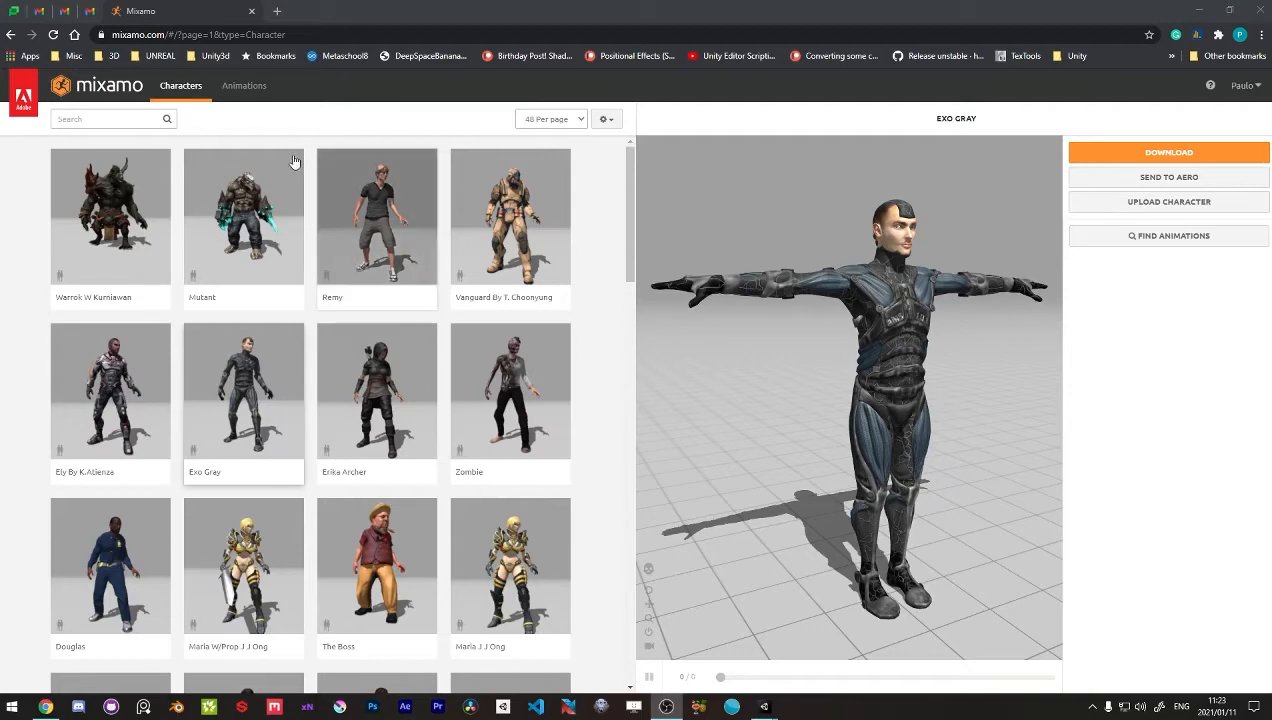
Step: Browse the available characters from page 1 through page 3 of the library to look for a suitable model
{"action": "scroll", "coordinate": [325, 276], "scroll_direction": "down", "scroll_amount": 4}
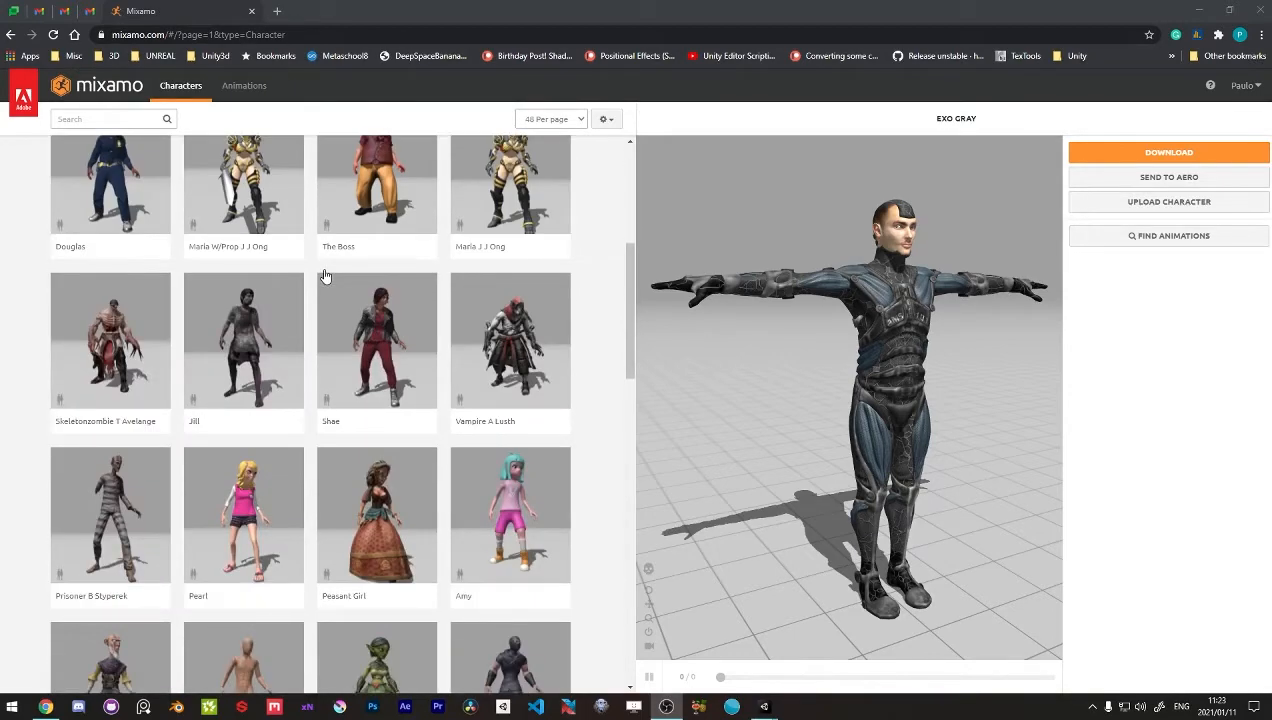
{"action": "scroll", "coordinate": [325, 276], "scroll_direction": "down", "scroll_amount": 1}
{"action": "scroll", "coordinate": [325, 276], "scroll_direction": "down", "scroll_amount": 5}
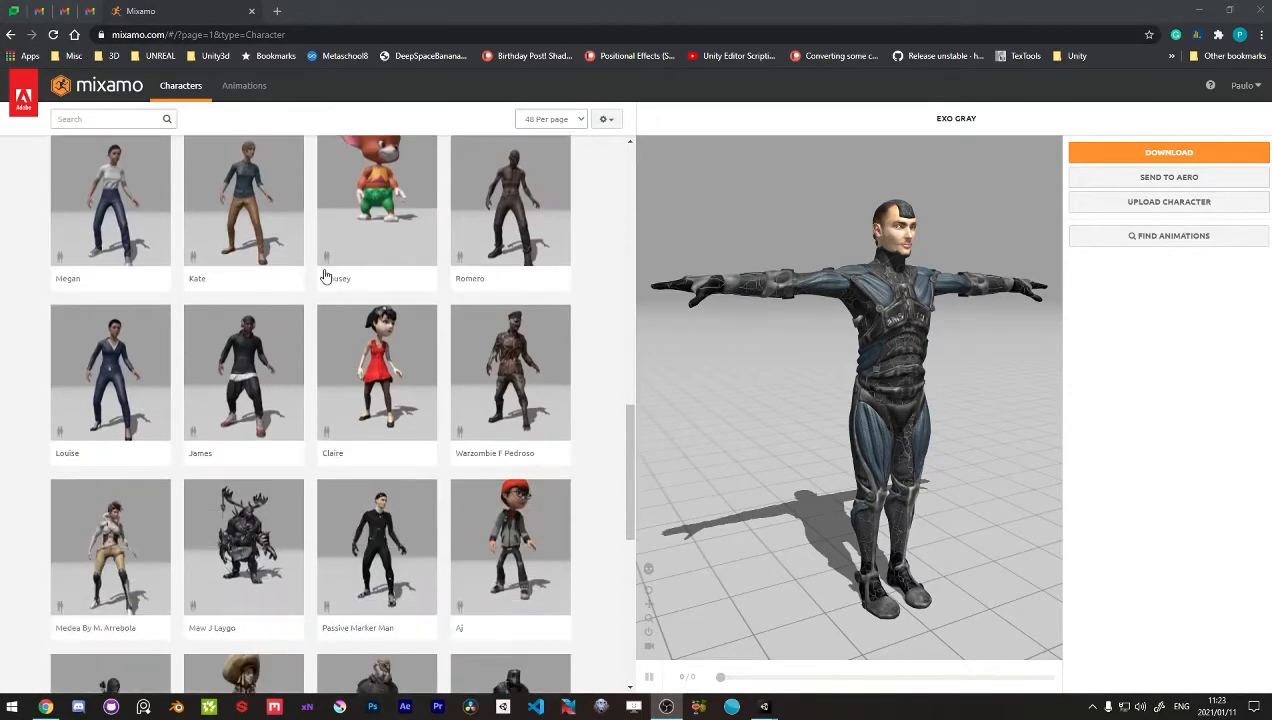
{"action": "left_click_drag", "start_coordinate": [815, 321], "coordinate": [843, 356]}
{"action": "scroll", "coordinate": [497, 342], "scroll_direction": "down", "scroll_amount": 4}
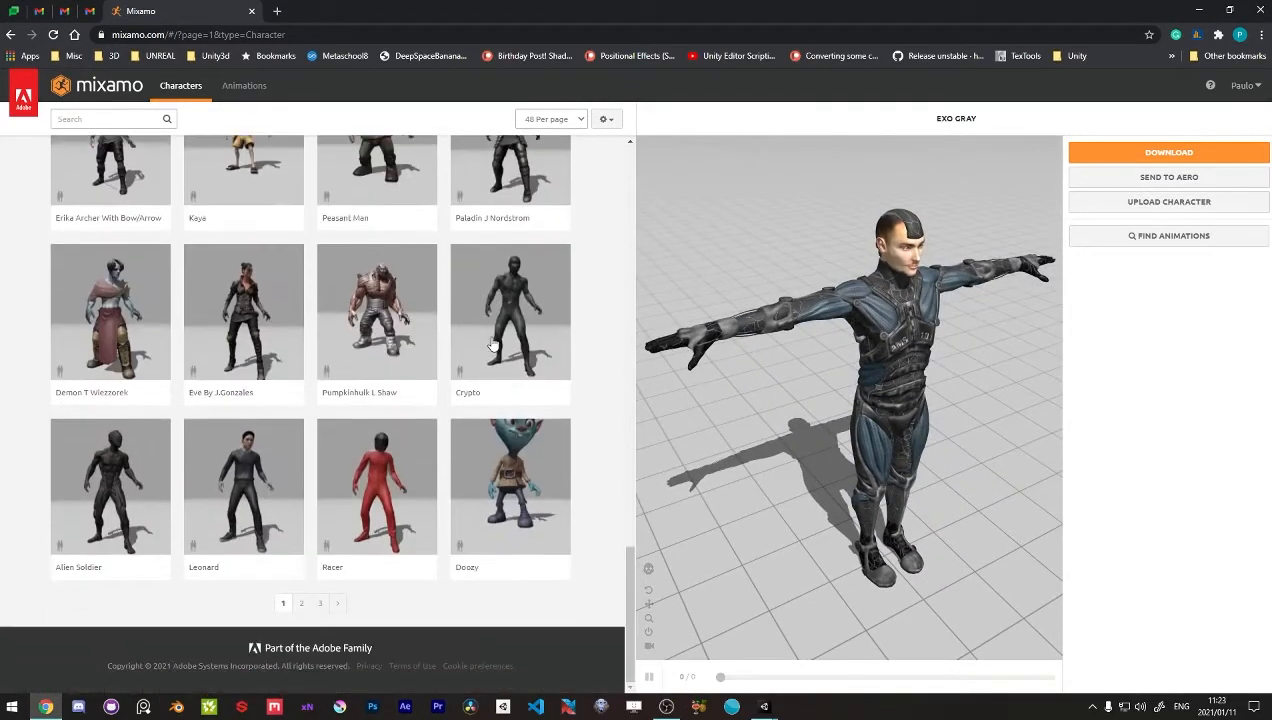
{"action": "left_click", "coordinate": [341, 604]}
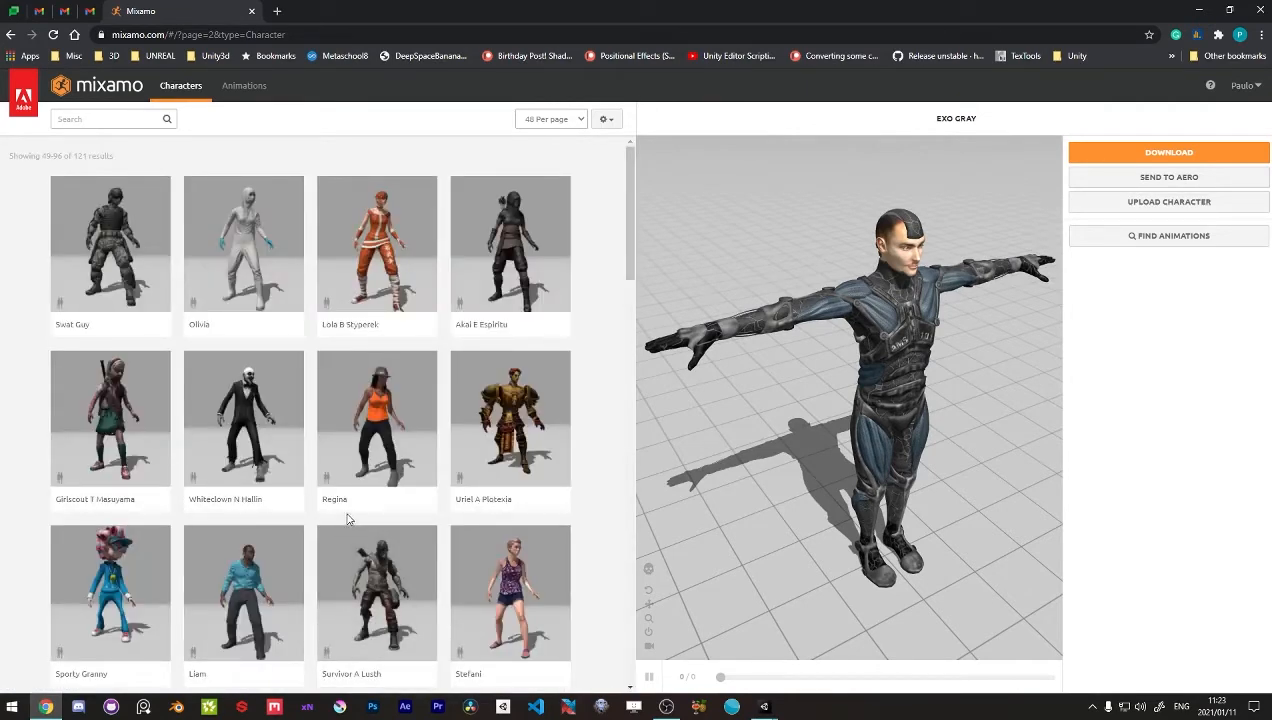
{"action": "scroll", "coordinate": [375, 495], "scroll_direction": "down", "scroll_amount": 3}
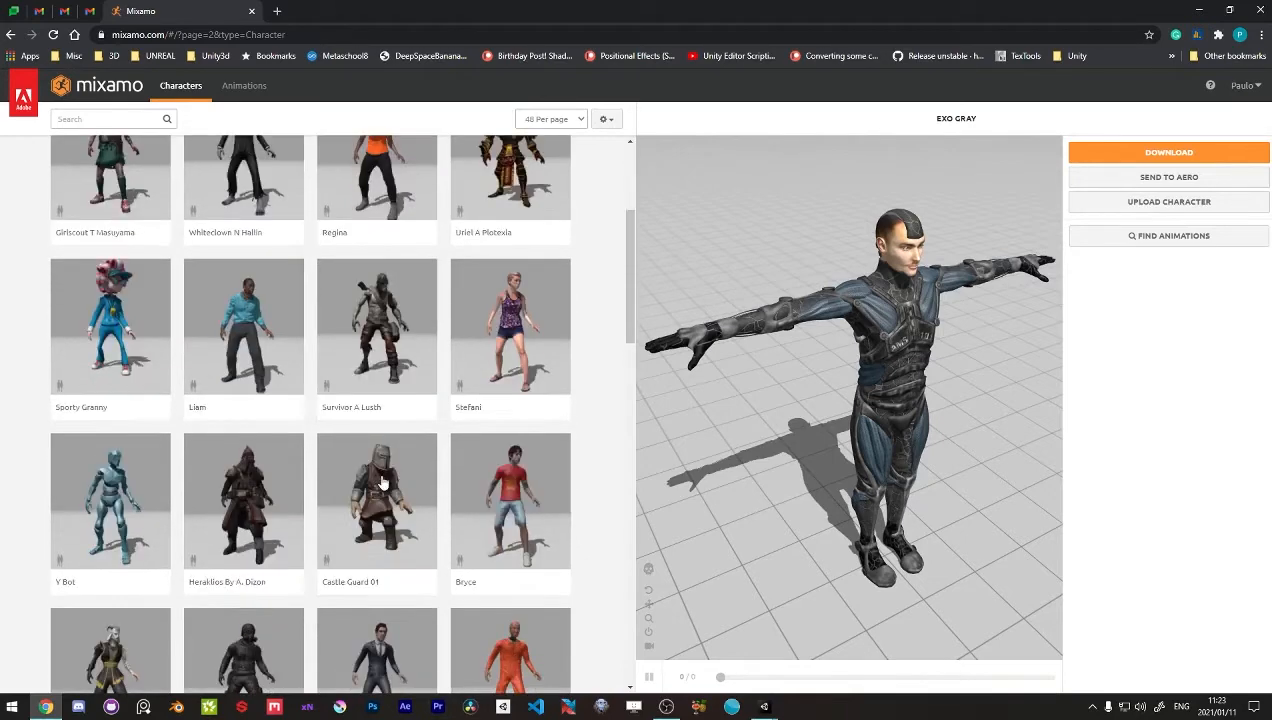
{"action": "scroll", "coordinate": [381, 483], "scroll_direction": "down", "scroll_amount": 3}
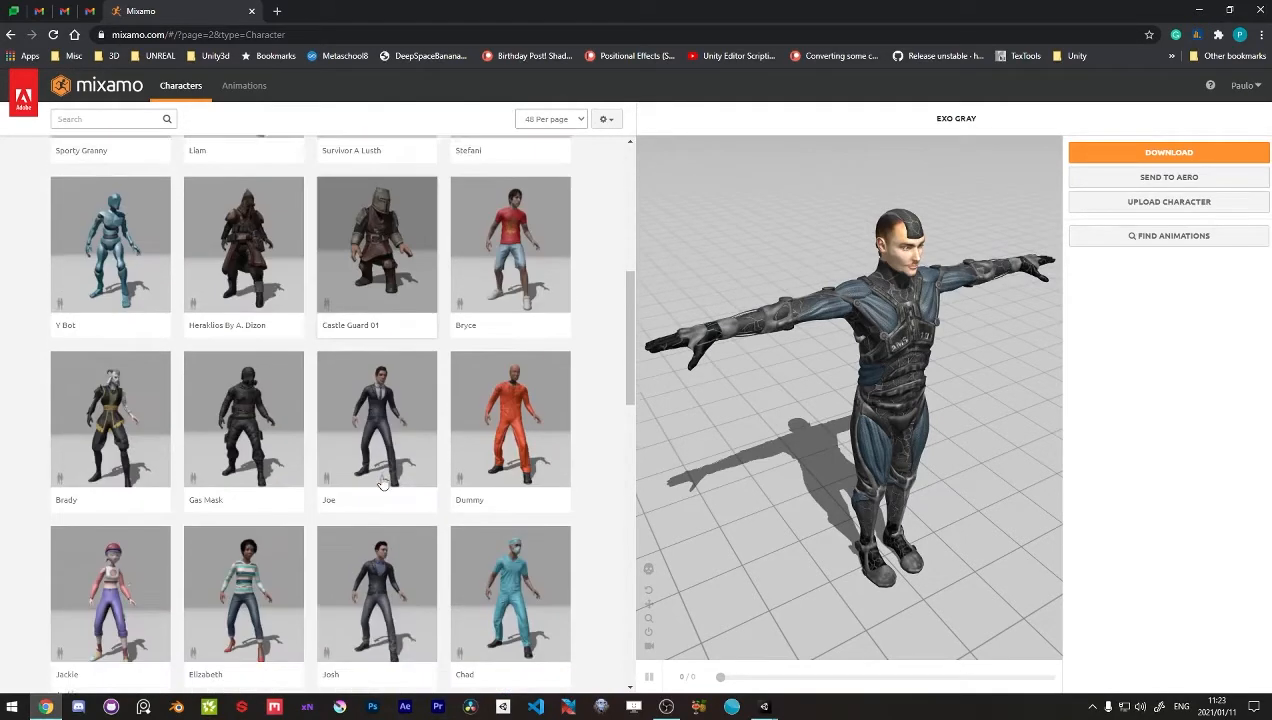
{"action": "scroll", "coordinate": [381, 483], "scroll_direction": "down", "scroll_amount": 10}
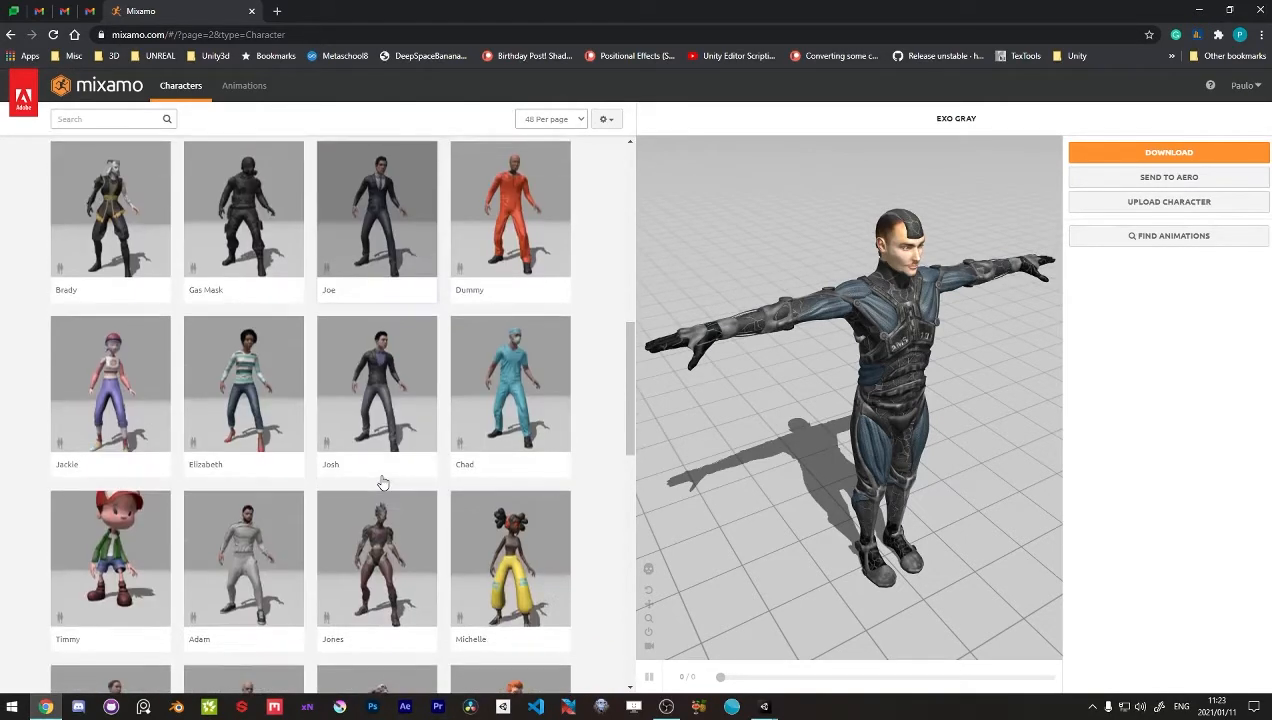
{"action": "scroll", "coordinate": [381, 483], "scroll_direction": "up", "scroll_amount": 2}
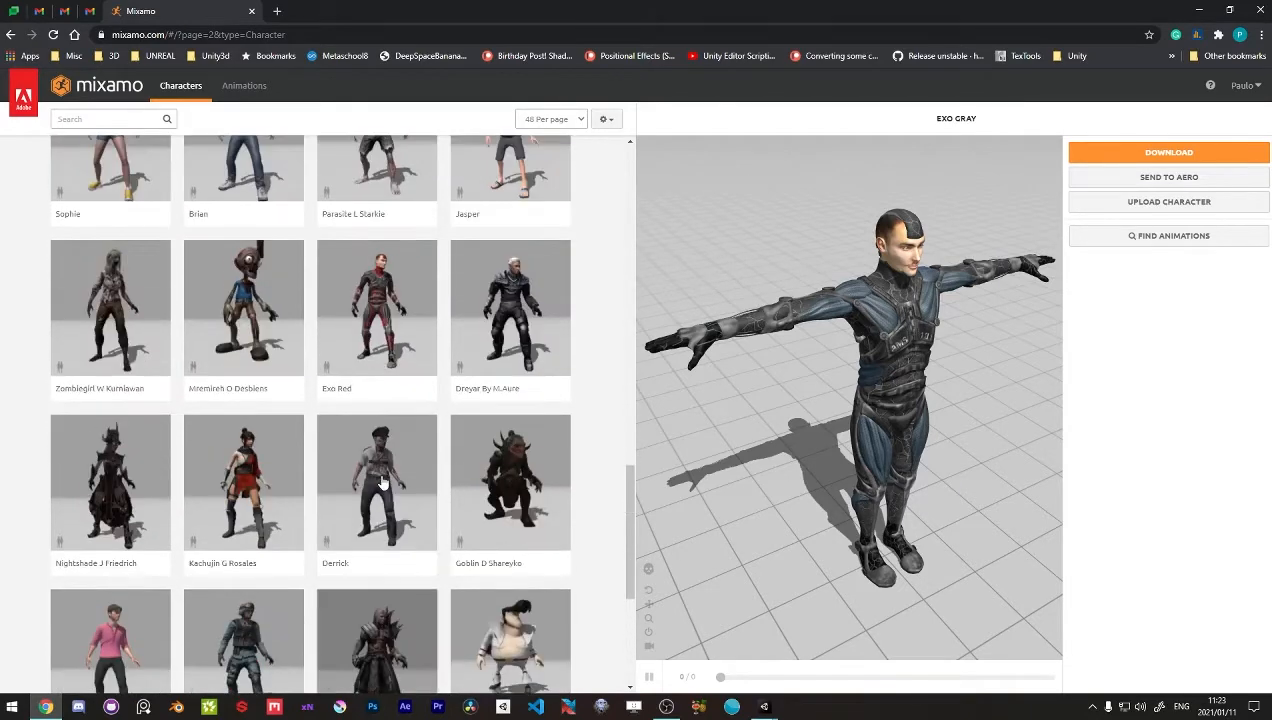
{"action": "scroll", "coordinate": [381, 483], "scroll_direction": "down", "scroll_amount": 3}
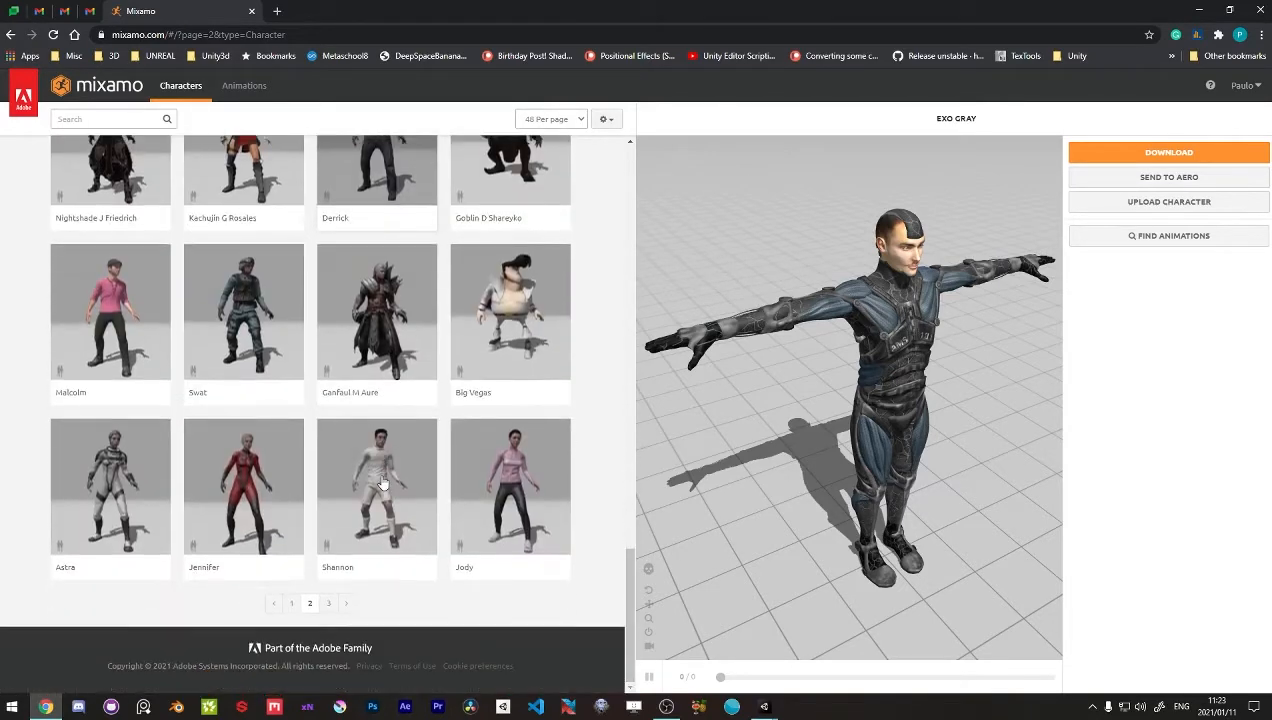
{"action": "left_click", "coordinate": [346, 605]}
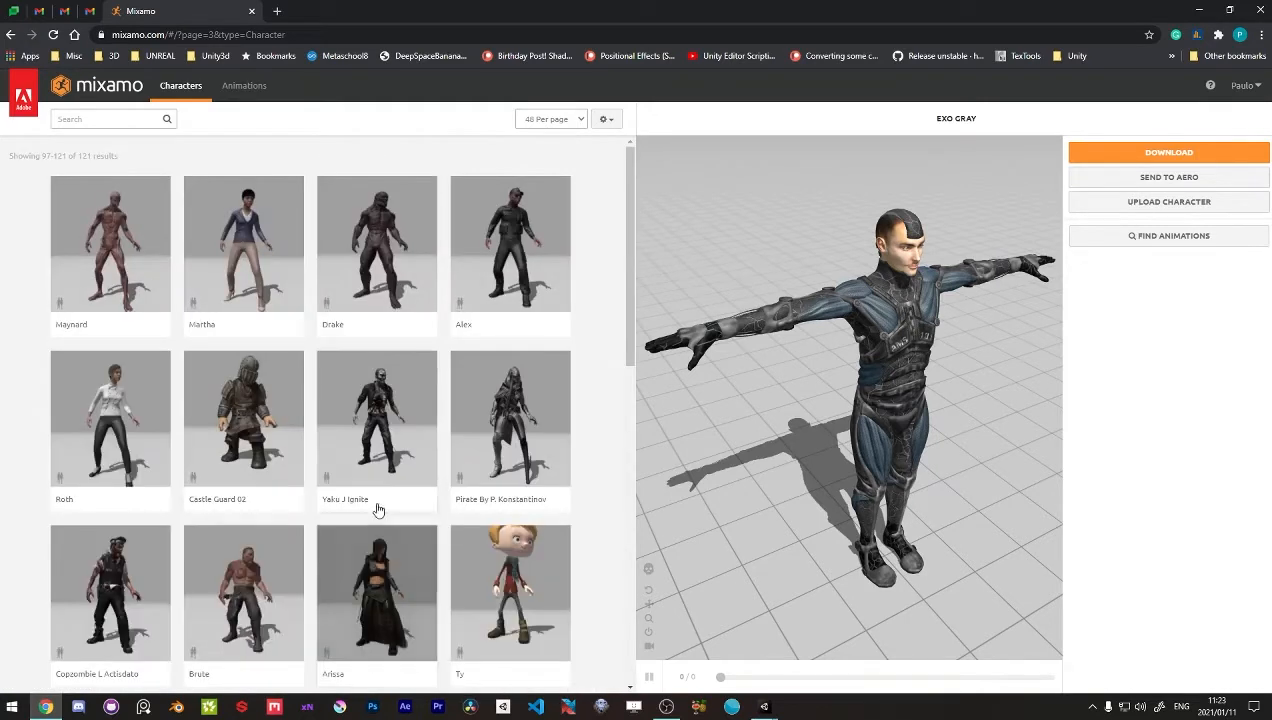
Step: Load the Pirate character from page 3 in place of the current one and look it over in the preview
{"action": "scroll", "coordinate": [380, 509], "scroll_direction": "down", "scroll_amount": 1}
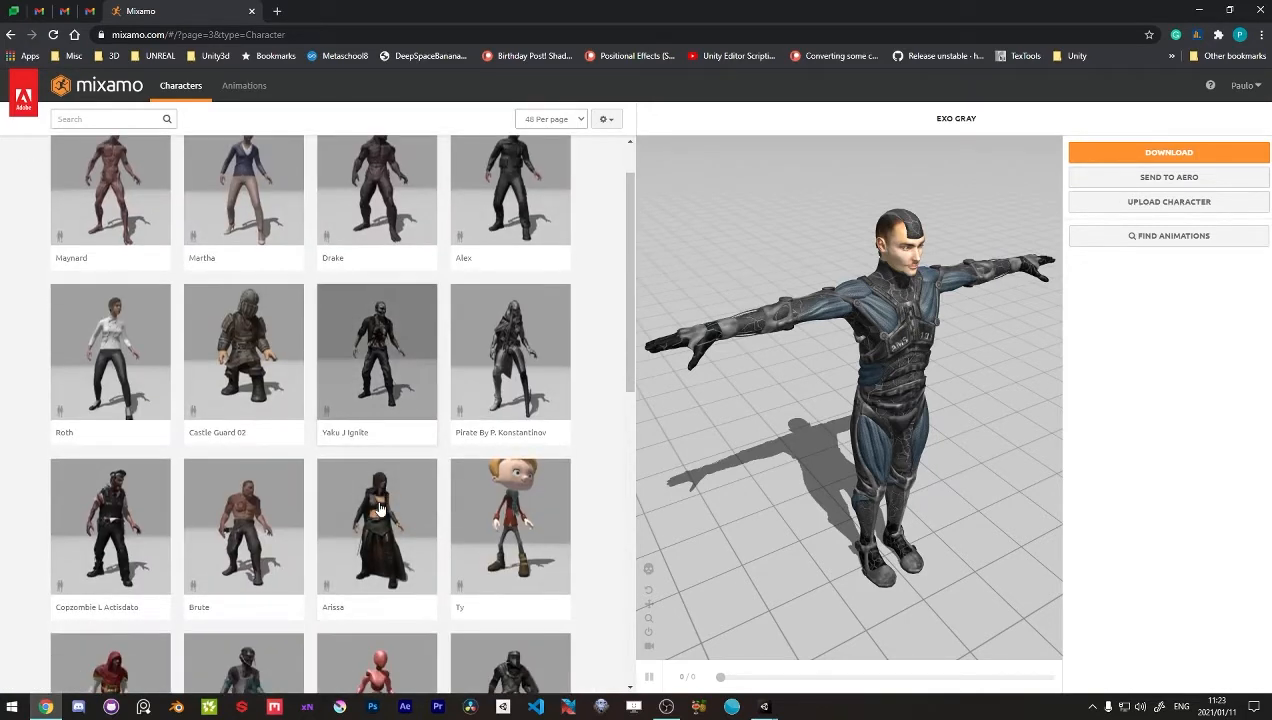
{"action": "left_click", "coordinate": [512, 388]}
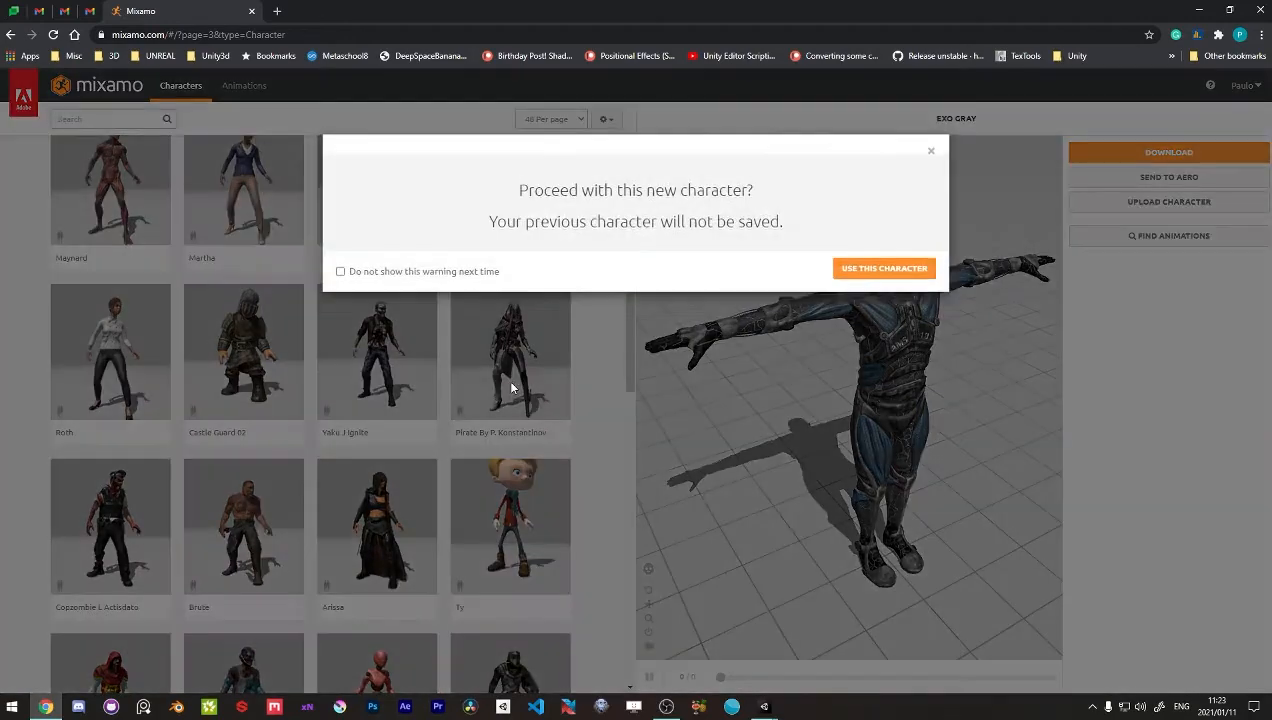
{"action": "left_click", "coordinate": [843, 271]}
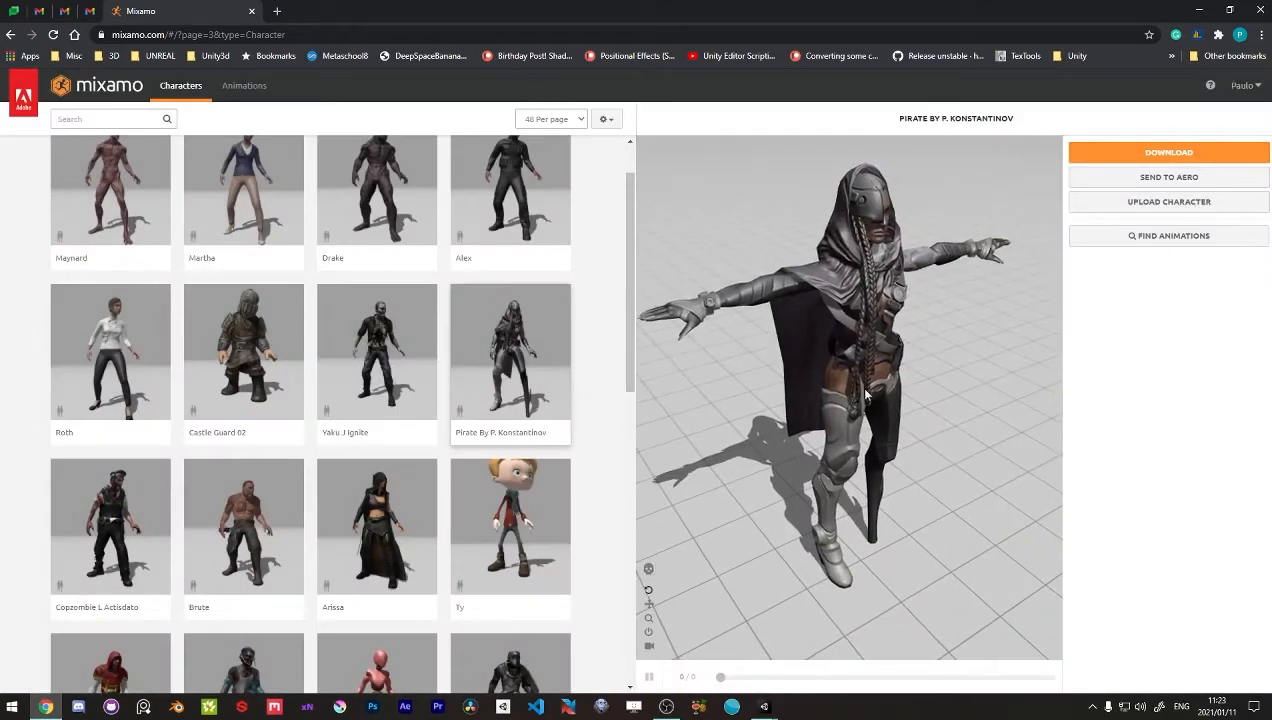
{"action": "left_click_drag", "start_coordinate": [820, 396], "coordinate": [869, 366]}
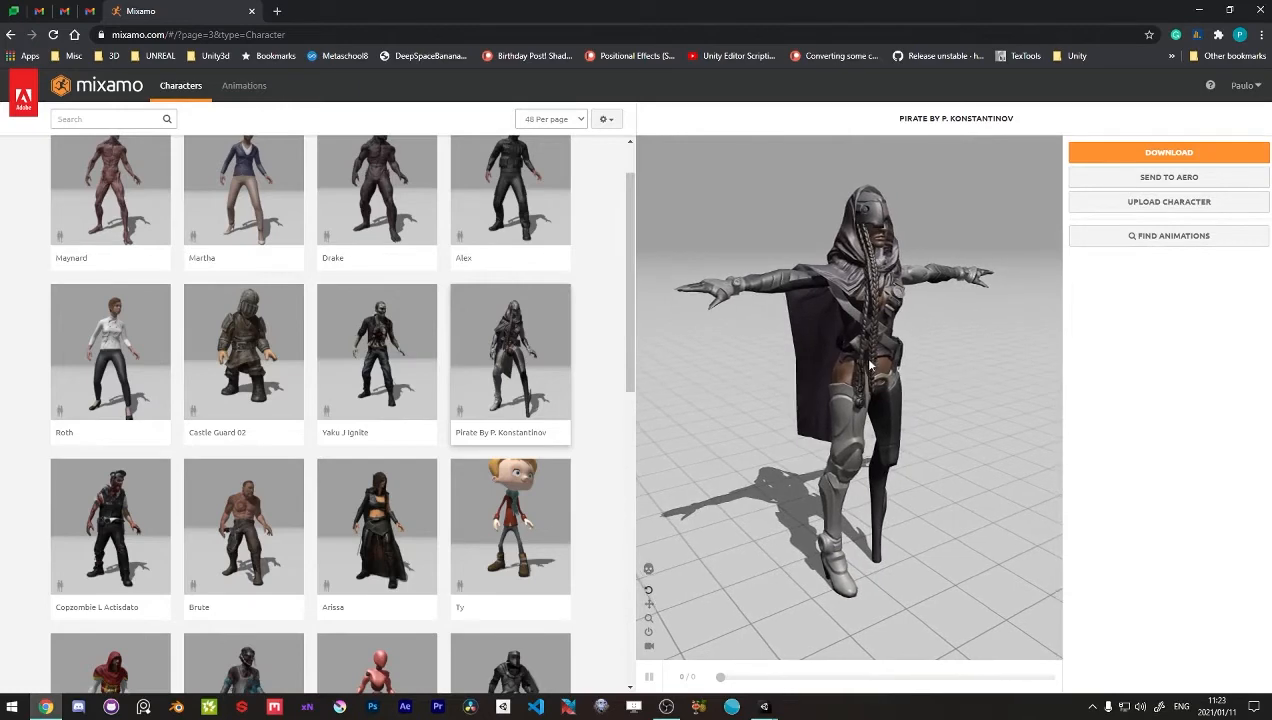
Step: Download the Pirate character as FBX Binary (.fbx) in T-pose
{"action": "left_click", "coordinate": [1142, 156]}
{"action": "left_click", "coordinate": [663, 210]}
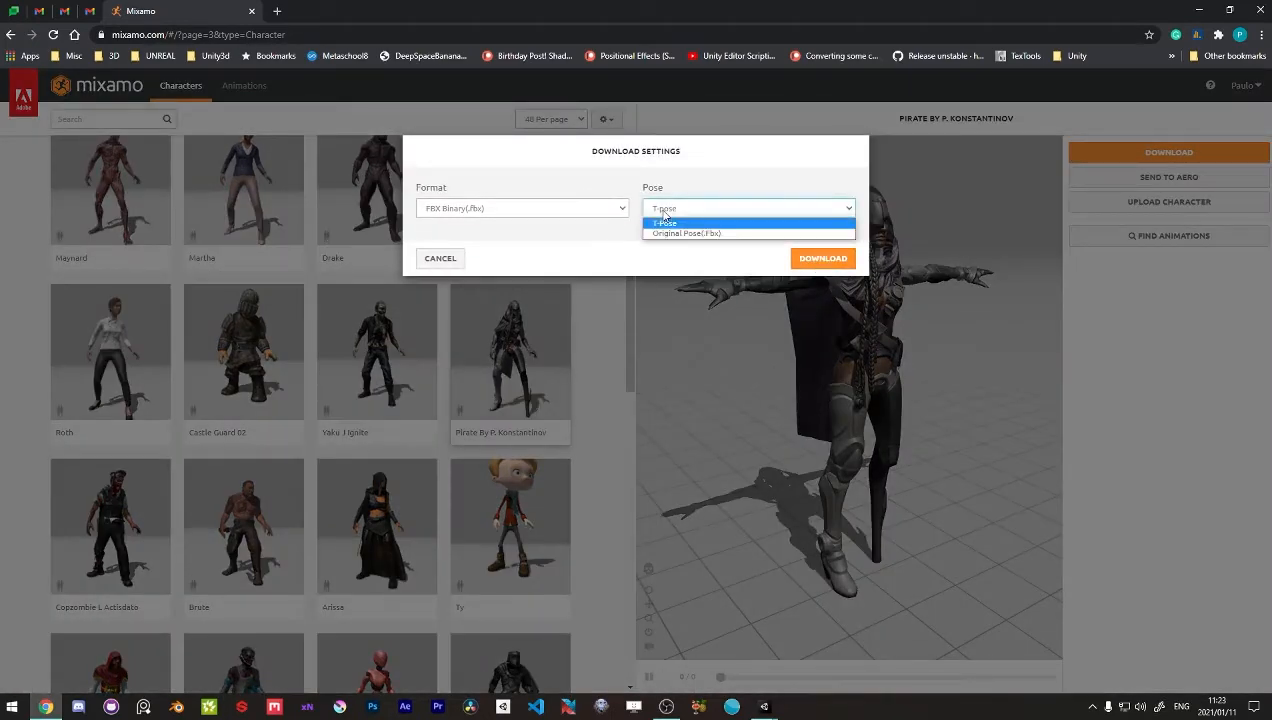
{"action": "left_click", "coordinate": [663, 215]}
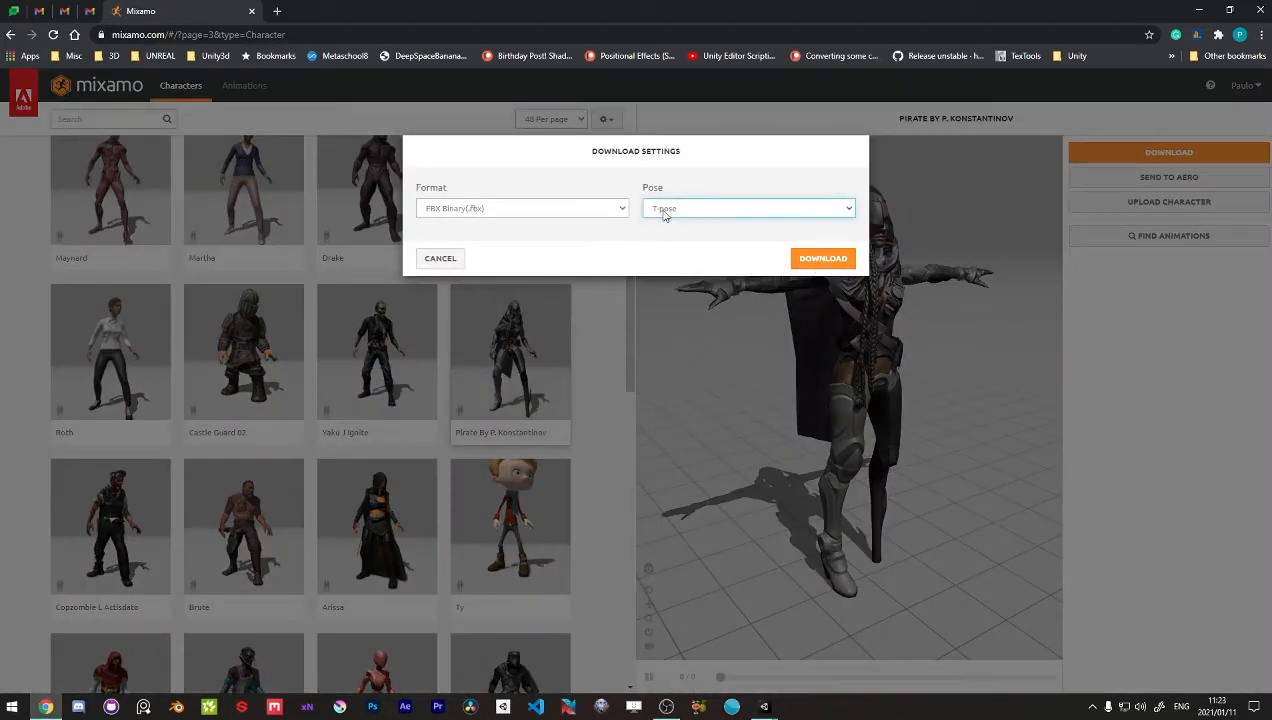
{"action": "left_click", "coordinate": [822, 259]}
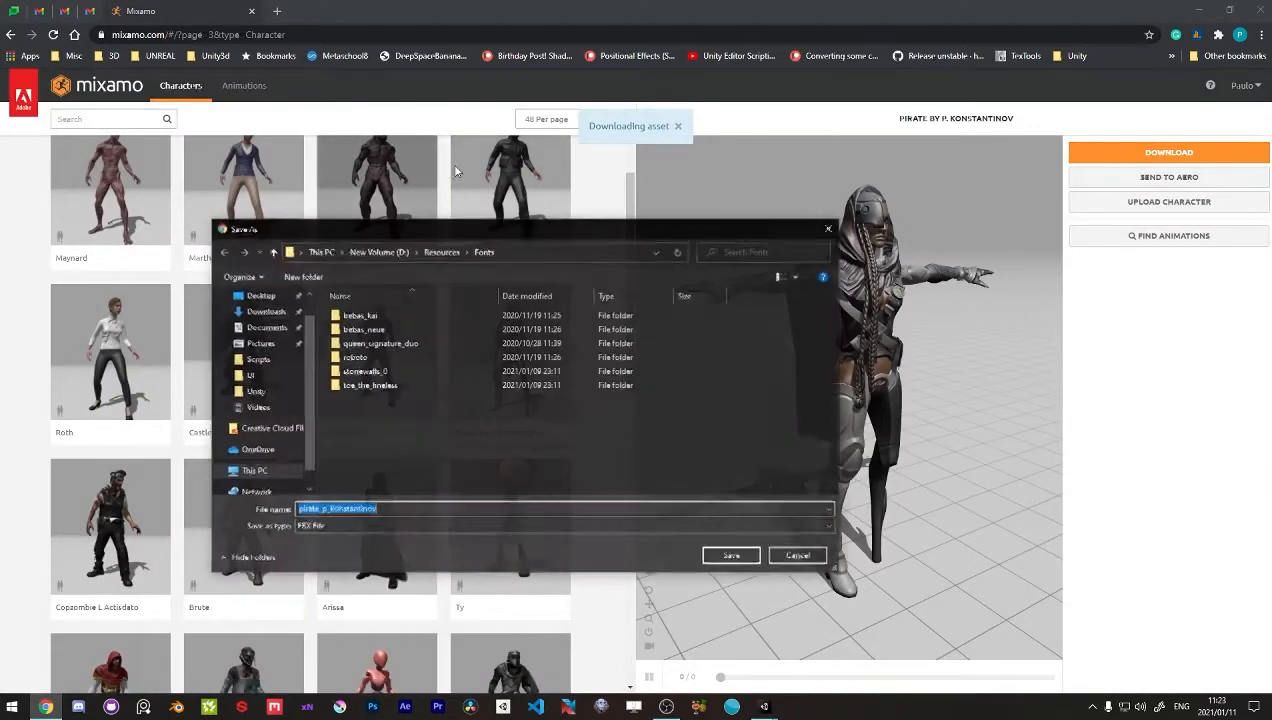
Step: Set the save location to the Assets folder of PunkRunnerTutorialSeries - 2021, under Work\Personal\Unity on drive D
{"action": "left_click", "coordinate": [265, 475]}
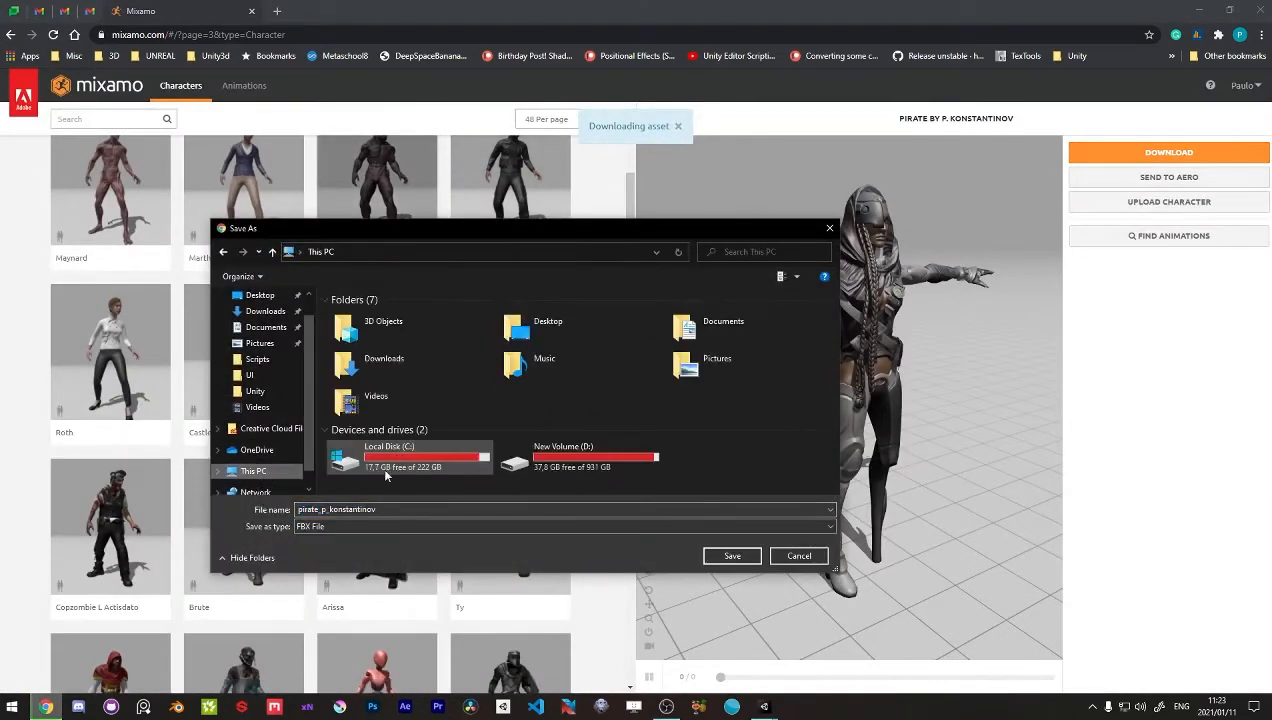
{"action": "double_click", "coordinate": [565, 450]}
{"action": "double_click", "coordinate": [339, 428]}
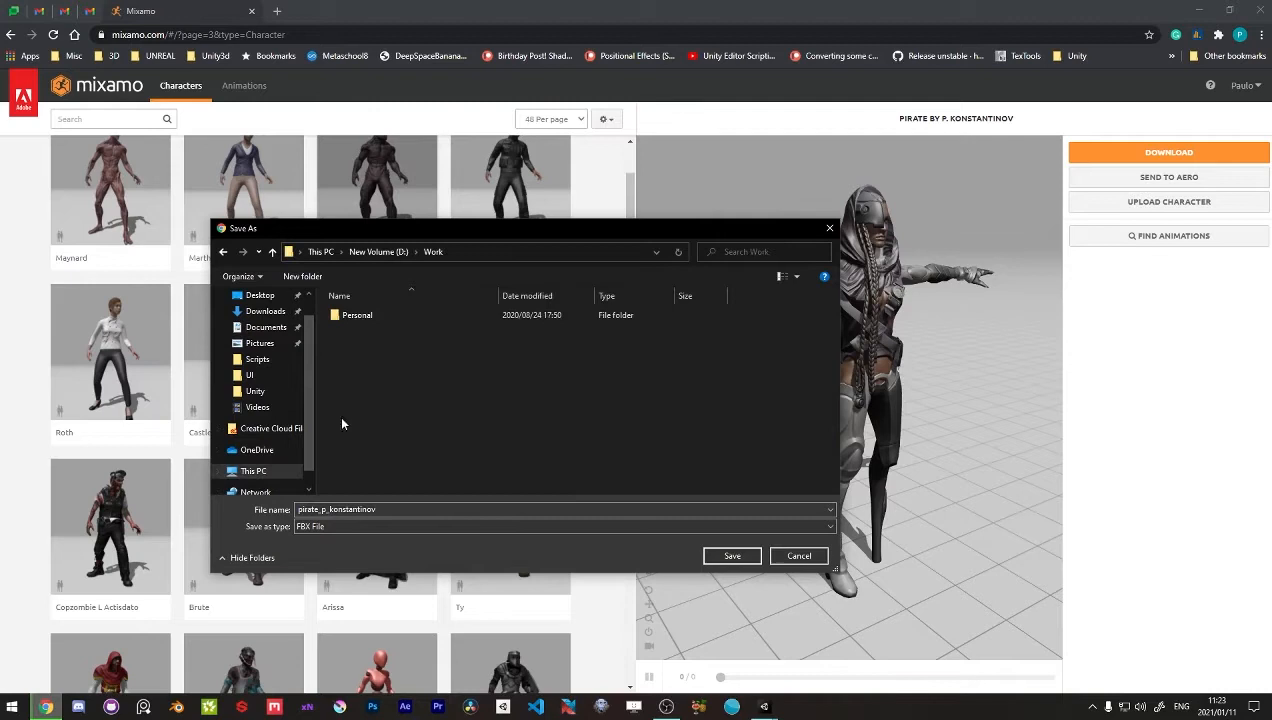
{"action": "double_click", "coordinate": [340, 315]}
{"action": "double_click", "coordinate": [352, 342]}
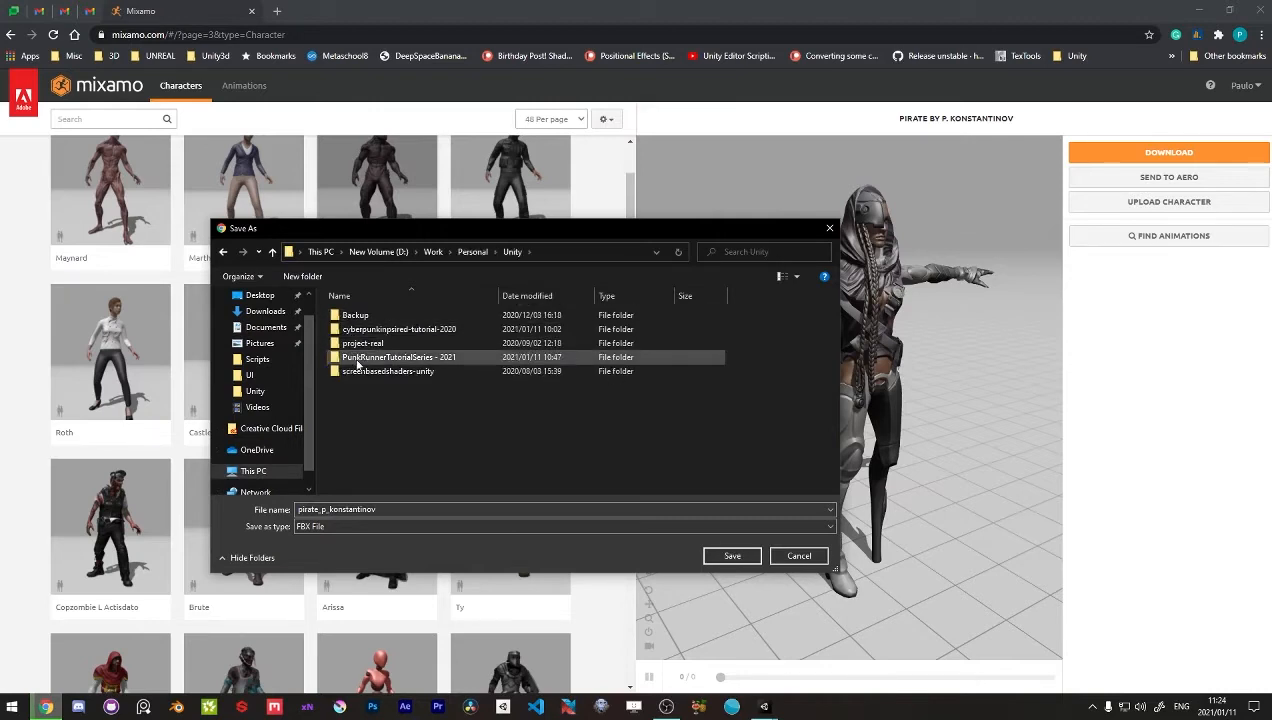
{"action": "double_click", "coordinate": [360, 357]}
{"action": "double_click", "coordinate": [355, 329]}
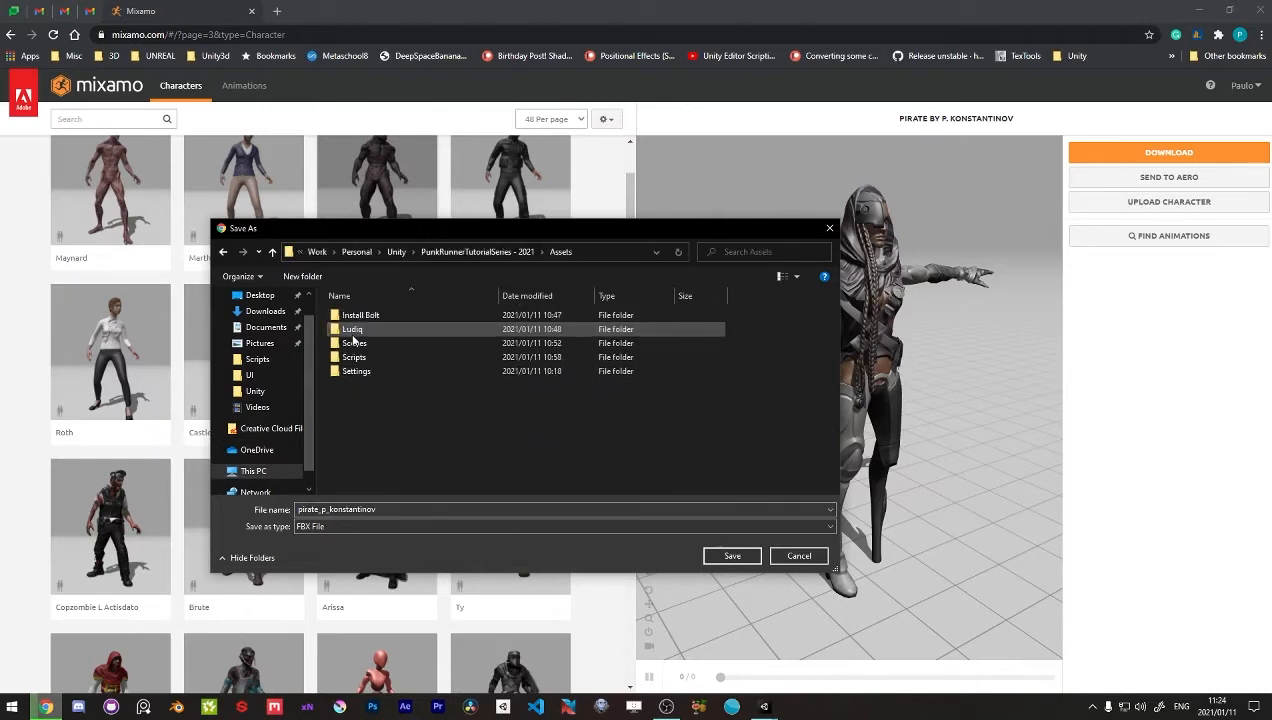
Step: Create a folder named Models inside the project's Assets folder
{"action": "right_click", "coordinate": [391, 420]}
{"action": "mouse_move", "coordinate": [383, 557]}
{"action": "left_click", "coordinate": [422, 558]}
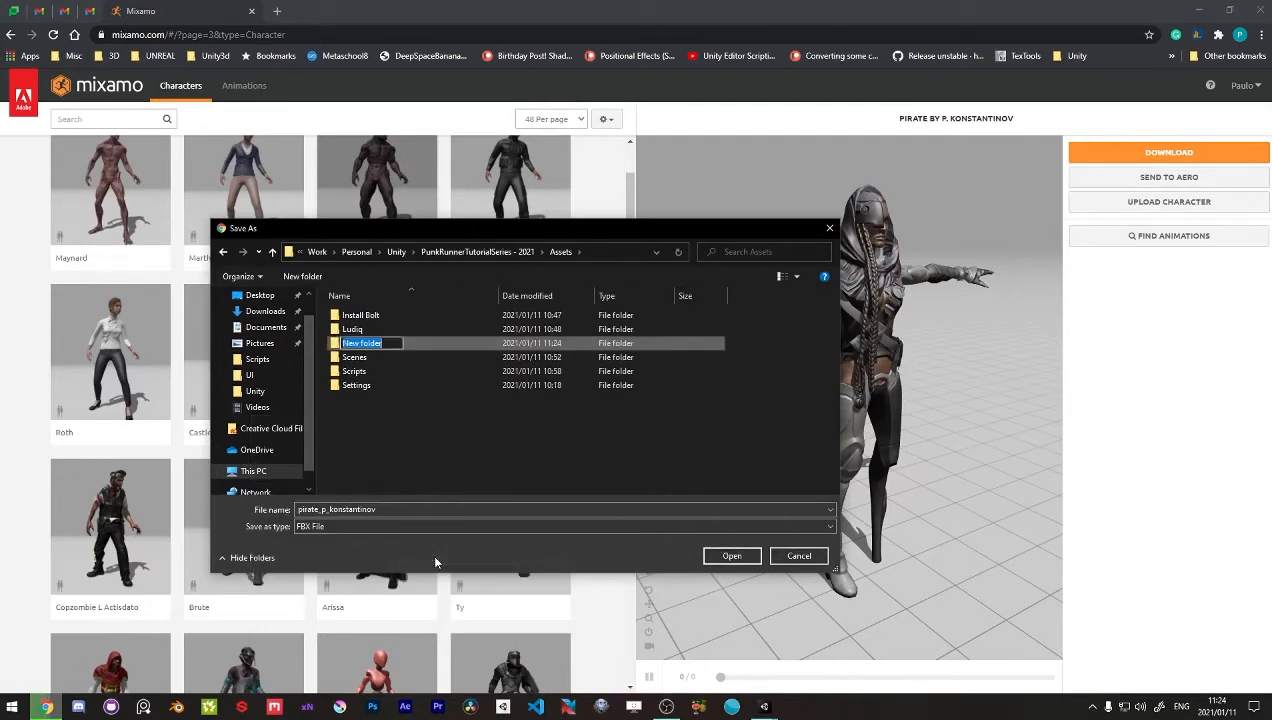
{"action": "key", "text": "Return"}
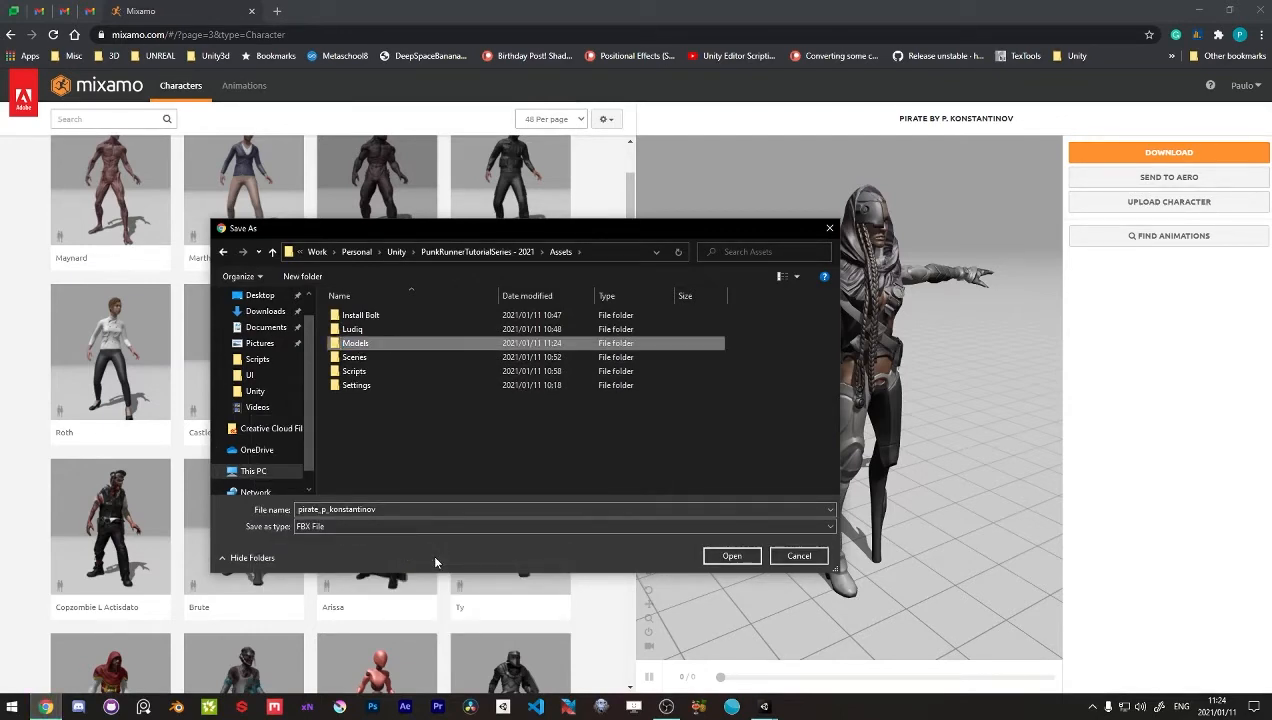
Step: Create an Animations folder in Assets and save the character FBX under its suggested file name in the Models folder
{"action": "right_click", "coordinate": [369, 432]}
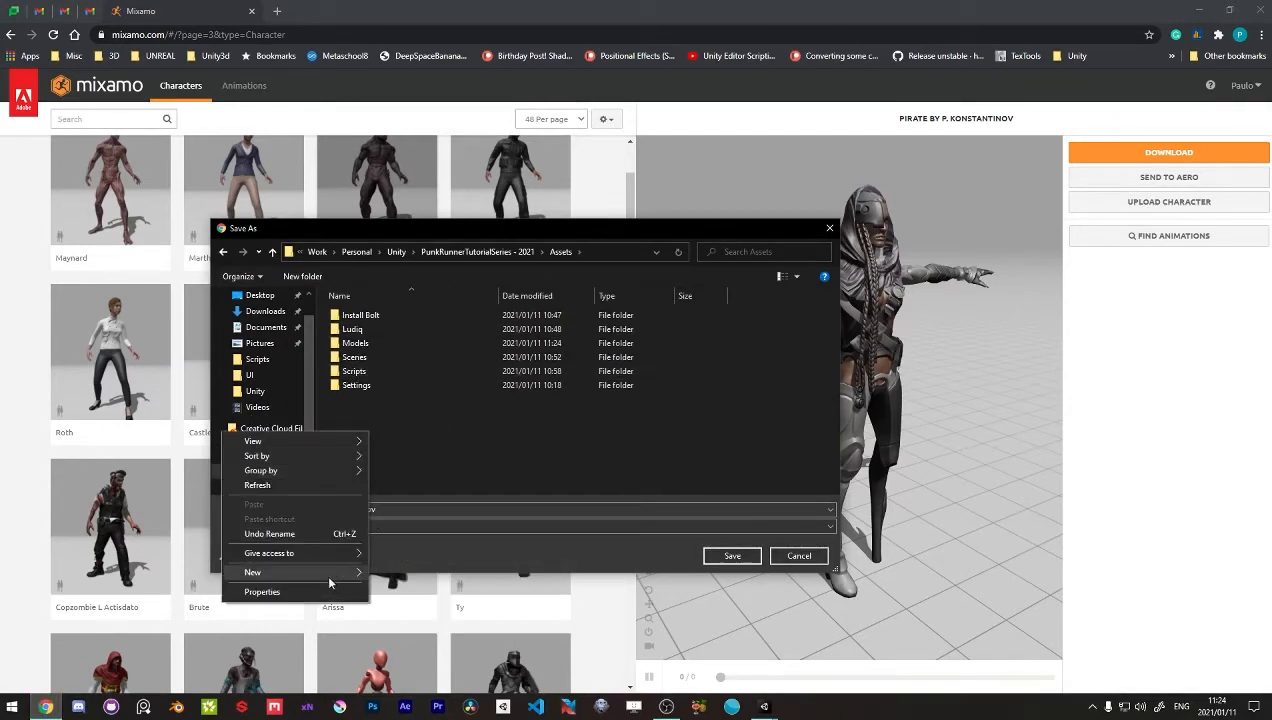
{"action": "mouse_move", "coordinate": [330, 574]}
{"action": "left_click", "coordinate": [396, 574]}
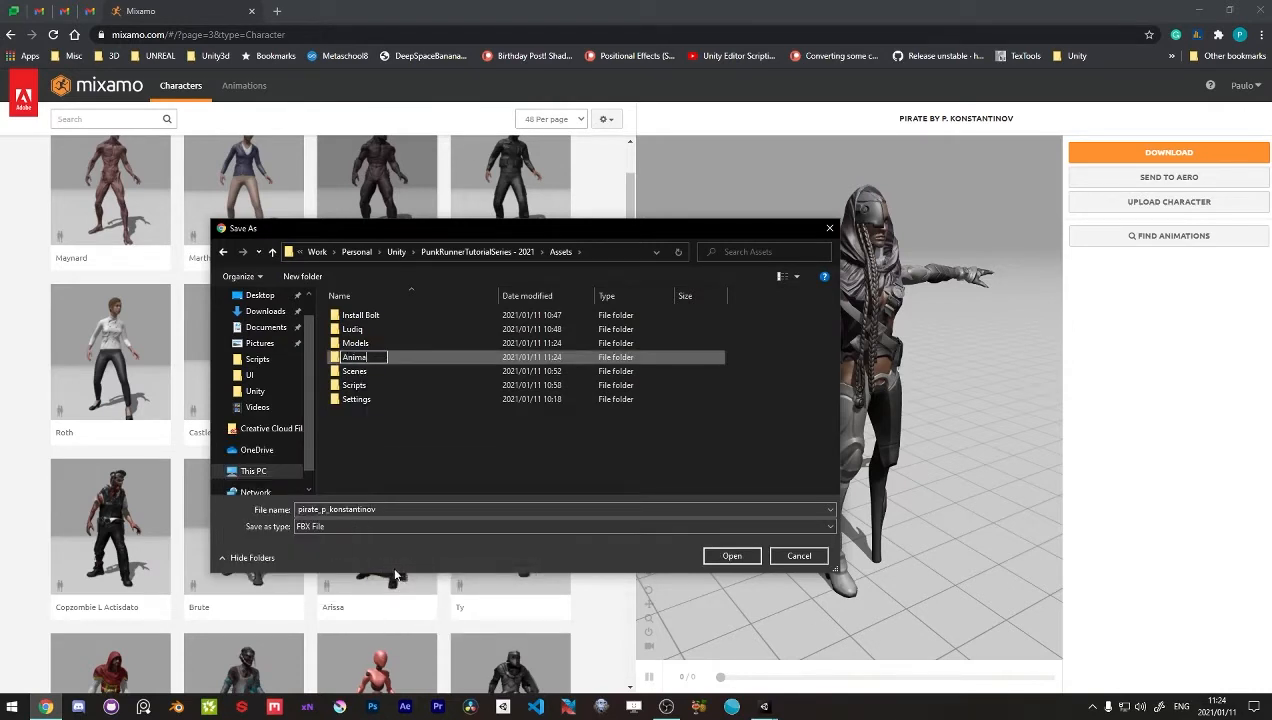
{"action": "key", "text": "Return"}
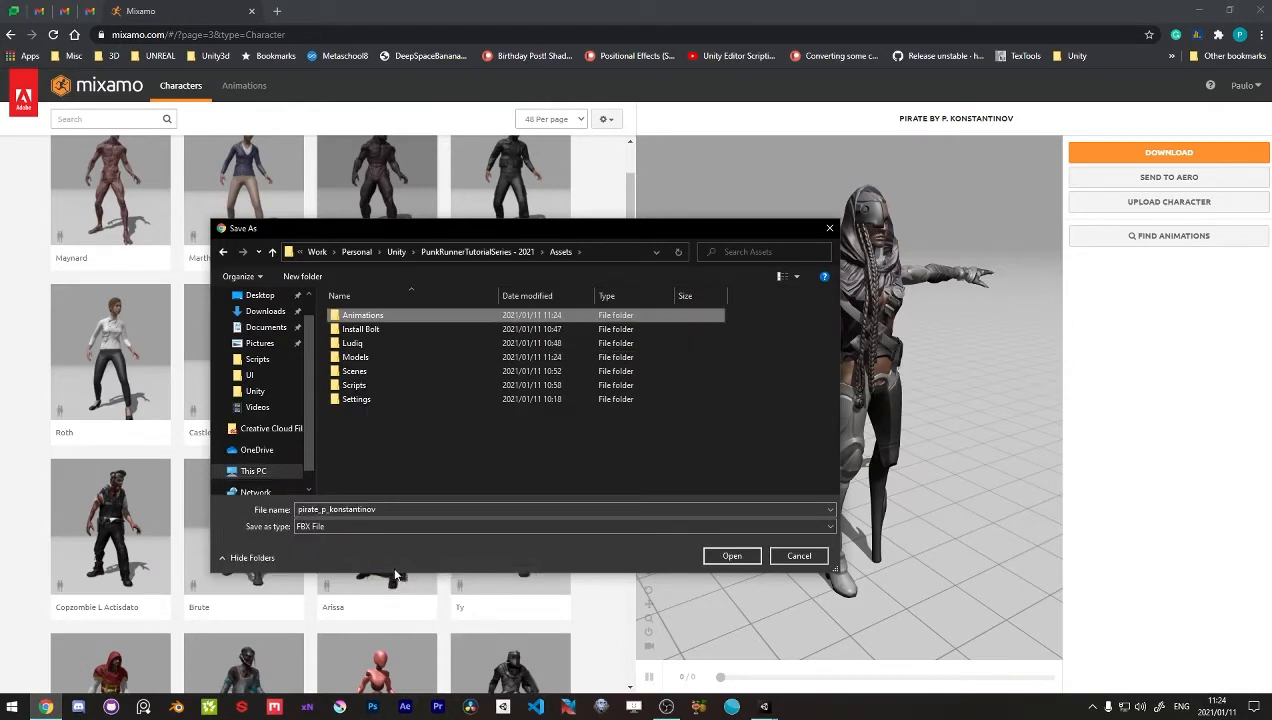
{"action": "double_click", "coordinate": [340, 357]}
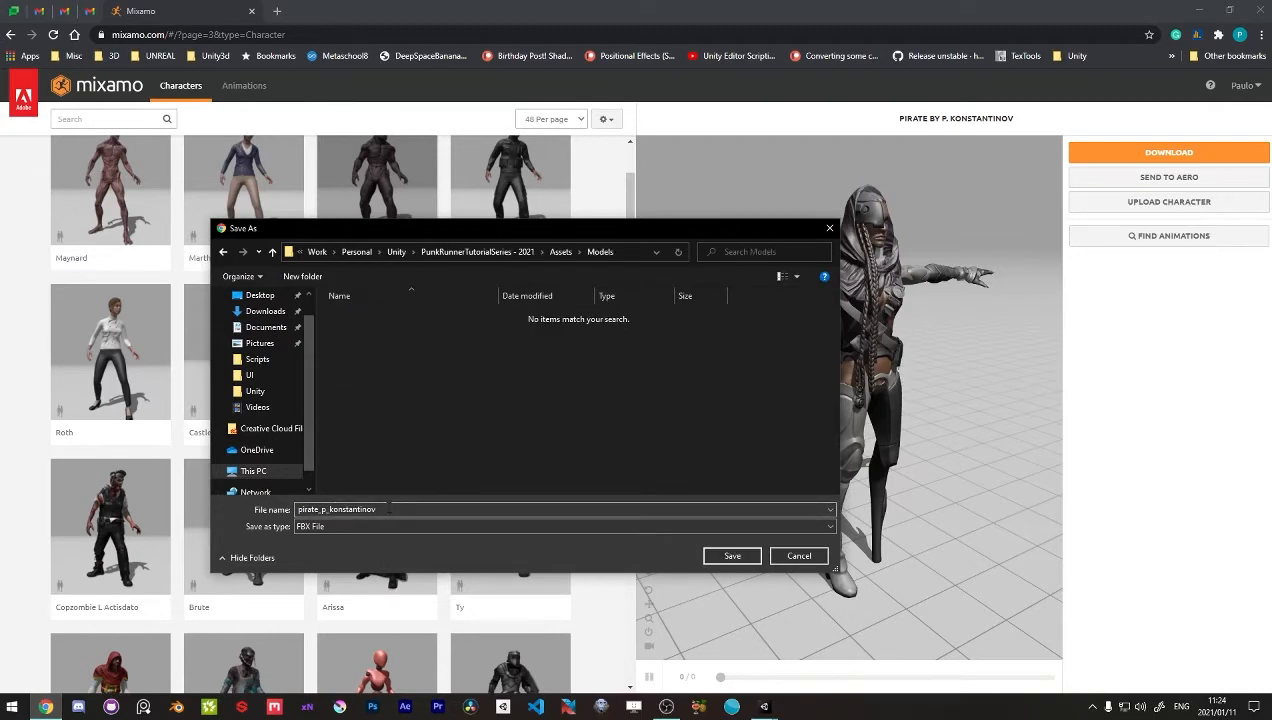
{"action": "left_click", "coordinate": [718, 558]}
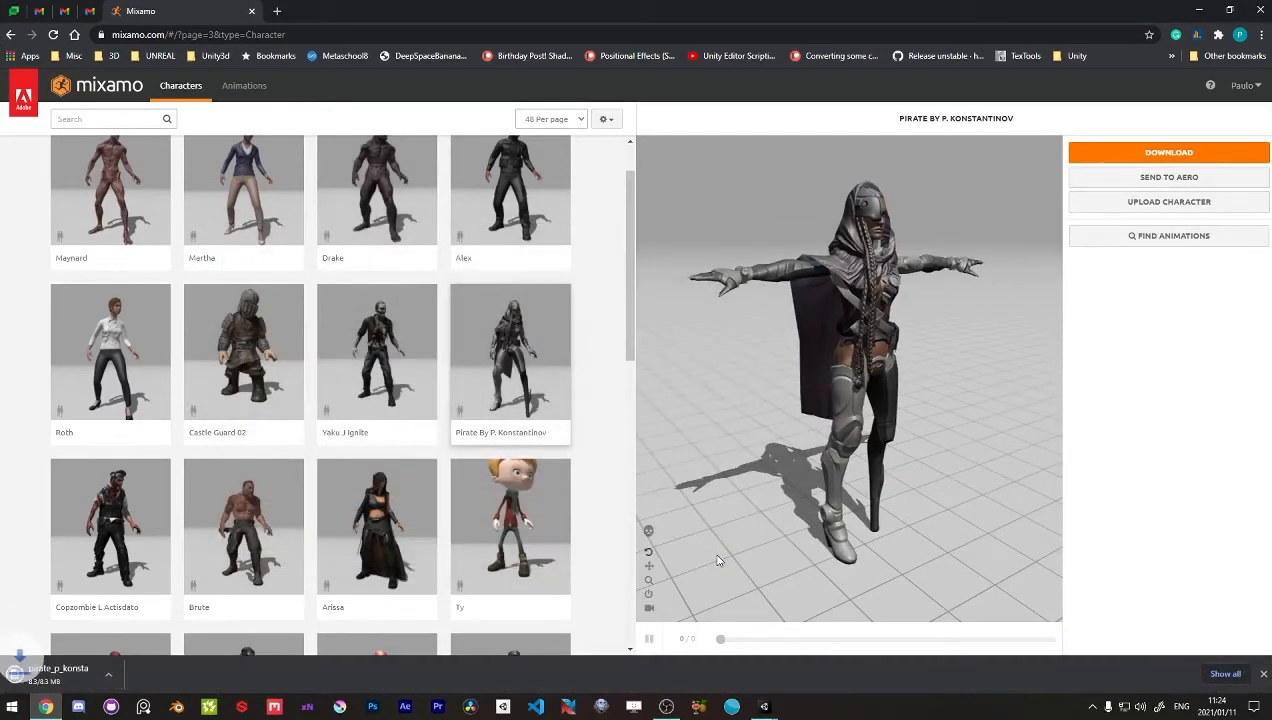
Step: Search the animation library for "standing run forward"
{"action": "left_click", "coordinate": [244, 85]}
{"action": "left_click", "coordinate": [72, 119]}
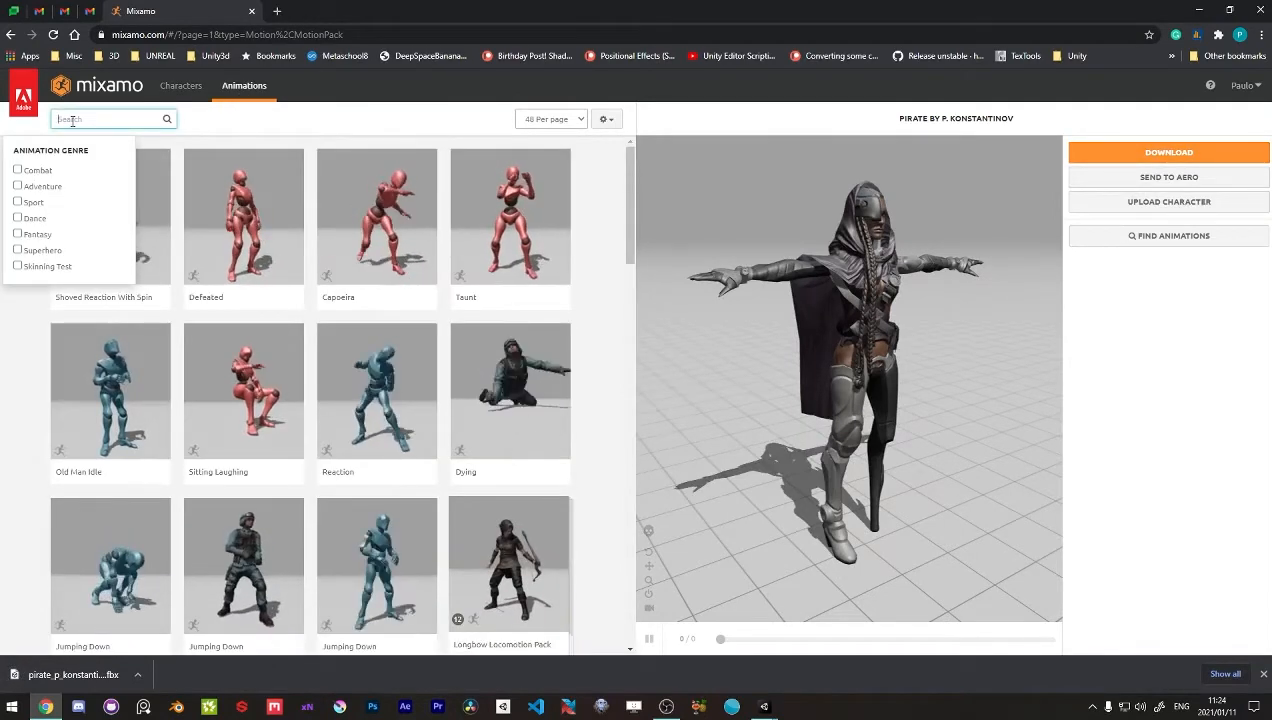
{"action": "type", "text": "standing"}
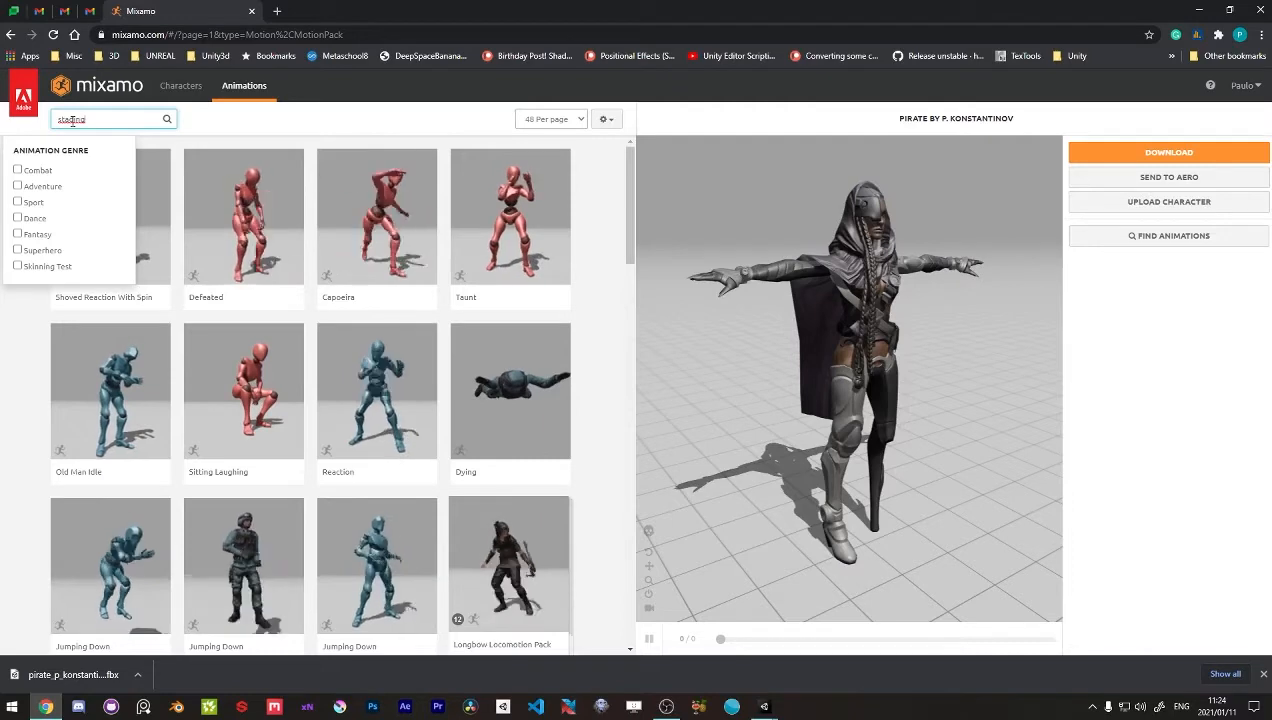
{"action": "key", "text": "BackSpace"}
{"action": "key", "text": "BackSpace"}
{"action": "key", "text": "BackSpace"}
{"action": "key", "text": "BackSpace"}
{"action": "key", "text": "BackSpace"}
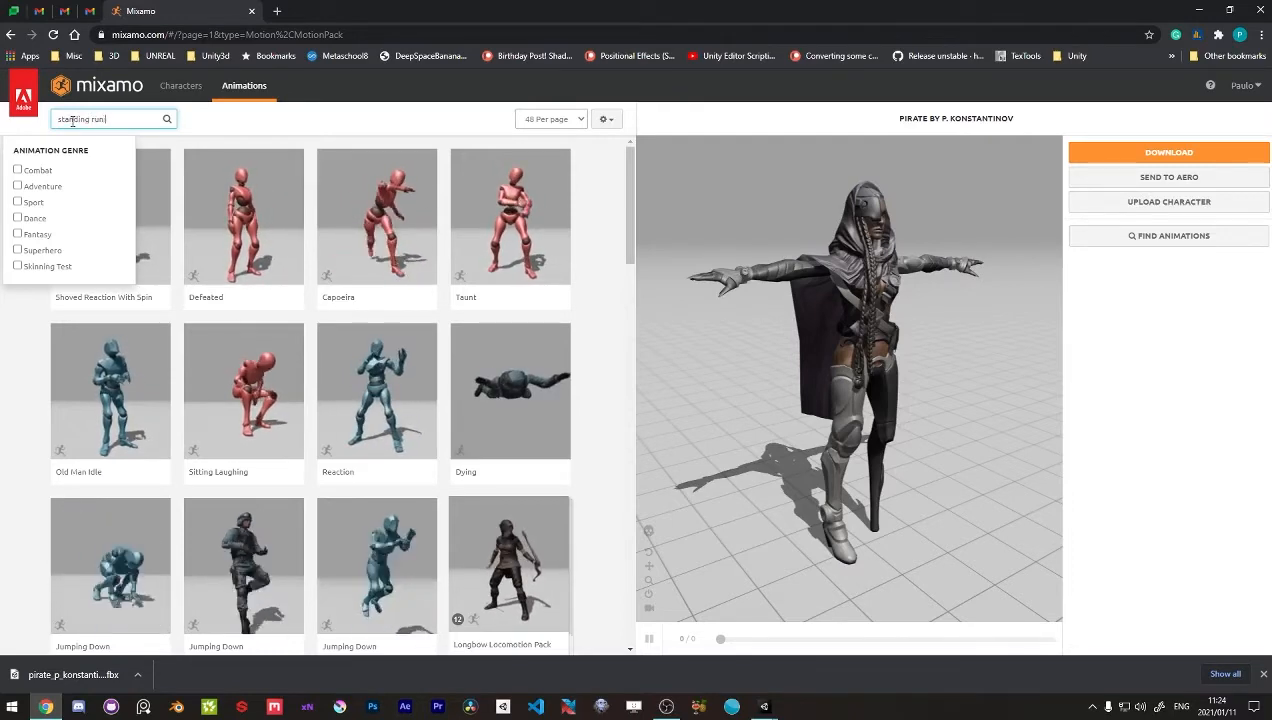
{"action": "key", "text": "Return"}
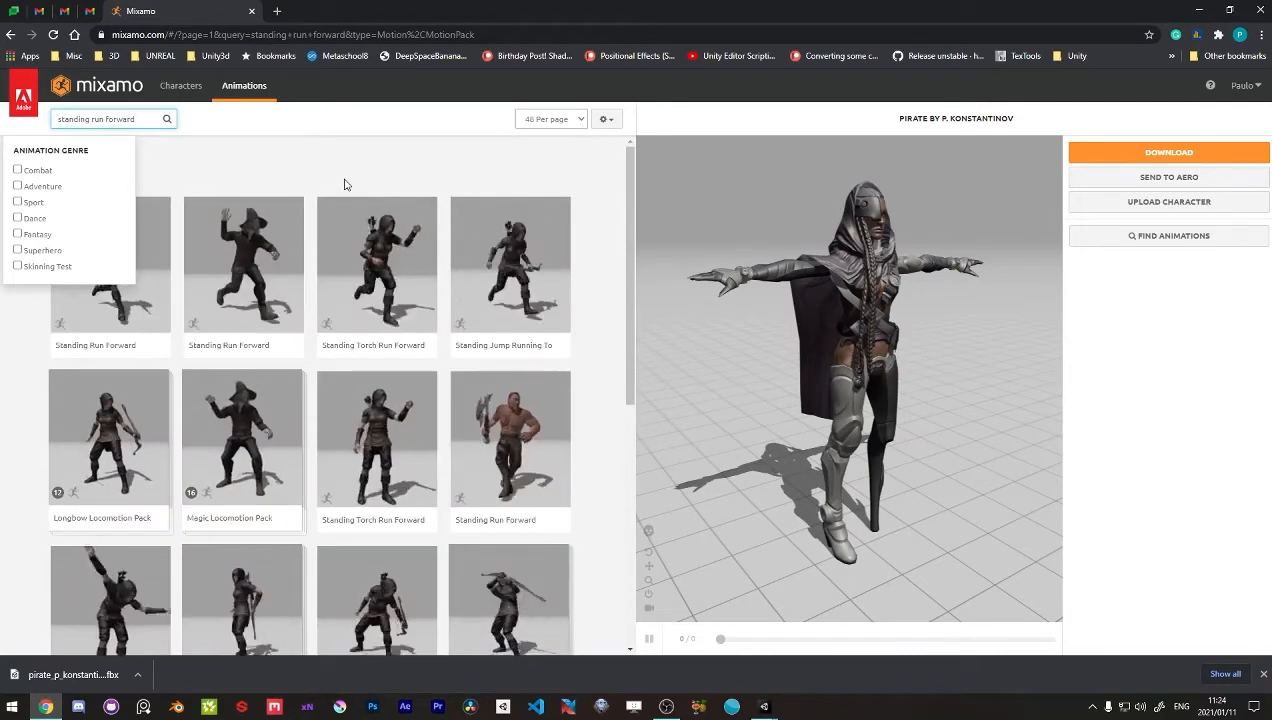
{"action": "left_click", "coordinate": [177, 165]}
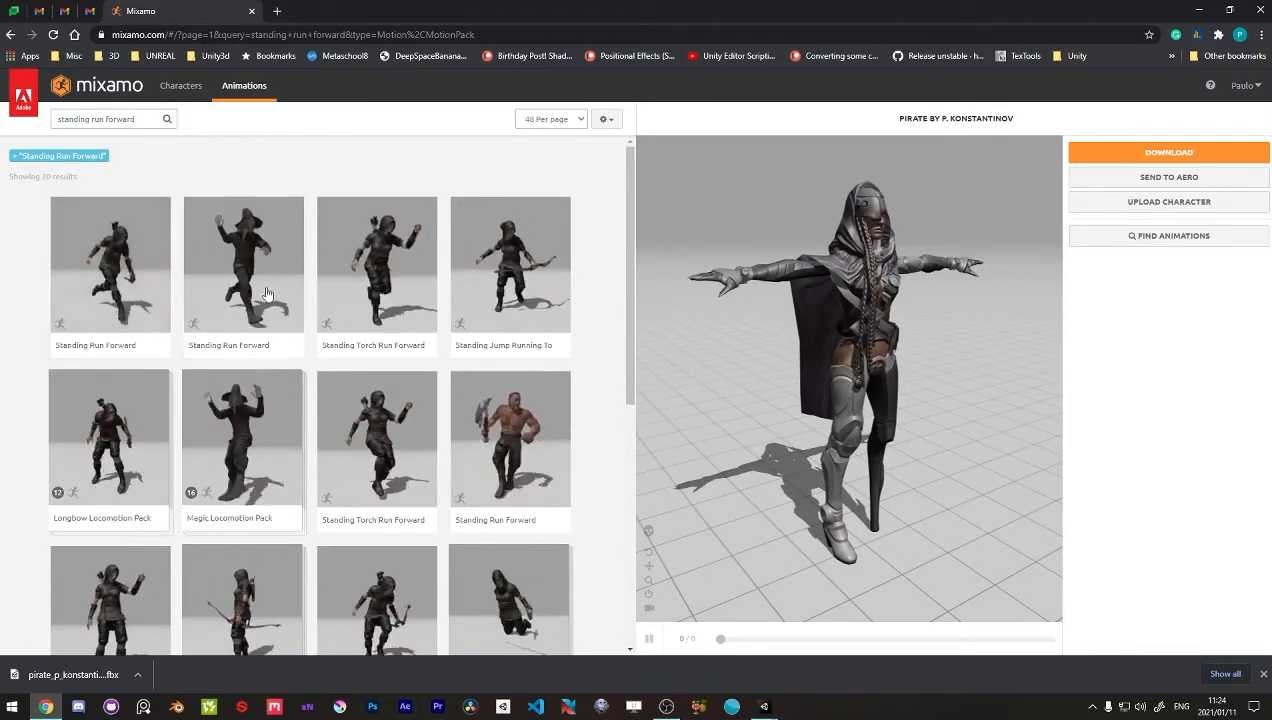
Step: Apply the first Standing Run Forward animation to the Pirate character and enable In Place
{"action": "left_click", "coordinate": [116, 274]}
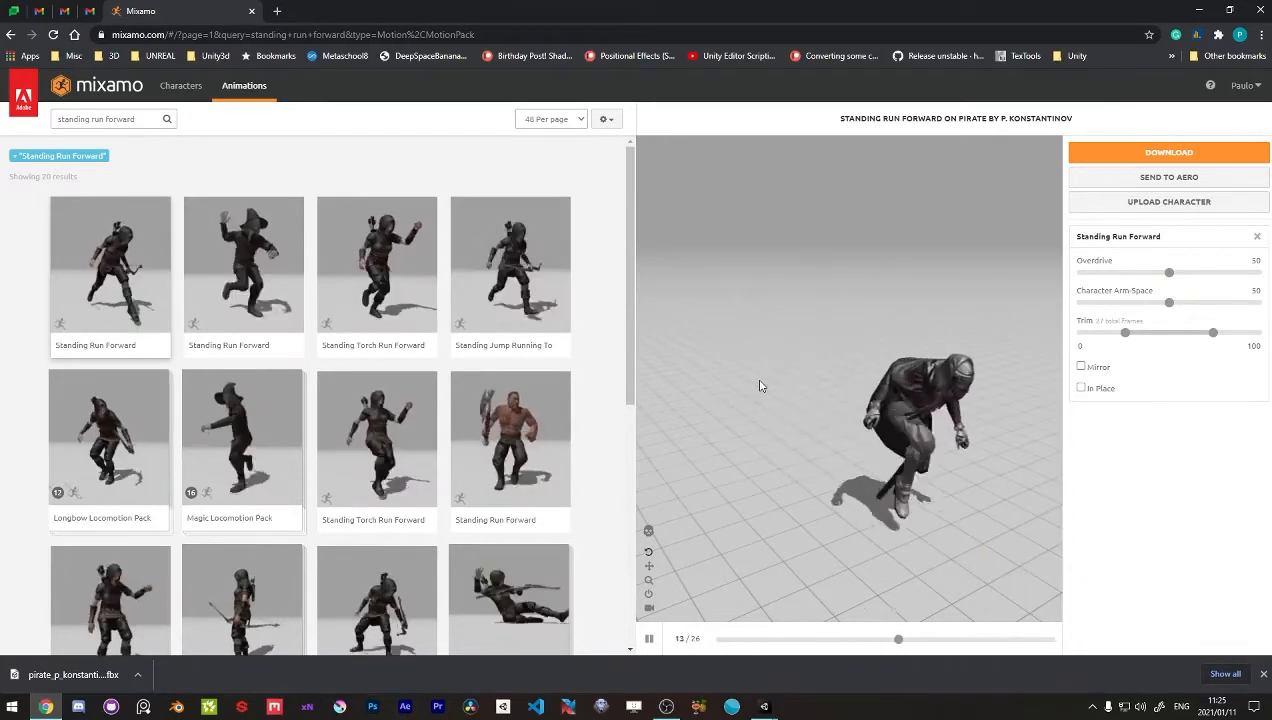
{"action": "left_click", "coordinate": [1081, 388]}
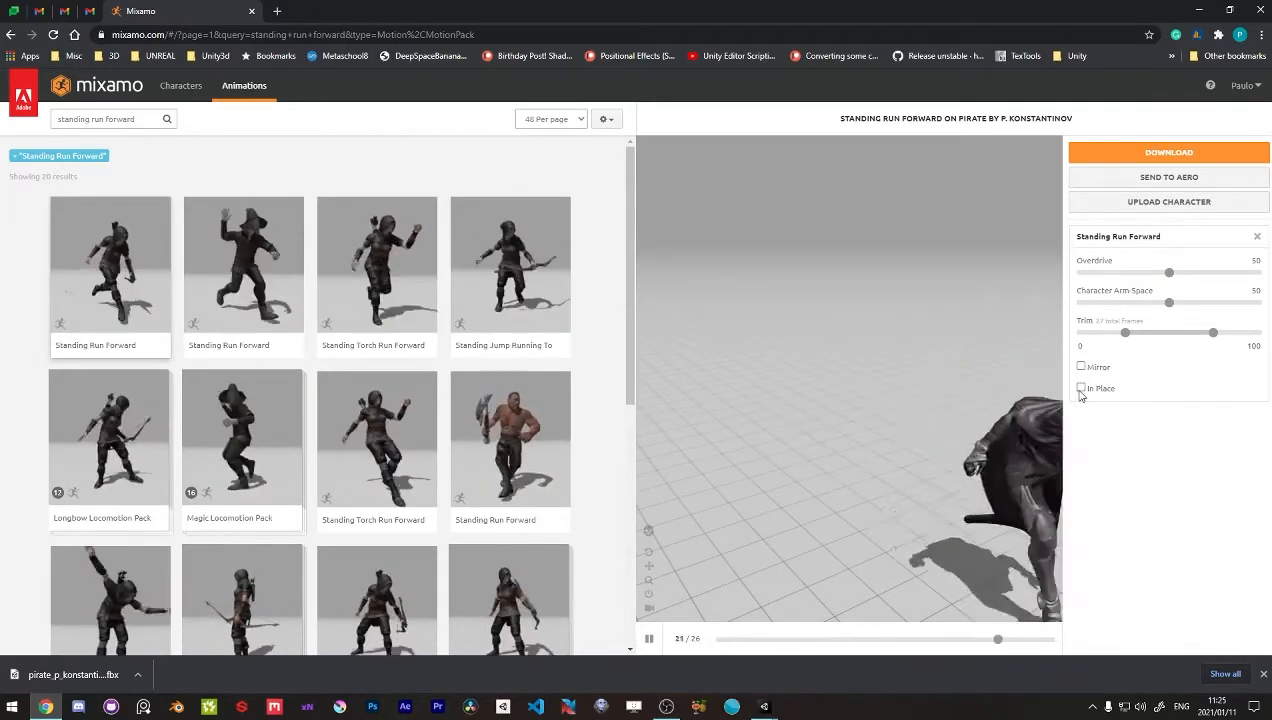
Step: Download the Standing Run Forward animation as FBX Without Skin and save it under its suggested name in the Animations folder
{"action": "left_click_drag", "start_coordinate": [865, 440], "coordinate": [794, 402]}
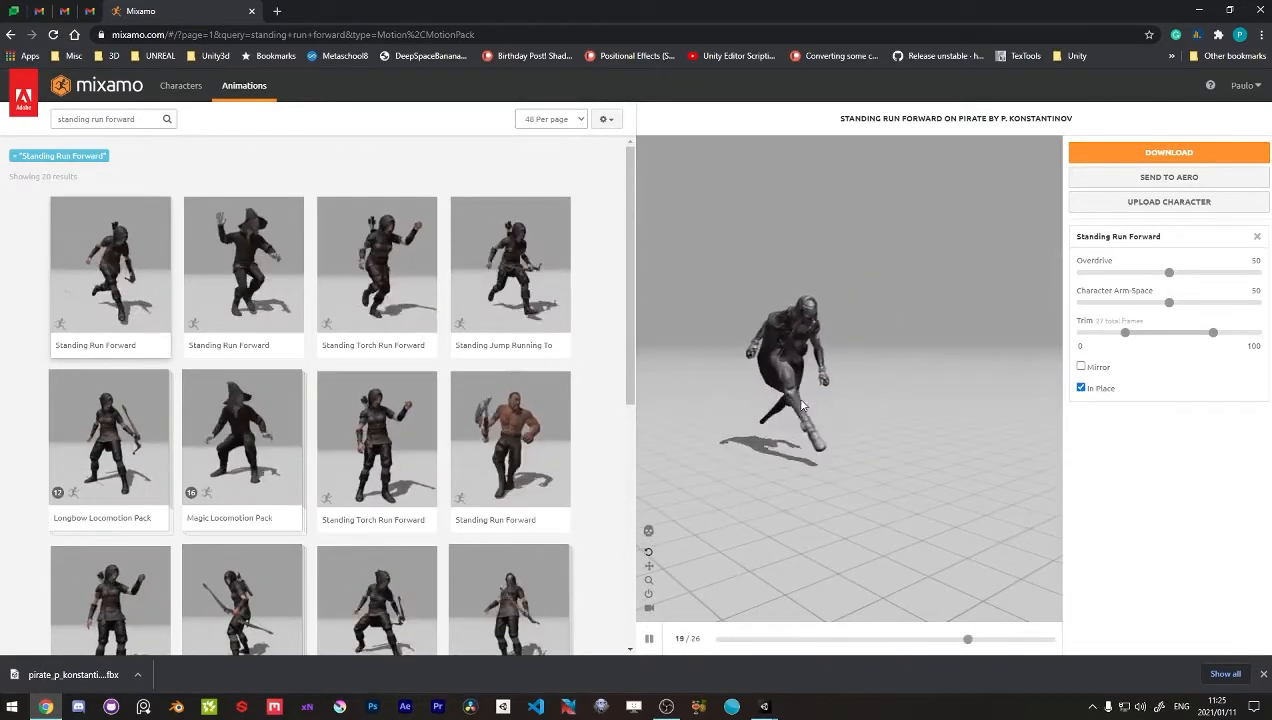
{"action": "left_click", "coordinate": [1165, 152]}
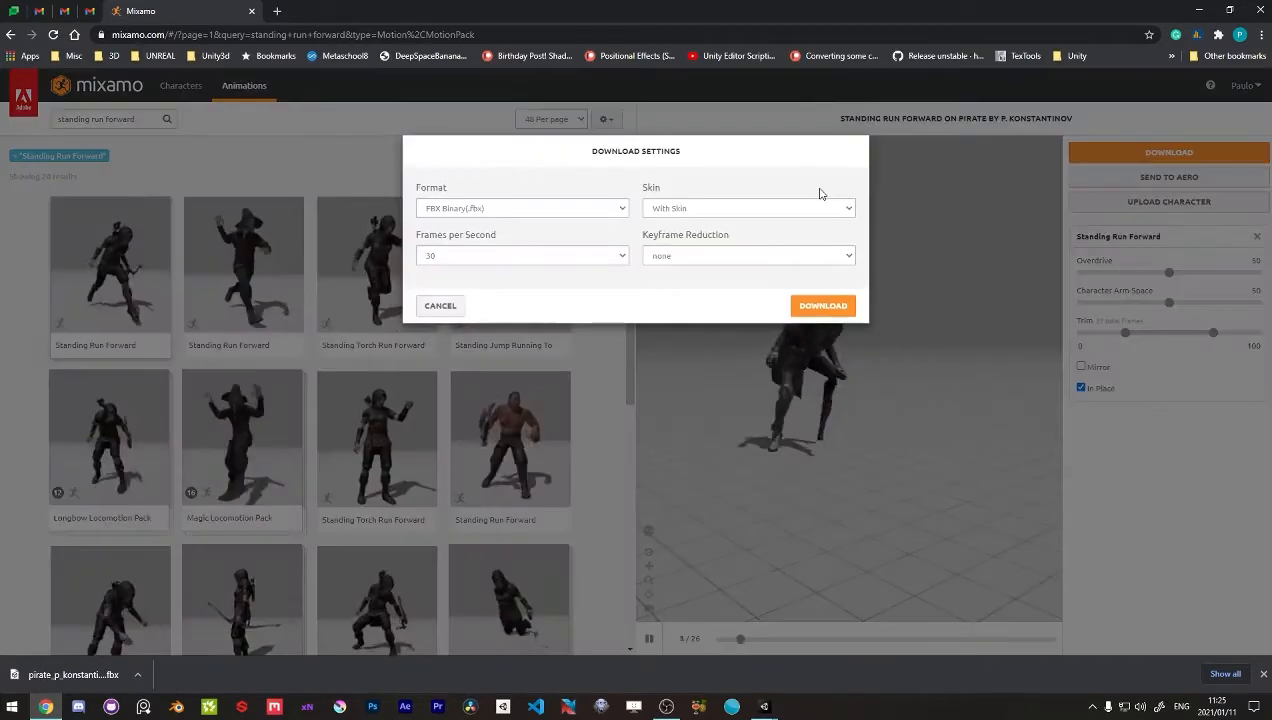
{"action": "left_click", "coordinate": [713, 208]}
{"action": "left_click", "coordinate": [670, 233]}
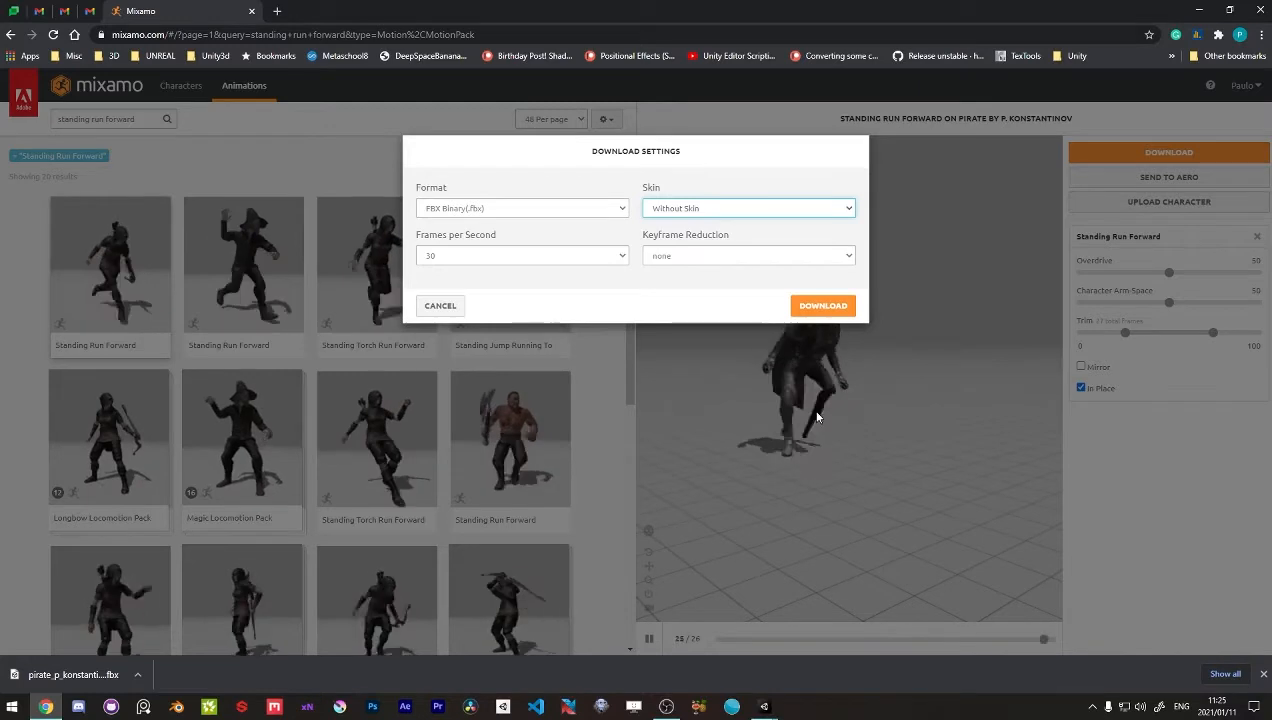
{"action": "left_click", "coordinate": [797, 310]}
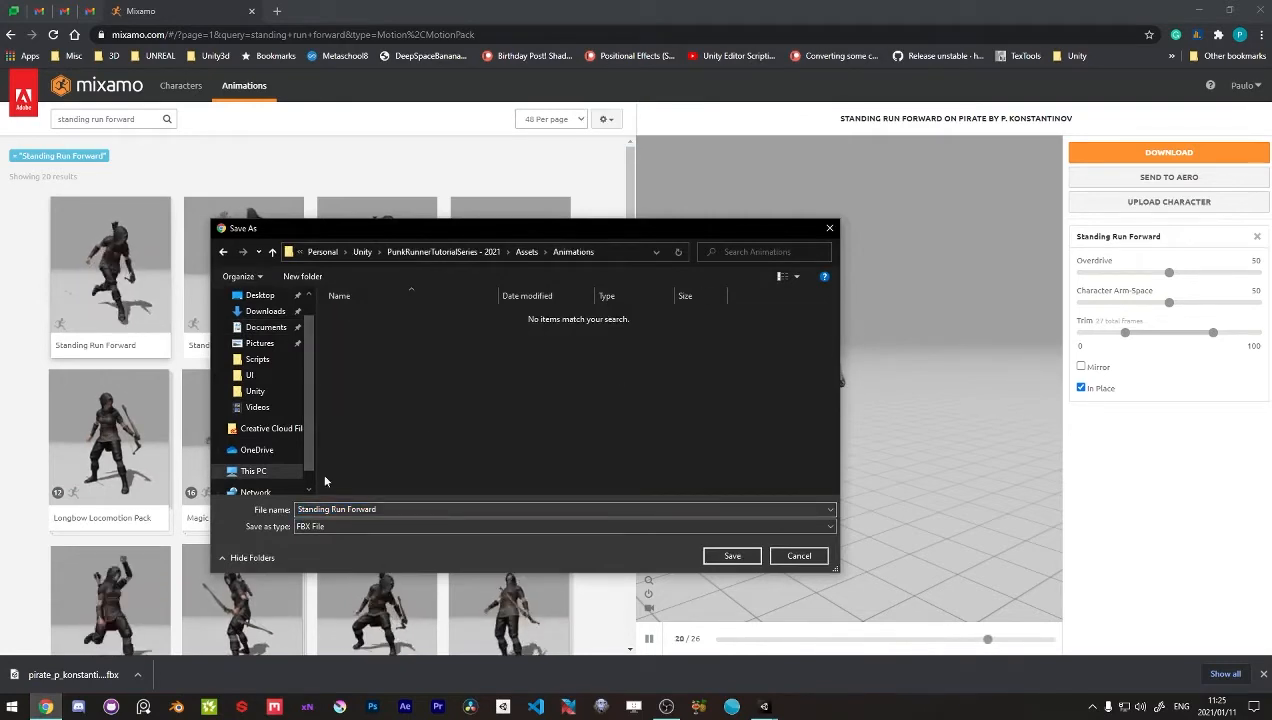
{"action": "left_click", "coordinate": [731, 556]}
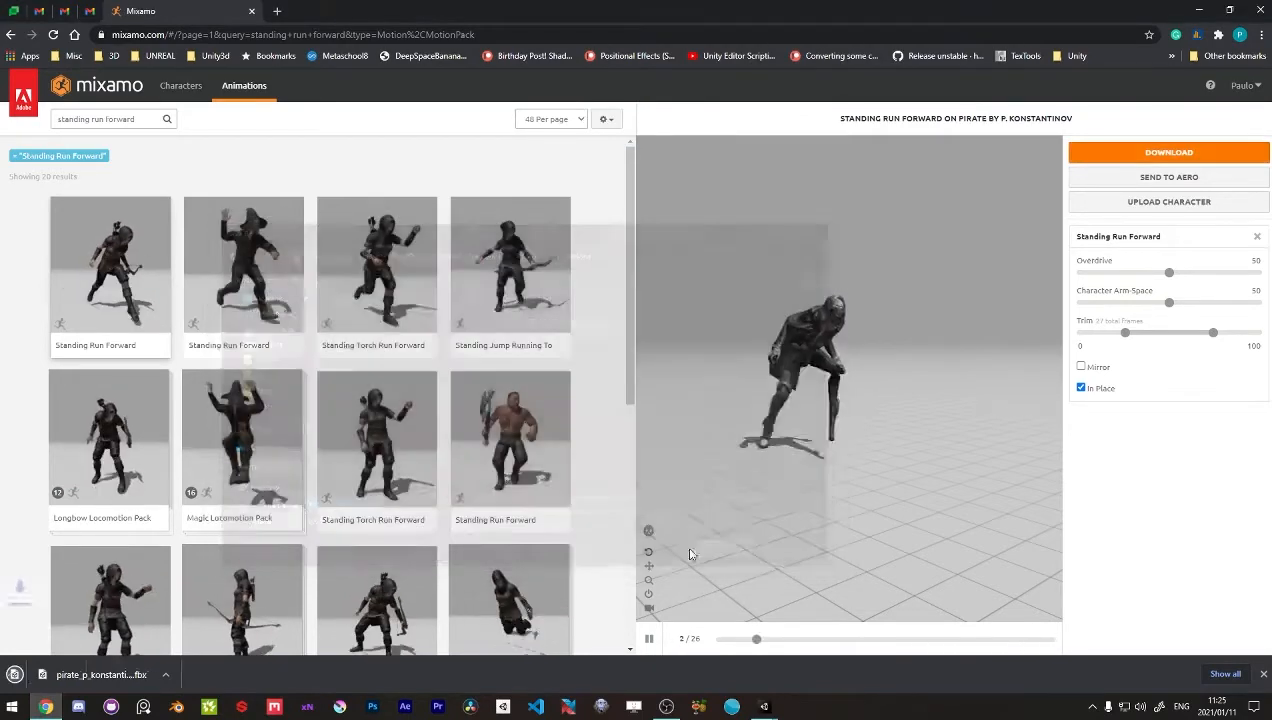
Step: Search the animation library for "standing run back"
{"action": "left_click", "coordinate": [153, 119]}
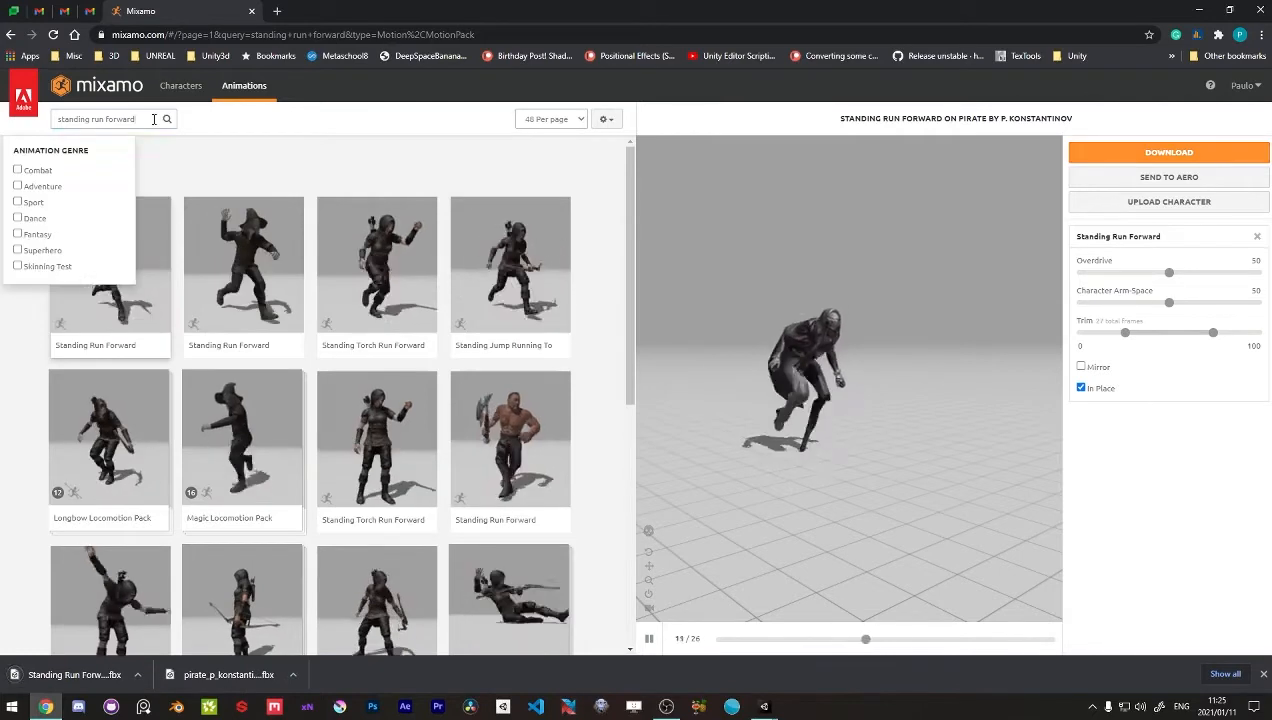
{"action": "key", "text": "BackSpace"}
{"action": "key", "text": "BackSpace"}
{"action": "key", "text": "BackSpace"}
{"action": "key", "text": "BackSpace"}
{"action": "key", "text": "BackSpace"}
{"action": "key", "text": "BackSpace"}
{"action": "key", "text": "BackSpace"}
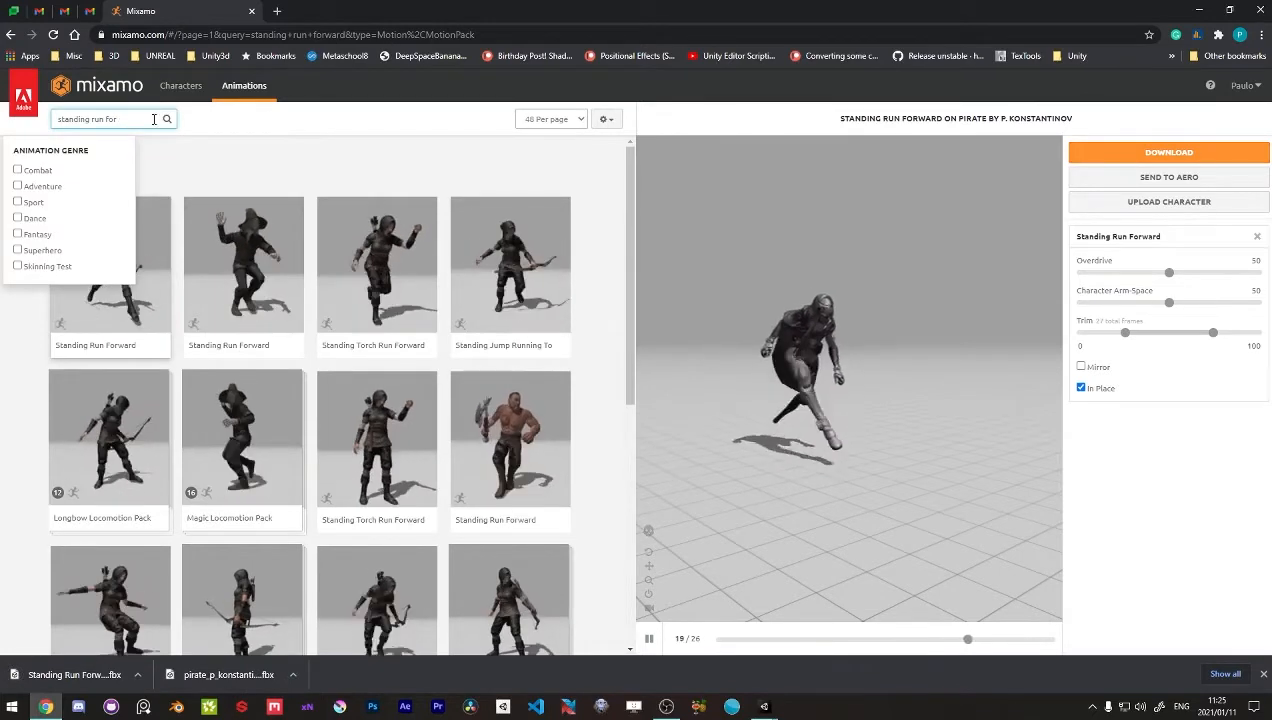
{"action": "type", "text": "back"}
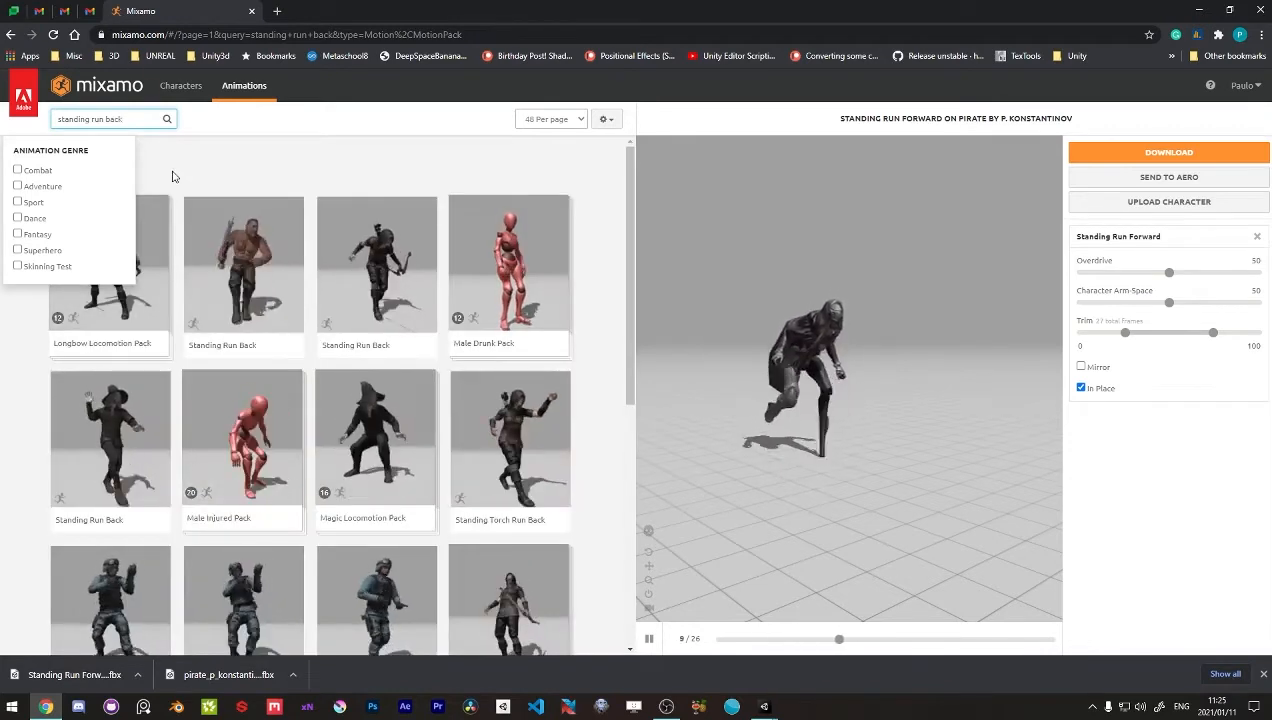
{"action": "key", "text": "Return"}
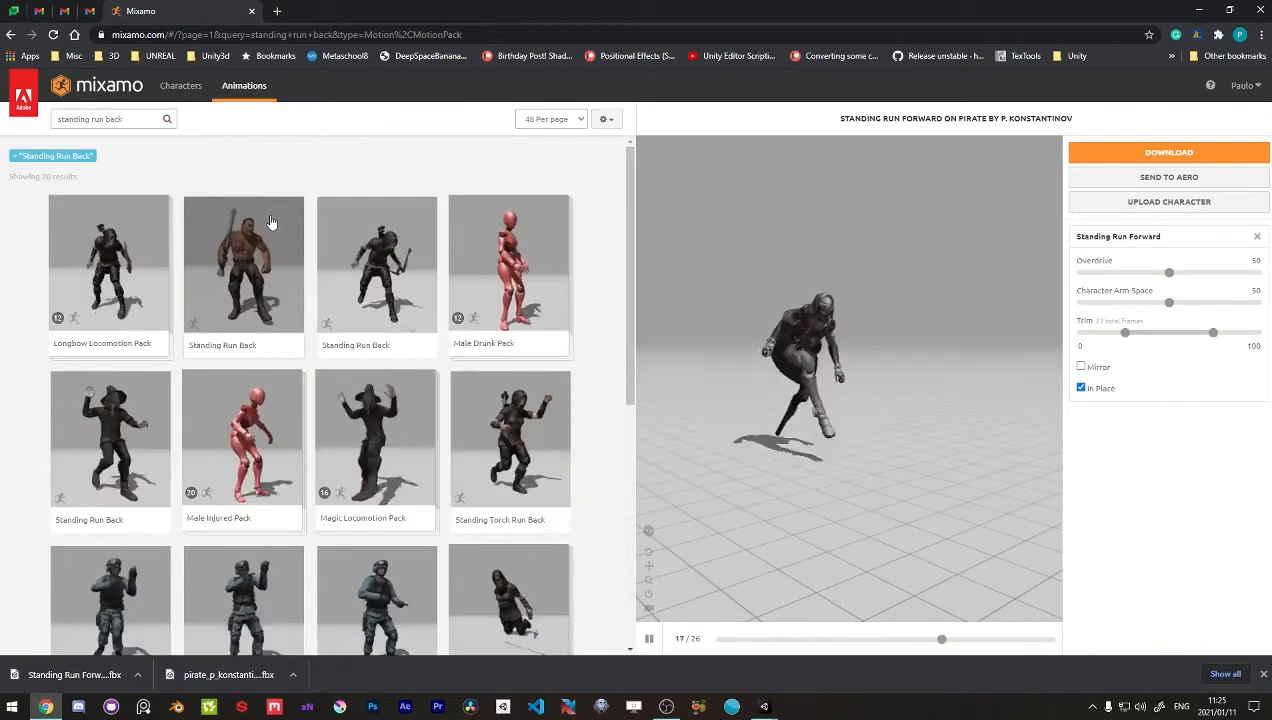
Step: Apply the second Standing Run Back animation with In Place enabled and save its FBX without skin in the Animations folder
{"action": "left_click", "coordinate": [428, 272]}
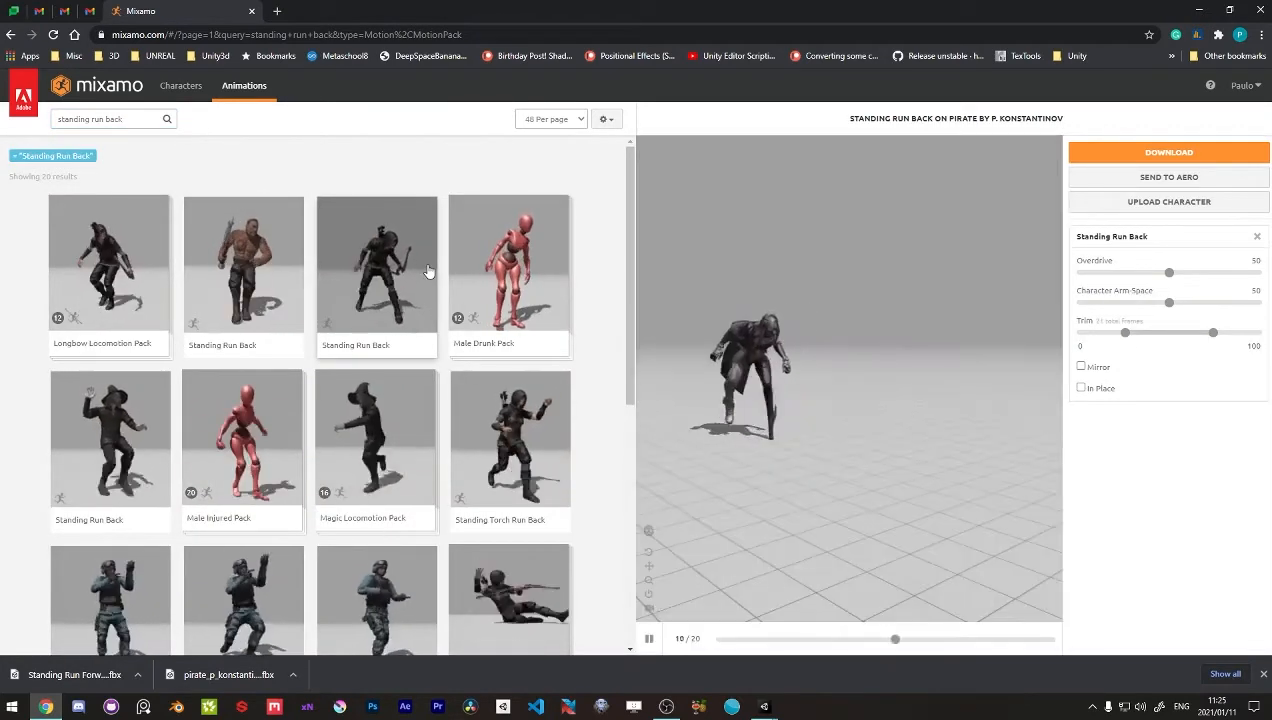
{"action": "left_click", "coordinate": [1081, 388]}
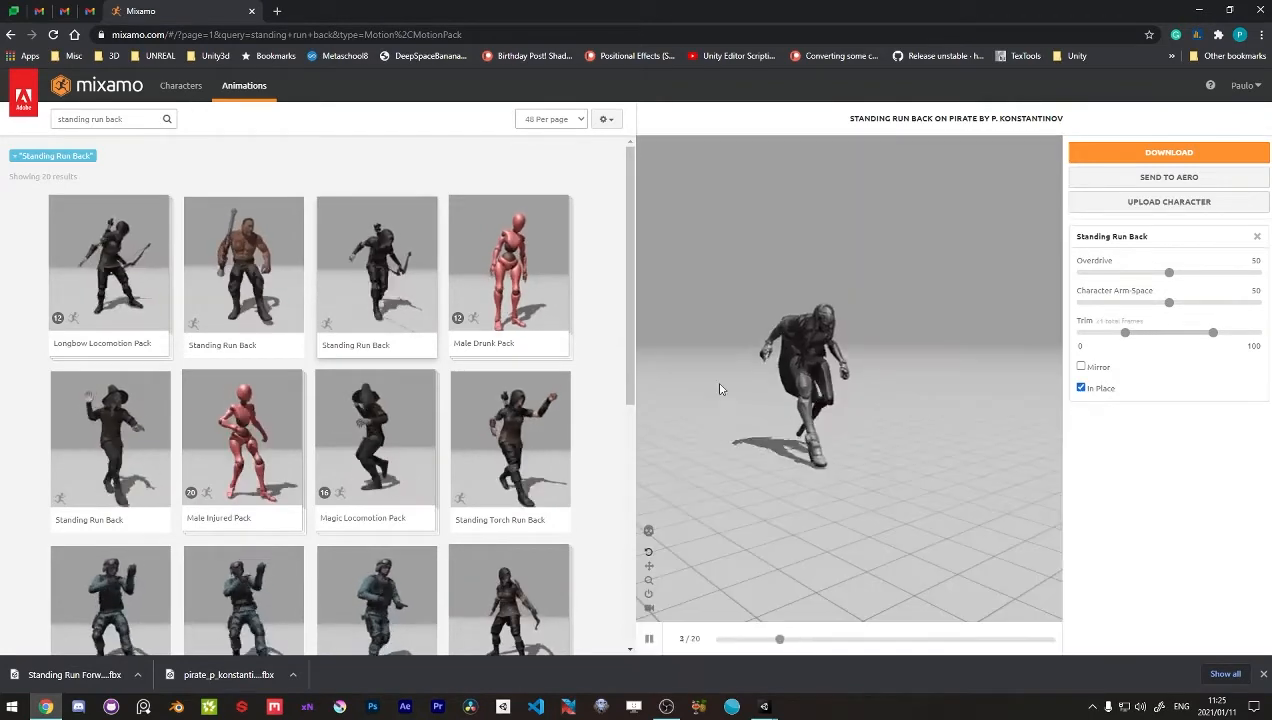
{"action": "left_click", "coordinate": [1097, 158]}
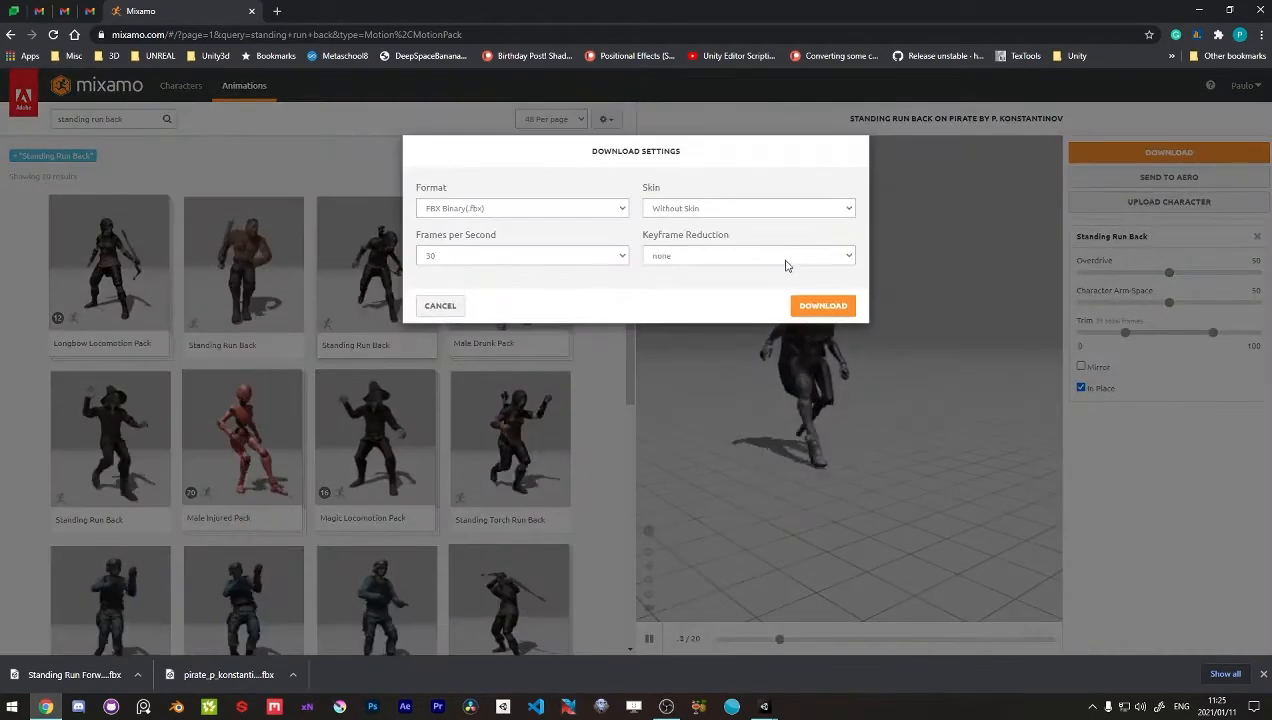
{"action": "left_click", "coordinate": [810, 310]}
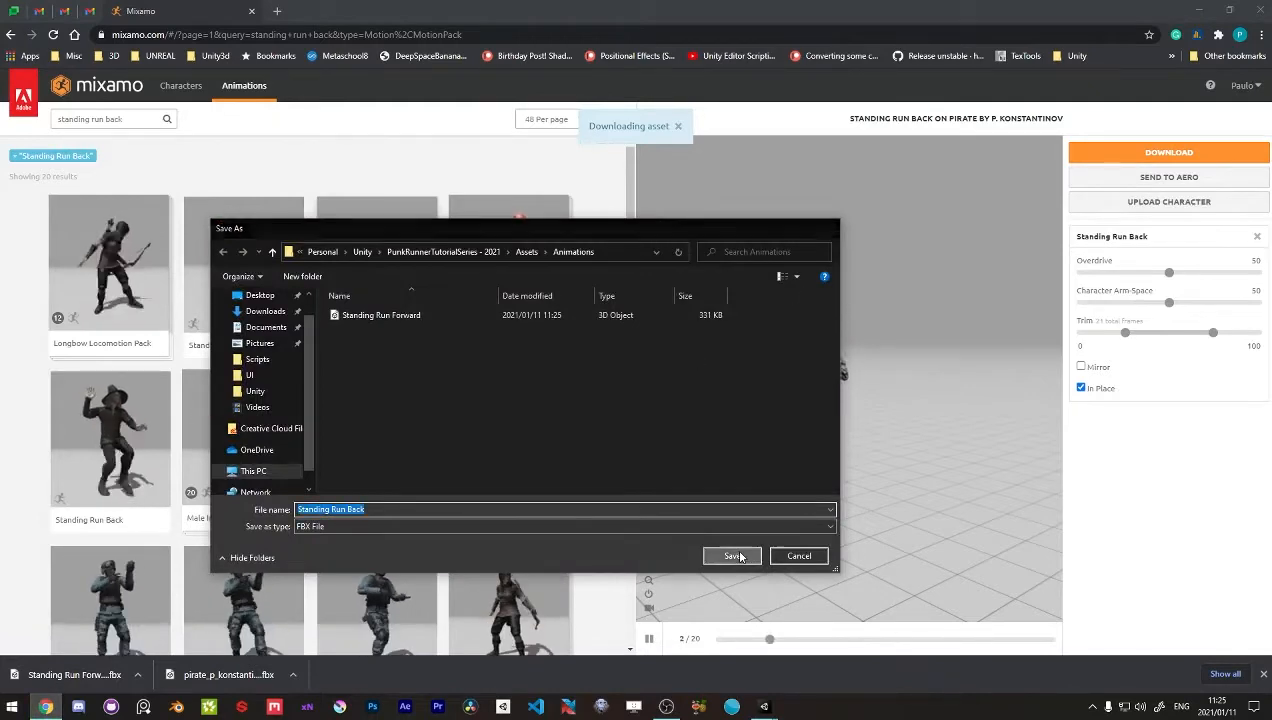
{"action": "left_click", "coordinate": [733, 556]}
Step: Search the animation library for "standing run side"
{"action": "double_click", "coordinate": [113, 119]}
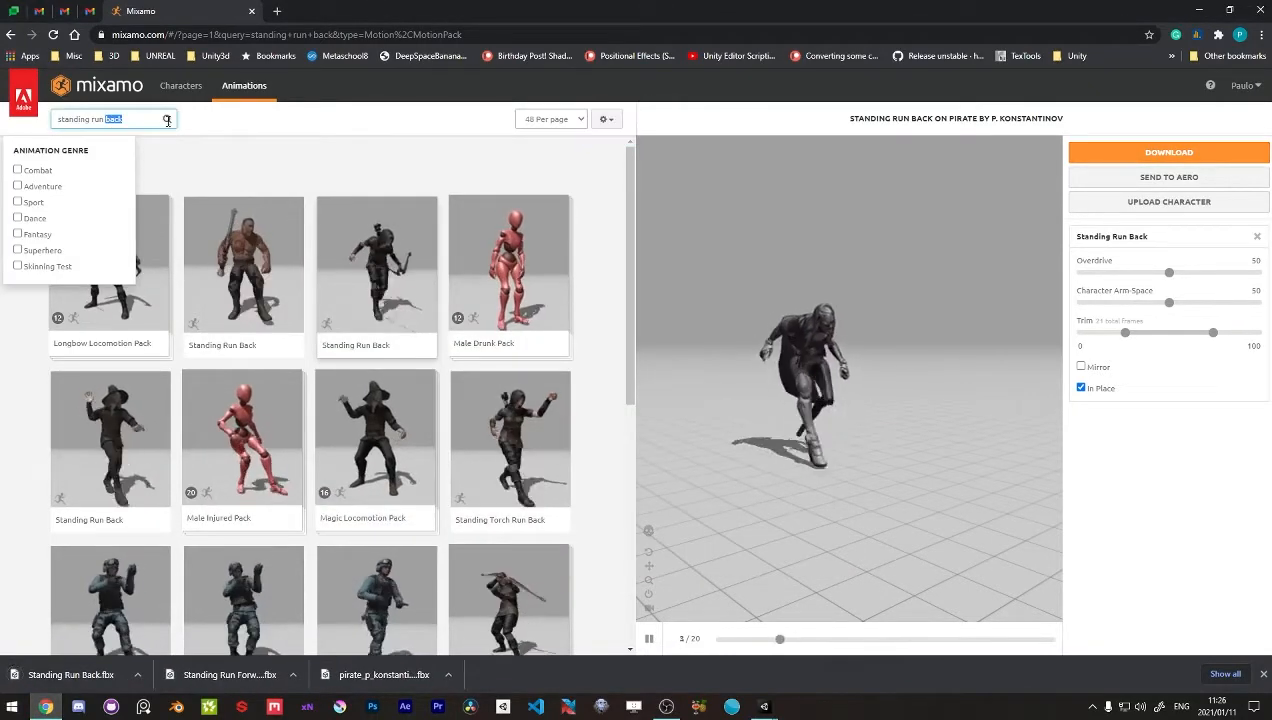
{"action": "type", "text": "side"}
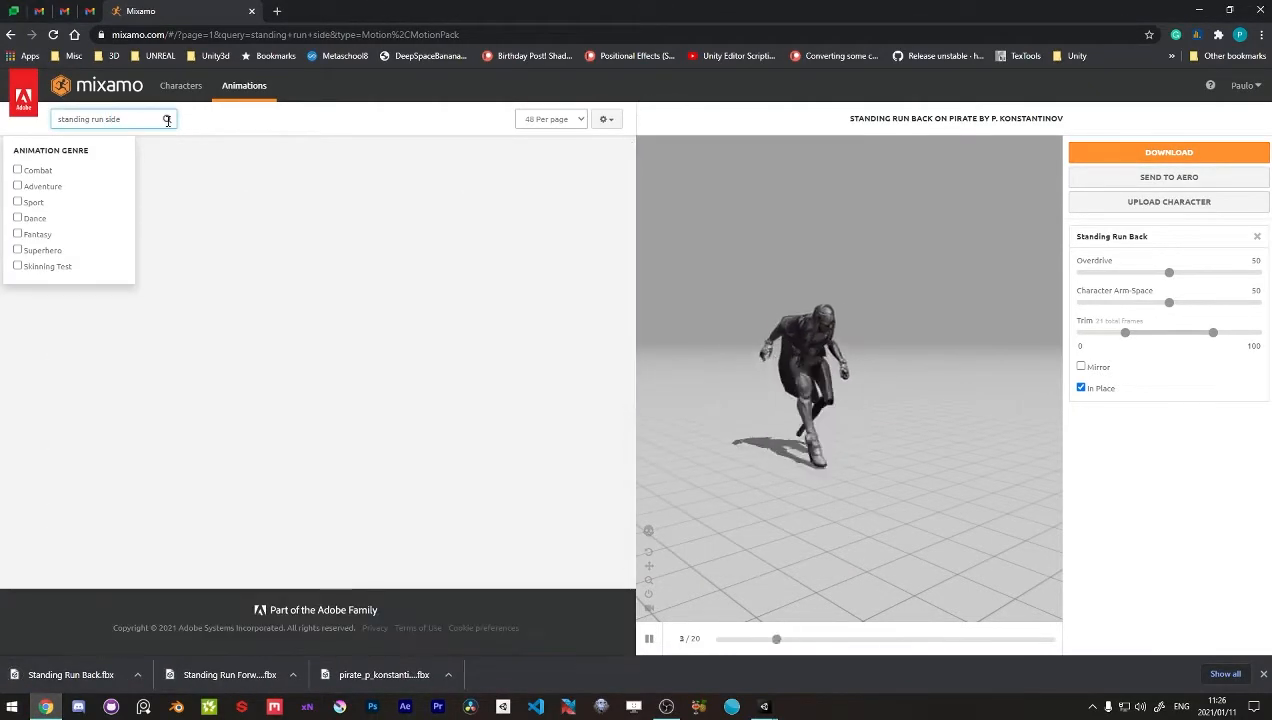
{"action": "key", "text": "Return"}
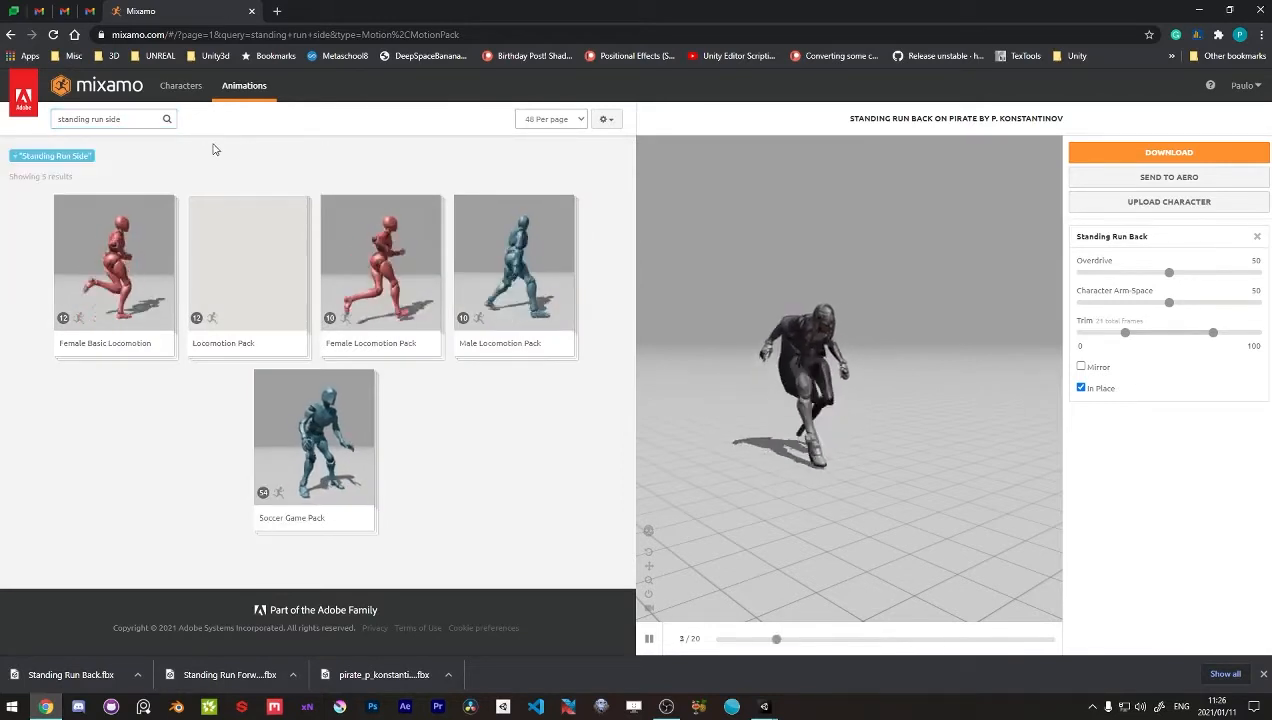
Step: Search the animation library for "standing run right"
{"action": "double_click", "coordinate": [110, 119]}
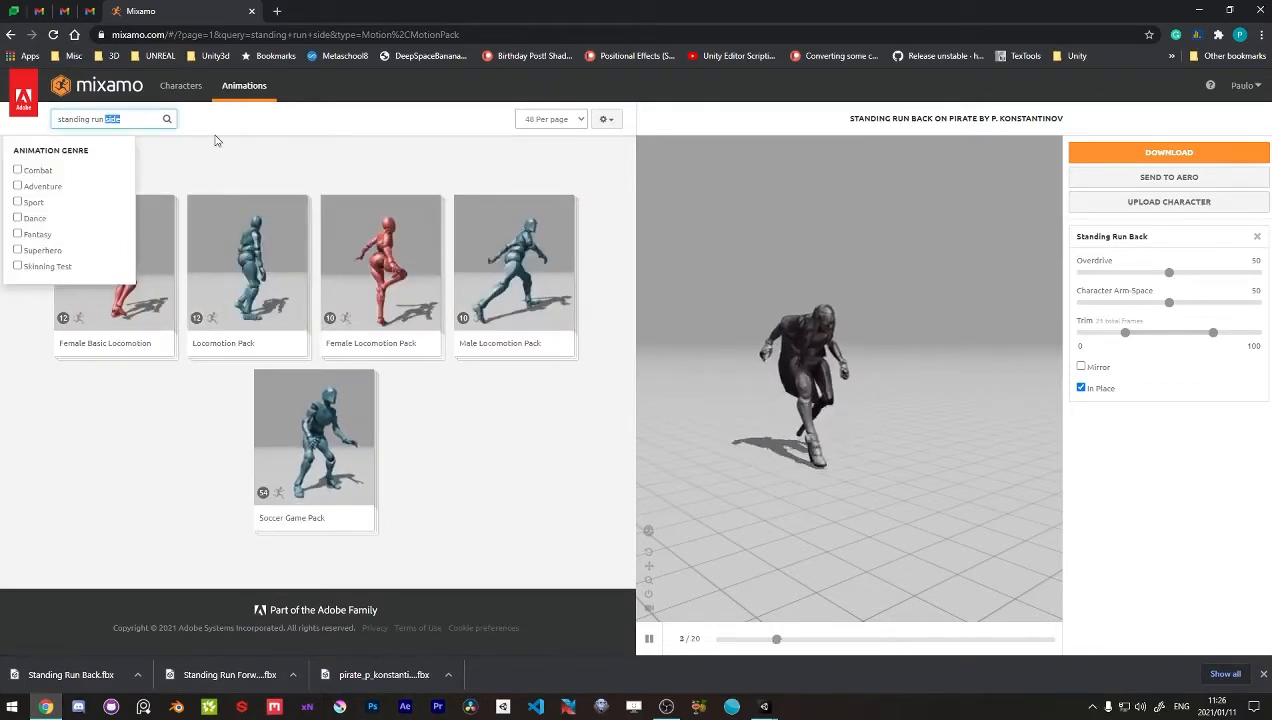
{"action": "type", "text": "right"}
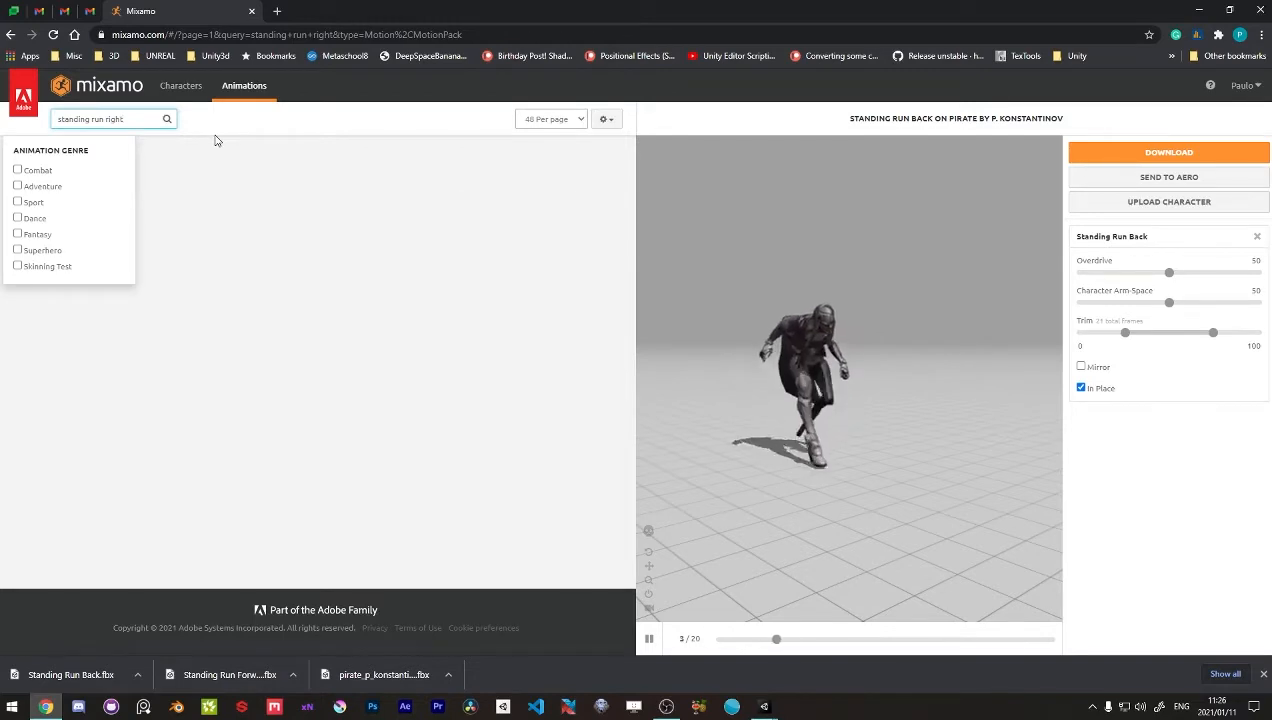
{"action": "key", "text": "Return"}
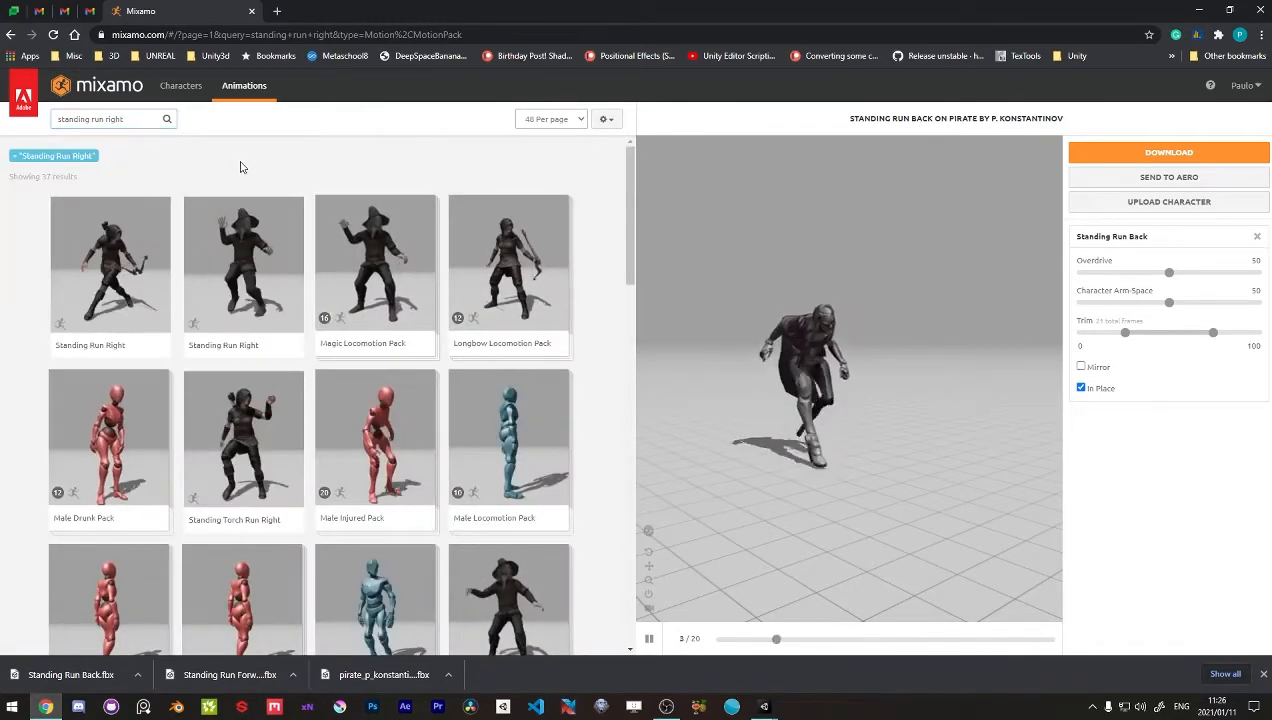
Step: Apply the first Standing Run Right animation with In Place enabled and save its FBX without skin in the Animations folder
{"action": "left_click", "coordinate": [130, 237]}
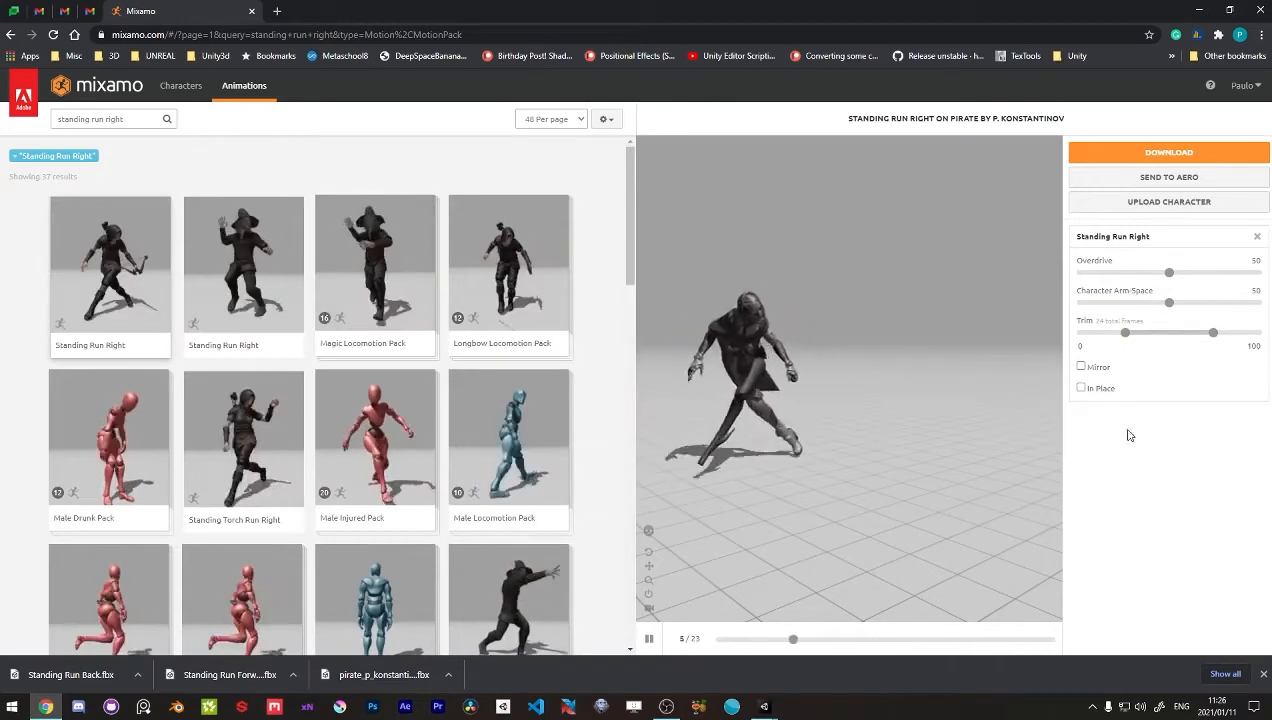
{"action": "left_click", "coordinate": [1080, 388]}
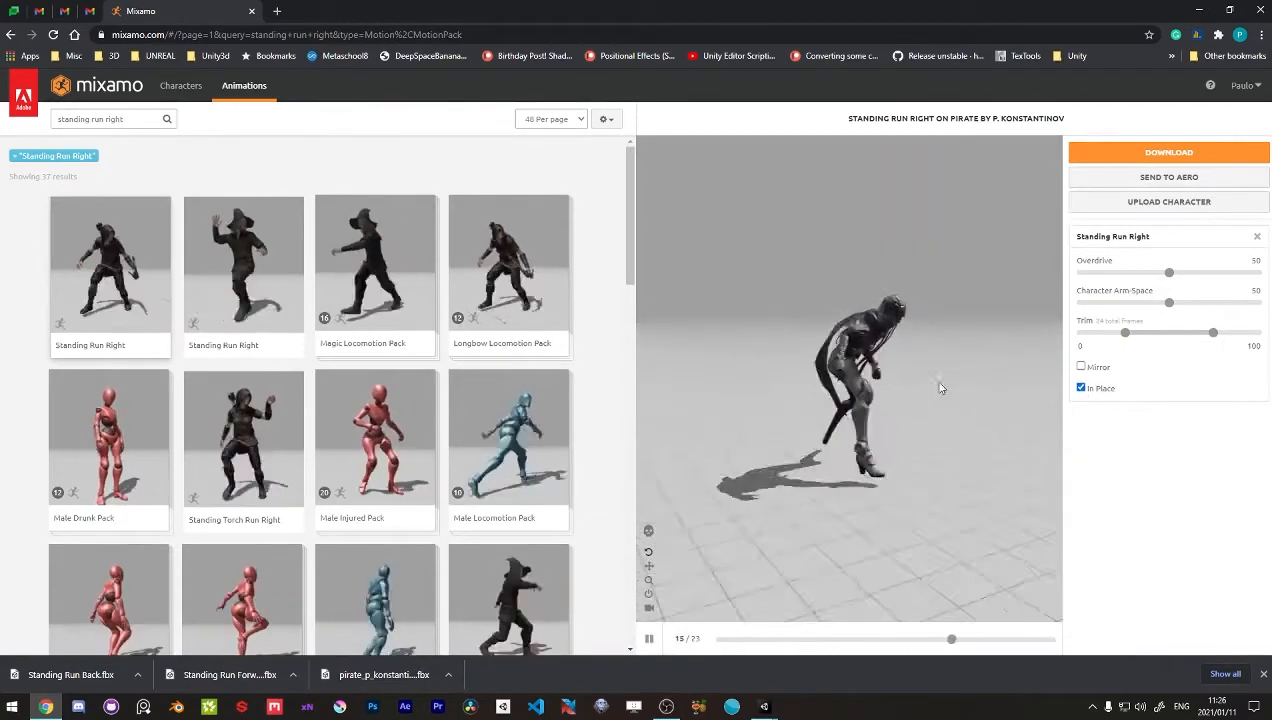
{"action": "left_click", "coordinate": [1157, 165]}
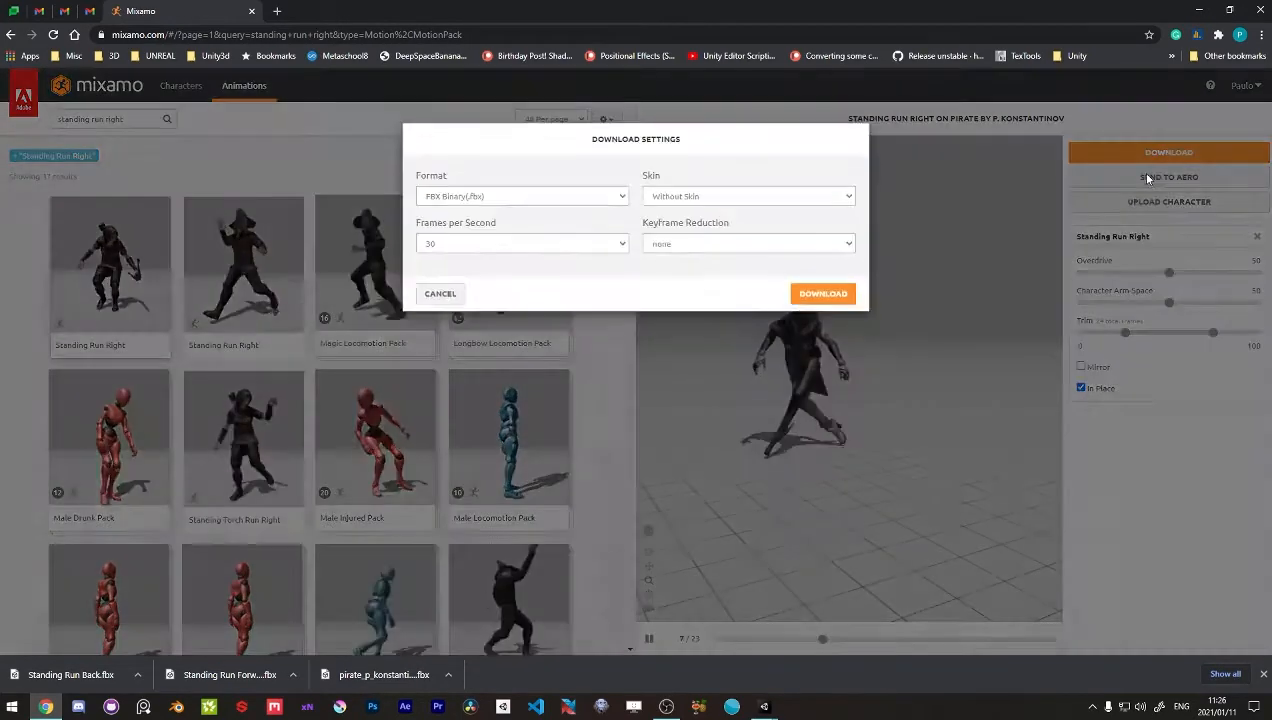
{"action": "left_click", "coordinate": [799, 304]}
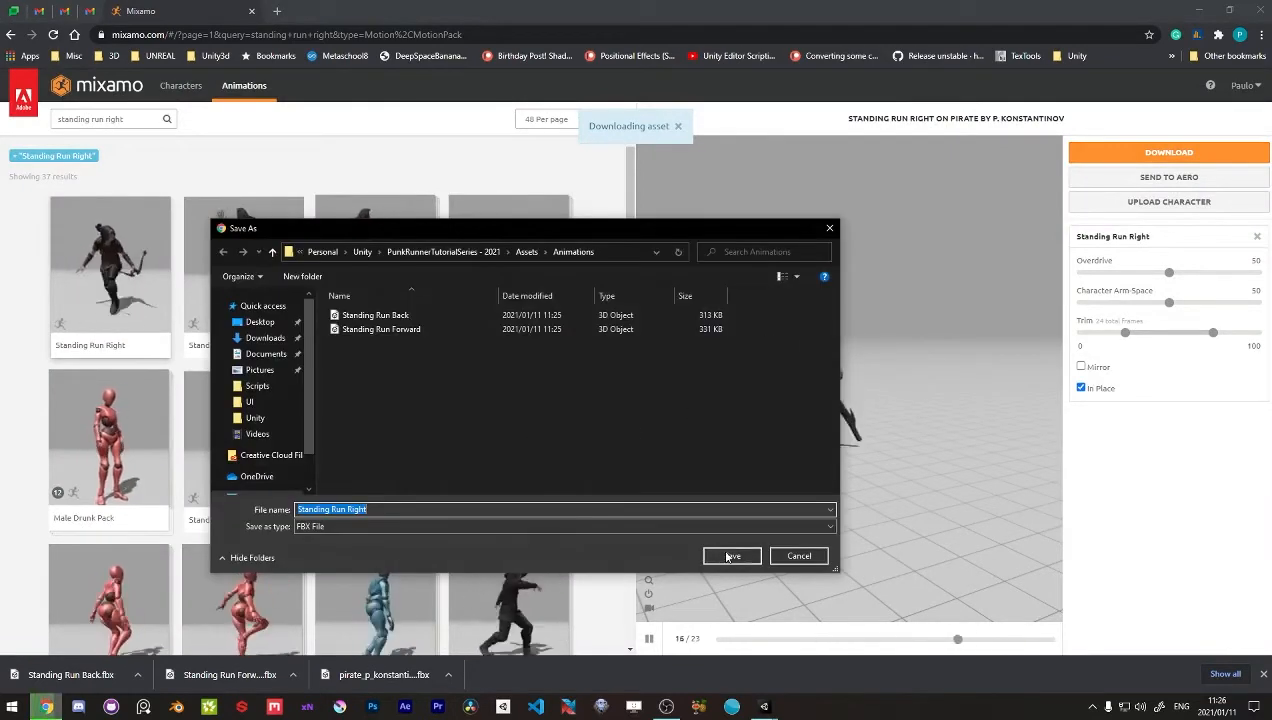
{"action": "left_click", "coordinate": [745, 557]}
Step: Search the animation library for "standing run left"
{"action": "double_click", "coordinate": [146, 119]}
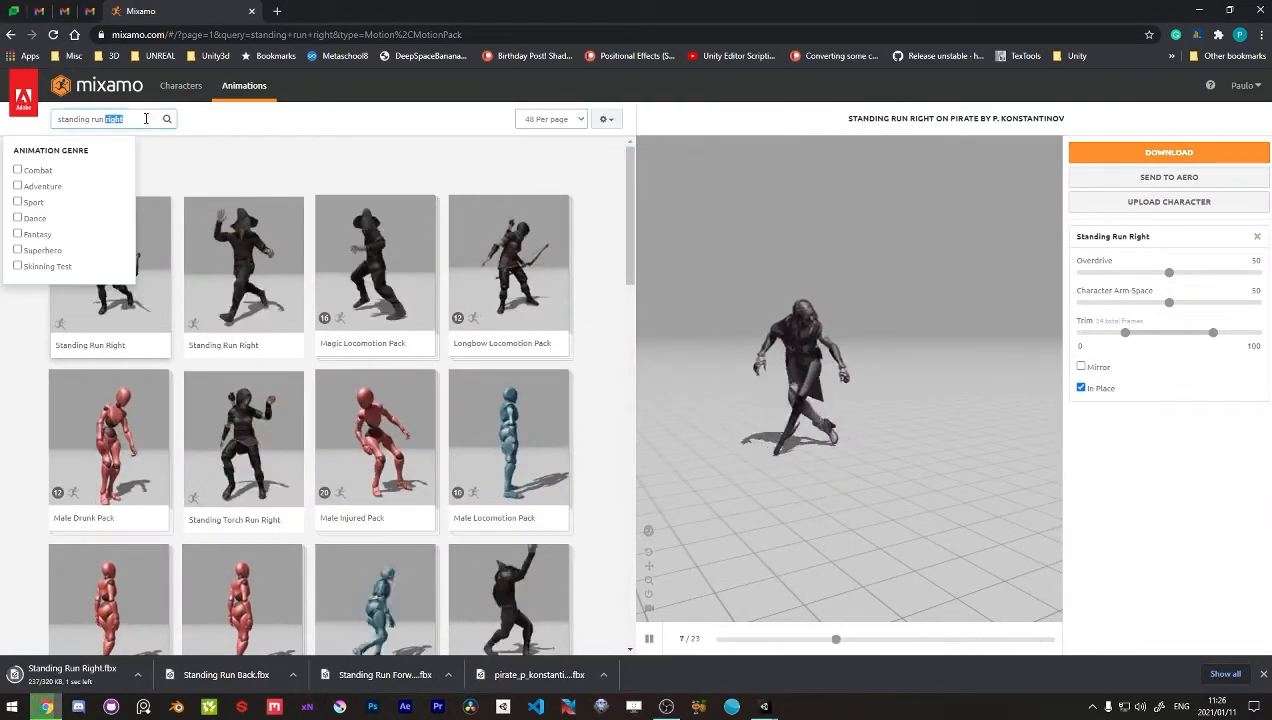
{"action": "type", "text": "lef"}
{"action": "key", "text": "Return"}
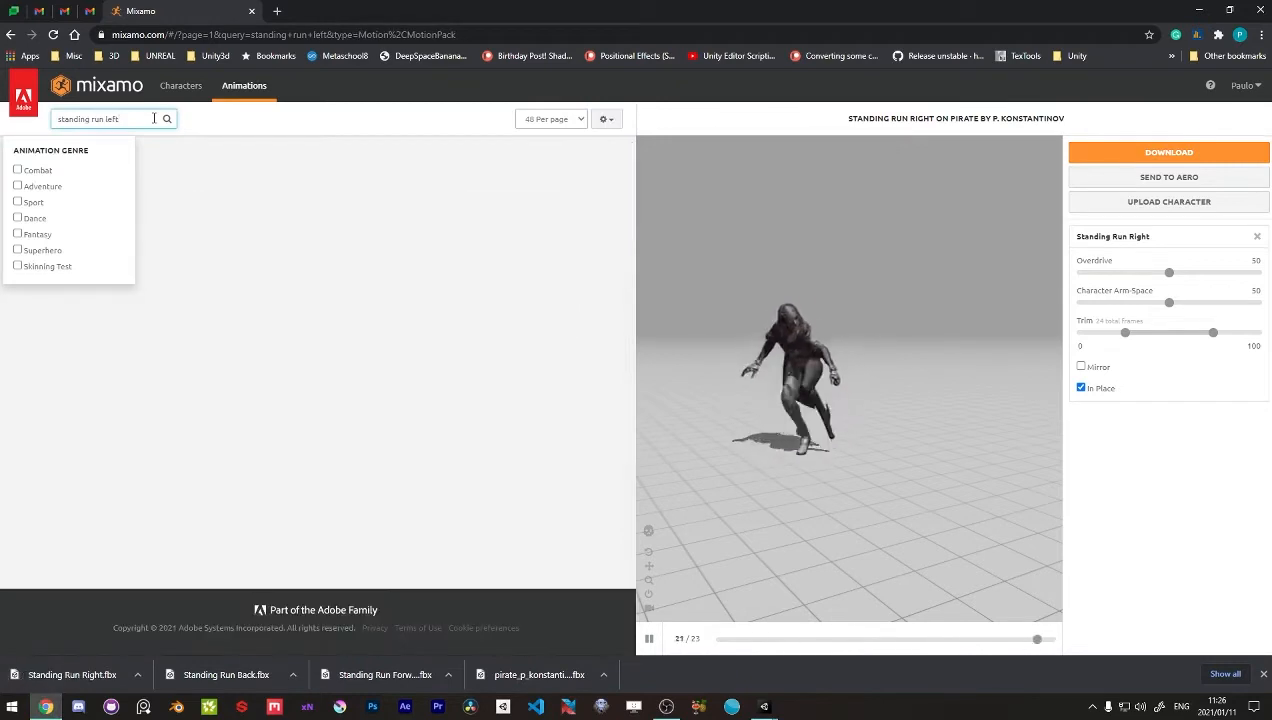
Step: Apply the first Standing Run Left animation with In Place enabled and save its FBX without skin in the Animations folder
{"action": "left_click", "coordinate": [150, 299]}
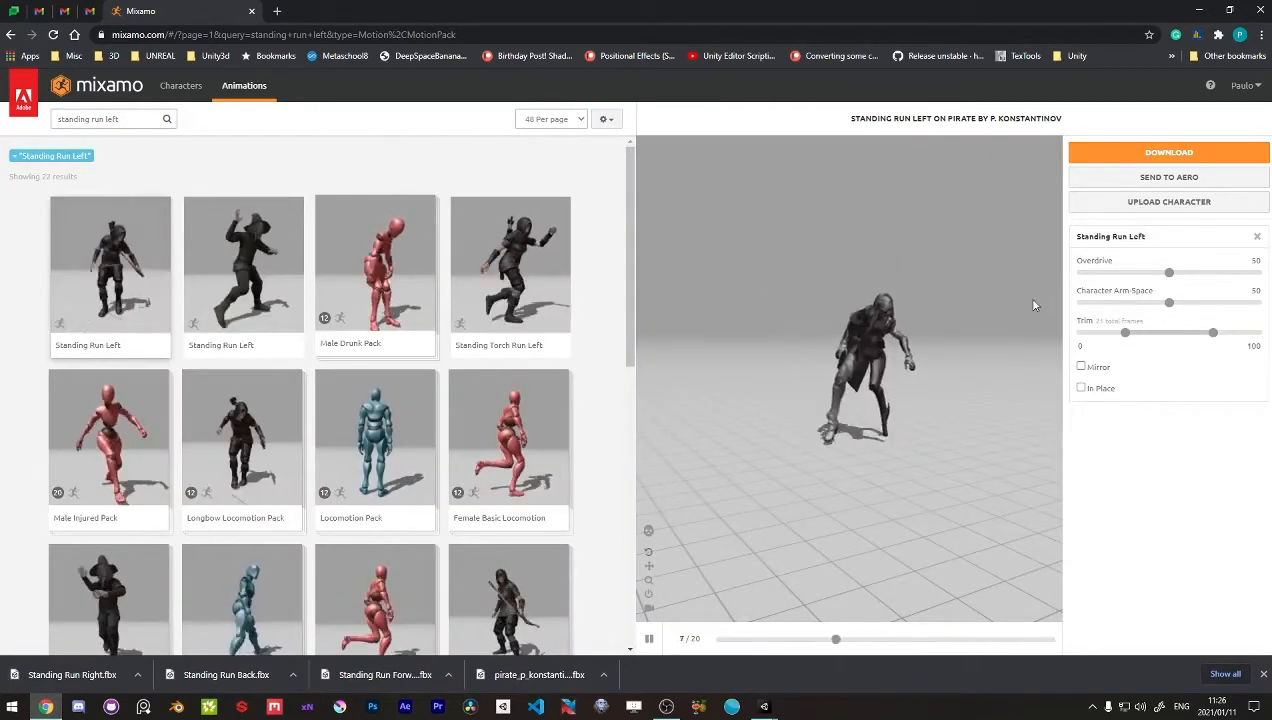
{"action": "left_click", "coordinate": [1081, 388]}
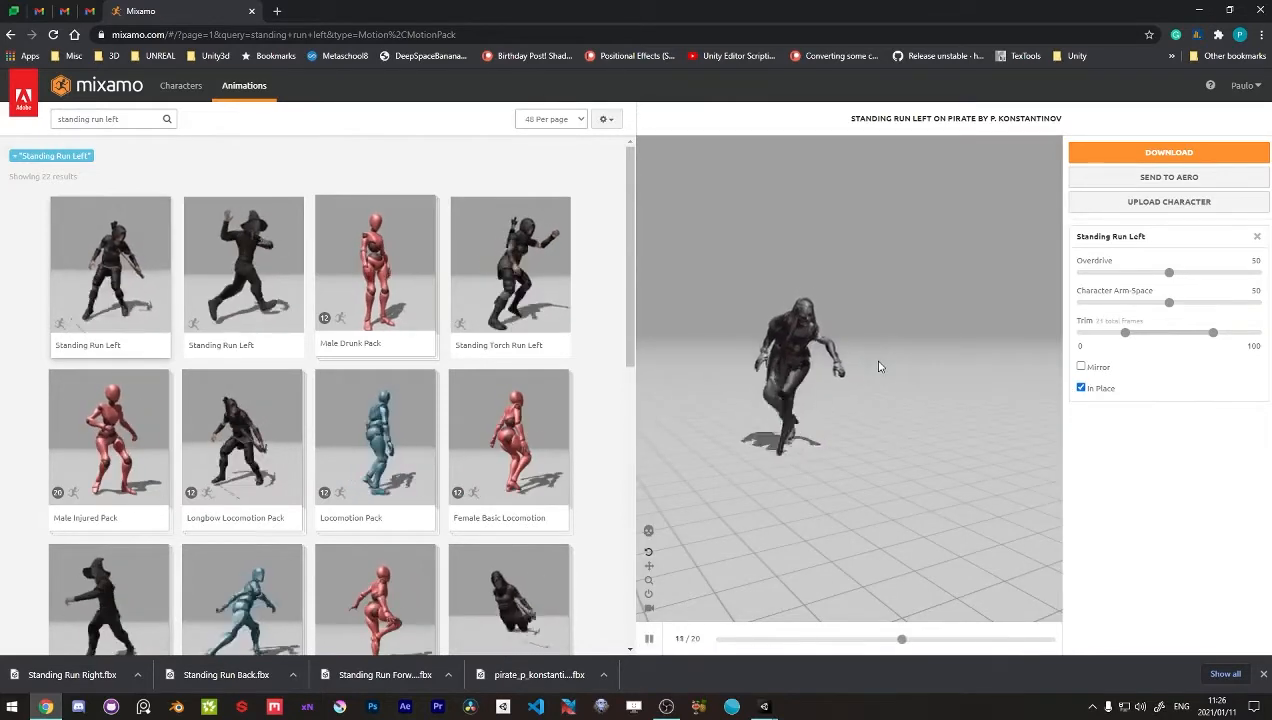
{"action": "left_click", "coordinate": [1157, 154]}
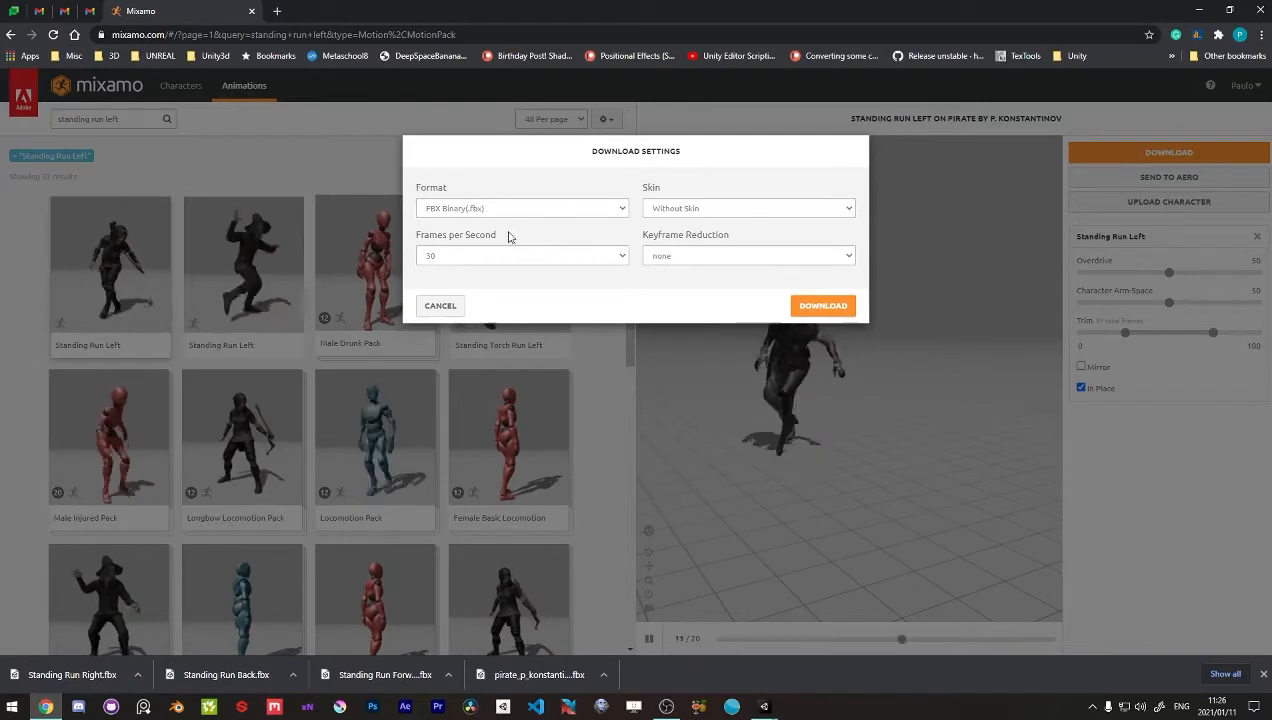
{"action": "left_click", "coordinate": [823, 307]}
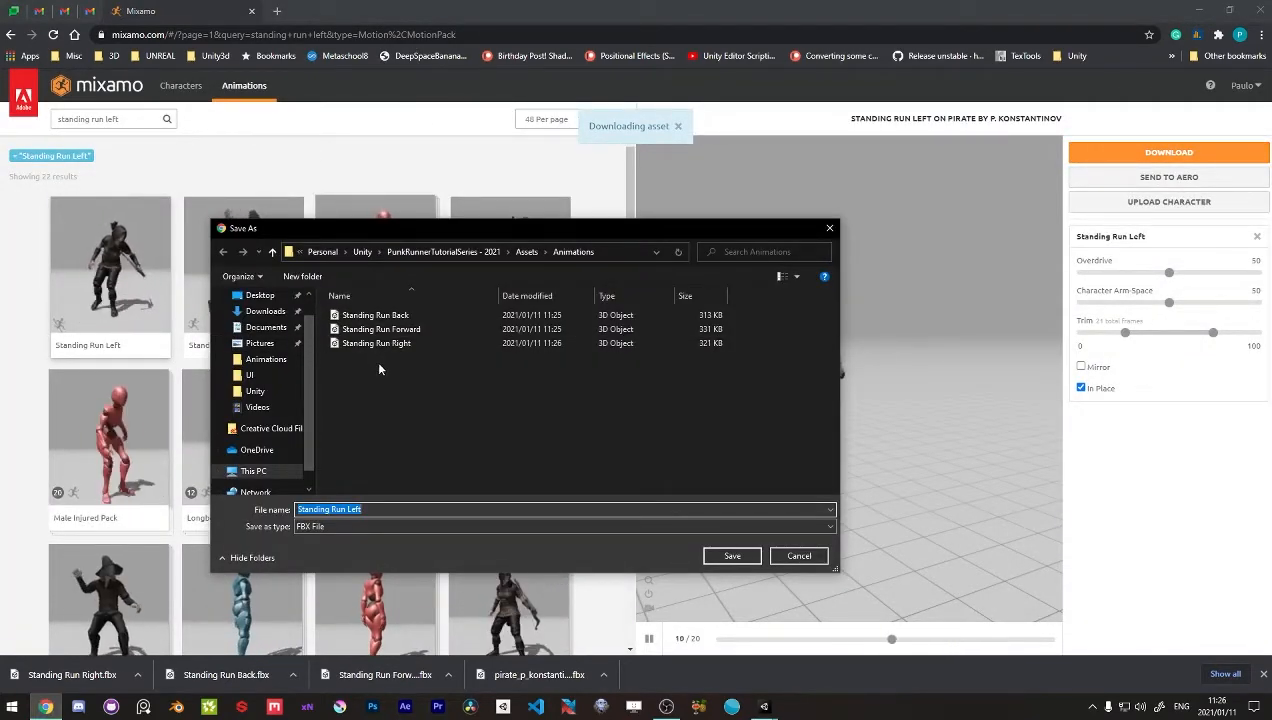
{"action": "left_click", "coordinate": [720, 560]}
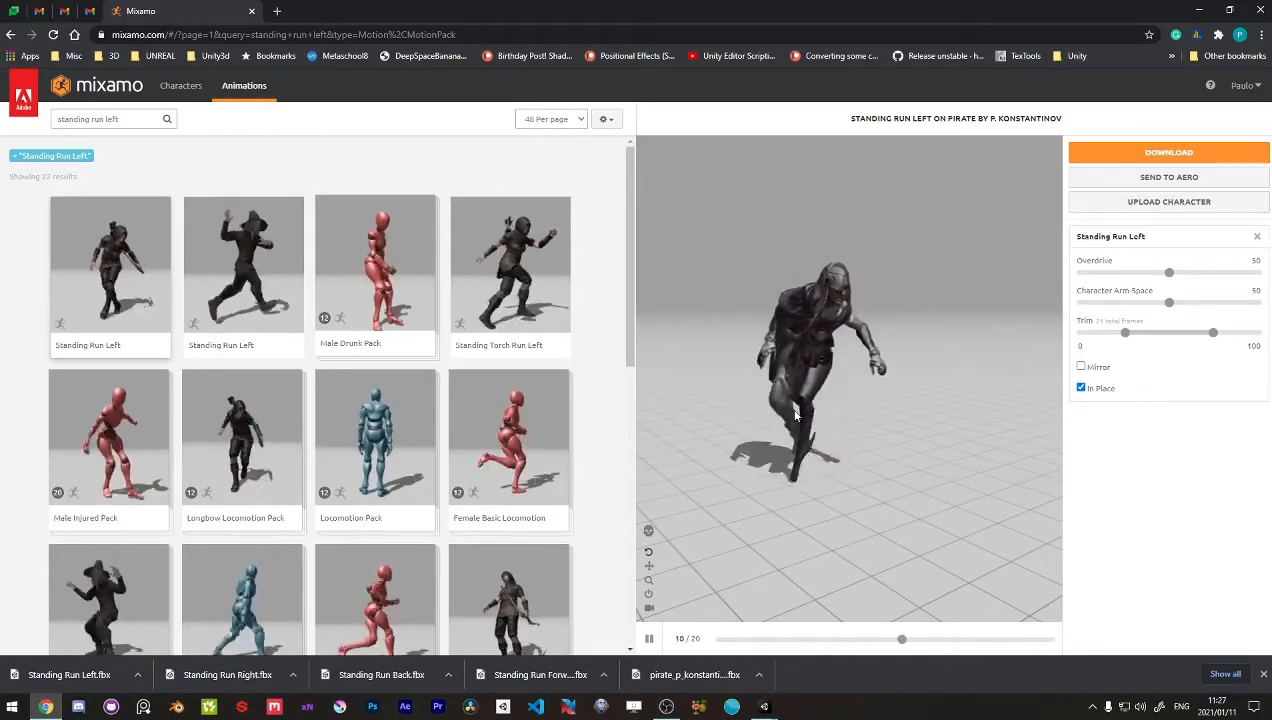
Step: Find the Running Slide animation by searching for "sliding" and save its FBX under the suggested name in the Animations folder
{"action": "left_click", "coordinate": [120, 119]}
{"action": "type", "text": "sliding"}
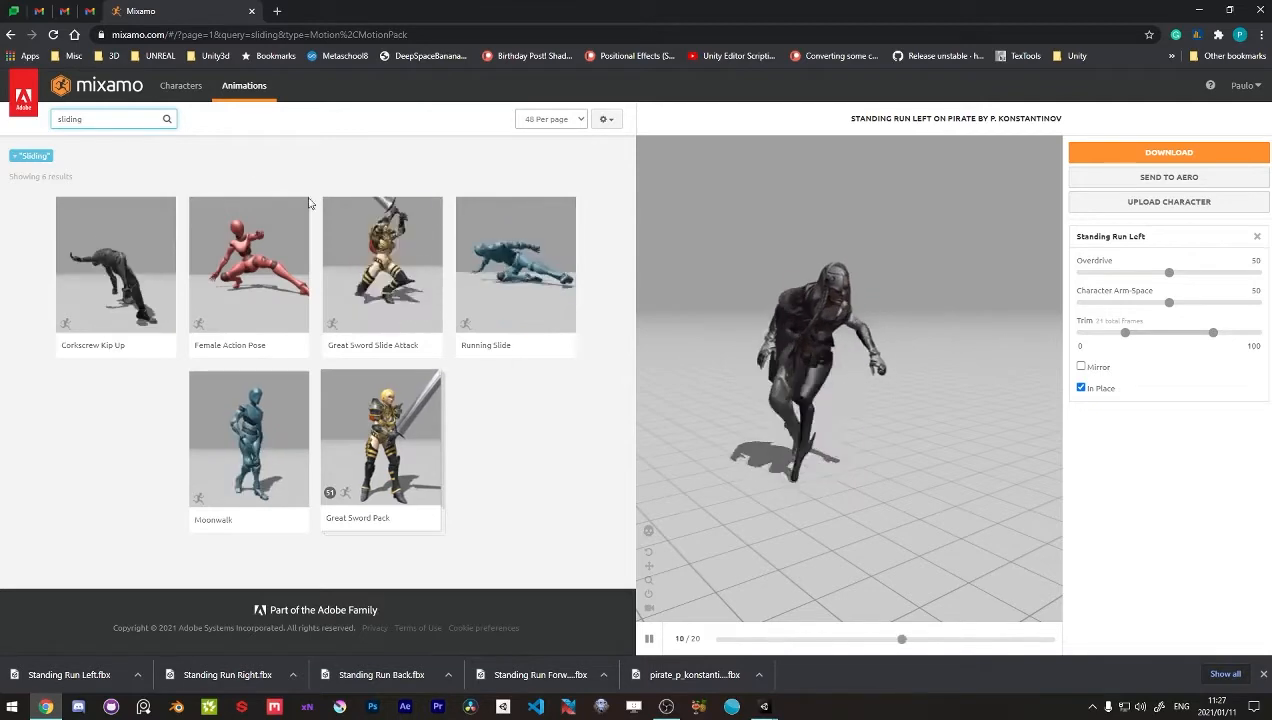
{"action": "left_click", "coordinate": [514, 267]}
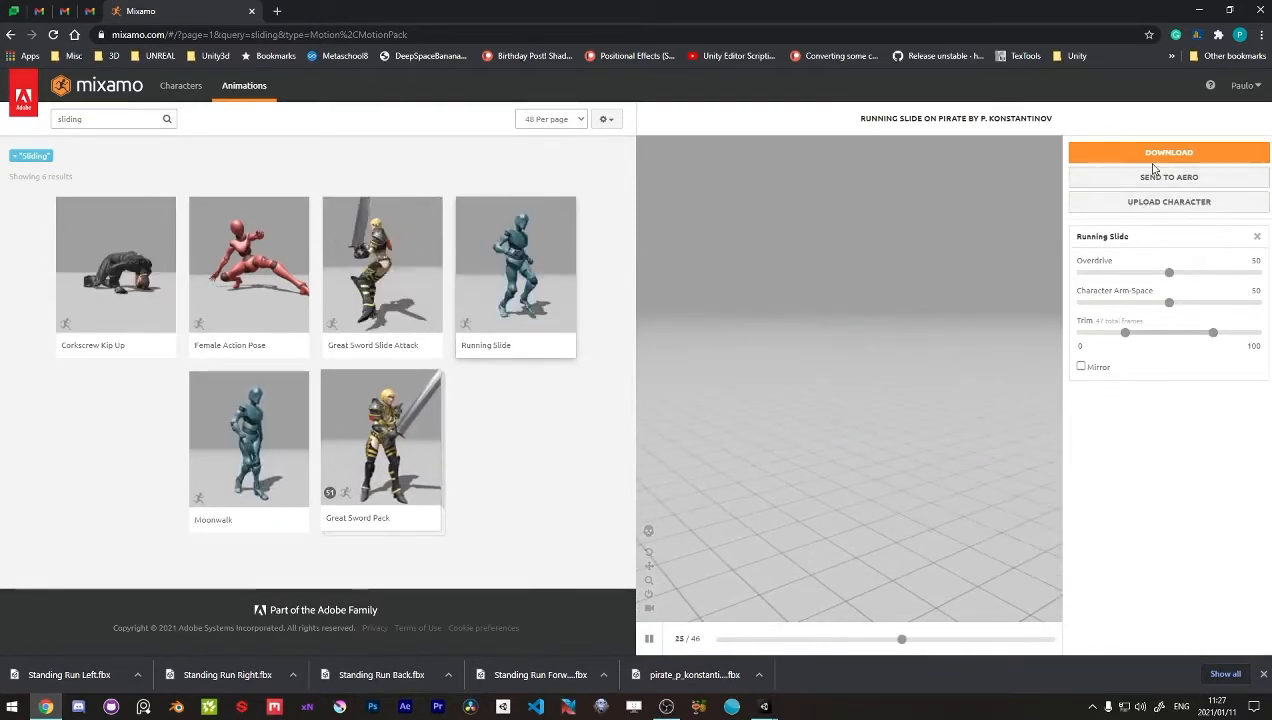
{"action": "left_click", "coordinate": [1095, 155]}
{"action": "left_click", "coordinate": [808, 308]}
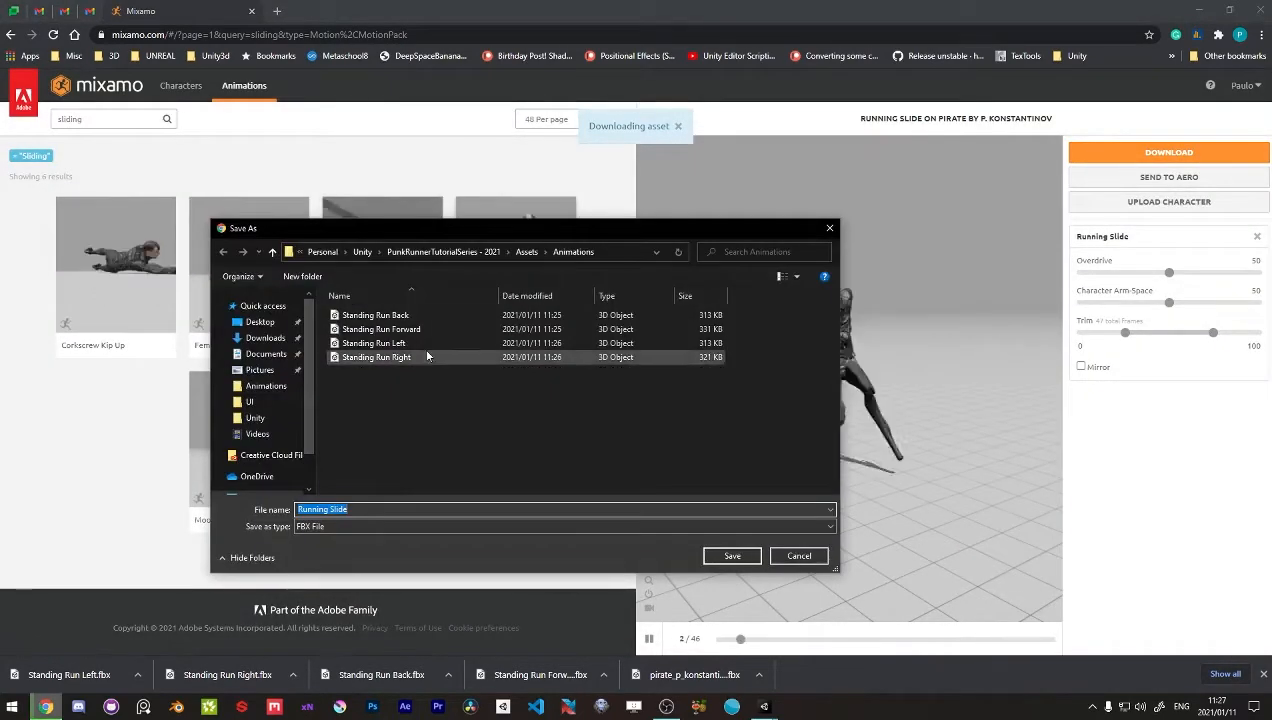
{"action": "left_click", "coordinate": [731, 558]}
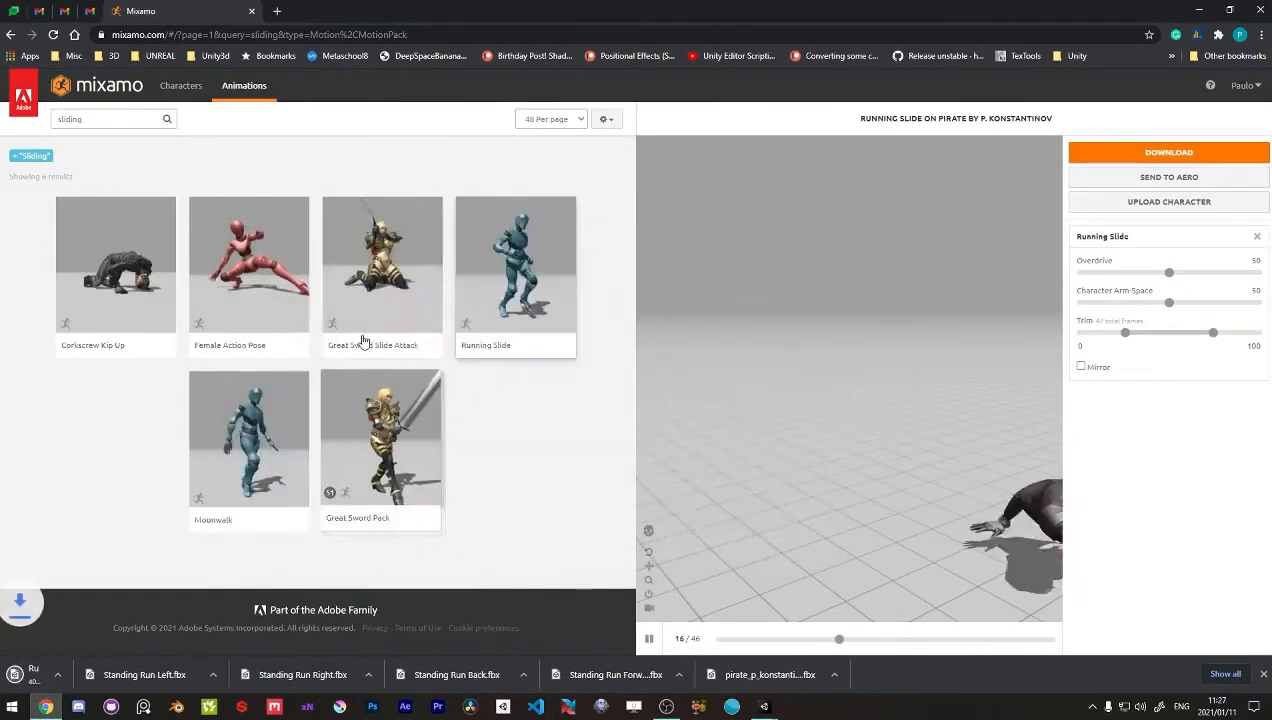
Step: Search the animation library for "jump"
{"action": "left_click", "coordinate": [112, 120]}
{"action": "type", "text": "ju"}
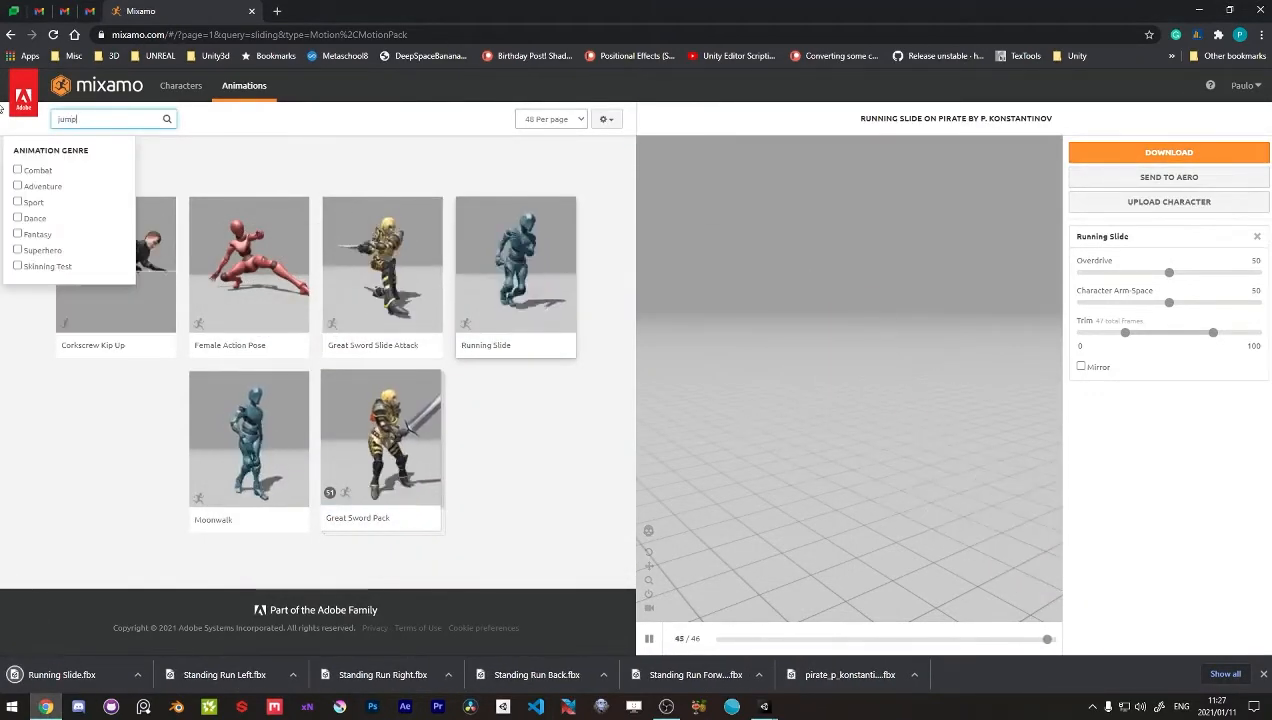
{"action": "type", "text": "mp"}
{"action": "key", "text": "Return"}
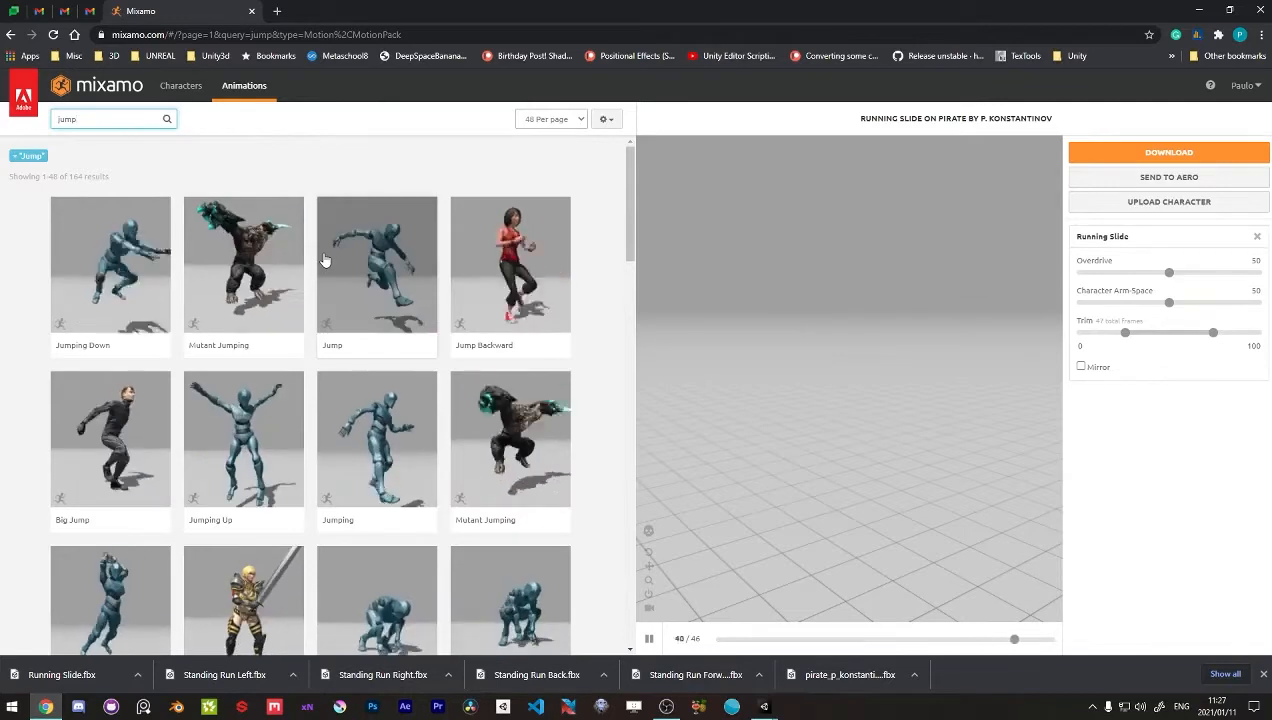
Step: Apply the Jumping animation beside Standing Torch Jump Running and save its FBX without skin under the suggested name in the Animations folder
{"action": "scroll", "coordinate": [324, 261], "scroll_direction": "down", "scroll_amount": 2}
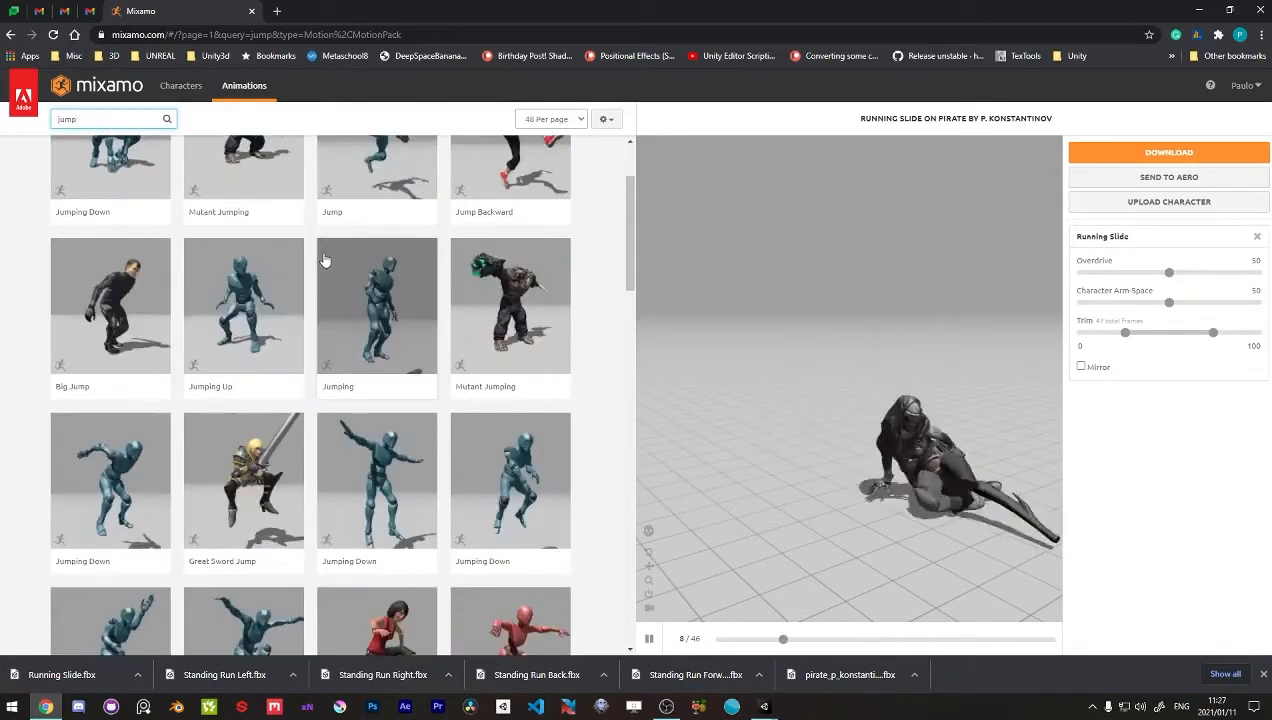
{"action": "scroll", "coordinate": [324, 261], "scroll_direction": "down", "scroll_amount": 1}
{"action": "scroll", "coordinate": [324, 261], "scroll_direction": "down", "scroll_amount": 2}
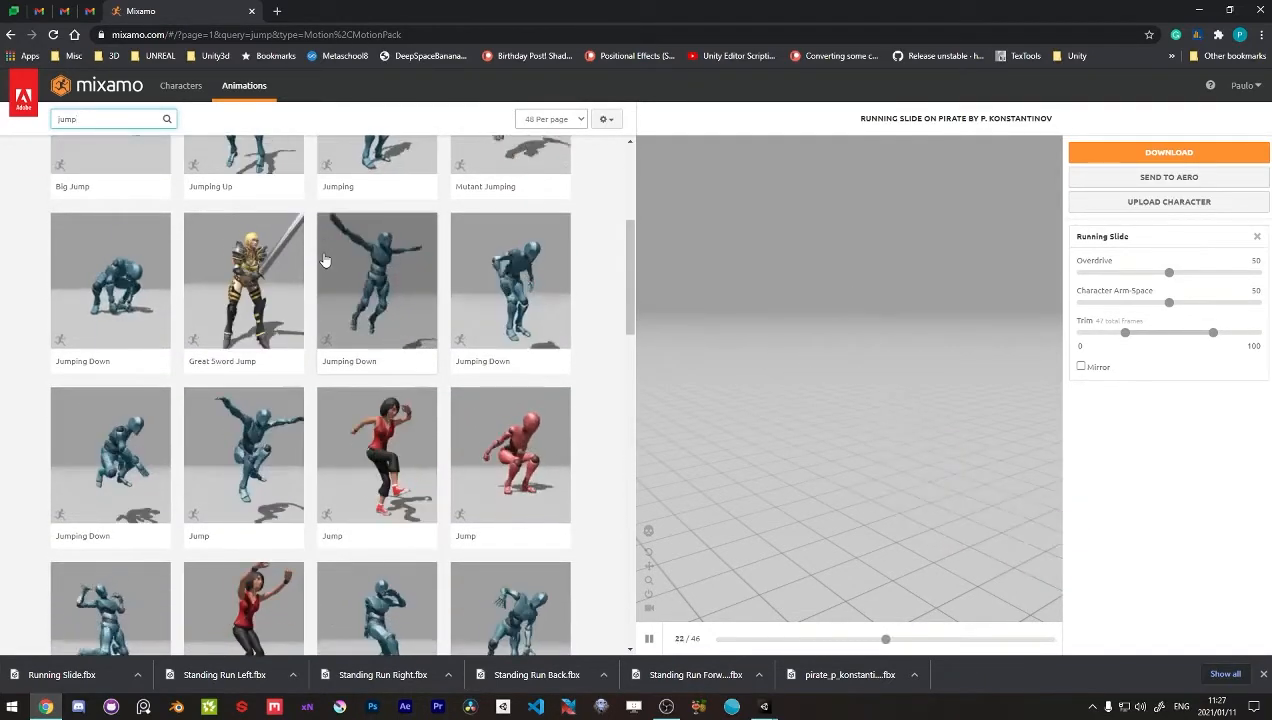
{"action": "scroll", "coordinate": [324, 261], "scroll_direction": "down", "scroll_amount": 4}
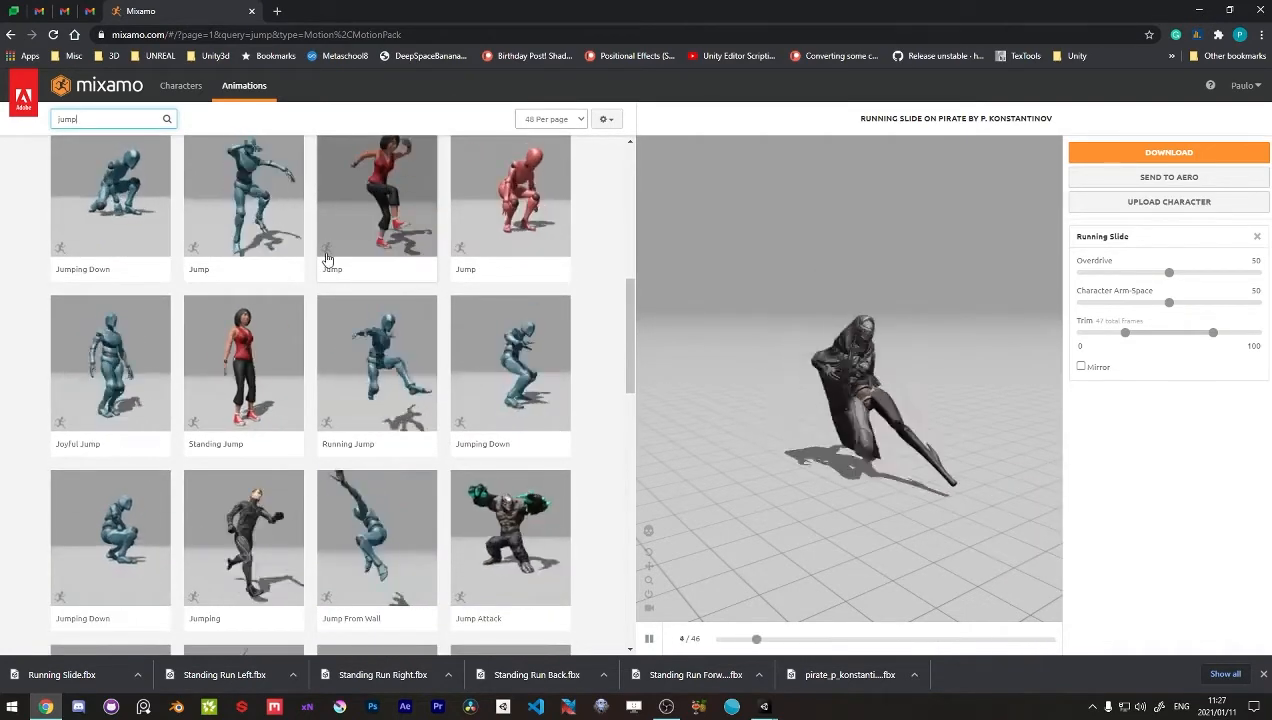
{"action": "scroll", "coordinate": [326, 259], "scroll_direction": "down", "scroll_amount": 1}
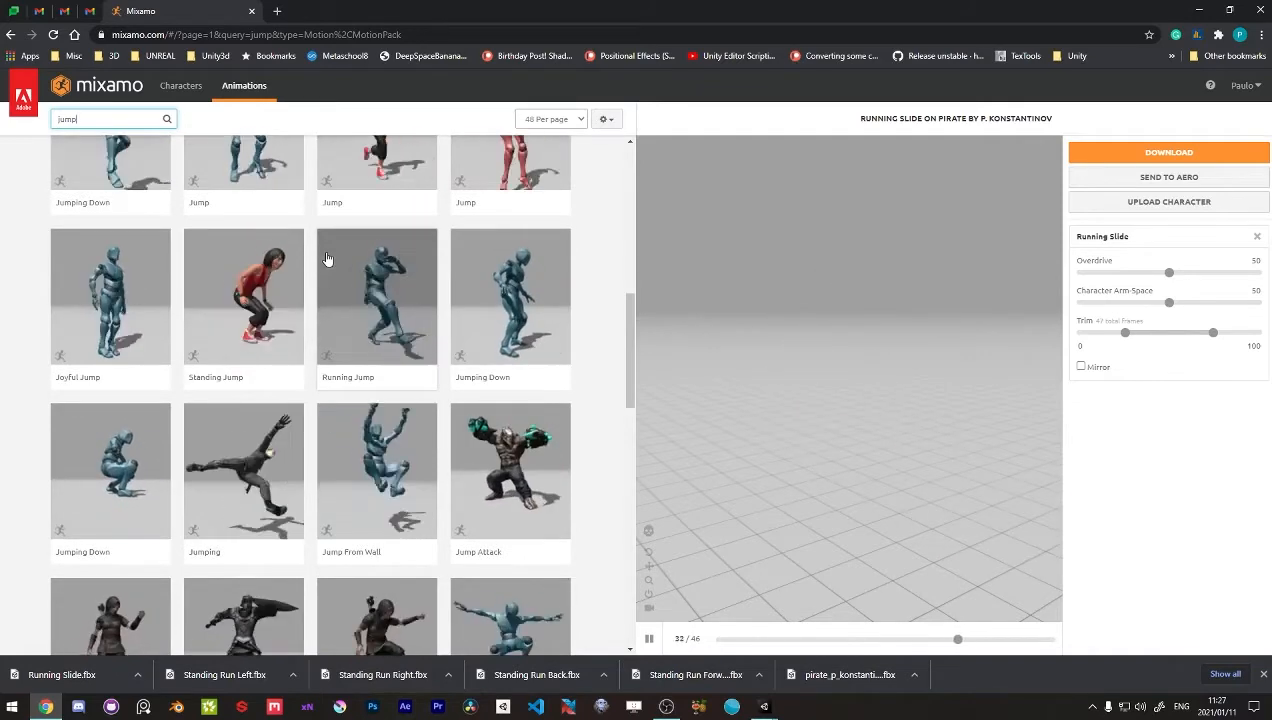
{"action": "scroll", "coordinate": [326, 259], "scroll_direction": "down", "scroll_amount": 2}
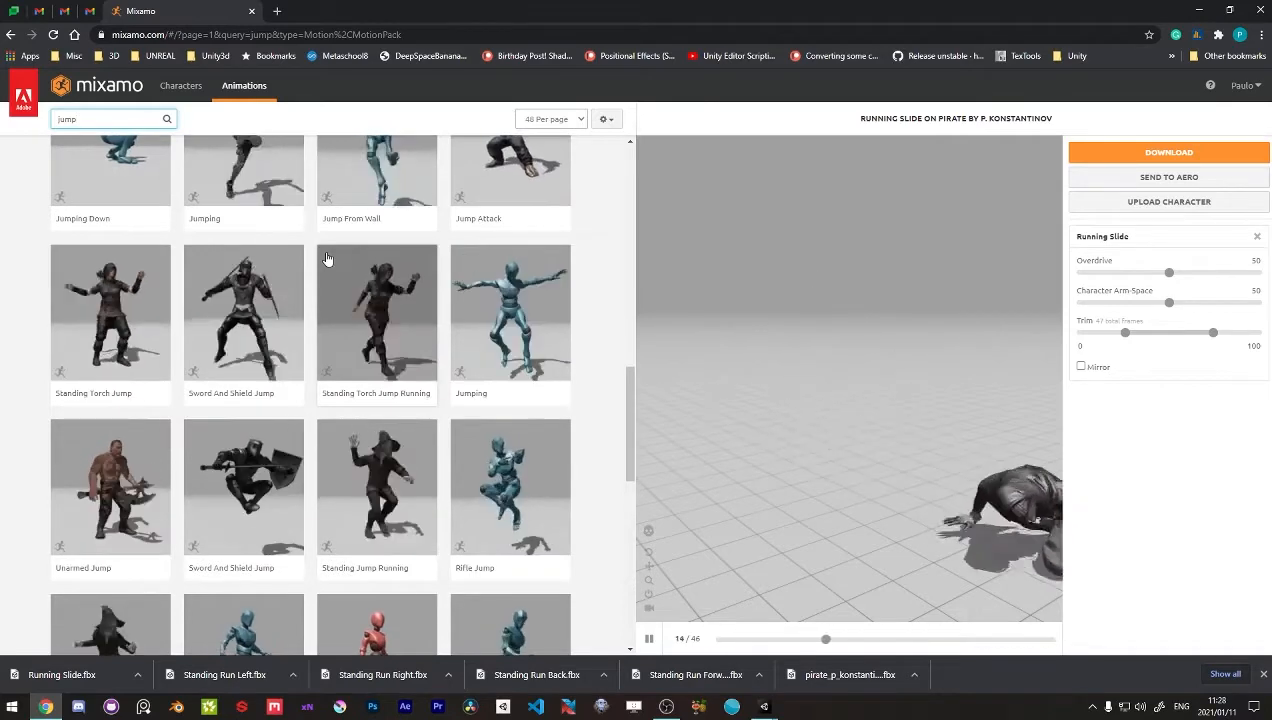
{"action": "left_click", "coordinate": [515, 305]}
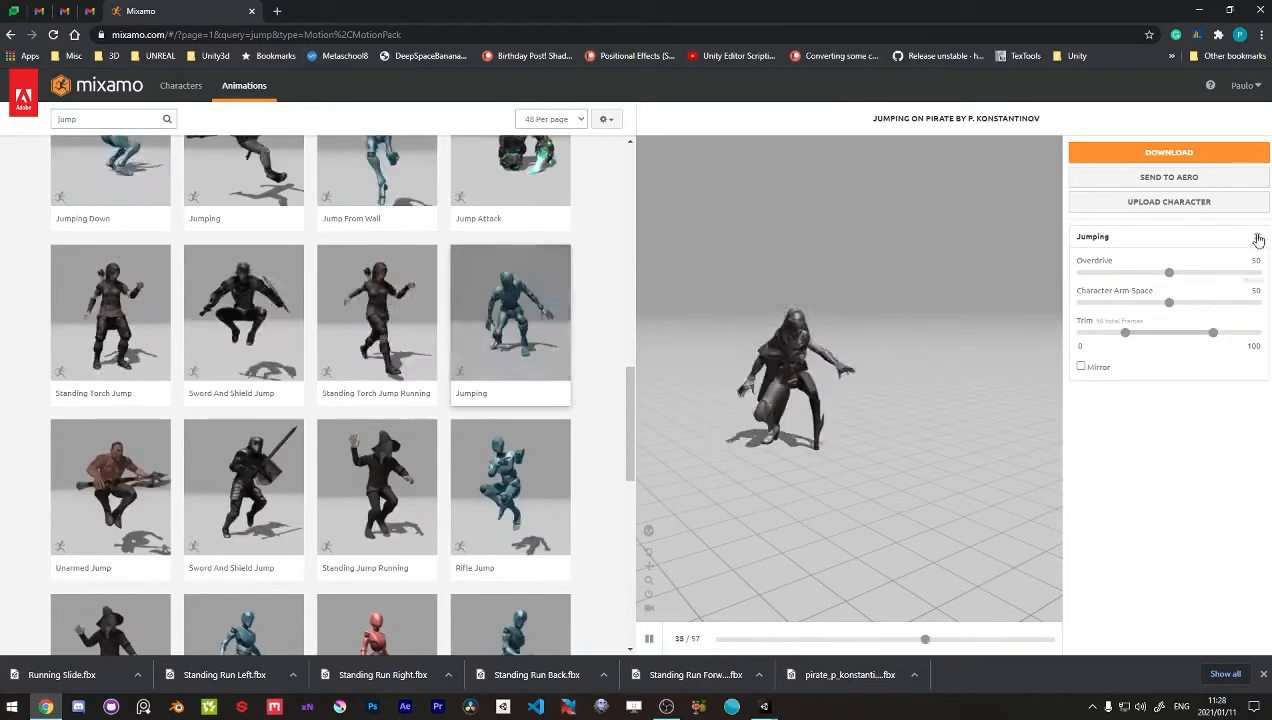
{"action": "left_click", "coordinate": [1157, 157]}
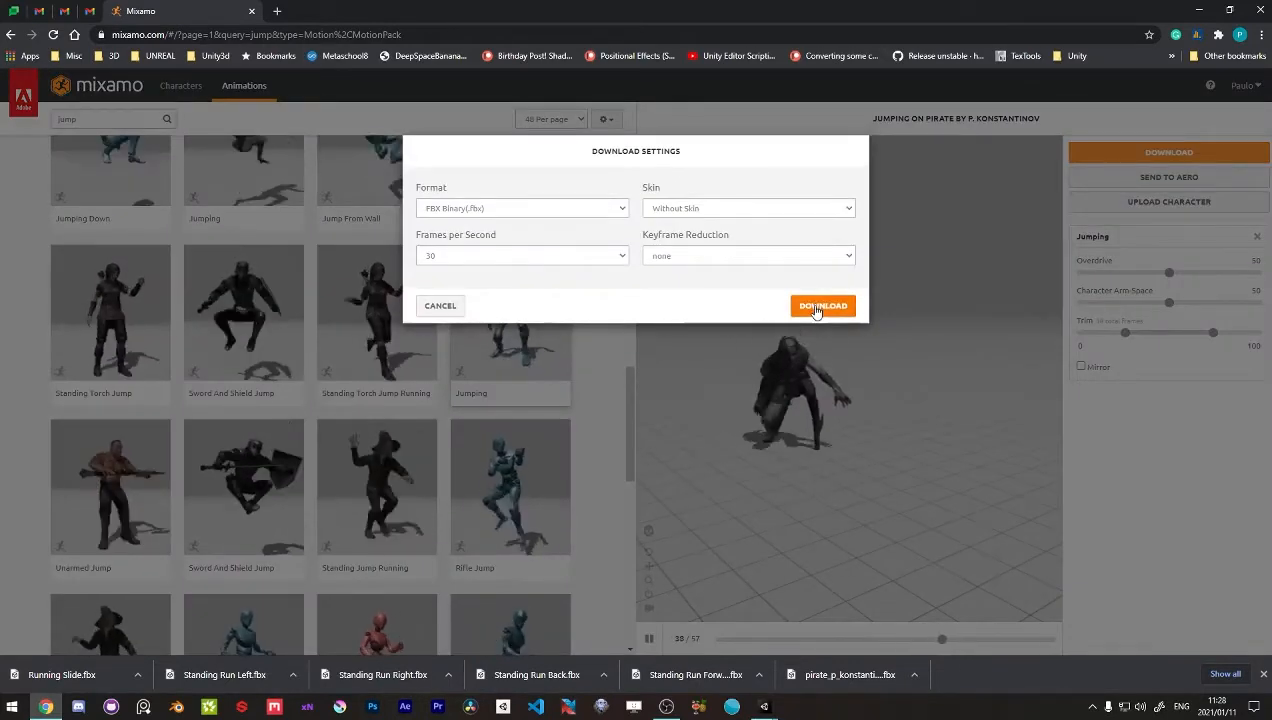
{"action": "left_click", "coordinate": [816, 309]}
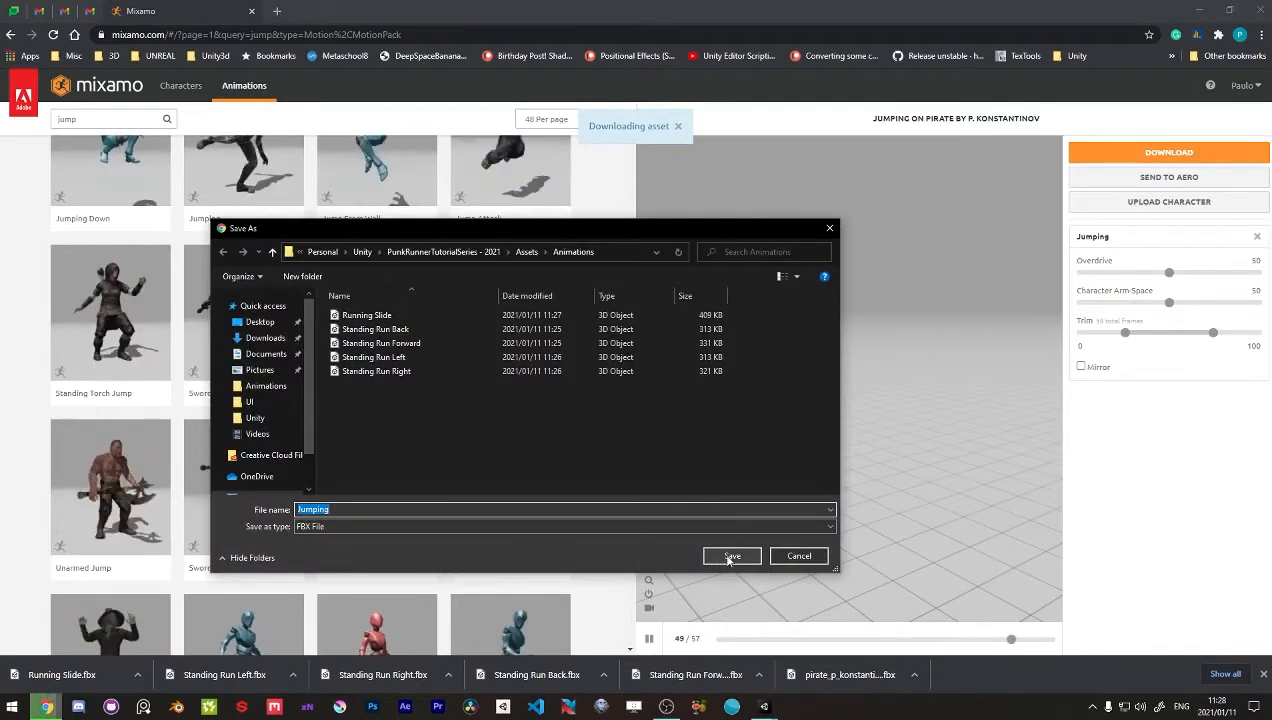
{"action": "left_click", "coordinate": [731, 556]}
Step: Apply the Running Jump animation and save its FBX without skin under the suggested name in the Animations folder
{"action": "scroll", "coordinate": [426, 391], "scroll_direction": "up", "scroll_amount": 3}
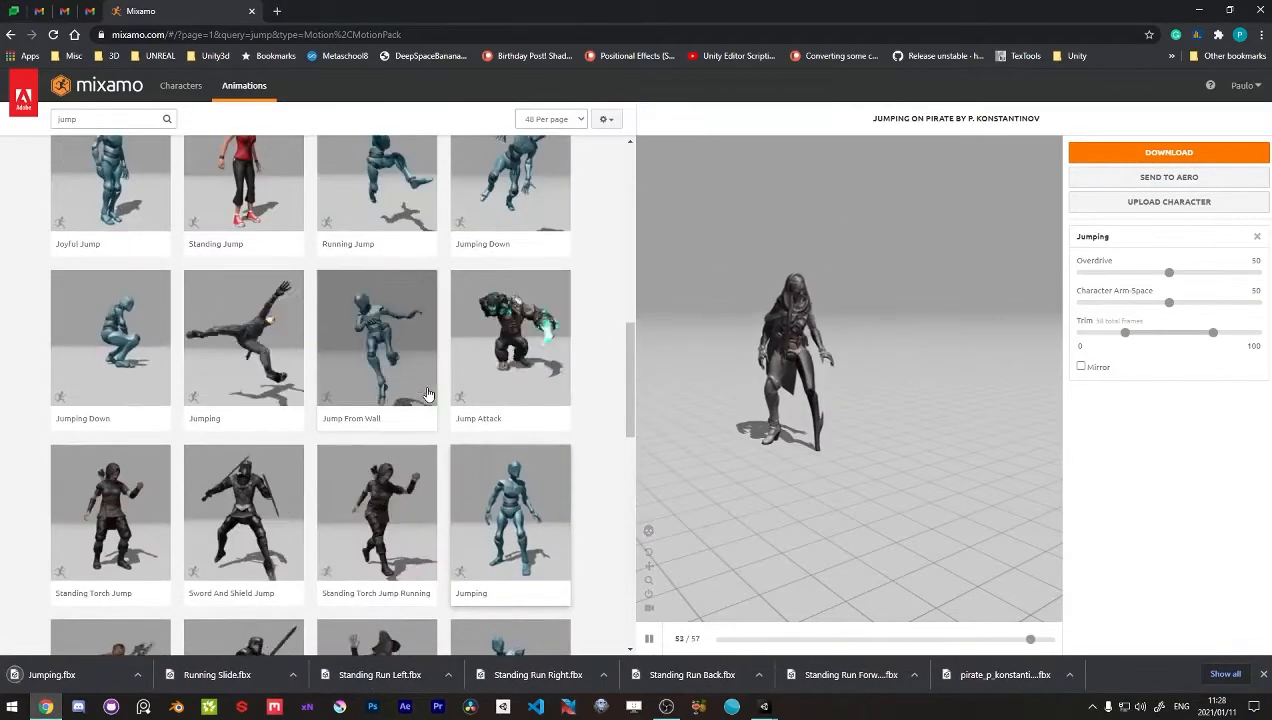
{"action": "left_click", "coordinate": [413, 328]}
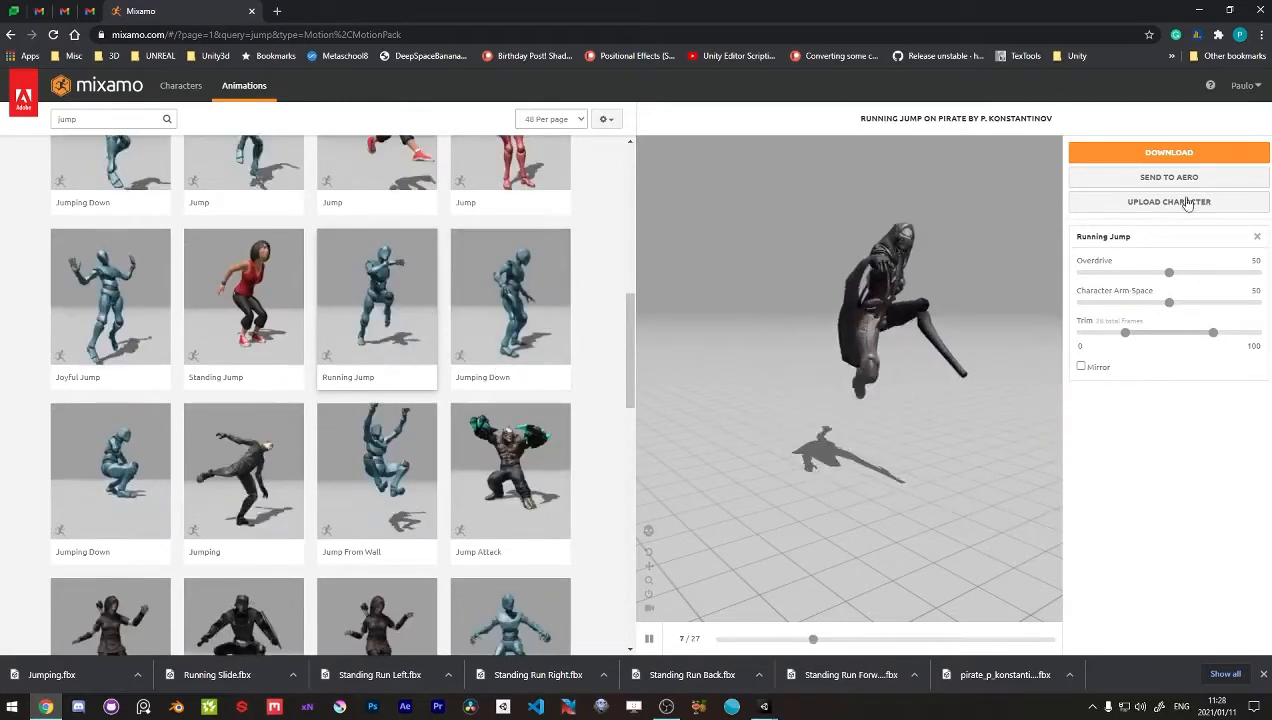
{"action": "left_click", "coordinate": [1189, 160]}
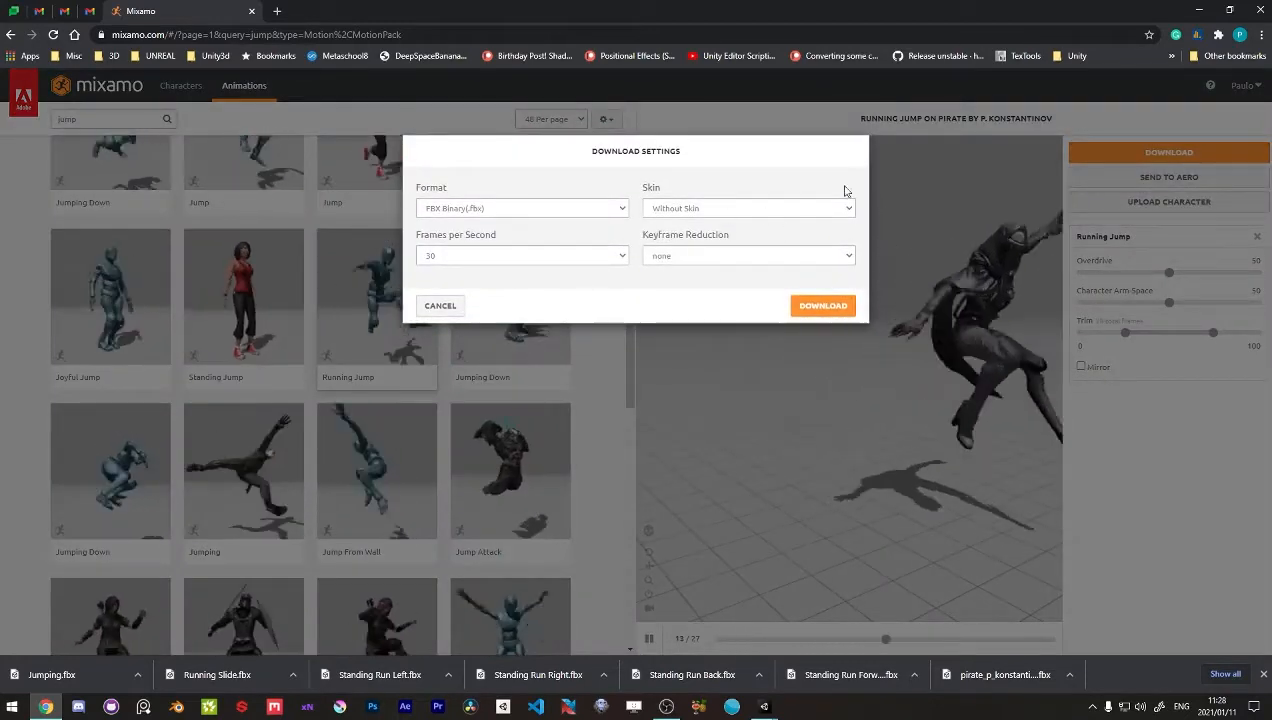
{"action": "left_click", "coordinate": [815, 305]}
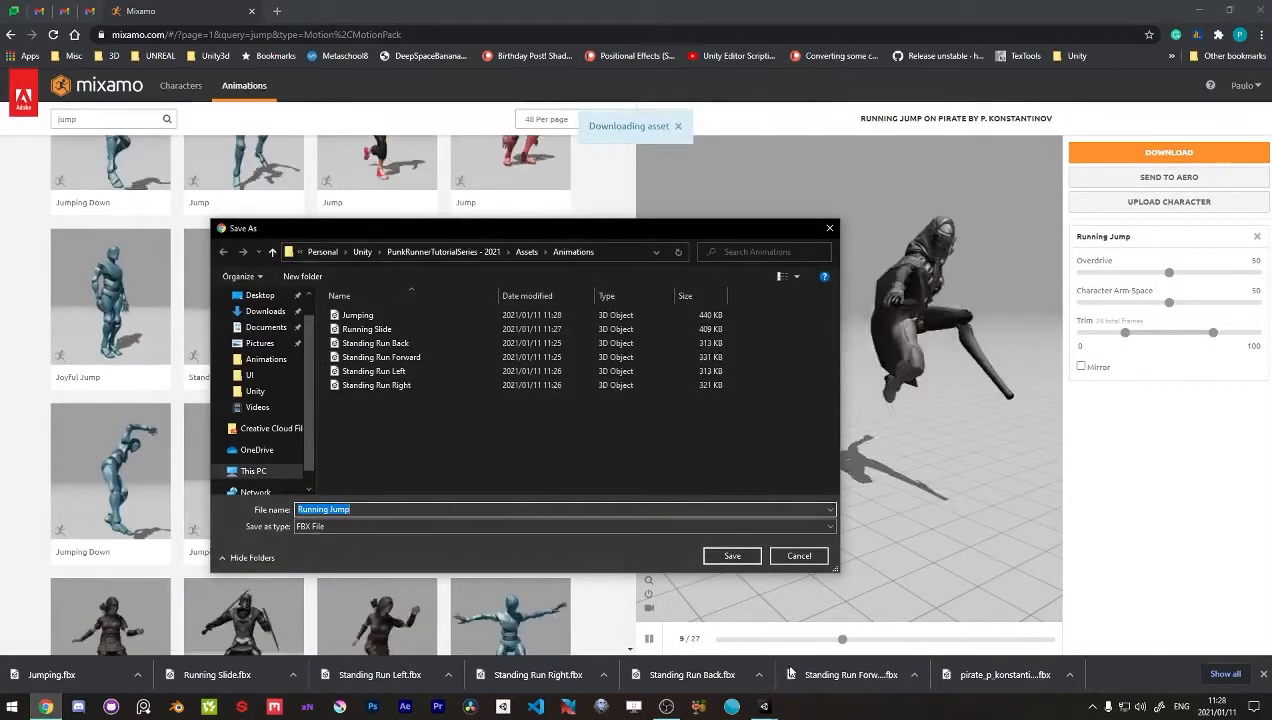
{"action": "left_click", "coordinate": [733, 557]}
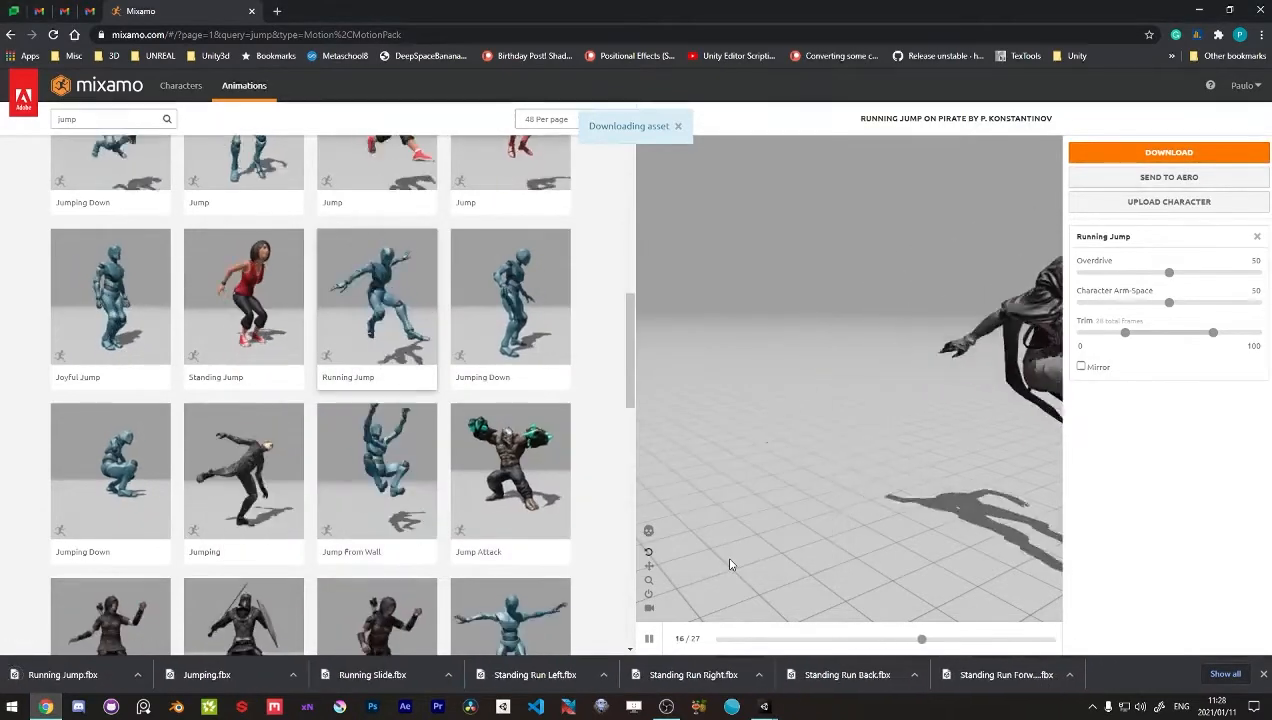
Step: Clear the browser's whole download history and close the browser to return to the Unity project
{"action": "key", "text": "ctrl+j"}
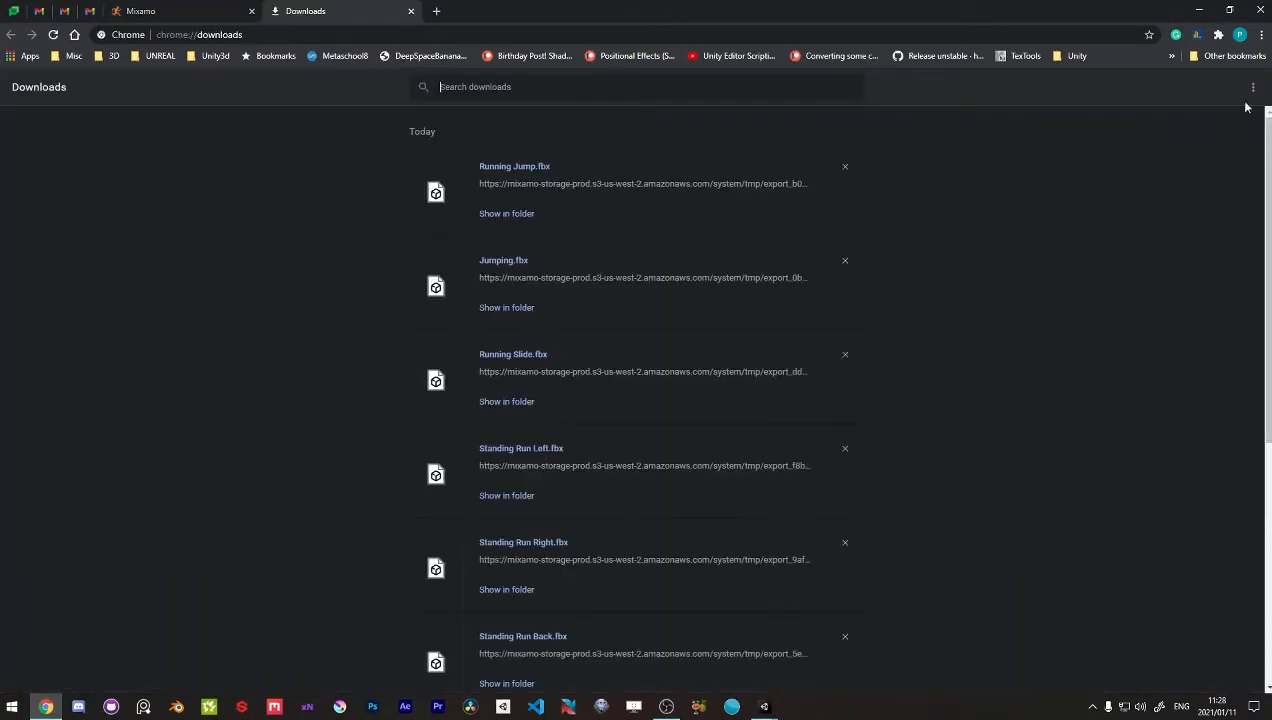
{"action": "left_click", "coordinate": [1253, 87]}
{"action": "left_click", "coordinate": [1140, 112]}
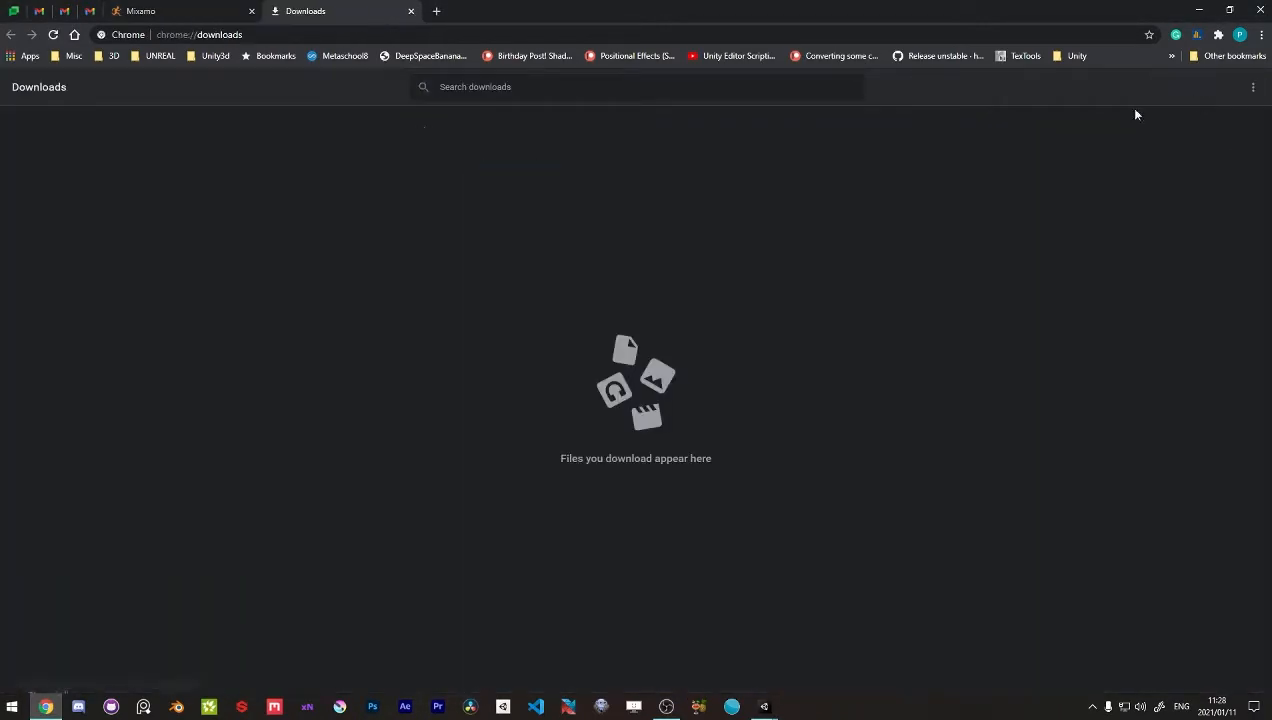
{"action": "left_click", "coordinate": [410, 12]}
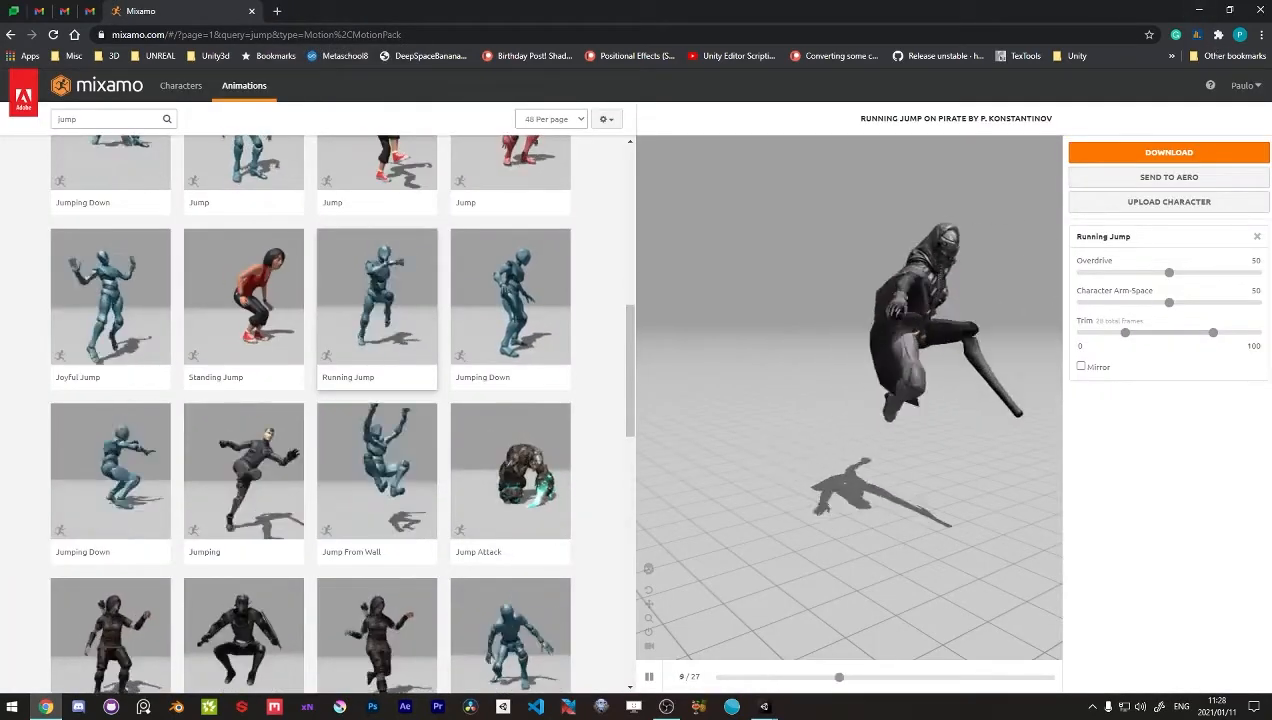
{"action": "left_click", "coordinate": [1262, 11]}
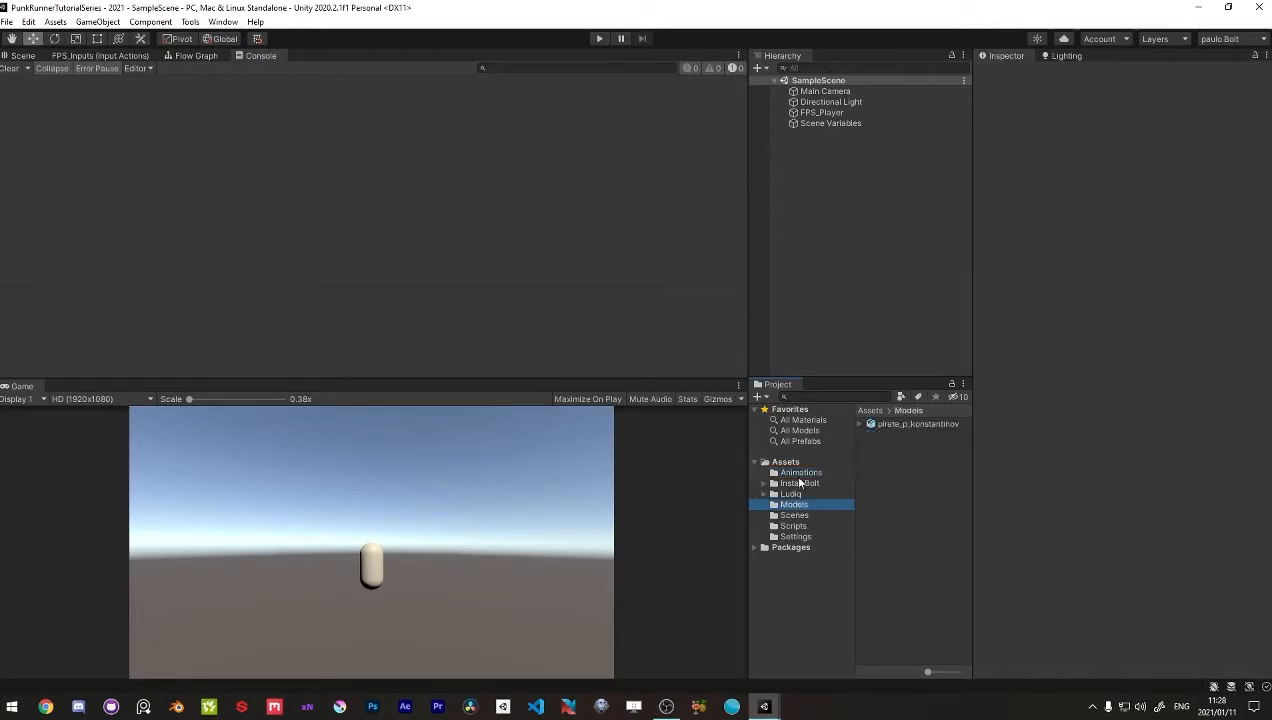
Step: Rename the pirate model in the Models folder as CyberPunkModel and apply the Humanoid animation type to its rig
{"action": "left_click", "coordinate": [893, 425]}
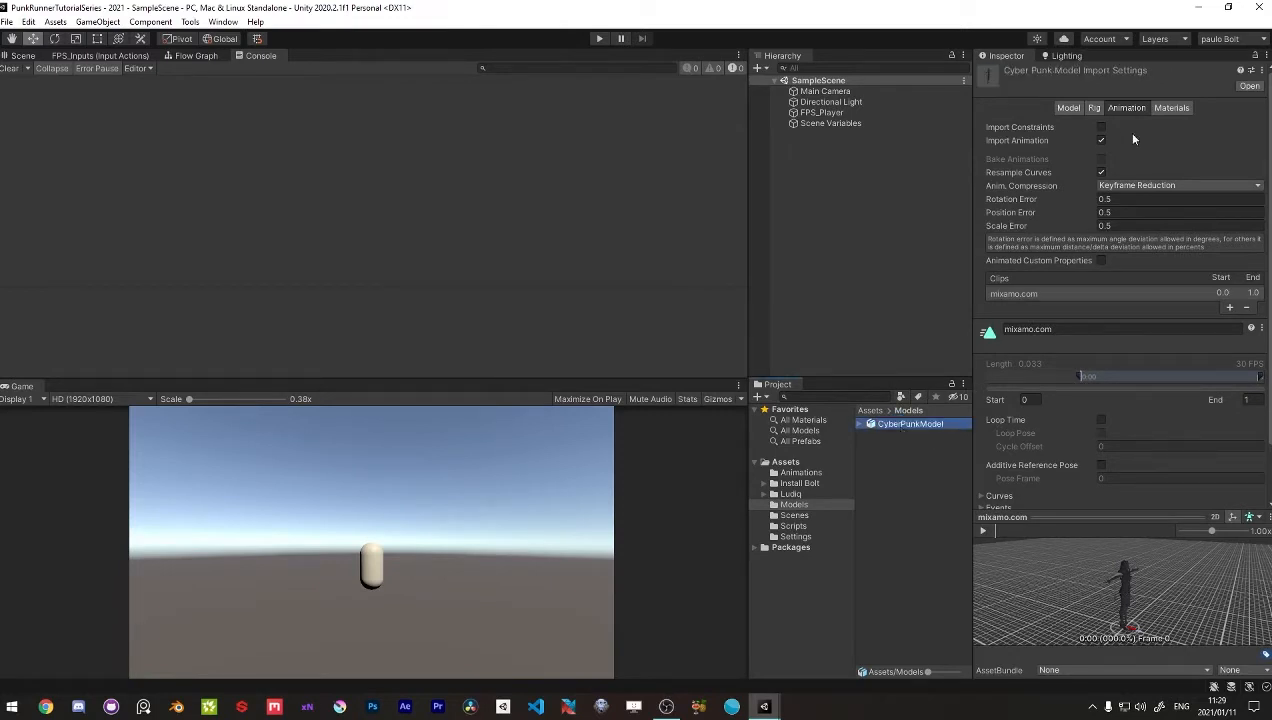
{"action": "left_click", "coordinate": [1096, 108]}
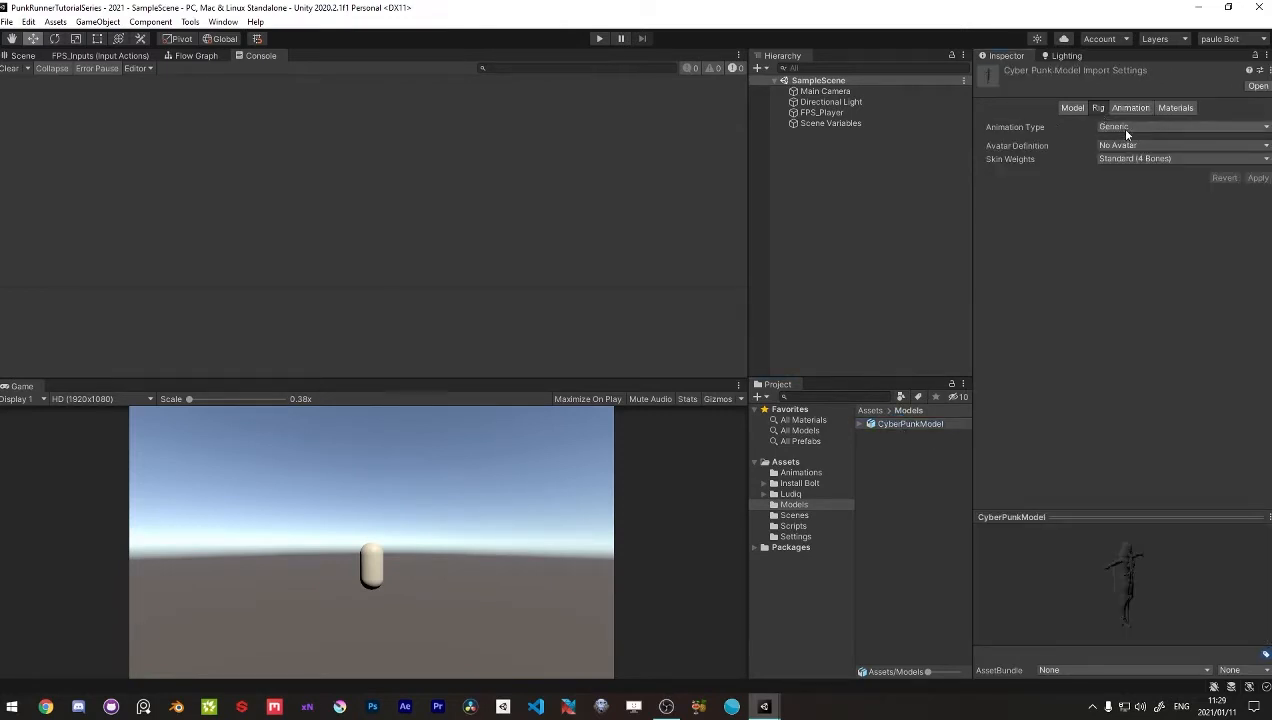
{"action": "left_click", "coordinate": [1126, 128]}
{"action": "left_click", "coordinate": [1138, 187]}
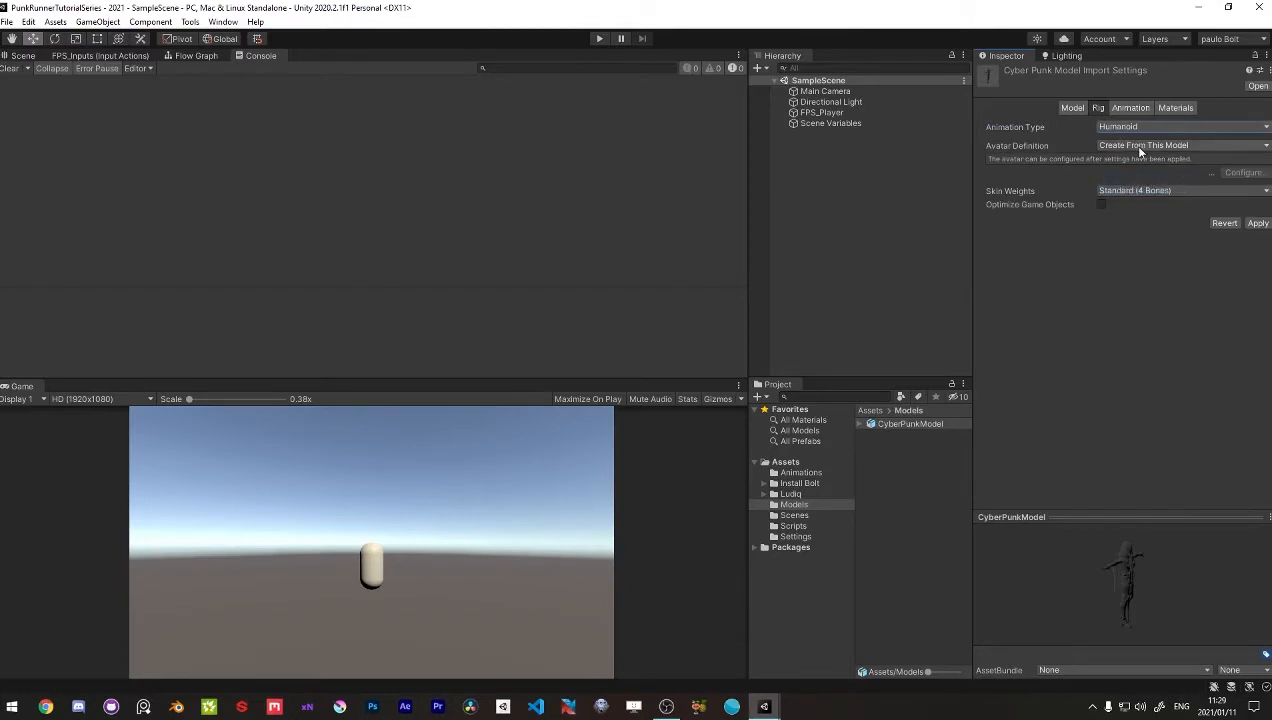
{"action": "left_click", "coordinate": [1257, 223]}
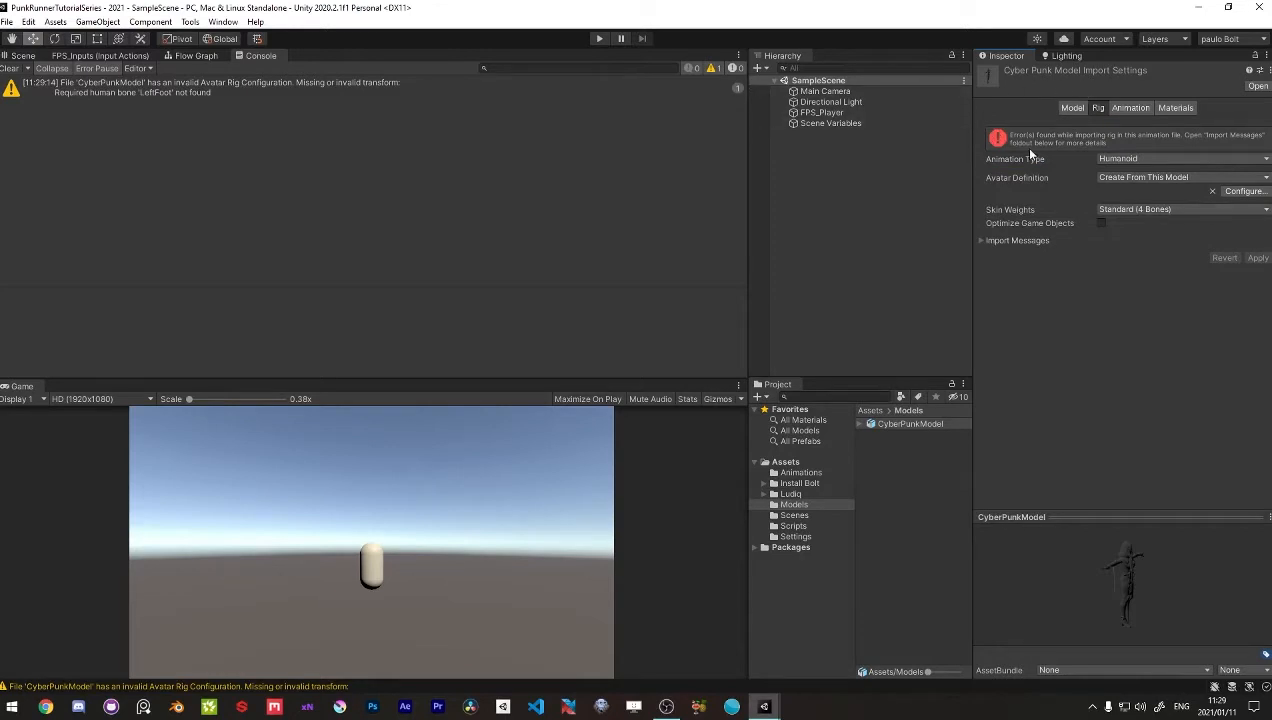
Step: Configure the model's avatar by assigning LeftToeBase to the left leg's Toes and LeftFoot to its Foot, and apply the mapping
{"action": "left_click", "coordinate": [1240, 193]}
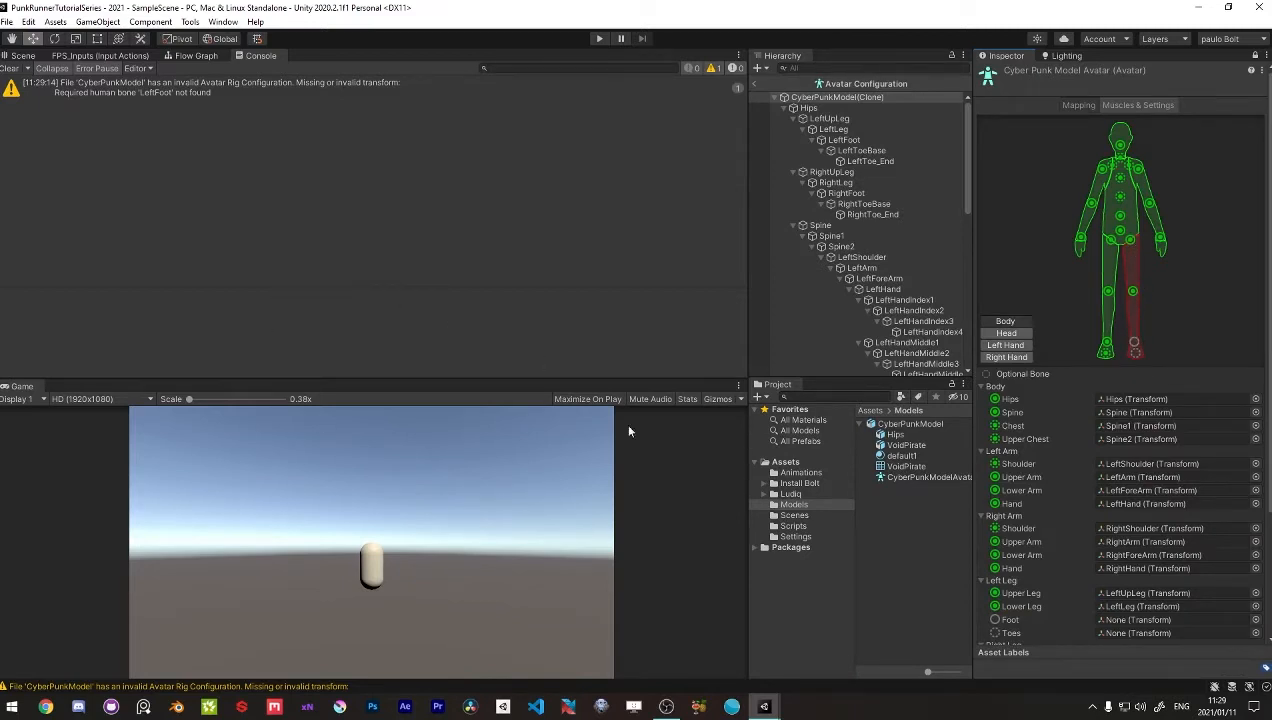
{"action": "scroll", "coordinate": [1079, 520], "scroll_direction": "down", "scroll_amount": 4}
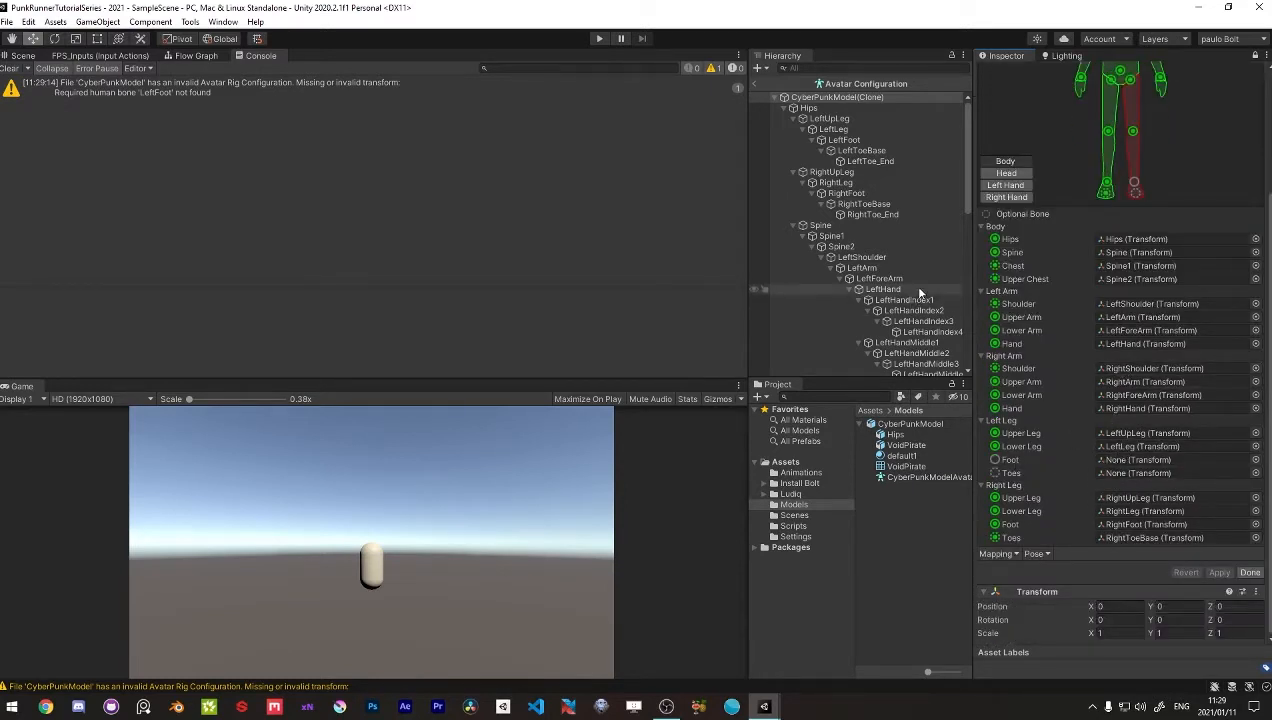
{"action": "left_click", "coordinate": [862, 151]}
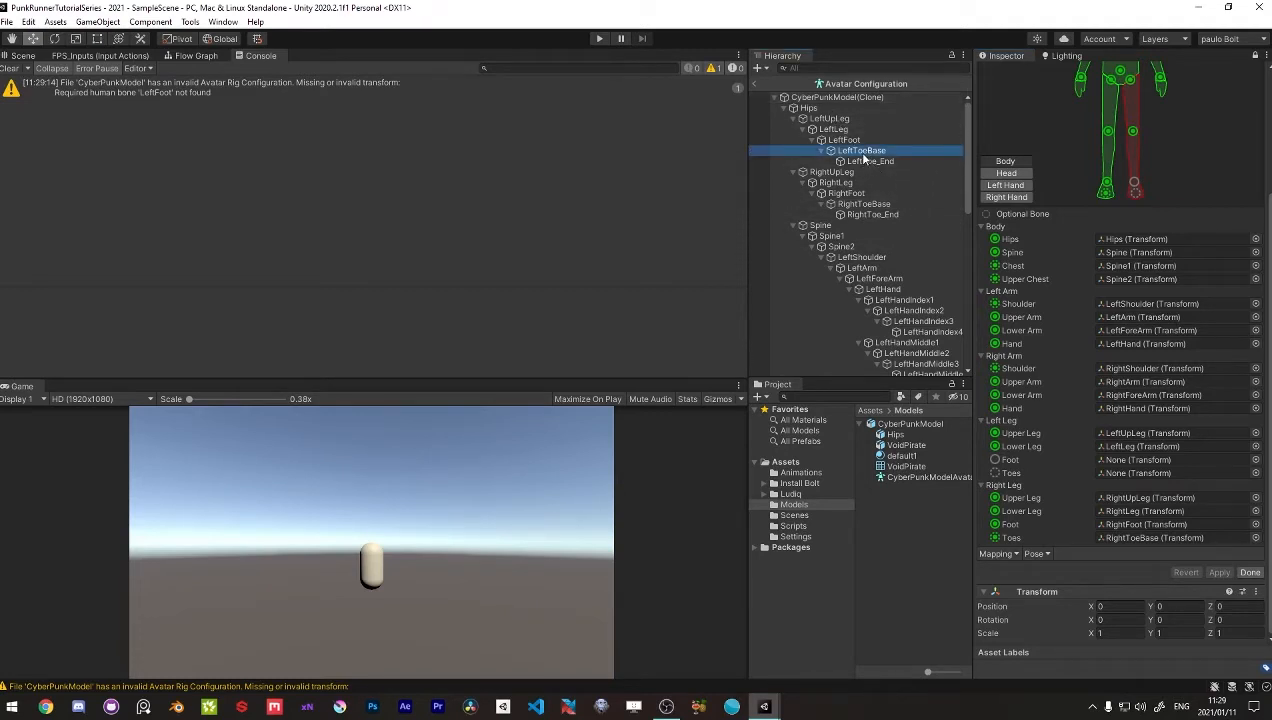
{"action": "left_click_drag", "start_coordinate": [862, 158], "coordinate": [1110, 474]}
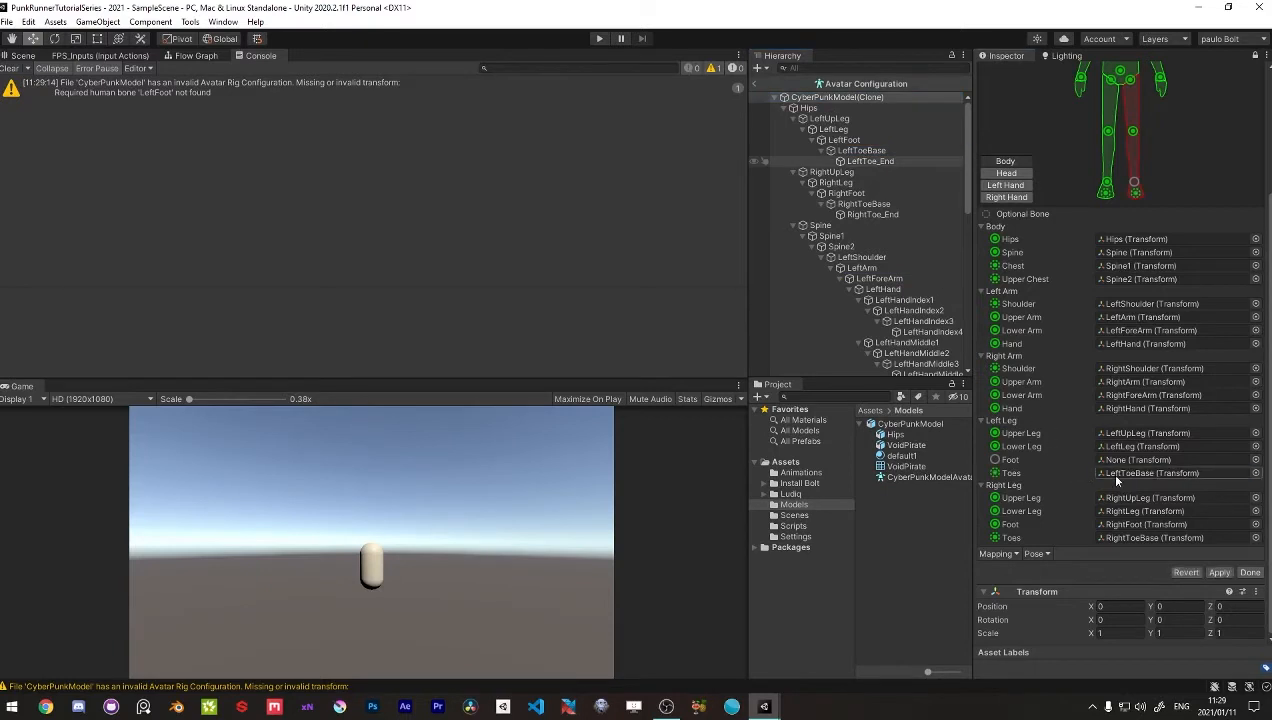
{"action": "left_click_drag", "start_coordinate": [843, 141], "coordinate": [1118, 460]}
{"action": "scroll", "coordinate": [1118, 459], "scroll_direction": "up", "scroll_amount": 5}
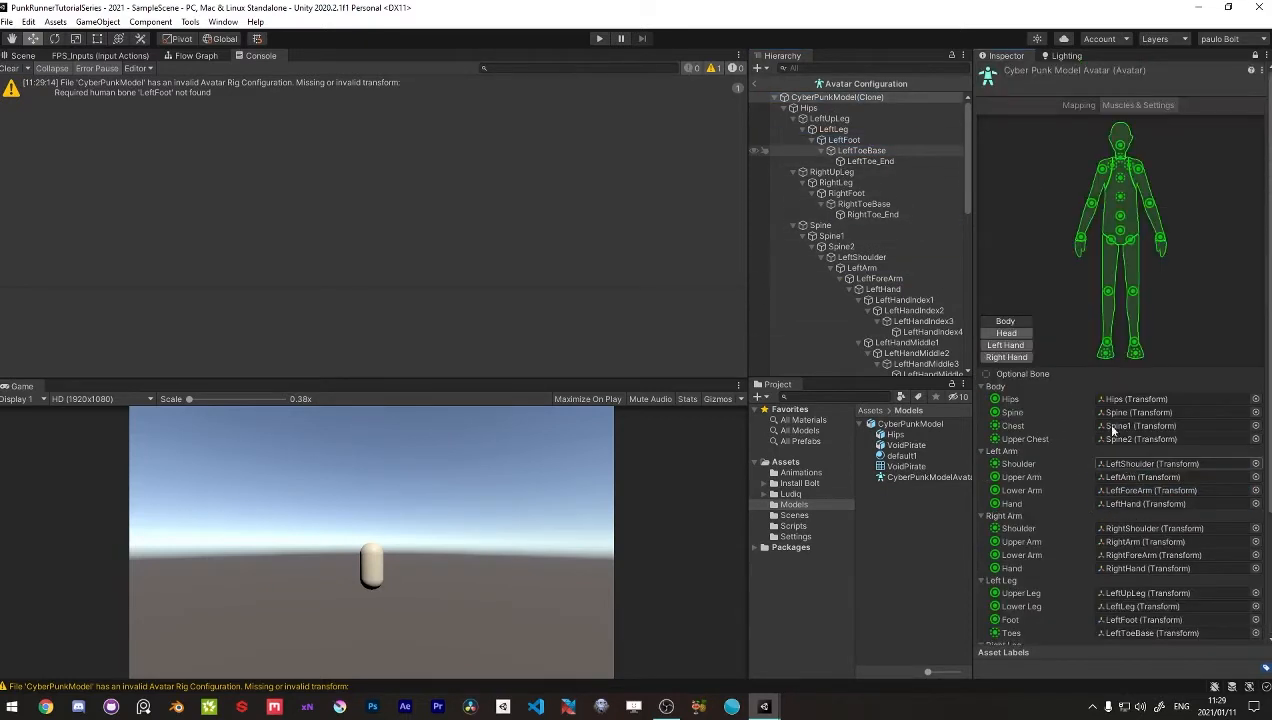
{"action": "scroll", "coordinate": [1181, 199], "scroll_direction": "down", "scroll_amount": 4}
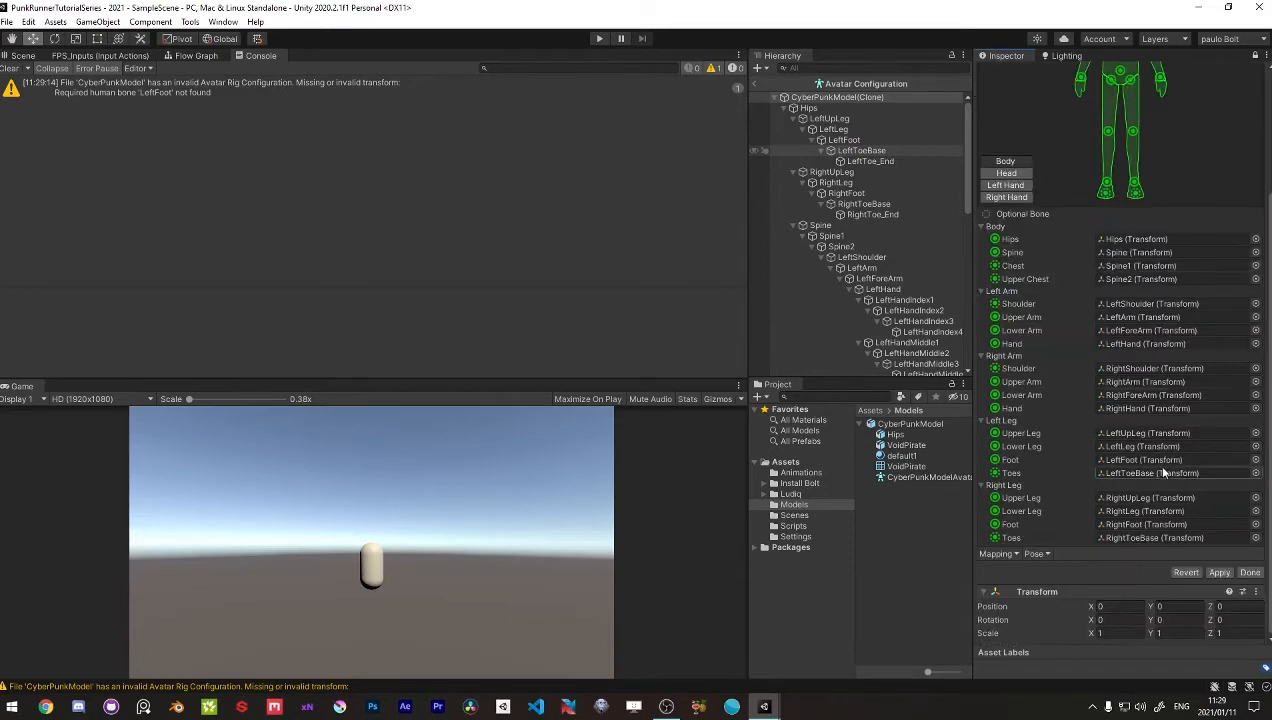
{"action": "left_click", "coordinate": [1222, 572]}
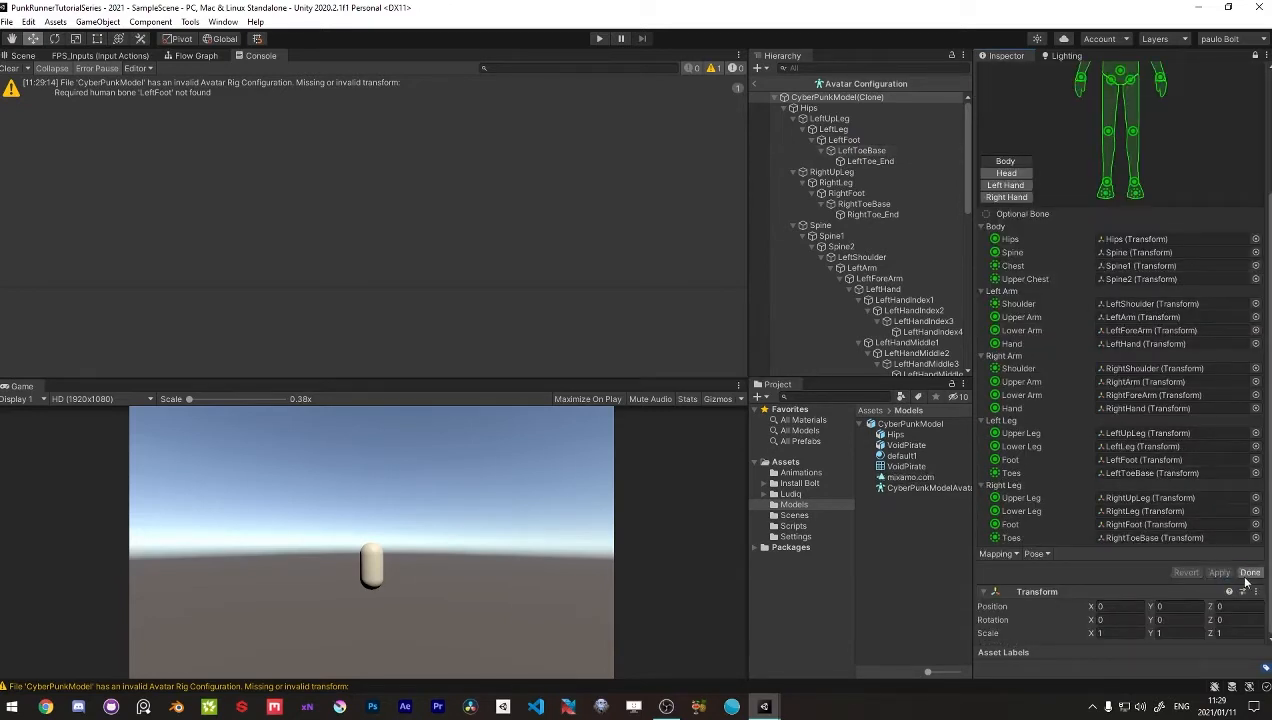
{"action": "left_click", "coordinate": [1243, 575]}
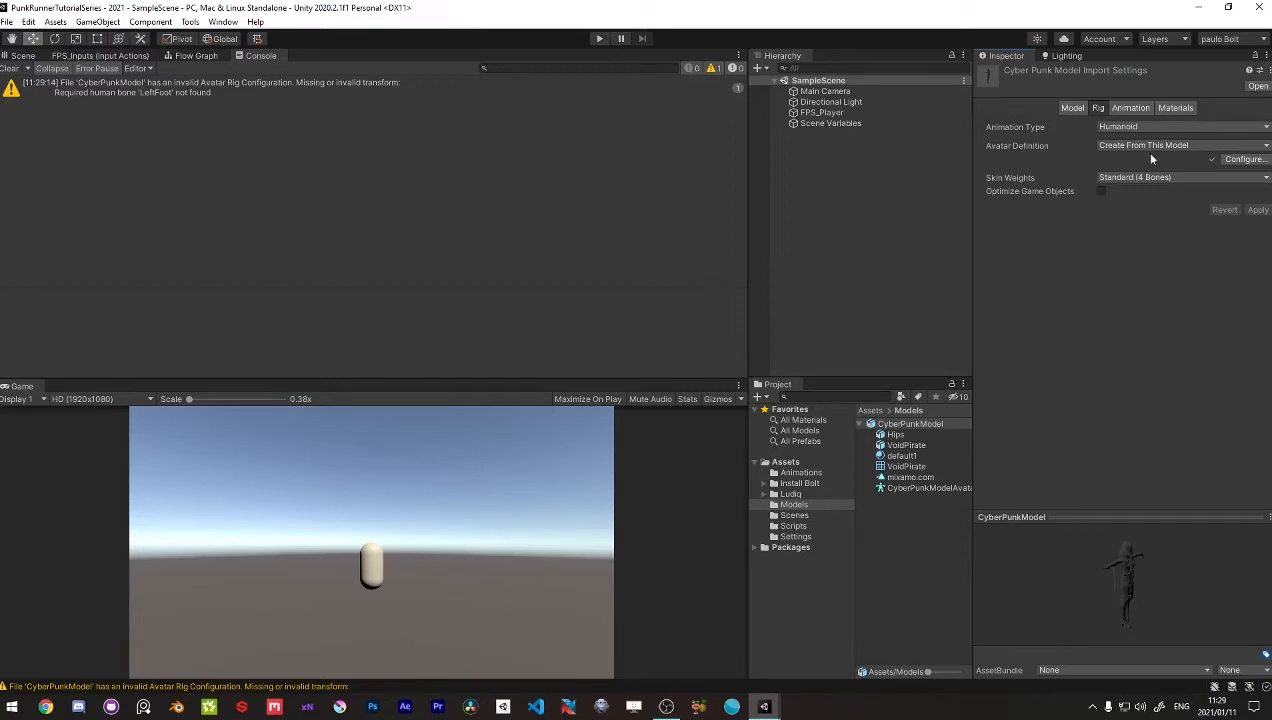
Step: Examine CyberPunkModel's animation import settings and clip preview, and collapse the model's contents in the Models folder
{"action": "left_click", "coordinate": [1123, 109]}
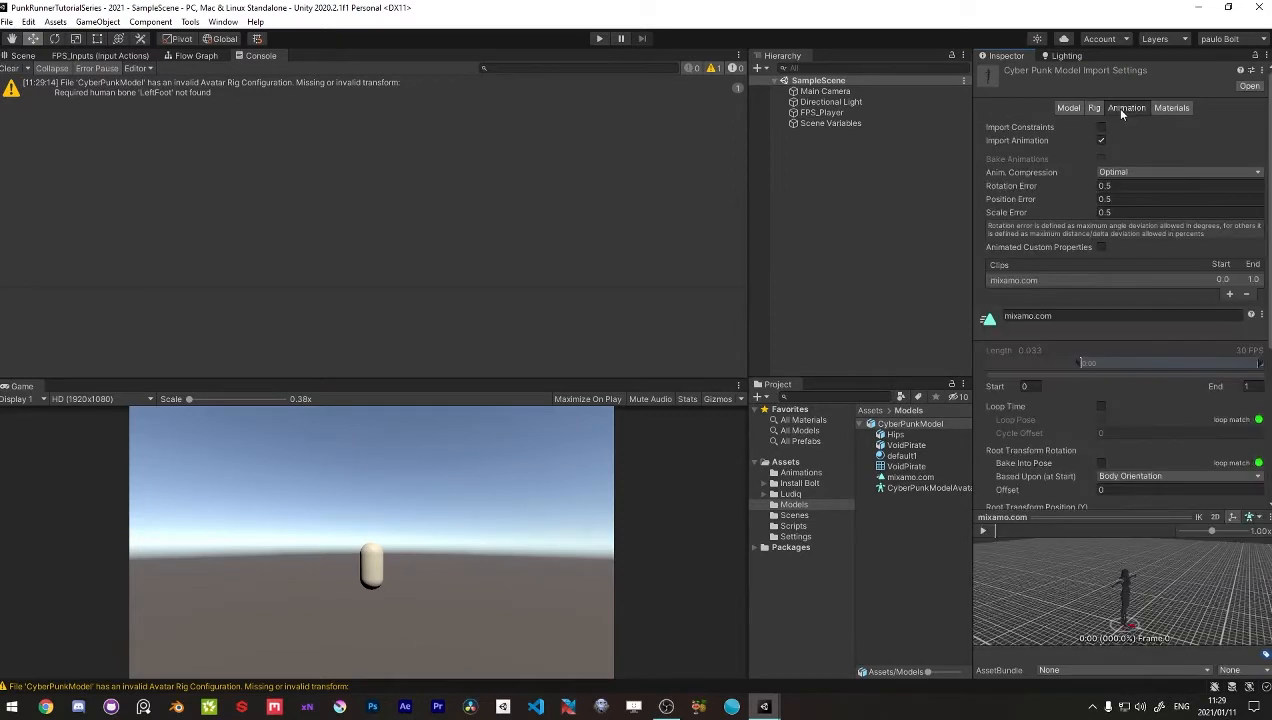
{"action": "mouse_move", "coordinate": [1120, 521]}
{"action": "left_mouse_down"}
{"action": "mouse_move", "coordinate": [1121, 404]}
{"action": "mouse_move", "coordinate": [1088, 526]}
{"action": "mouse_move", "coordinate": [1115, 521]}
{"action": "left_mouse_up"}
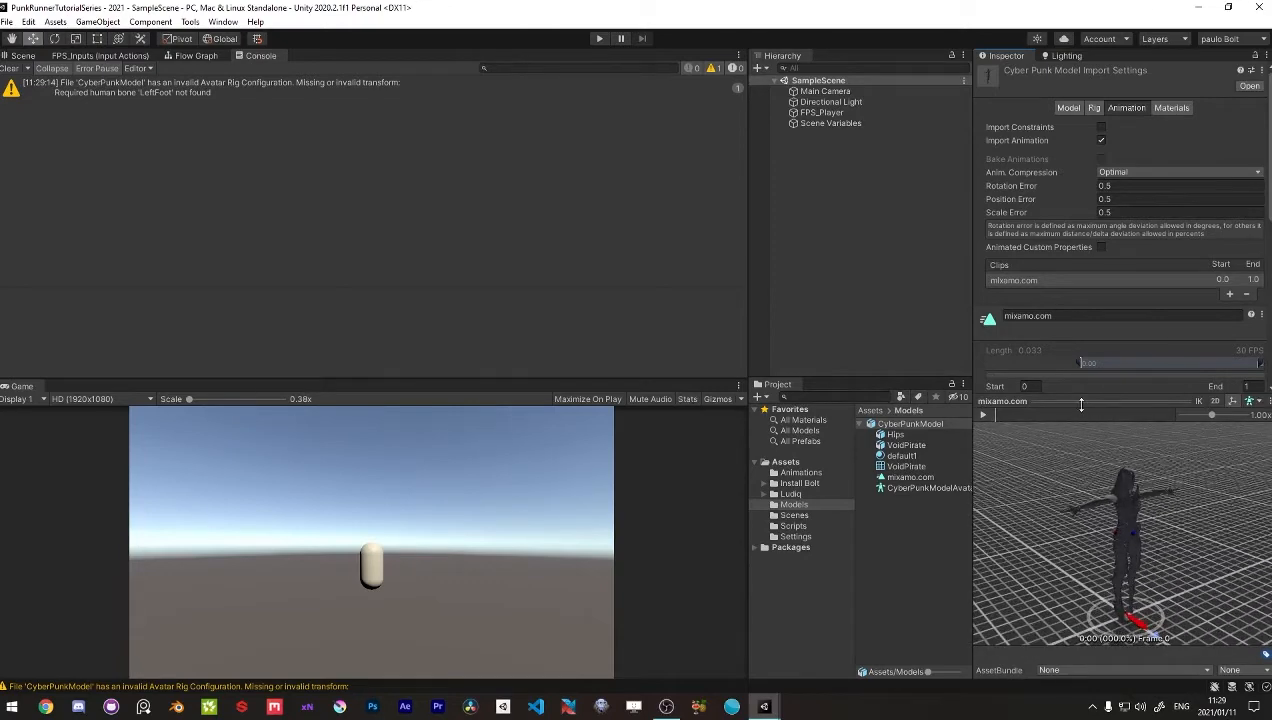
{"action": "left_click_drag", "start_coordinate": [1081, 404], "coordinate": [1082, 482]}
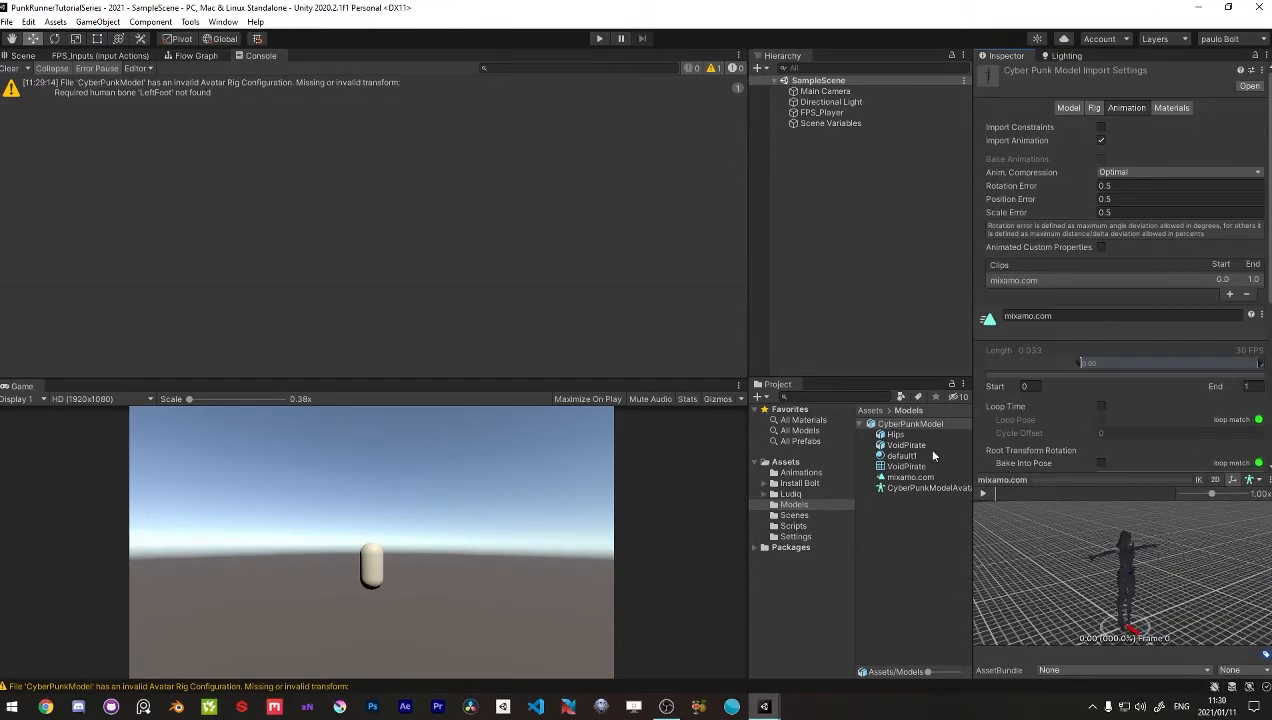
{"action": "left_click", "coordinate": [892, 513]}
{"action": "left_click", "coordinate": [859, 424]}
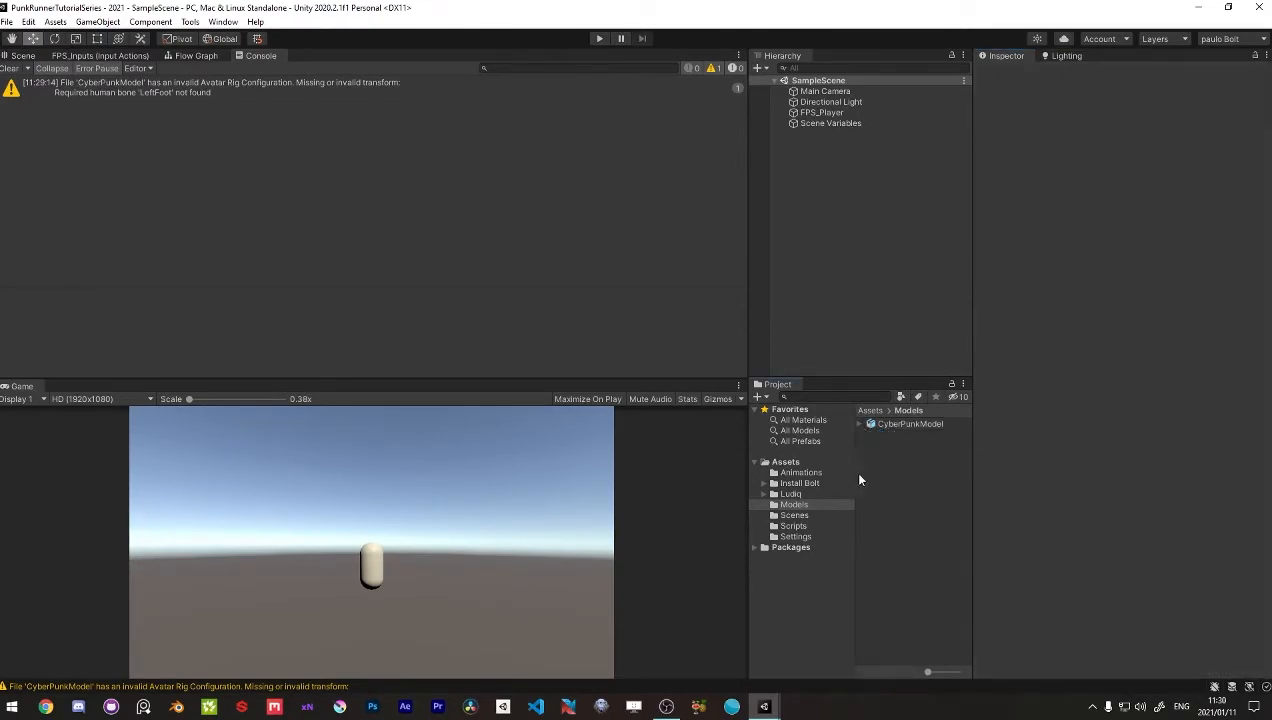
Step: Add CyberPunkModel from the Models folder to SampleScene and view it from the front alongside the player capsule
{"action": "left_click", "coordinate": [24, 56]}
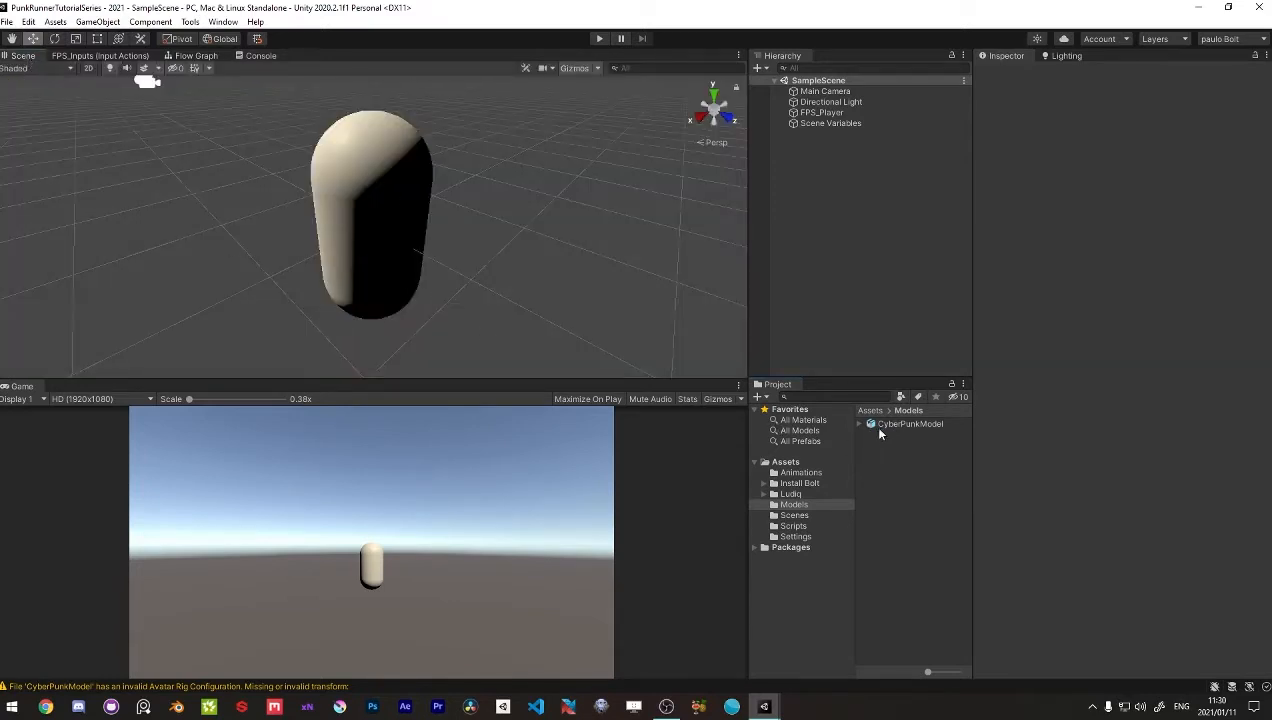
{"action": "left_click_drag", "start_coordinate": [880, 430], "coordinate": [816, 201]}
{"action": "key", "text": "f"}
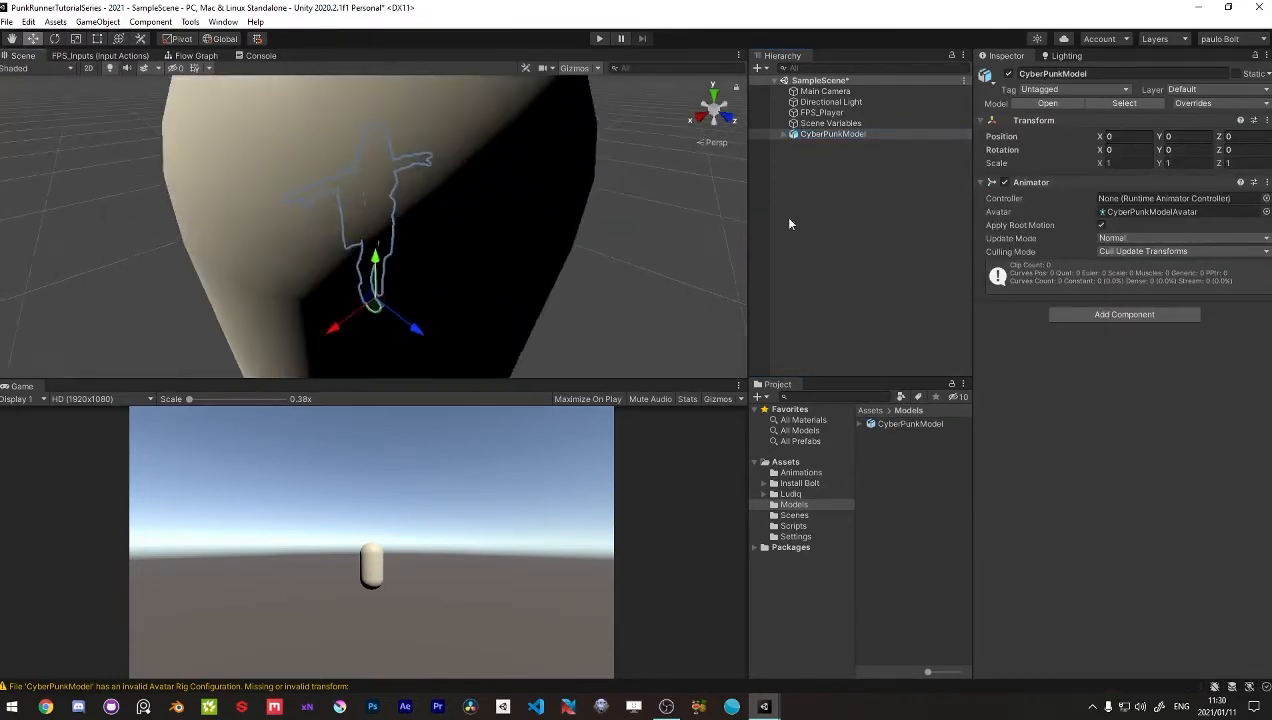
{"action": "scroll", "coordinate": [534, 216], "scroll_direction": "down", "scroll_amount": 5}
{"action": "left_click_drag", "start_coordinate": [534, 216], "coordinate": [306, 207], "text": "alt"}
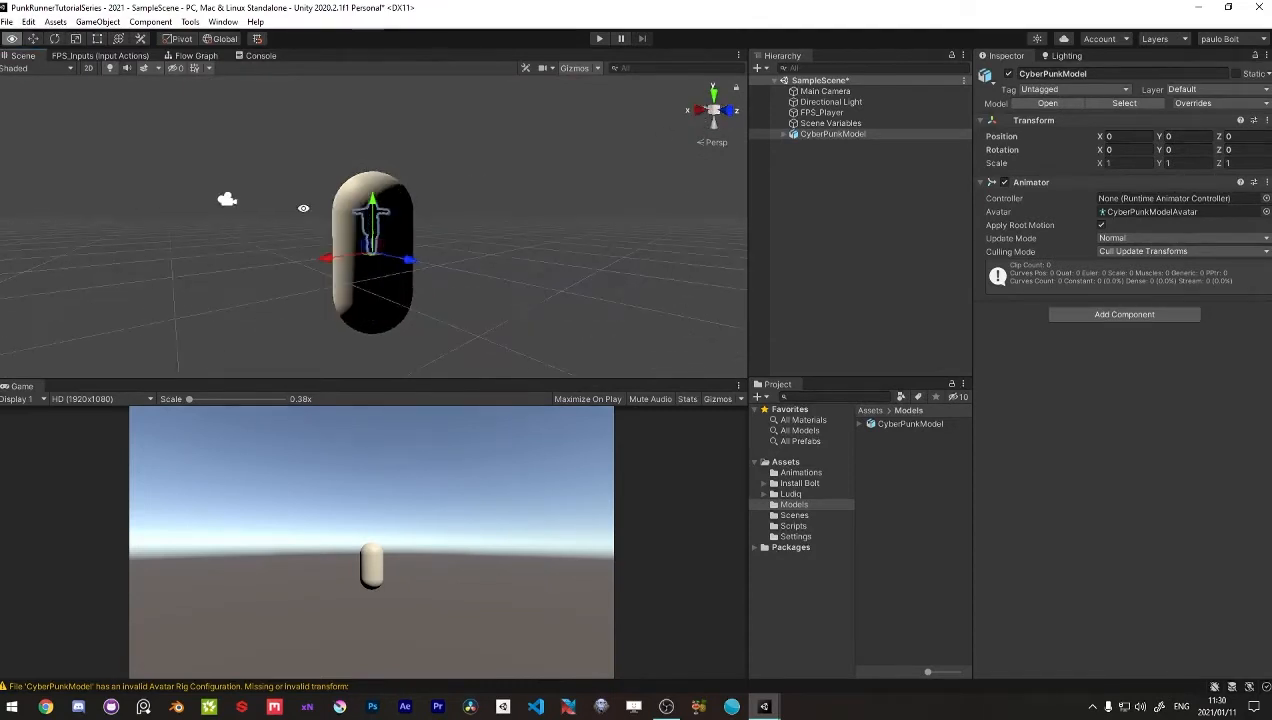
{"action": "left_click", "coordinate": [720, 121]}
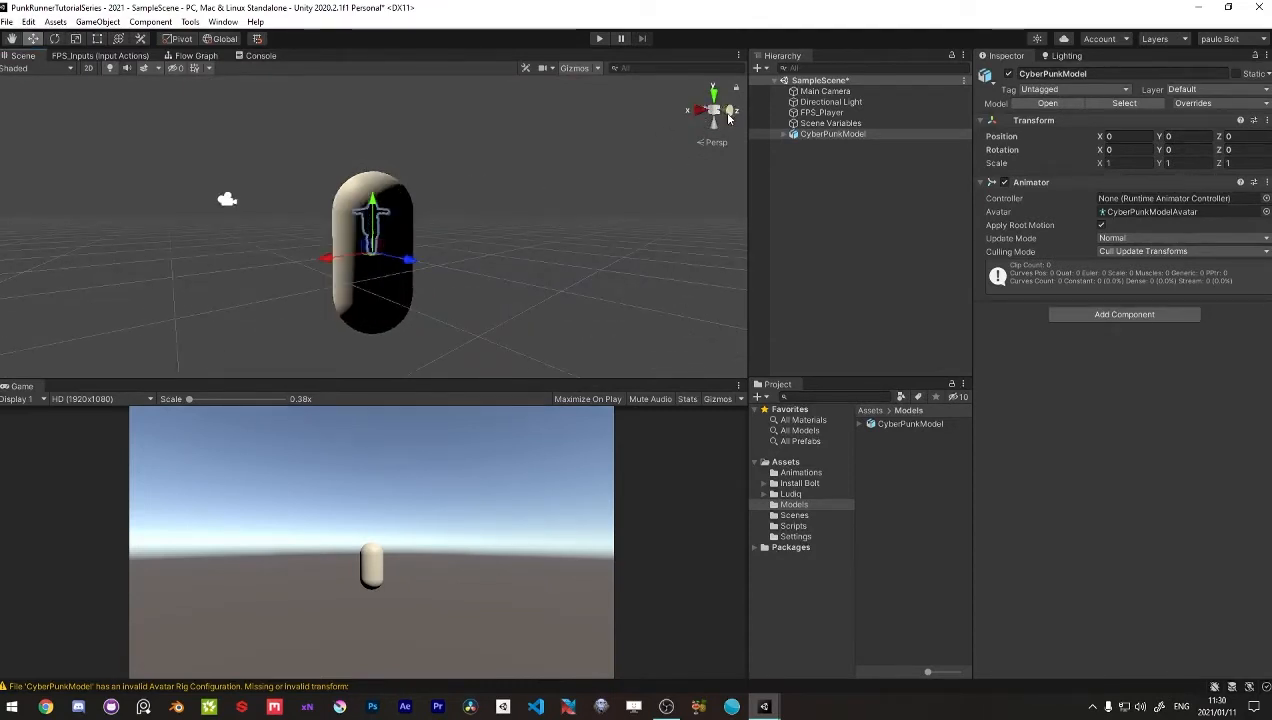
Step: Set the Y center of FPS_Player's Capsule Collider to 1
{"action": "left_click", "coordinate": [822, 113]}
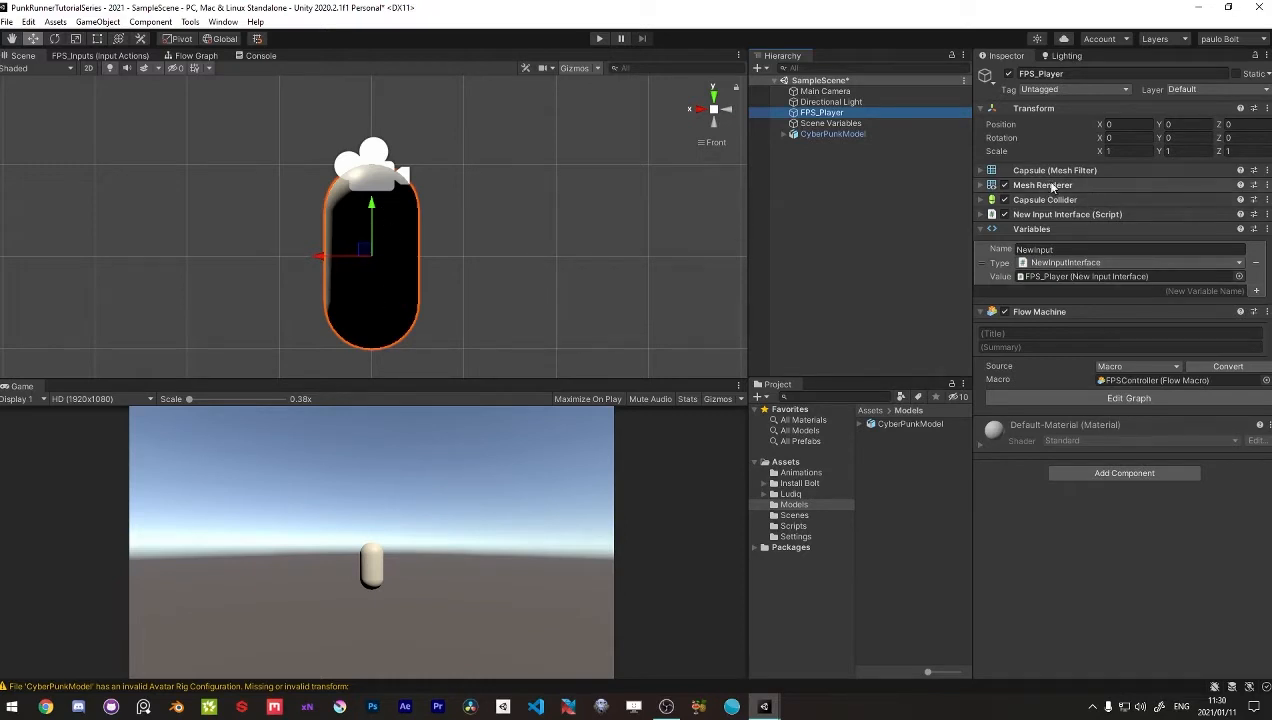
{"action": "left_click", "coordinate": [980, 201]}
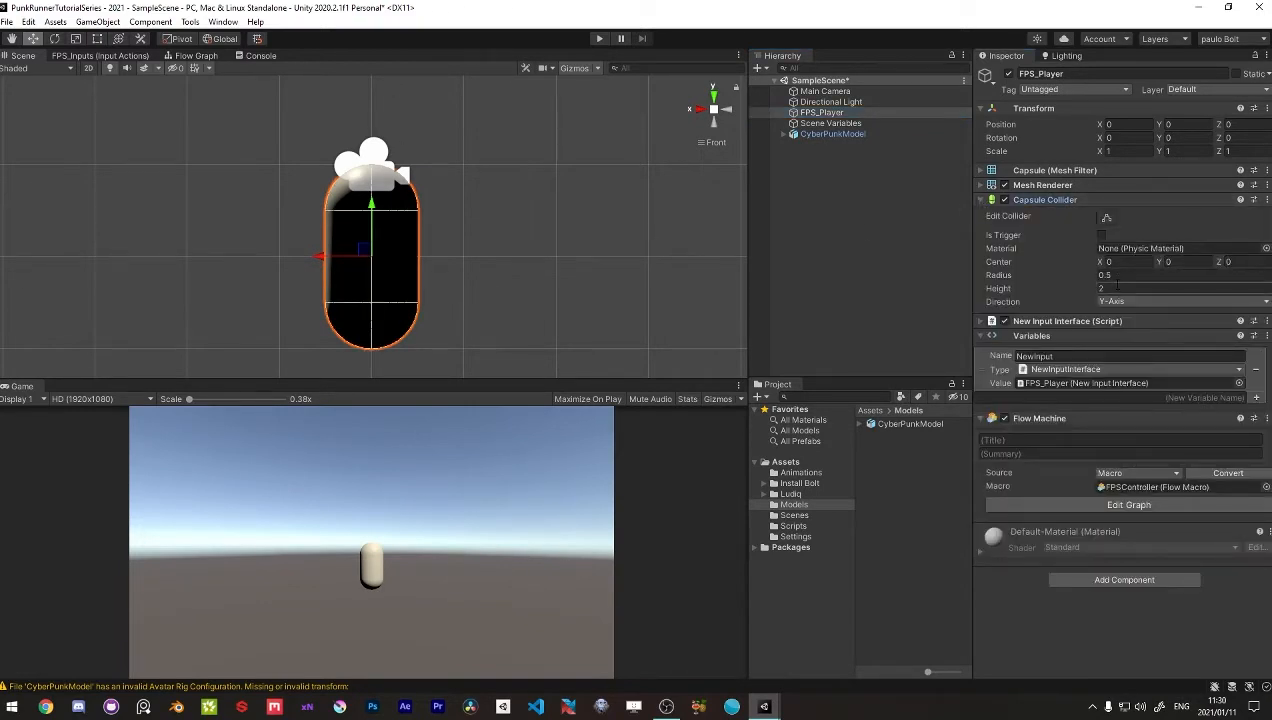
{"action": "left_click", "coordinate": [1168, 261]}
{"action": "type", "text": "1"}
{"action": "key", "text": "Tab"}
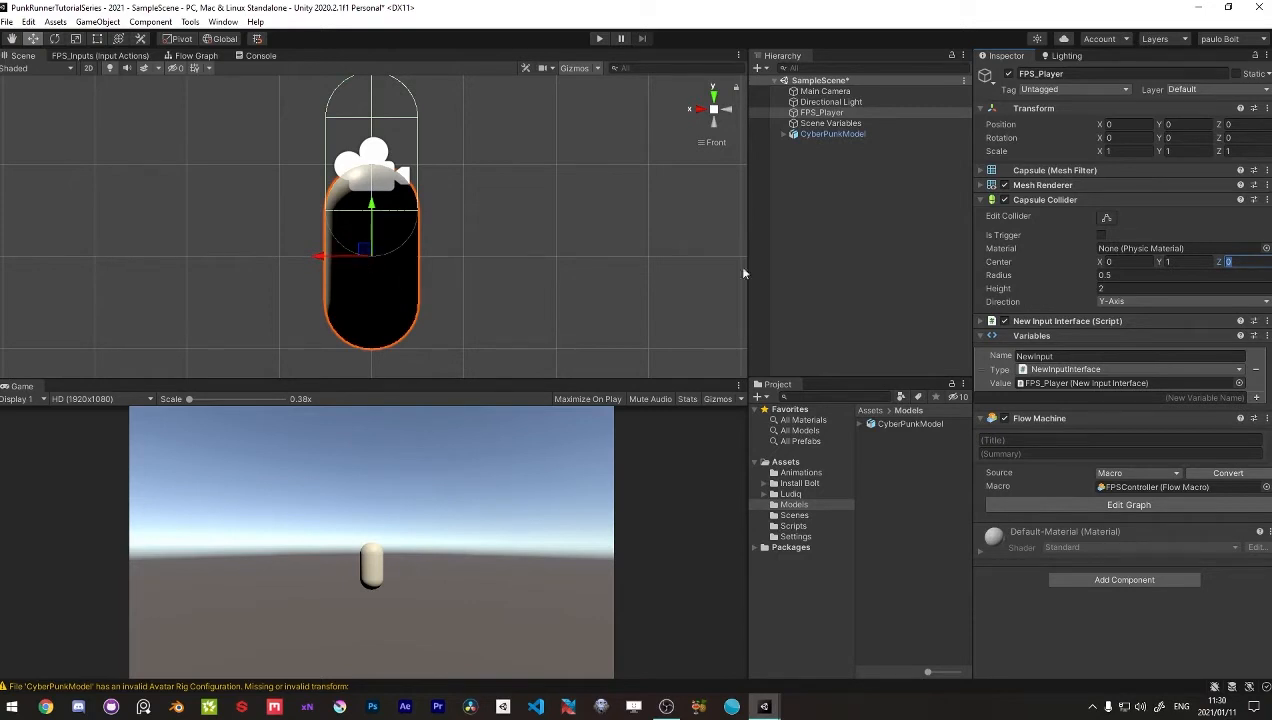
Step: Remove the Mesh Renderer and the Capsule Mesh Filter components from FPS_Player
{"action": "right_click", "coordinate": [1046, 186]}
{"action": "left_click", "coordinate": [1060, 211]}
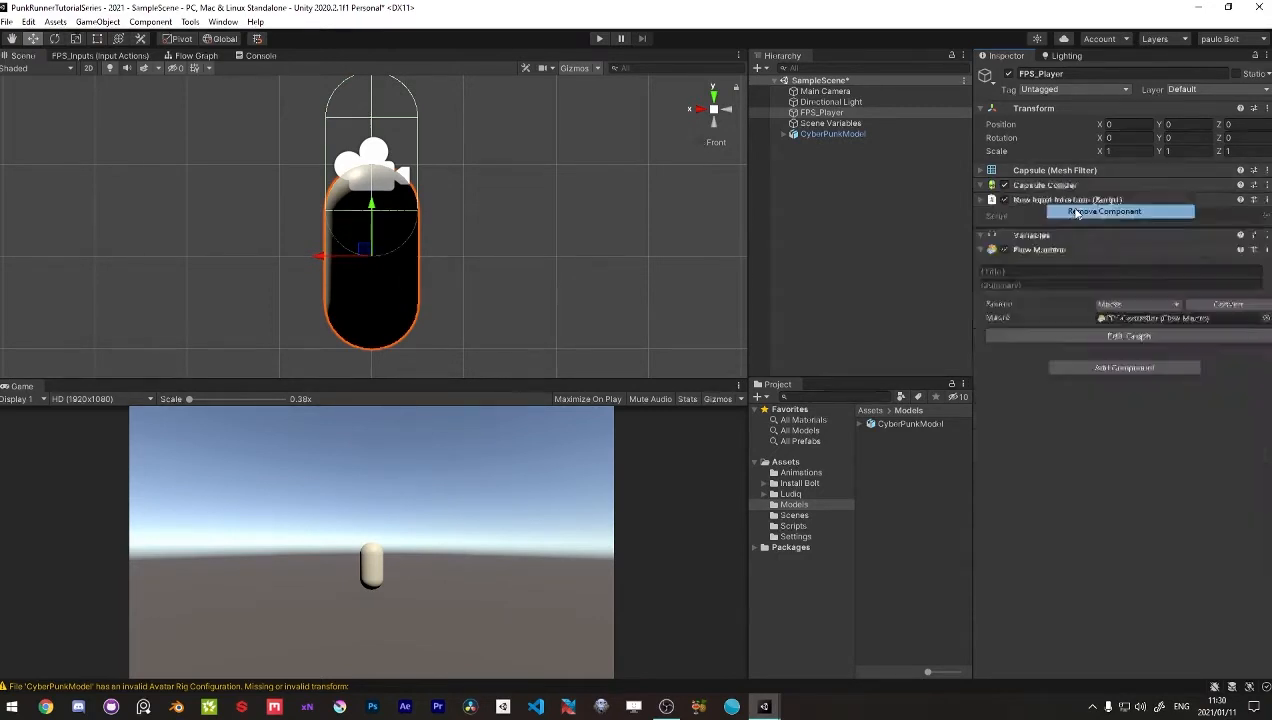
{"action": "right_click", "coordinate": [1037, 177]}
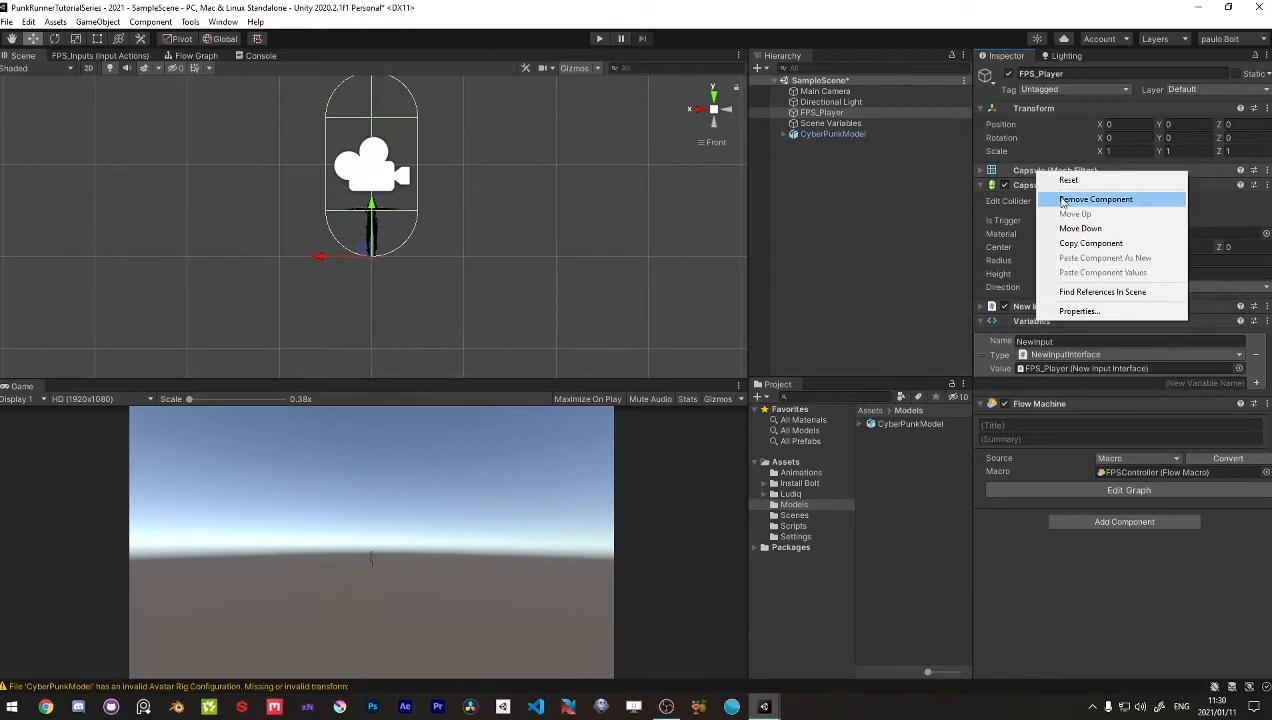
{"action": "left_click", "coordinate": [1064, 200]}
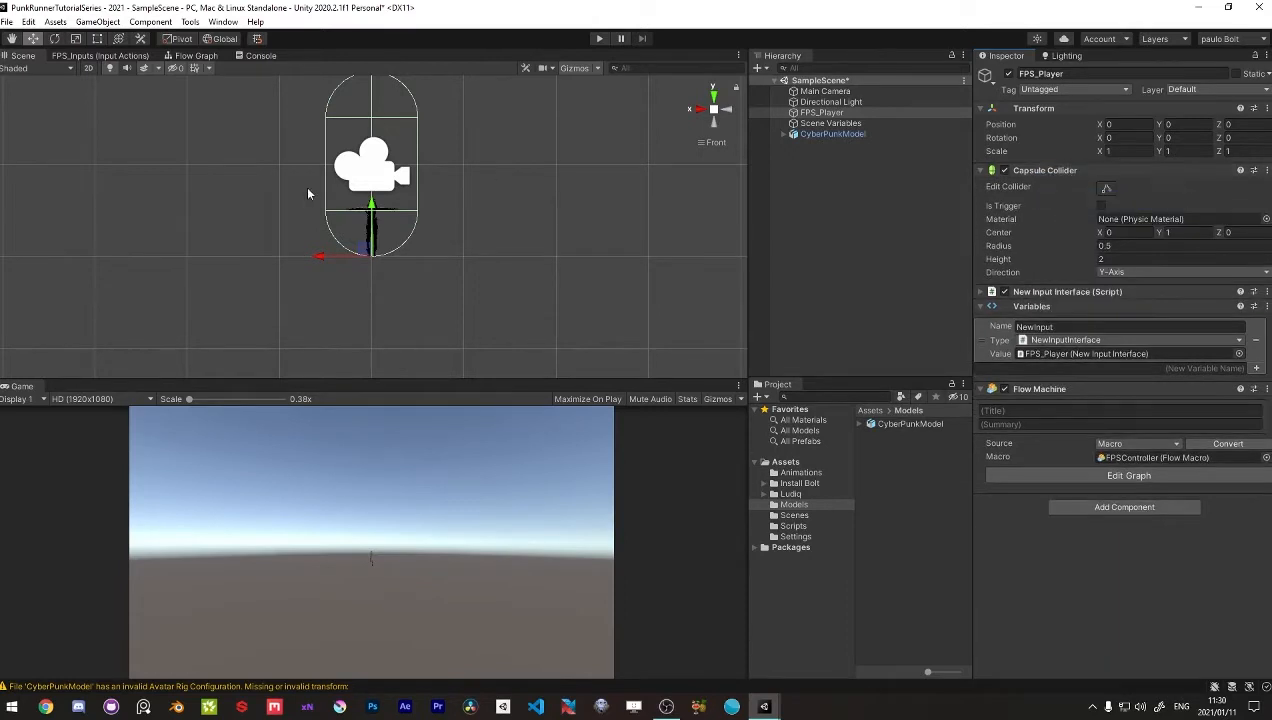
Step: Try a Y center of 1.8 for FPS_Player's Capsule Collider
{"action": "left_click", "coordinate": [714, 110]}
{"action": "left_click_drag", "start_coordinate": [355, 225], "coordinate": [471, 275], "text": "alt"}
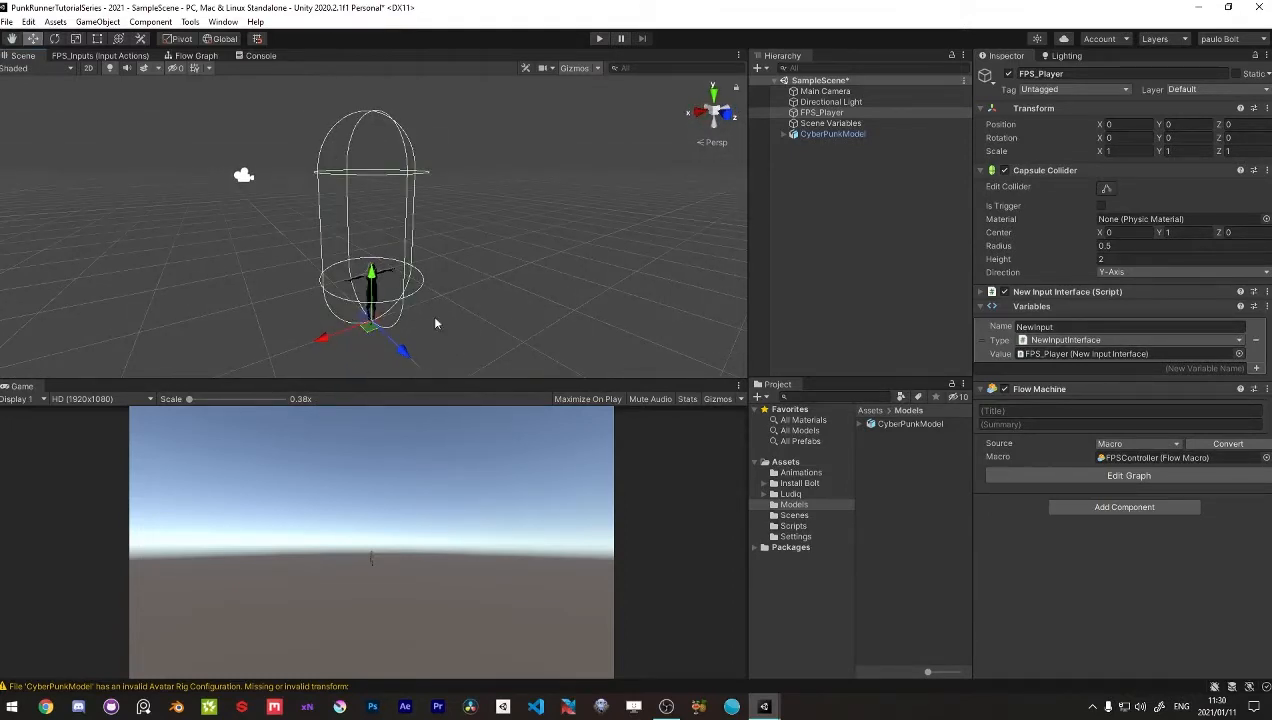
{"action": "left_click_drag", "start_coordinate": [313, 290], "coordinate": [367, 305], "text": "alt"}
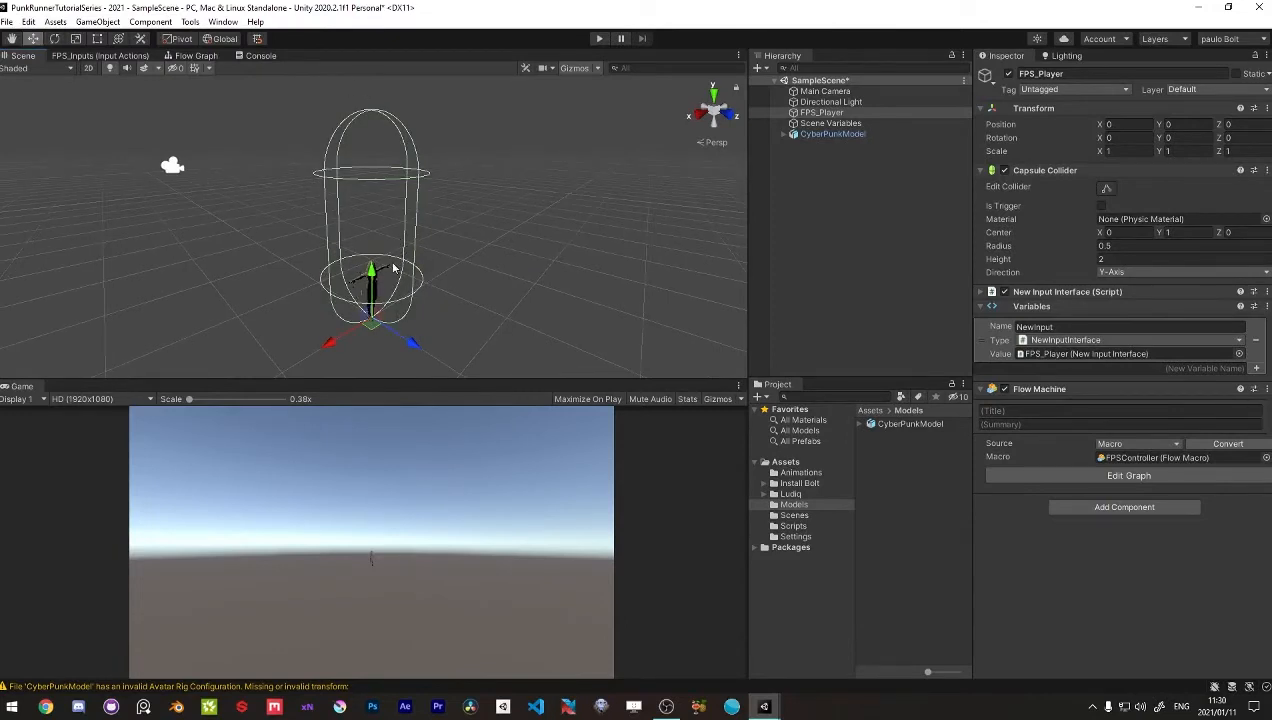
{"action": "left_click", "coordinate": [1166, 232]}
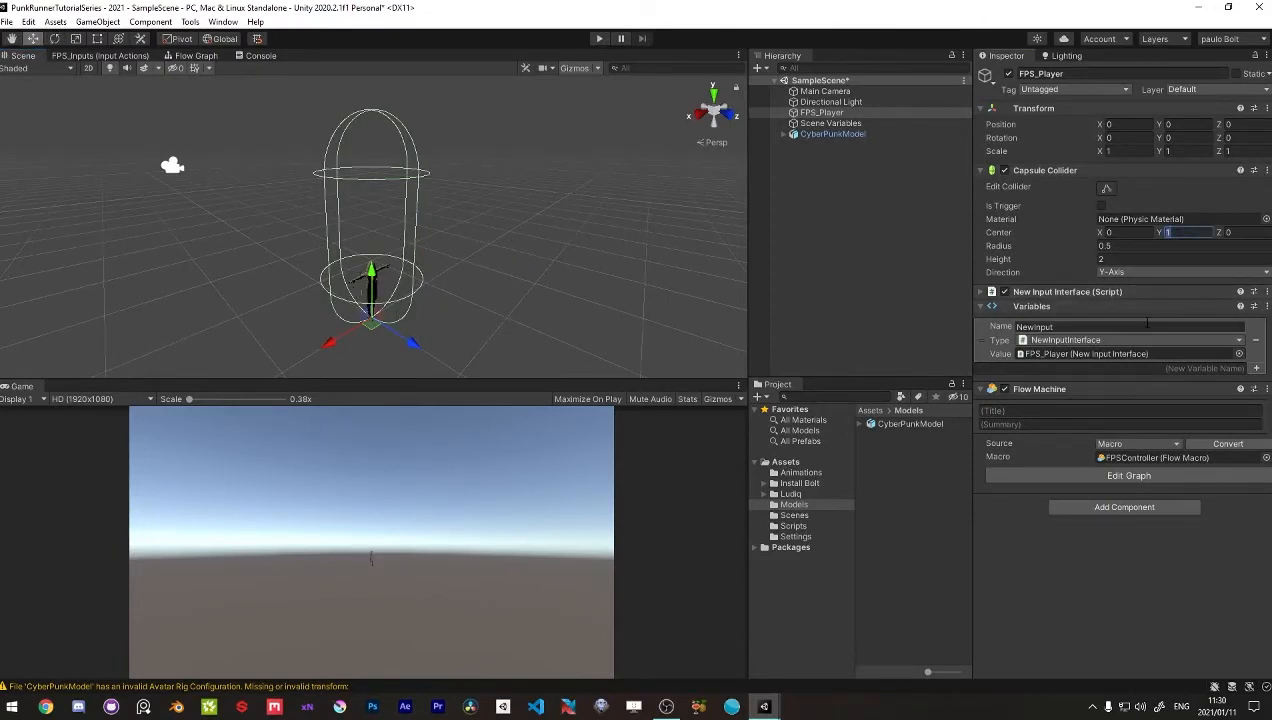
{"action": "type", "text": "1.8"}
{"action": "key", "text": "Tab"}
{"action": "key", "text": "Tab"}
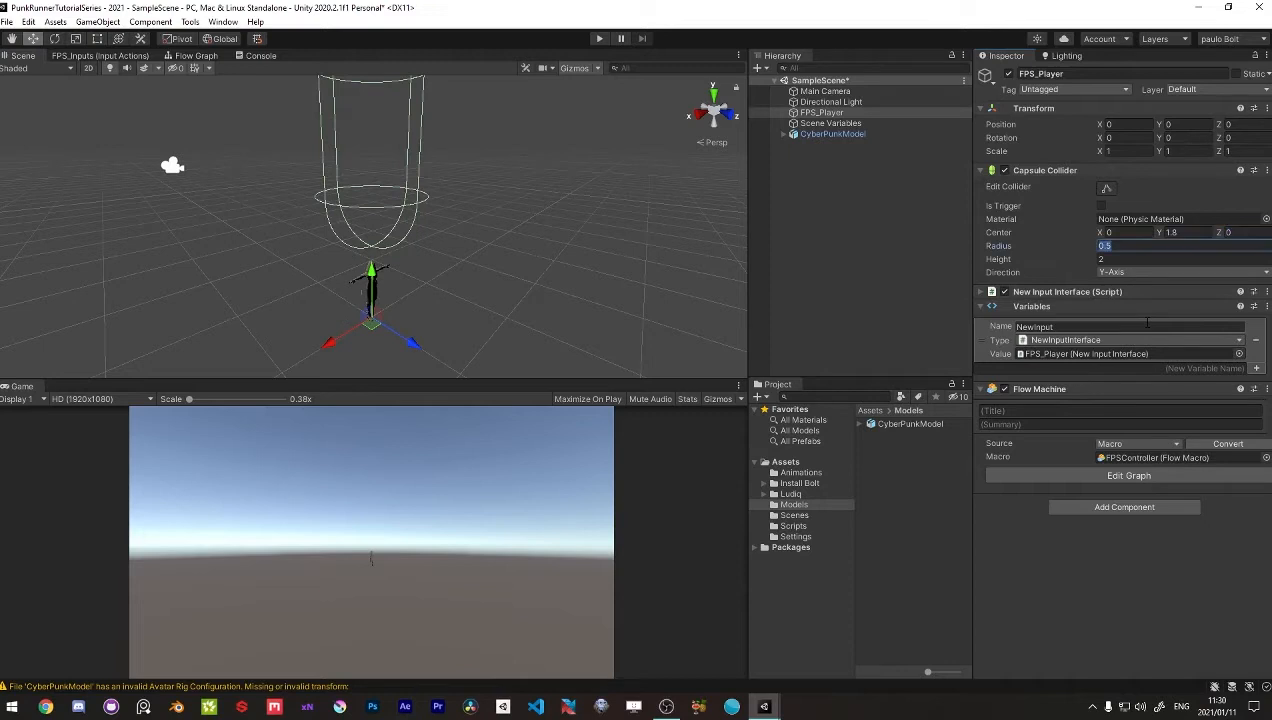
Step: Set the Y center of FPS_Player's Capsule Collider to 0.9 and its height to 1.8
{"action": "left_click", "coordinate": [1172, 232]}
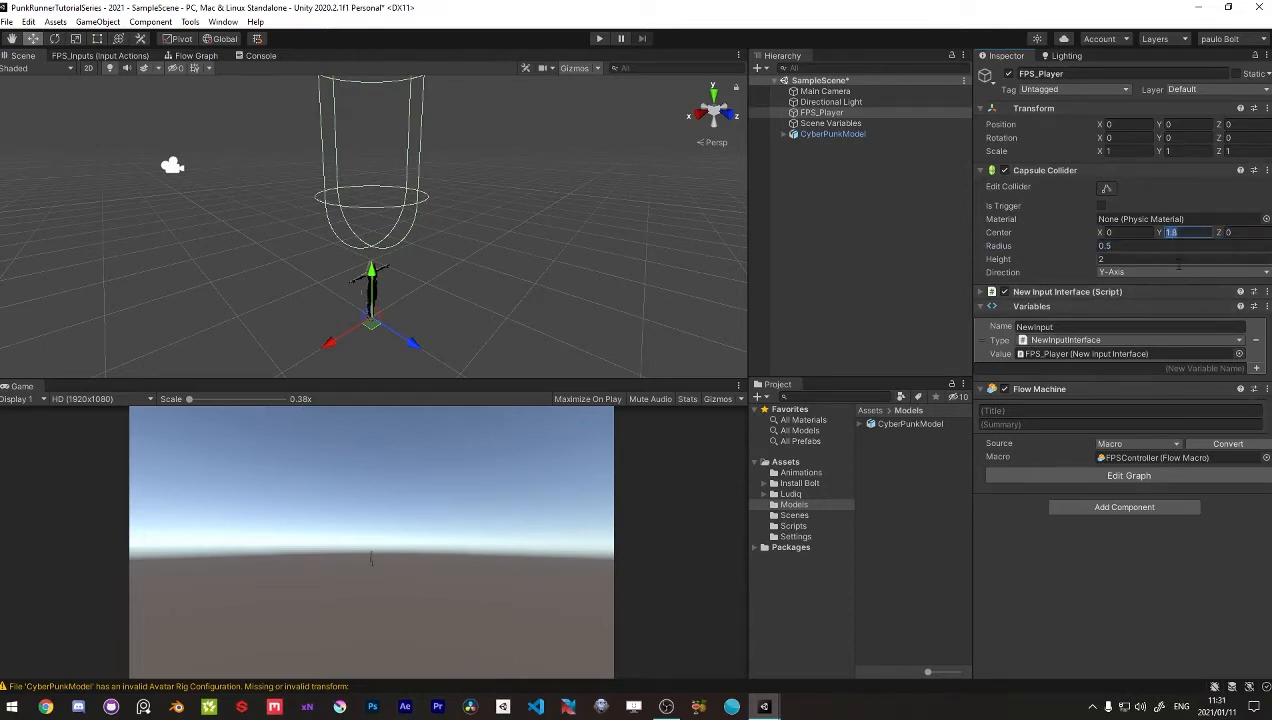
{"action": "type", "text": "0.9"}
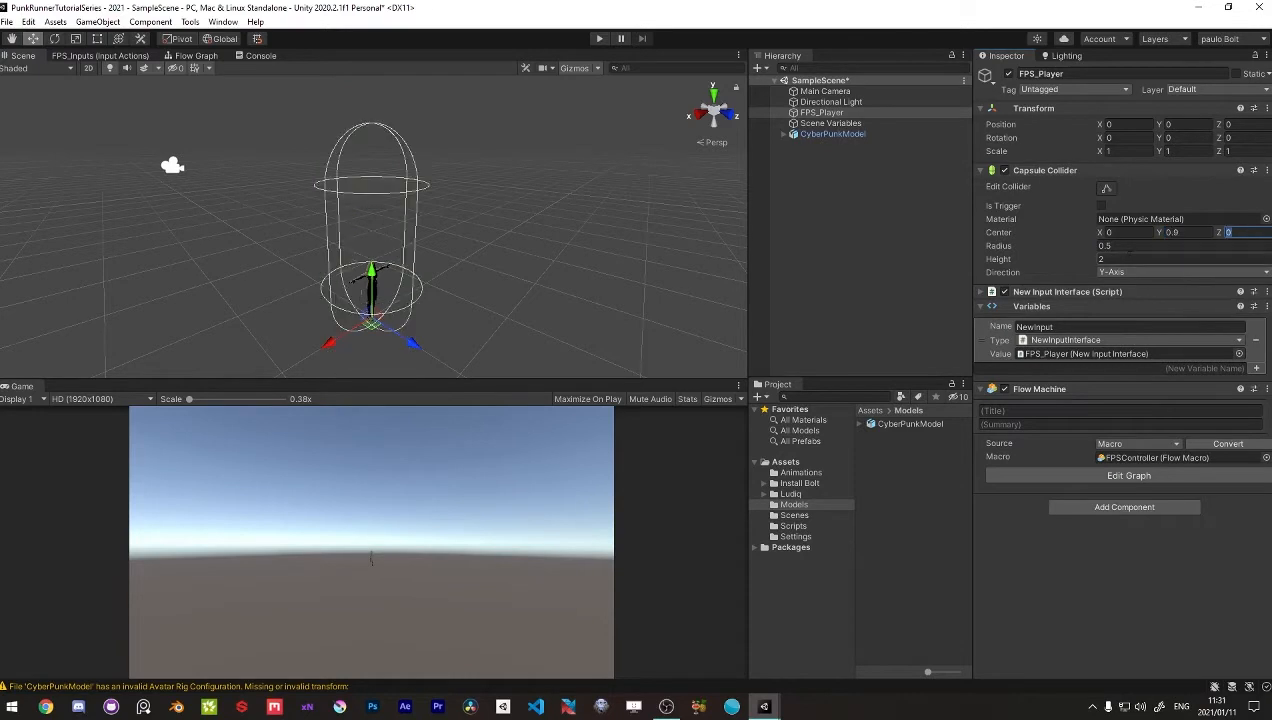
{"action": "left_click", "coordinate": [1128, 259]}
{"action": "type", "text": "1.8"}
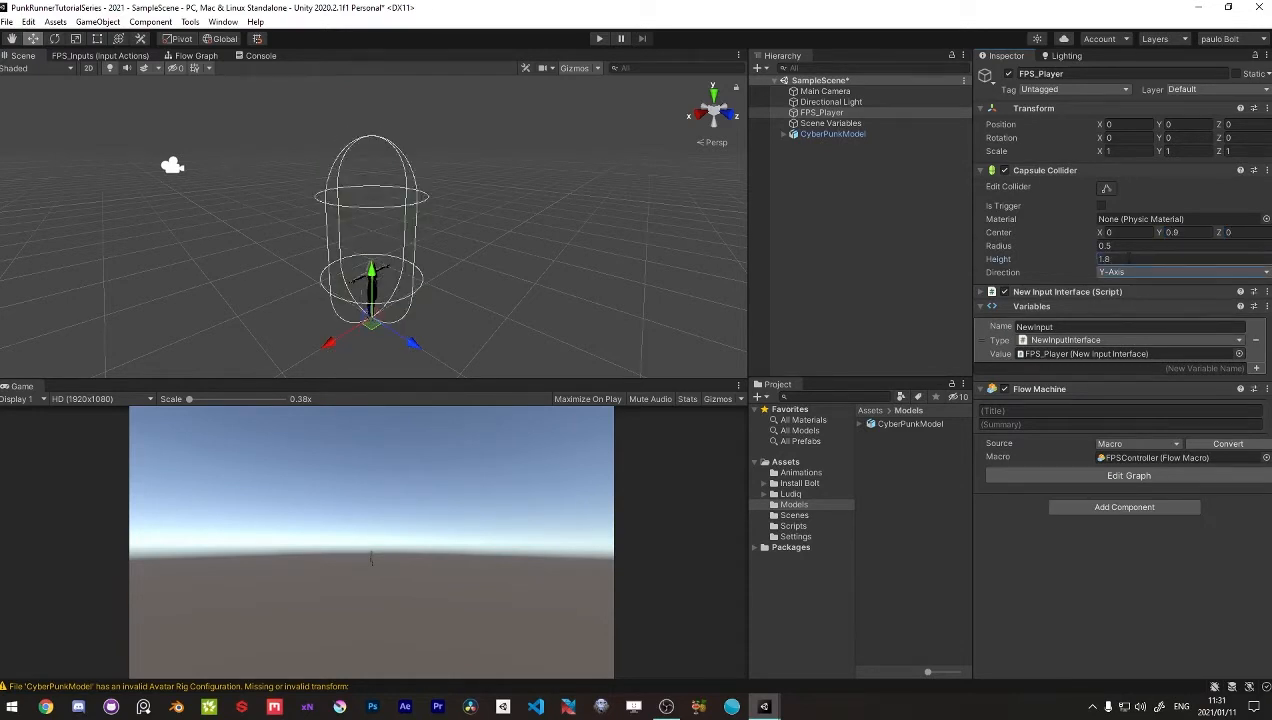
Step: Try a radius of 0.3 on FPS_Player's Capsule Collider, and settle on a radius of 0.4
{"action": "left_click_drag", "start_coordinate": [438, 270], "coordinate": [452, 252], "text": "alt"}
{"action": "left_click", "coordinate": [1126, 246]}
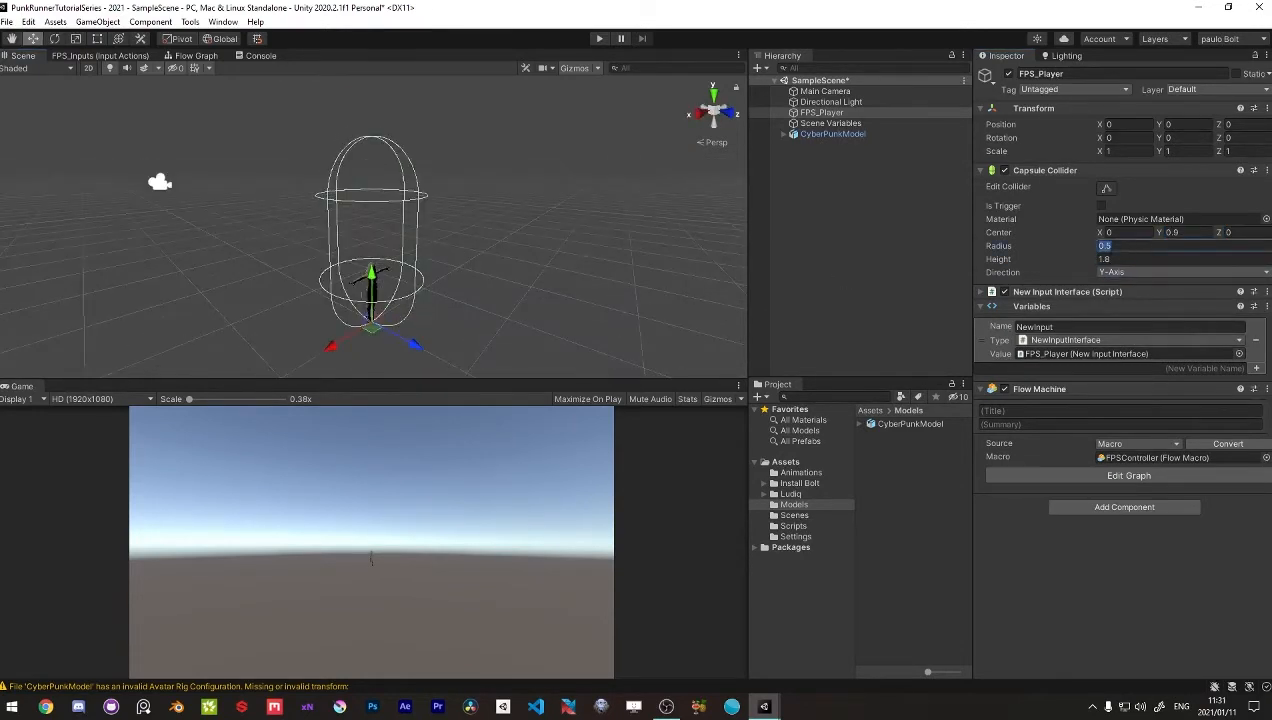
{"action": "type", "text": "0.3"}
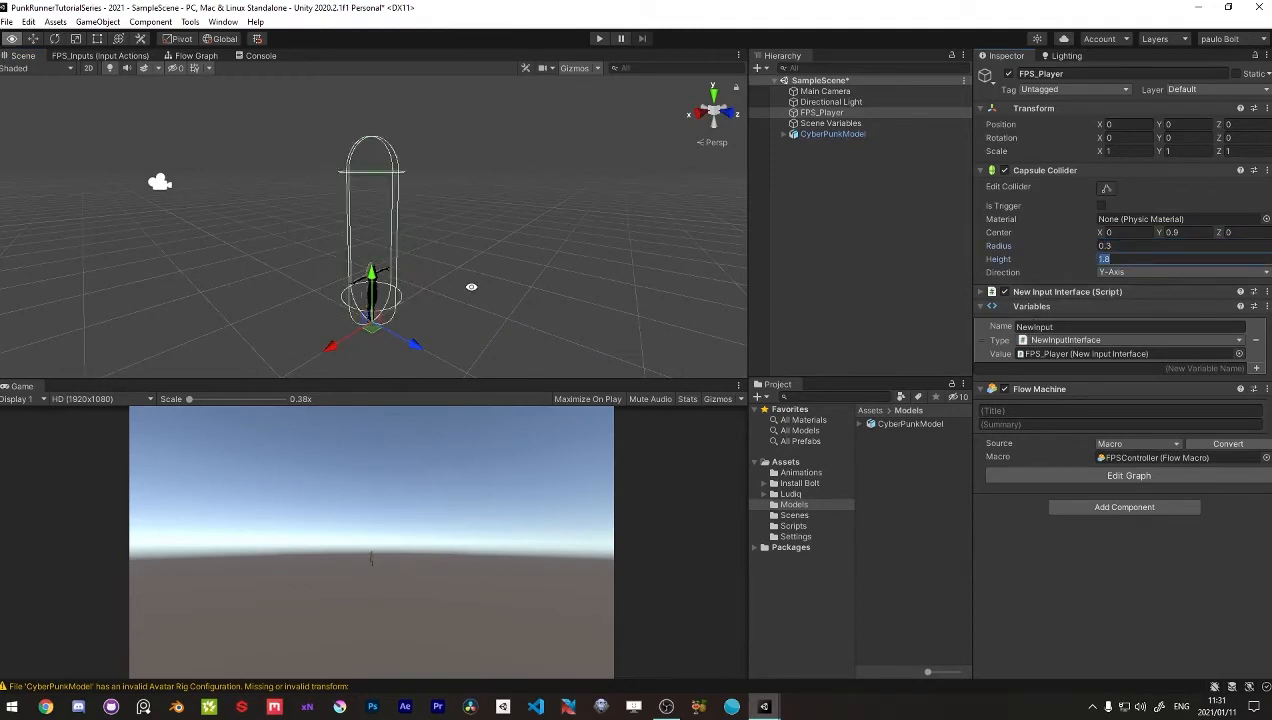
{"action": "left_click_drag", "start_coordinate": [469, 285], "coordinate": [300, 276], "text": "alt"}
{"action": "left_click", "coordinate": [1124, 245]}
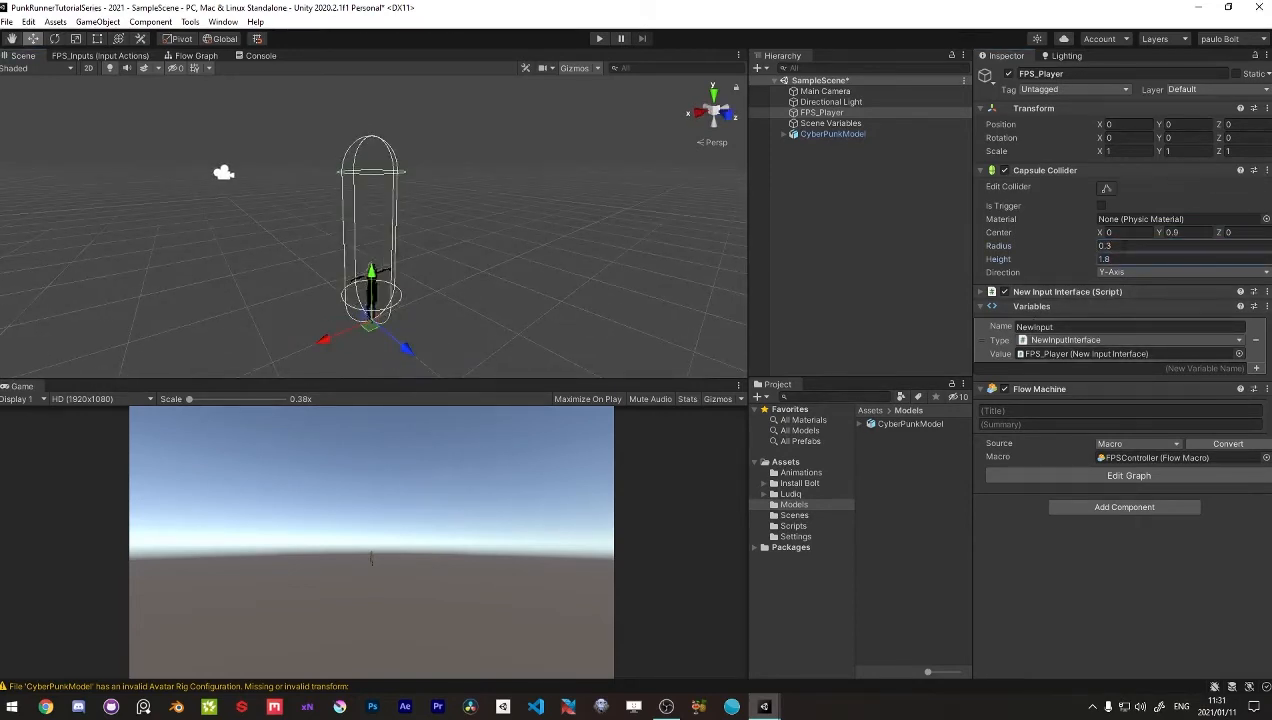
{"action": "type", "text": "0.4"}
{"action": "key", "text": "Tab"}
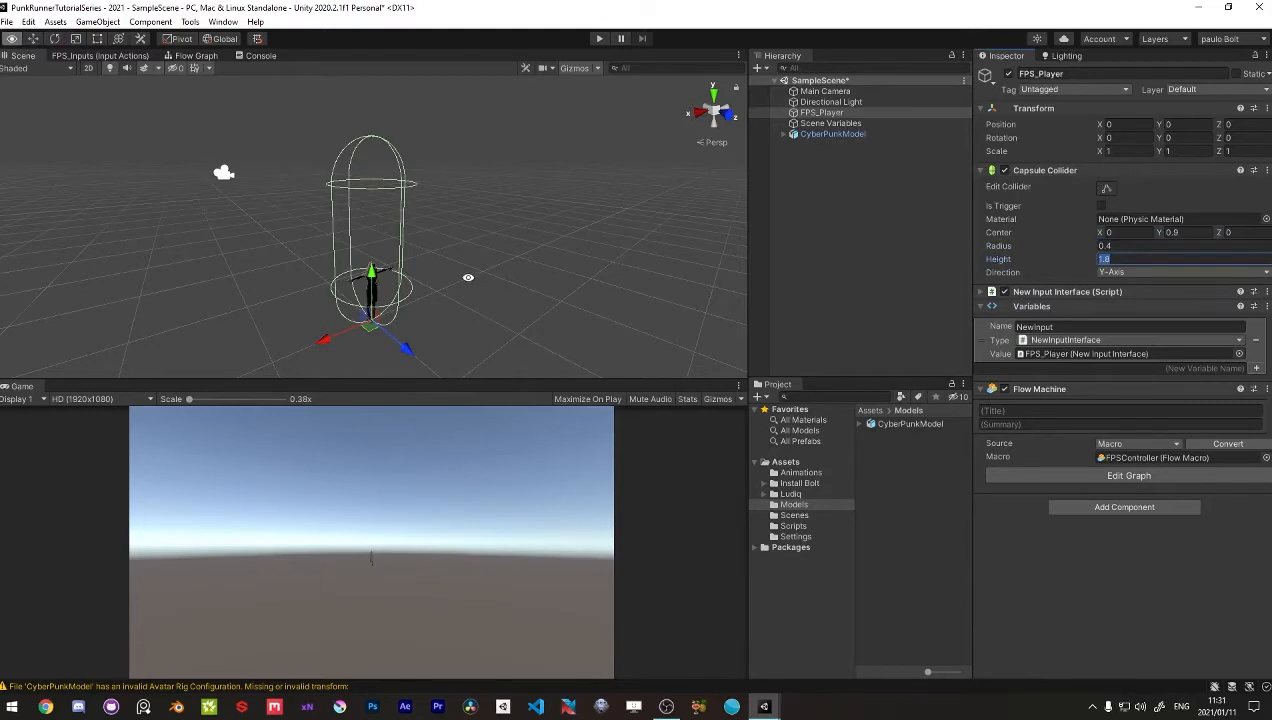
{"action": "left_click_drag", "start_coordinate": [384, 280], "coordinate": [361, 275], "text": "alt"}
Step: Scale CyberPunkModel up uniformly to about 2.769, comparing its size with FPS_Player's capsule collider
{"action": "left_click", "coordinate": [900, 278]}
{"action": "left_click", "coordinate": [870, 133]}
{"action": "key", "text": "r"}
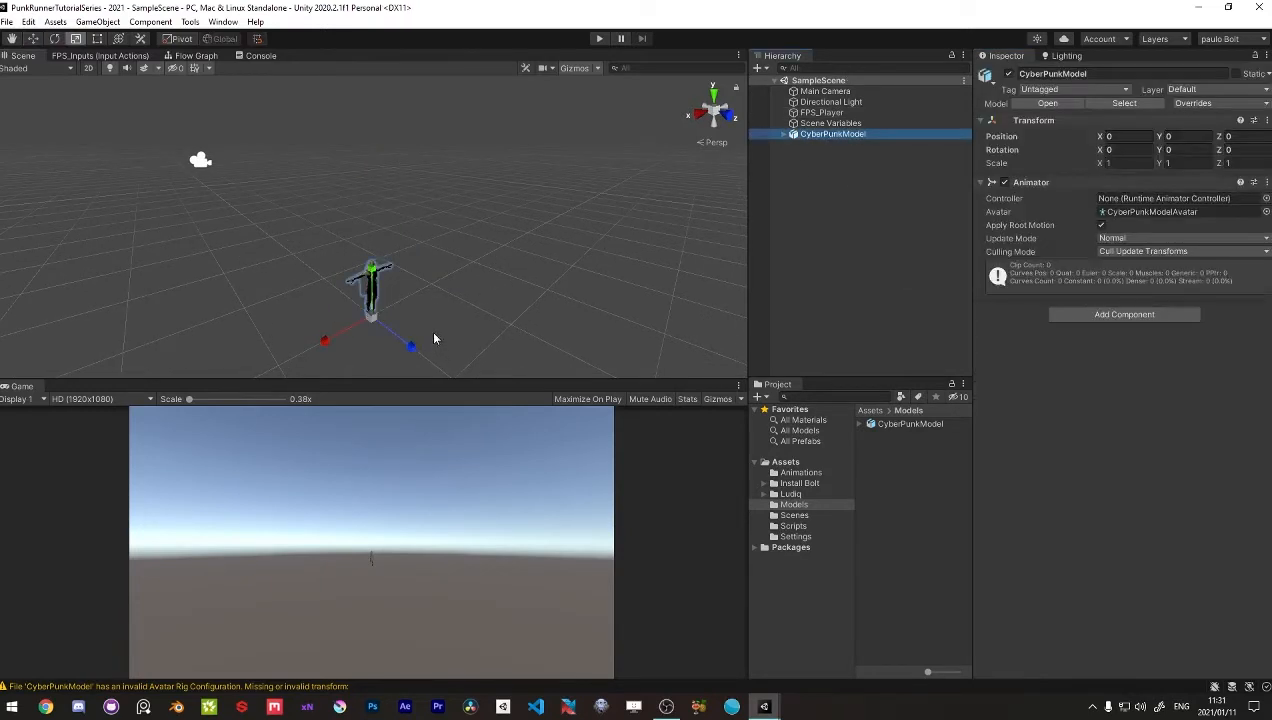
{"action": "left_click_drag", "start_coordinate": [372, 318], "coordinate": [452, 298]}
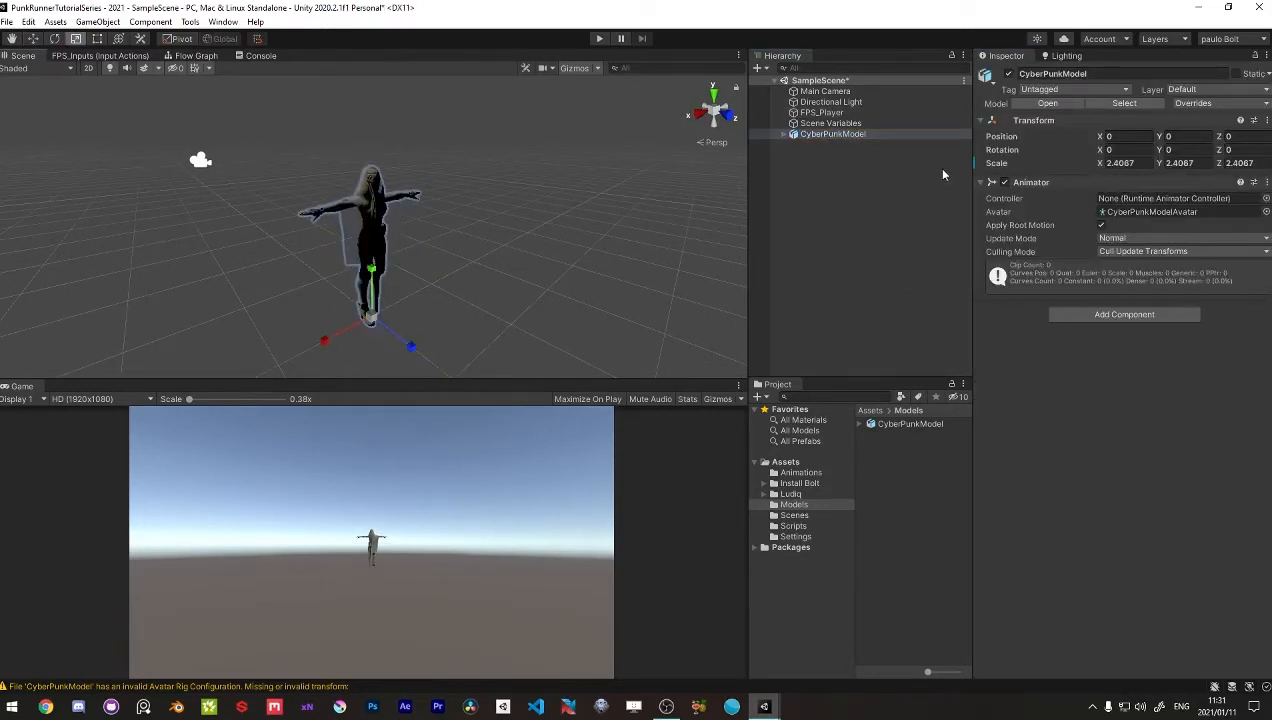
{"action": "left_click", "coordinate": [820, 112], "text": "ctrl"}
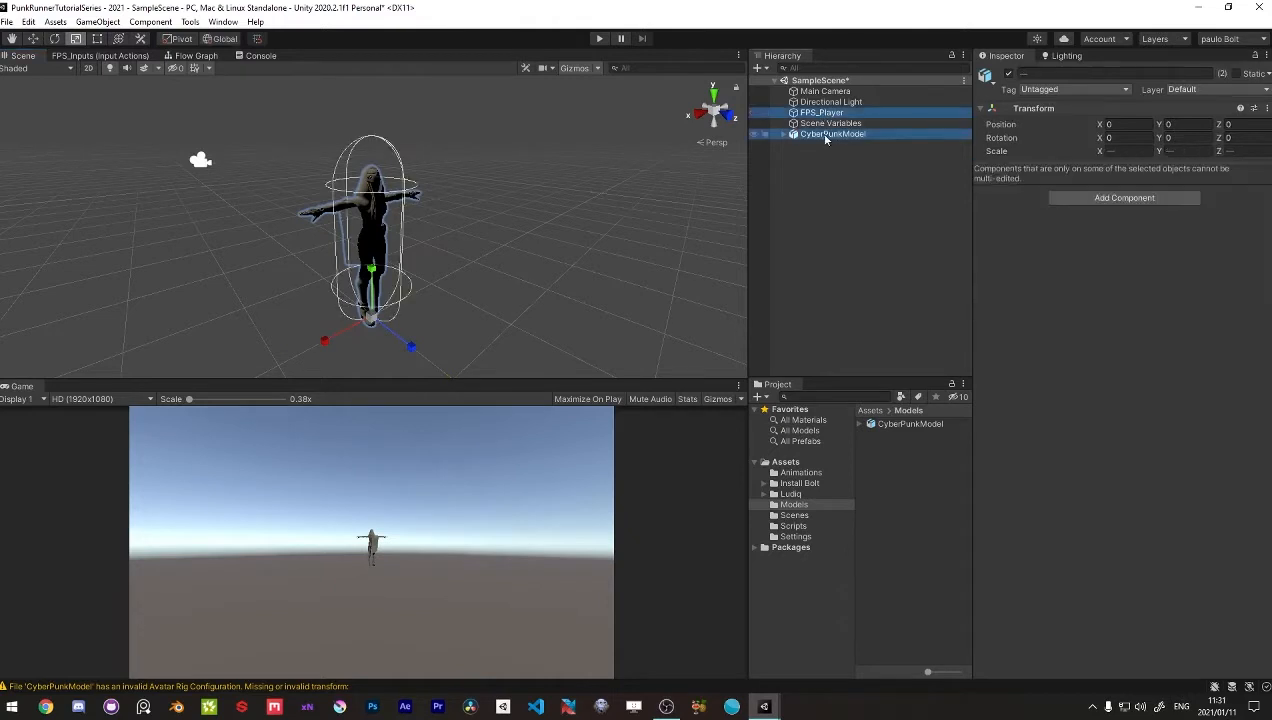
{"action": "left_click", "coordinate": [826, 136]}
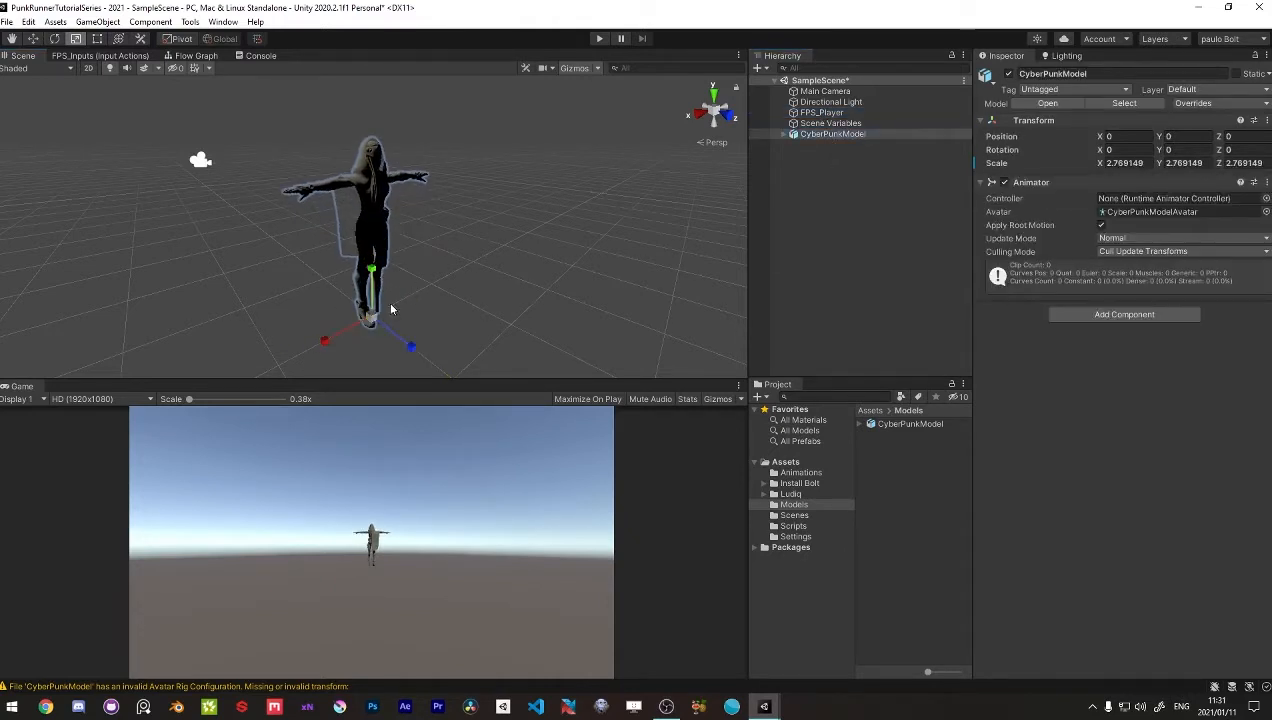
{"action": "left_click", "coordinate": [815, 112]}
{"action": "left_click_drag", "start_coordinate": [401, 245], "coordinate": [352, 240], "text": "alt"}
{"action": "left_click", "coordinate": [849, 135]}
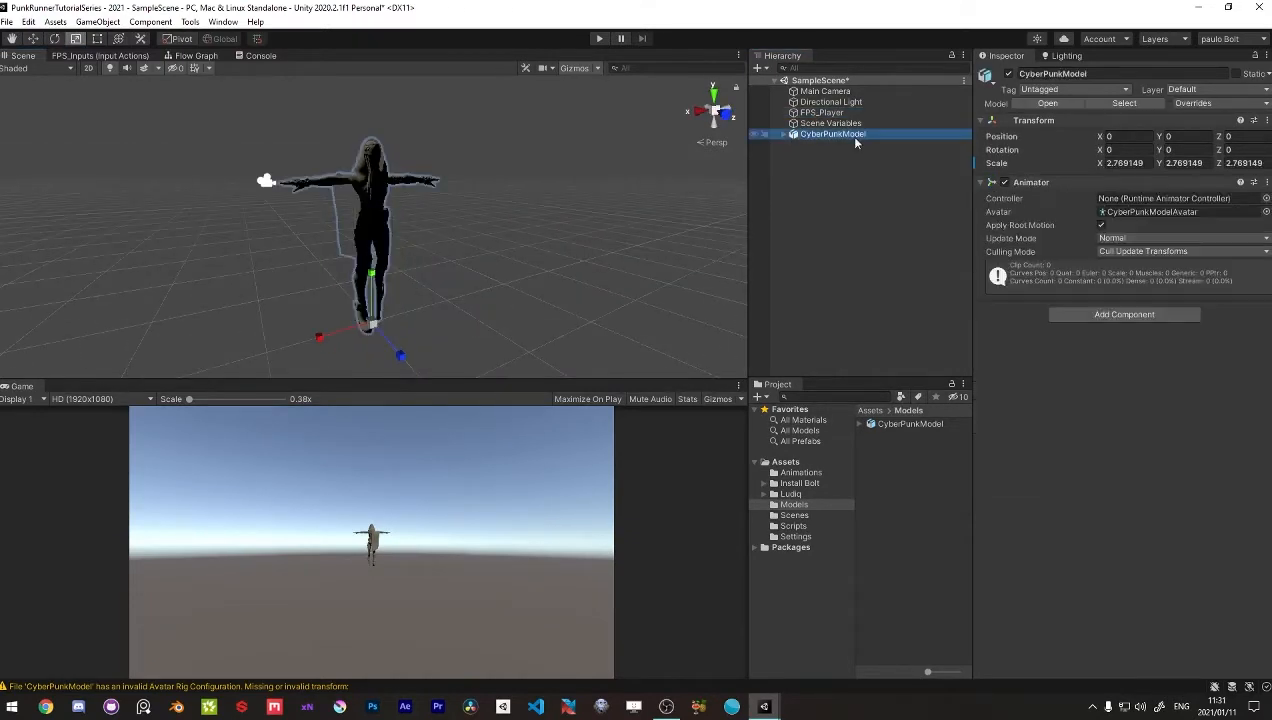
Step: Set CyberPunkModel's X, Y and Z scale to 2.77 and compare the model with FPS_Player's capsule collider
{"action": "left_click", "coordinate": [1125, 163]}
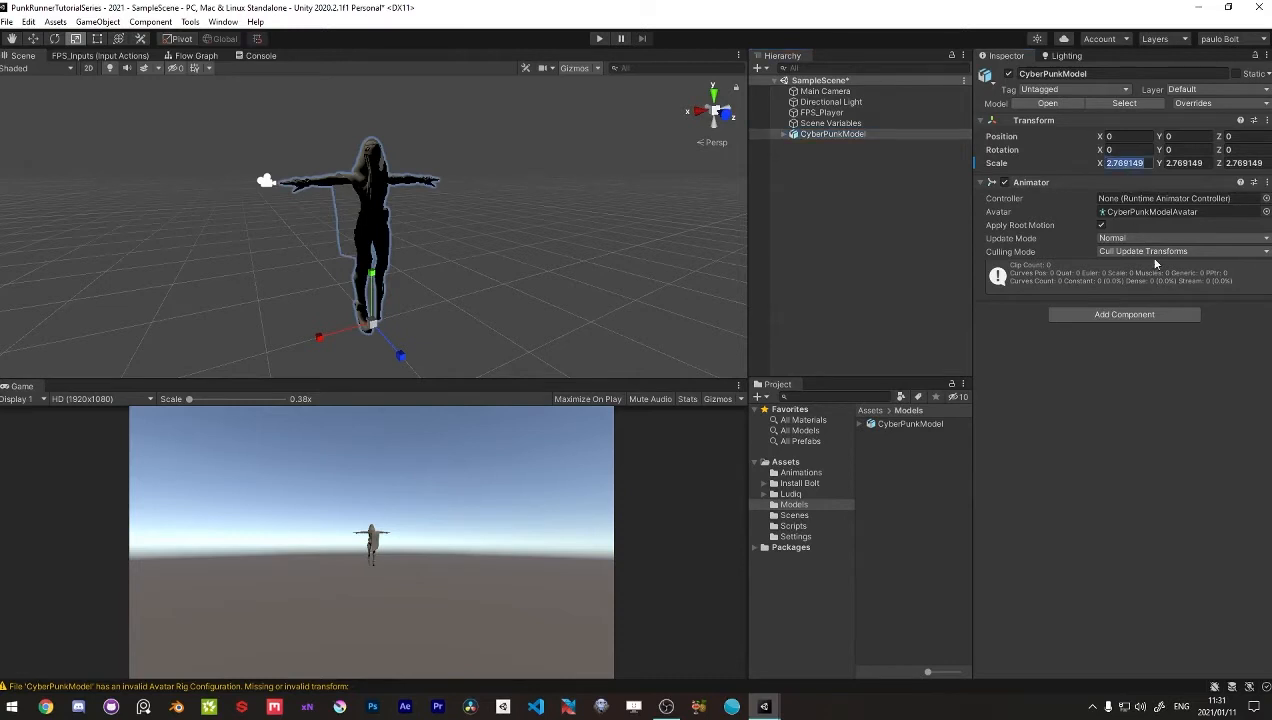
{"action": "type", "text": "2.77"}
{"action": "key", "text": "Tab"}
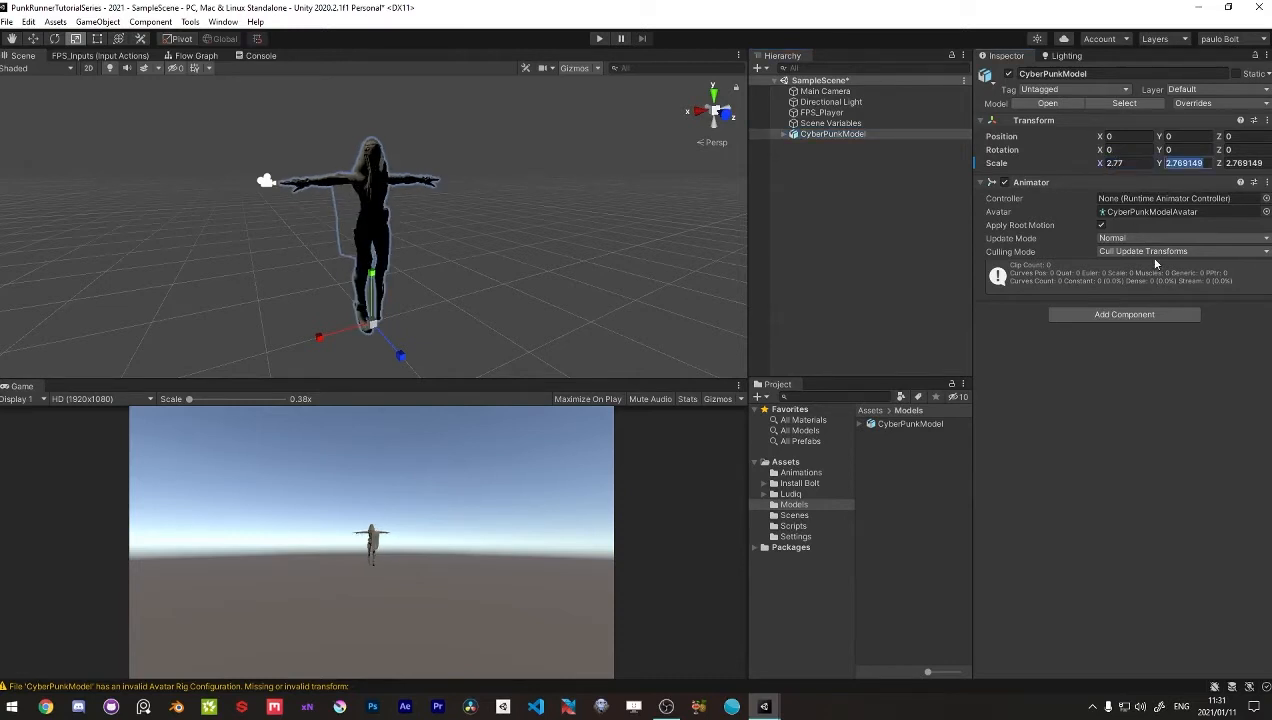
{"action": "type", "text": "2.77"}
{"action": "key", "text": "Tab"}
{"action": "type", "text": "2.7"}
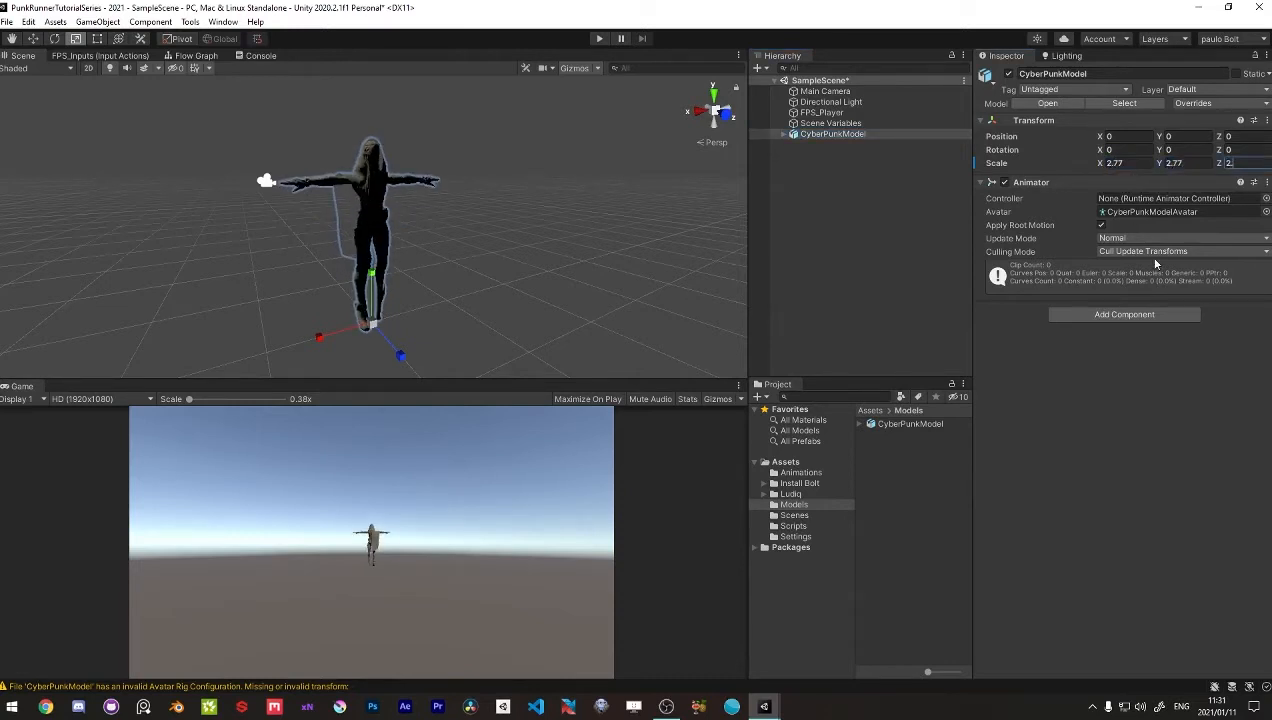
{"action": "key", "text": "Return"}
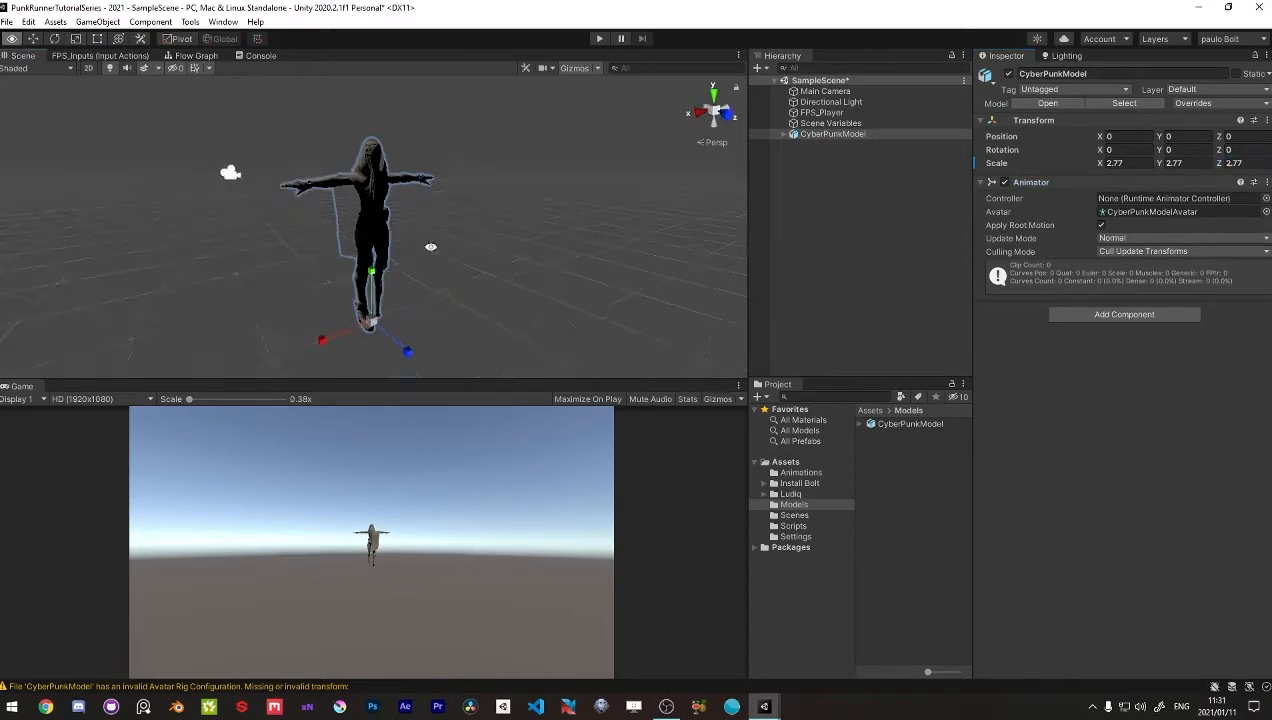
{"action": "left_click", "coordinate": [864, 240]}
{"action": "left_click", "coordinate": [829, 134]}
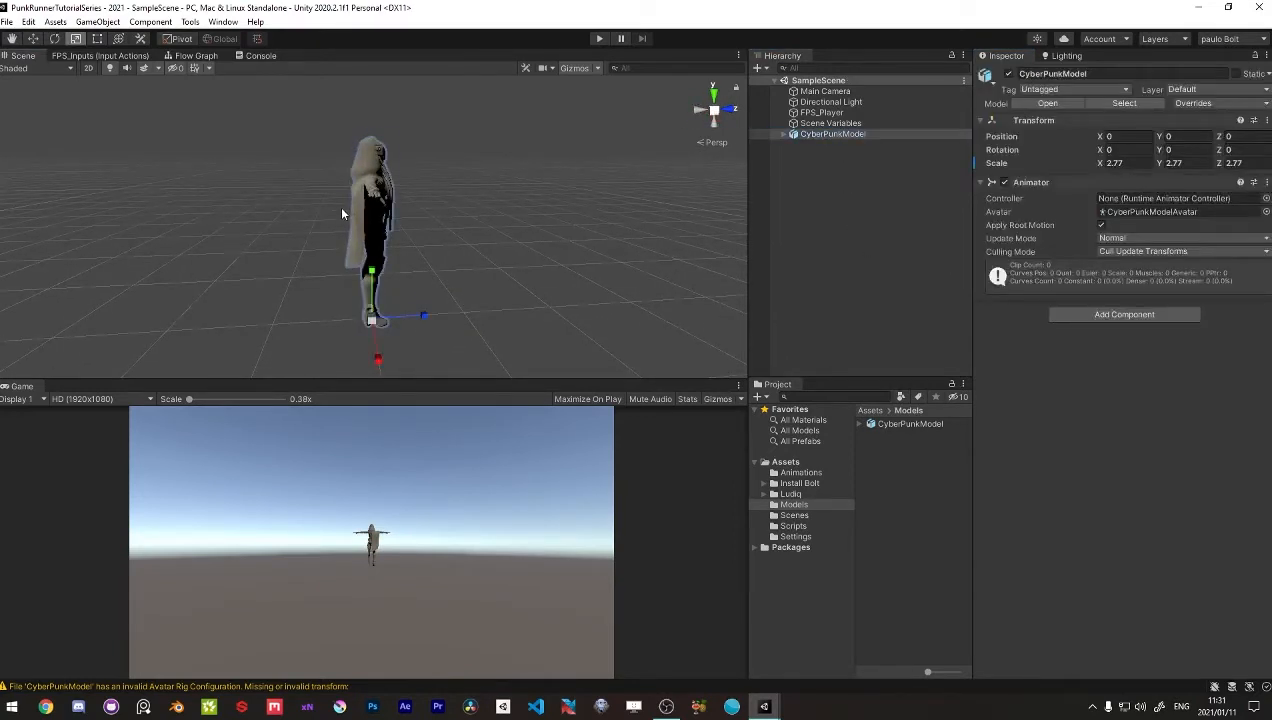
{"action": "left_click", "coordinate": [826, 113]}
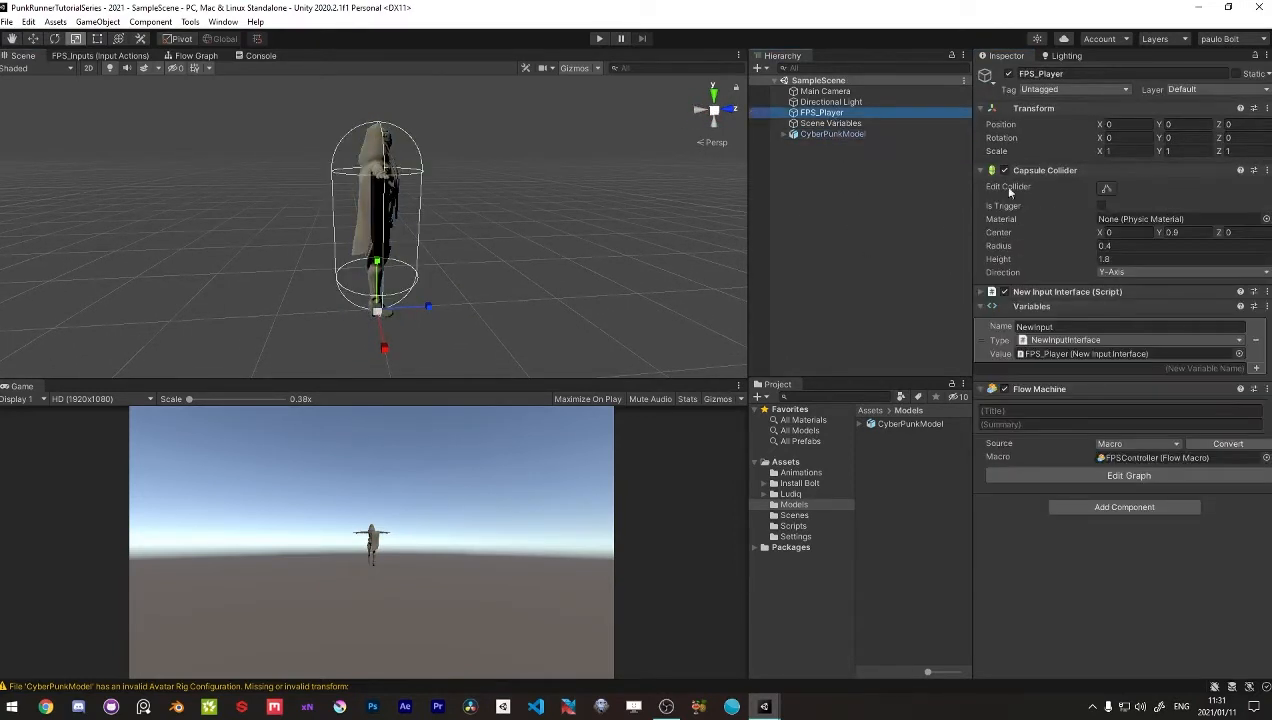
Step: Set the scale factor in the CyberPunkModel asset's import settings to 2.77 and apply the change
{"action": "left_click", "coordinate": [900, 424]}
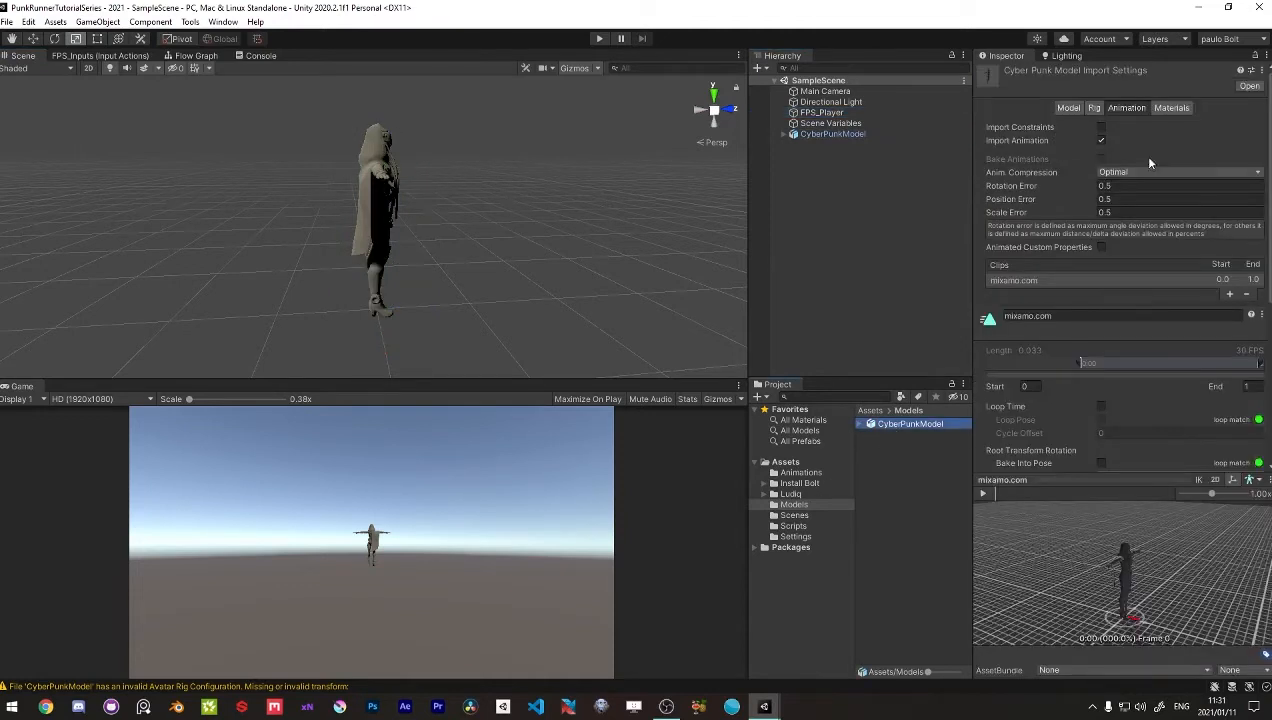
{"action": "left_click", "coordinate": [1062, 106]}
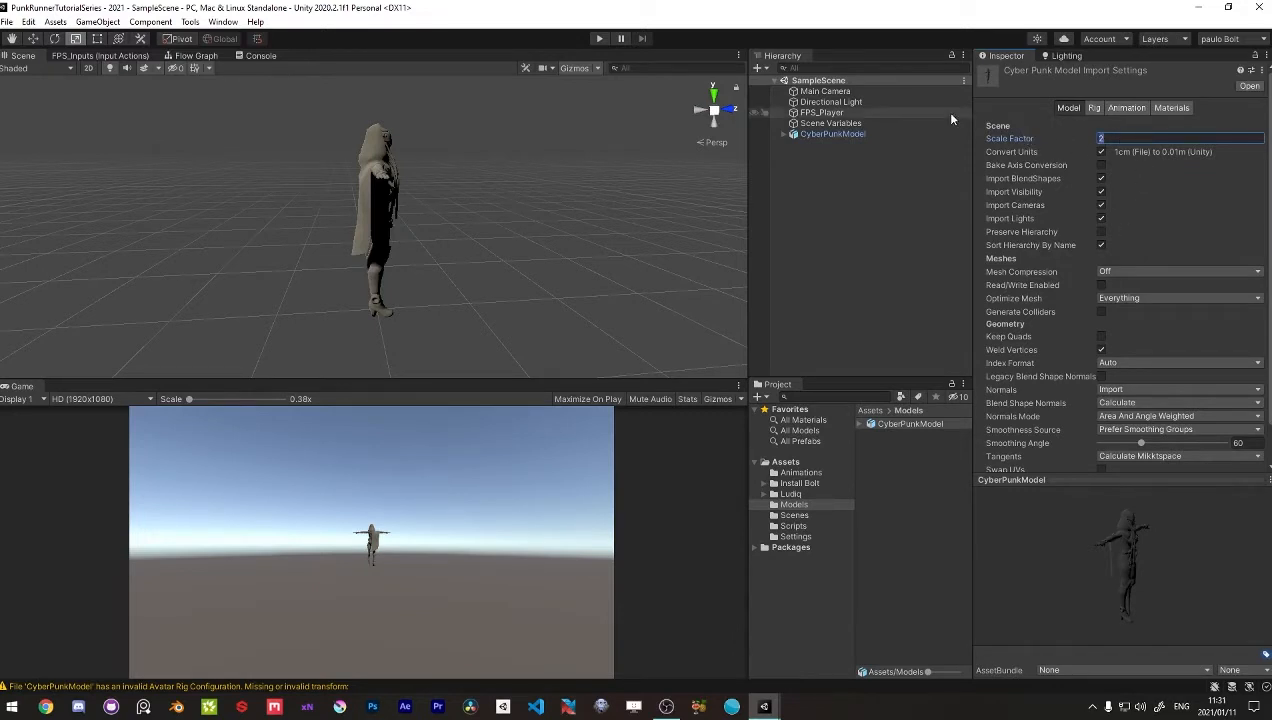
{"action": "type", "text": ".77"}
{"action": "key", "text": "Return"}
{"action": "scroll", "coordinate": [1111, 377], "scroll_direction": "down", "scroll_amount": 1}
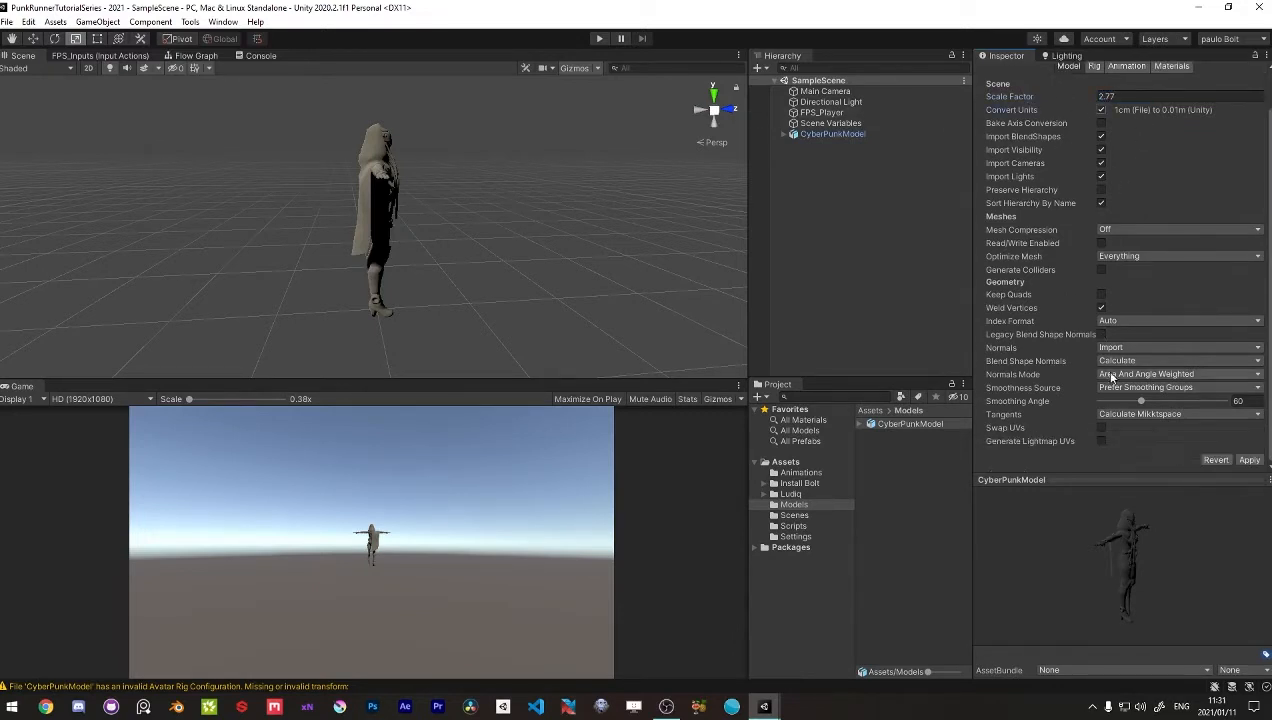
{"action": "left_click", "coordinate": [1249, 459]}
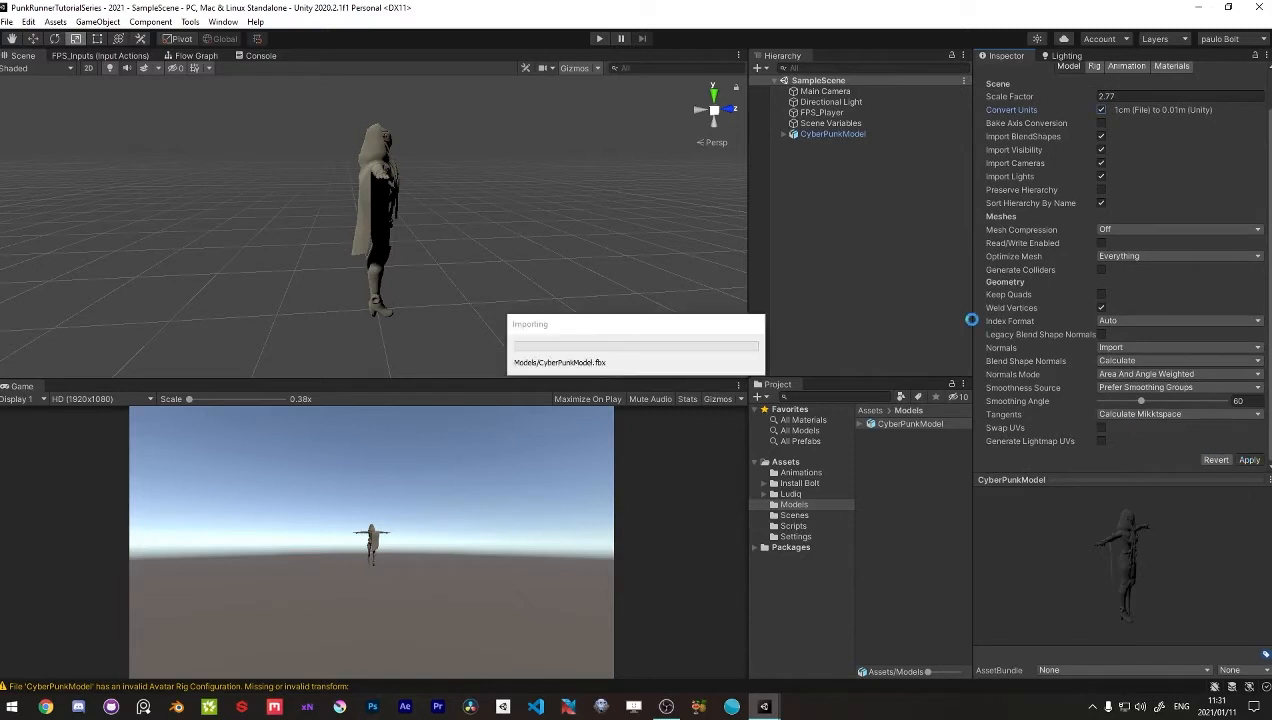
Step: Set the scene CyberPunkModel's X, Y and Z scale to 1 and compare the model with FPS_Player's capsule collider
{"action": "left_click", "coordinate": [818, 134]}
{"action": "left_click", "coordinate": [1114, 163]}
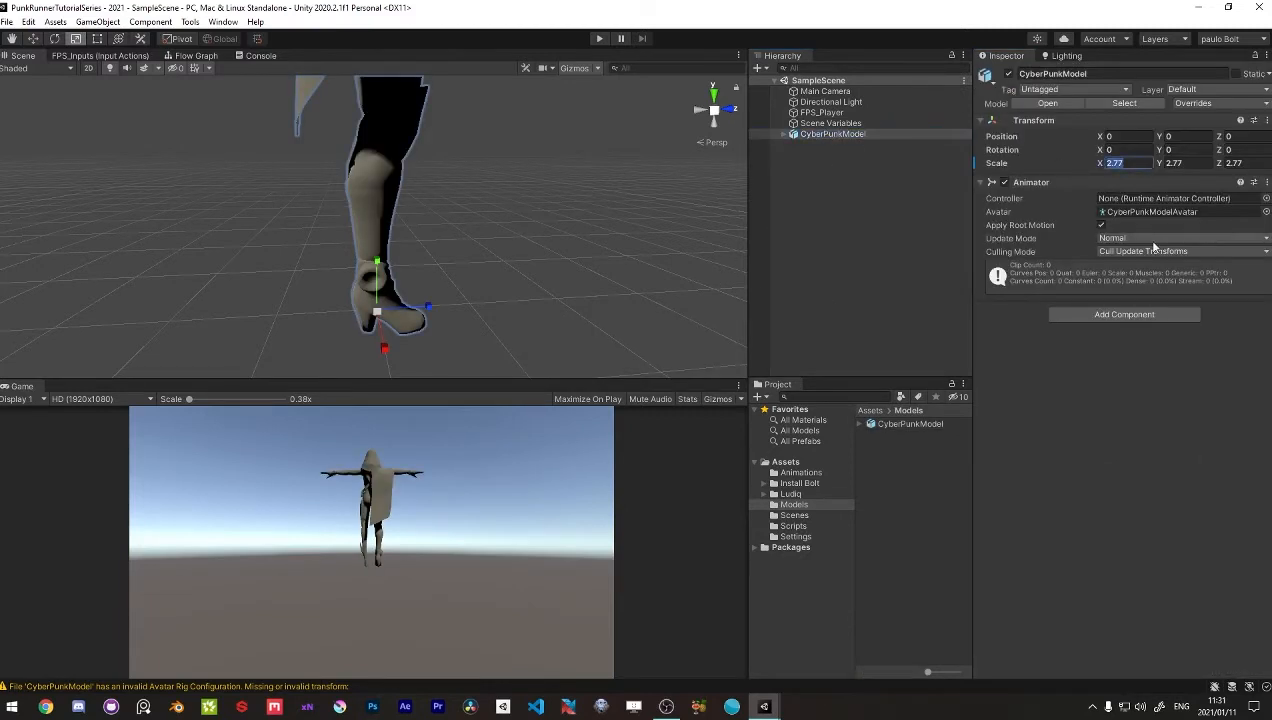
{"action": "type", "text": "1"}
{"action": "key", "text": "Tab"}
{"action": "type", "text": "1"}
{"action": "key", "text": "Tab"}
{"action": "type", "text": "1"}
{"action": "key", "text": "Tab"}
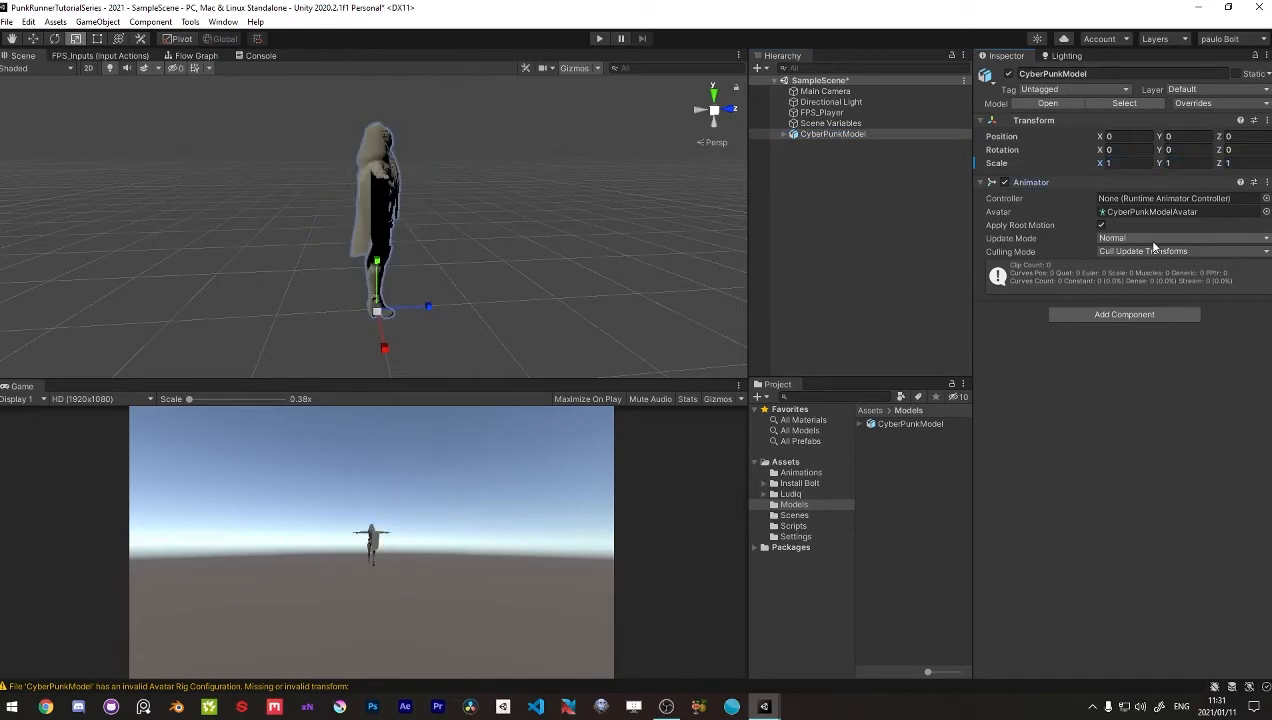
{"action": "left_click", "coordinate": [824, 113]}
{"action": "left_click_drag", "start_coordinate": [400, 205], "coordinate": [171, 216], "text": "alt"}
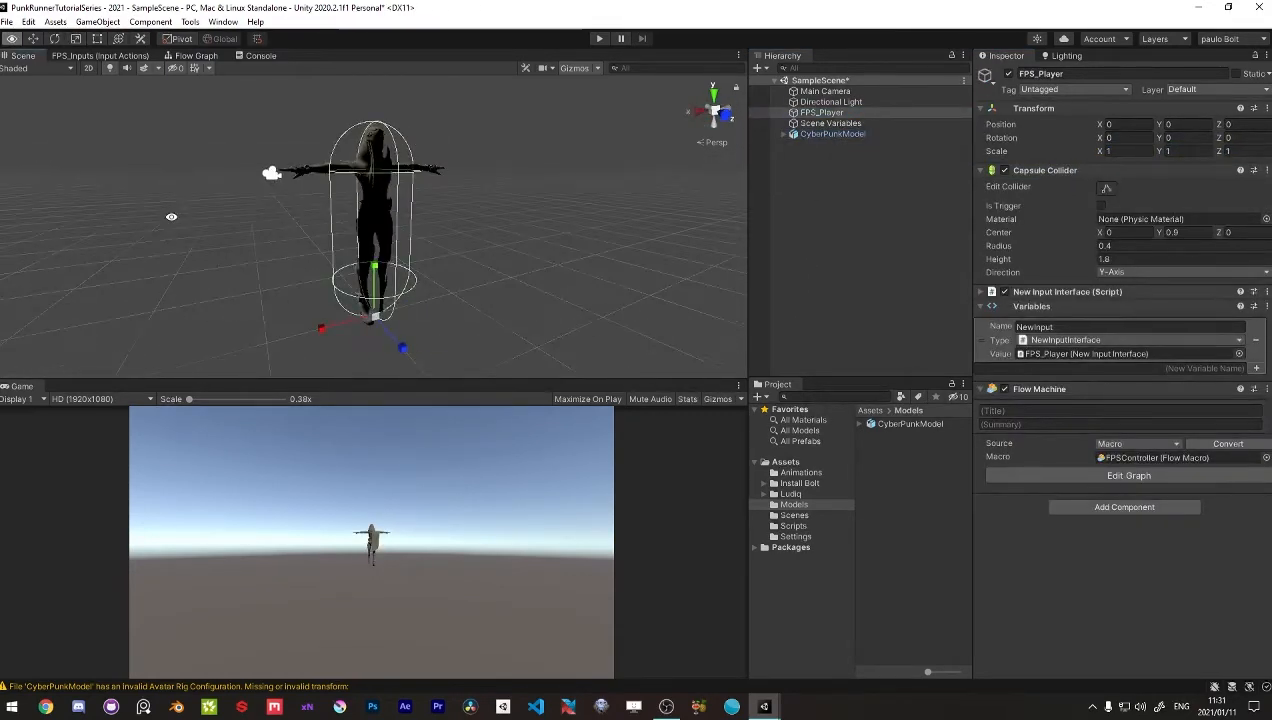
{"action": "left_click", "coordinate": [828, 228]}
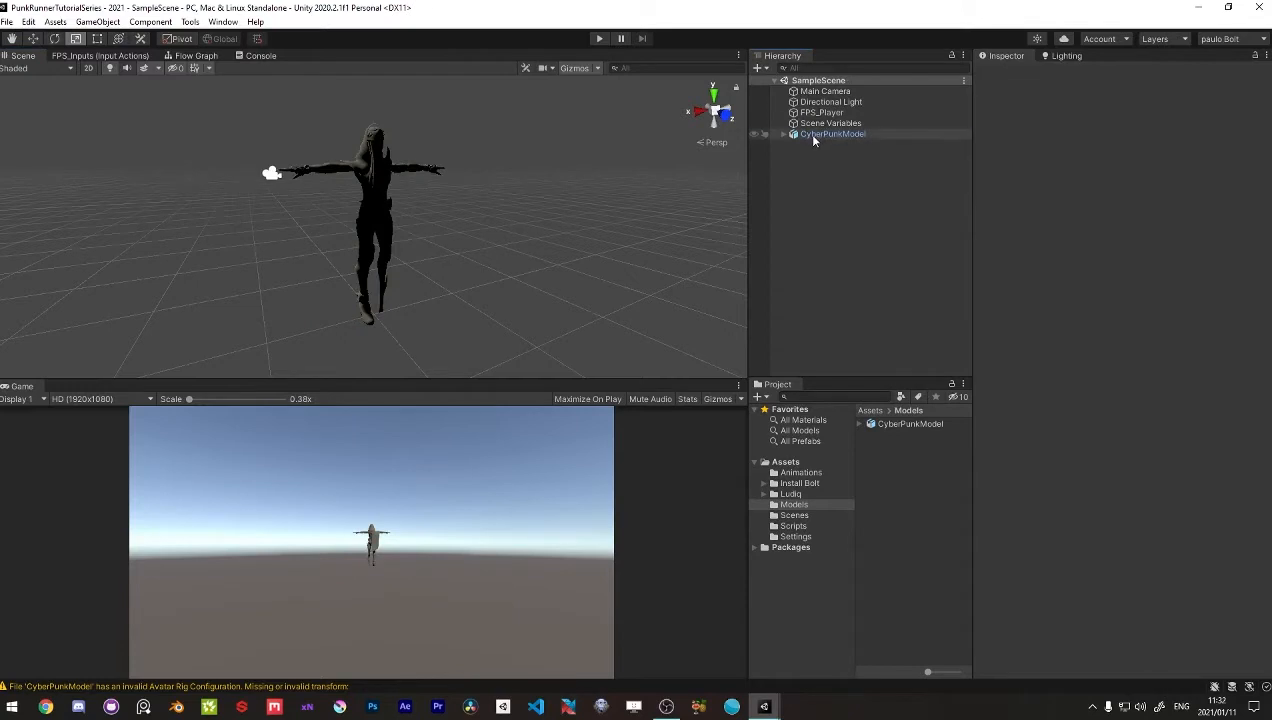
Step: Make CyberPunkModel a child of FPS_Player and check how the model fits the capsule collider
{"action": "left_click_drag", "start_coordinate": [813, 137], "coordinate": [828, 115]}
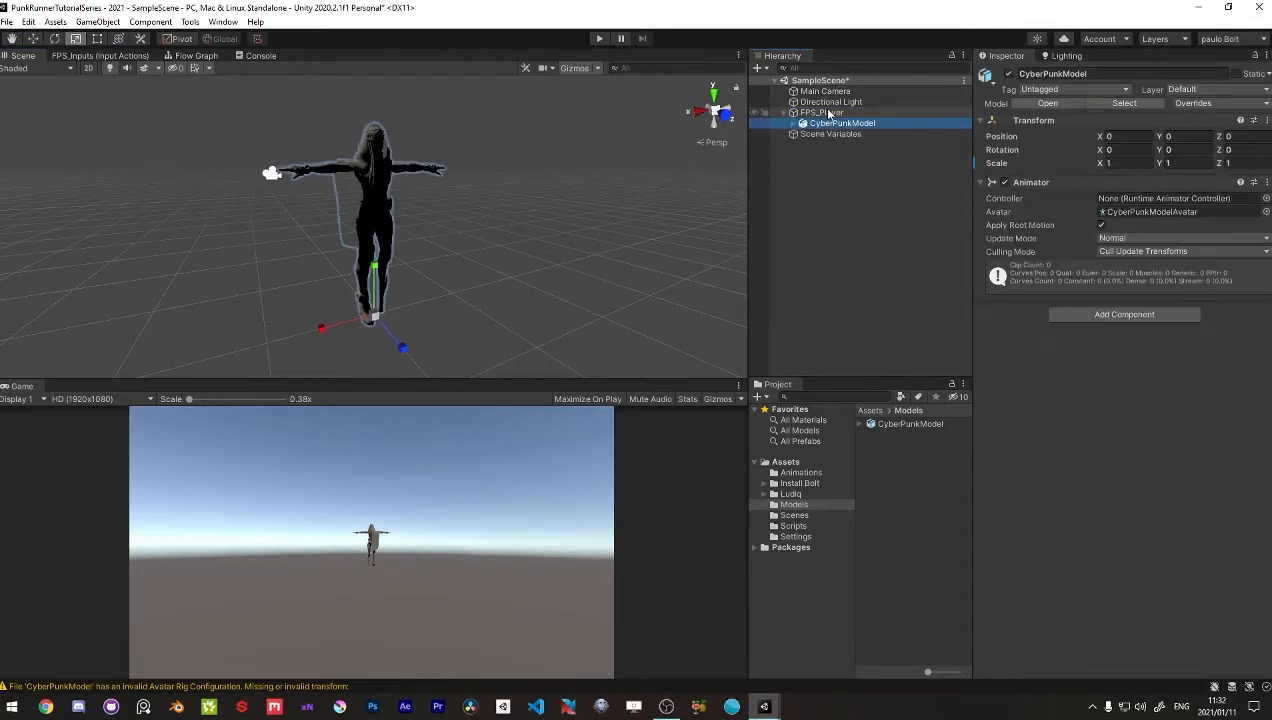
{"action": "left_click", "coordinate": [826, 113]}
{"action": "left_click_drag", "start_coordinate": [485, 170], "coordinate": [404, 243], "text": "alt"}
{"action": "left_click", "coordinate": [848, 236]}
{"action": "left_click", "coordinate": [822, 113]}
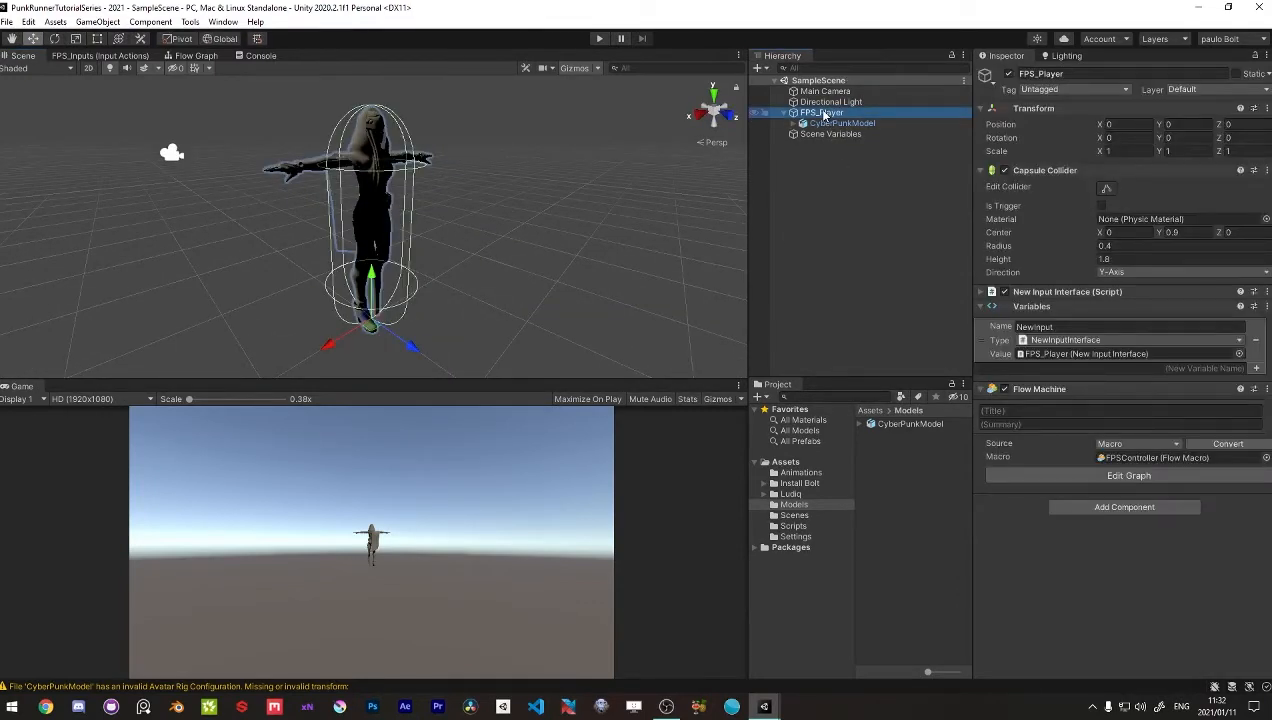
{"action": "left_click", "coordinate": [824, 123]}
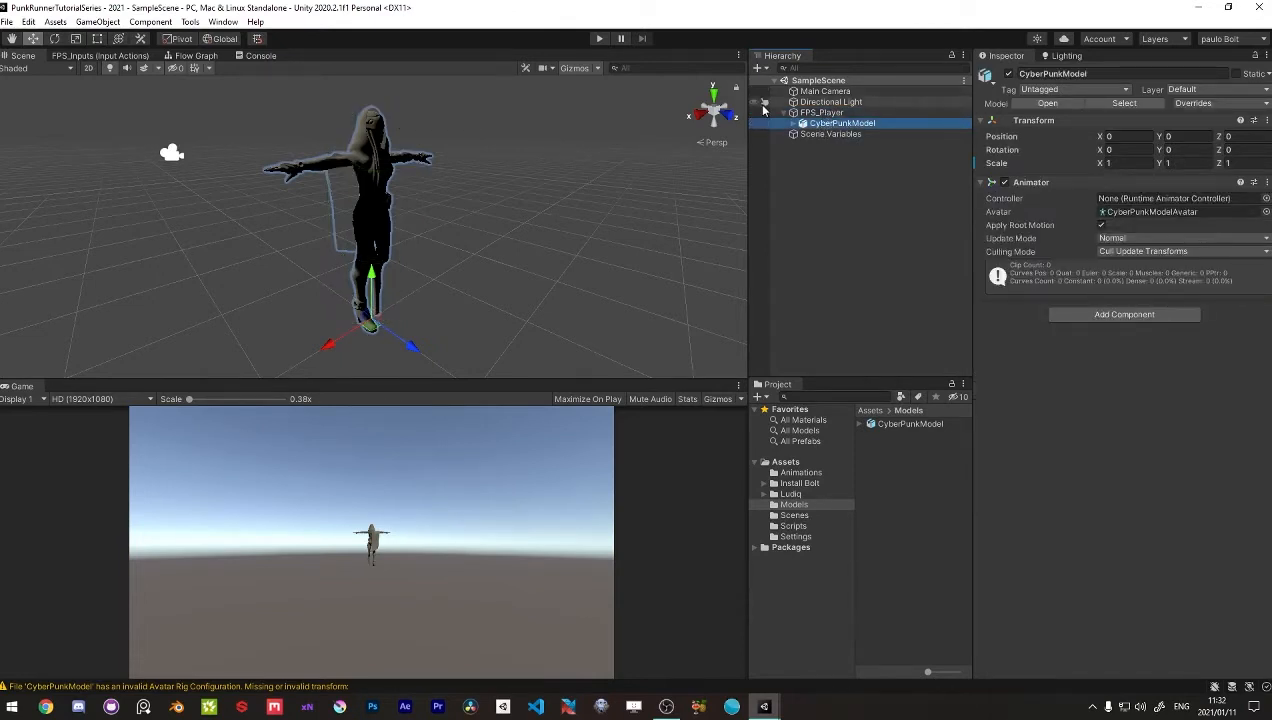
Step: Make Main Camera a child of FPS_Player
{"action": "left_click", "coordinate": [802, 175]}
{"action": "left_click", "coordinate": [816, 93]}
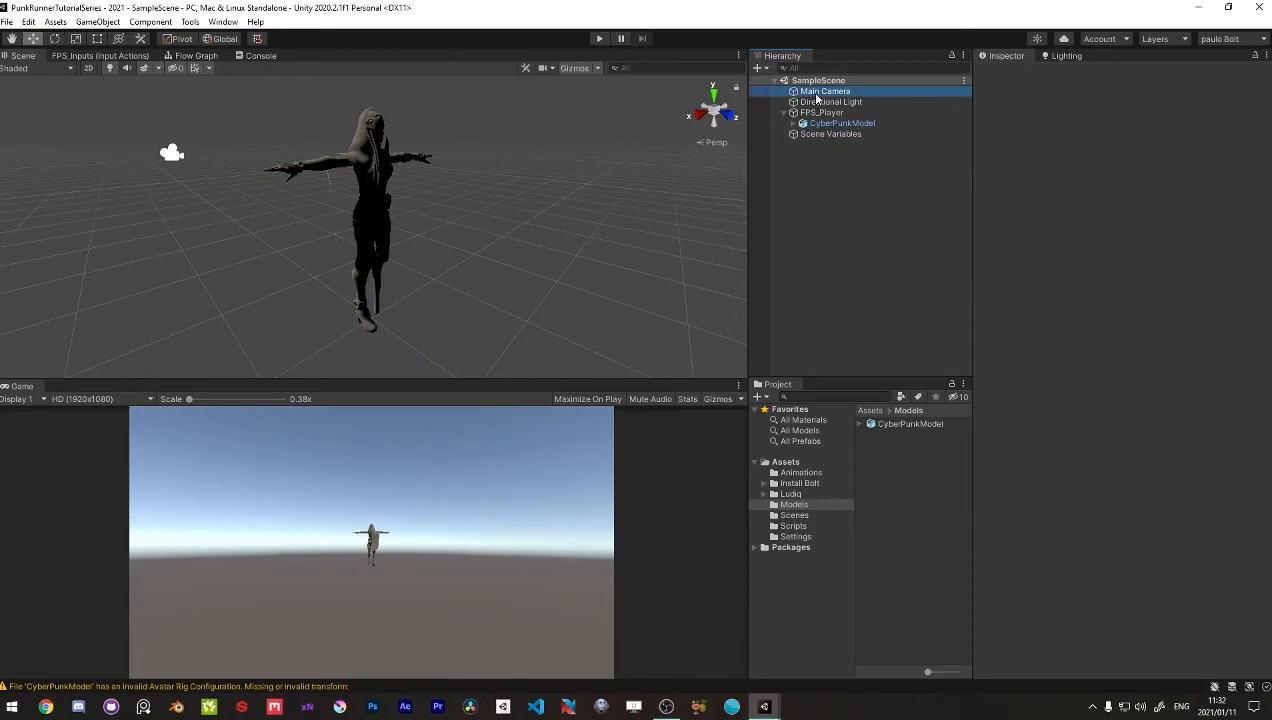
{"action": "left_click_drag", "start_coordinate": [816, 96], "coordinate": [816, 103]}
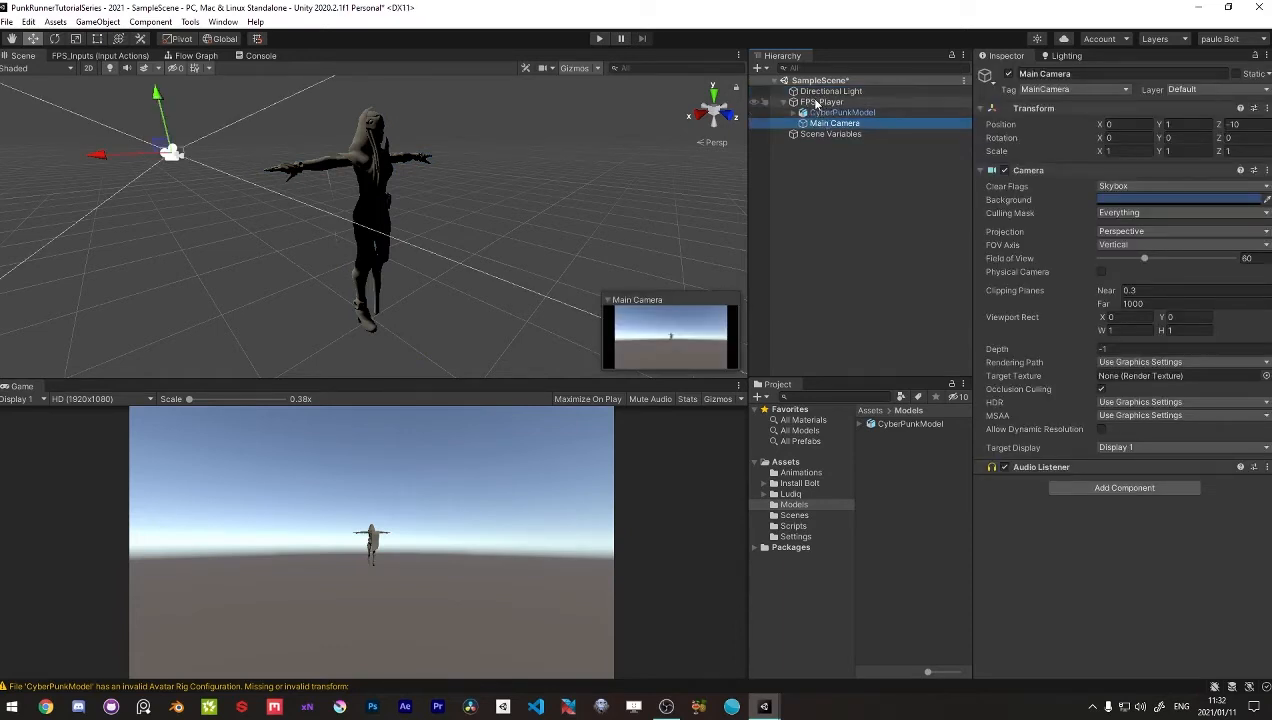
Step: Try resetting Main Camera's transform and setting its field of view to 80, and undo both changes
{"action": "right_click", "coordinate": [1035, 110]}
{"action": "left_click", "coordinate": [1080, 120]}
{"action": "key", "text": "f"}
{"action": "left_click_drag", "start_coordinate": [324, 312], "coordinate": [488, 281], "text": "alt"}
{"action": "scroll", "coordinate": [423, 182], "scroll_direction": "up", "scroll_amount": 10}
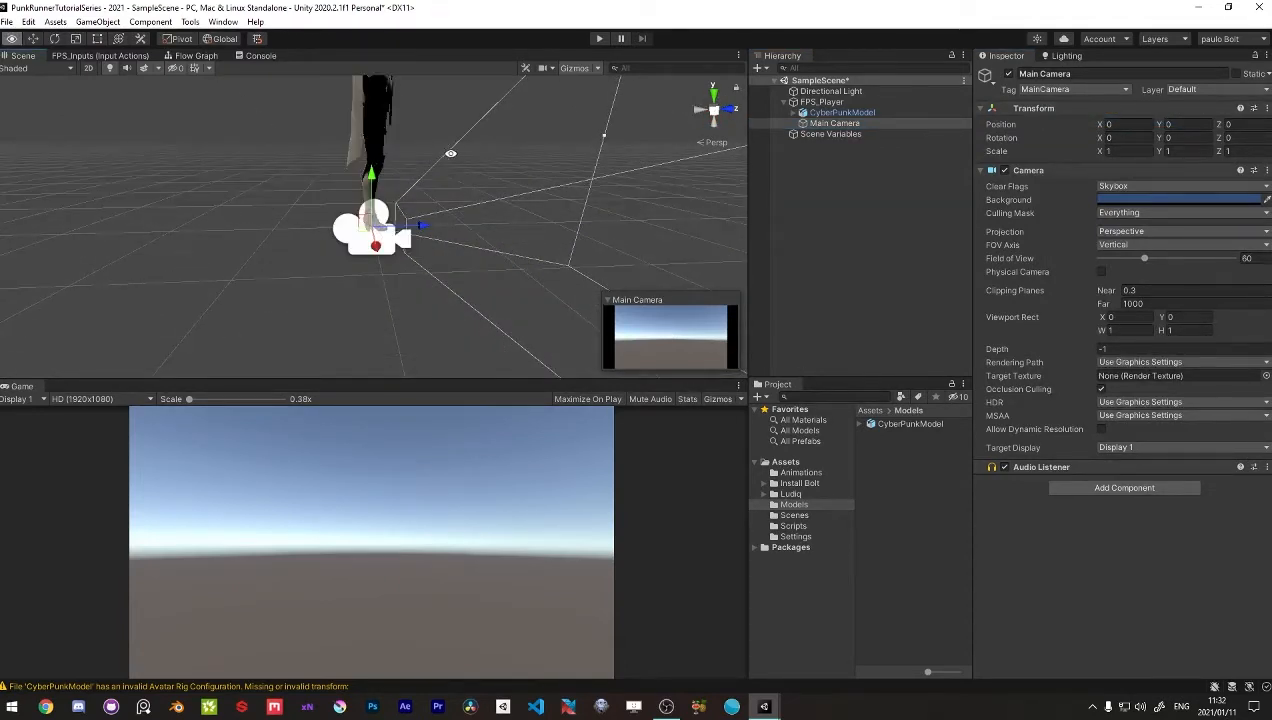
{"action": "middle_click_drag", "start_coordinate": [448, 149], "coordinate": [439, 183]}
{"action": "left_click", "coordinate": [1246, 258]}
{"action": "type", "text": "80"}
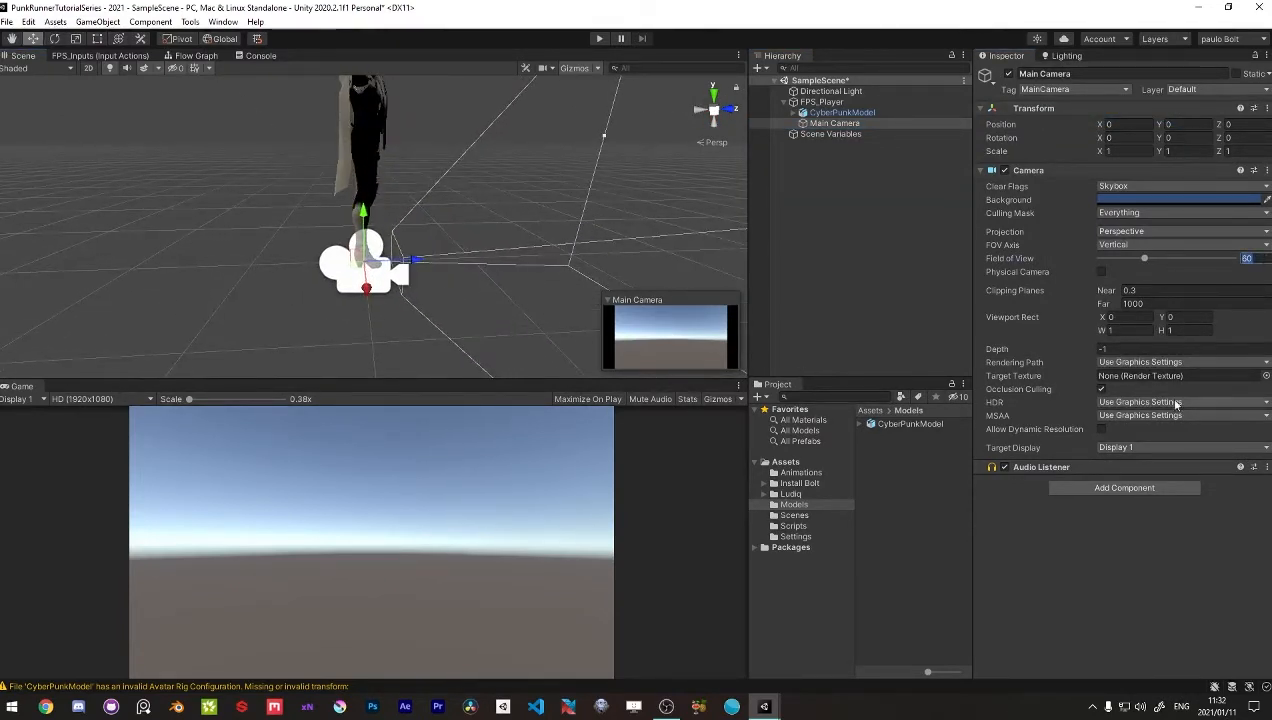
{"action": "key", "text": "Return"}
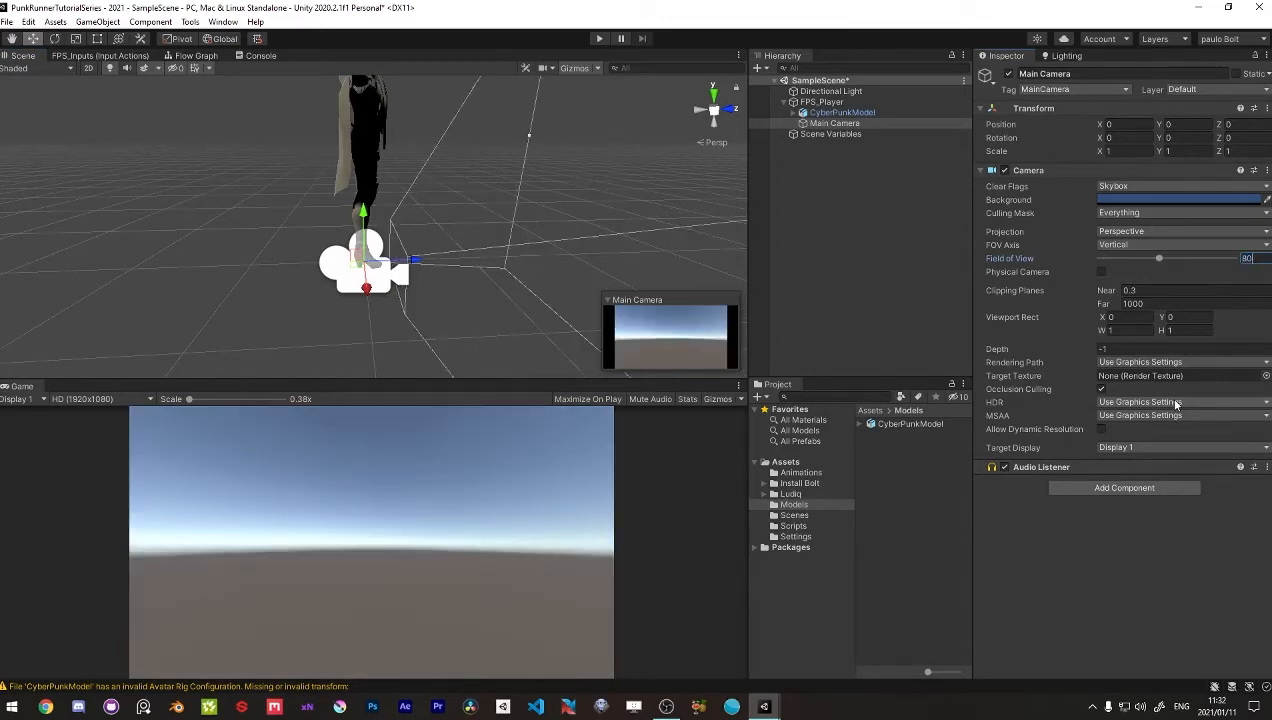
{"action": "key", "text": "ctrl+z"}
{"action": "key", "text": "ctrl+z"}
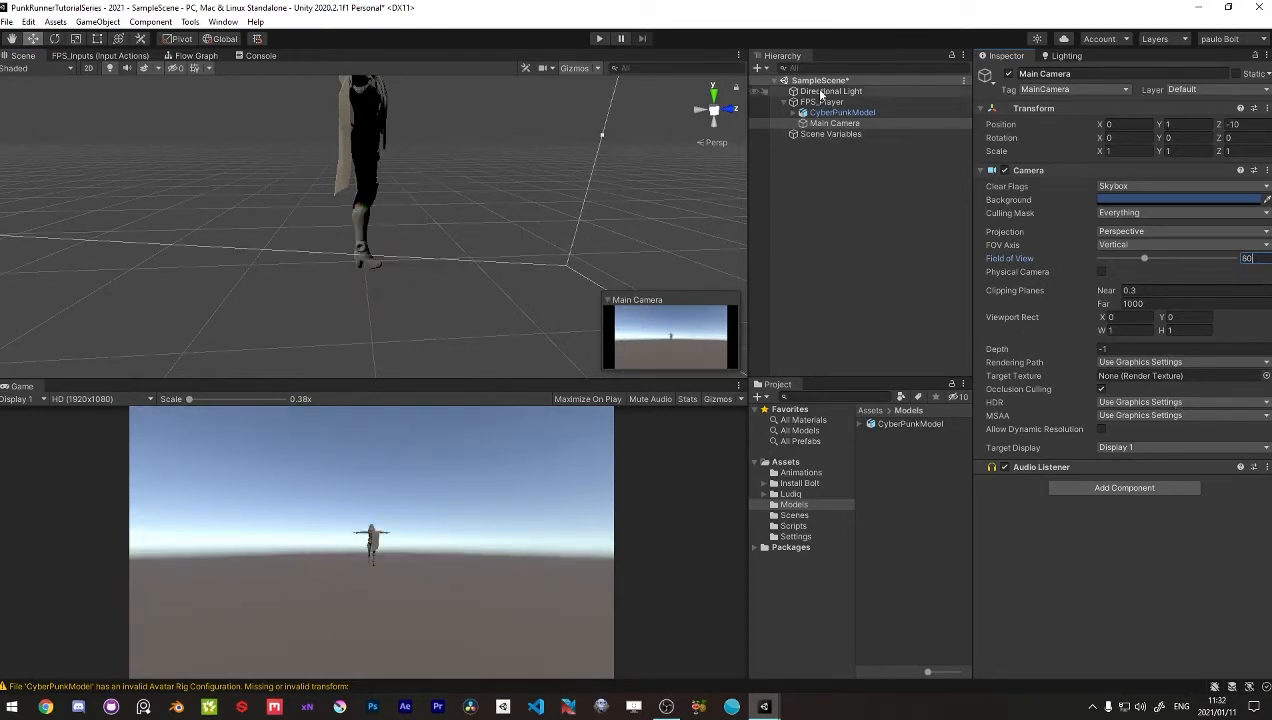
Step: Rename Main Camera as FPS_Camera and save the scene
{"action": "left_click", "coordinate": [816, 123]}
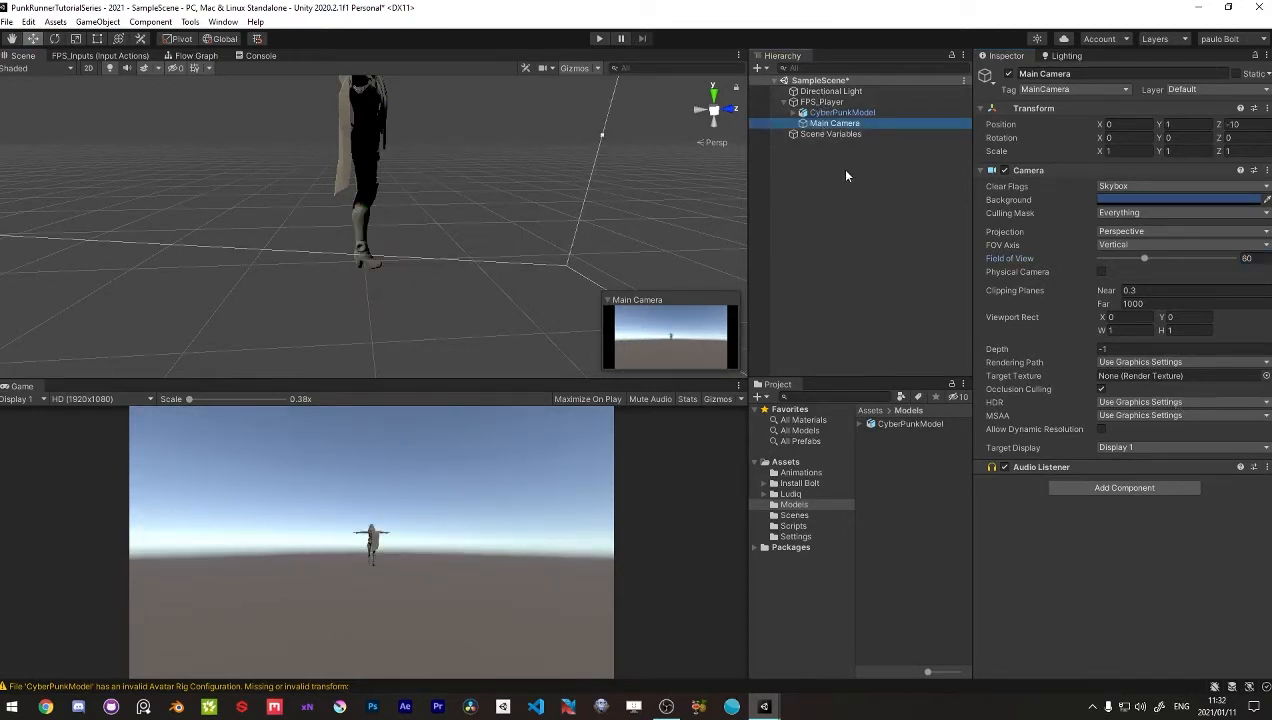
{"action": "key", "text": "F2"}
{"action": "type", "text": "FPS_Camera"}
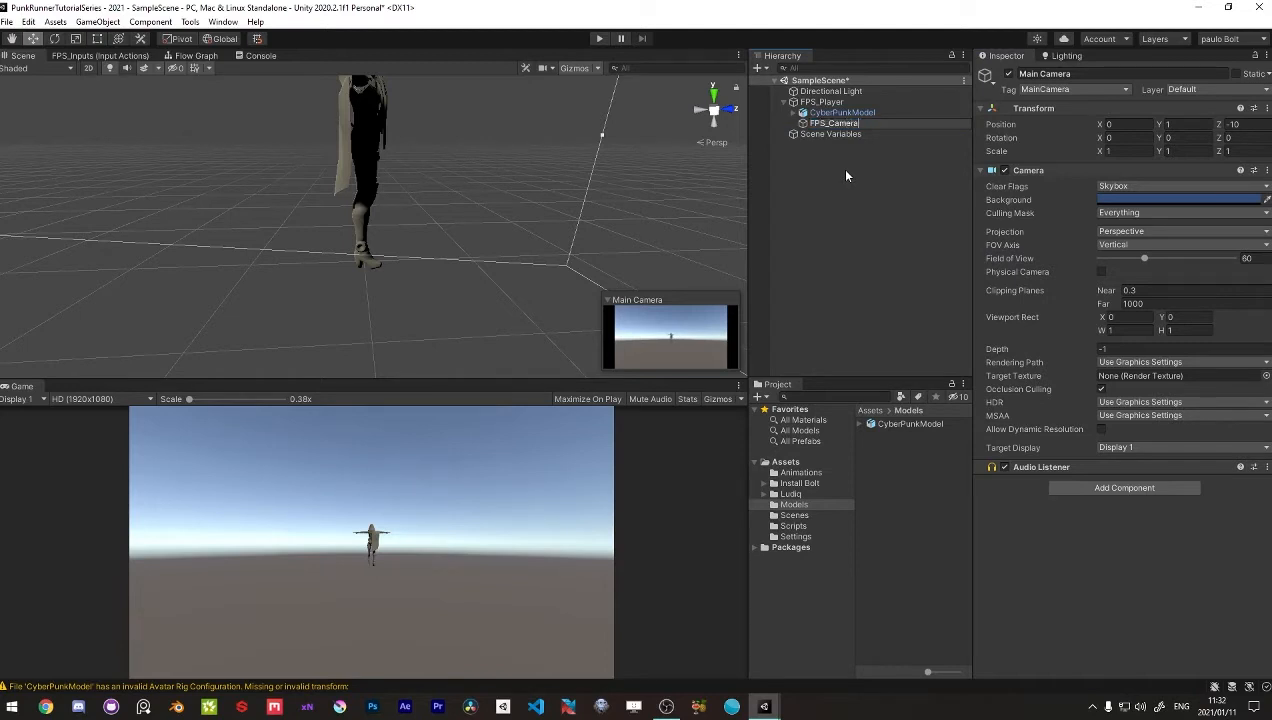
{"action": "key", "text": "Return"}
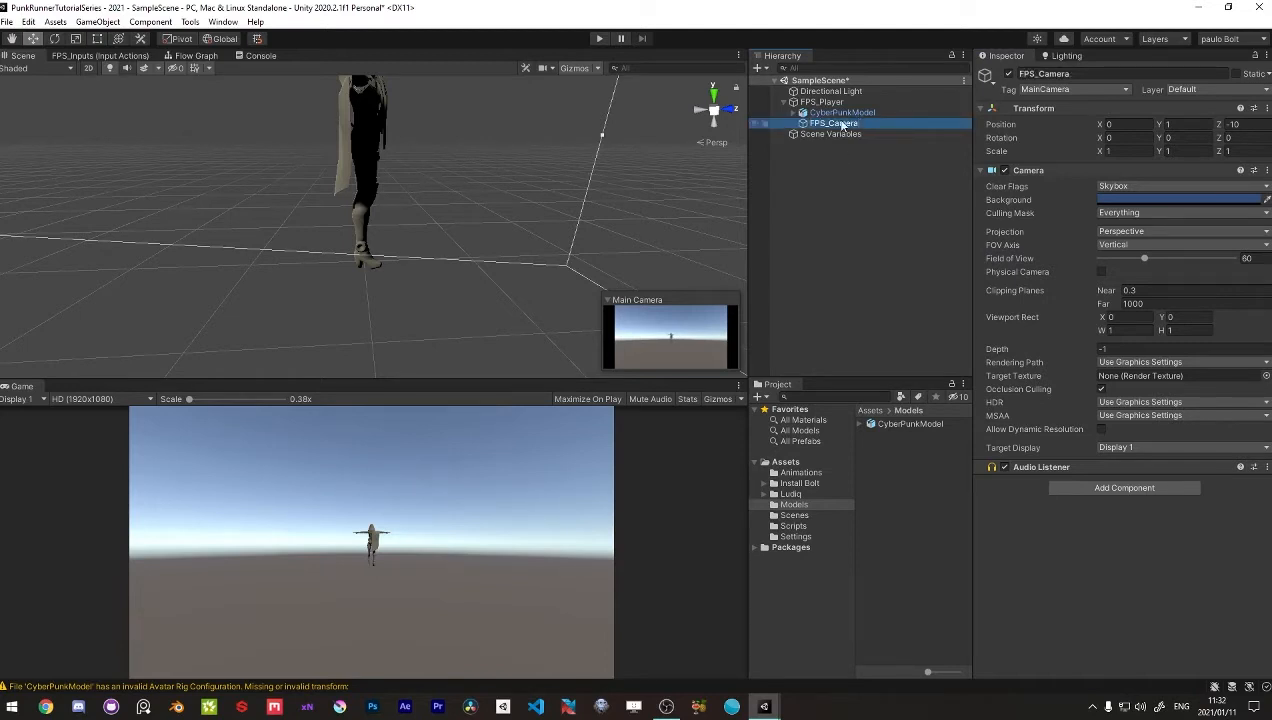
{"action": "key", "text": "ctrl+s"}
Step: Reset FPS_Camera's transform and raise the camera to the model's head, at a Y position of about 1.61
{"action": "right_click", "coordinate": [1050, 109]}
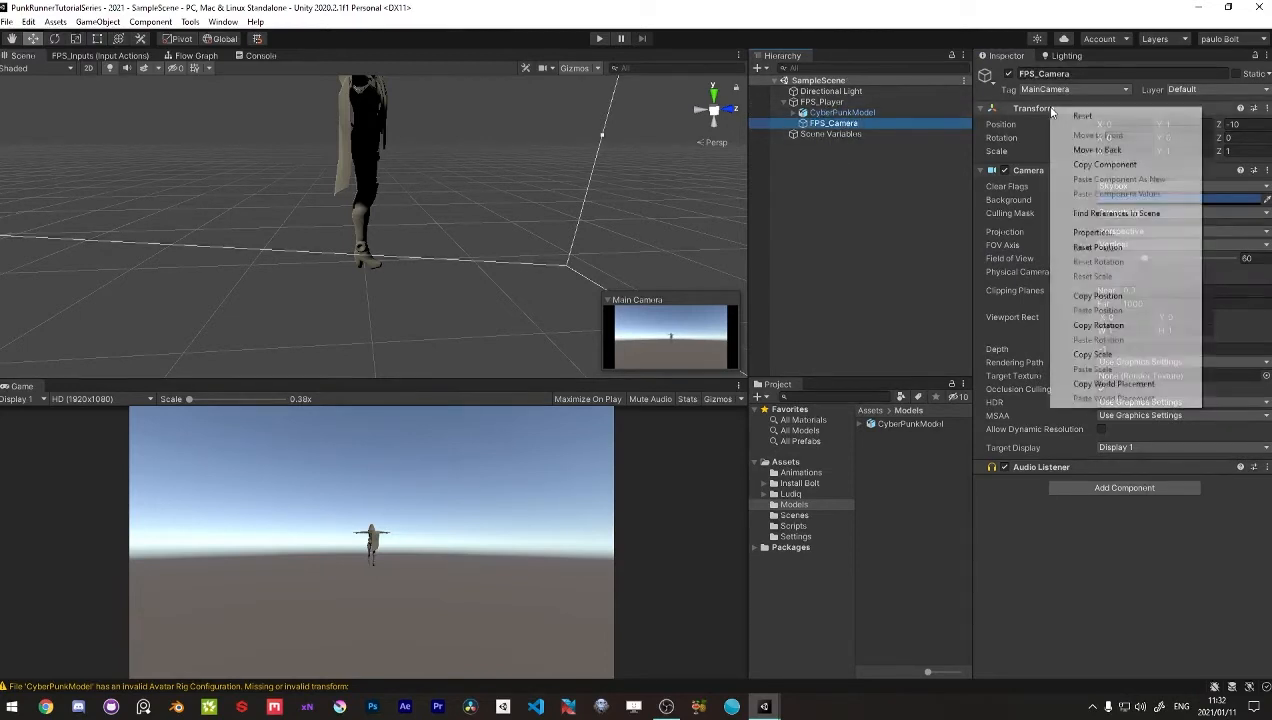
{"action": "left_click", "coordinate": [1058, 116]}
{"action": "left_click_drag", "start_coordinate": [371, 187], "coordinate": [380, 94], "text": "alt"}
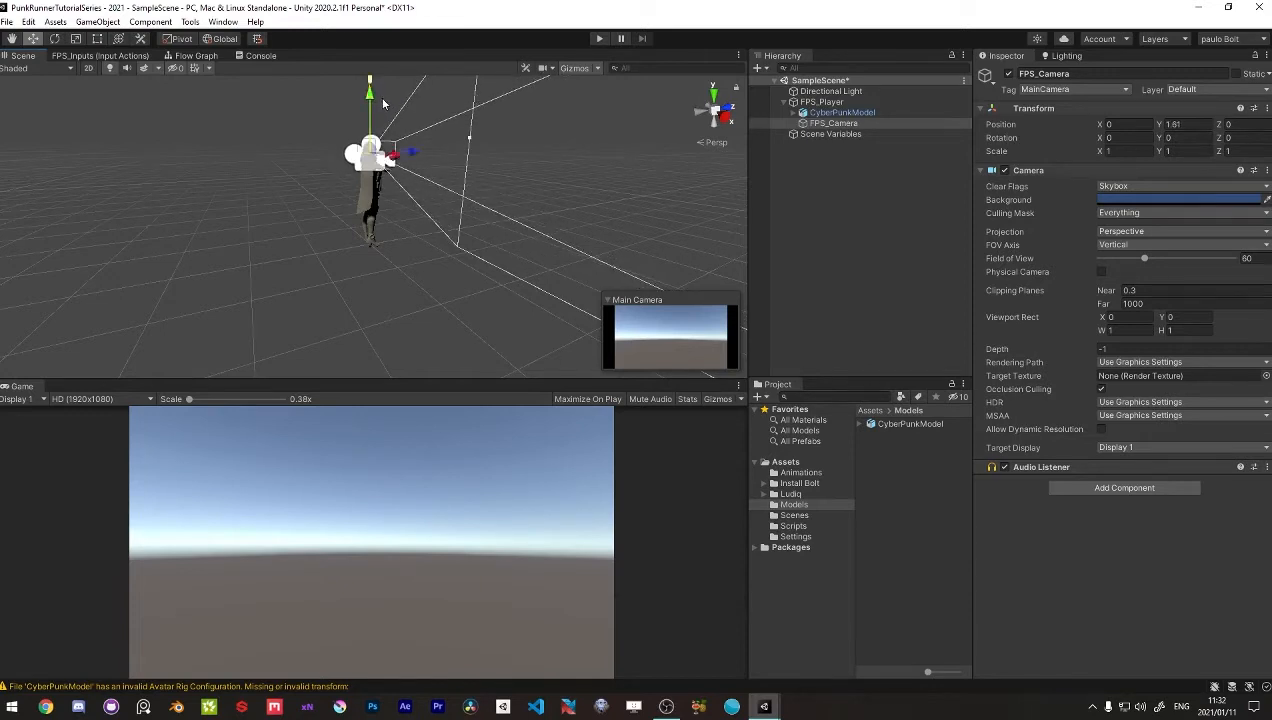
Step: Shrink the 3D gizmo icons in the scene view while viewing FPS_Camera and the model's head from the right
{"action": "key", "text": "f"}
{"action": "left_click", "coordinate": [729, 122]}
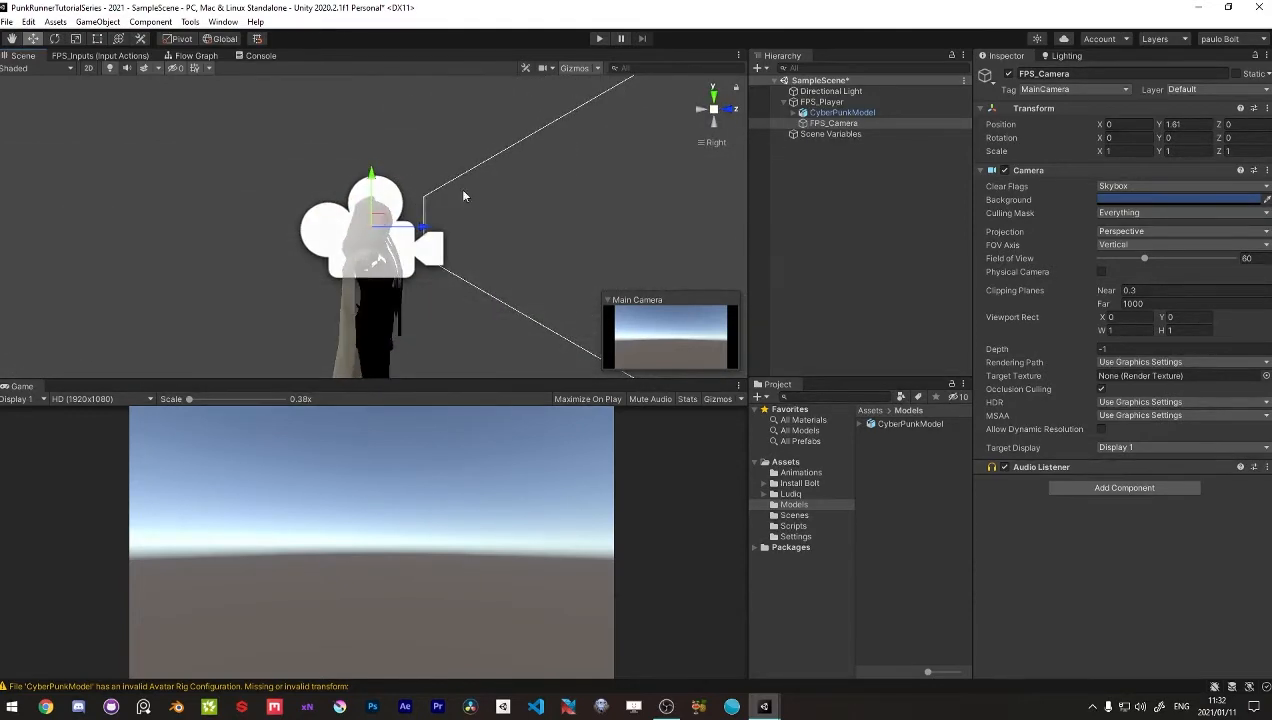
{"action": "scroll", "coordinate": [390, 225], "scroll_direction": "up", "scroll_amount": 5}
{"action": "scroll", "coordinate": [389, 226], "scroll_direction": "down", "scroll_amount": 3}
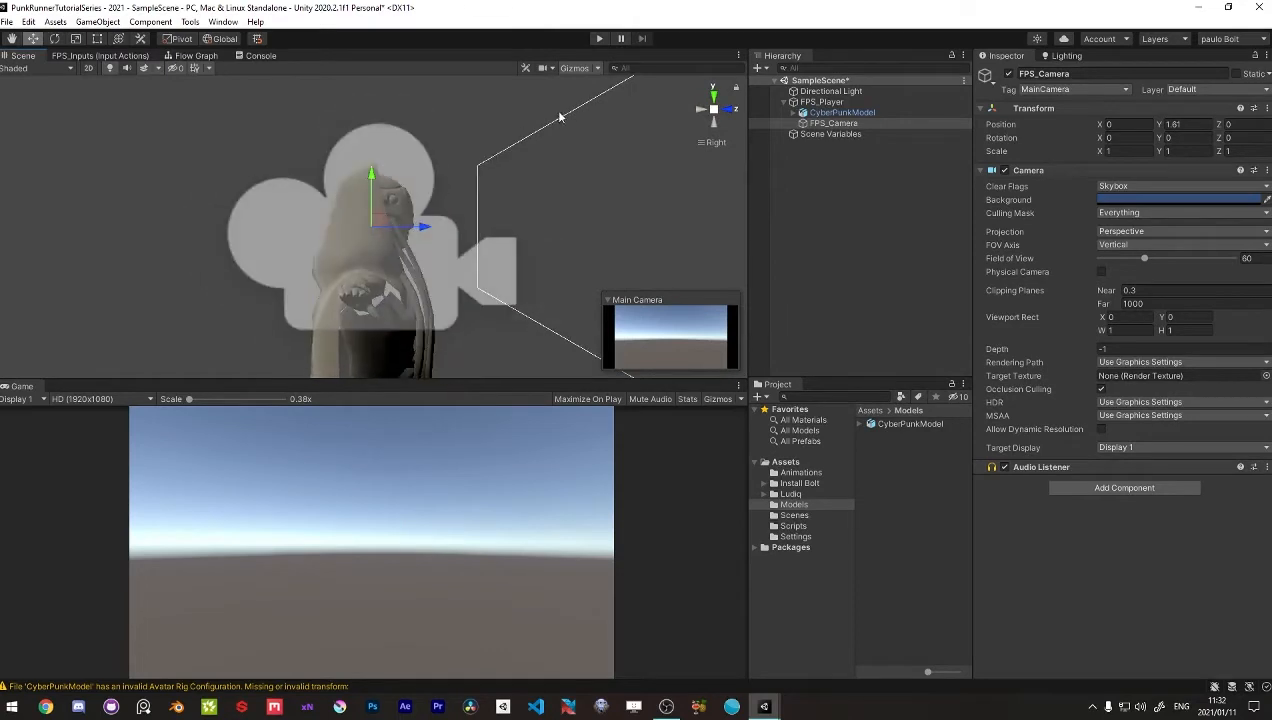
{"action": "left_click", "coordinate": [597, 68]}
{"action": "left_click", "coordinate": [973, 250]}
{"action": "scroll", "coordinate": [408, 213], "scroll_direction": "up", "scroll_amount": 12}
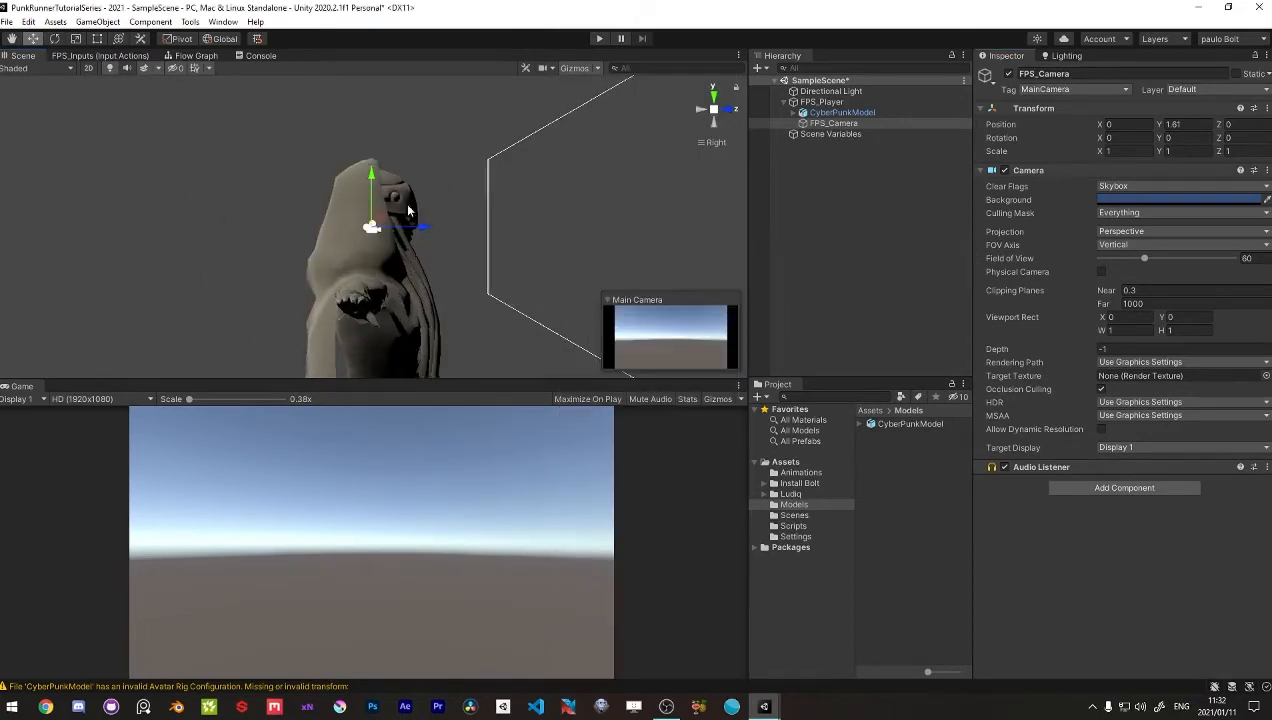
Step: Move FPS_Camera up and forward to the model's face, at about Y 1.642 and Z 0.048
{"action": "left_click_drag", "start_coordinate": [380, 224], "coordinate": [418, 201]}
{"action": "scroll", "coordinate": [413, 205], "scroll_direction": "down", "scroll_amount": 5}
{"action": "scroll", "coordinate": [413, 205], "scroll_direction": "down", "scroll_amount": 3}
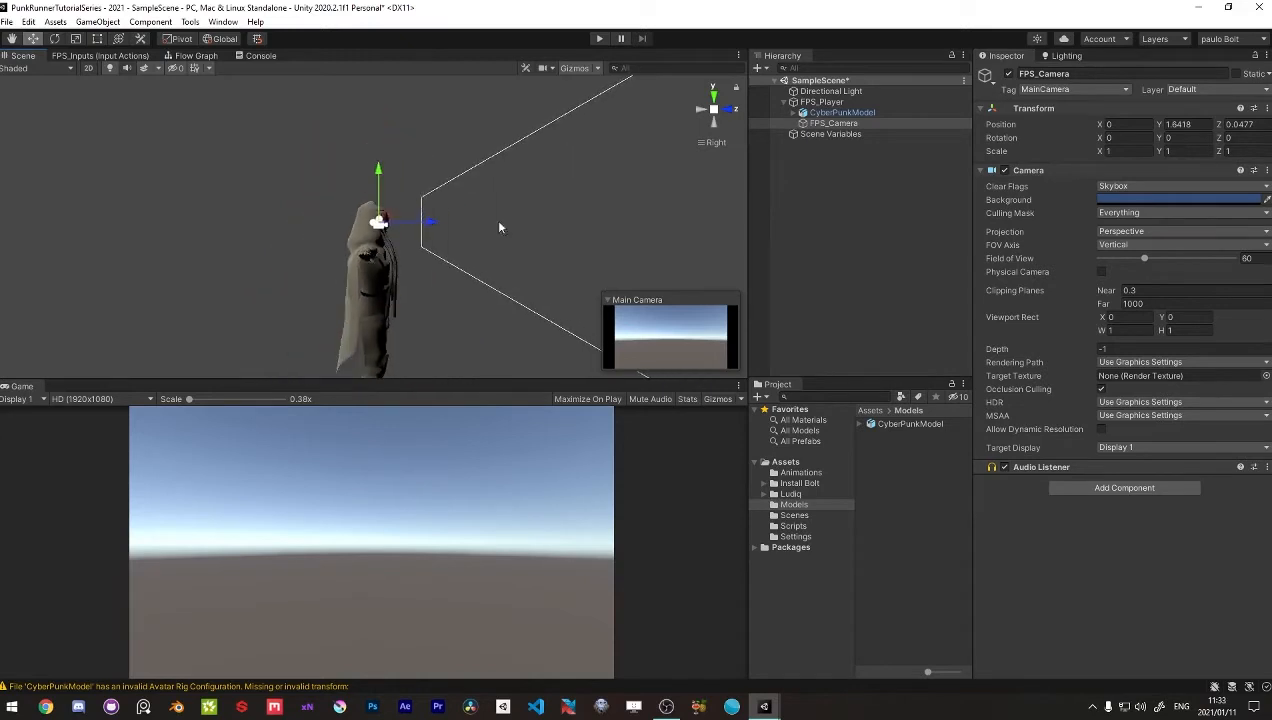
{"action": "left_click", "coordinate": [841, 178]}
Step: Collapse FPS_Player's children and examine the model, camera and capsule collider in perspective from several angles
{"action": "left_click", "coordinate": [782, 102]}
{"action": "left_click", "coordinate": [812, 103]}
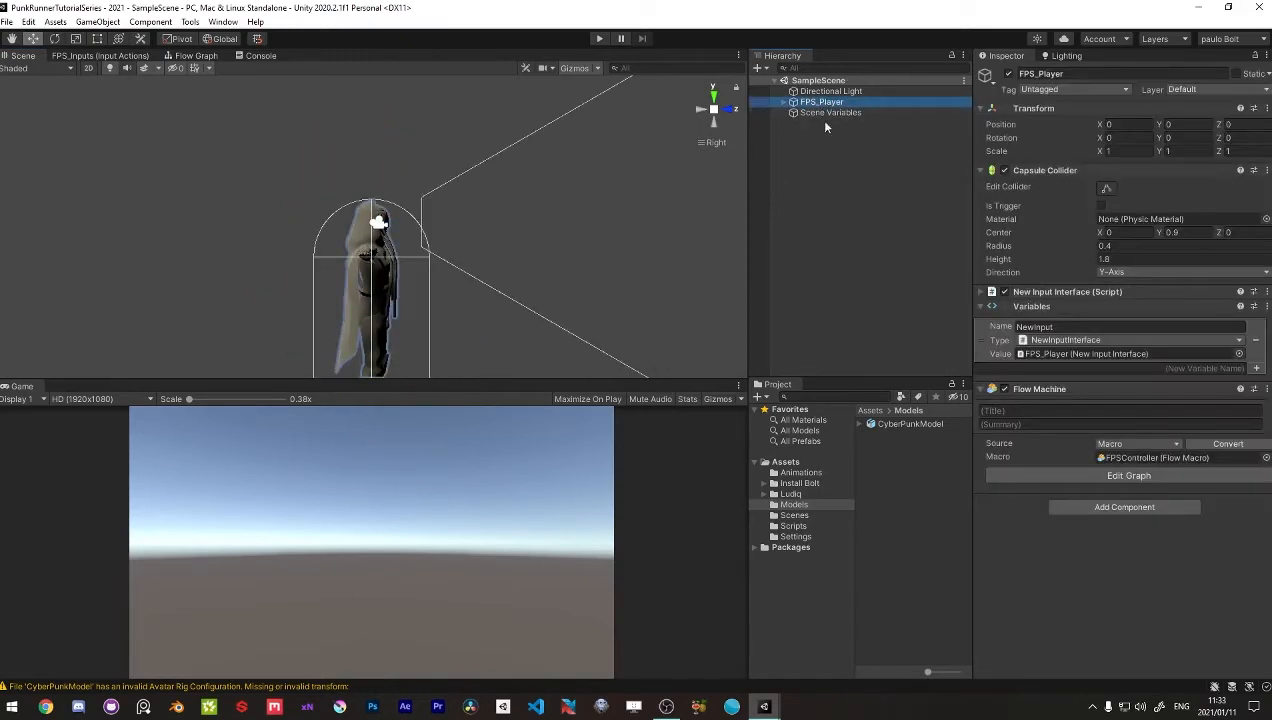
{"action": "left_click", "coordinate": [714, 110]}
{"action": "left_click_drag", "start_coordinate": [468, 250], "coordinate": [653, 289], "text": "alt"}
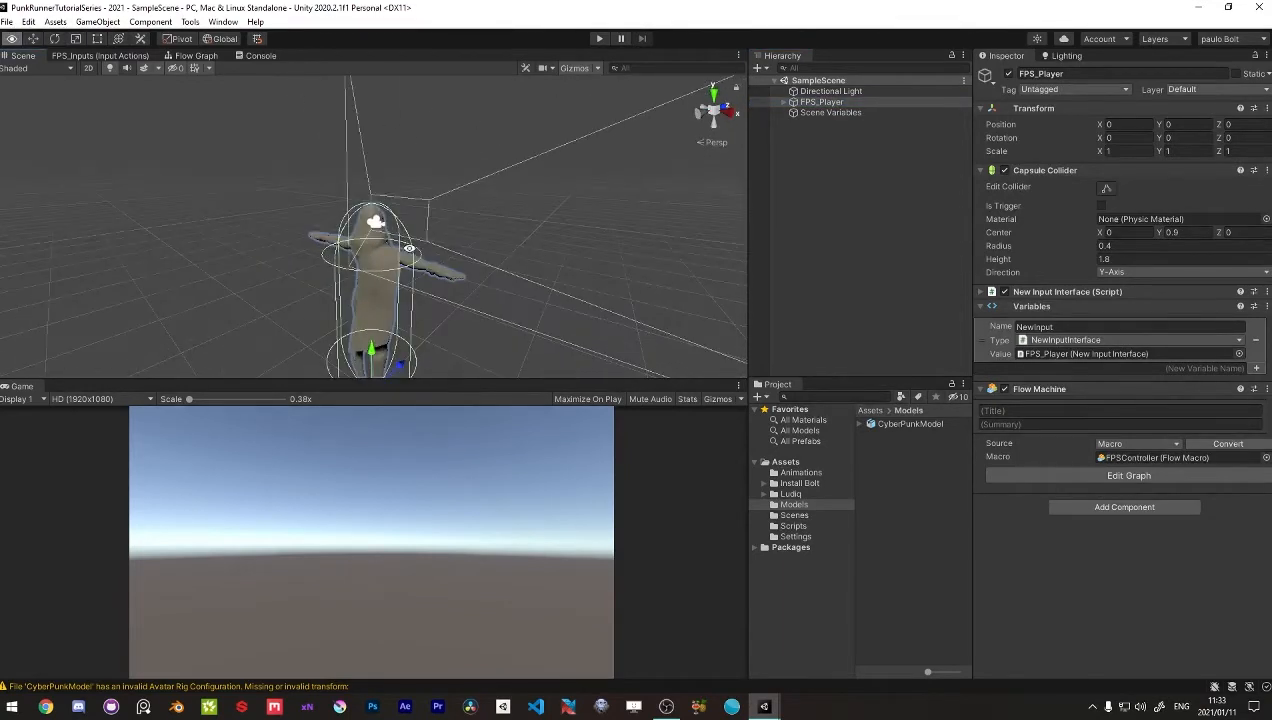
{"action": "left_click_drag", "start_coordinate": [409, 247], "coordinate": [437, 316], "text": "alt"}
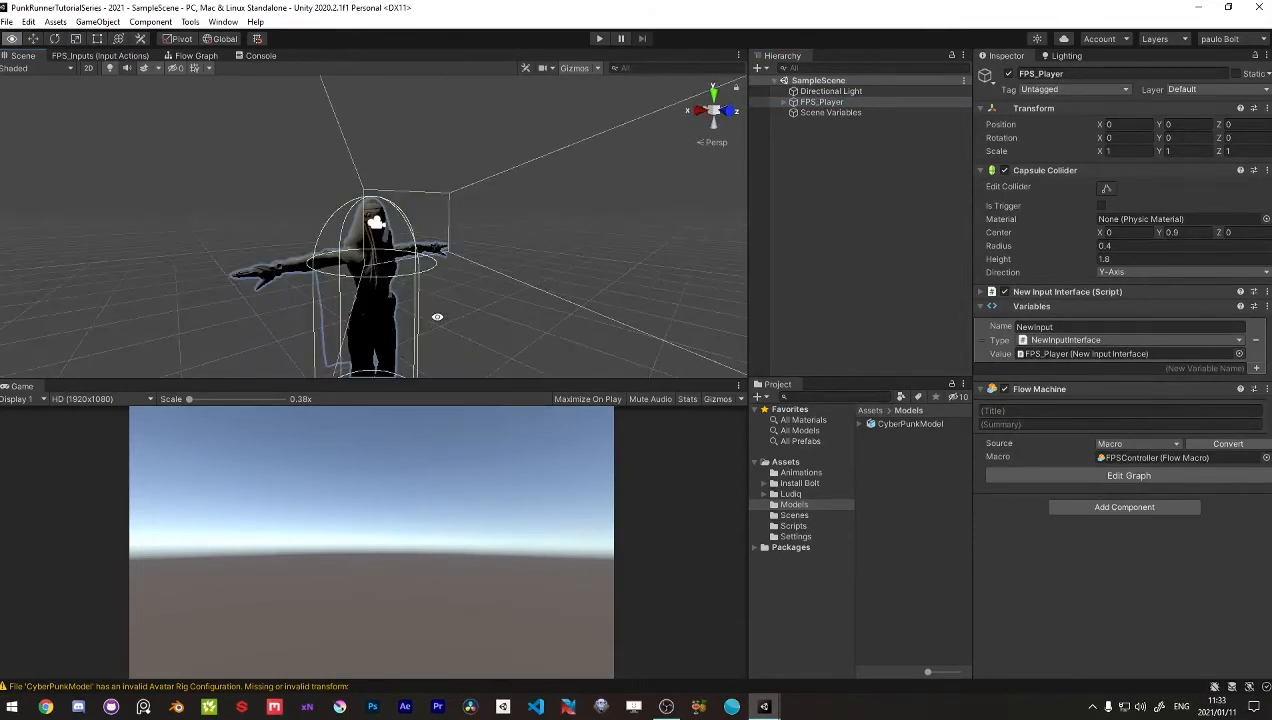
Step: Generate the scene's lighting with the Default-Skybox environment, check the model's shading, and save the scene
{"action": "left_click", "coordinate": [1049, 58]}
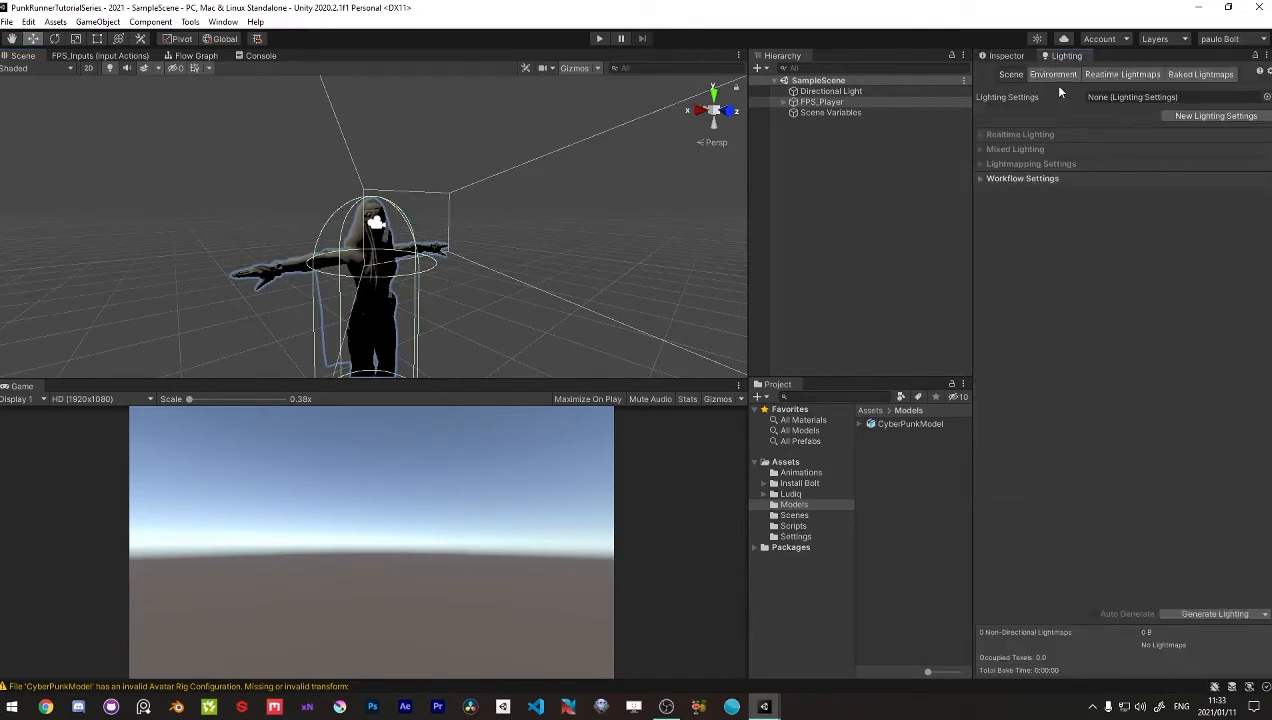
{"action": "left_click", "coordinate": [1055, 75]}
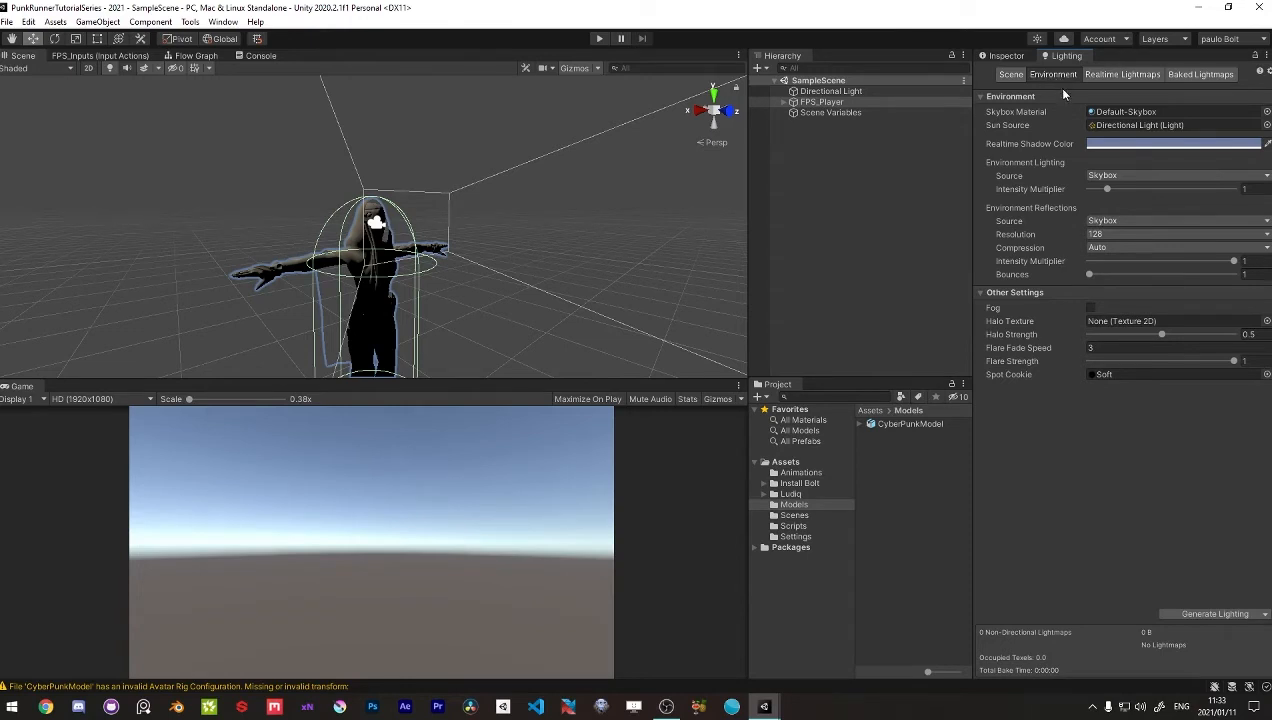
{"action": "left_click", "coordinate": [1231, 615]}
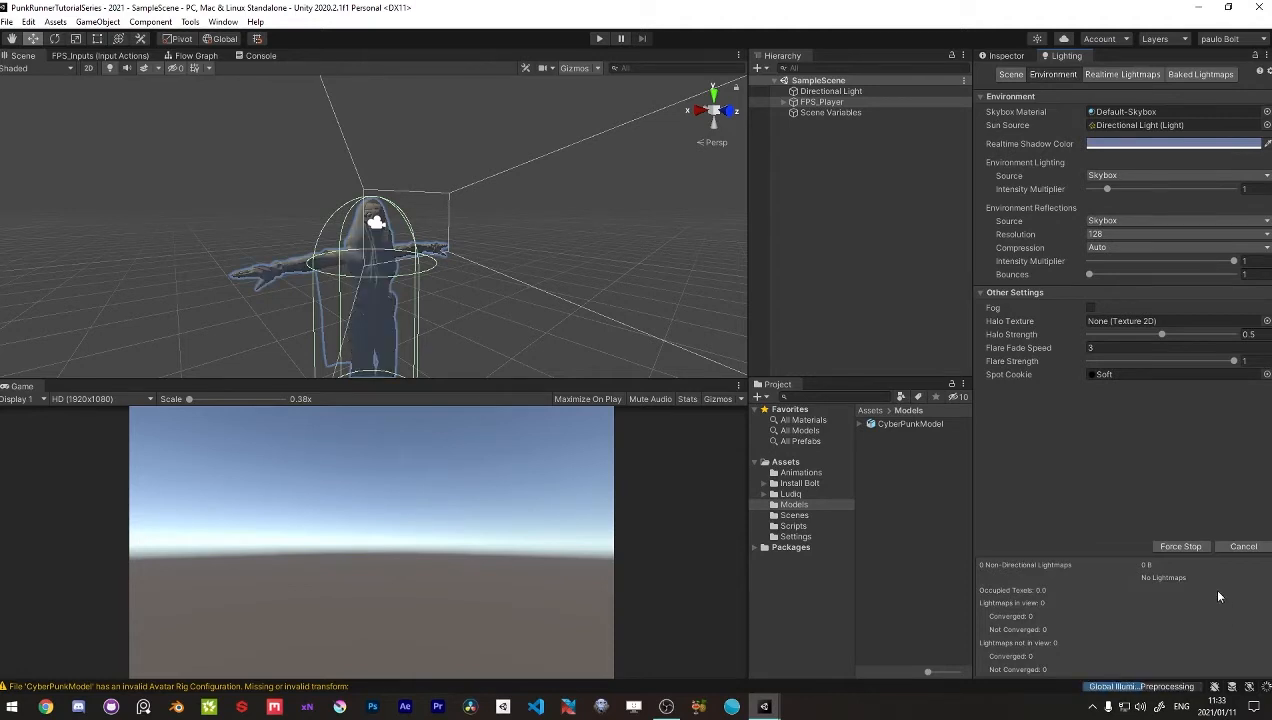
{"action": "left_click_drag", "start_coordinate": [450, 273], "coordinate": [434, 241], "text": "alt"}
{"action": "middle_click_drag", "start_coordinate": [423, 247], "coordinate": [429, 179]}
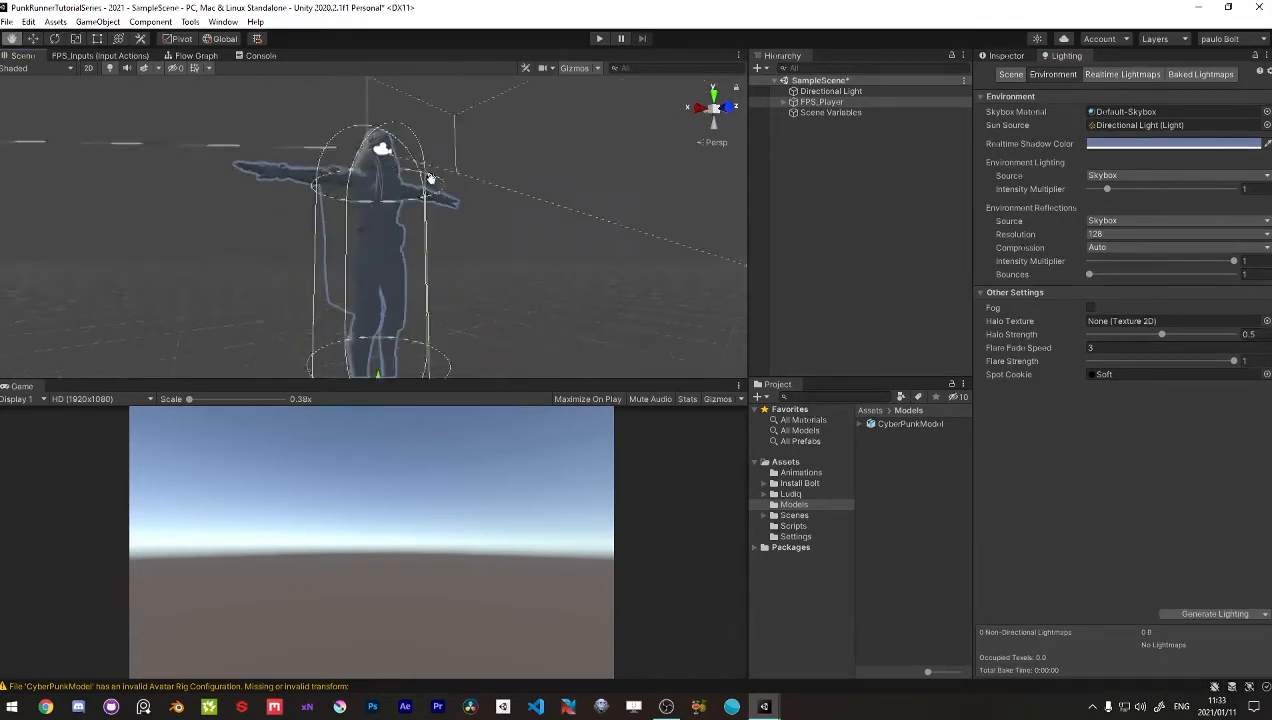
{"action": "right_click_drag", "start_coordinate": [429, 179], "coordinate": [700, 417], "text": "alt"}
{"action": "mouse_move", "coordinate": [460, 262]}
{"action": "left_mouse_down", "text": "alt"}
{"action": "mouse_move", "coordinate": [410, 248]}
{"action": "mouse_move", "coordinate": [446, 264]}
{"action": "left_mouse_up", "text": "alt"}
{"action": "scroll", "coordinate": [514, 301], "scroll_direction": "down", "scroll_amount": 15}
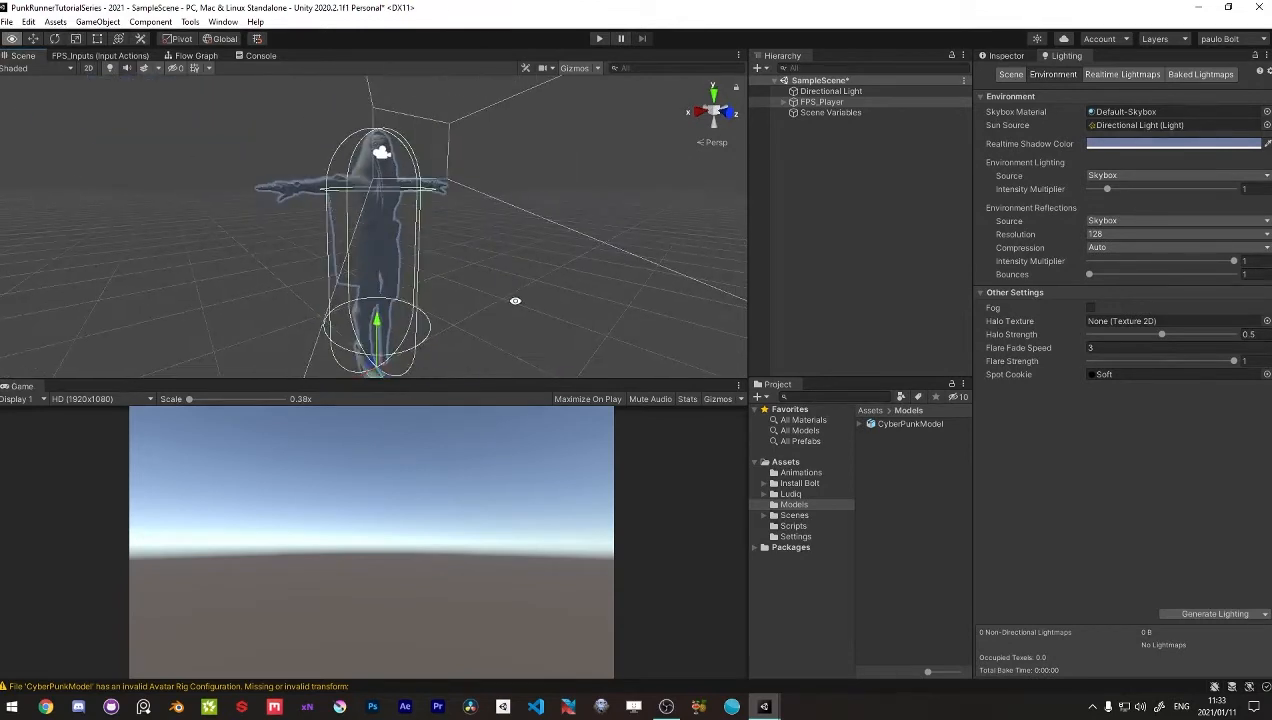
{"action": "left_click", "coordinate": [809, 266]}
{"action": "key", "text": "ctrl+s"}
Step: Add a 3D plane to the scene and reset its transform to the origin
{"action": "right_click", "coordinate": [840, 156]}
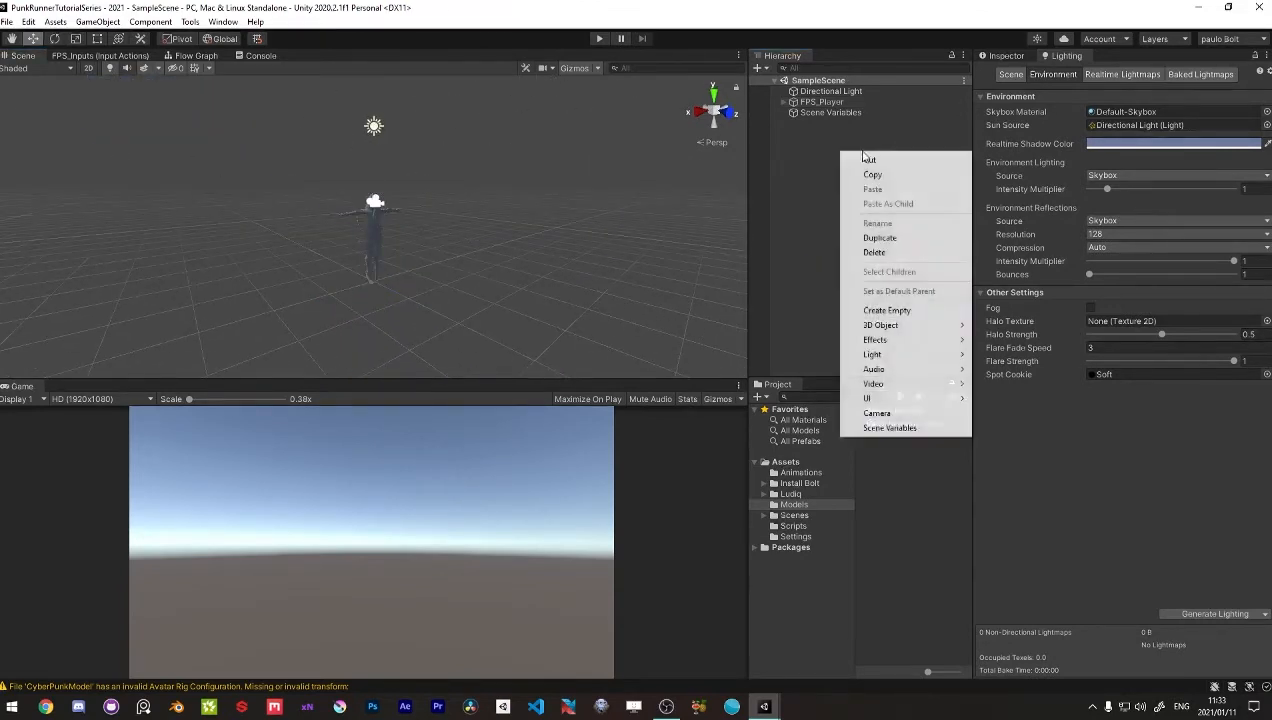
{"action": "mouse_move", "coordinate": [908, 327]}
{"action": "left_click", "coordinate": [1002, 383]}
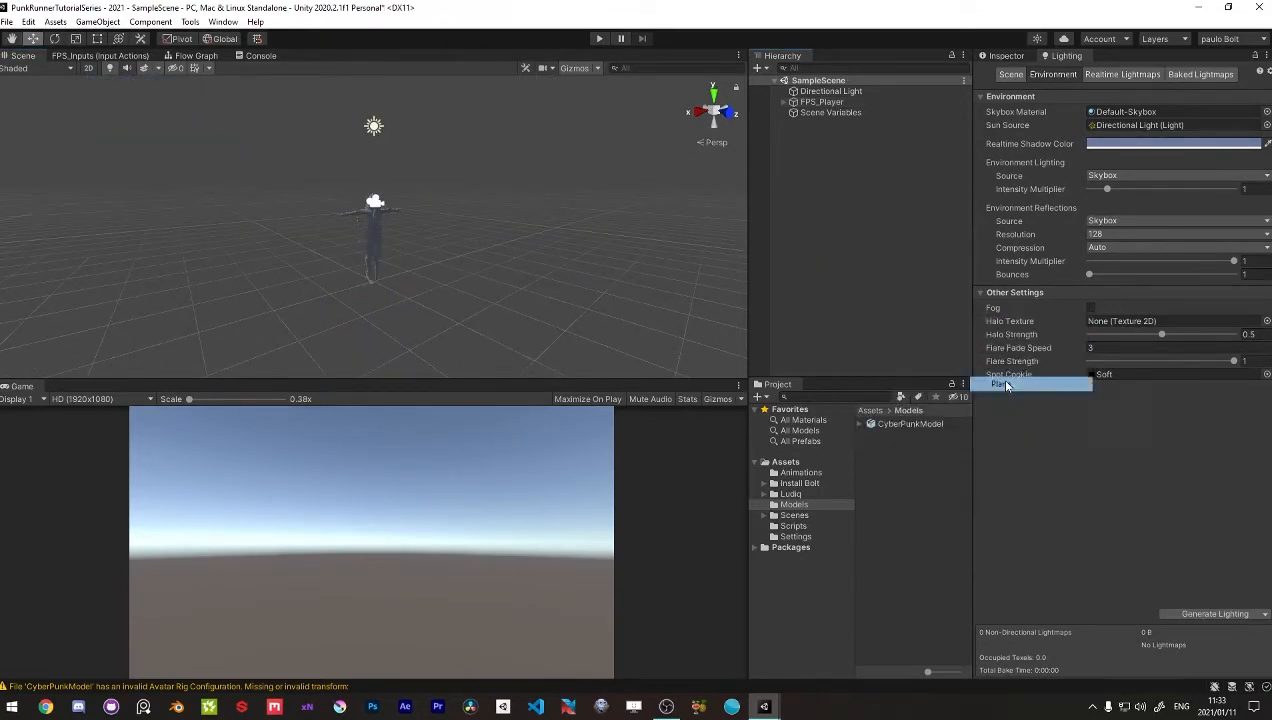
{"action": "left_click", "coordinate": [1006, 55]}
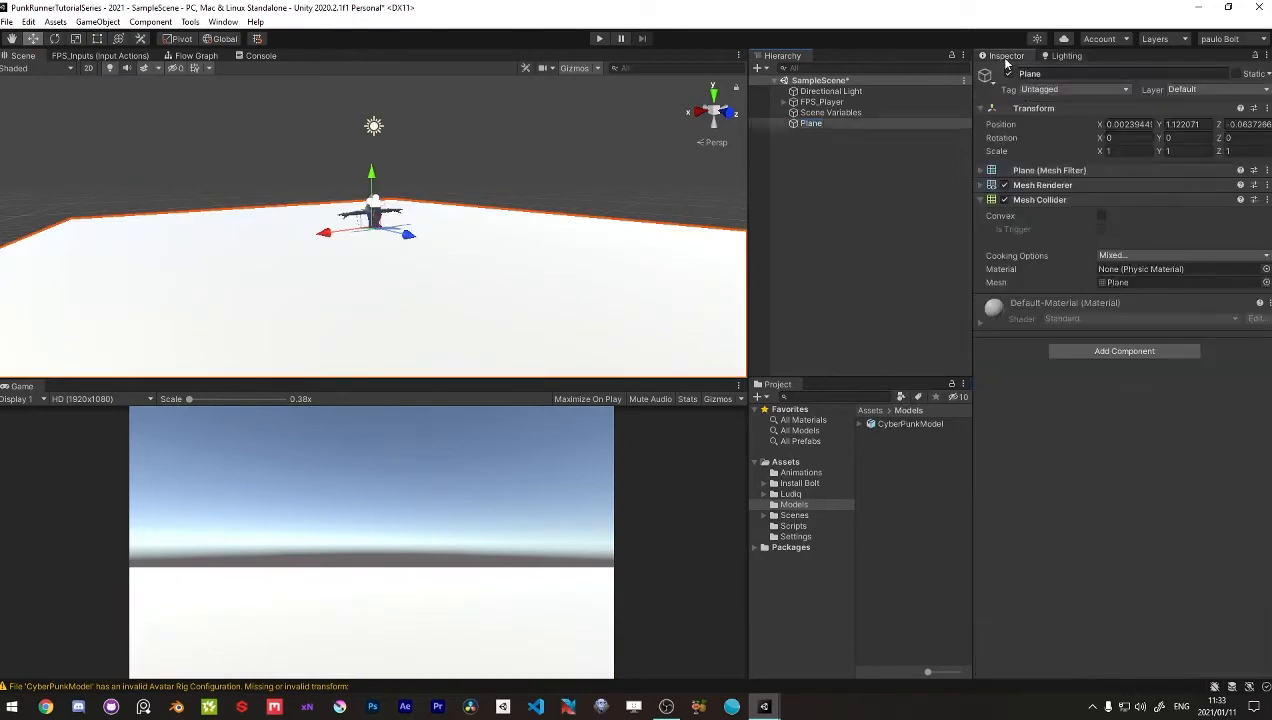
{"action": "right_click", "coordinate": [1022, 107]}
{"action": "left_click", "coordinate": [1053, 118]}
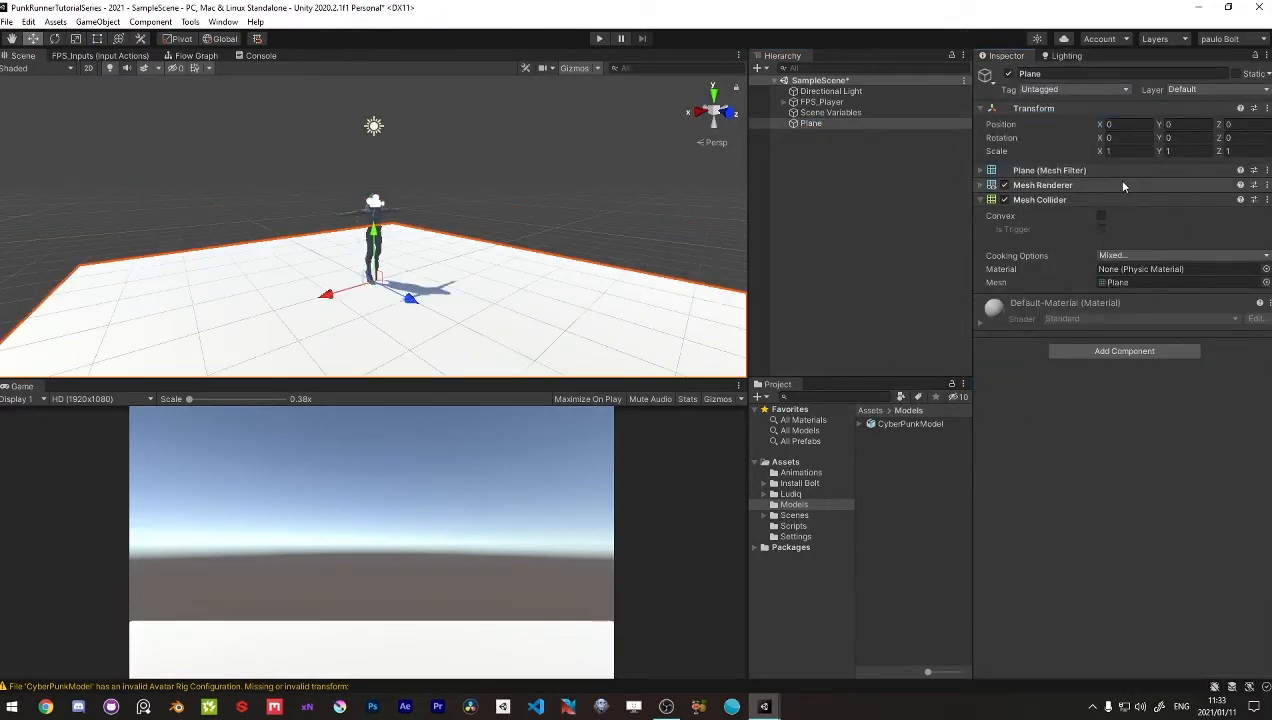
Step: Scale the plane to 5 on X, Y and Z, and save the scene
{"action": "type", "text": "5"}
{"action": "key", "text": "Tab"}
{"action": "type", "text": "5"}
{"action": "key", "text": "Tab"}
{"action": "type", "text": "5"}
{"action": "key", "text": "Return"}
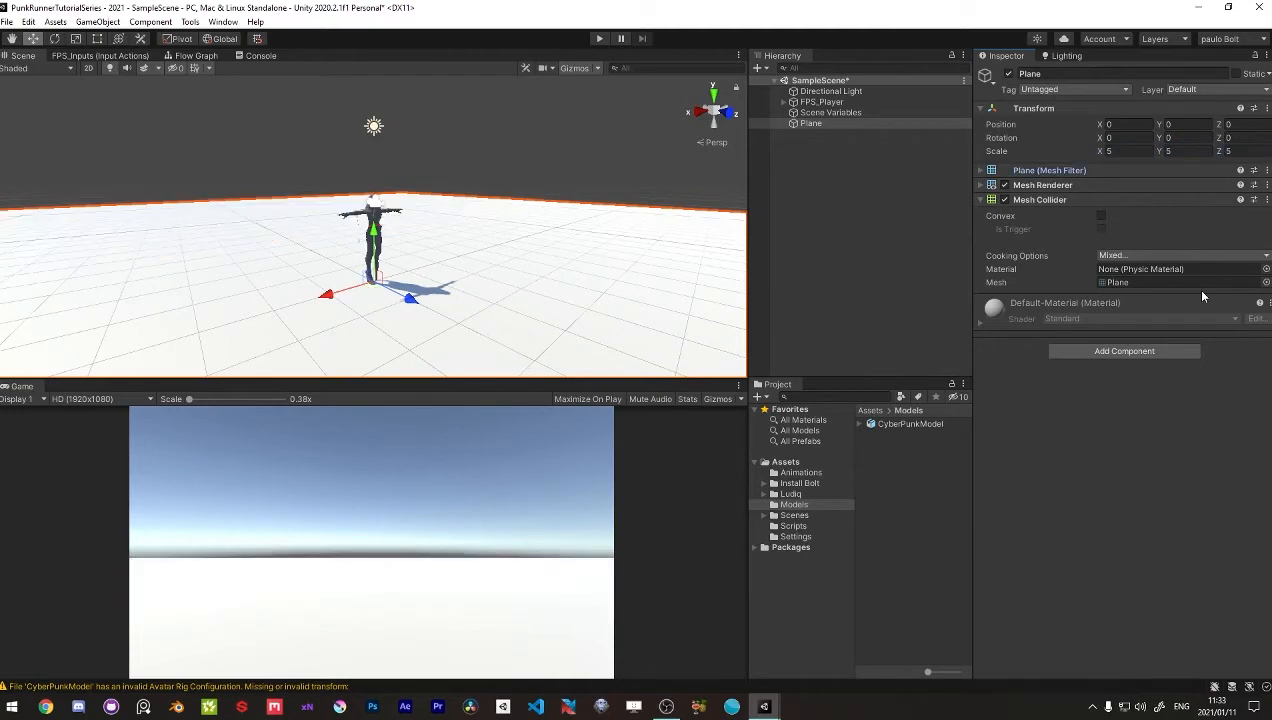
{"action": "left_click", "coordinate": [877, 283]}
{"action": "key", "text": "ctrl+s"}
Step: Rename the plane as Floor, save the scene, and check the character standing on it
{"action": "left_click", "coordinate": [815, 122]}
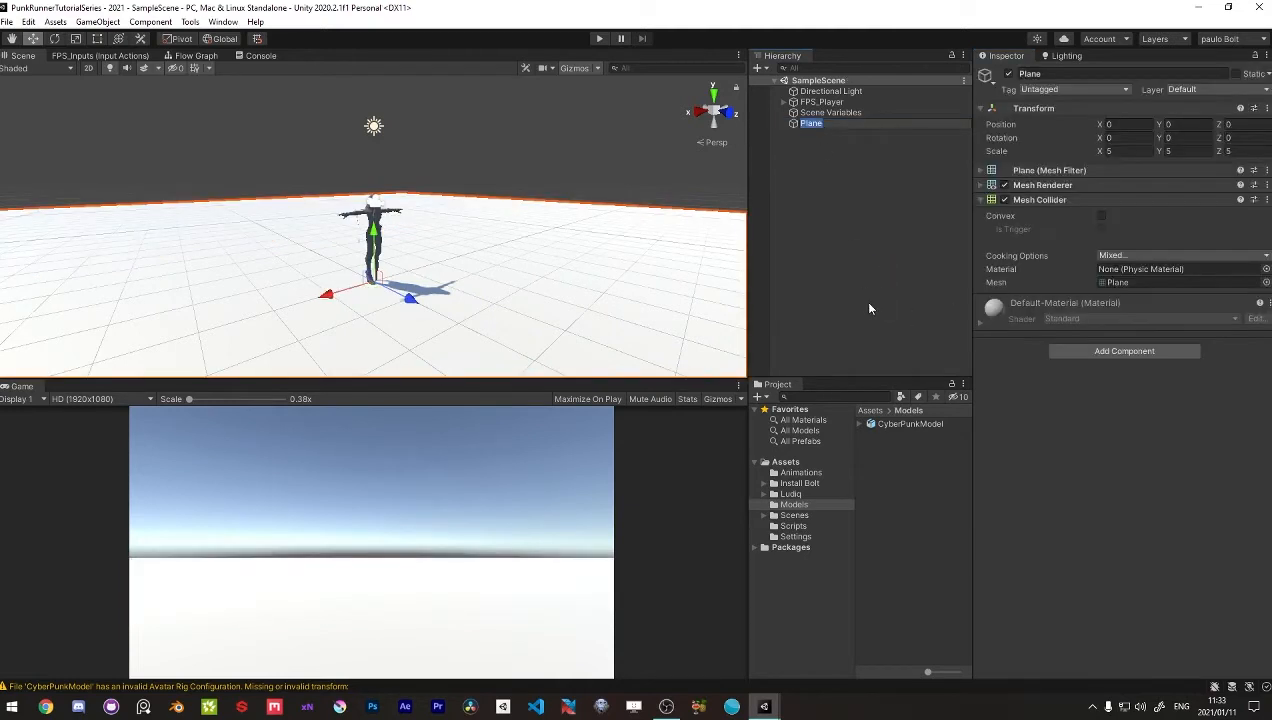
{"action": "key", "text": "F2"}
{"action": "type", "text": "Floor"}
{"action": "key", "text": "Return"}
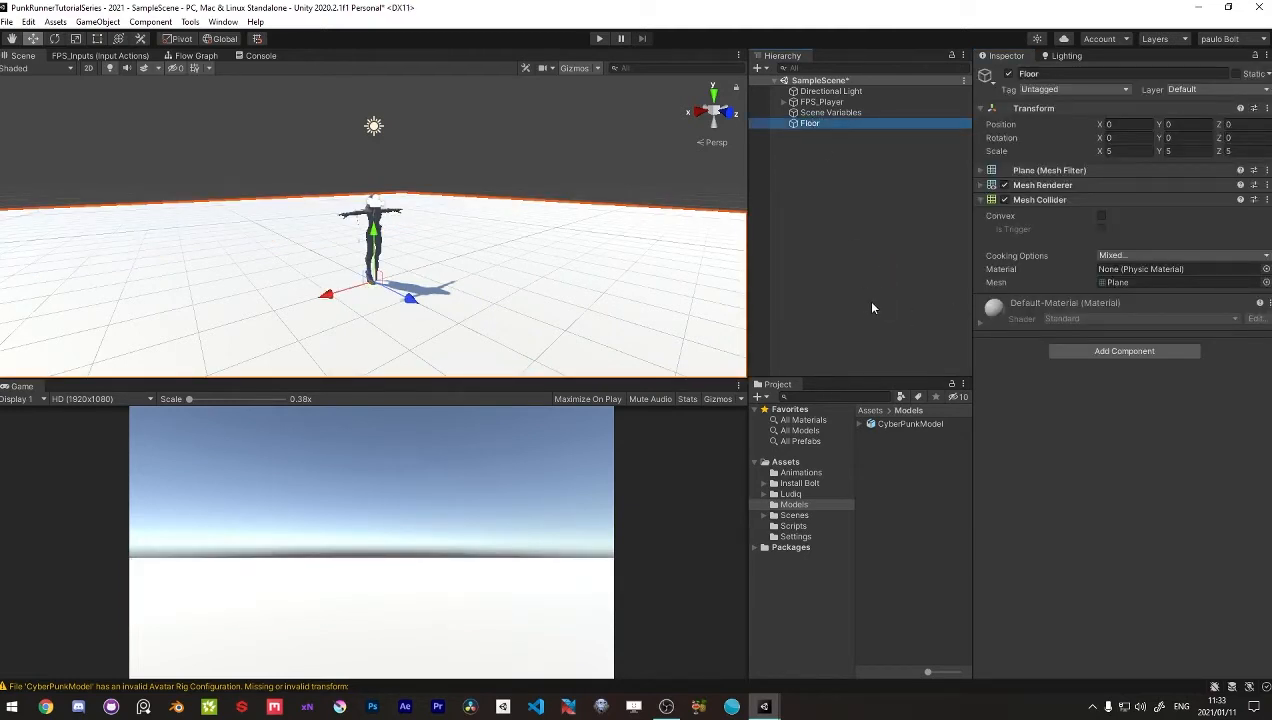
{"action": "left_click", "coordinate": [866, 300]}
{"action": "left_click_drag", "start_coordinate": [209, 269], "coordinate": [122, 261], "text": "alt"}
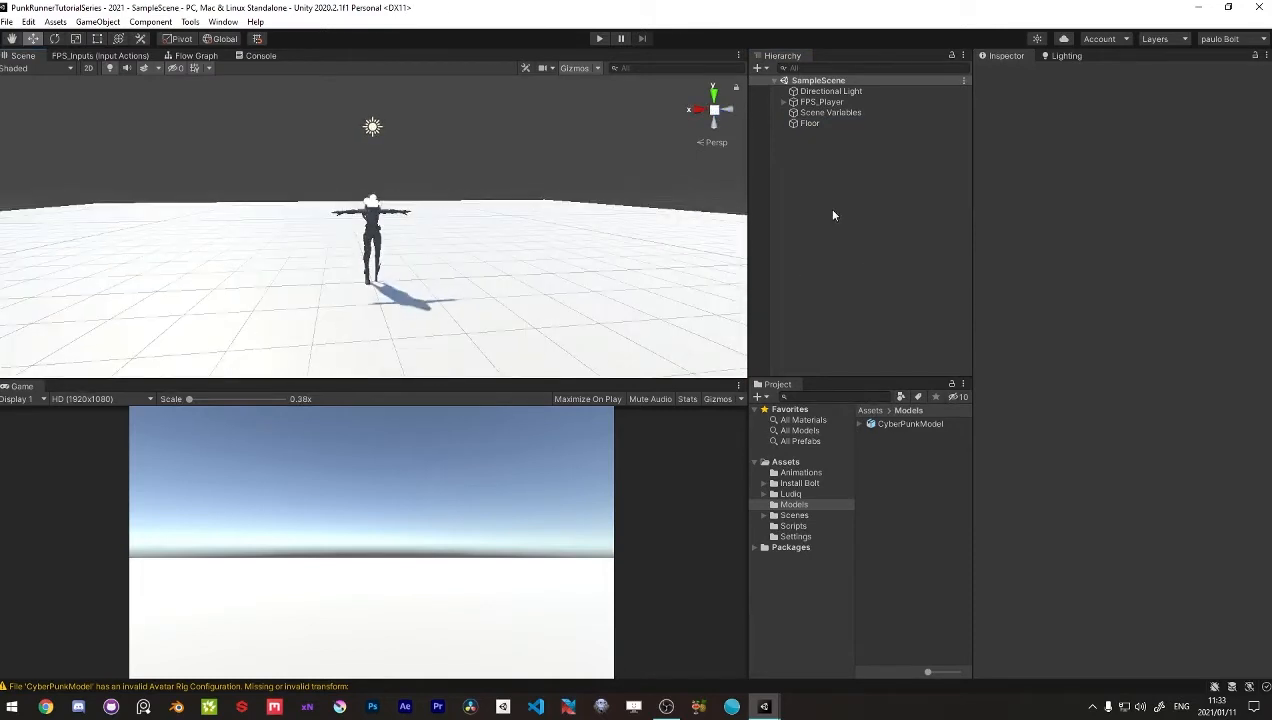
{"action": "left_click_drag", "start_coordinate": [440, 236], "coordinate": [443, 278], "text": "alt"}
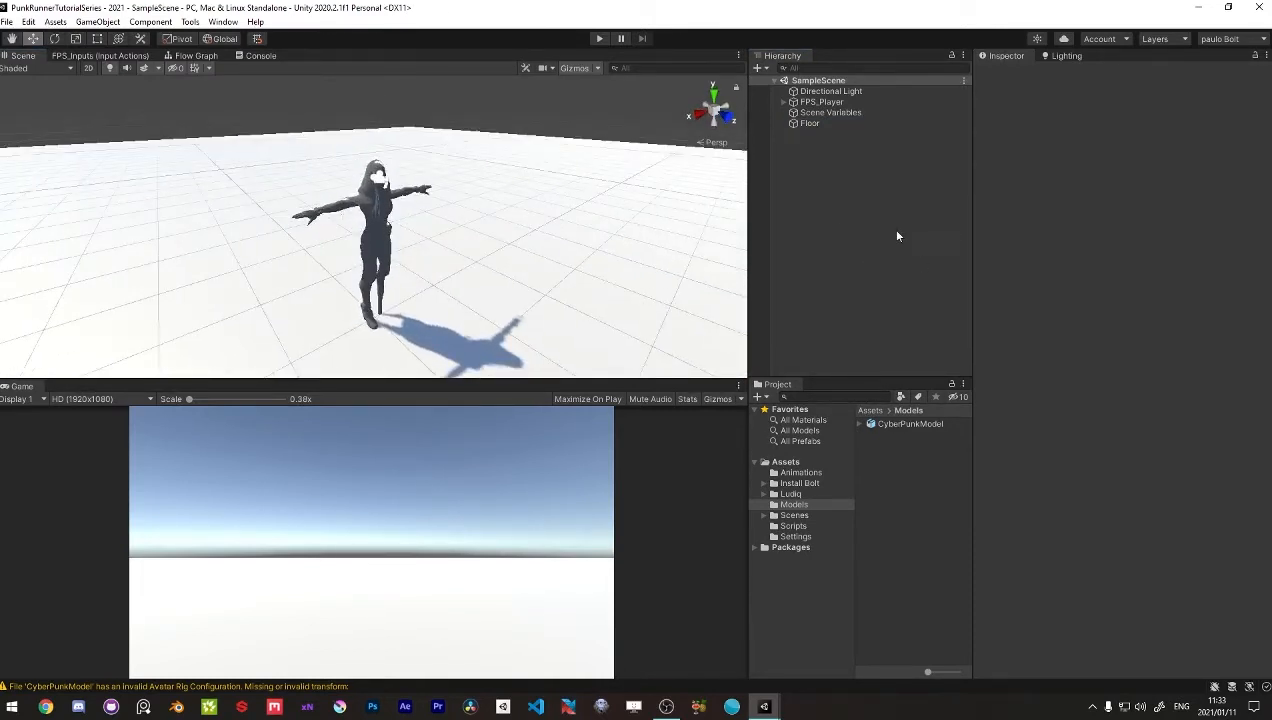
Step: Select all seven models in the Animations folder, from Jumping to Standing Run Right, and set their rig's animation type to Humanoid
{"action": "left_click", "coordinate": [800, 472]}
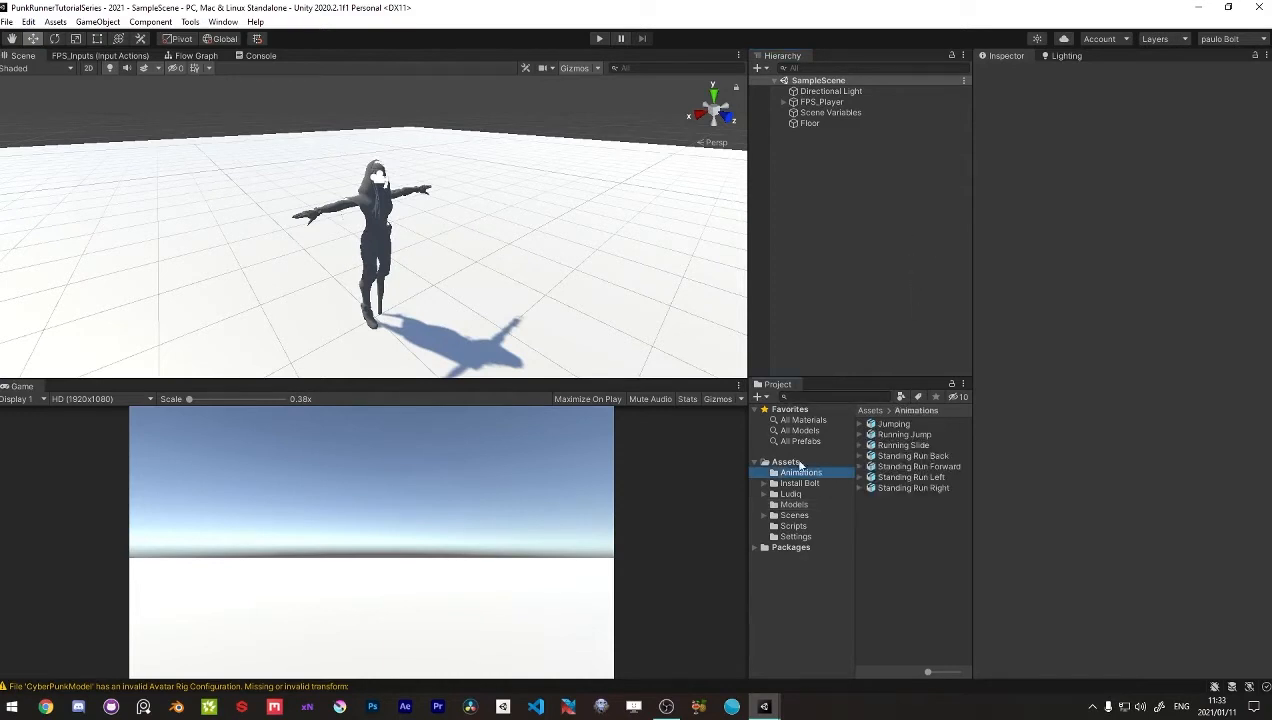
{"action": "left_click", "coordinate": [893, 424]}
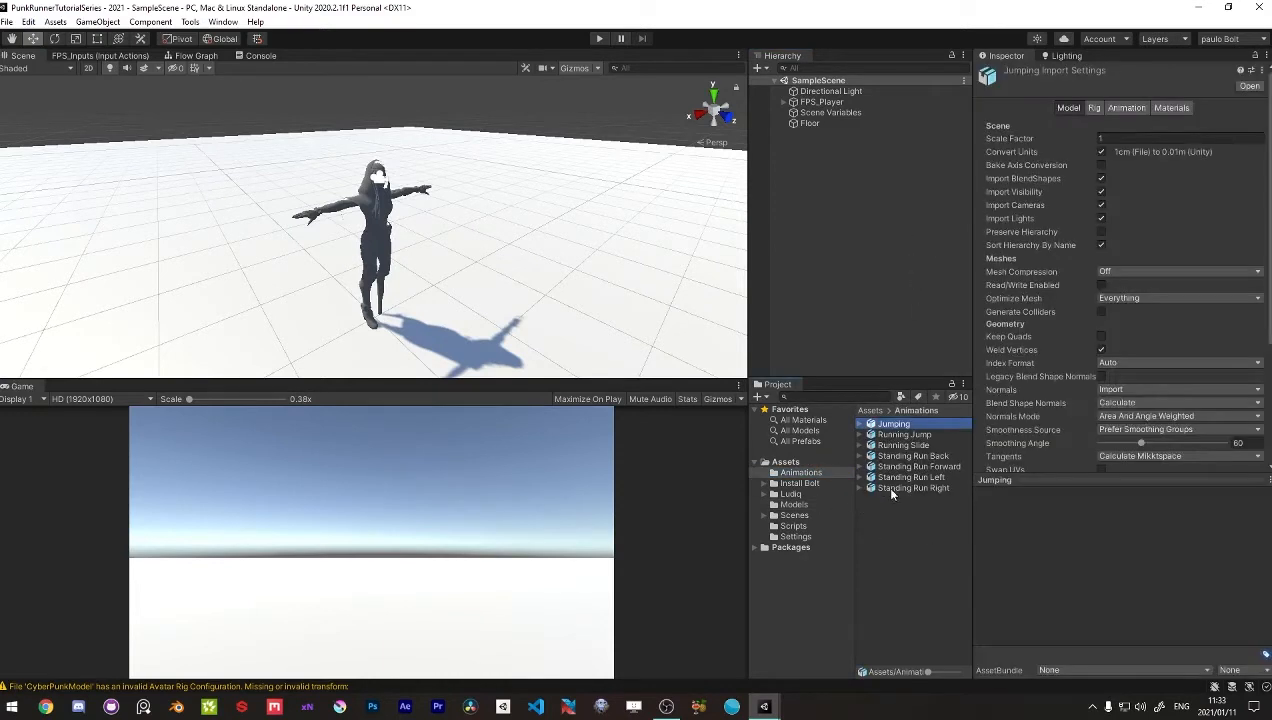
{"action": "left_click", "coordinate": [884, 488], "text": "shift"}
{"action": "left_click", "coordinate": [1092, 108]}
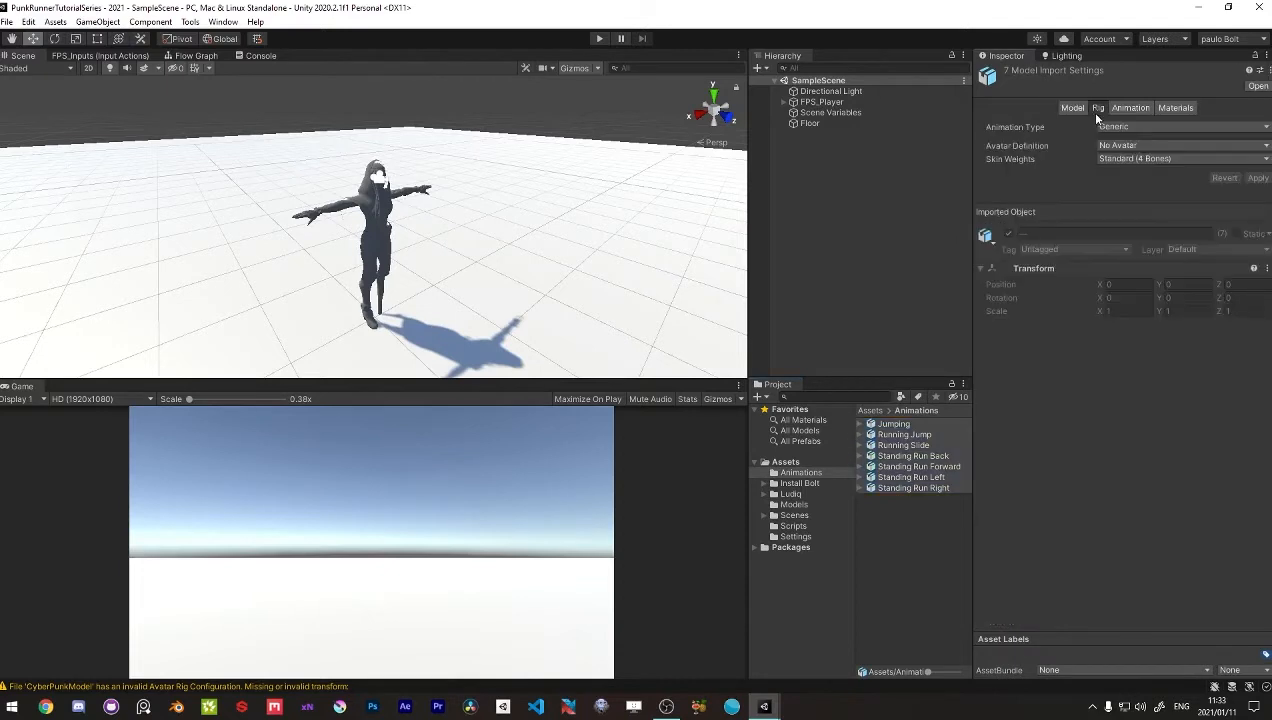
{"action": "left_click", "coordinate": [1121, 128]}
{"action": "left_click", "coordinate": [1130, 187]}
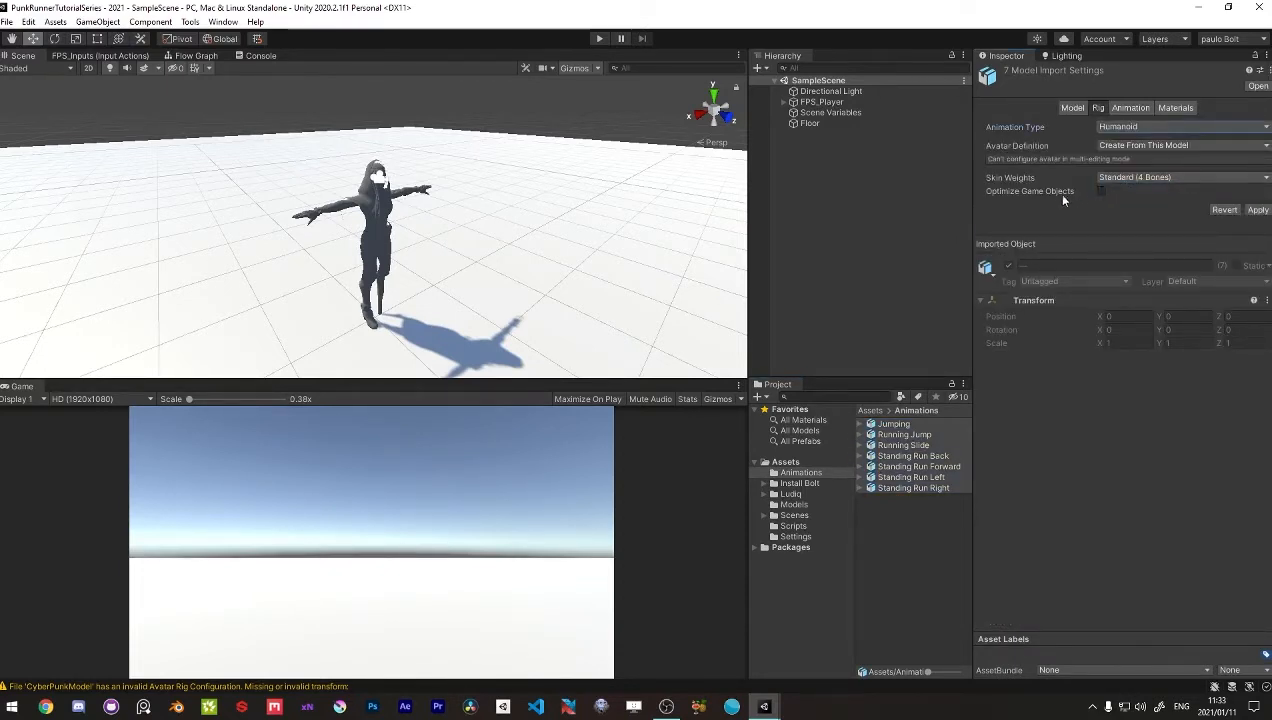
Step: Set the seven rigs' avatar definition to Copy From Other Avatar with CyberPunkModelAvatar as source, and apply it
{"action": "left_click", "coordinate": [1145, 147]}
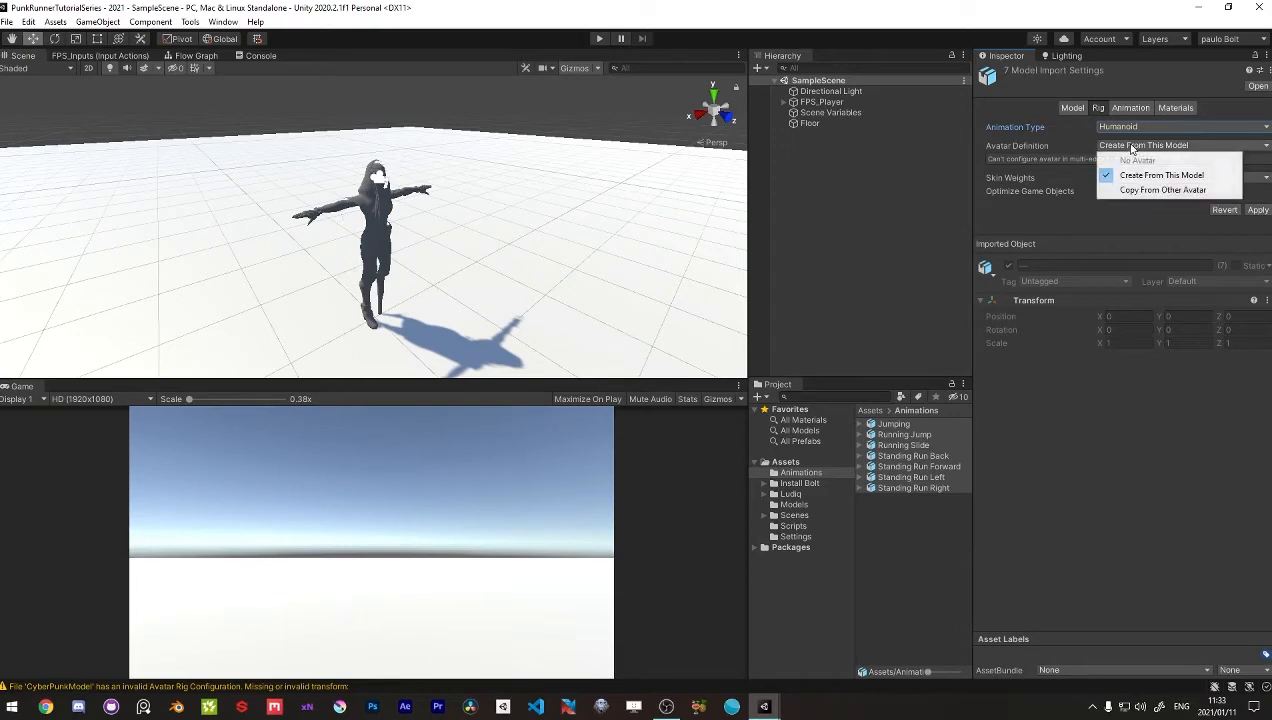
{"action": "left_click", "coordinate": [1135, 189]}
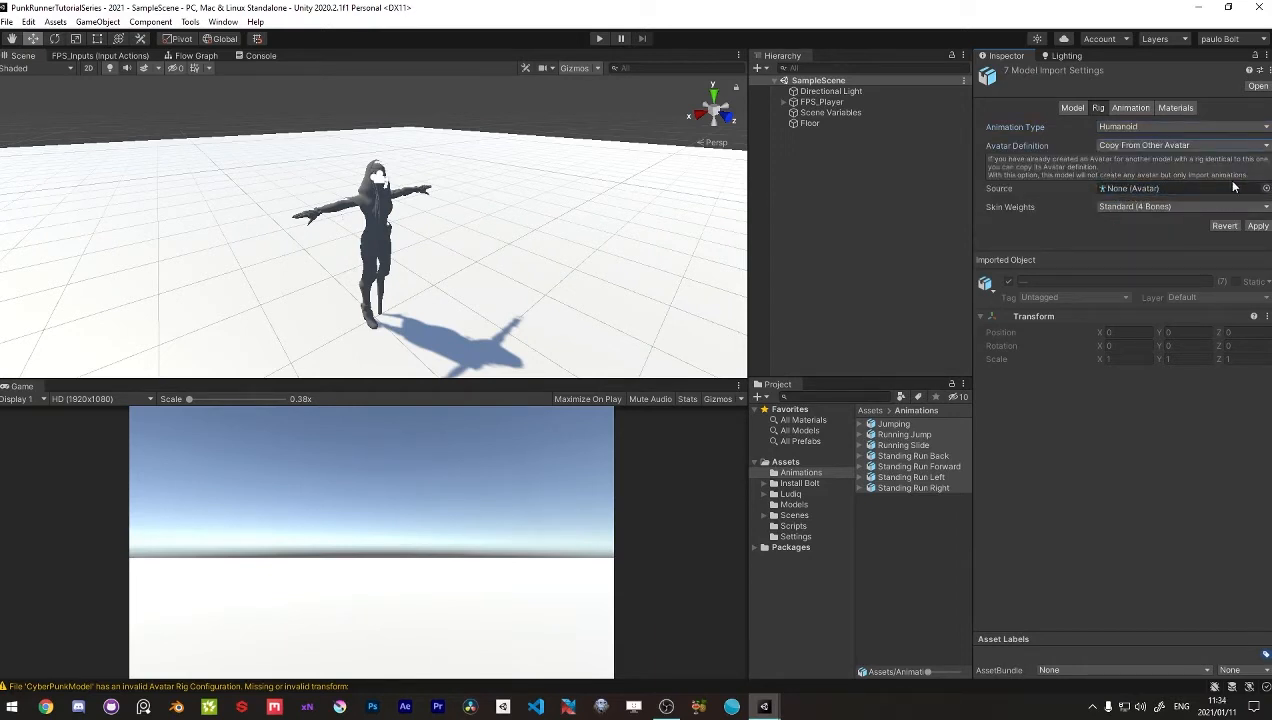
{"action": "left_click", "coordinate": [1265, 188]}
{"action": "left_click", "coordinate": [1067, 231]}
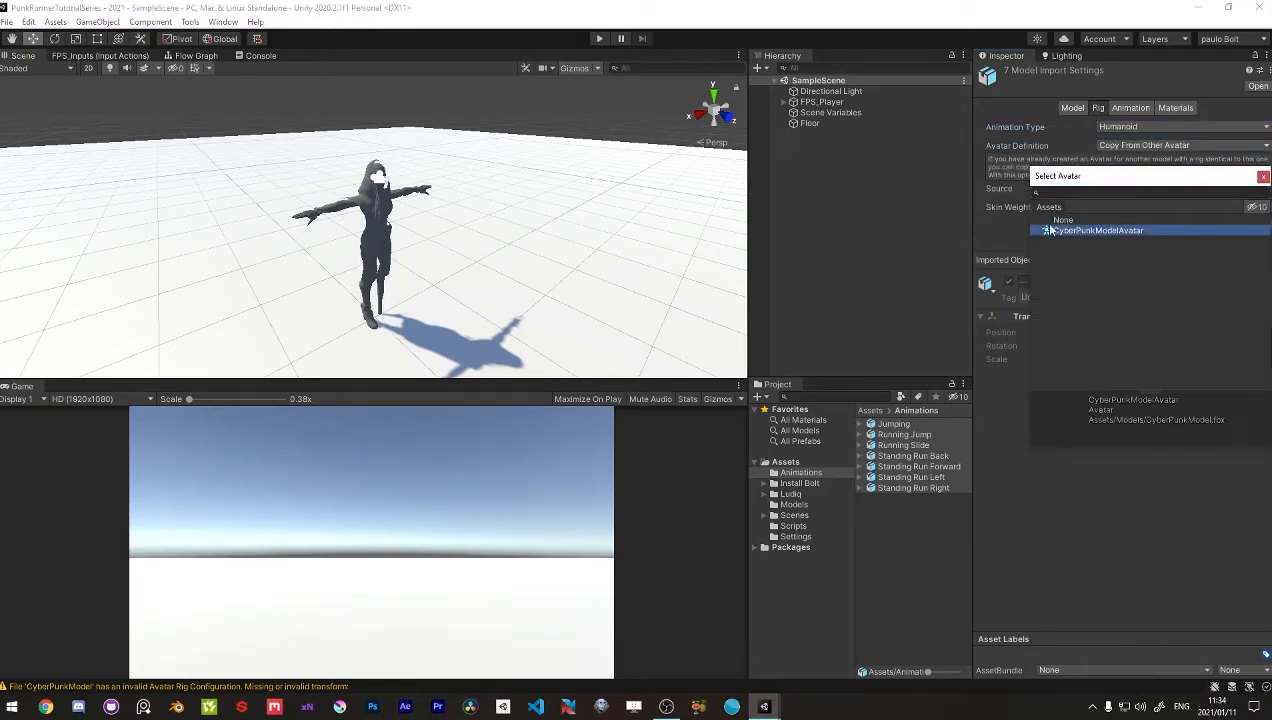
{"action": "left_click", "coordinate": [1262, 179]}
{"action": "left_click", "coordinate": [1258, 226]}
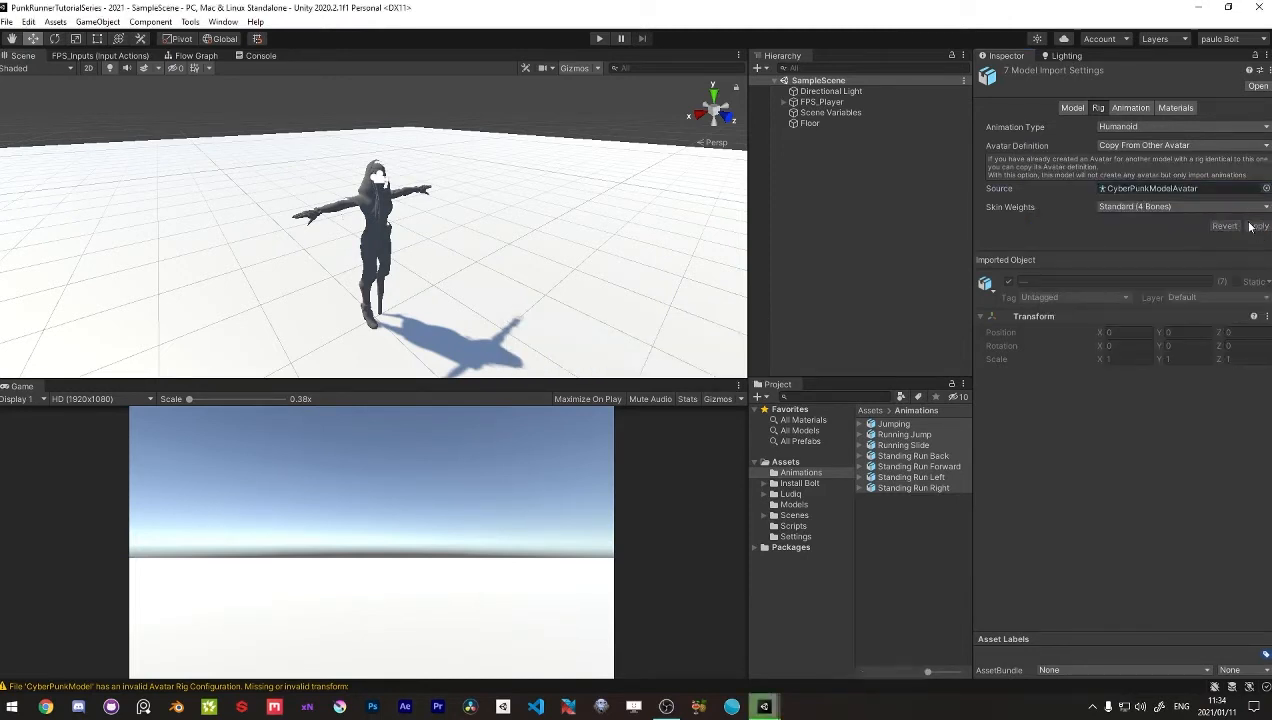
Step: Check the rig import settings of the Jumping, Running Jump and Running Slide animations one by one
{"action": "left_click", "coordinate": [893, 510]}
{"action": "left_click", "coordinate": [895, 425]}
{"action": "left_click", "coordinate": [897, 435]}
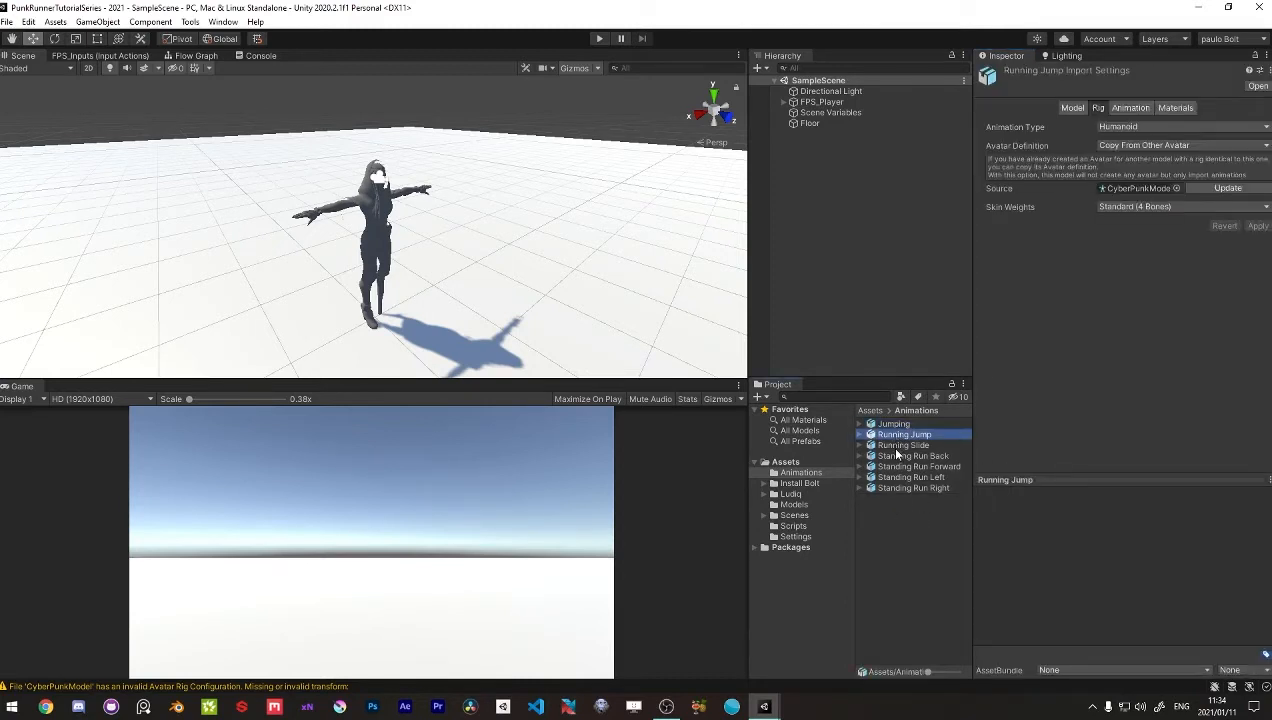
{"action": "left_click", "coordinate": [898, 445]}
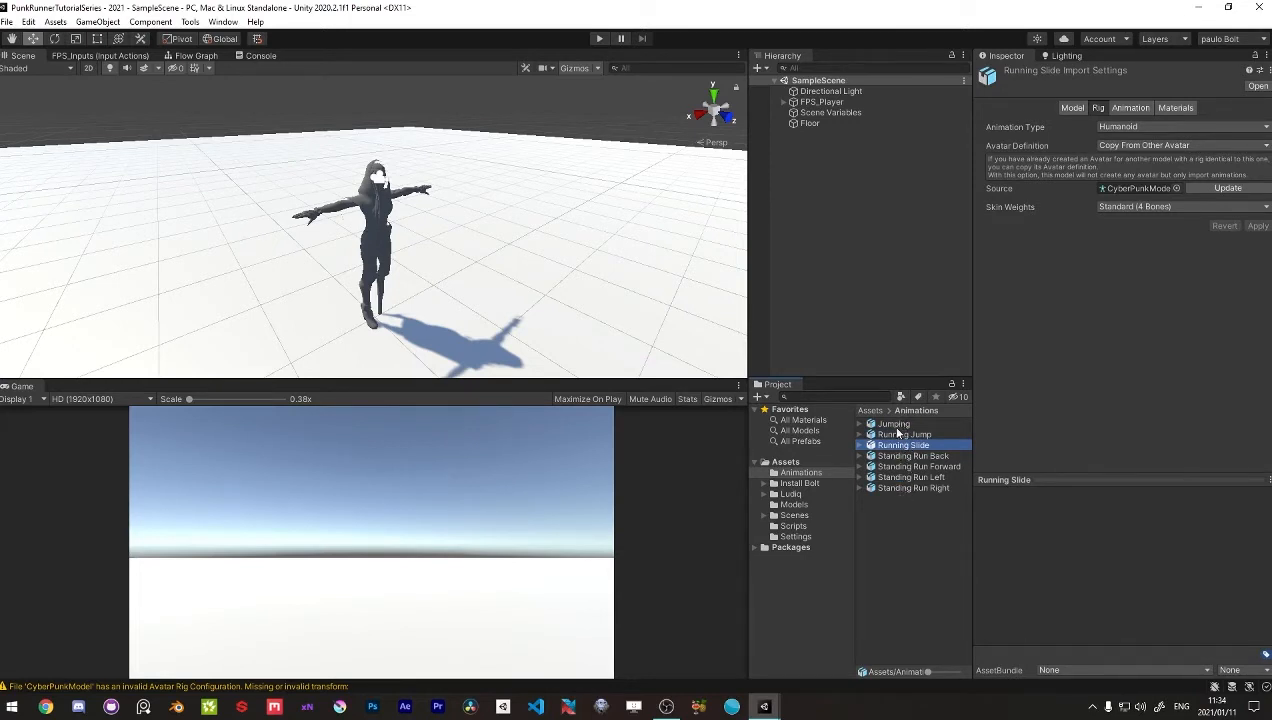
{"action": "left_click", "coordinate": [893, 435]}
{"action": "left_click", "coordinate": [892, 424]}
Step: Preview the Standing Run Right animation, enable Loop Time and rename its clip as Right
{"action": "left_click", "coordinate": [890, 487]}
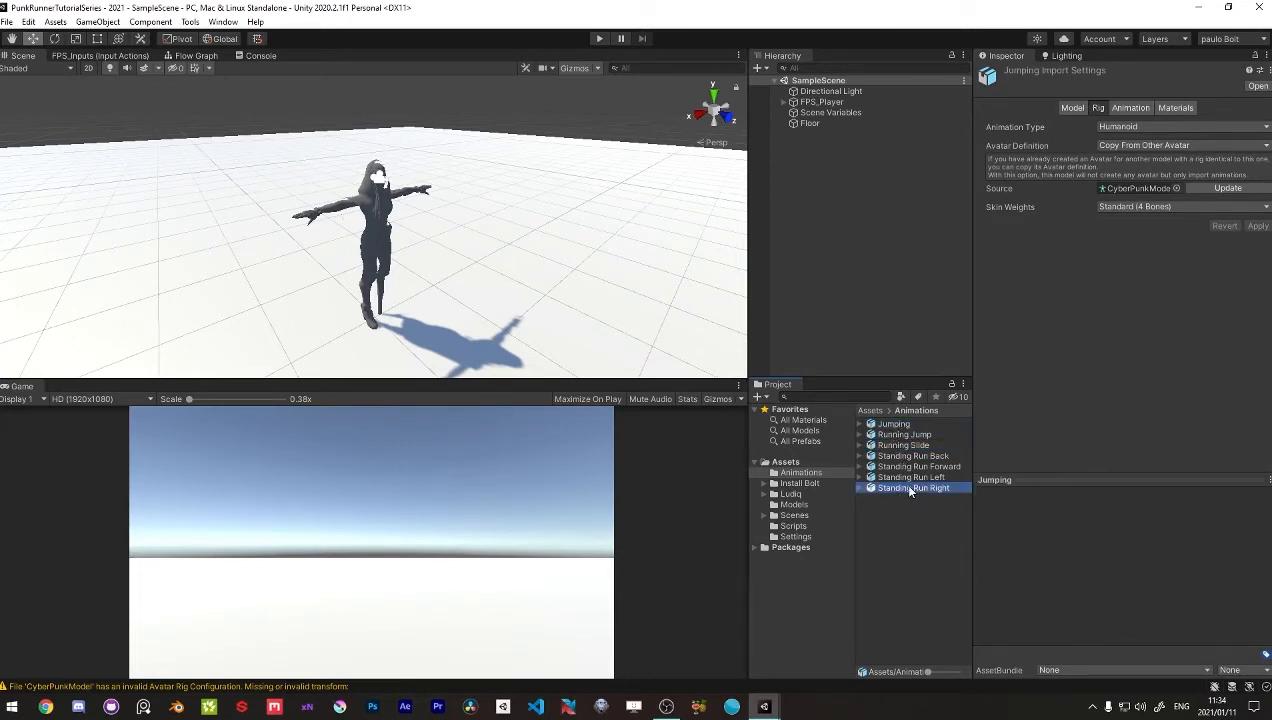
{"action": "left_click", "coordinate": [1128, 108]}
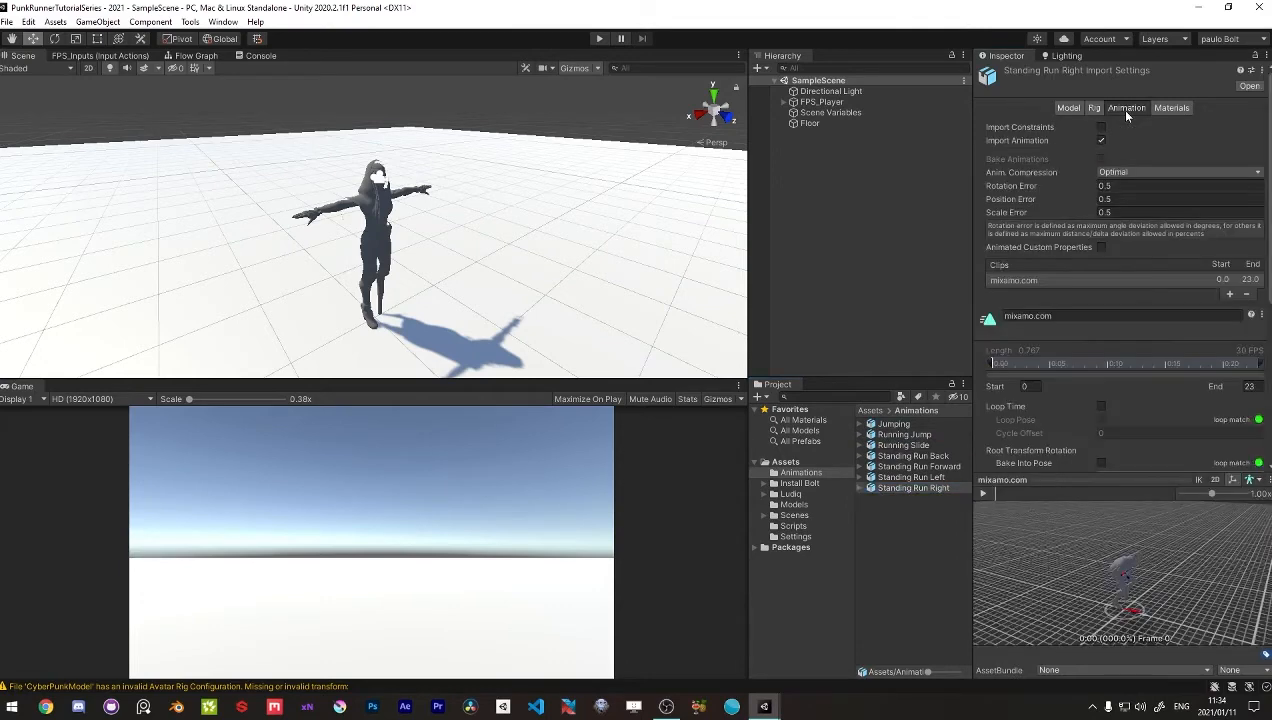
{"action": "left_click", "coordinate": [985, 494]}
{"action": "left_click", "coordinate": [1101, 406]}
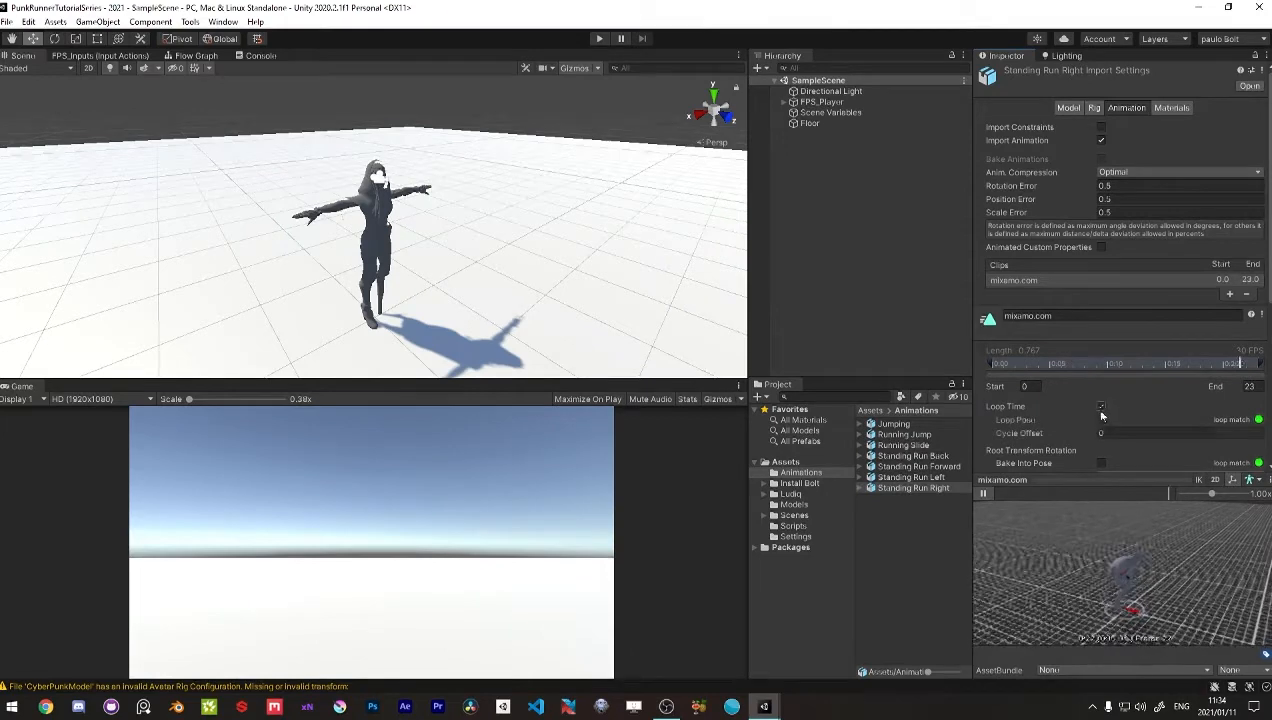
{"action": "left_click", "coordinate": [1045, 316]}
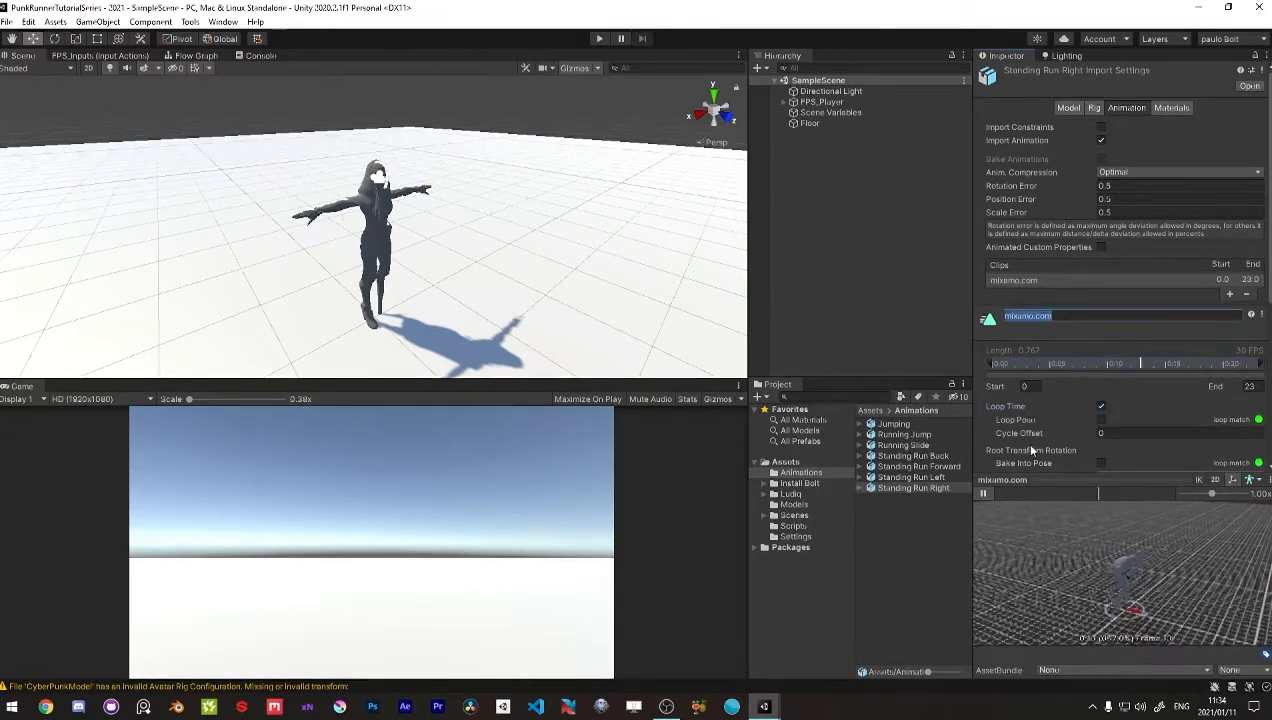
{"action": "type", "text": "Right"}
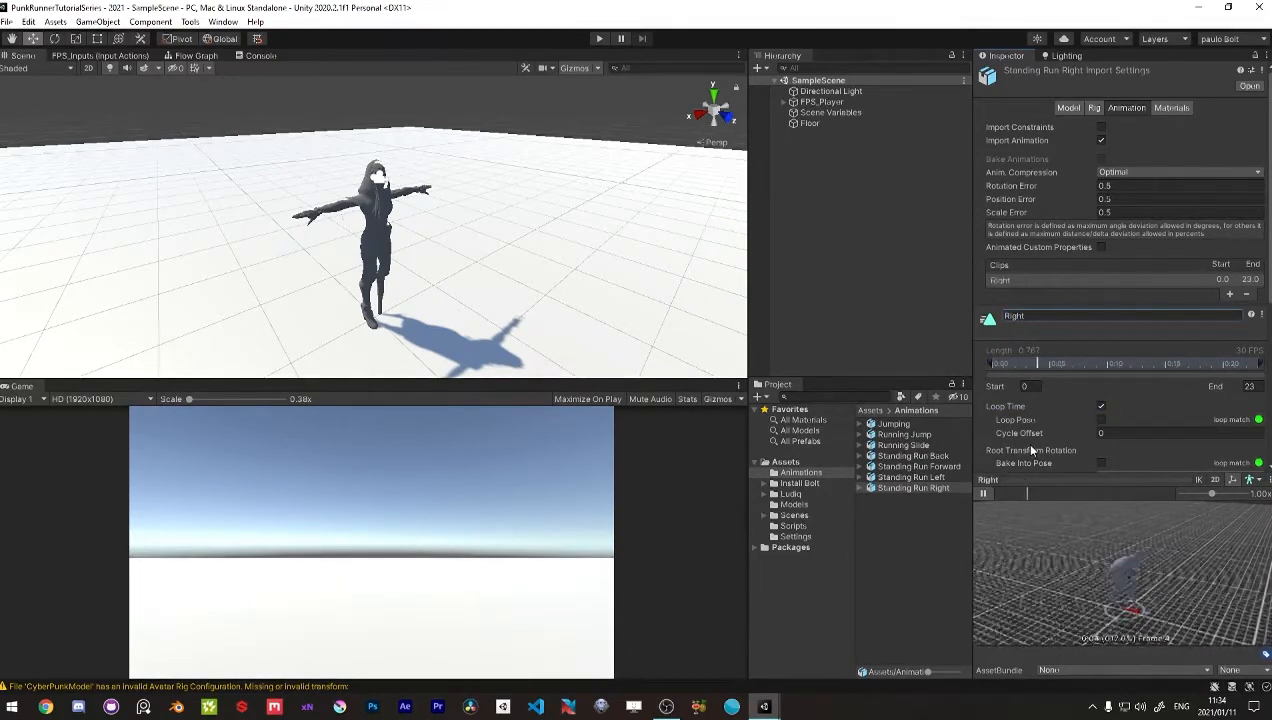
Step: Bake the Right clip's root transform rotation into the pose, based upon Original
{"action": "scroll", "coordinate": [1100, 365], "scroll_direction": "down", "scroll_amount": 3}
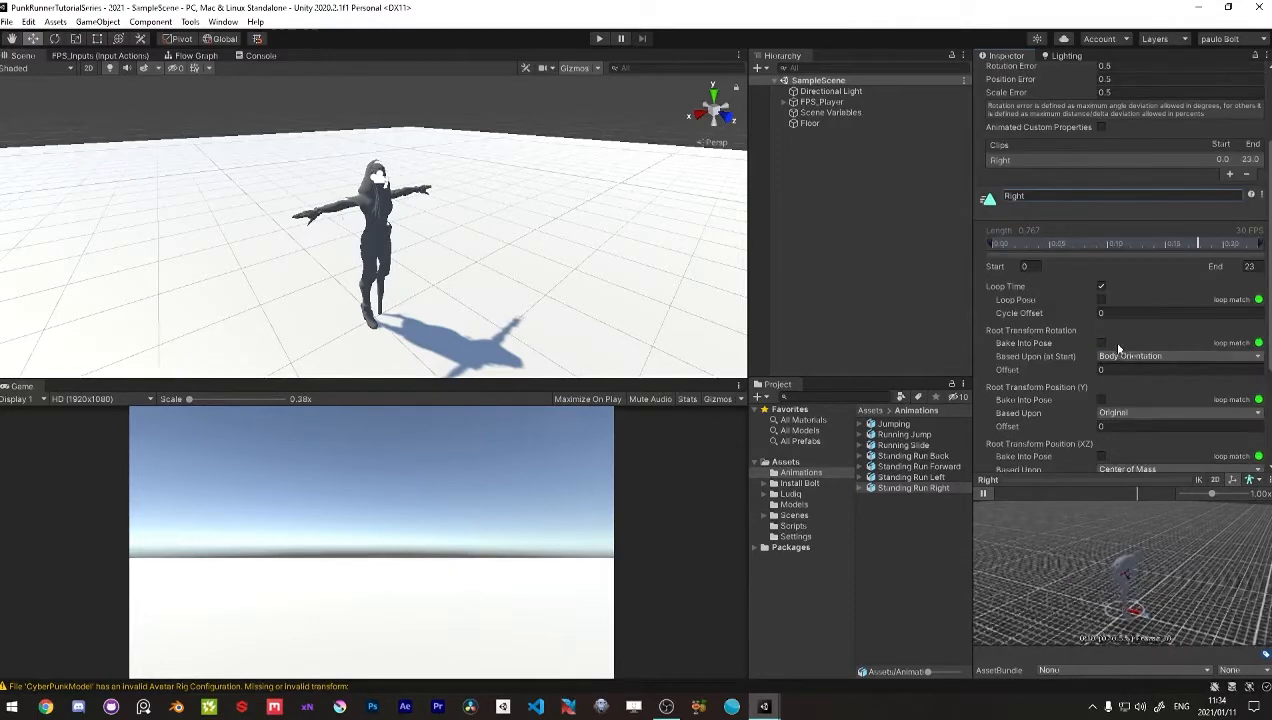
{"action": "left_click", "coordinate": [1101, 343]}
{"action": "left_click", "coordinate": [1130, 356]}
{"action": "left_click", "coordinate": [1128, 371]}
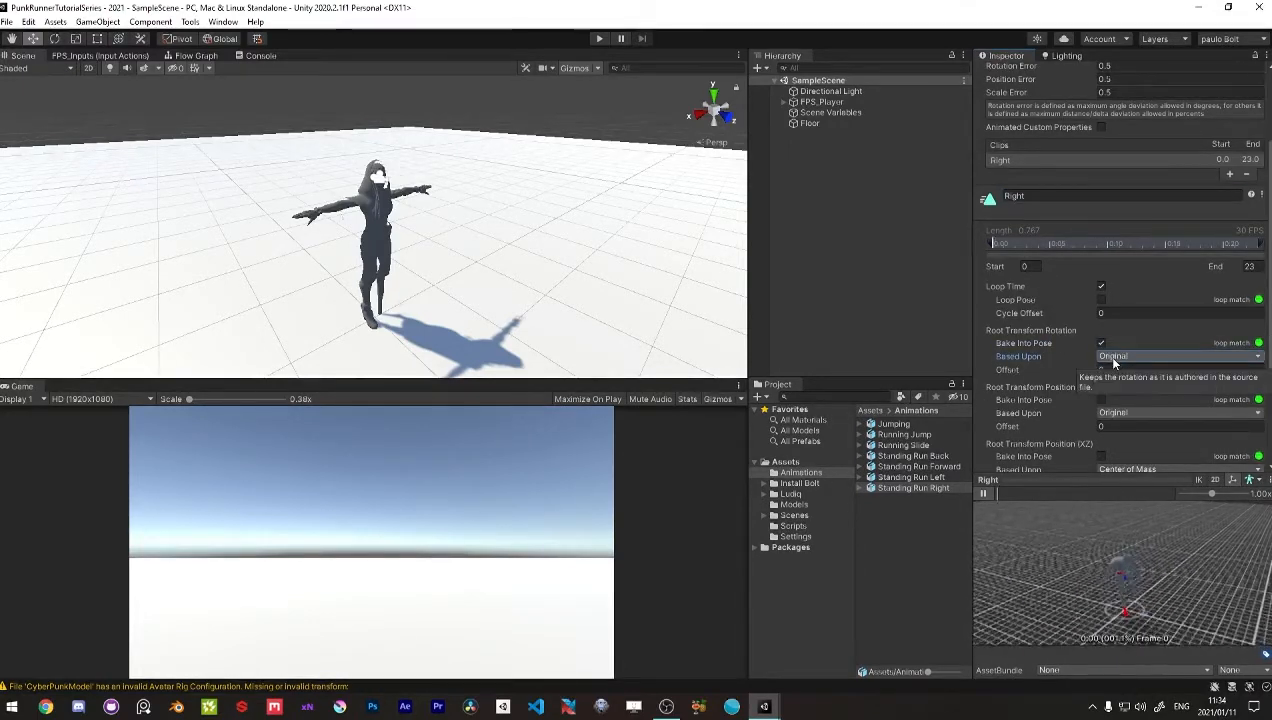
{"action": "left_click", "coordinate": [1113, 358]}
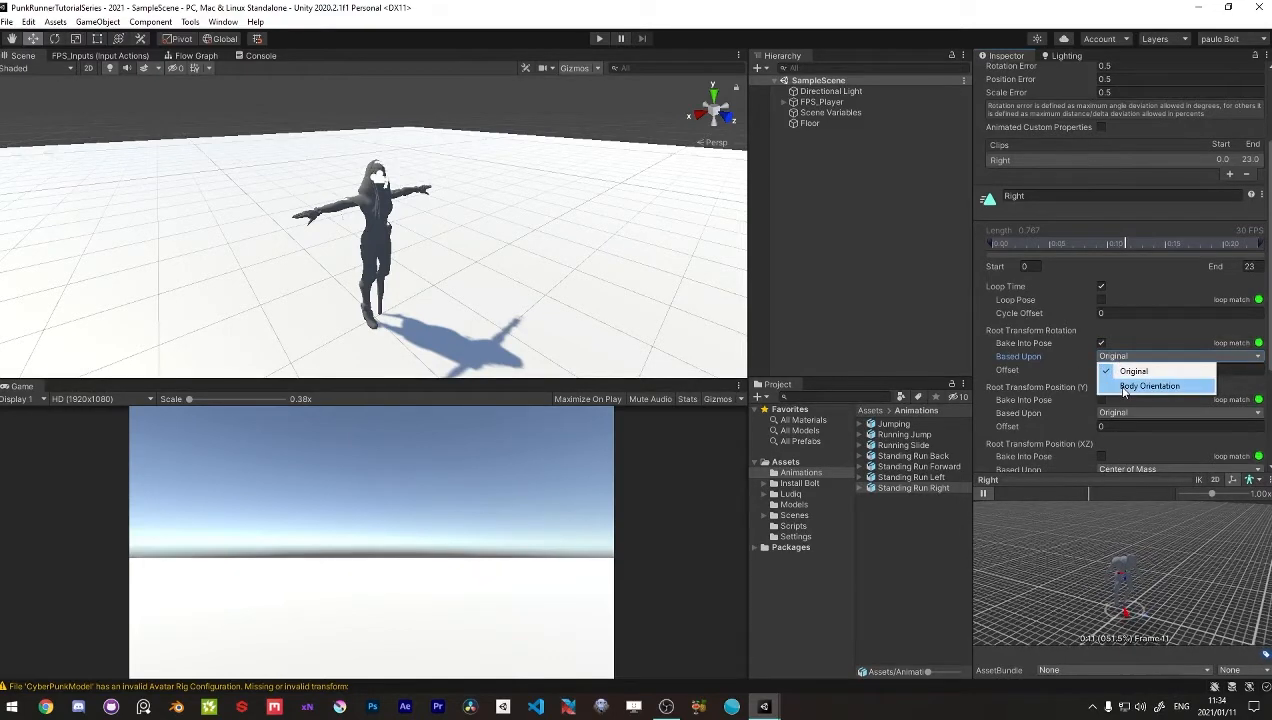
{"action": "left_click", "coordinate": [1071, 355]}
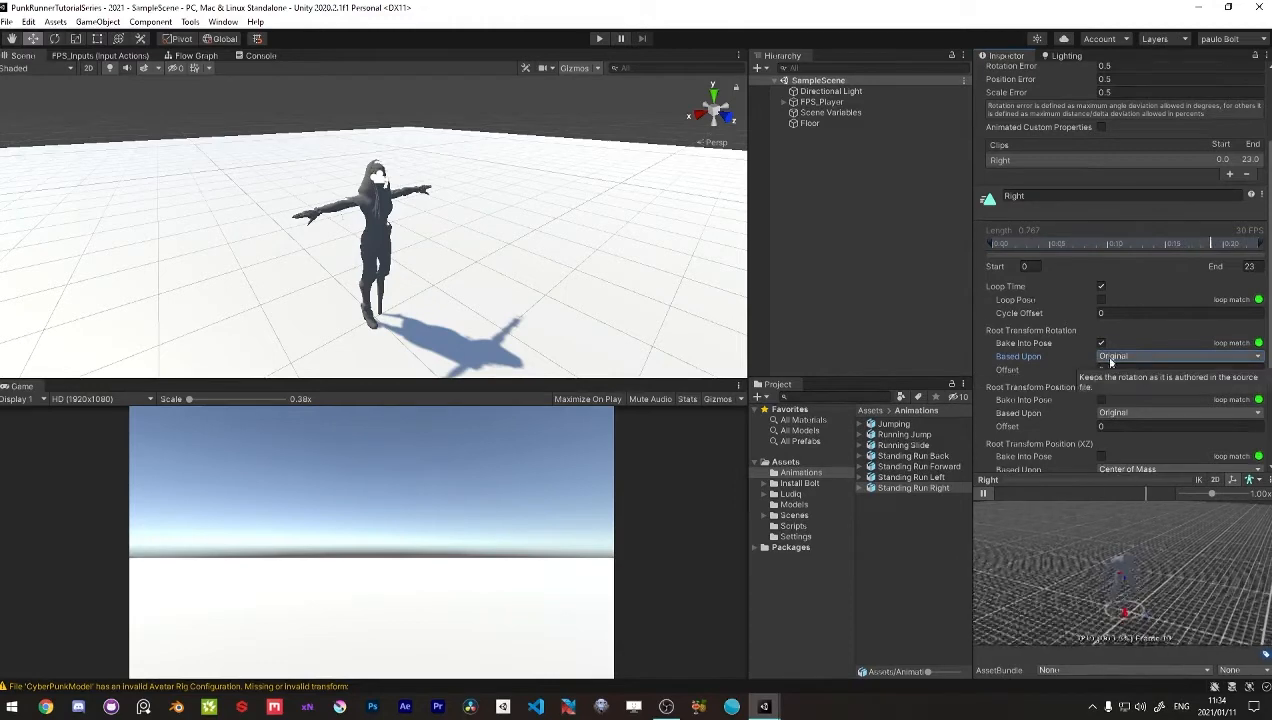
Step: Bake the Right clip's root Y position based upon Feet and its XZ position into the pose, and apply the import settings
{"action": "scroll", "coordinate": [1110, 362], "scroll_direction": "down", "scroll_amount": 3}
{"action": "left_click", "coordinate": [1130, 292]}
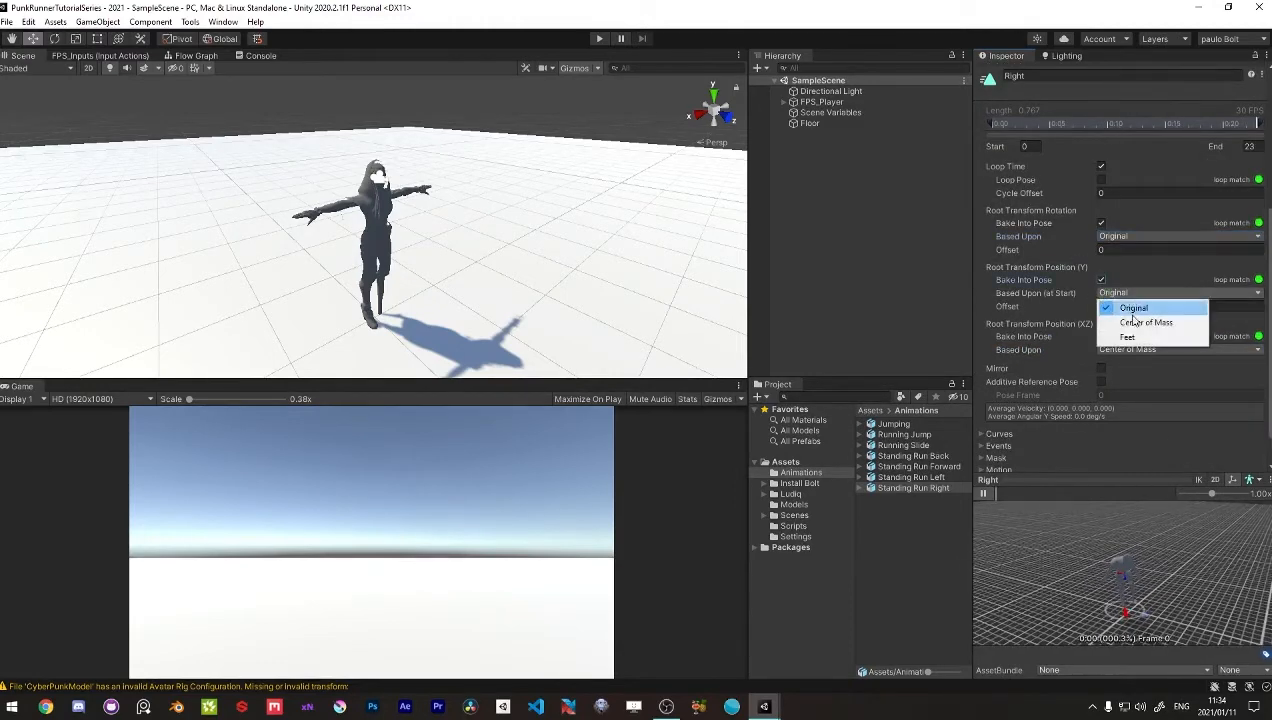
{"action": "left_click", "coordinate": [1128, 337]}
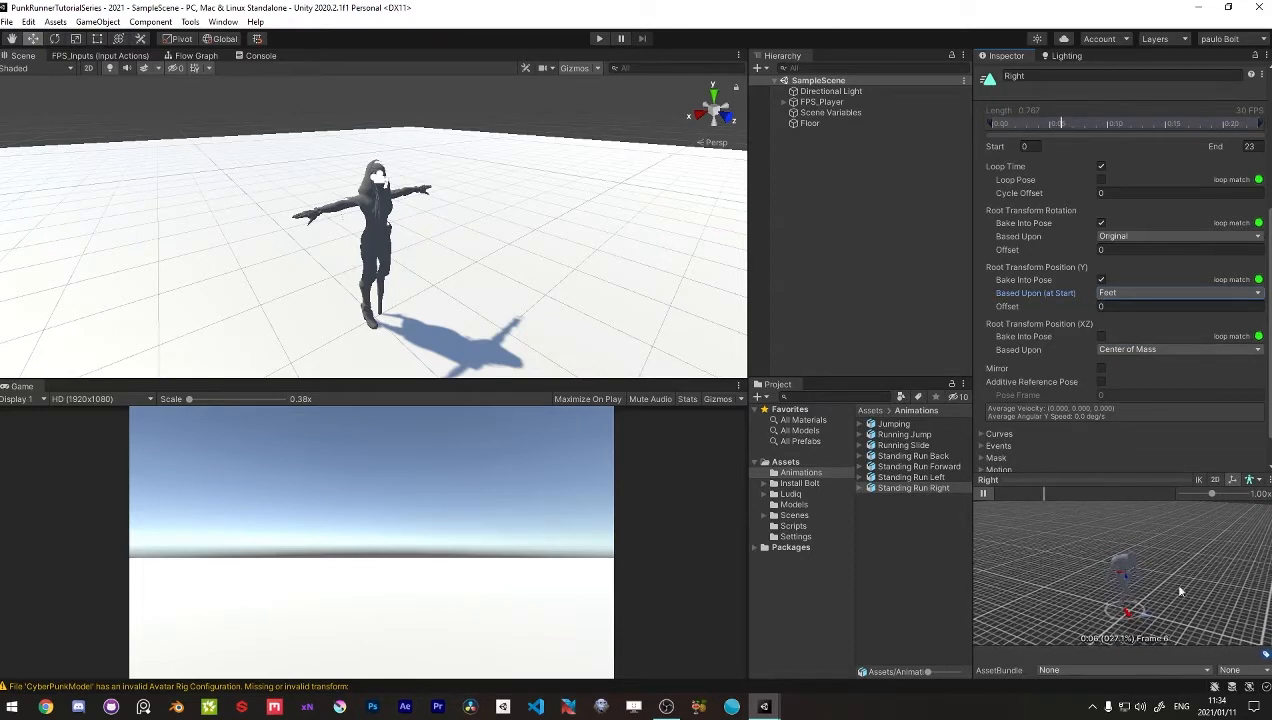
{"action": "left_click", "coordinate": [1101, 336]}
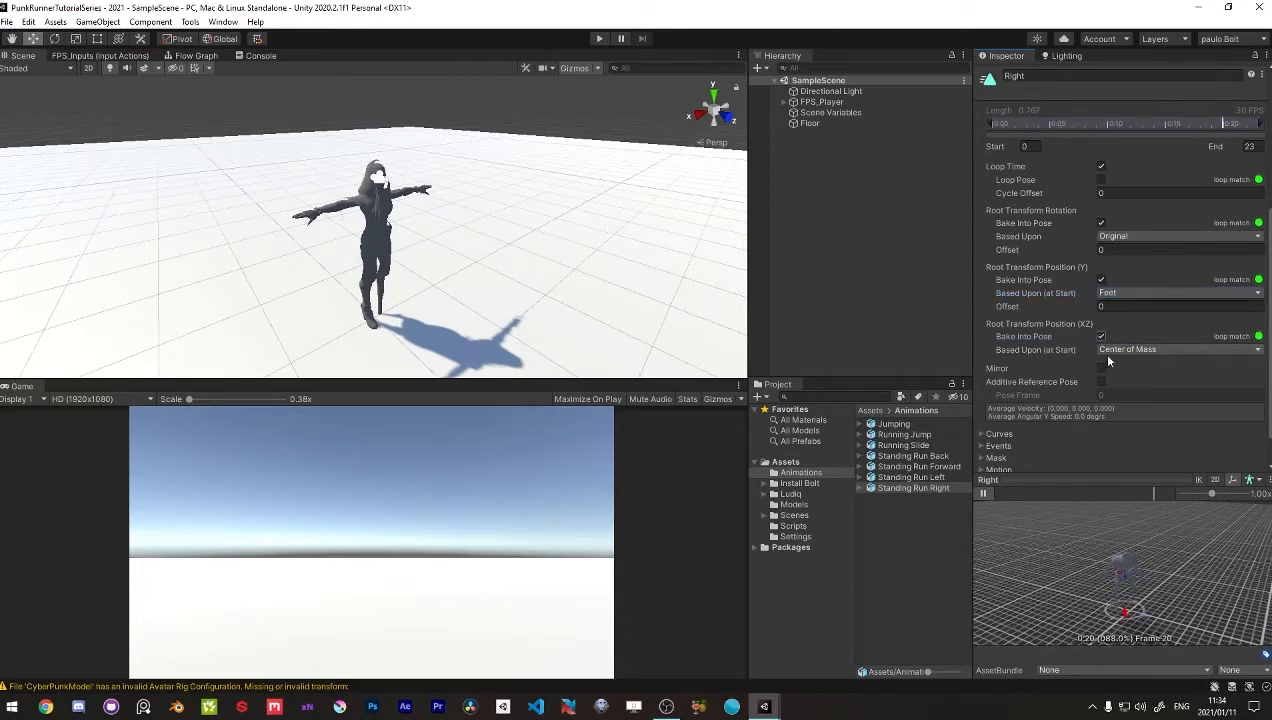
{"action": "scroll", "coordinate": [1245, 462], "scroll_direction": "down", "scroll_amount": 2}
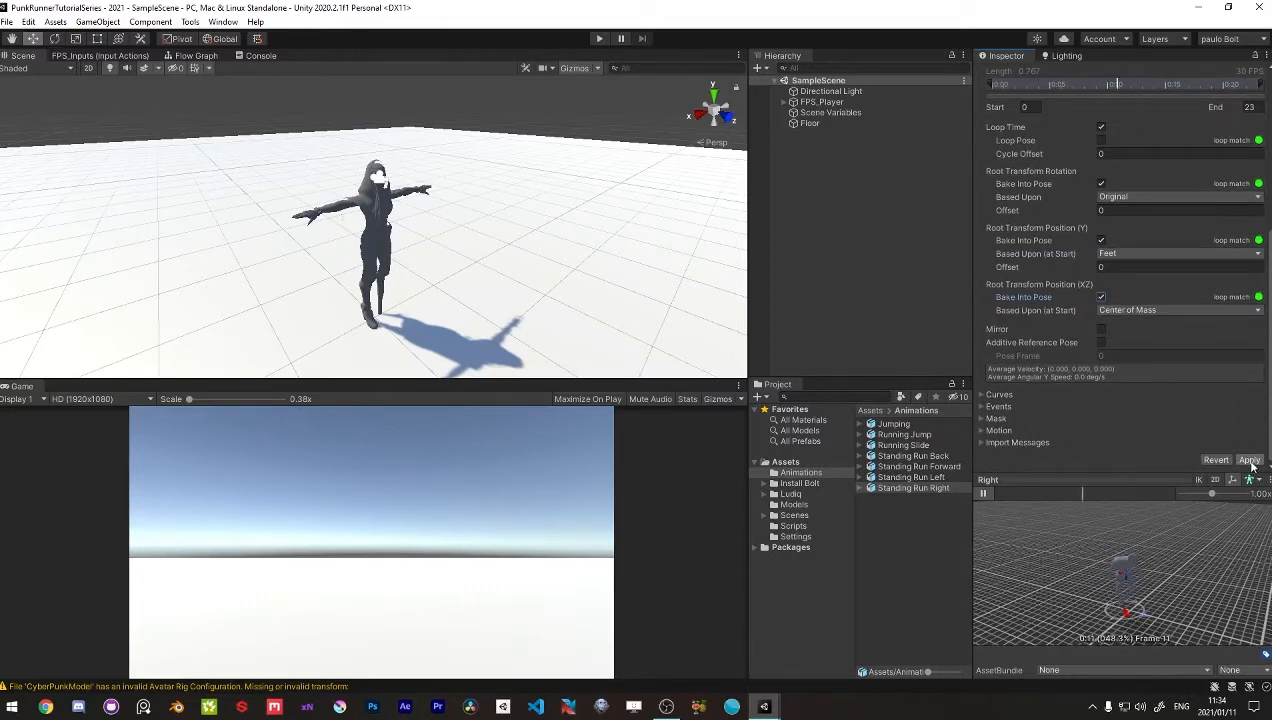
{"action": "left_click", "coordinate": [1250, 461]}
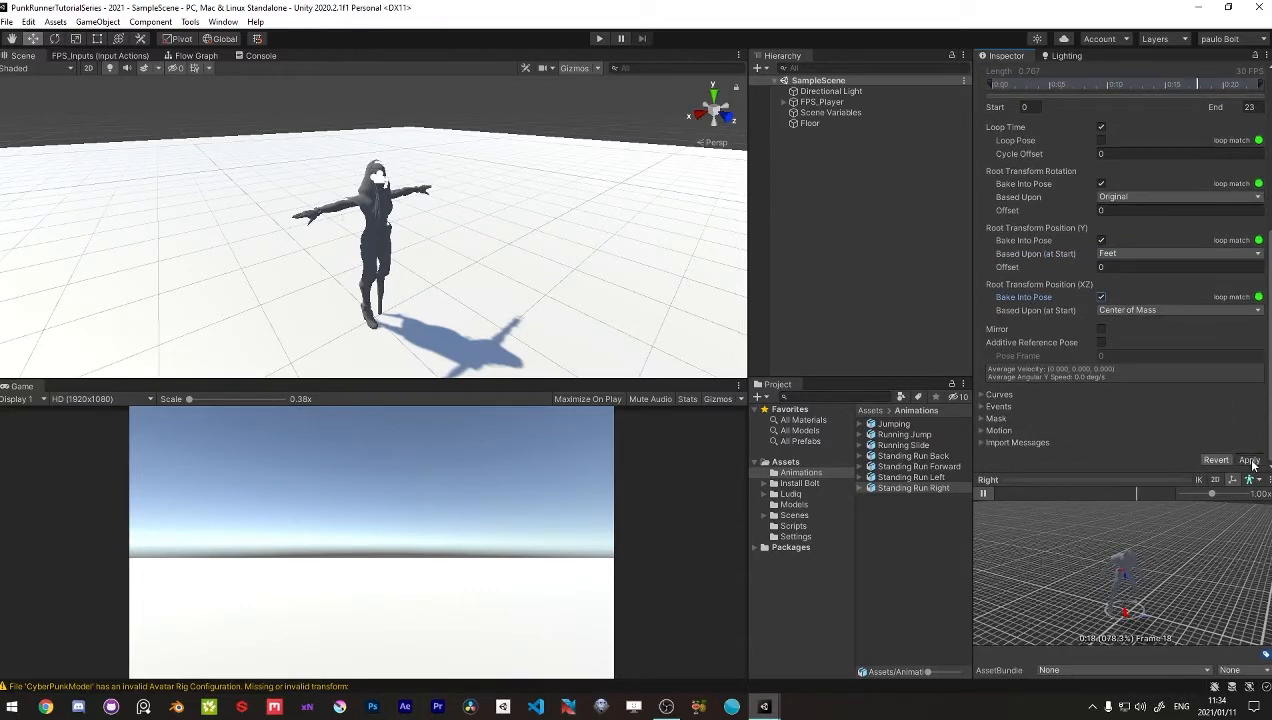
Step: Rename the Standing Run Left animation's clip as Left and enable Loop Time for it
{"action": "left_click", "coordinate": [900, 478]}
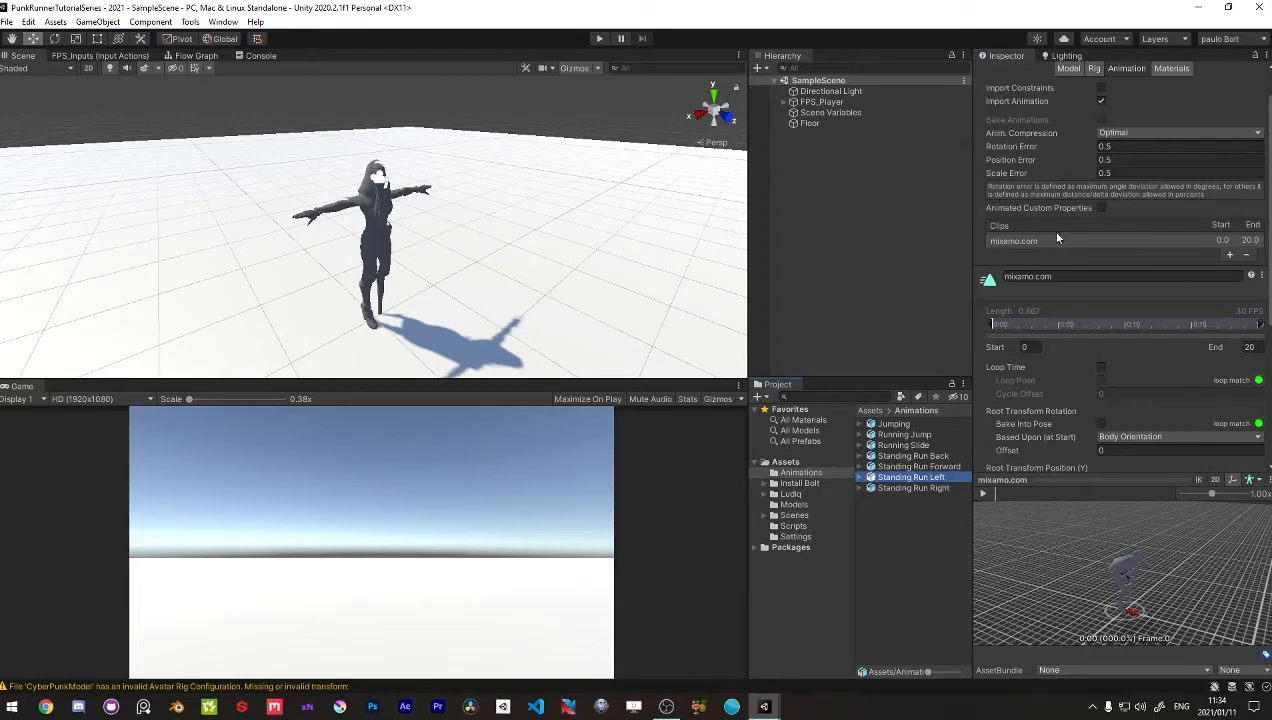
{"action": "left_click", "coordinate": [1062, 277]}
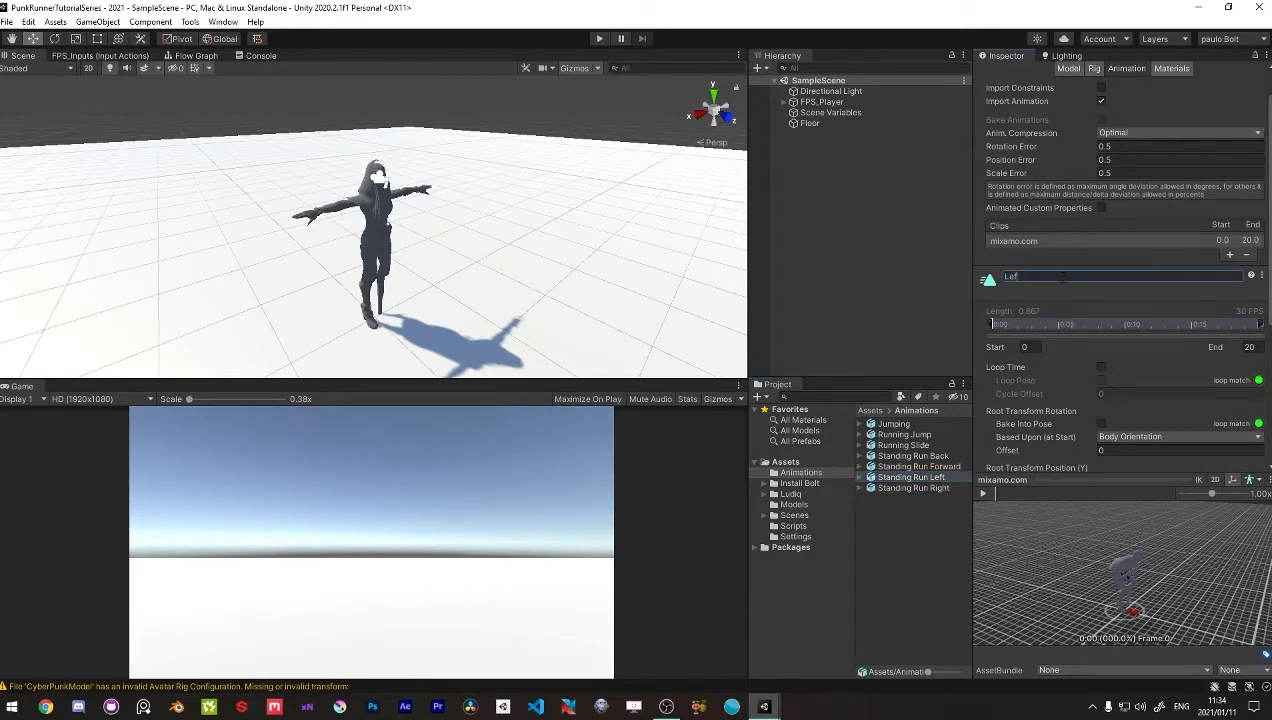
{"action": "left_click", "coordinate": [1102, 368]}
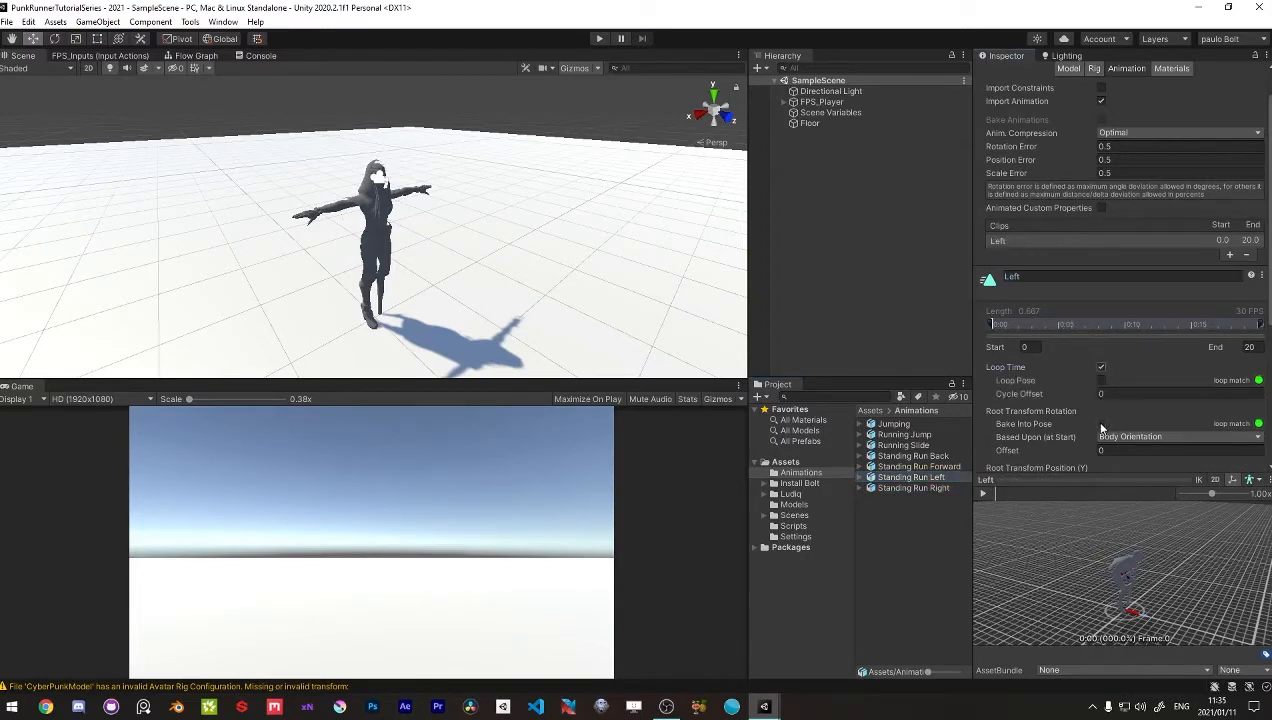
Step: Bake the Left clip's root transform rotation into the pose based upon Original, and its root Y position based upon Feet
{"action": "left_click", "coordinate": [1130, 436]}
{"action": "left_click", "coordinate": [1130, 443]}
{"action": "scroll", "coordinate": [1104, 413], "scroll_direction": "down", "scroll_amount": 3}
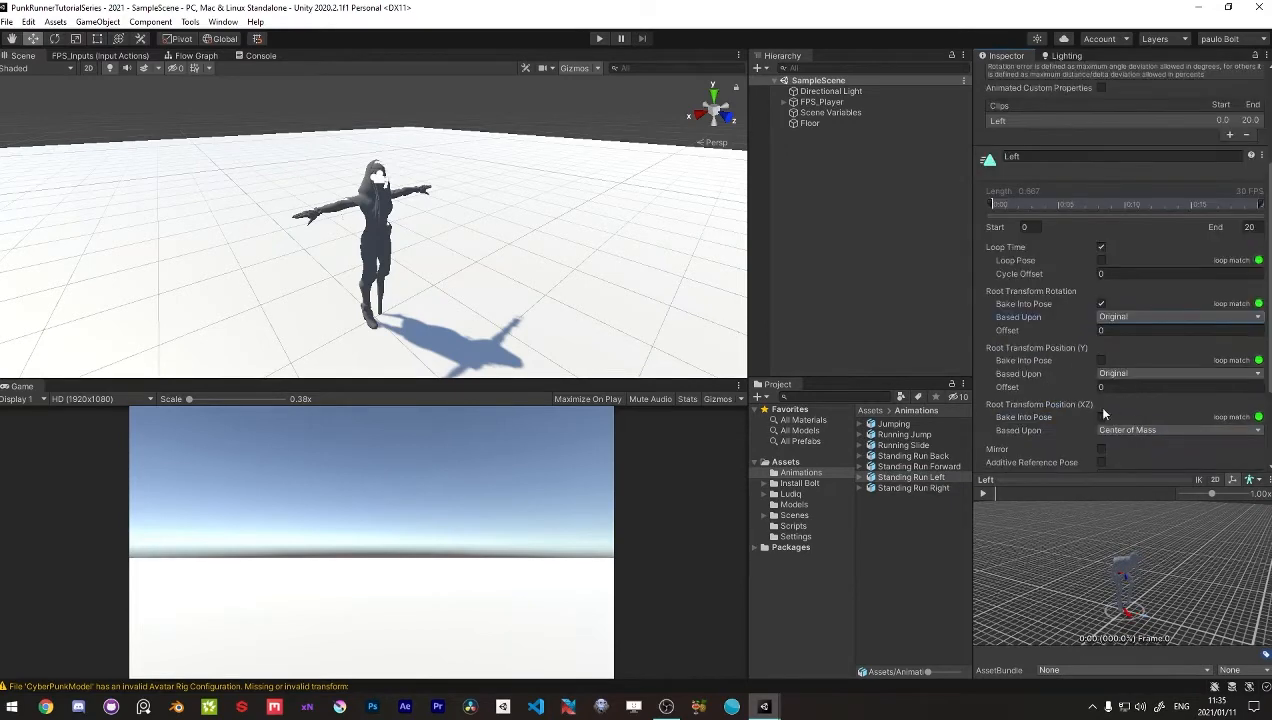
{"action": "left_click", "coordinate": [1101, 360]}
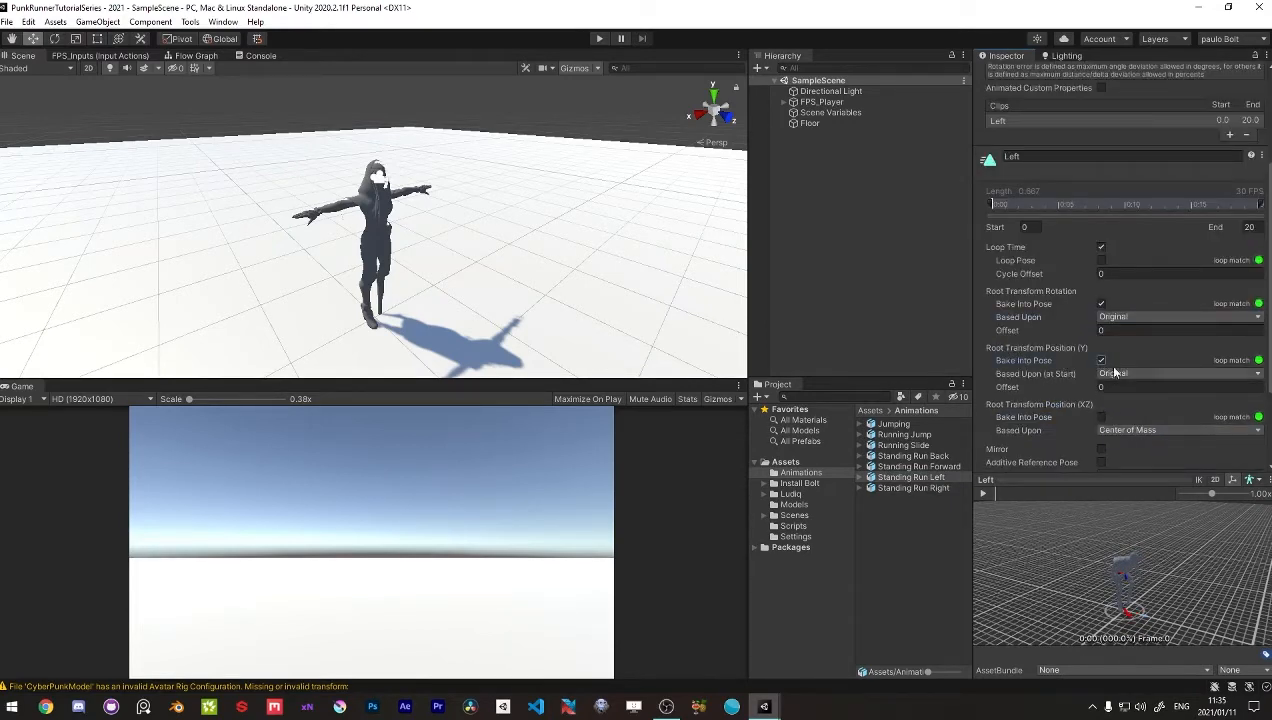
{"action": "left_click", "coordinate": [1115, 372]}
{"action": "left_click", "coordinate": [1108, 416]}
{"action": "scroll", "coordinate": [1103, 404], "scroll_direction": "down", "scroll_amount": 3}
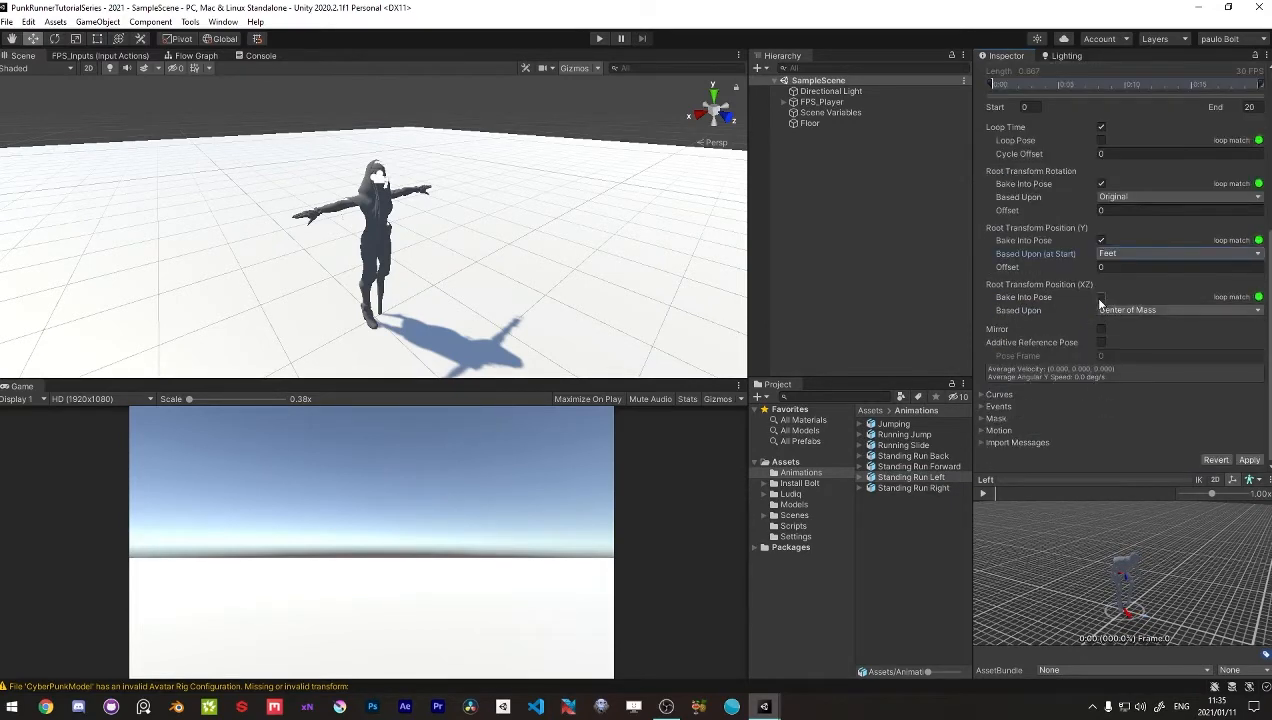
Step: Bake the Left clip's root XZ position into the pose, apply the import settings and preview the animation
{"action": "left_click", "coordinate": [1120, 253]}
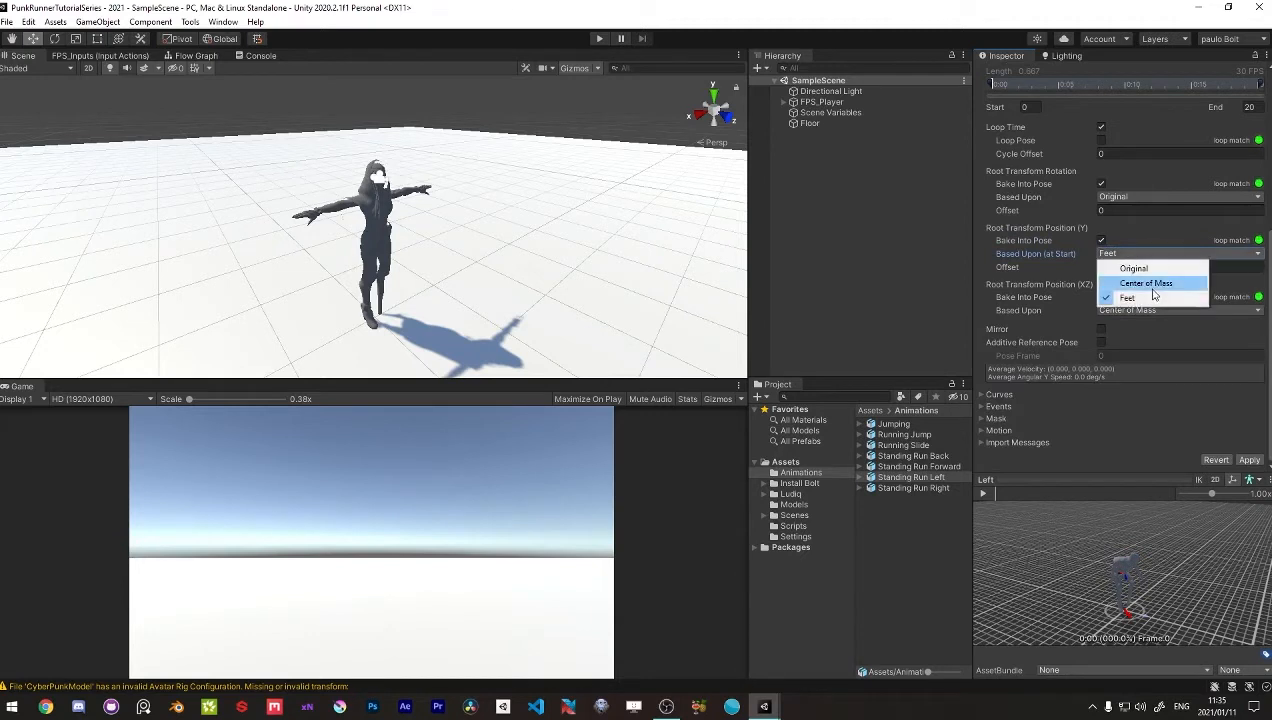
{"action": "left_click", "coordinate": [1088, 313]}
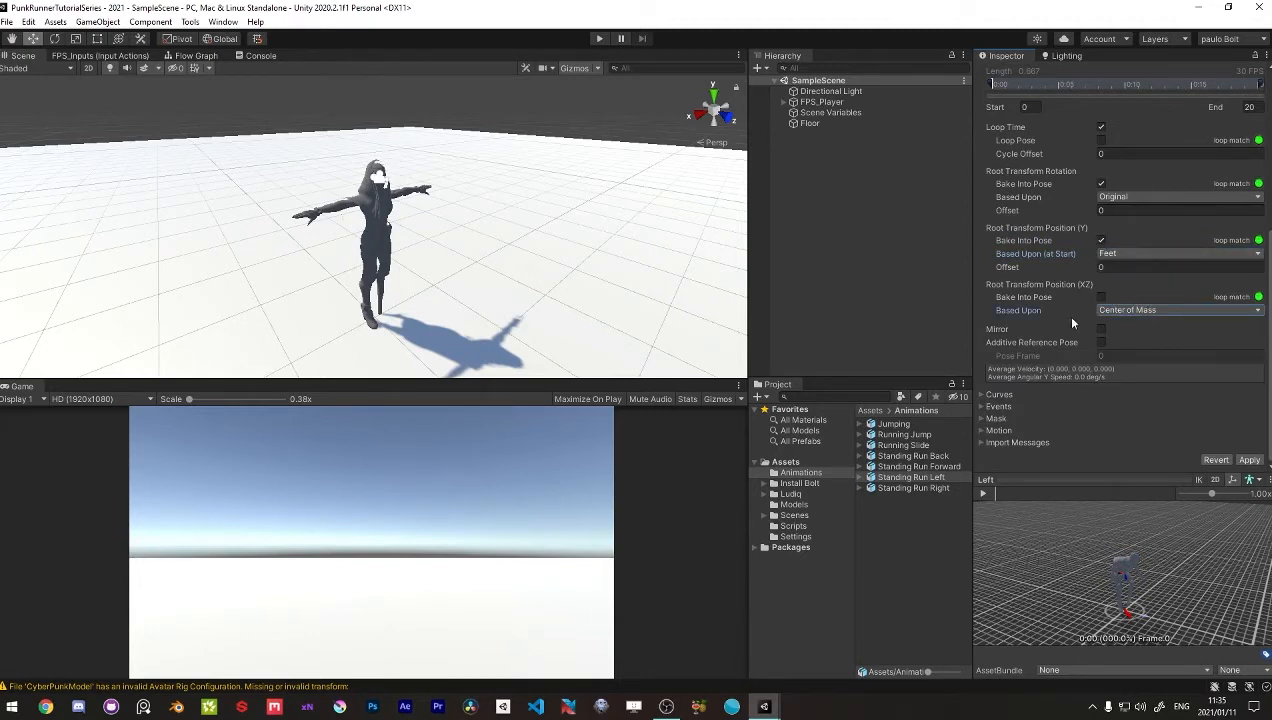
{"action": "left_click", "coordinate": [1101, 298]}
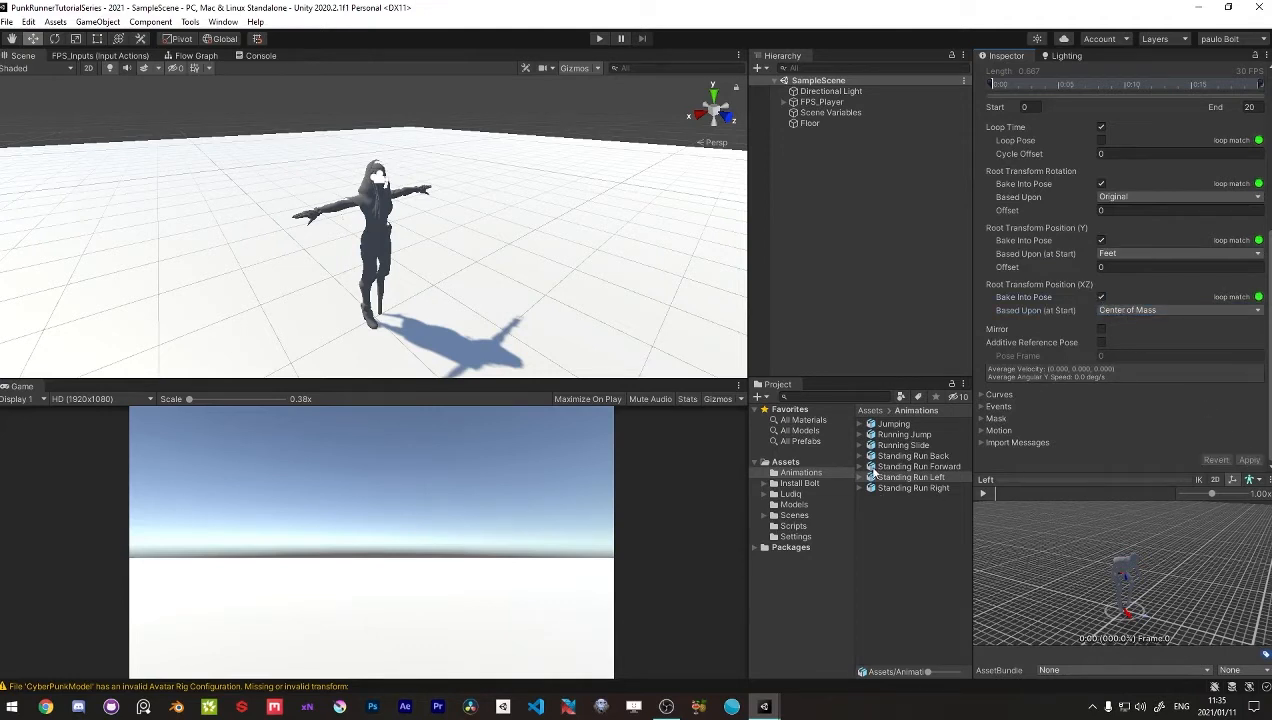
{"action": "left_click", "coordinate": [982, 494]}
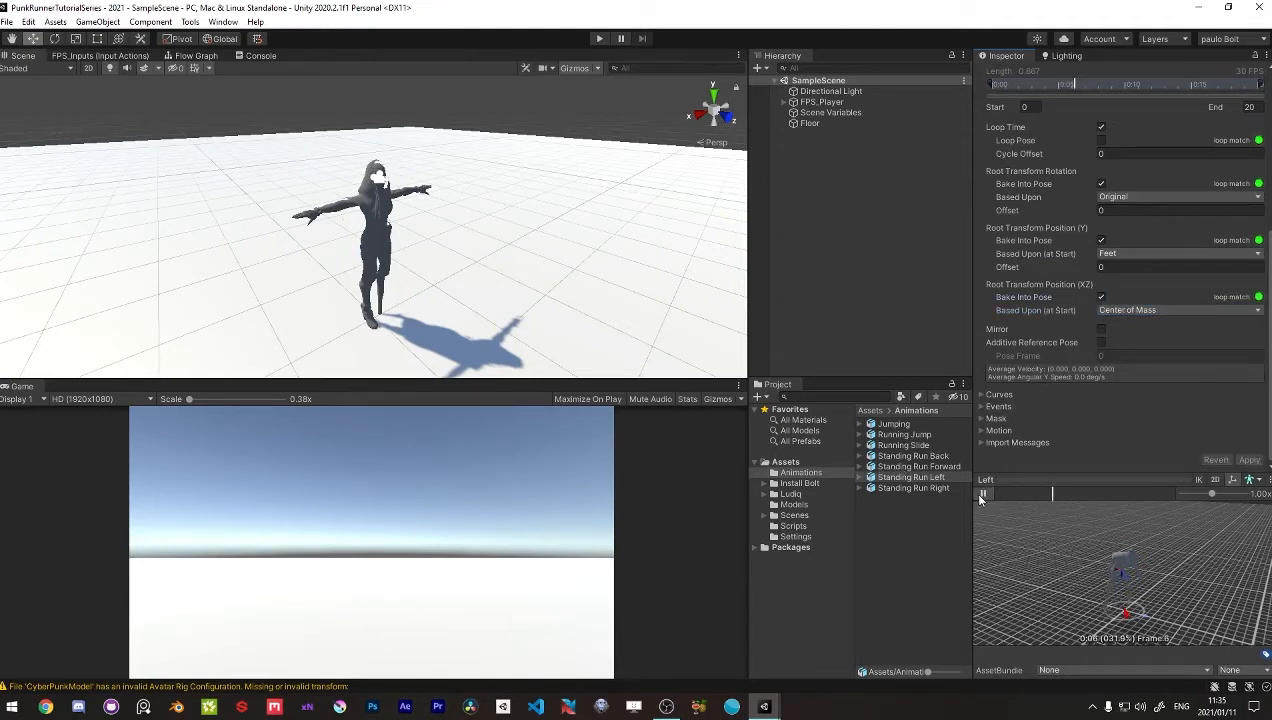
Step: Rename the Standing Run Forward animation's clip as Forward and enable Loop Time for it
{"action": "left_click", "coordinate": [944, 467]}
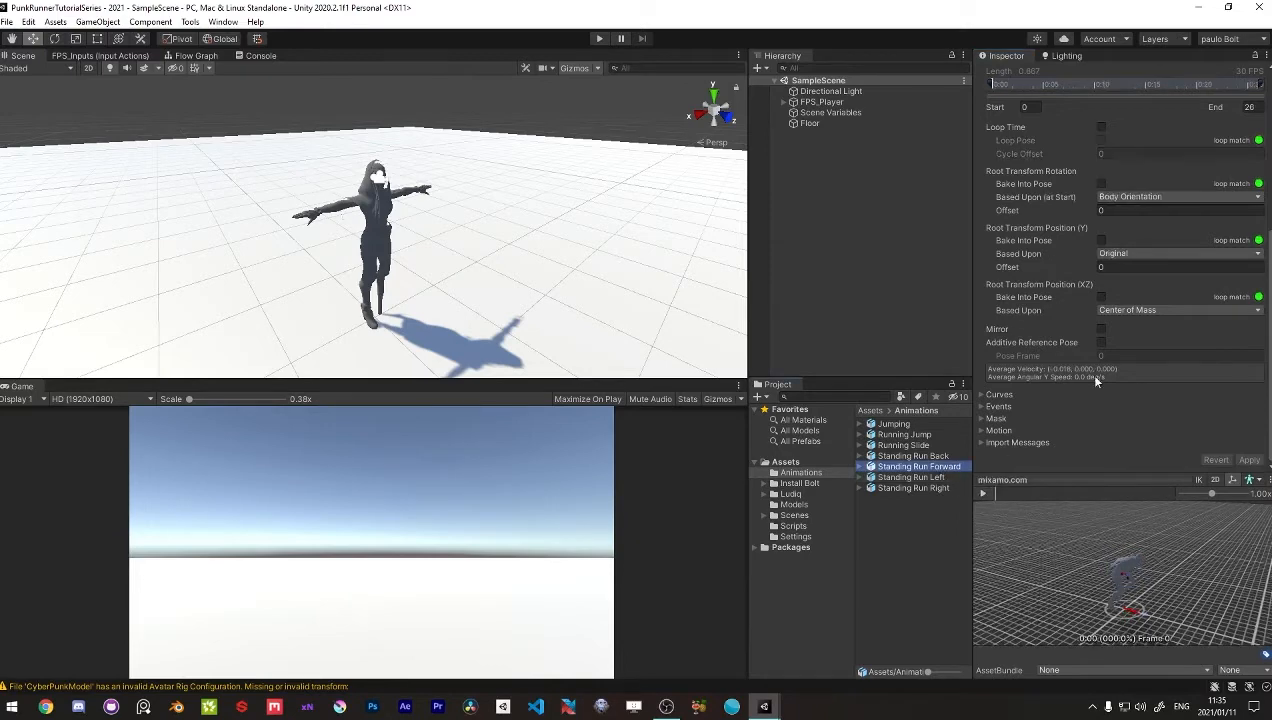
{"action": "left_click", "coordinate": [1058, 316]}
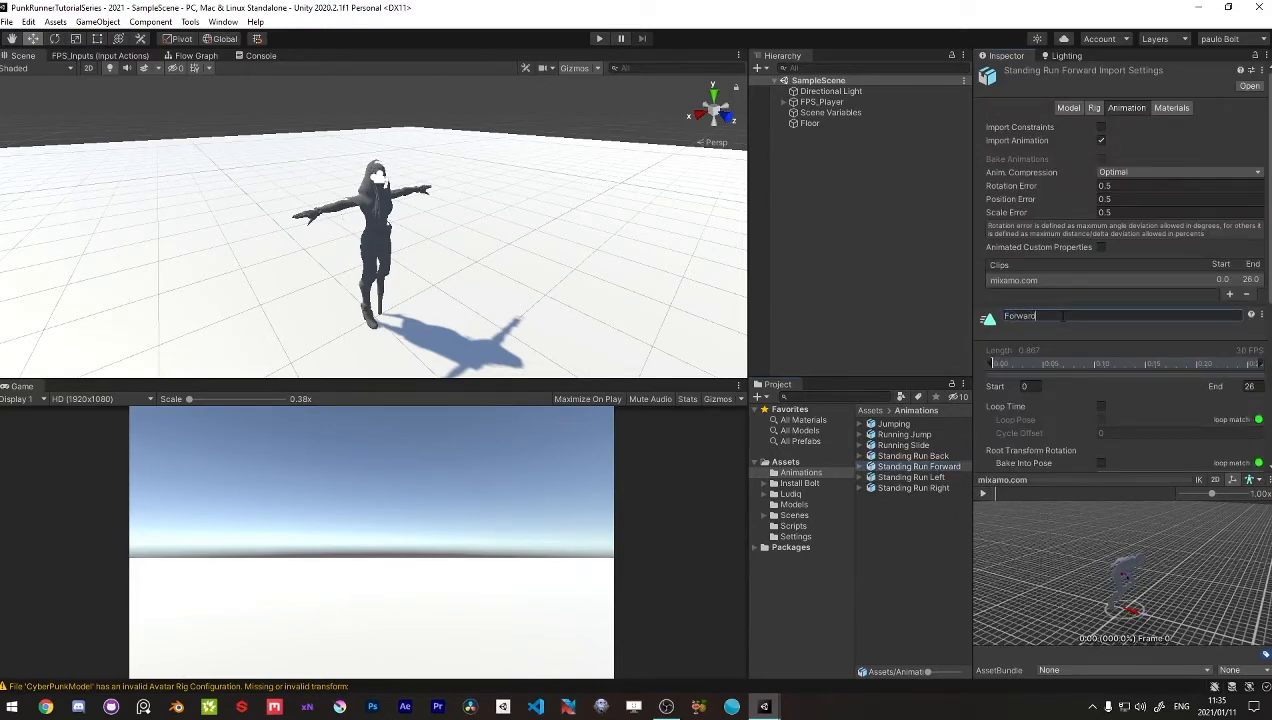
{"action": "left_click", "coordinate": [1101, 408]}
Step: Bake the Forward clip's root transform rotation into the pose, based upon Original
{"action": "scroll", "coordinate": [1151, 387], "scroll_direction": "down", "scroll_amount": 5}
{"action": "left_click", "coordinate": [1150, 197]}
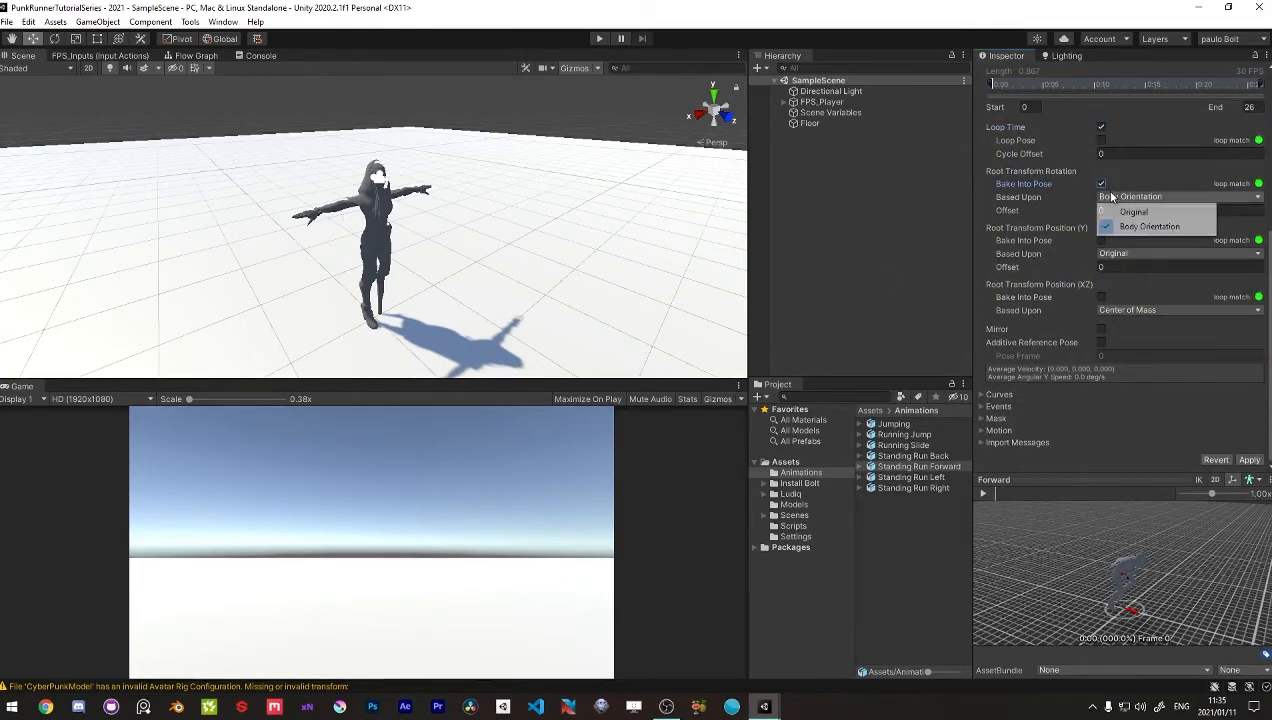
{"action": "left_click", "coordinate": [1118, 207]}
Step: Bake the Forward clip's root Y position based upon Feet and its XZ position into the pose, then apply and preview it
{"action": "scroll", "coordinate": [1114, 210], "scroll_direction": "up", "scroll_amount": 4}
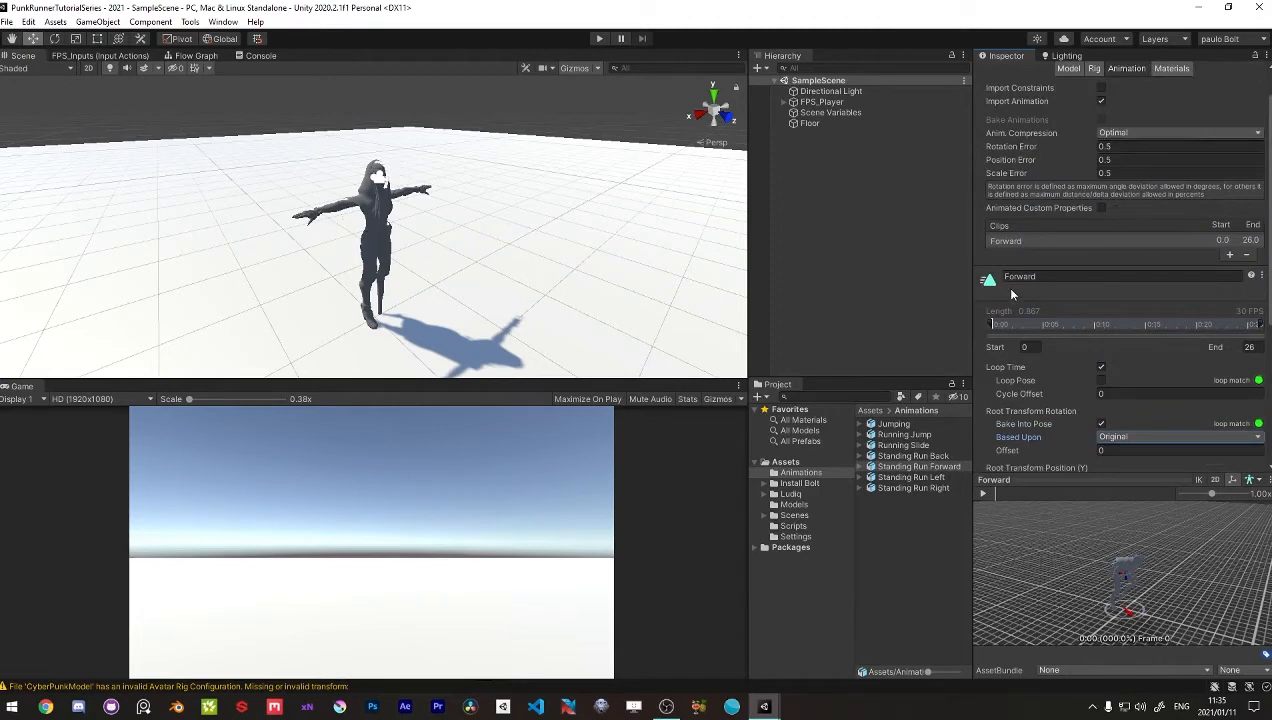
{"action": "scroll", "coordinate": [1010, 293], "scroll_direction": "down", "scroll_amount": 4}
{"action": "left_click", "coordinate": [1114, 256]}
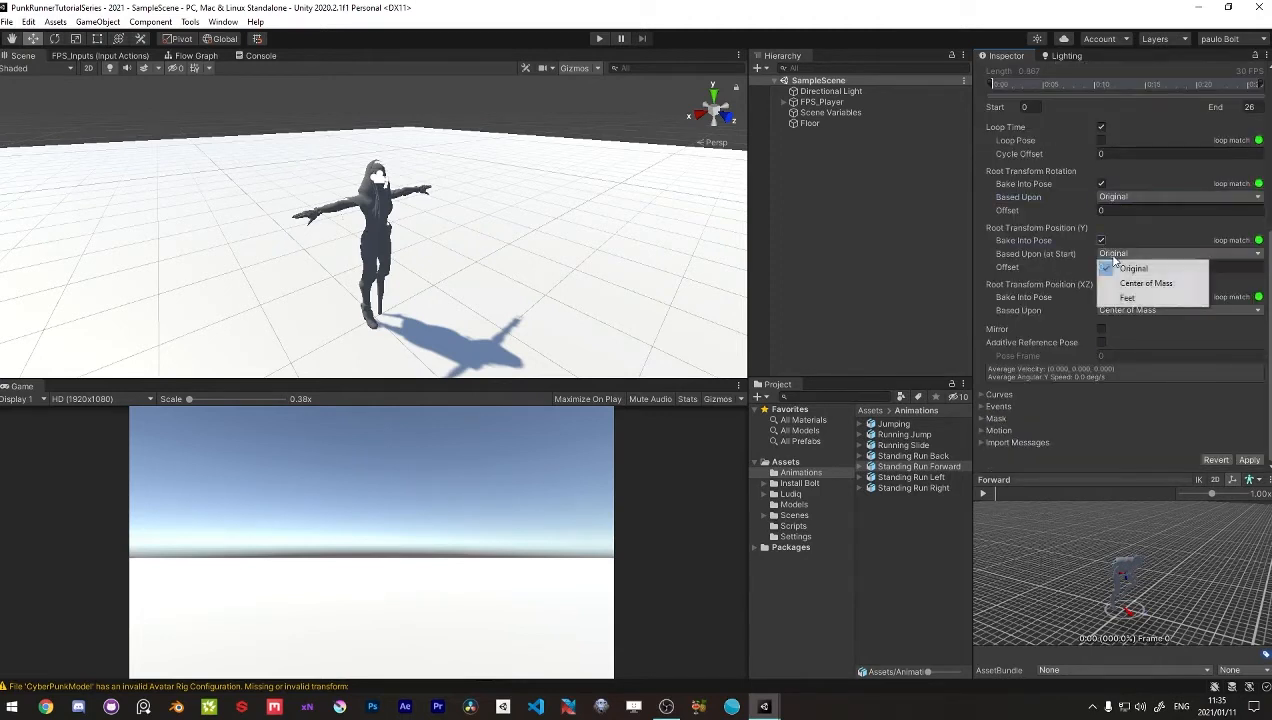
{"action": "left_click", "coordinate": [1127, 298]}
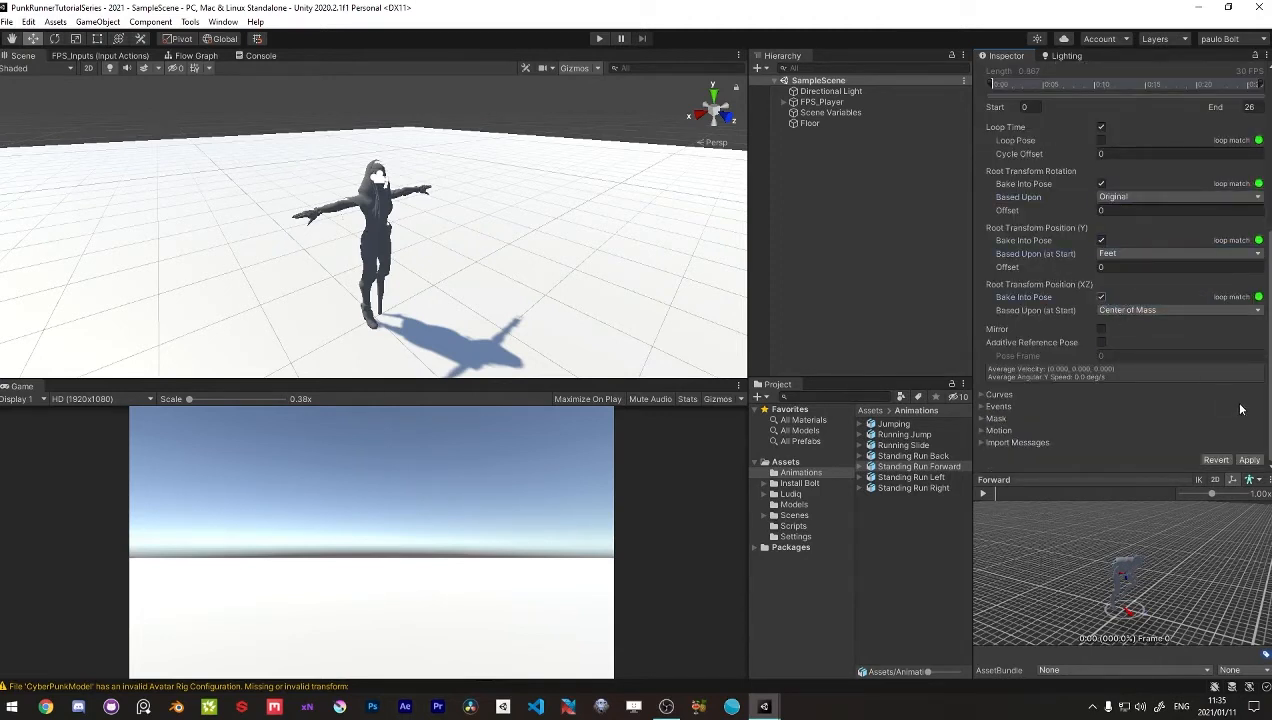
{"action": "left_click", "coordinate": [983, 493]}
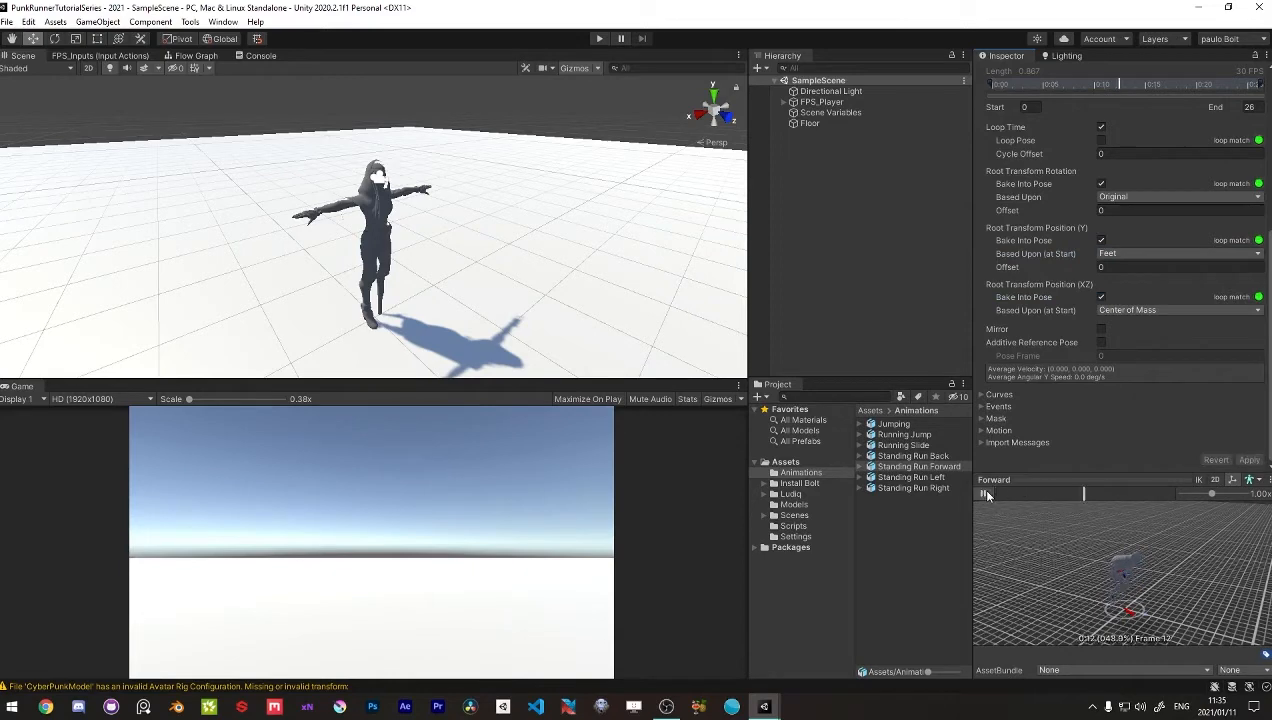
Step: Rename the Standing Run Back animation's clip as Back and enable Loop Time for it
{"action": "left_click", "coordinate": [929, 457]}
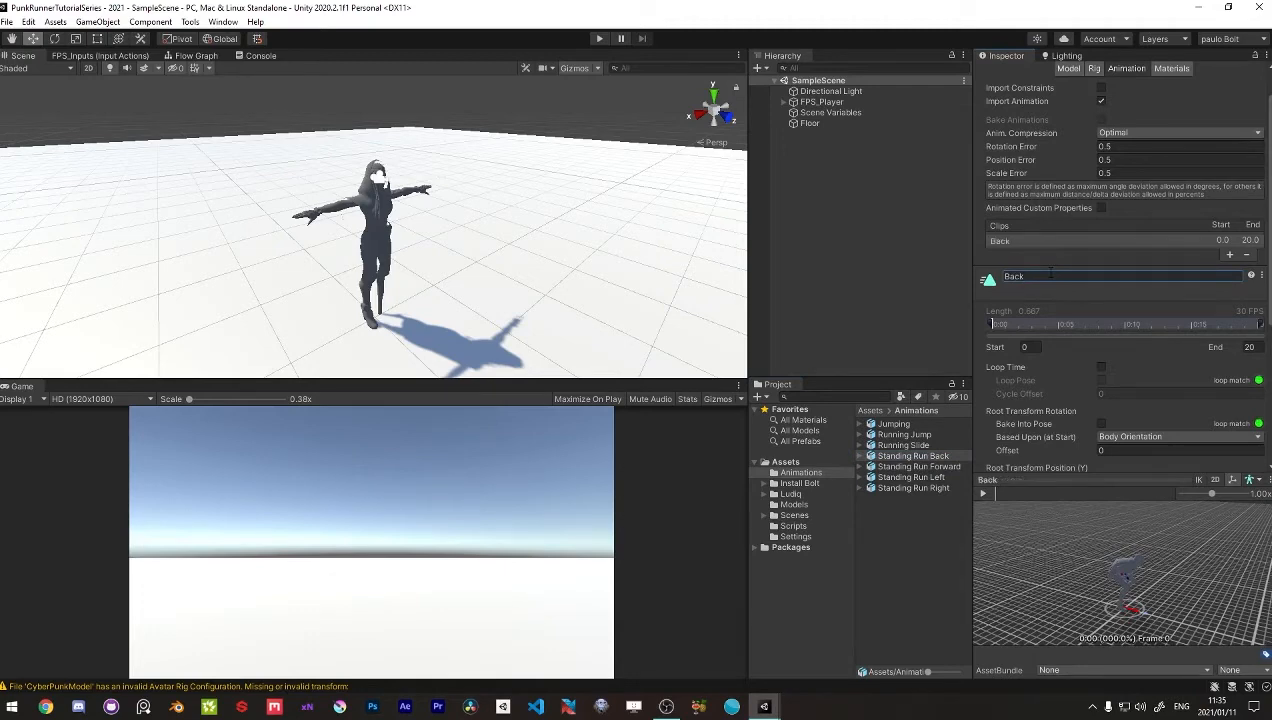
{"action": "left_click", "coordinate": [1100, 368]}
Step: Bake the Back clip's root transform rotation into the pose and open its Based Upon options
{"action": "left_click", "coordinate": [1101, 424]}
{"action": "left_click", "coordinate": [1135, 437]}
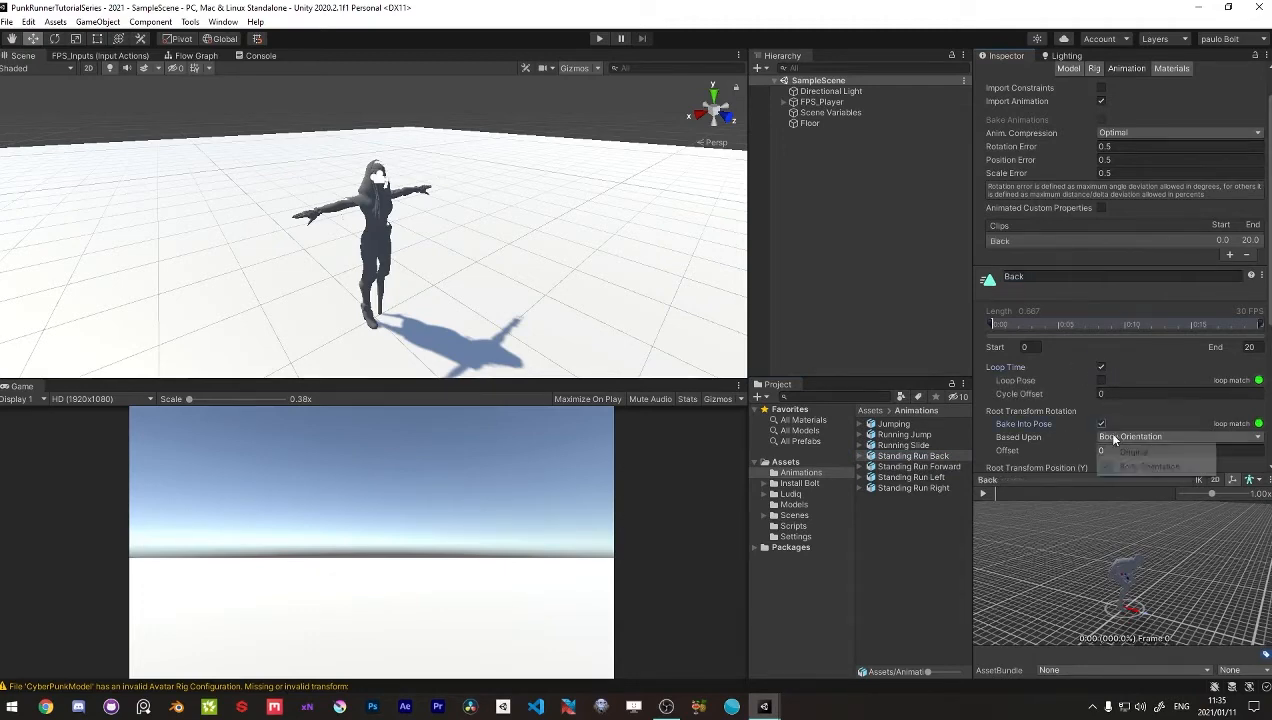
Step: Base the Back clip's root rotation upon Original, bake its Y position upon Feet and its XZ position into pose, and apply
{"action": "left_click", "coordinate": [1125, 446]}
{"action": "scroll", "coordinate": [1107, 397], "scroll_direction": "down", "scroll_amount": 5}
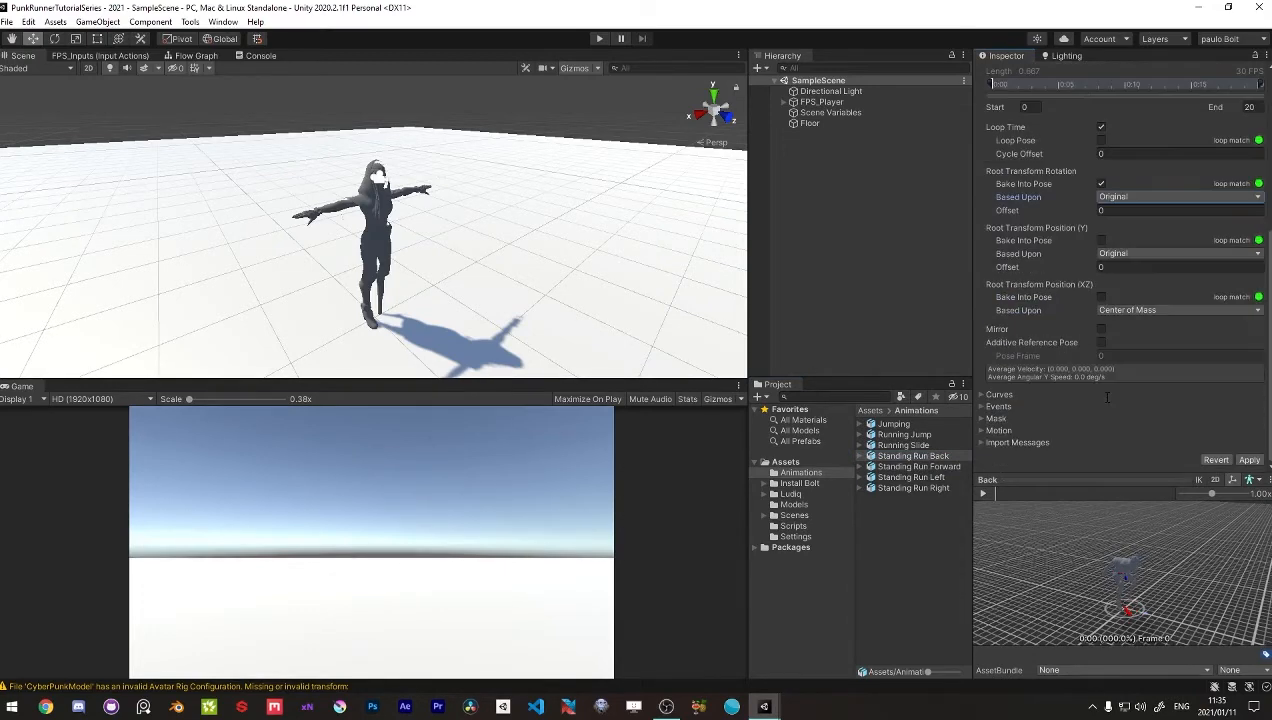
{"action": "left_click", "coordinate": [1112, 253]}
{"action": "left_click", "coordinate": [1107, 294]}
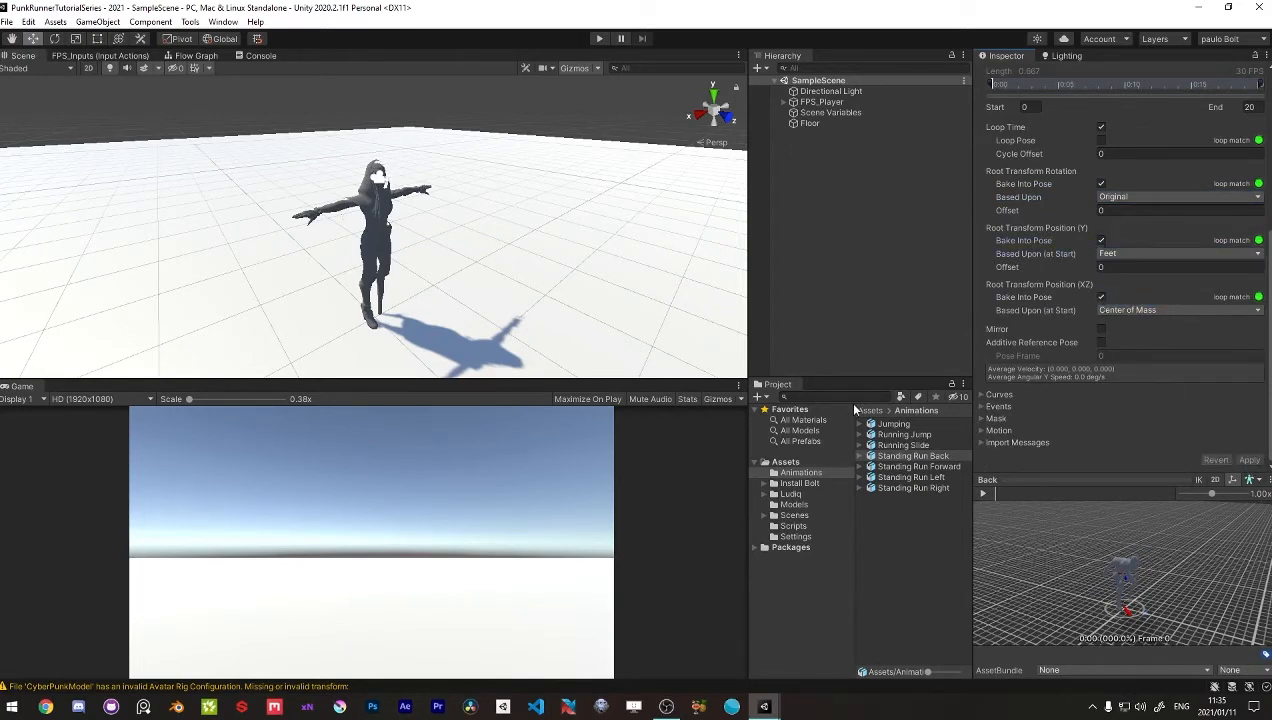
Step: For the Running Slide animation, bake the root transform rotation into pose based upon Original
{"action": "left_click", "coordinate": [921, 447]}
{"action": "left_click", "coordinate": [984, 494]}
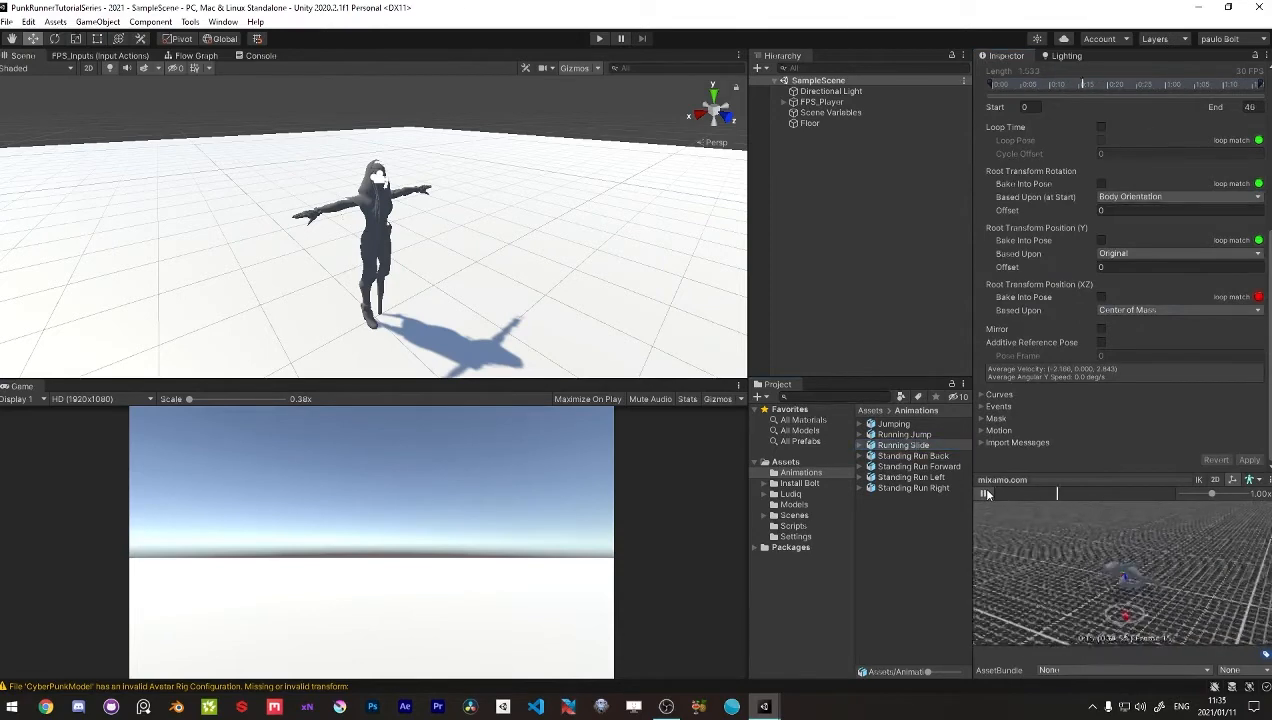
{"action": "left_click", "coordinate": [985, 494]}
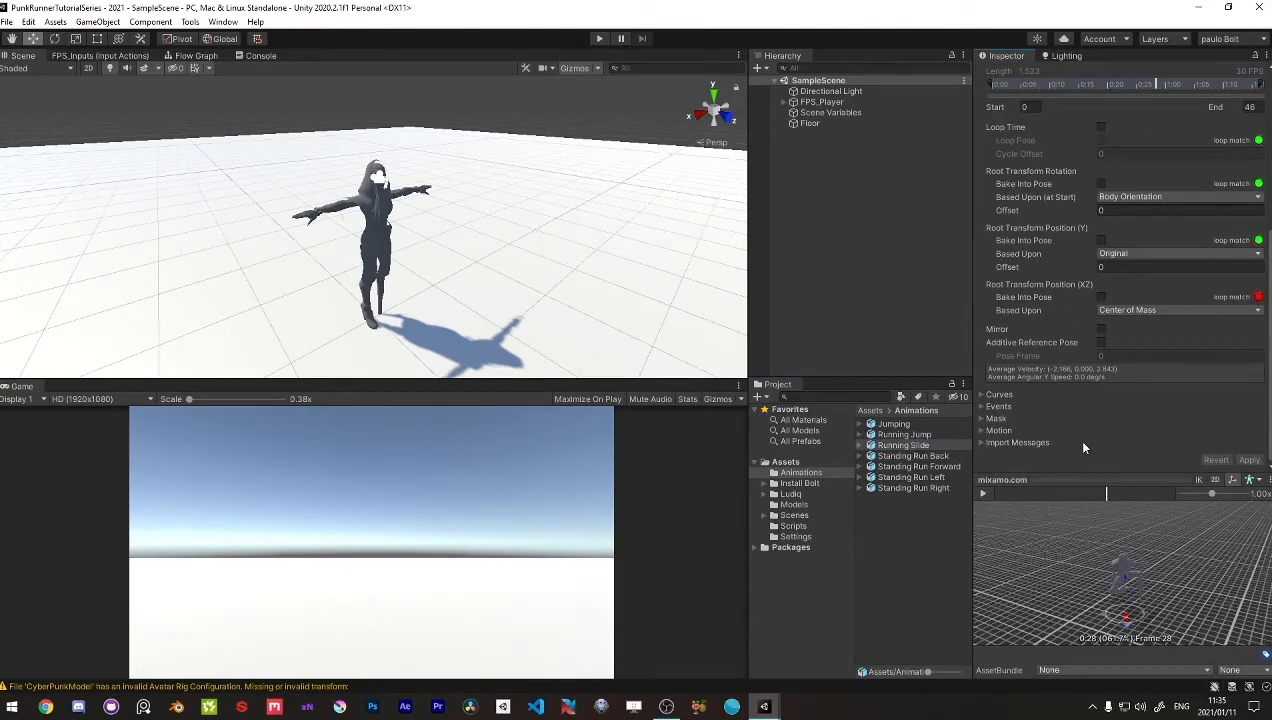
{"action": "left_click", "coordinate": [1101, 184]}
{"action": "left_click", "coordinate": [1170, 197]}
{"action": "left_click", "coordinate": [1130, 212]}
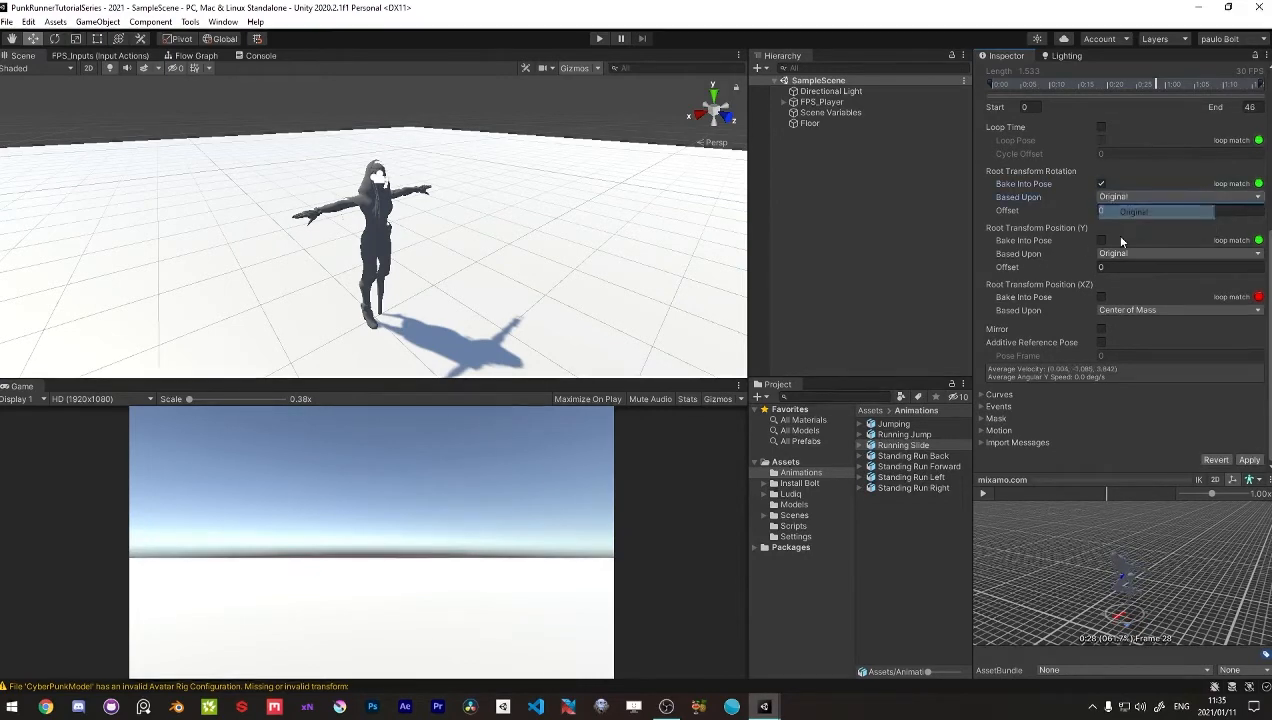
Step: Bake Running Slide's root Y position into pose based upon Feet, apply the import settings and preview the clip
{"action": "left_click", "coordinate": [1101, 240]}
{"action": "left_click", "coordinate": [1170, 253]}
{"action": "left_click", "coordinate": [1125, 289]}
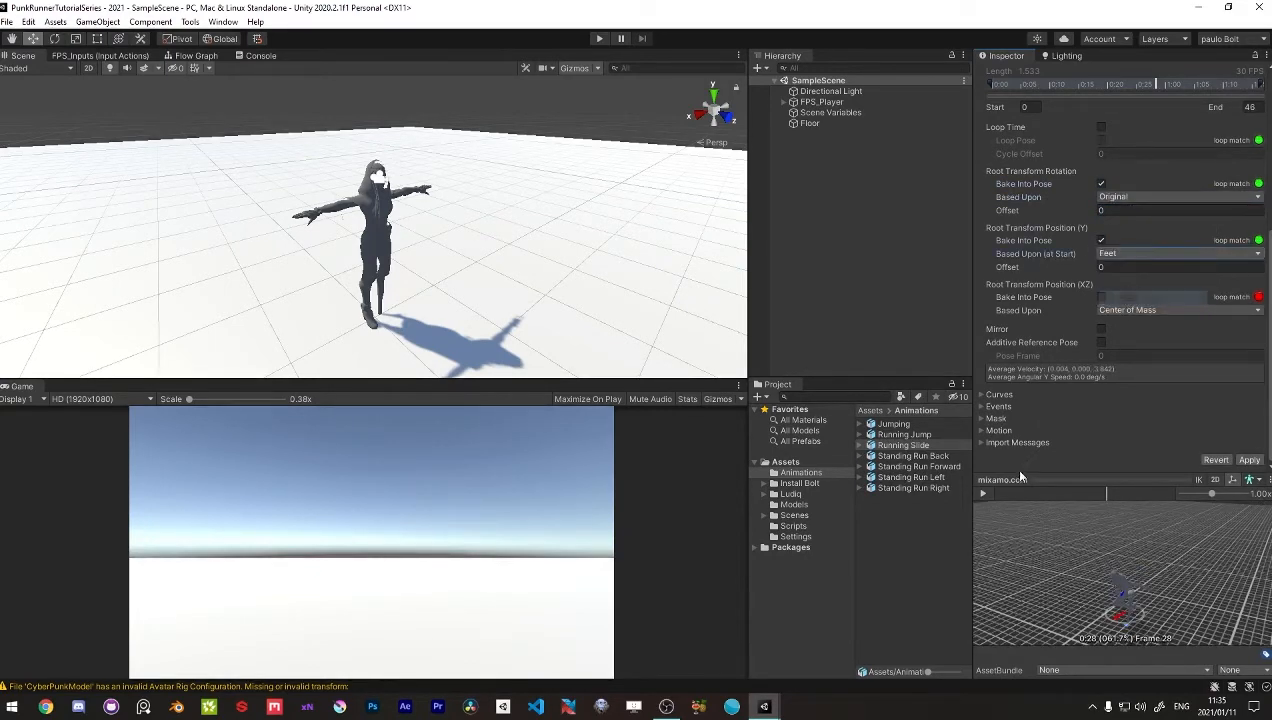
{"action": "left_click", "coordinate": [983, 495]}
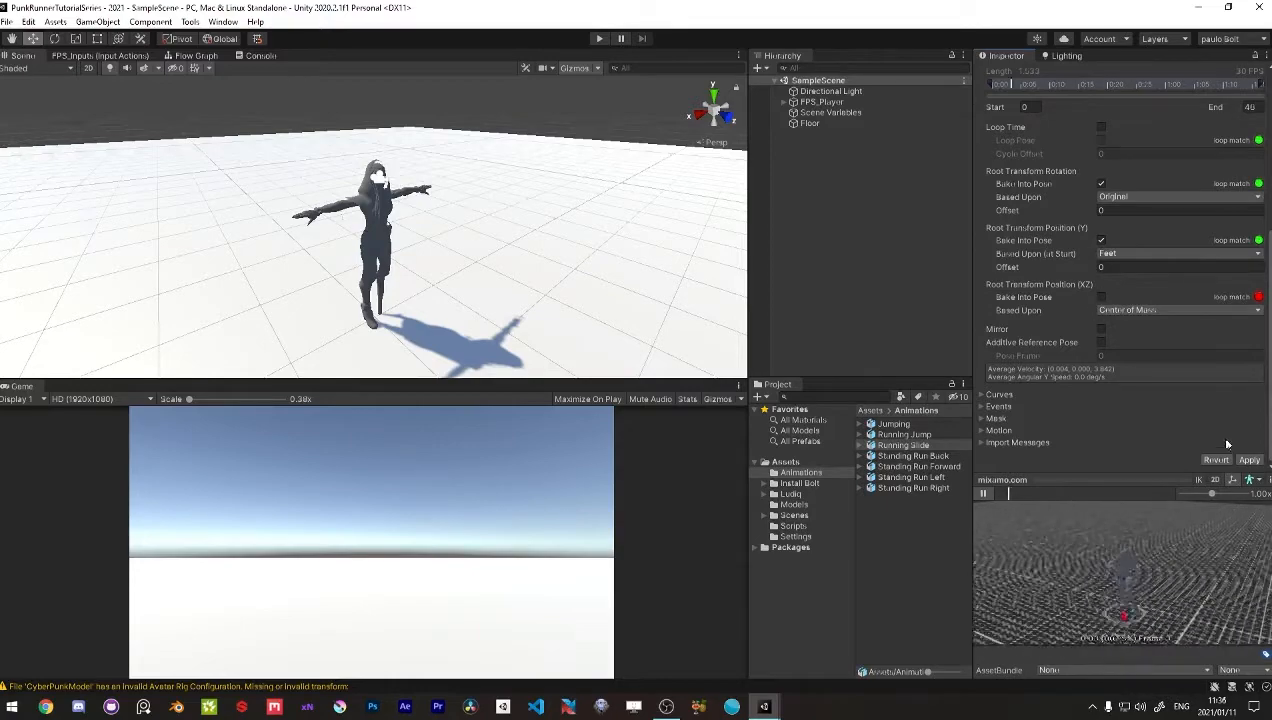
{"action": "left_click", "coordinate": [1249, 460]}
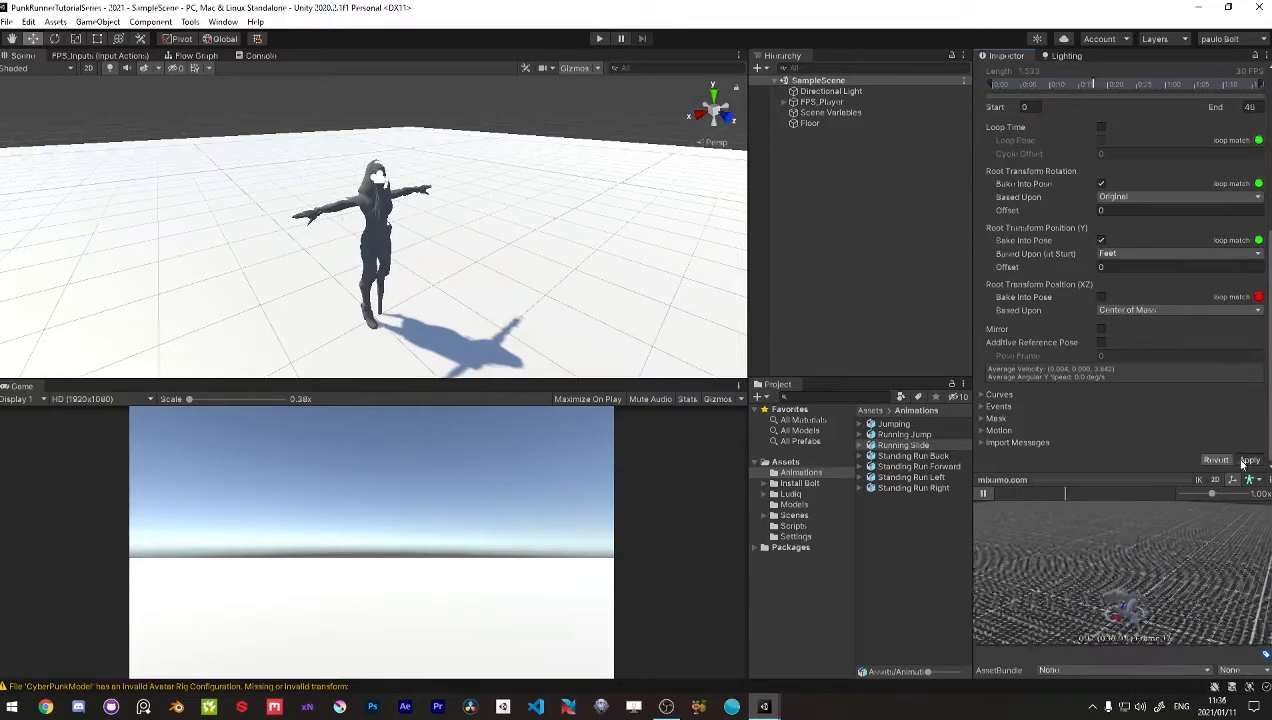
{"action": "left_click", "coordinate": [985, 493]}
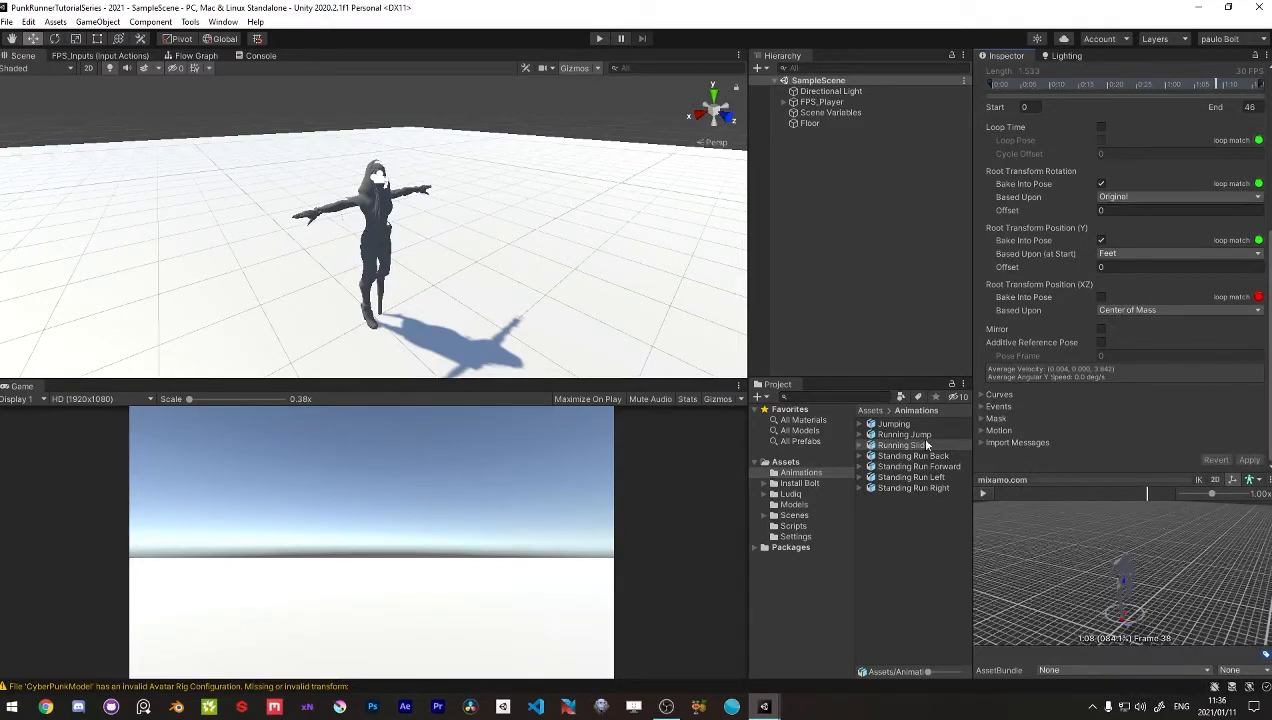
{"action": "left_click", "coordinate": [984, 493]}
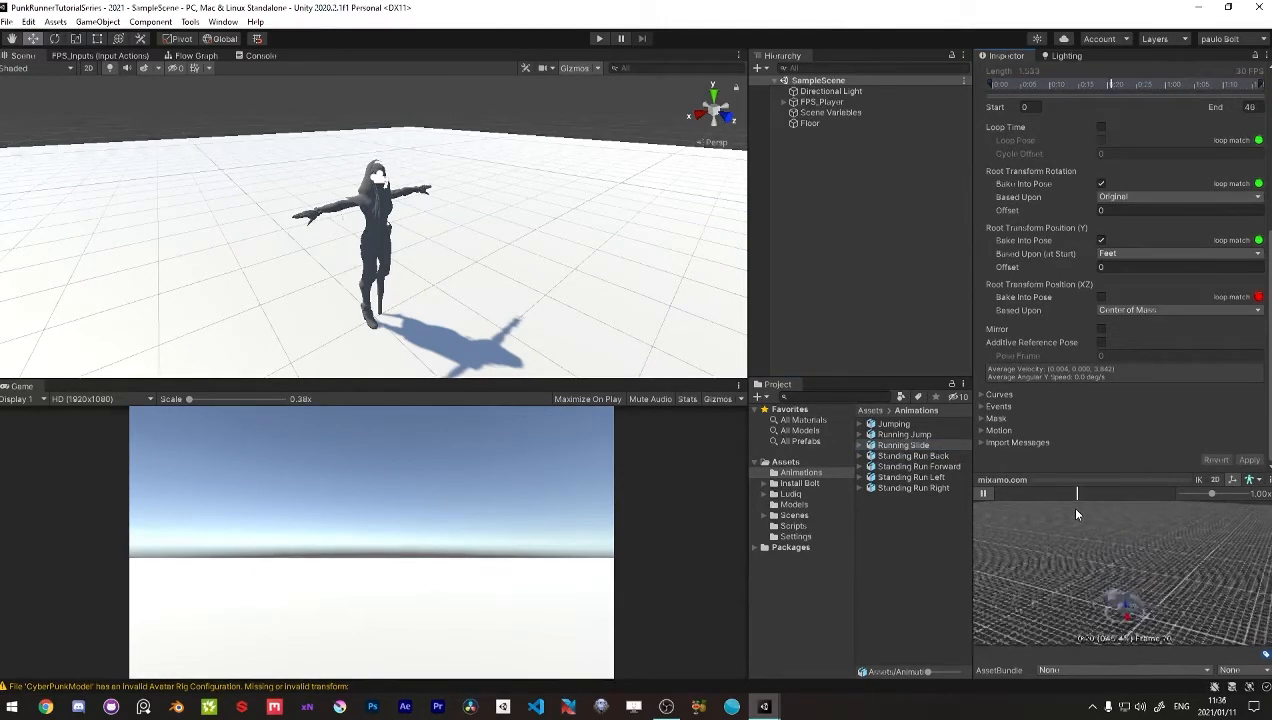
{"action": "left_click", "coordinate": [982, 493]}
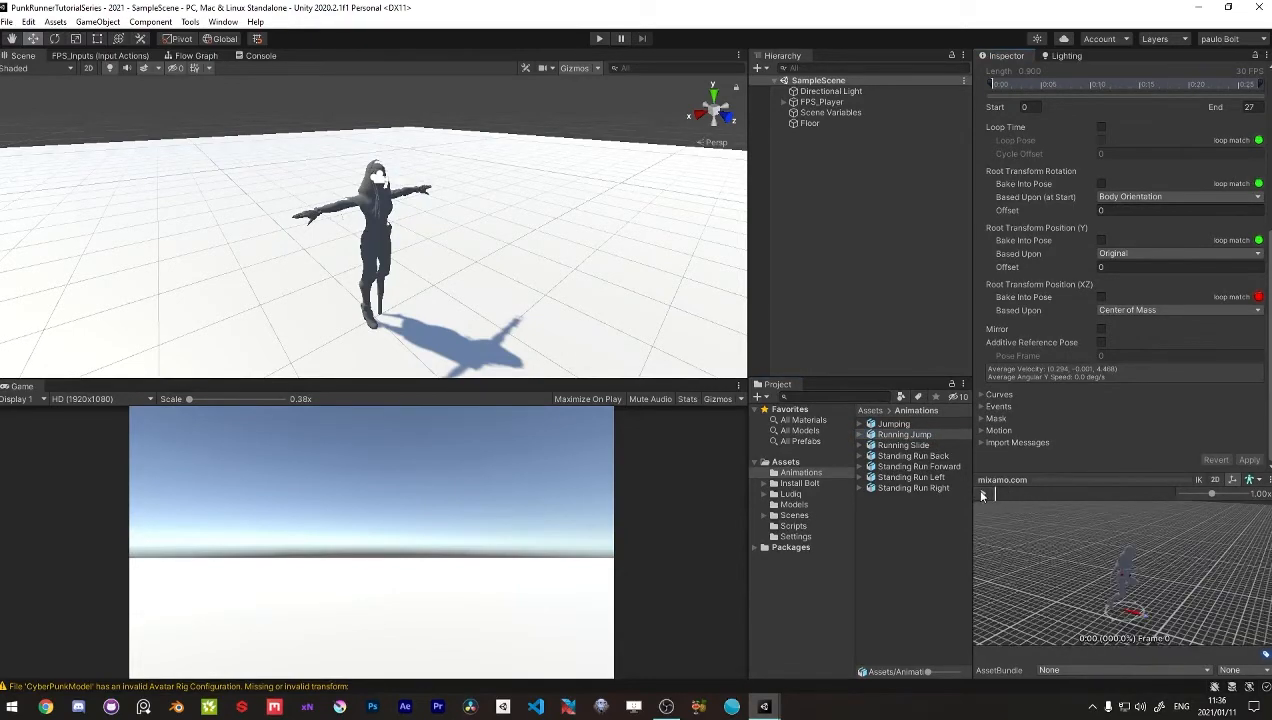
Step: Look through the Running Jump animation in the preview and rename its clip to JumpForward
{"action": "left_click_drag", "start_coordinate": [1068, 497], "coordinate": [1147, 494]}
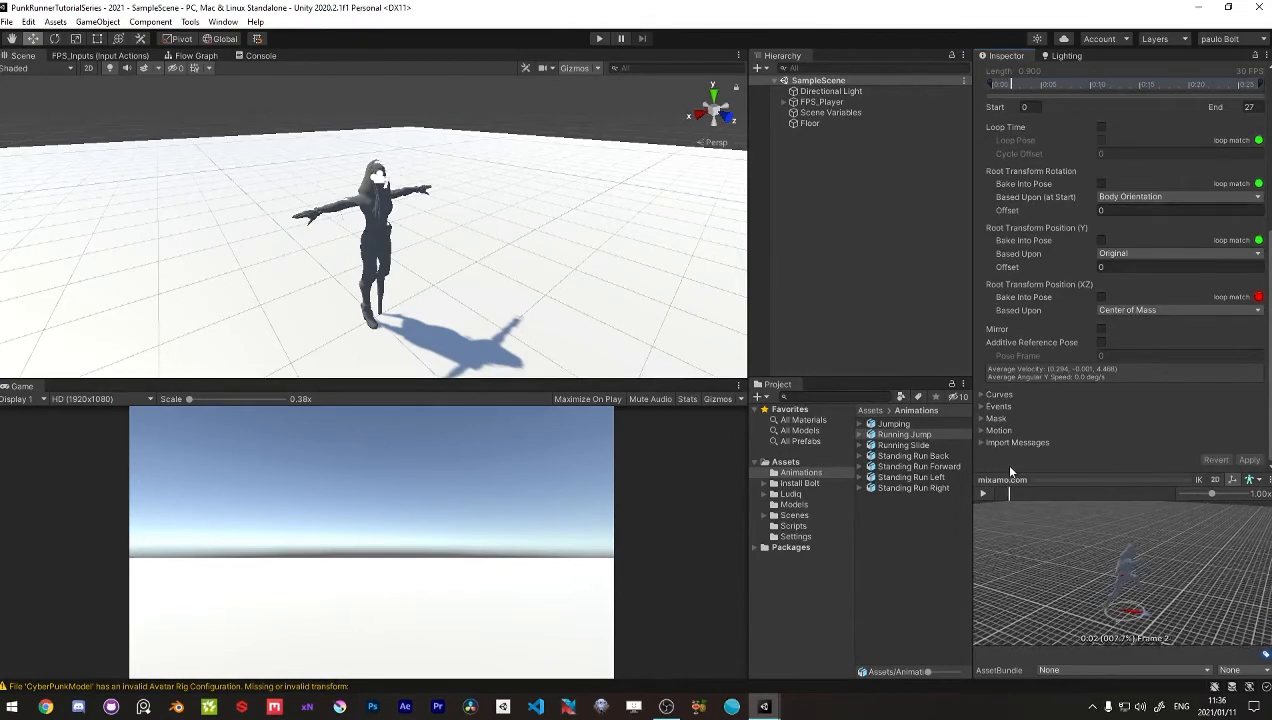
{"action": "mouse_move", "coordinate": [1014, 468]}
{"action": "left_mouse_down"}
{"action": "mouse_move", "coordinate": [1135, 479]}
{"action": "mouse_move", "coordinate": [1011, 465]}
{"action": "left_mouse_up"}
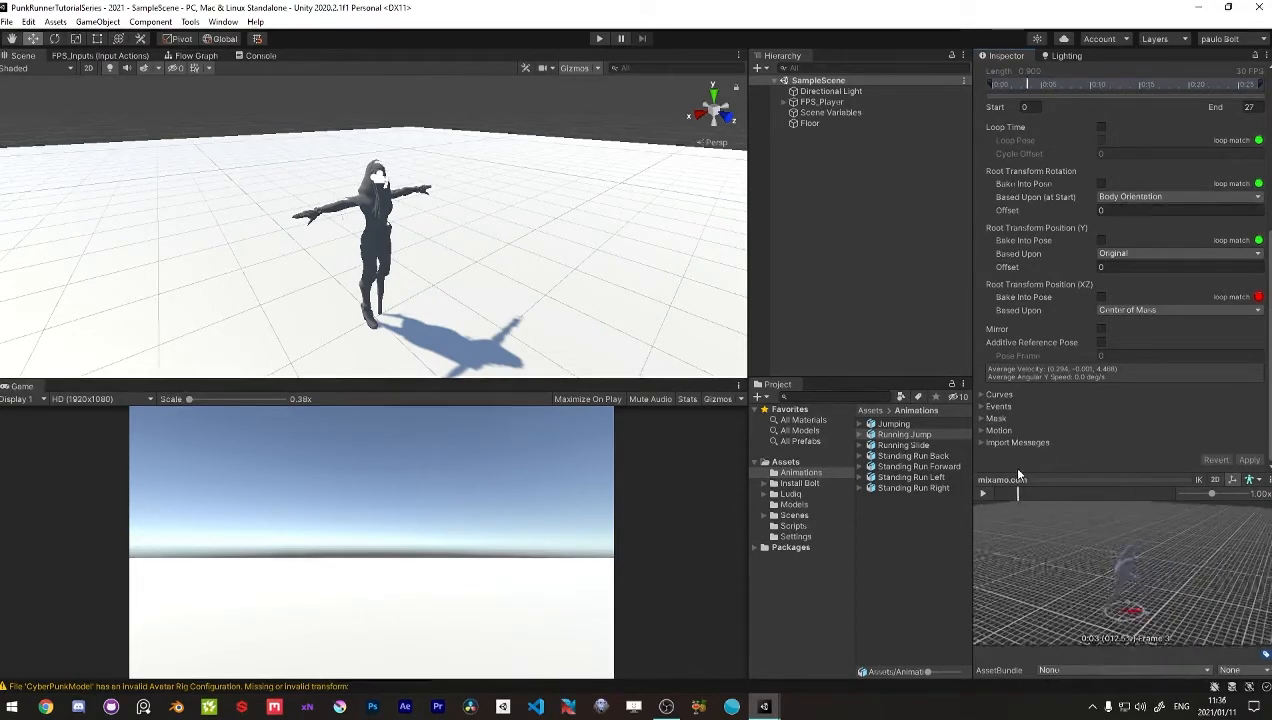
{"action": "scroll", "coordinate": [1025, 358], "scroll_direction": "up", "scroll_amount": 5}
{"action": "left_click", "coordinate": [1069, 318]}
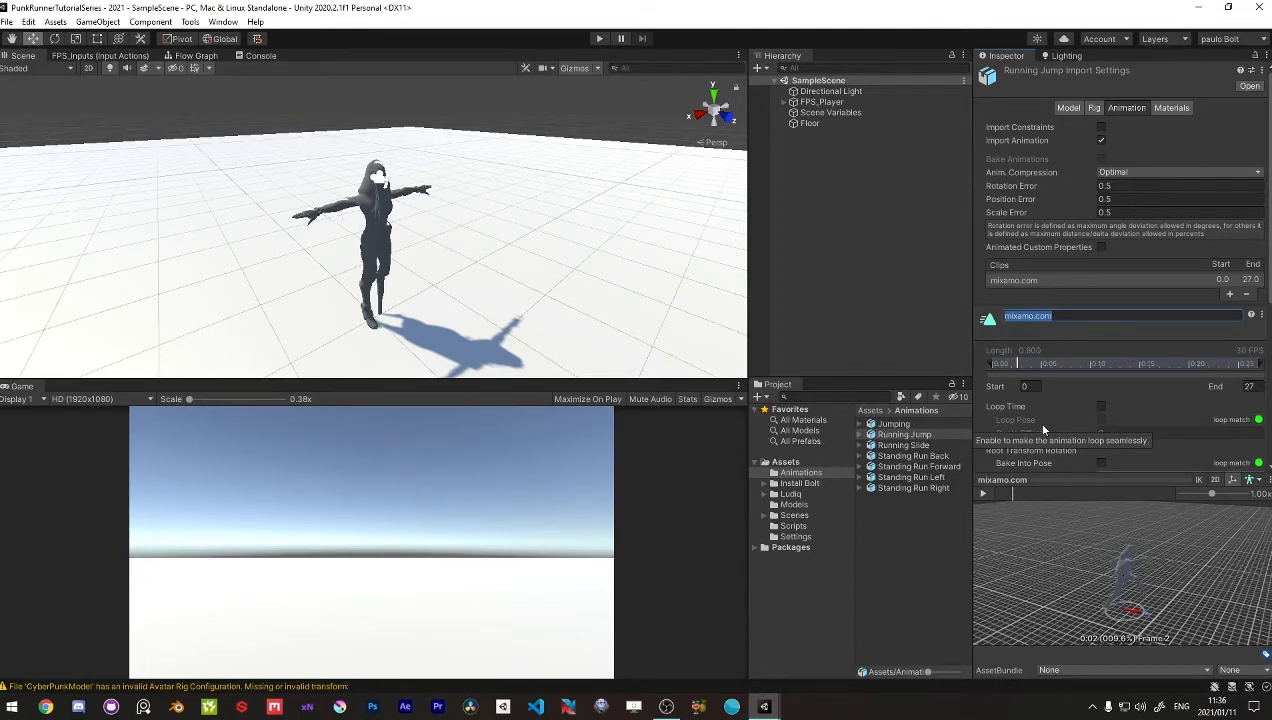
{"action": "type", "text": "JumpForward"}
{"action": "key", "text": "Return"}
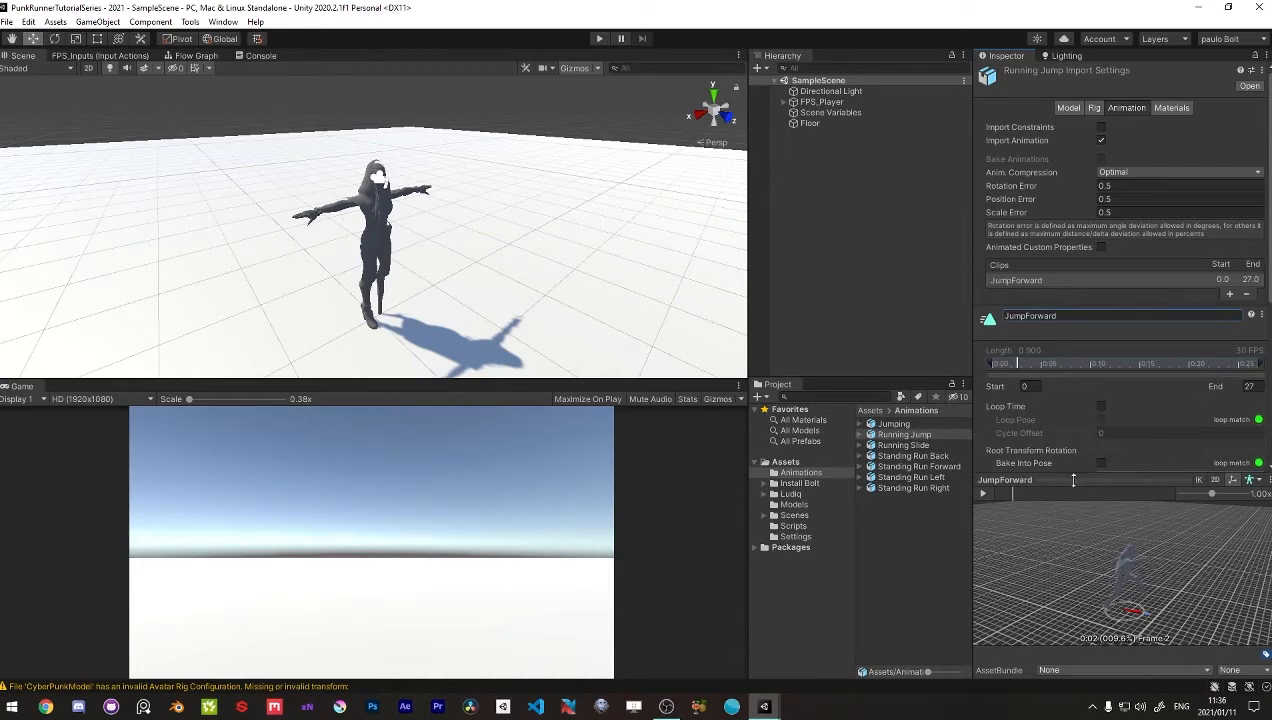
Step: Trim the JumpForward clip to start at frame 3 and end at frame 17, and preview it
{"action": "left_click_drag", "start_coordinate": [1019, 496], "coordinate": [1022, 496]}
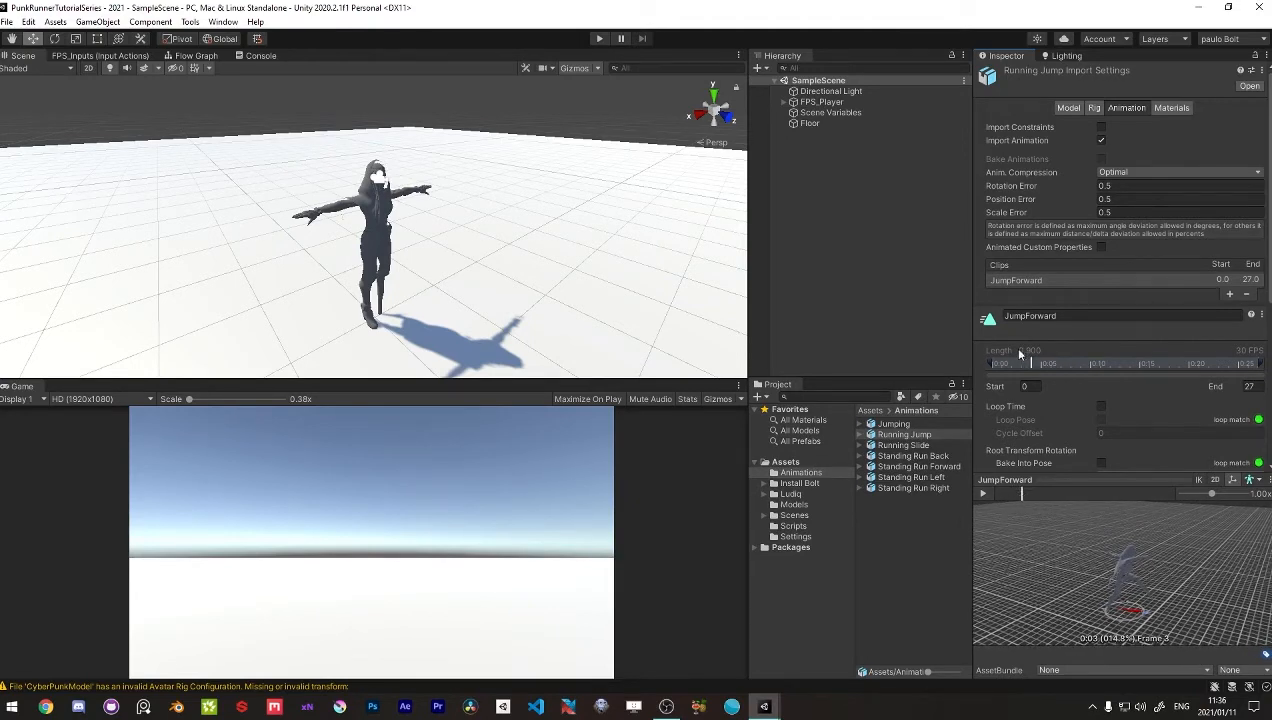
{"action": "type", "text": "3"}
{"action": "key", "text": "Tab"}
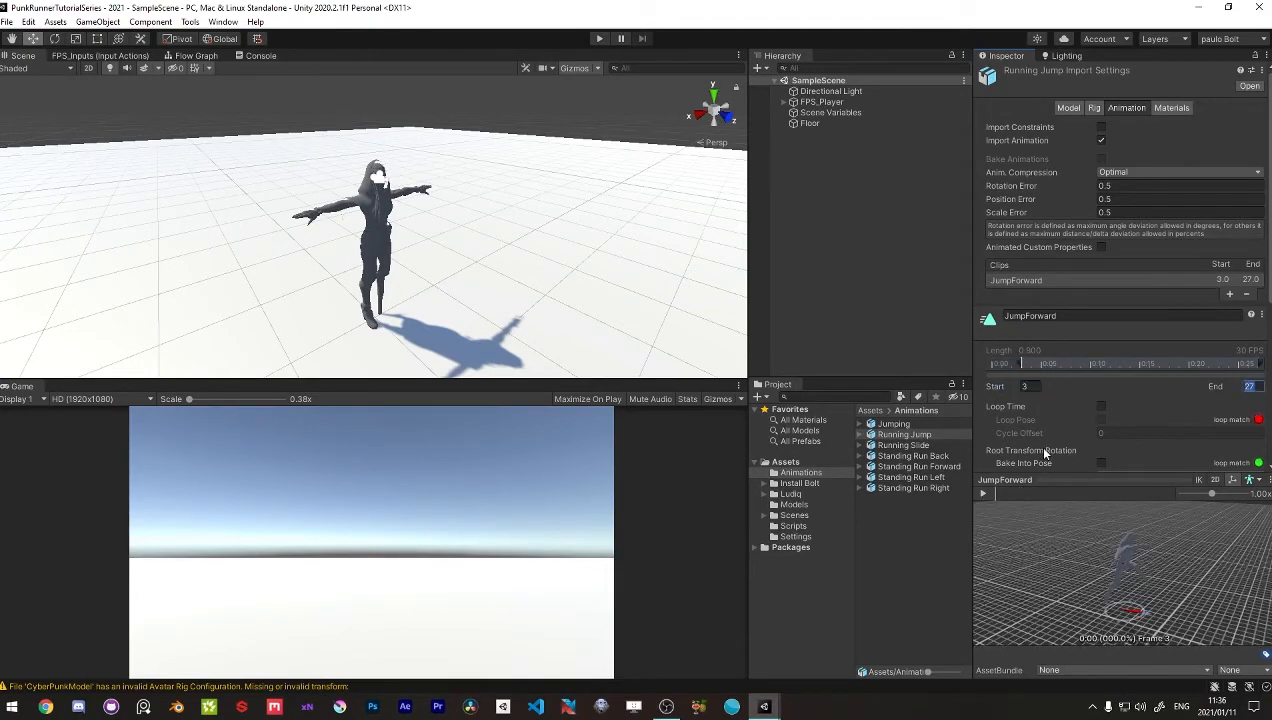
{"action": "left_click", "coordinate": [984, 494]}
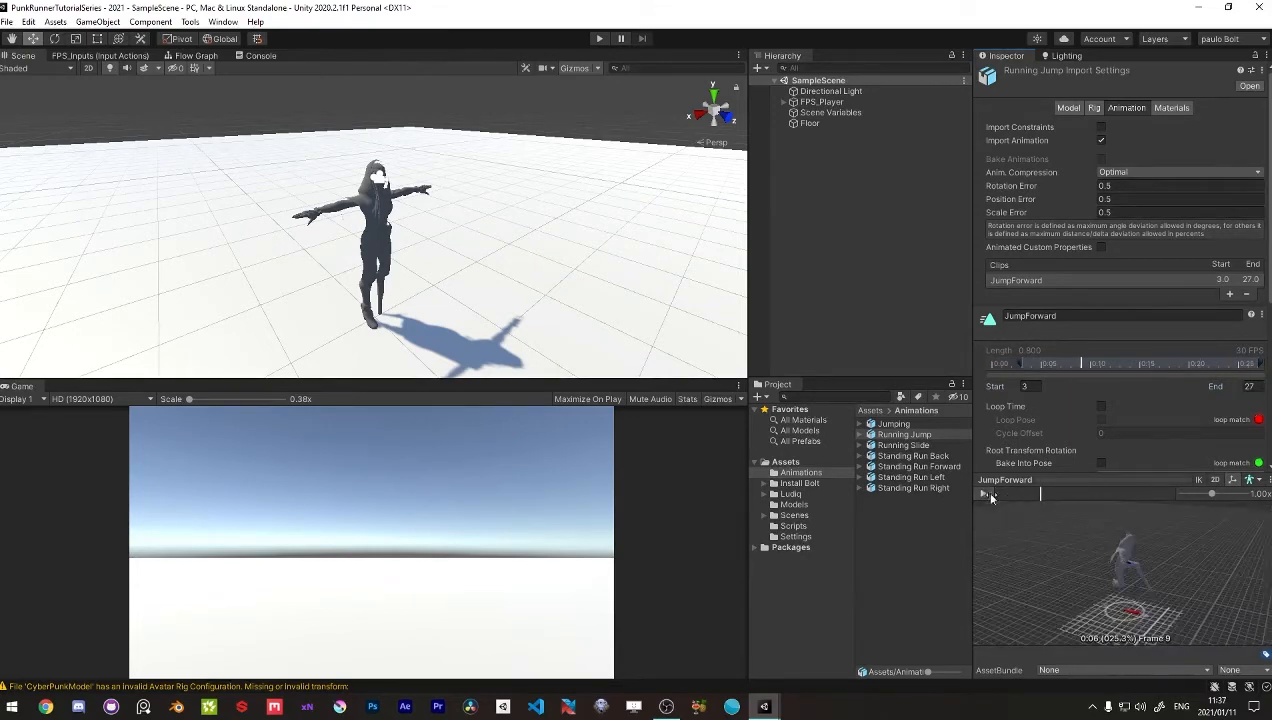
{"action": "mouse_move", "coordinate": [1032, 494]}
{"action": "left_mouse_down"}
{"action": "mouse_move", "coordinate": [1133, 494]}
{"action": "mouse_move", "coordinate": [1092, 487]}
{"action": "mouse_move", "coordinate": [1108, 492]}
{"action": "left_mouse_up"}
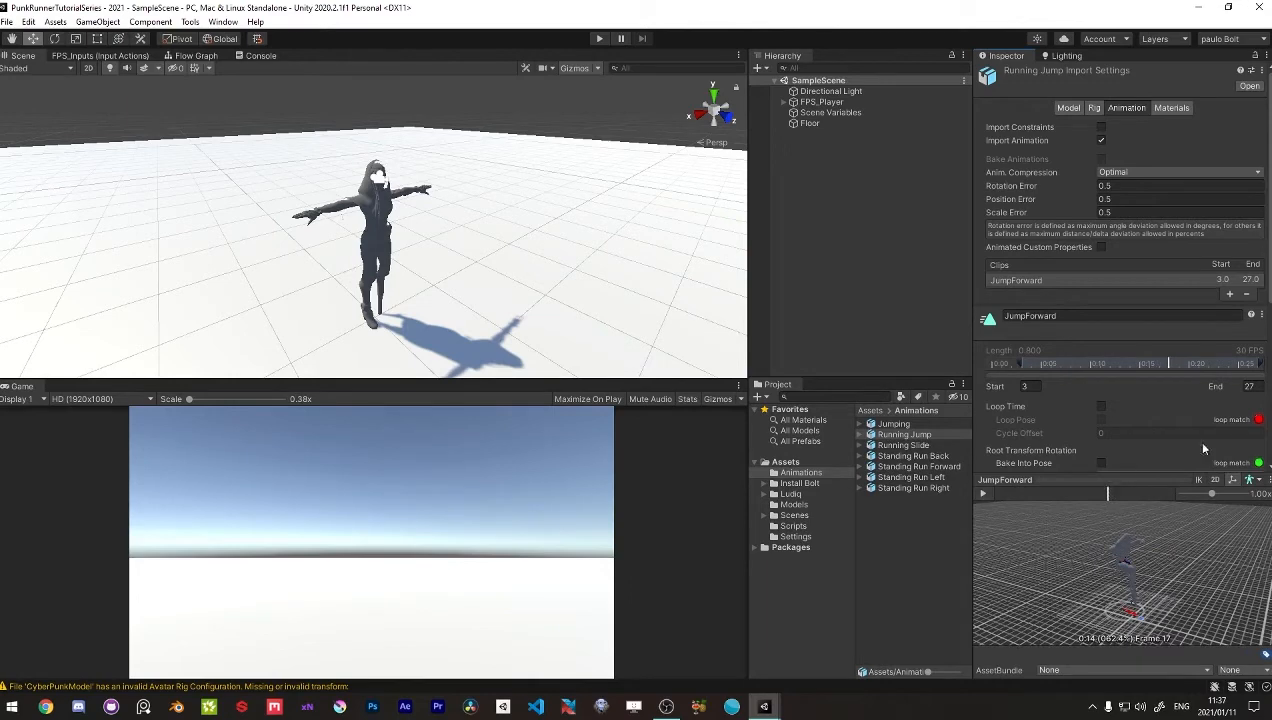
{"action": "left_click", "coordinate": [1248, 386]}
{"action": "type", "text": "17"}
{"action": "key", "text": "Return"}
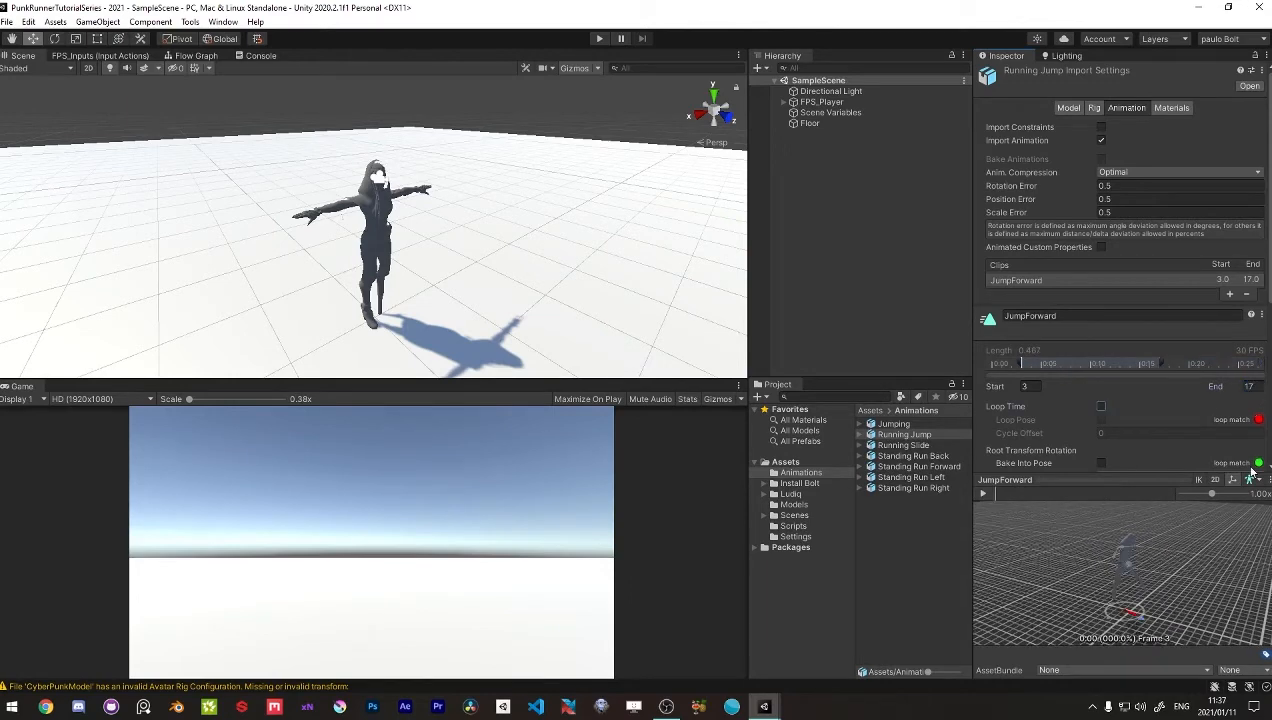
{"action": "left_click", "coordinate": [982, 492]}
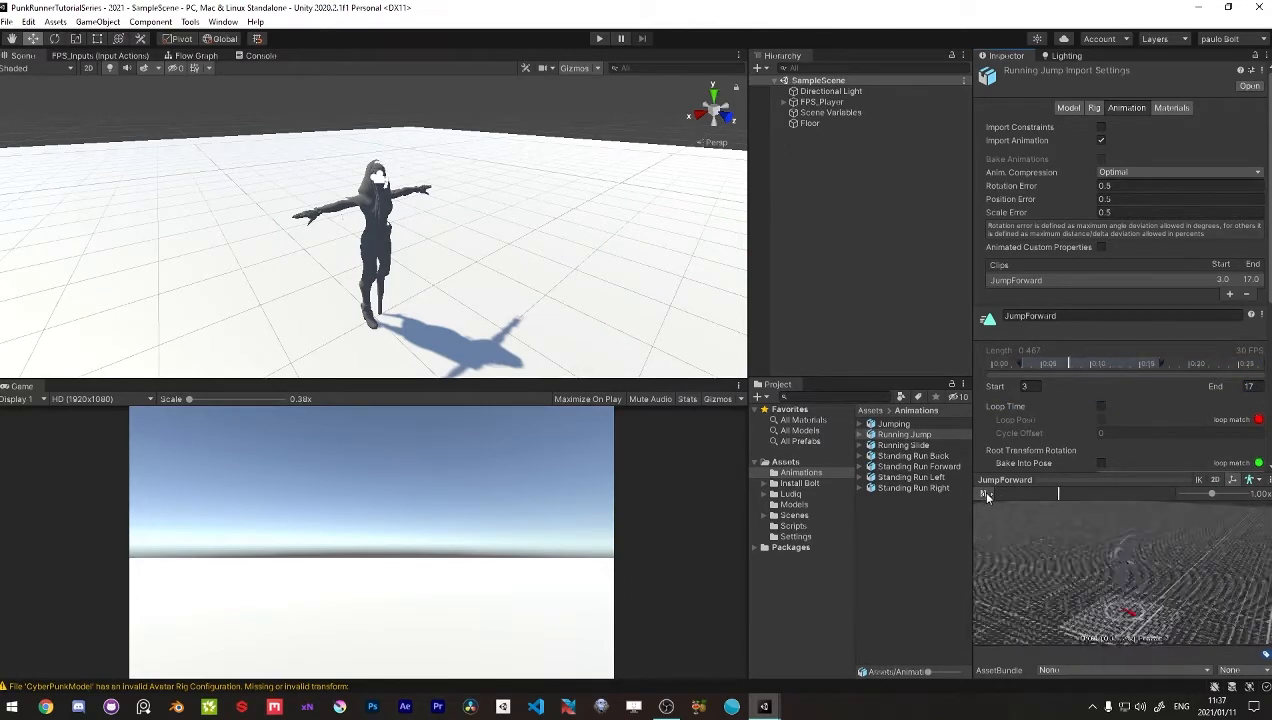
Step: Bake JumpForward's root transform rotation into pose based upon Original and check the opening frames
{"action": "scroll", "coordinate": [1096, 435], "scroll_direction": "down", "scroll_amount": 5}
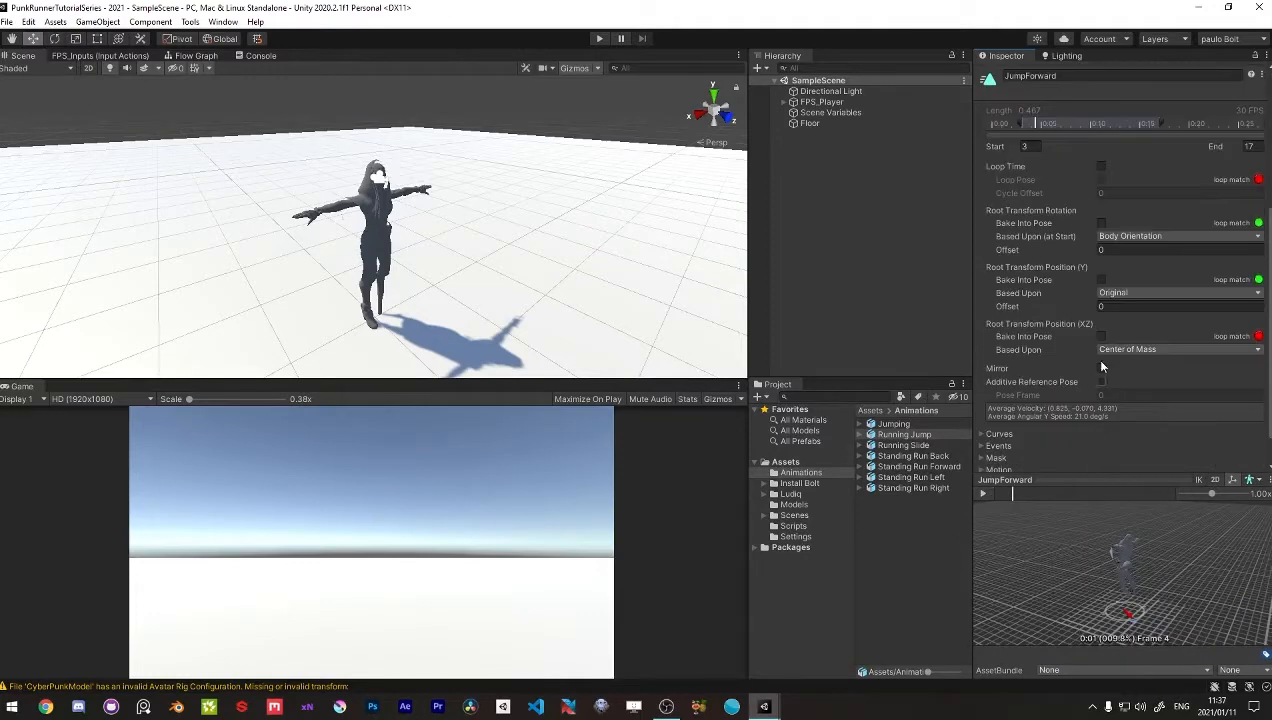
{"action": "left_click", "coordinate": [1101, 223]}
{"action": "left_click", "coordinate": [1106, 236]}
{"action": "left_click", "coordinate": [1110, 245]}
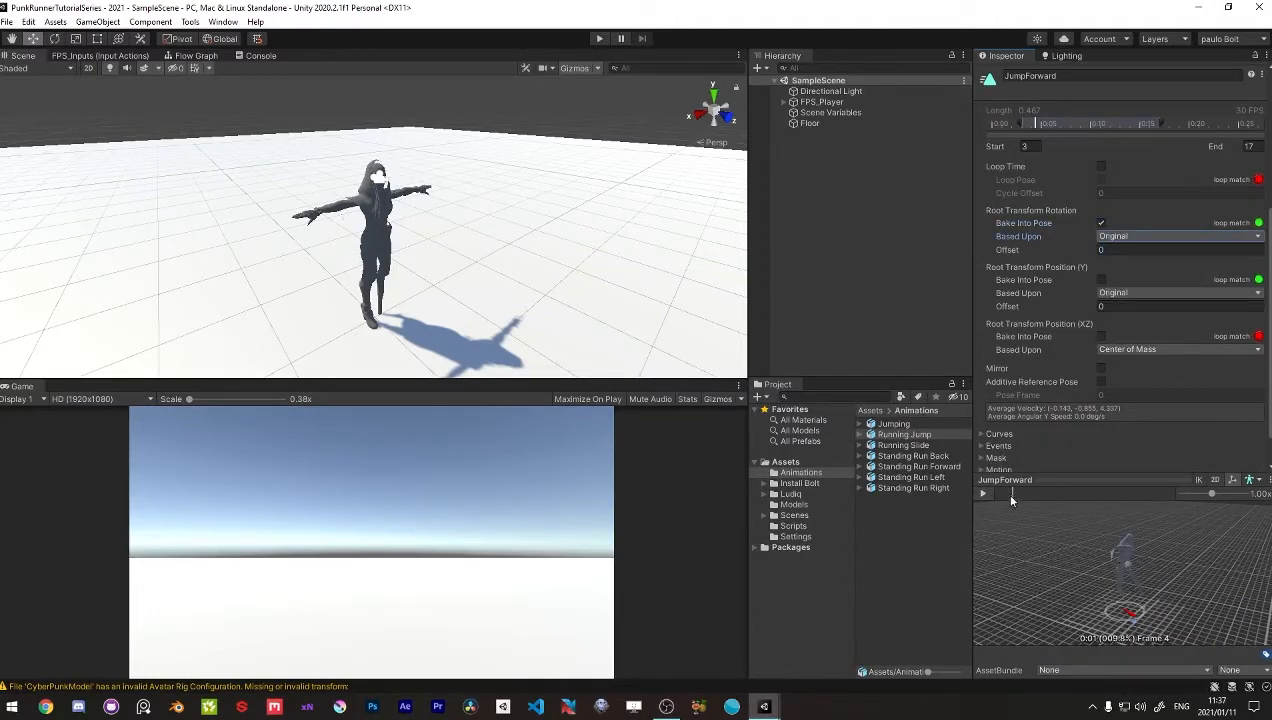
{"action": "left_click_drag", "start_coordinate": [1009, 494], "coordinate": [974, 485]}
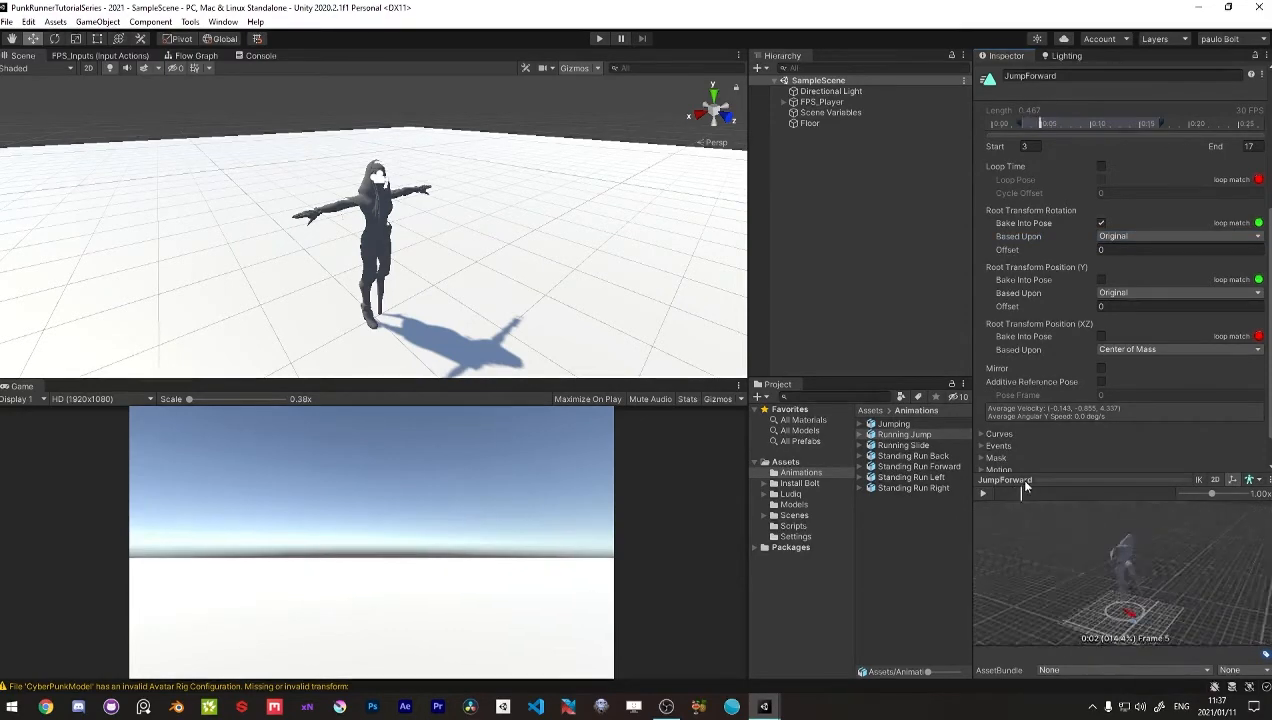
Step: Base JumpForward's root transform Y position upon Feet, apply the import settings and play the clip
{"action": "left_click", "coordinate": [1106, 293]}
{"action": "left_click", "coordinate": [1126, 338]}
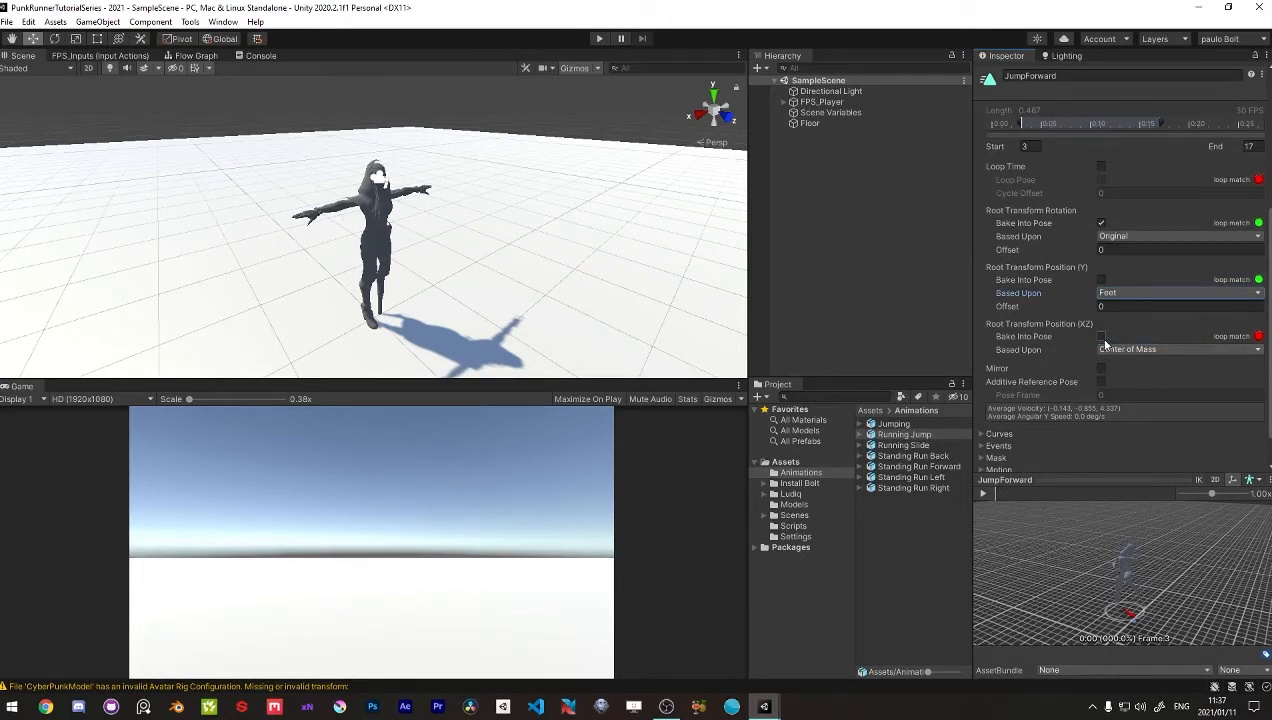
{"action": "left_click_drag", "start_coordinate": [1011, 491], "coordinate": [987, 476]}
{"action": "scroll", "coordinate": [1239, 455], "scroll_direction": "down", "scroll_amount": 1}
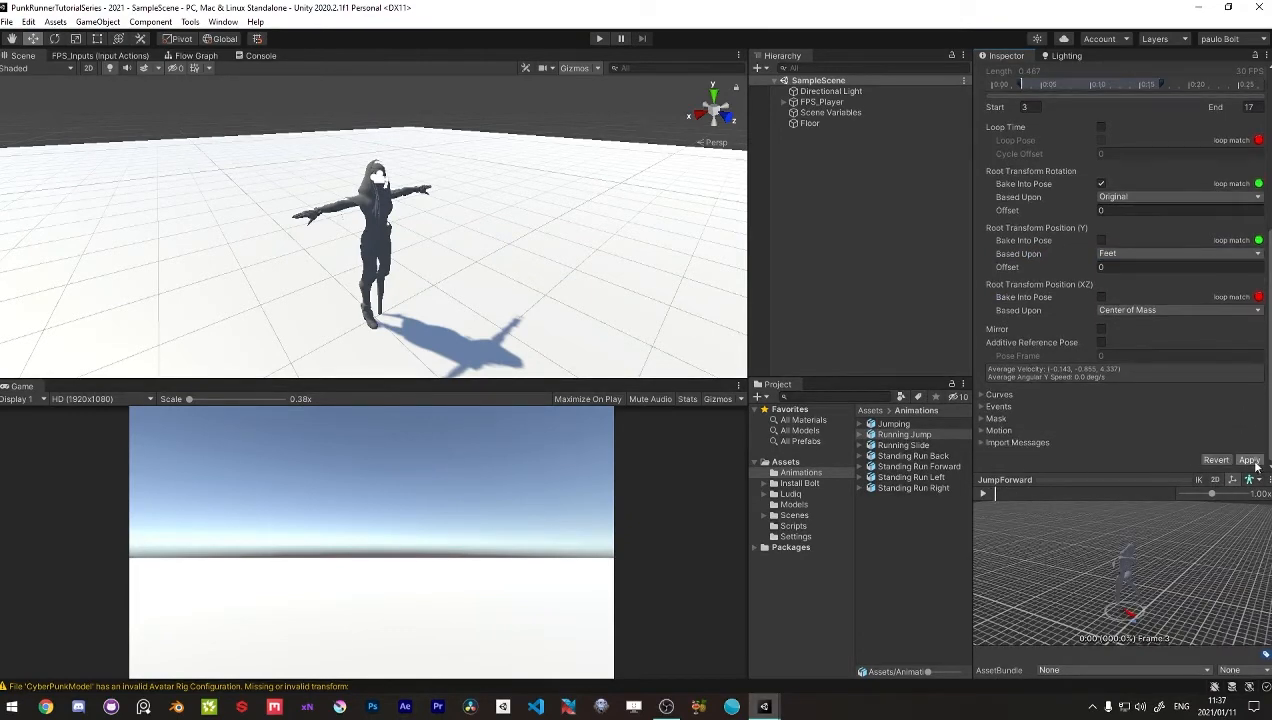
{"action": "left_click", "coordinate": [982, 493]}
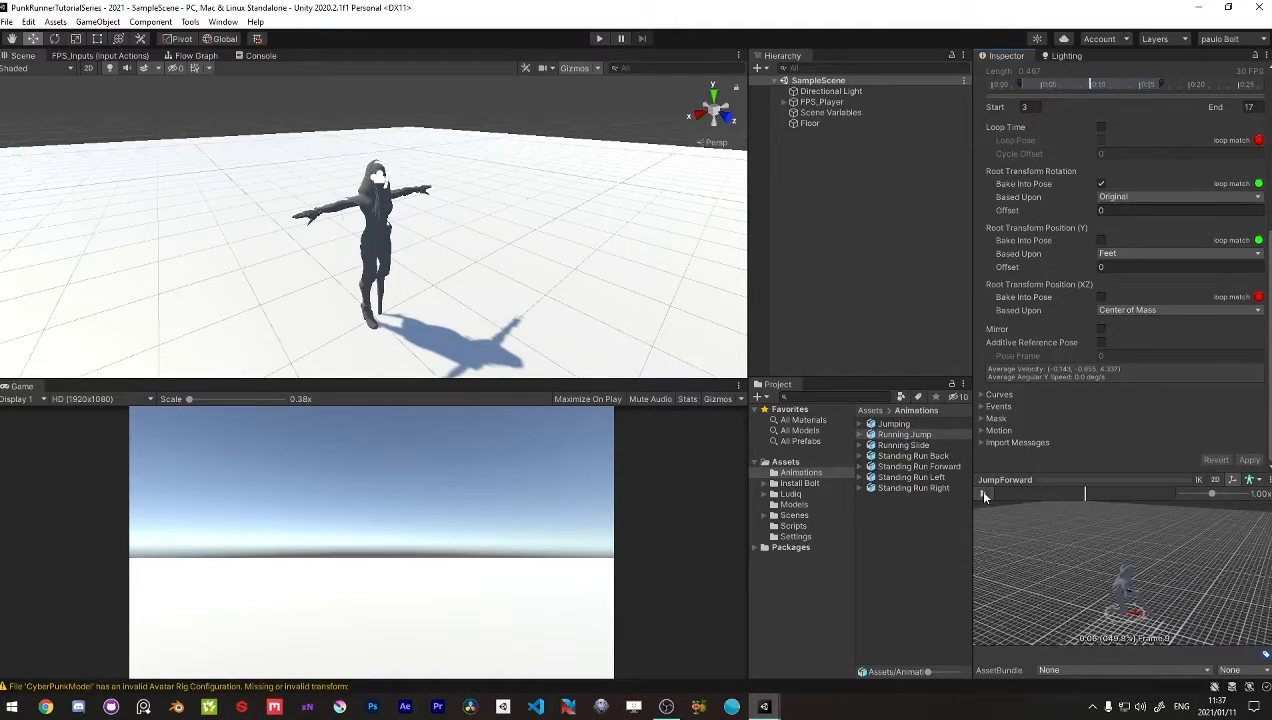
Step: Preview the Jumping animation and rename its clip to Jump
{"action": "left_click", "coordinate": [900, 424]}
{"action": "left_click", "coordinate": [986, 493]}
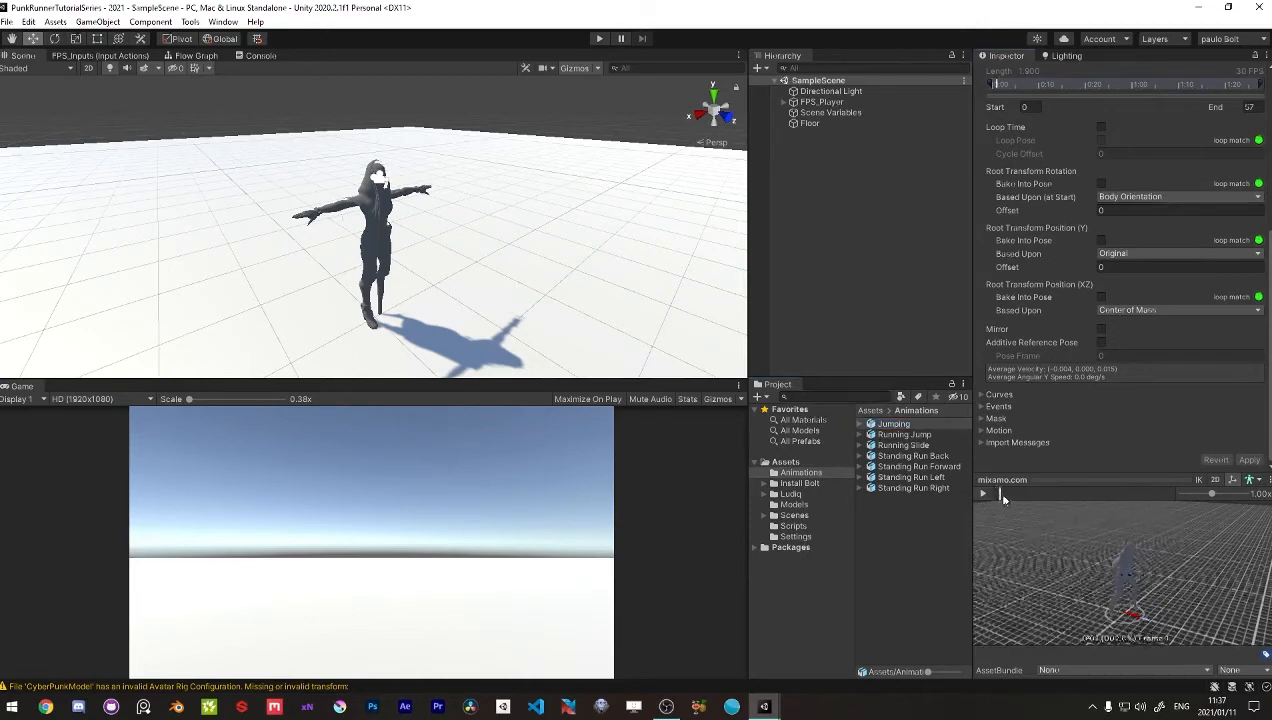
{"action": "left_click_drag", "start_coordinate": [1037, 495], "coordinate": [1098, 493]}
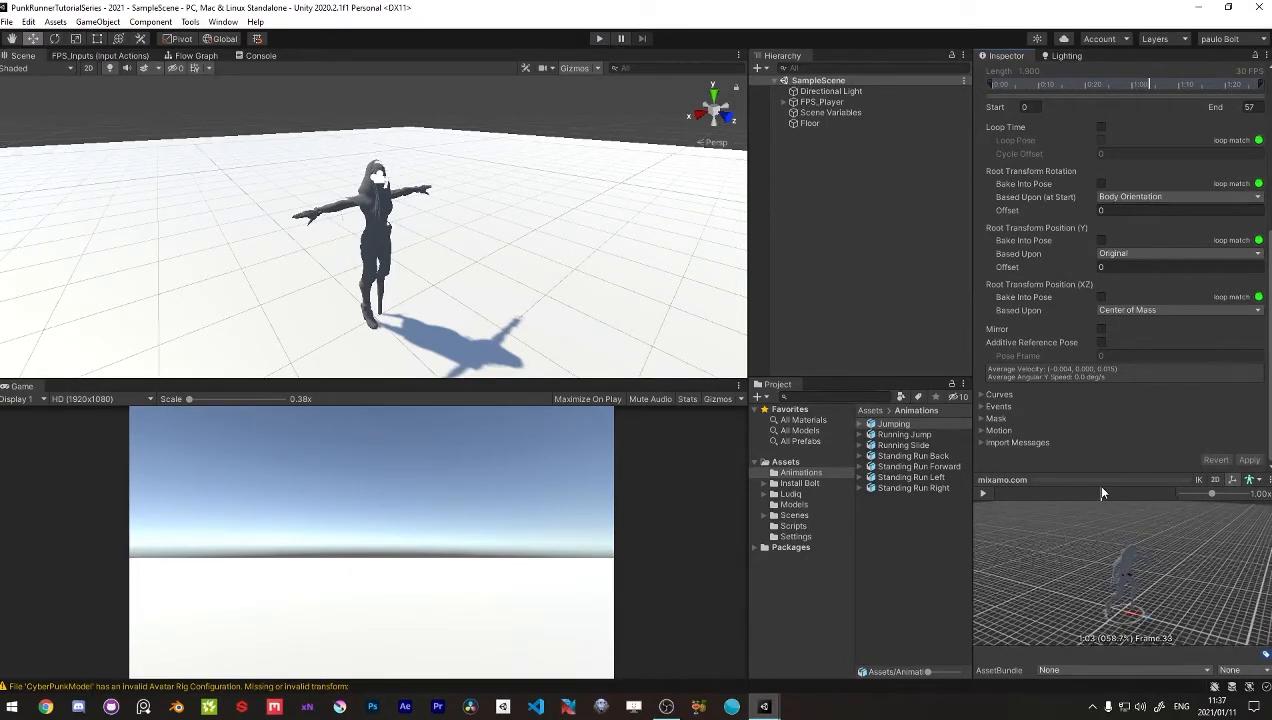
{"action": "scroll", "coordinate": [1097, 380], "scroll_direction": "up", "scroll_amount": 5}
{"action": "left_click", "coordinate": [1062, 316]}
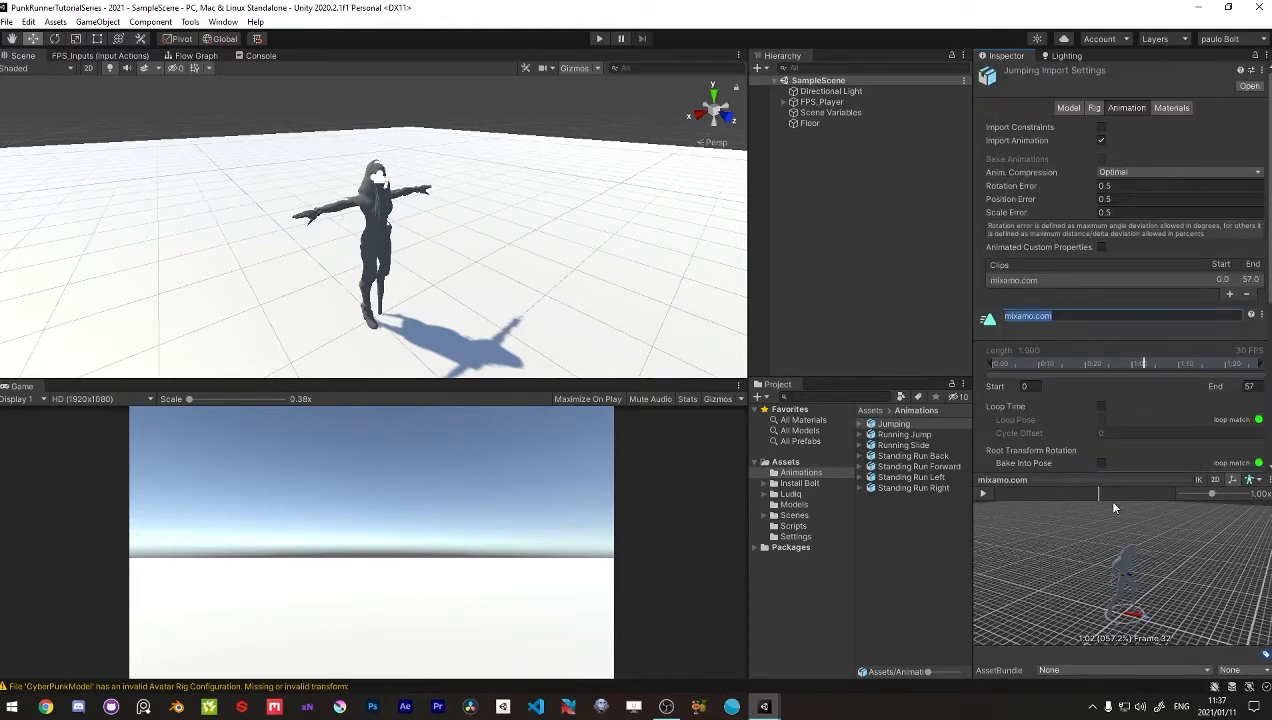
{"action": "type", "text": "Jump"}
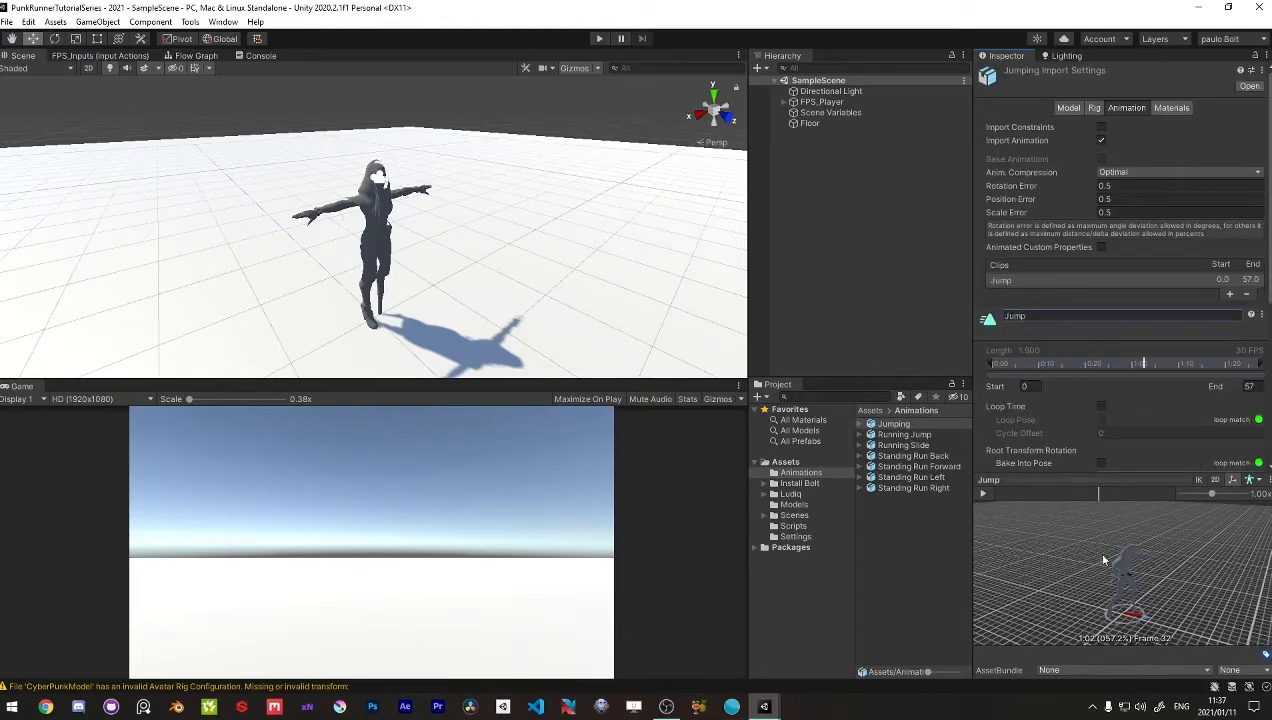
Step: Trim the Jump clip to start at frame 16 and end at frame 33
{"action": "left_click", "coordinate": [1028, 386]}
{"action": "type", "text": "16"}
{"action": "key", "text": "Tab"}
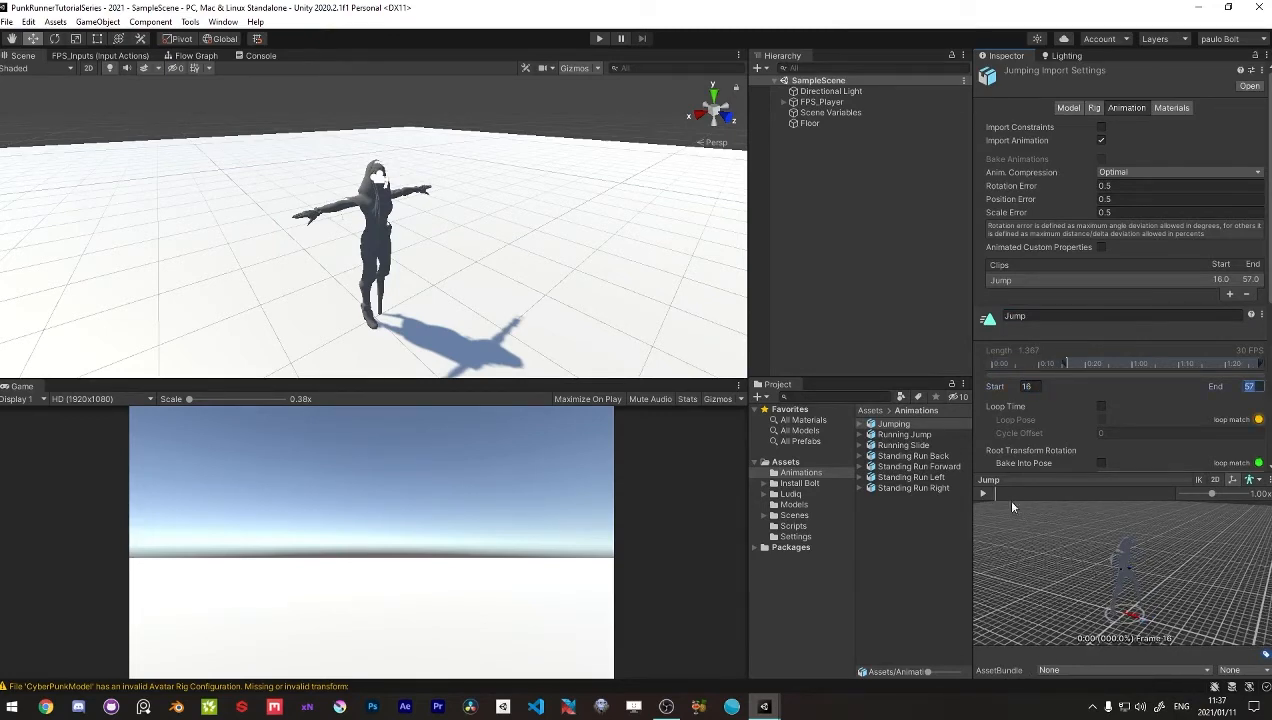
{"action": "left_click_drag", "start_coordinate": [1005, 495], "coordinate": [1071, 495]}
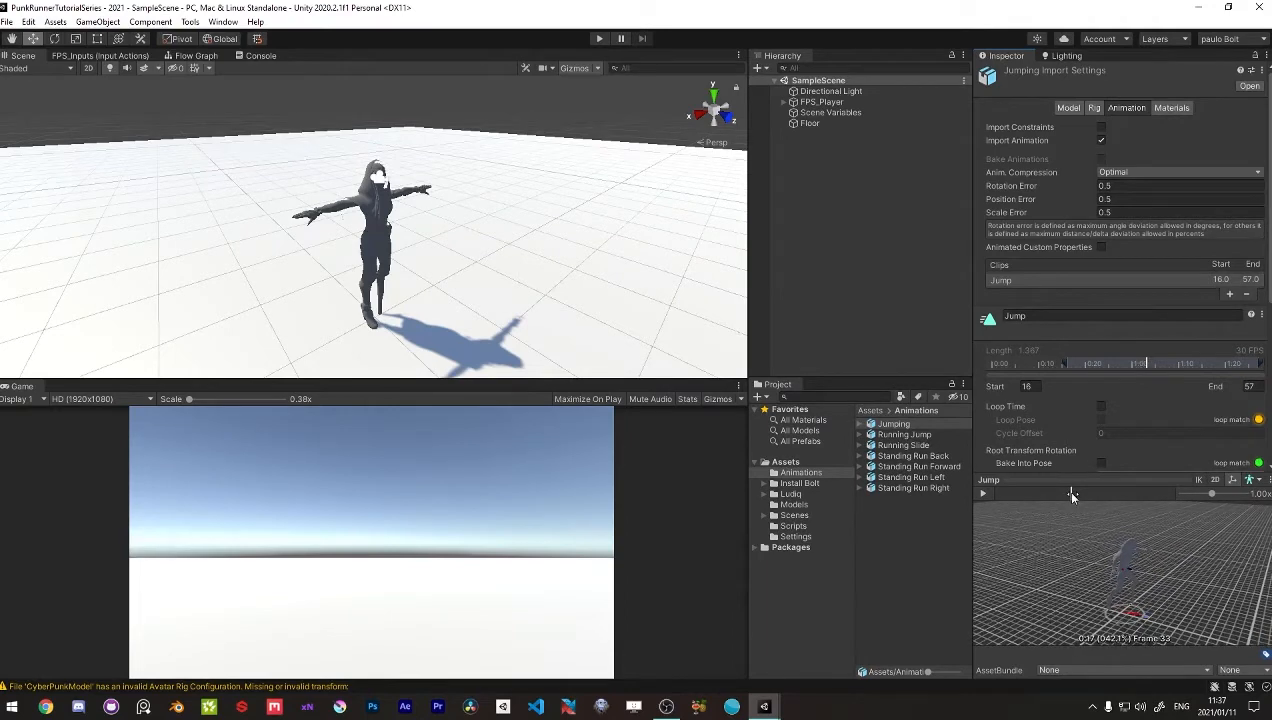
{"action": "left_click", "coordinate": [1249, 386]}
{"action": "type", "text": "33"}
{"action": "key", "text": "Return"}
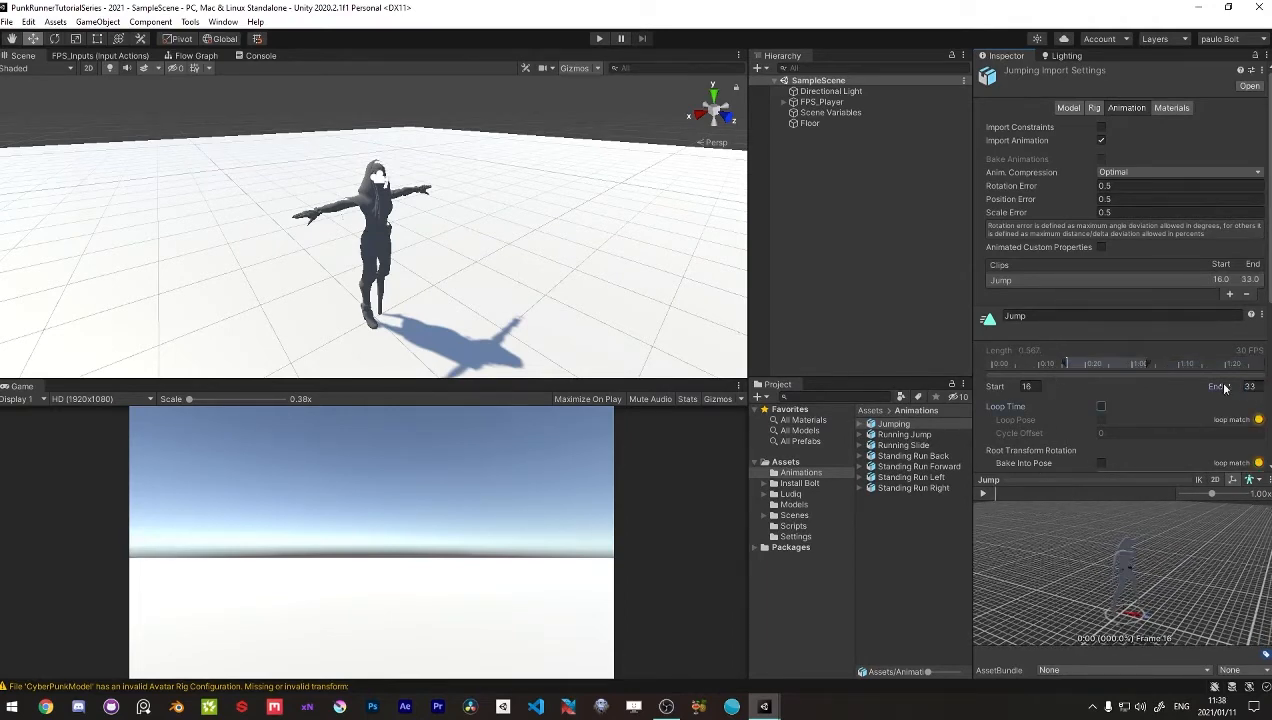
{"action": "scroll", "coordinate": [1113, 408], "scroll_direction": "down", "scroll_amount": 3}
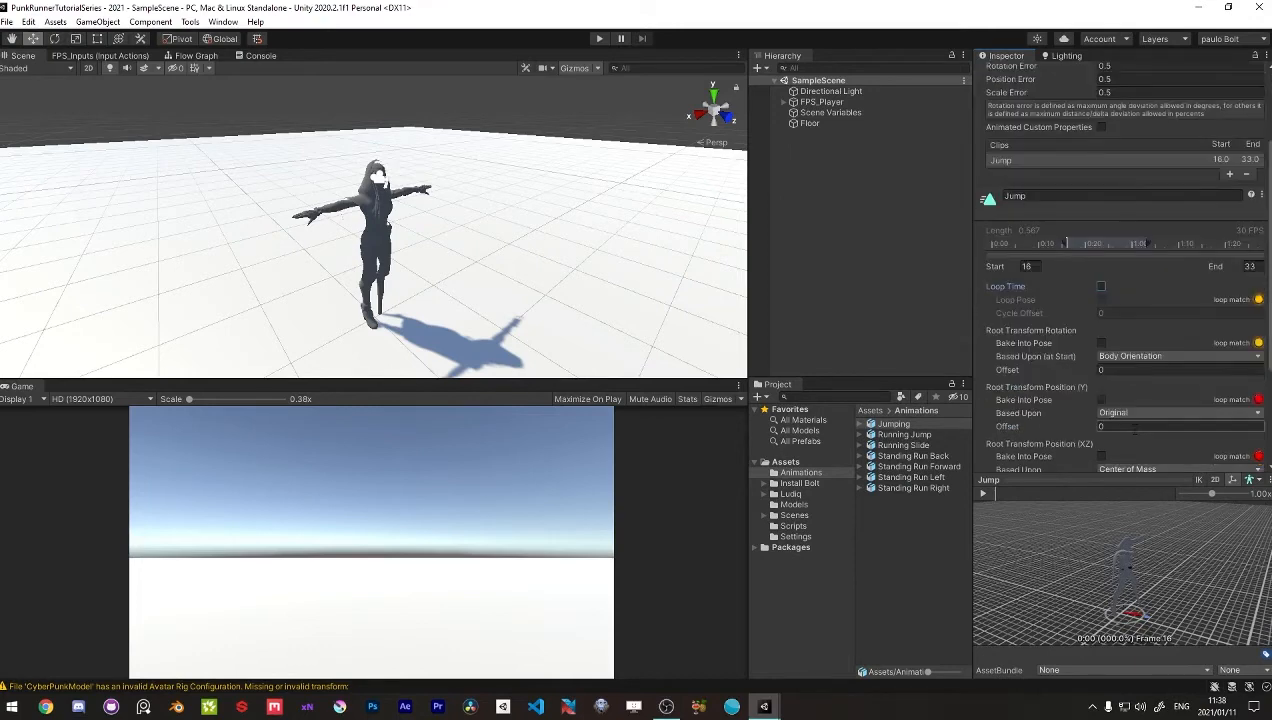
Step: Bake the Jump clip's root transform rotation into pose based upon Original, and base its Y position upon Feet
{"action": "left_click", "coordinate": [1101, 343]}
{"action": "left_click", "coordinate": [1108, 356]}
{"action": "left_click", "coordinate": [1118, 371]}
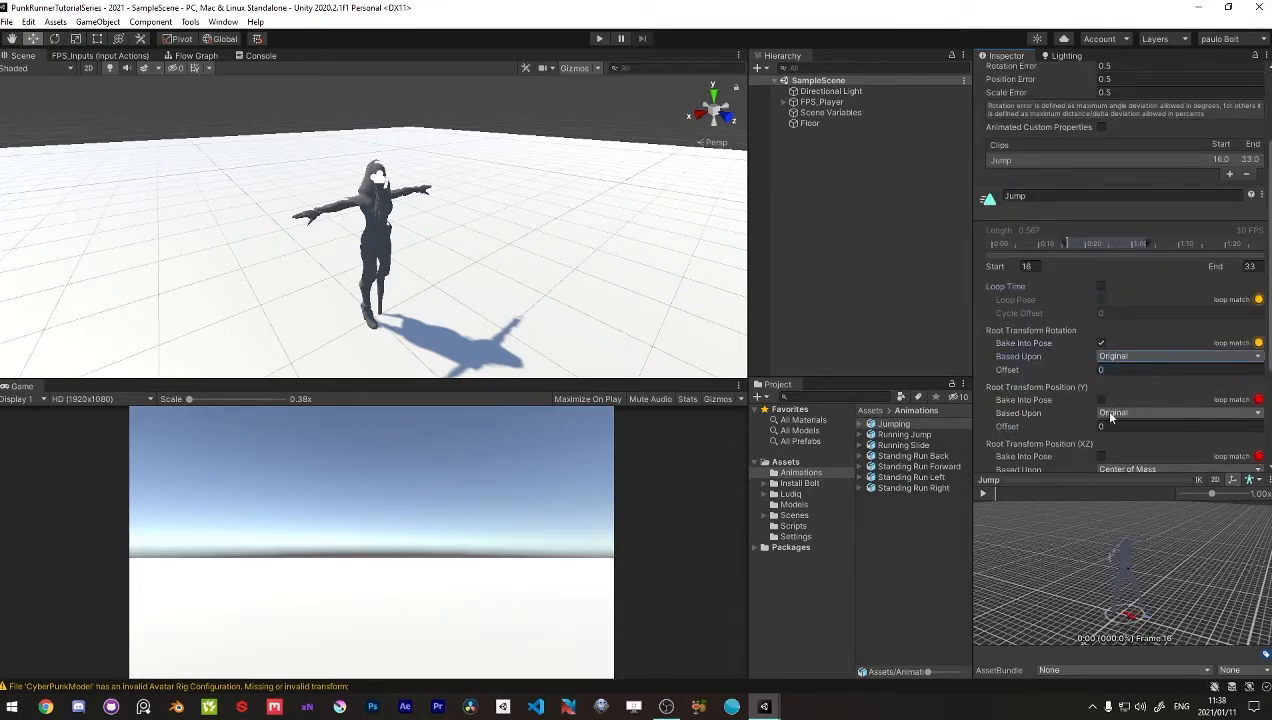
{"action": "left_click", "coordinate": [1110, 414]}
{"action": "left_click", "coordinate": [1115, 457]}
Step: Bake Jump's root transform XZ position into pose based upon Center of Mass, apply the import settings and play the clip
{"action": "scroll", "coordinate": [1113, 420], "scroll_direction": "down", "scroll_amount": 4}
{"action": "left_click", "coordinate": [1122, 310]}
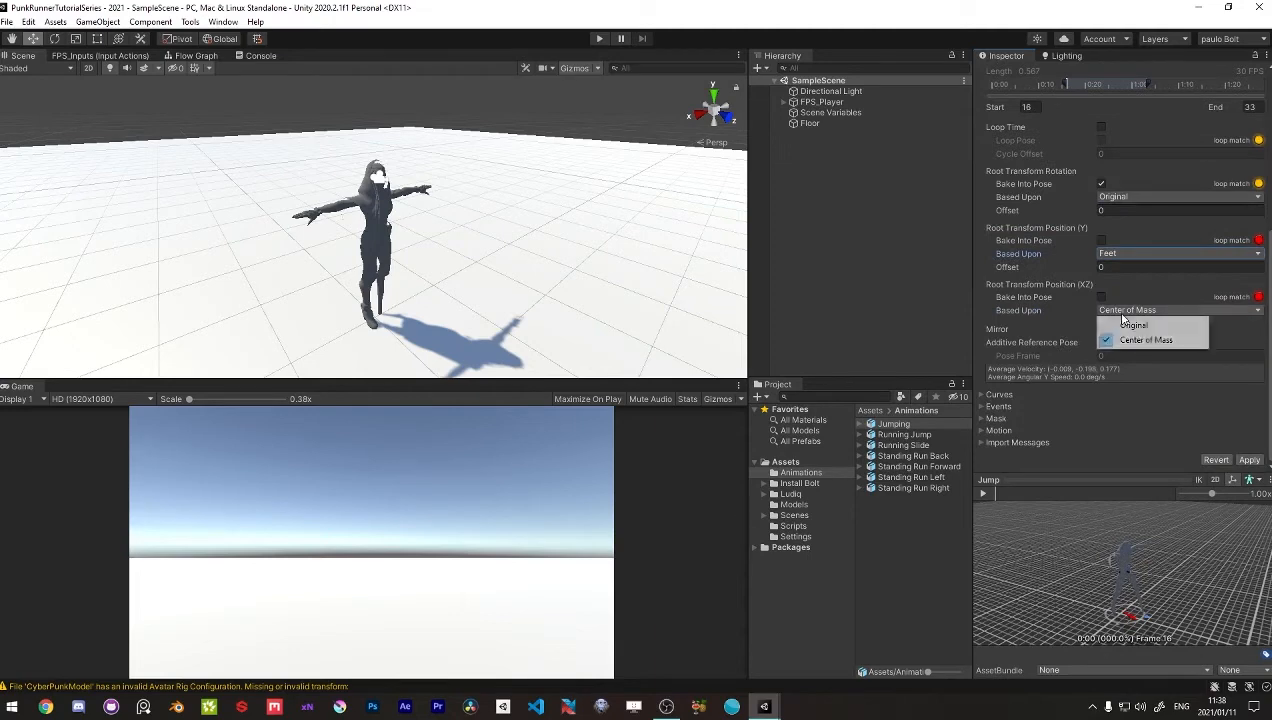
{"action": "left_click", "coordinate": [1146, 340]}
{"action": "left_click", "coordinate": [1101, 297]}
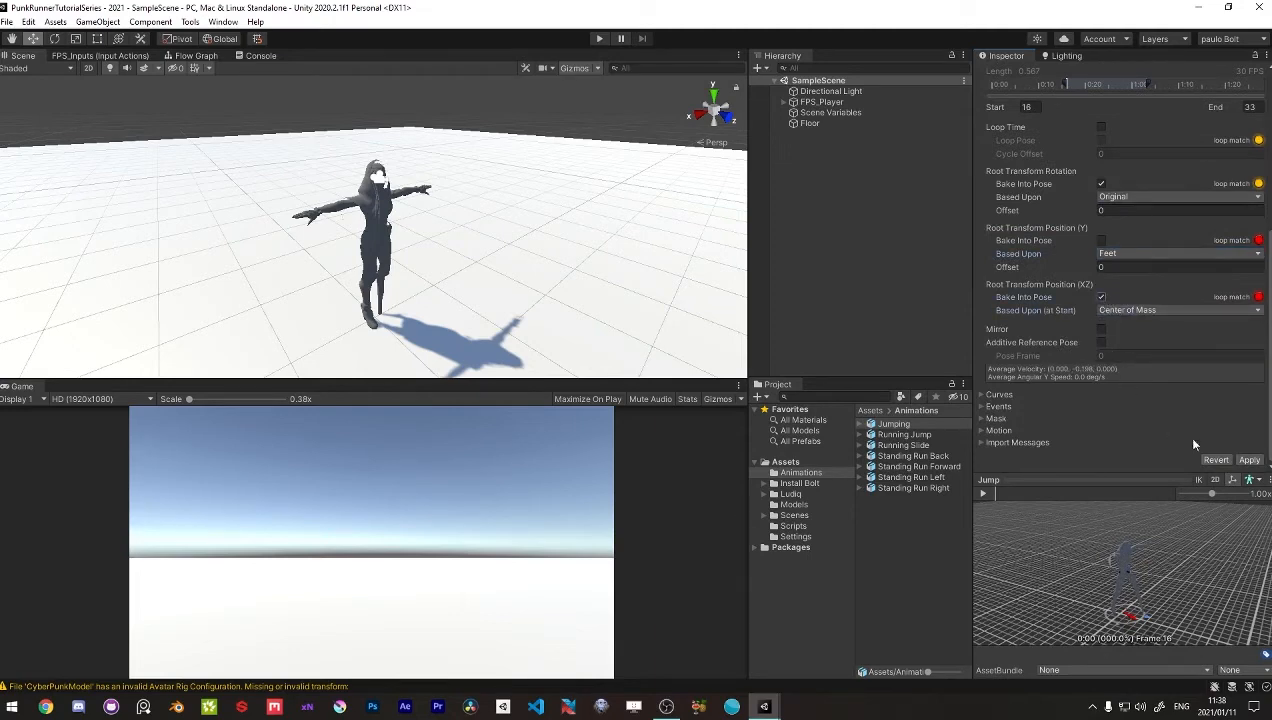
{"action": "left_click", "coordinate": [1250, 461]}
{"action": "left_click", "coordinate": [984, 494]}
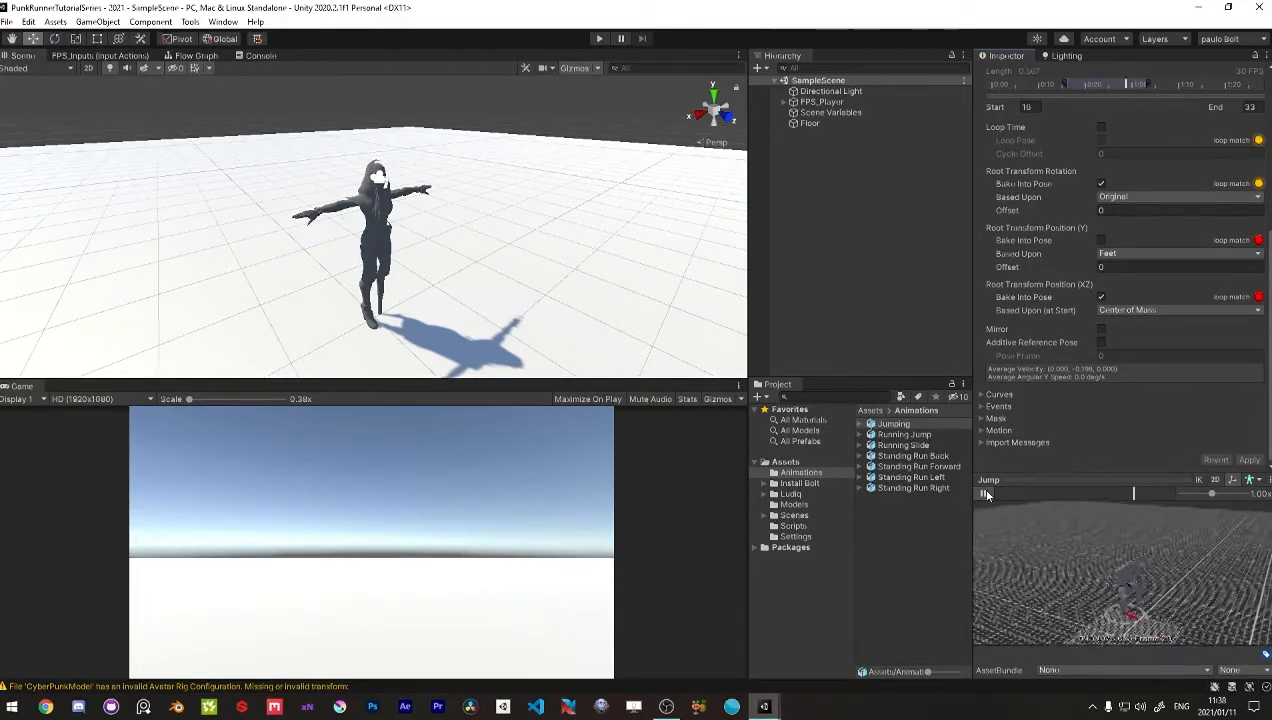
Step: Create an Animator Controller named Player_Animator in the Animations folder
{"action": "left_click", "coordinate": [886, 511]}
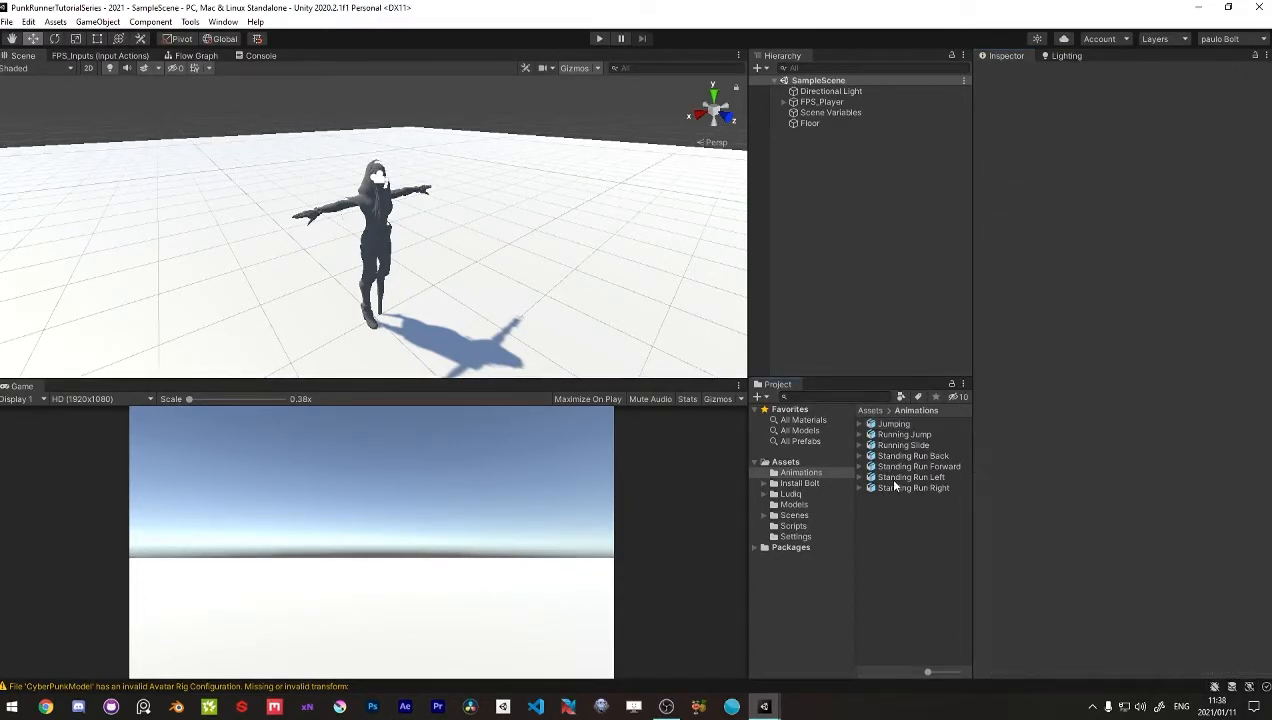
{"action": "right_click", "coordinate": [884, 534]}
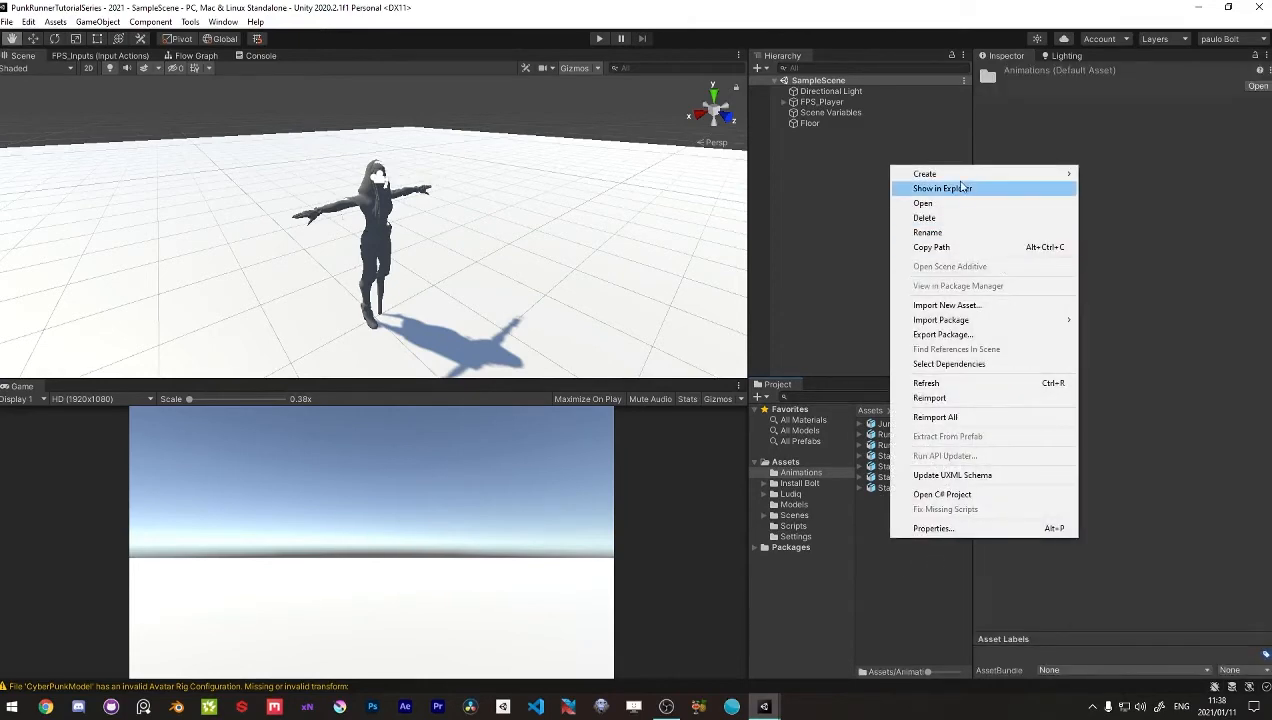
{"action": "mouse_move", "coordinate": [958, 181]}
{"action": "left_click", "coordinate": [881, 570]}
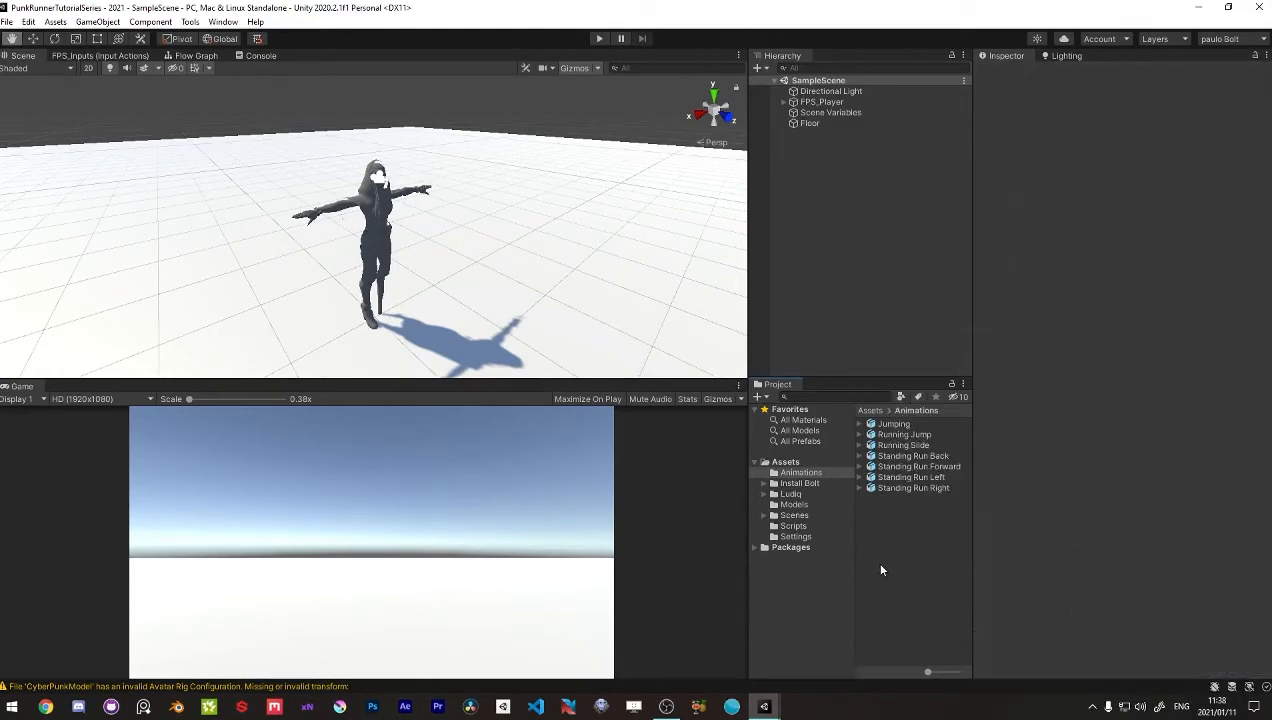
{"action": "right_click", "coordinate": [896, 500]}
{"action": "mouse_move", "coordinate": [958, 141]}
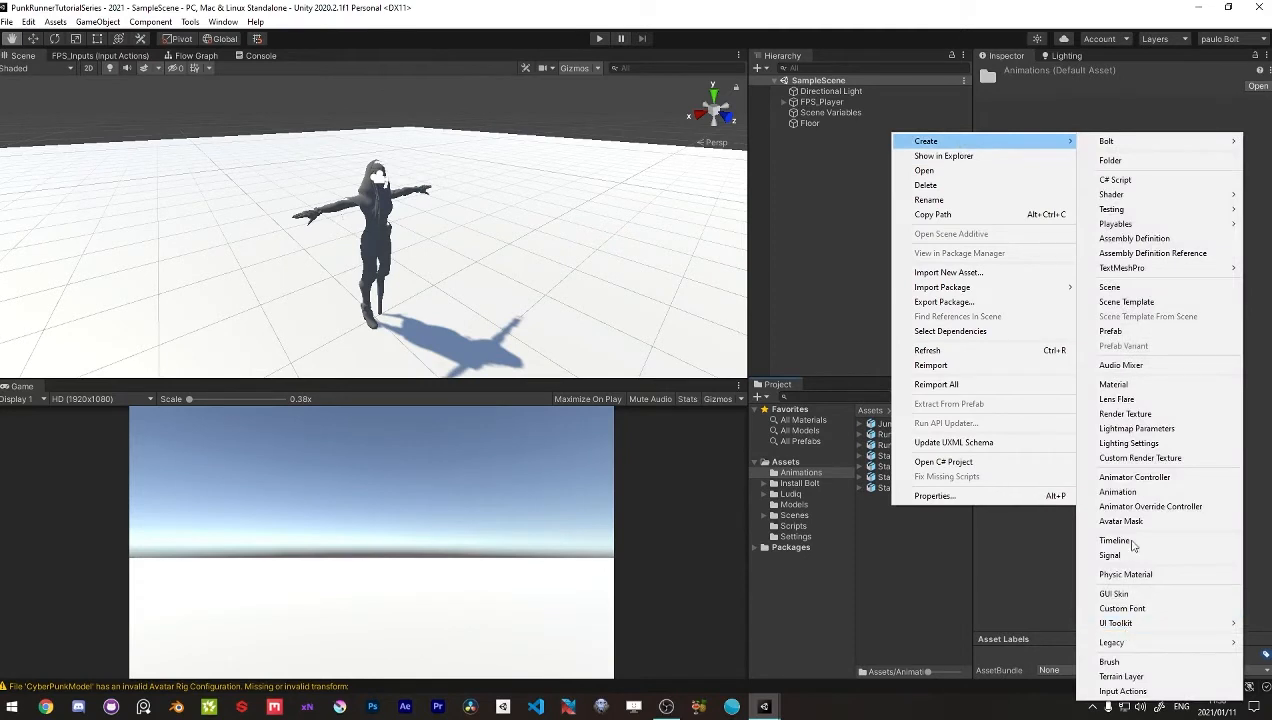
{"action": "left_click", "coordinate": [1137, 477]}
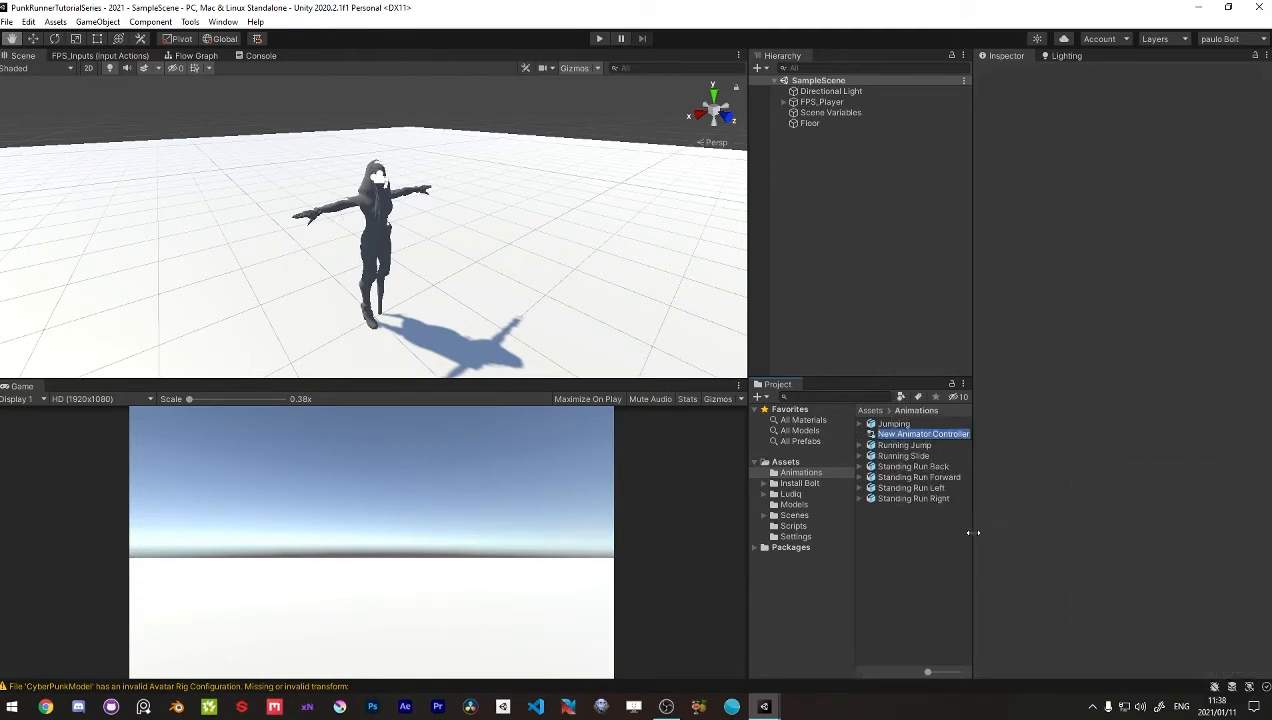
{"action": "type", "text": "Player_Animator"}
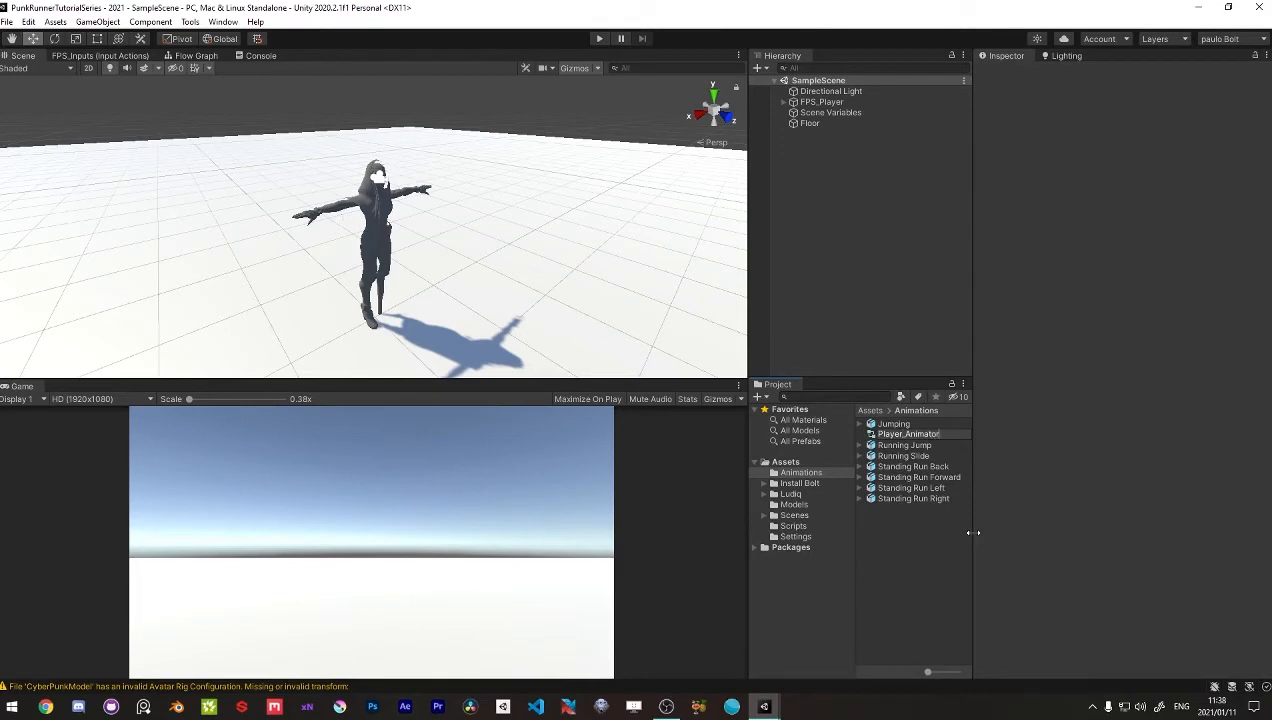
{"action": "key", "text": "Return"}
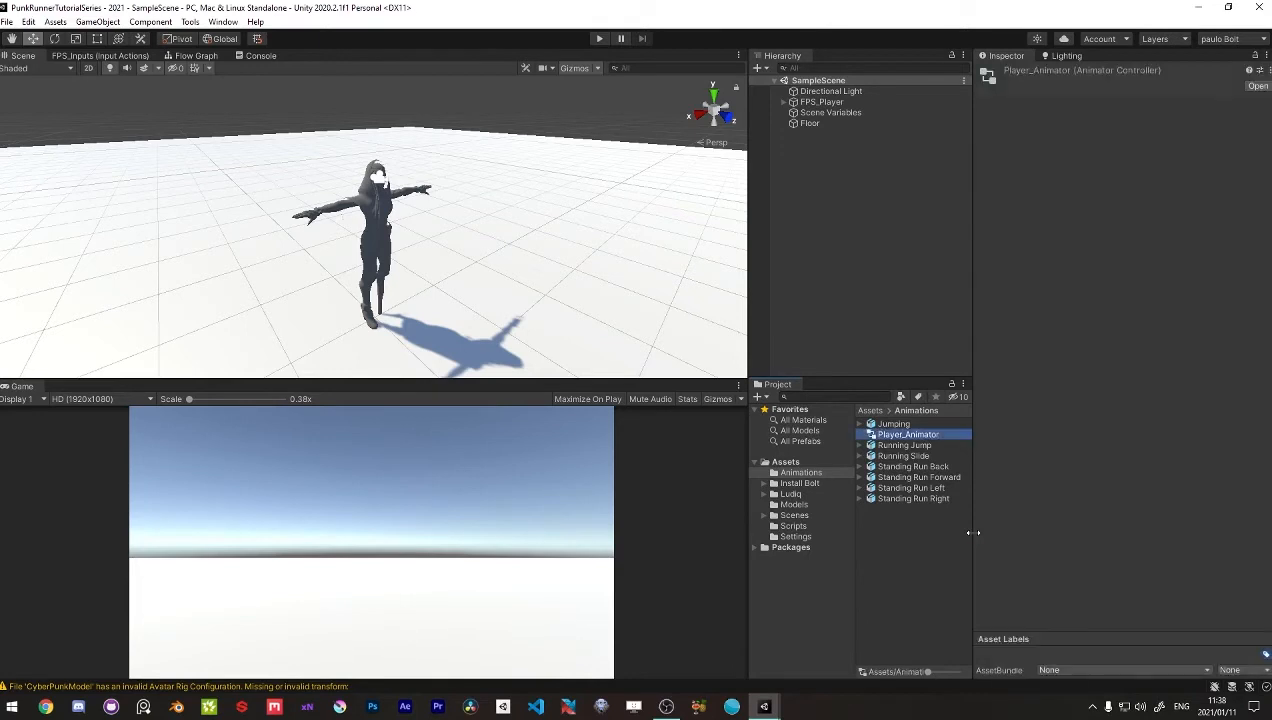
Step: Assign Player_Animator as the controller of CyberPunkModel's Animator component and open its state graph
{"action": "left_click_drag", "start_coordinate": [905, 441], "coordinate": [826, 115]}
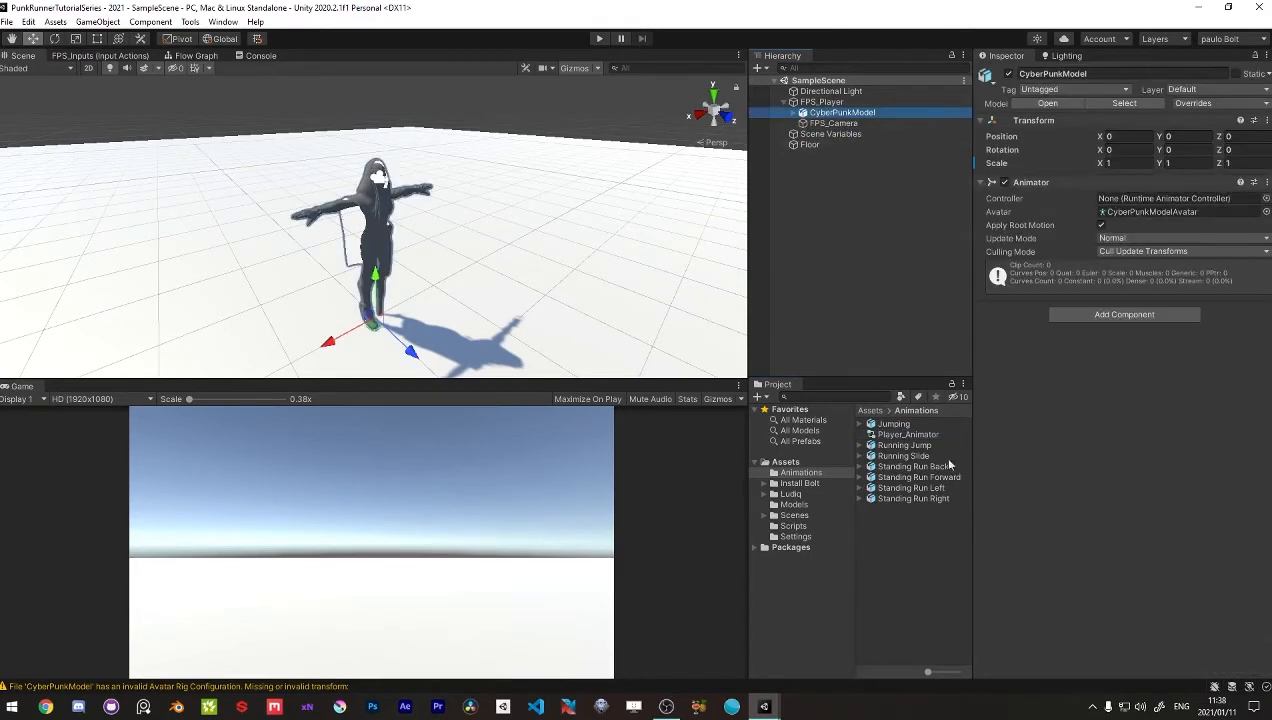
{"action": "left_click_drag", "start_coordinate": [1160, 343], "coordinate": [1160, 204]}
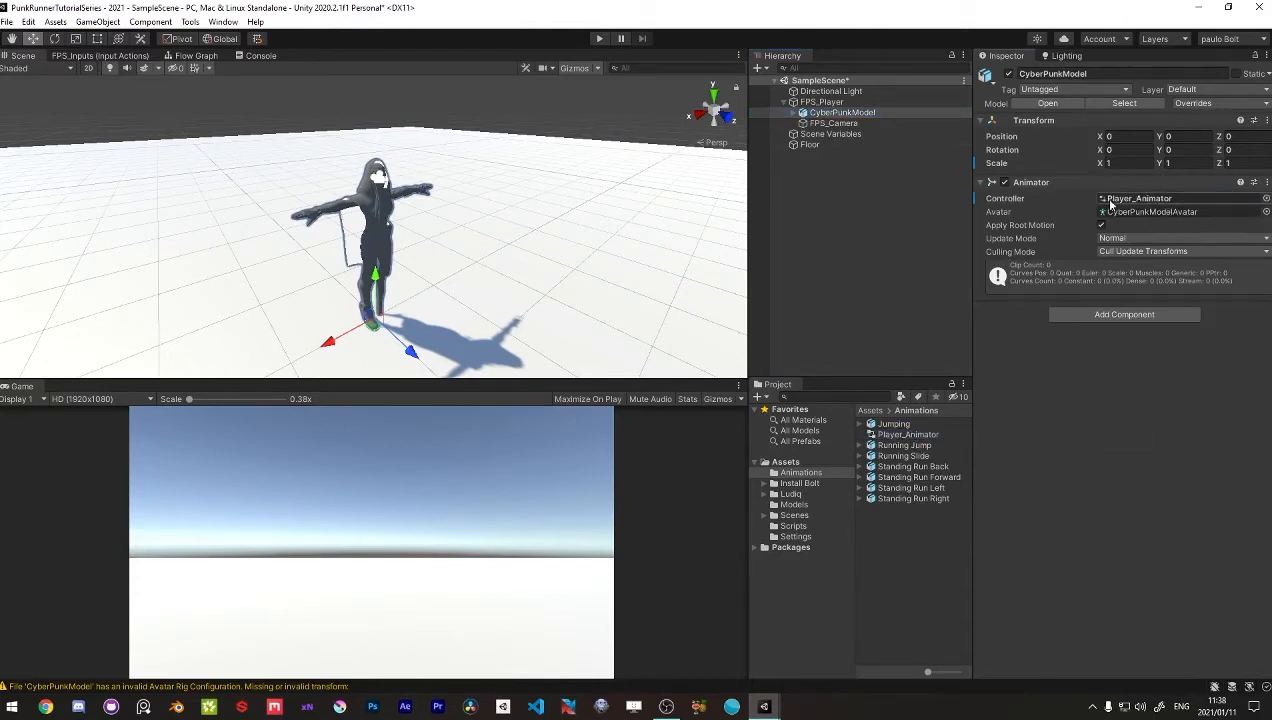
{"action": "double_click", "coordinate": [884, 435]}
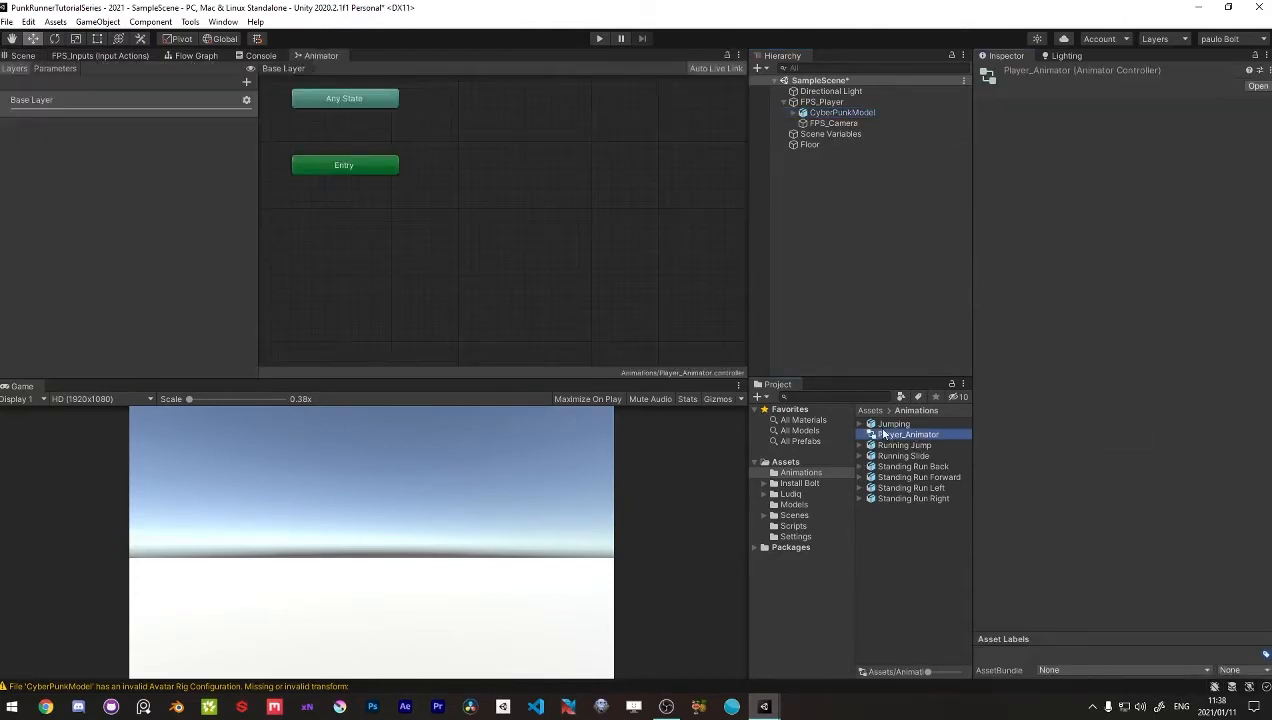
{"action": "middle_click_drag", "start_coordinate": [445, 227], "coordinate": [518, 300]}
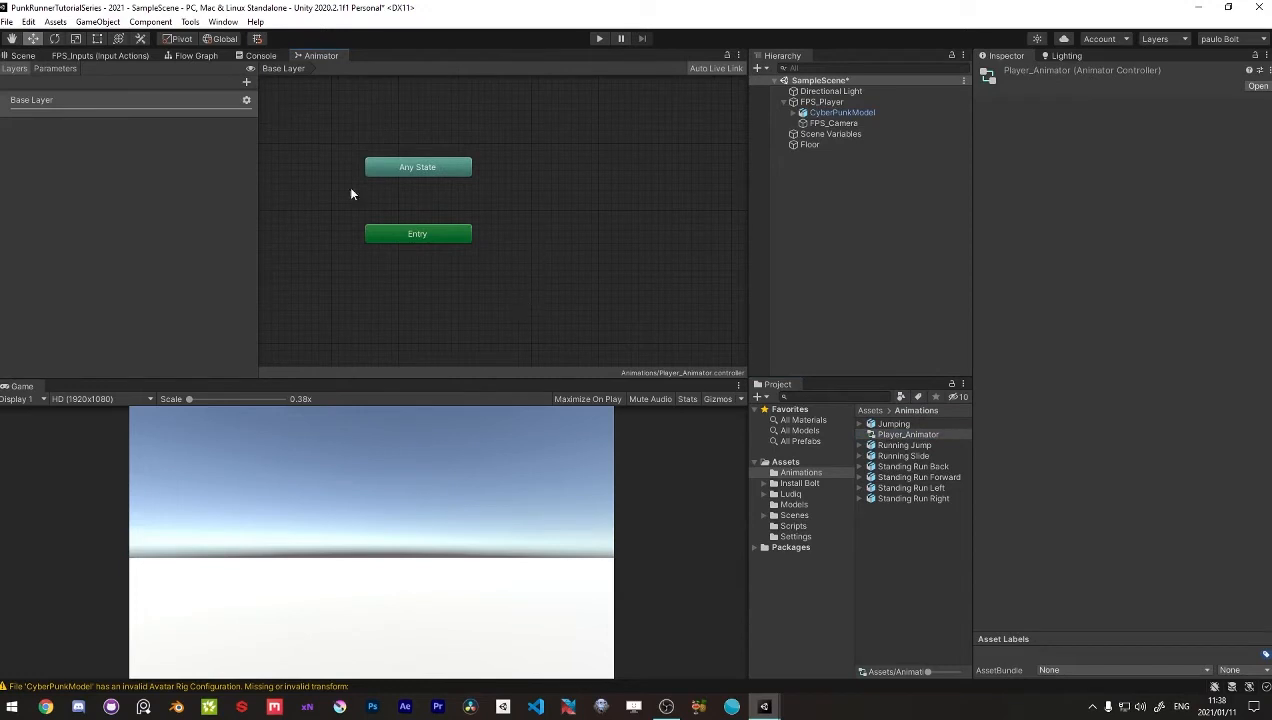
Step: Rename the controller's Base Layer to movement
{"action": "left_click", "coordinate": [40, 102]}
{"action": "left_click", "coordinate": [40, 101]}
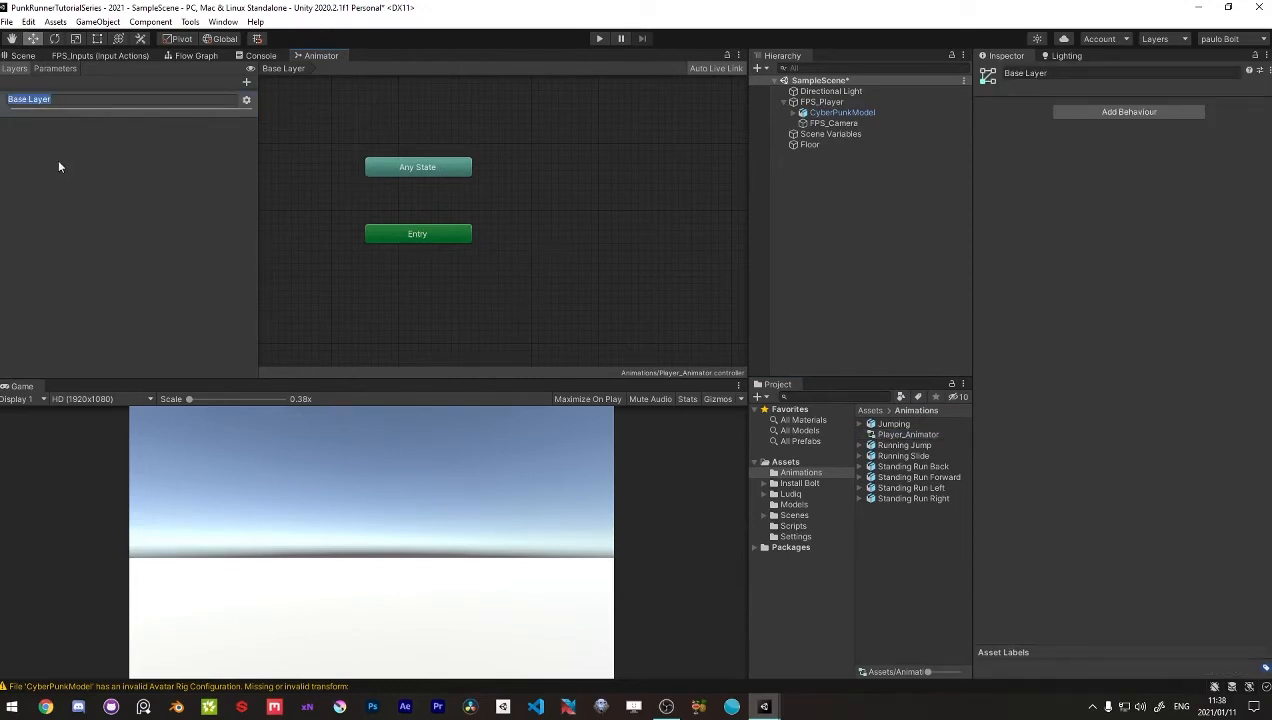
{"action": "type", "text": "movement"}
{"action": "key", "text": "Return"}
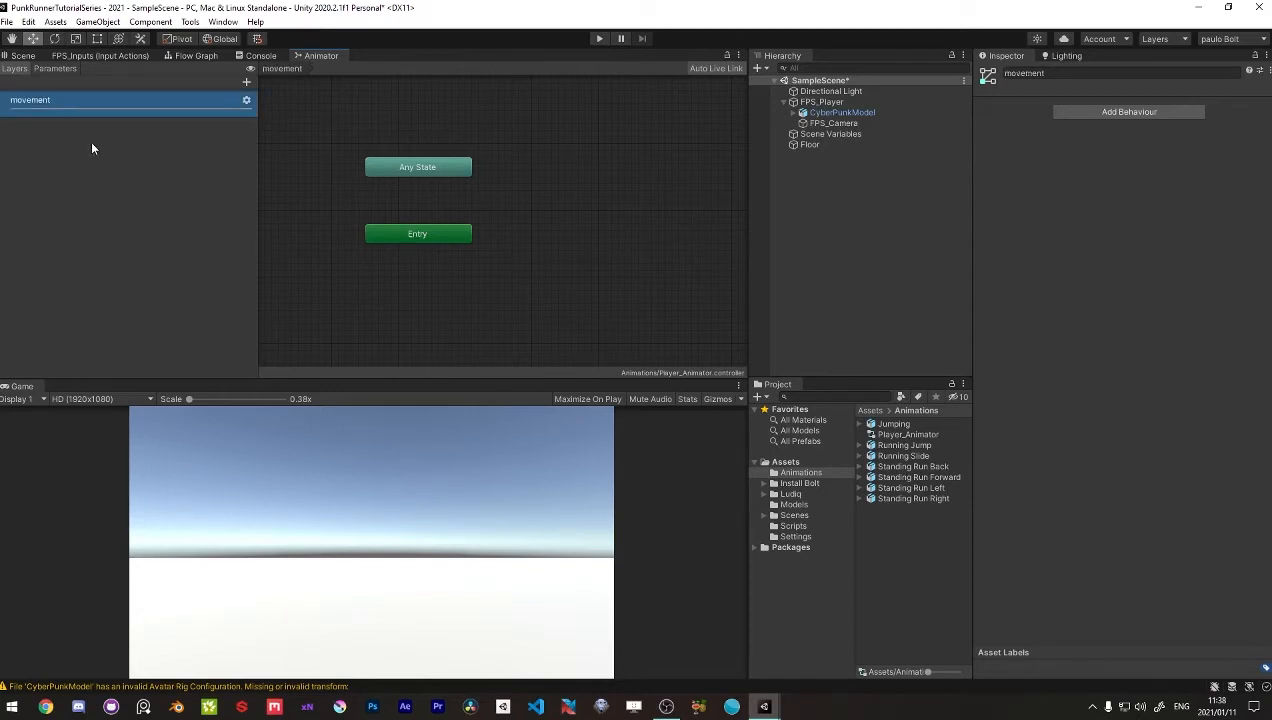
Step: Create a state from a new blend tree in the movement layer and name it locomotion
{"action": "middle_click_drag", "start_coordinate": [426, 219], "coordinate": [395, 212]}
{"action": "left_click", "coordinate": [55, 69]}
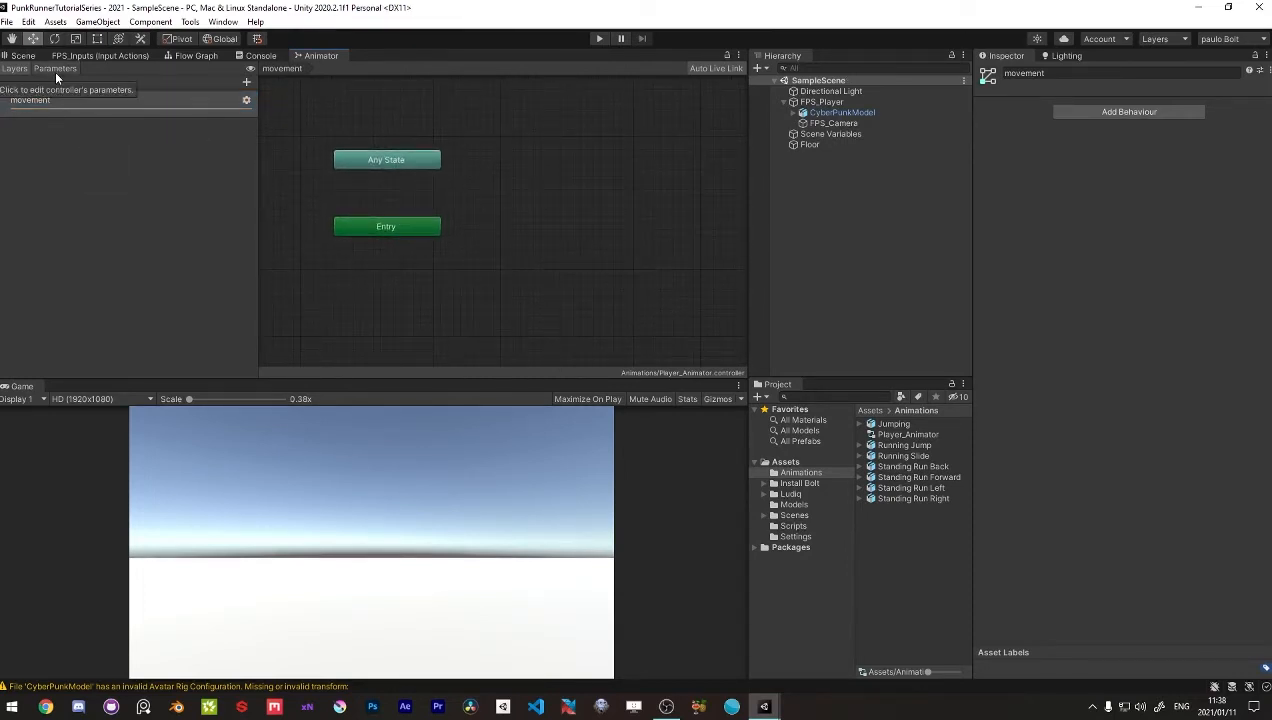
{"action": "right_click", "coordinate": [486, 232]}
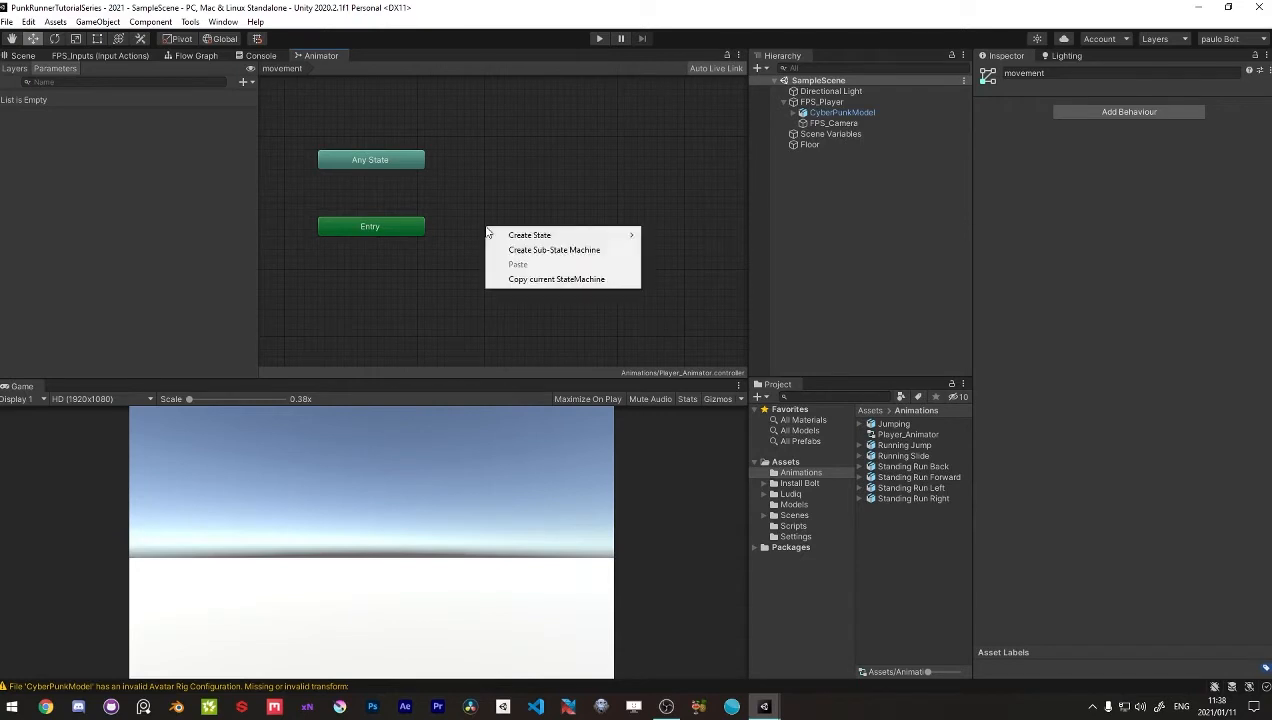
{"action": "mouse_move", "coordinate": [494, 235]}
{"action": "left_click", "coordinate": [686, 265]}
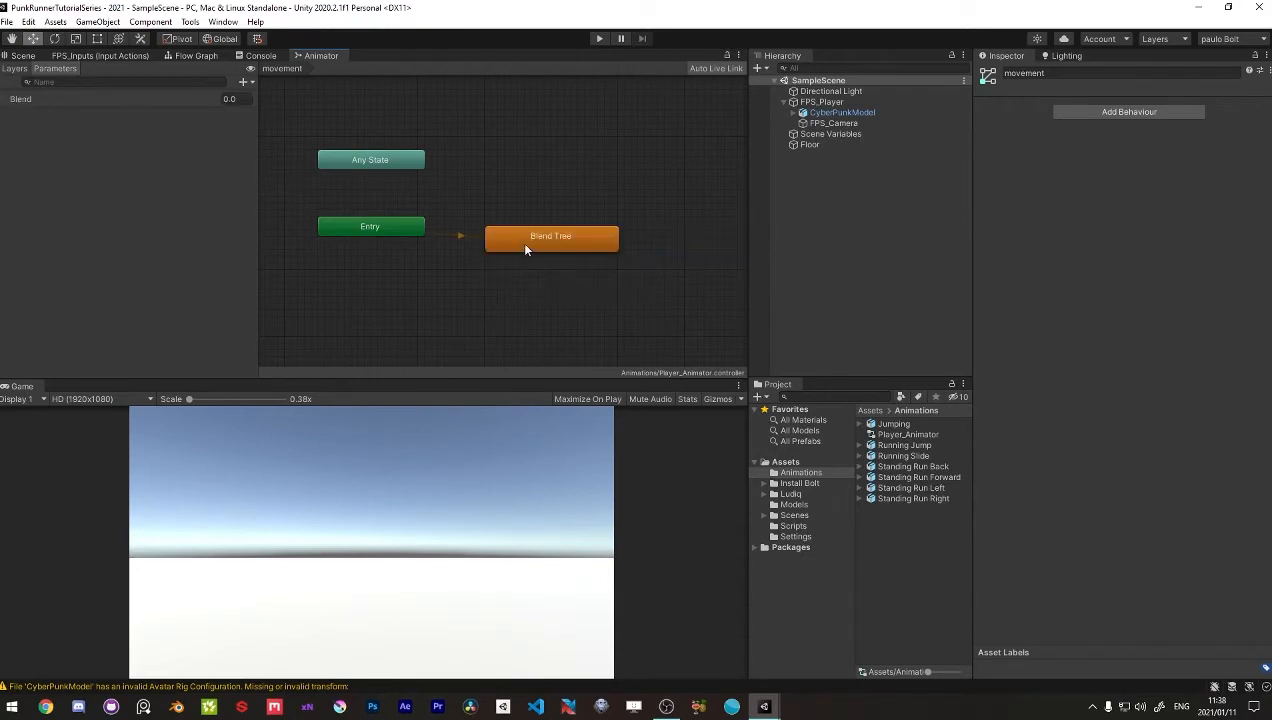
{"action": "left_click", "coordinate": [1040, 73]}
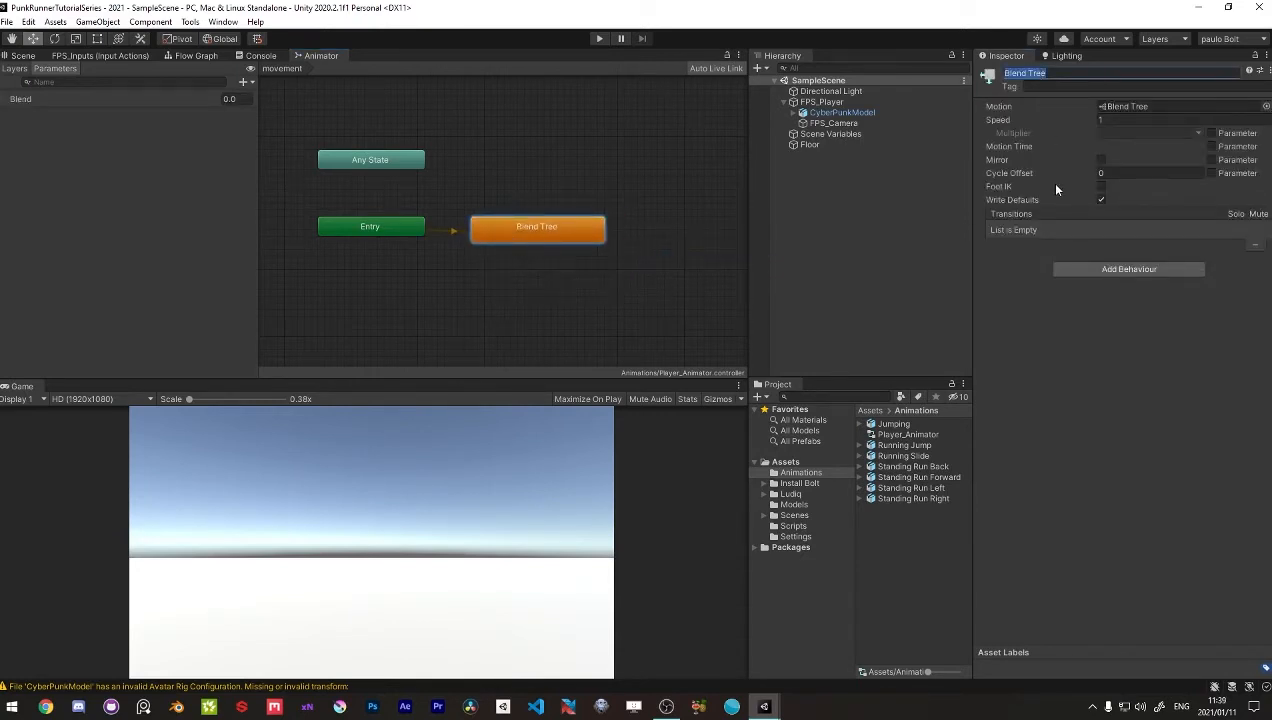
{"action": "type", "text": "locomotion"}
{"action": "key", "text": "Return"}
Step: Rename the Blend parameter to forward and add a float parameter named right
{"action": "double_click", "coordinate": [16, 100]}
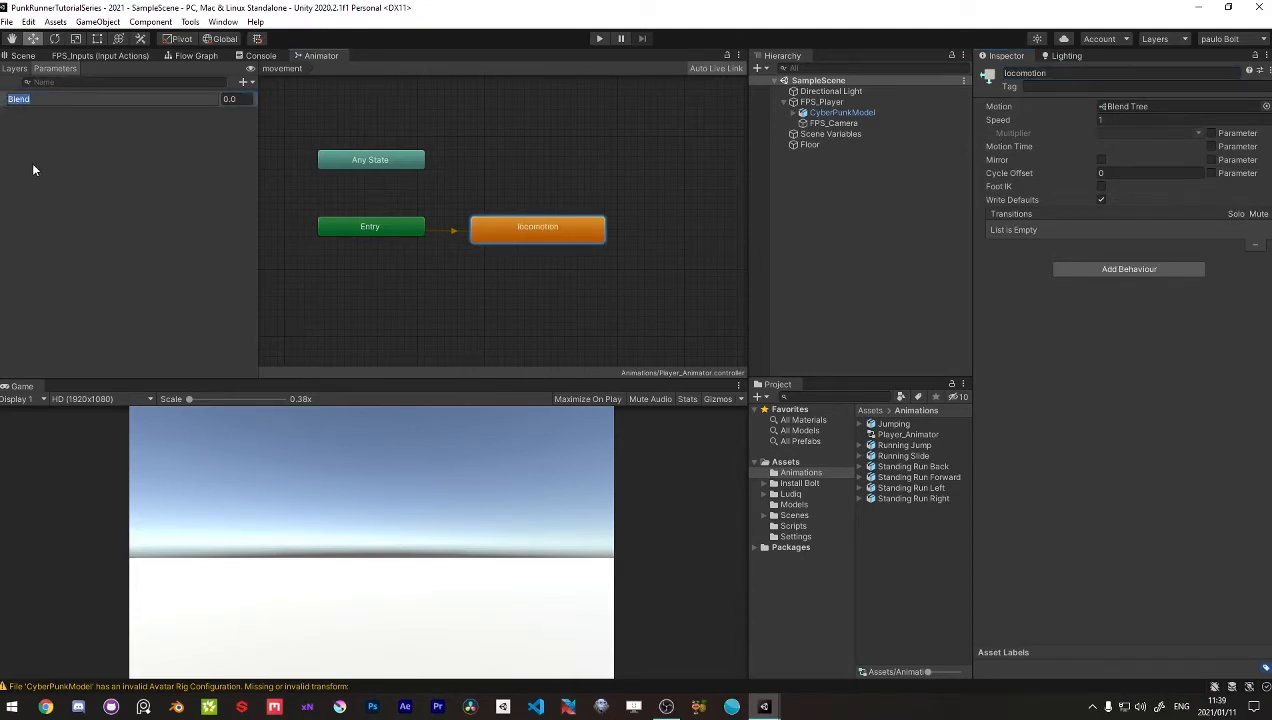
{"action": "type", "text": "forward"}
{"action": "key", "text": "Return"}
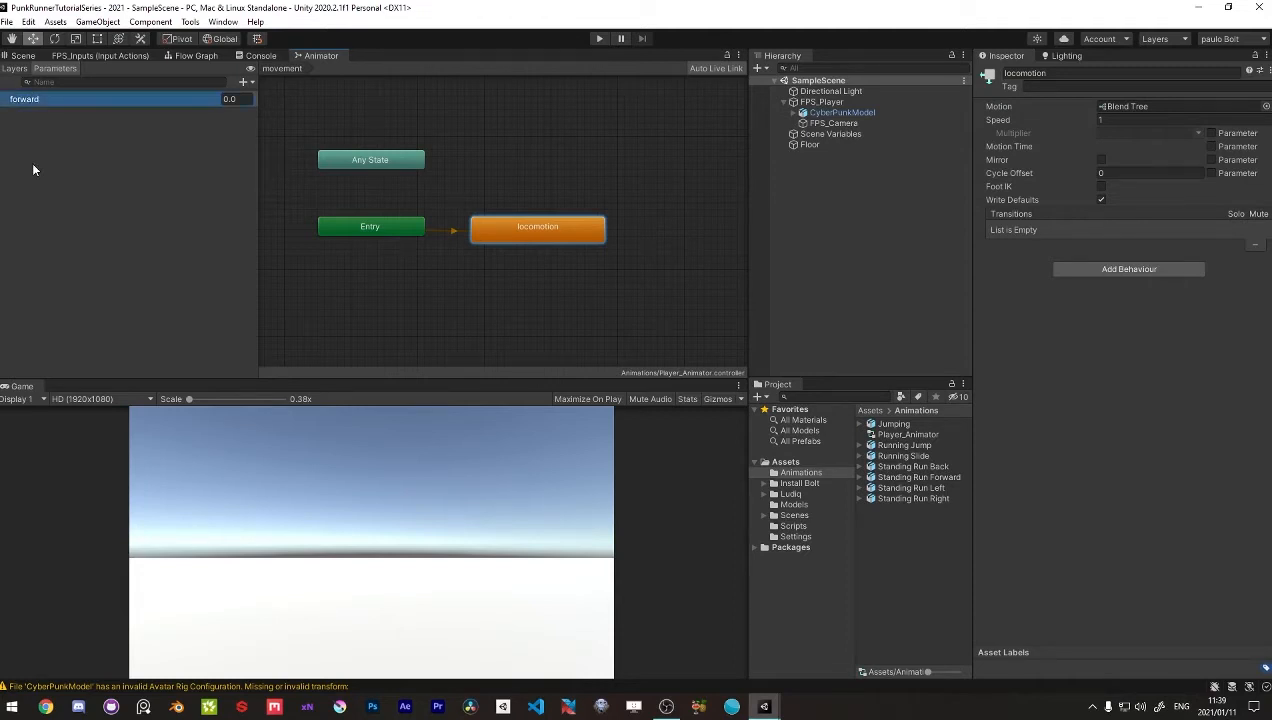
{"action": "left_click", "coordinate": [243, 82]}
{"action": "left_click", "coordinate": [266, 96]}
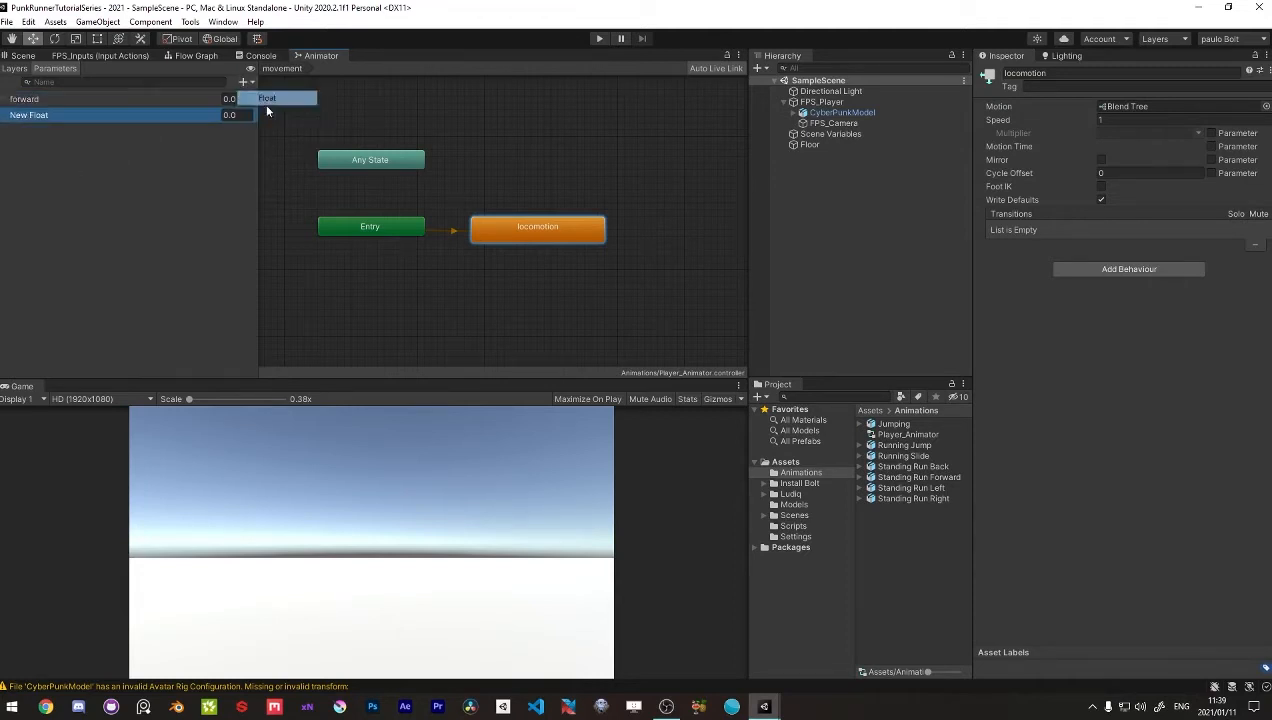
{"action": "type", "text": "right"}
{"action": "key", "text": "Return"}
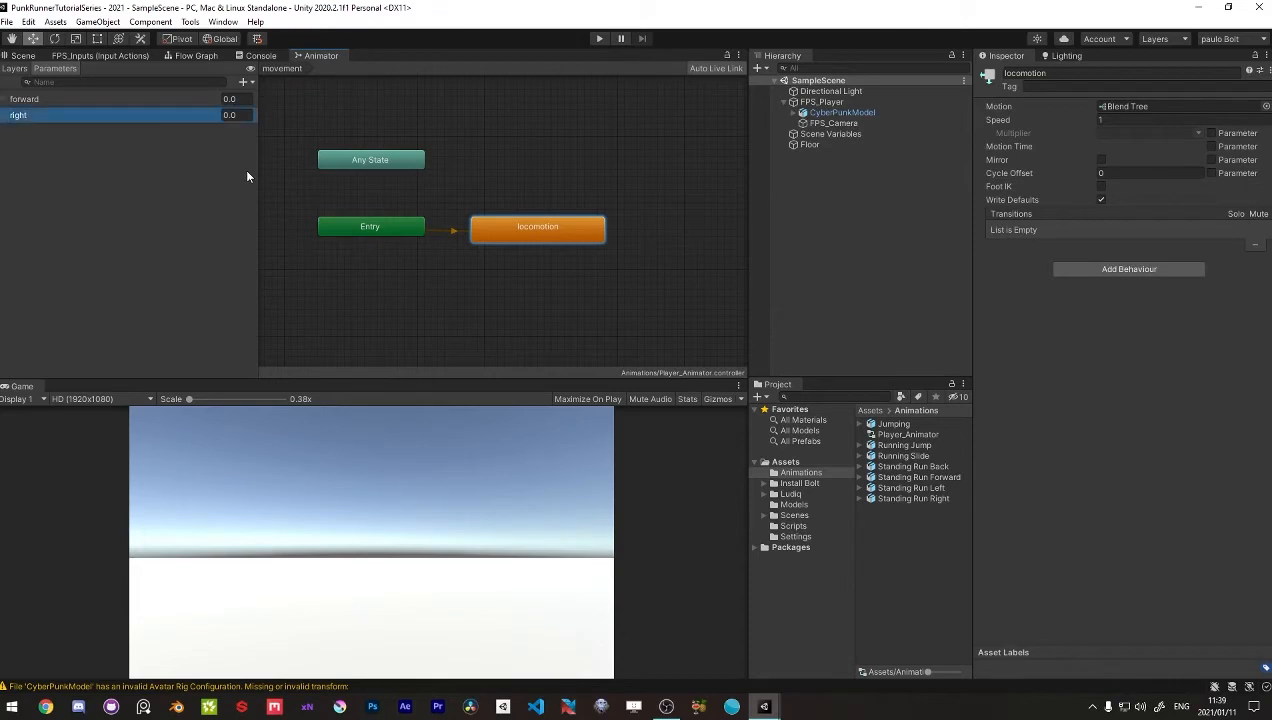
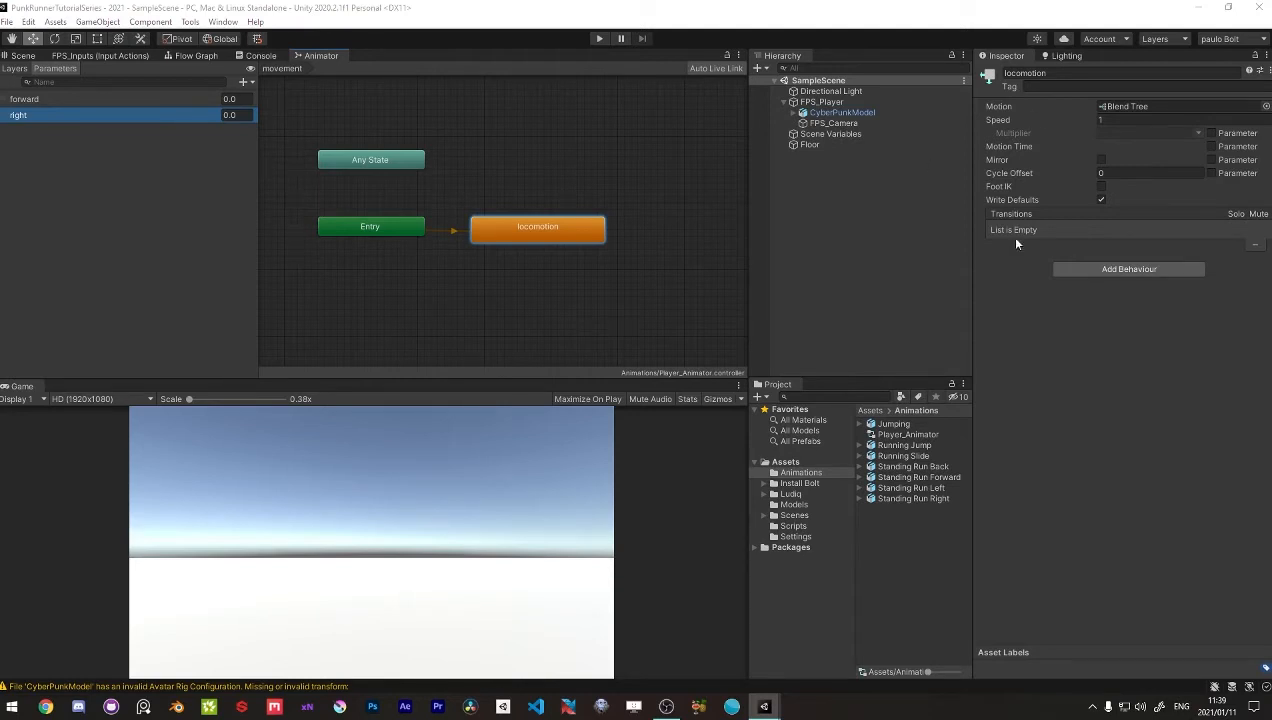
Step: Open the locomotion blend tree and set its blend type to 2D Freeform Cartesian with parameters forward and right
{"action": "double_click", "coordinate": [521, 227]}
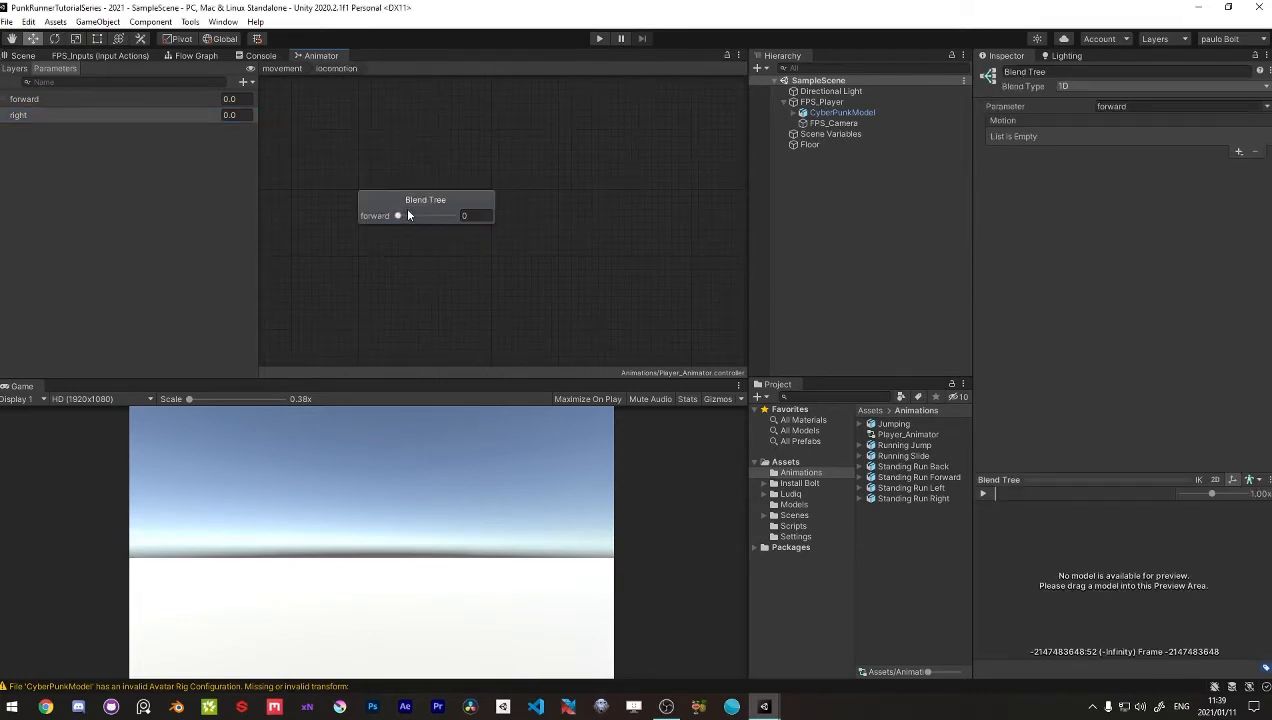
{"action": "left_click", "coordinate": [1063, 86]}
{"action": "left_click", "coordinate": [1109, 147]}
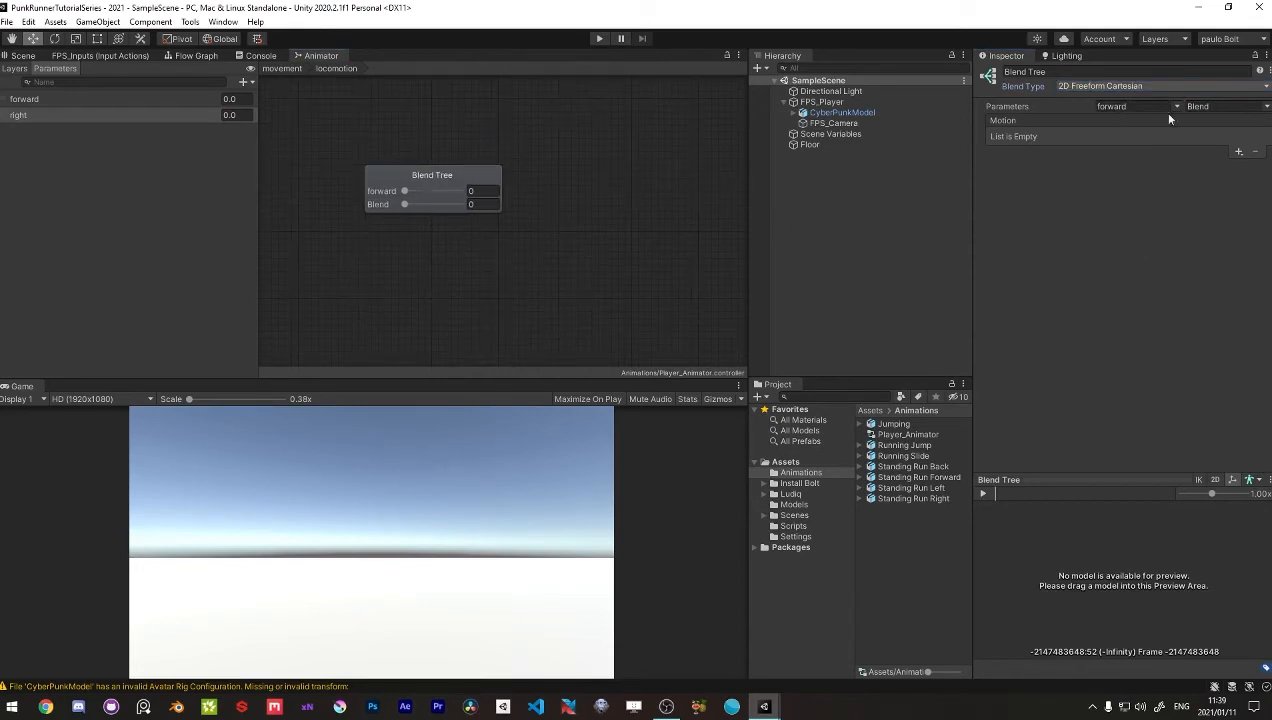
{"action": "left_click", "coordinate": [1205, 106]}
{"action": "left_click", "coordinate": [1212, 137]}
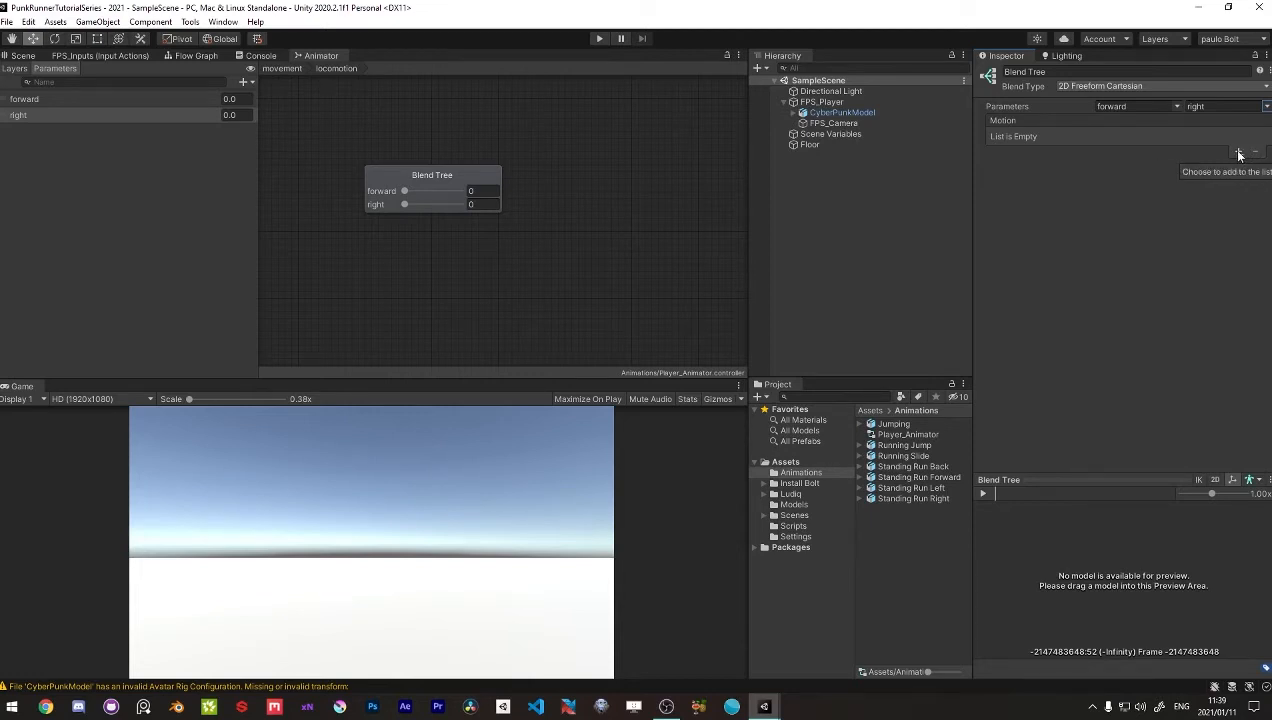
Step: Add five empty motion fields to the locomotion blend tree
{"action": "left_click", "coordinate": [1239, 152]}
{"action": "left_click", "coordinate": [1205, 167]}
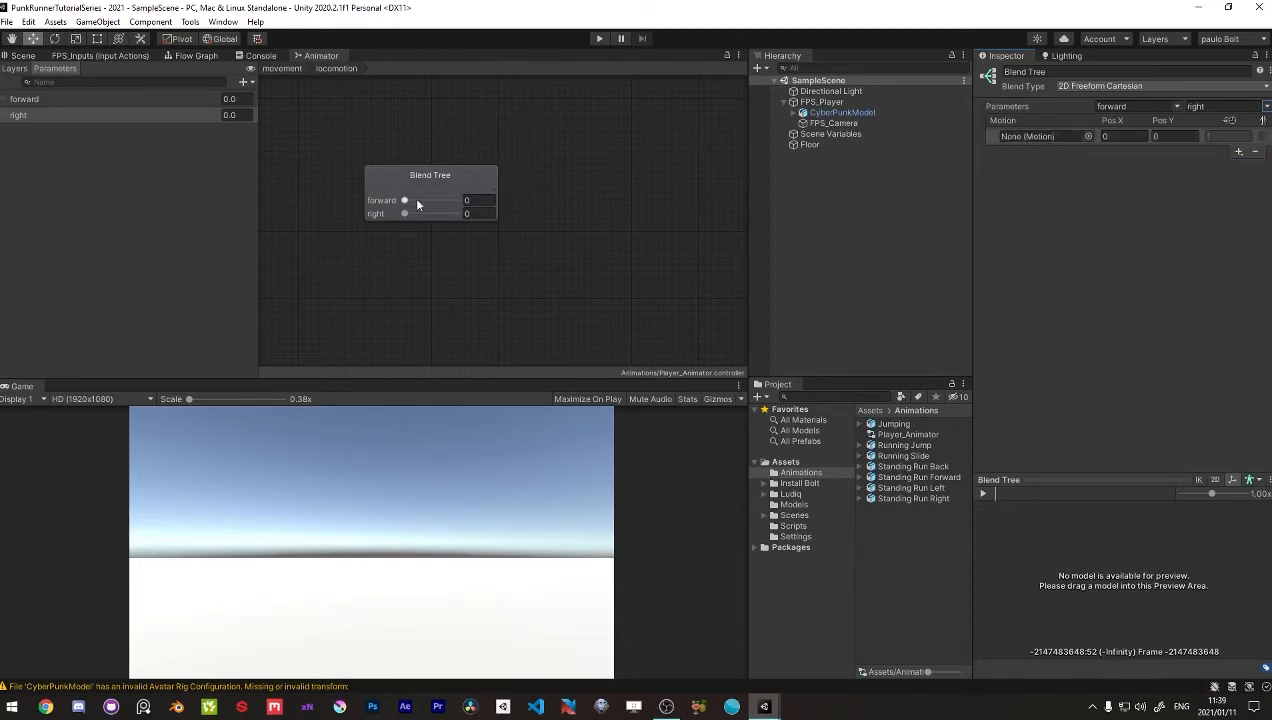
{"action": "right_click", "coordinate": [447, 183]}
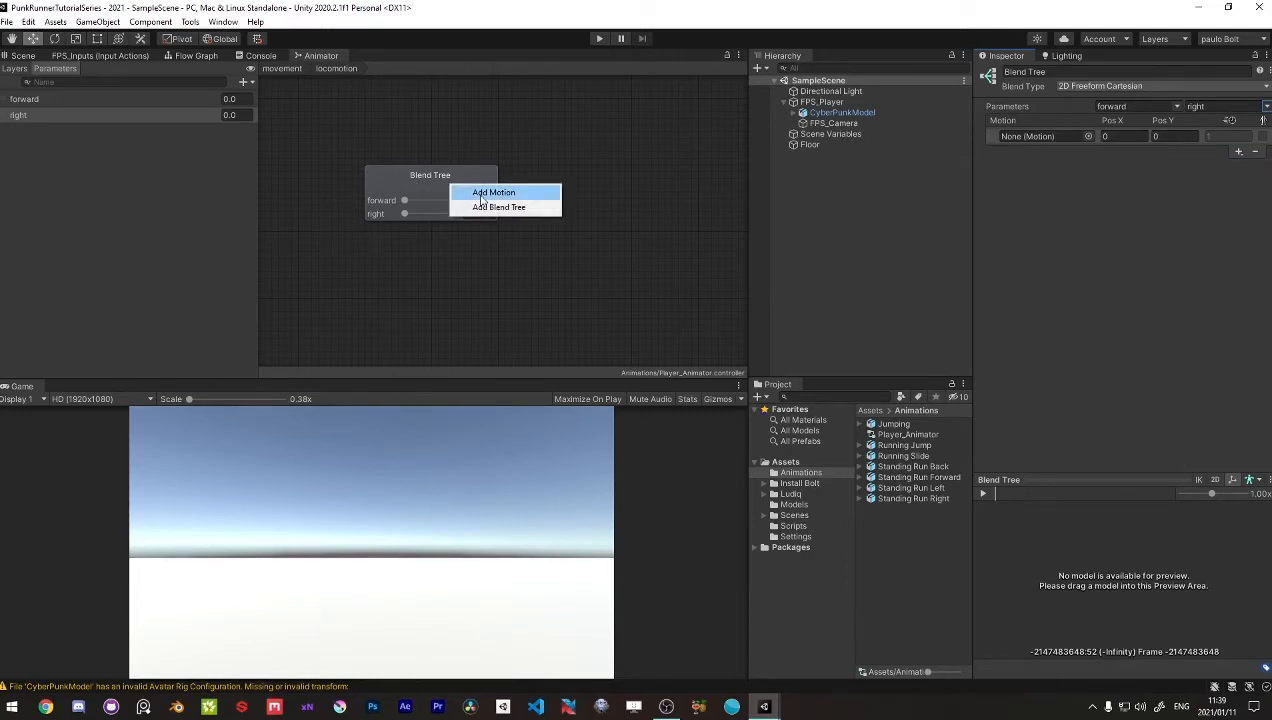
{"action": "left_click", "coordinate": [481, 194]}
{"action": "right_click", "coordinate": [446, 179]}
{"action": "left_click", "coordinate": [476, 185]}
{"action": "right_click", "coordinate": [437, 189]}
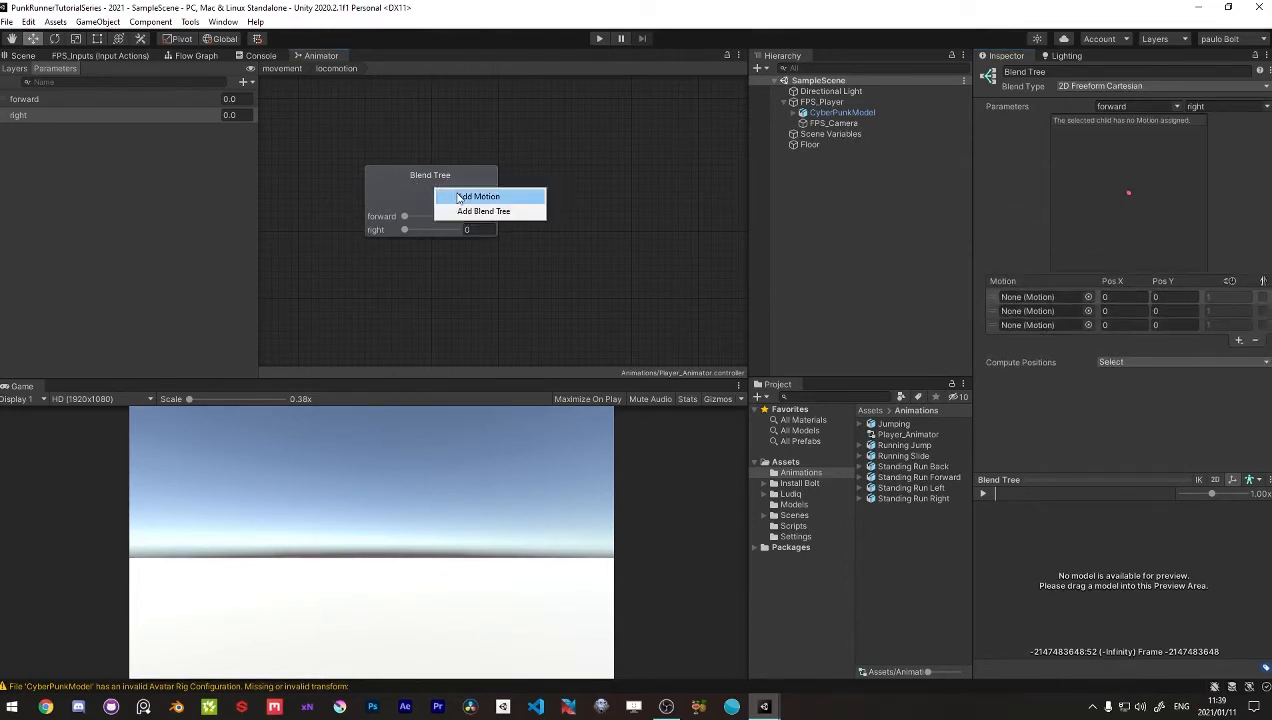
{"action": "left_click", "coordinate": [459, 197]}
{"action": "right_click", "coordinate": [431, 192]}
{"action": "left_click", "coordinate": [449, 201]}
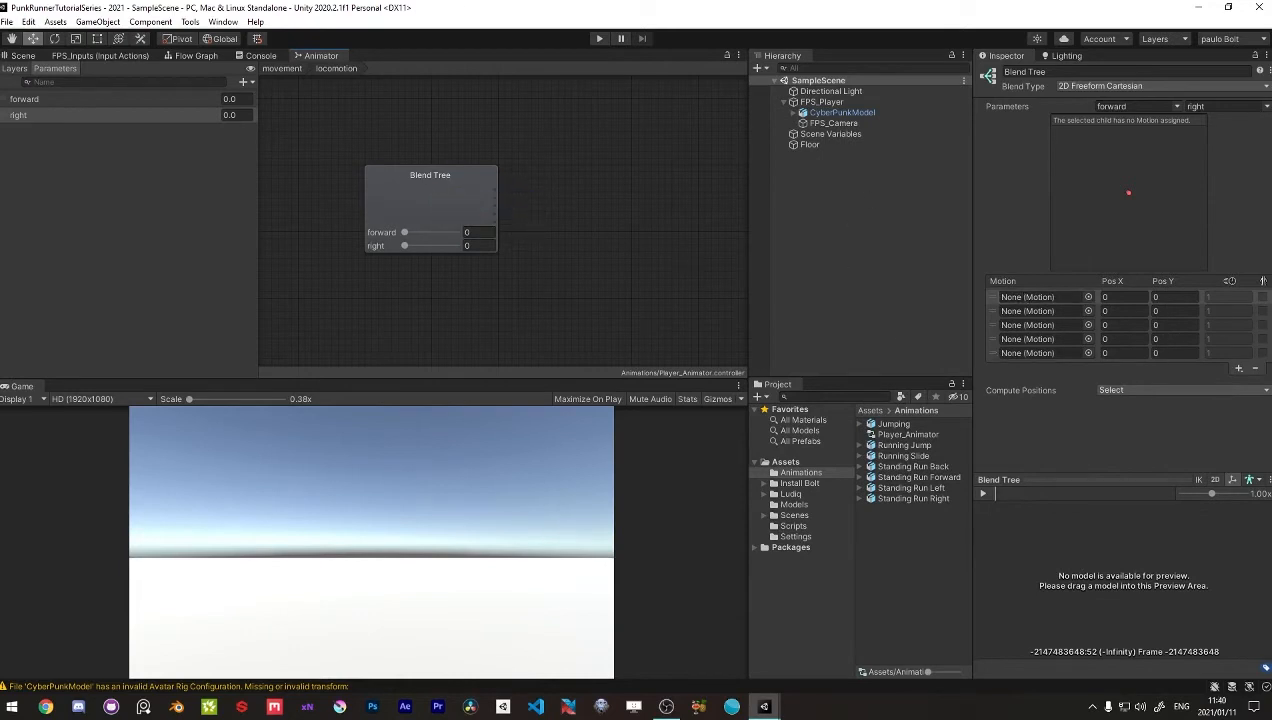
Step: Switch to Mixamo in the browser and search its animations for "standing idle"
{"action": "left_click", "coordinate": [47, 707]}
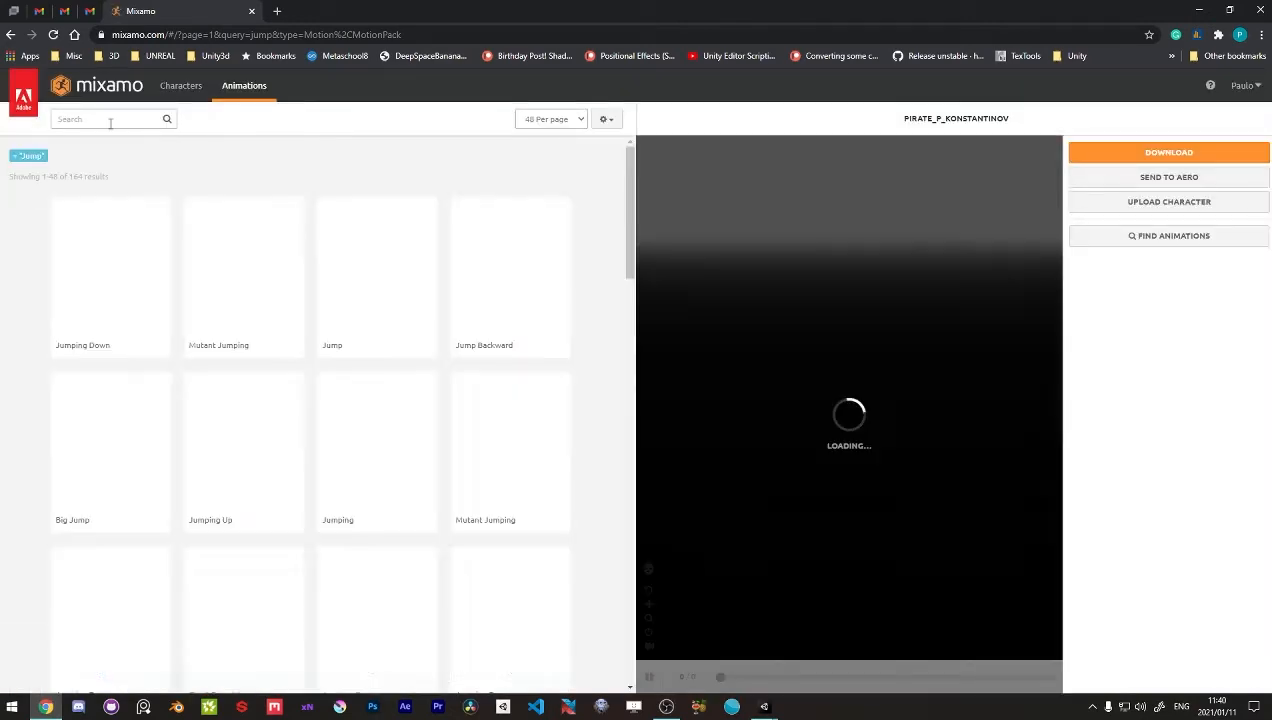
{"action": "left_click", "coordinate": [106, 119]}
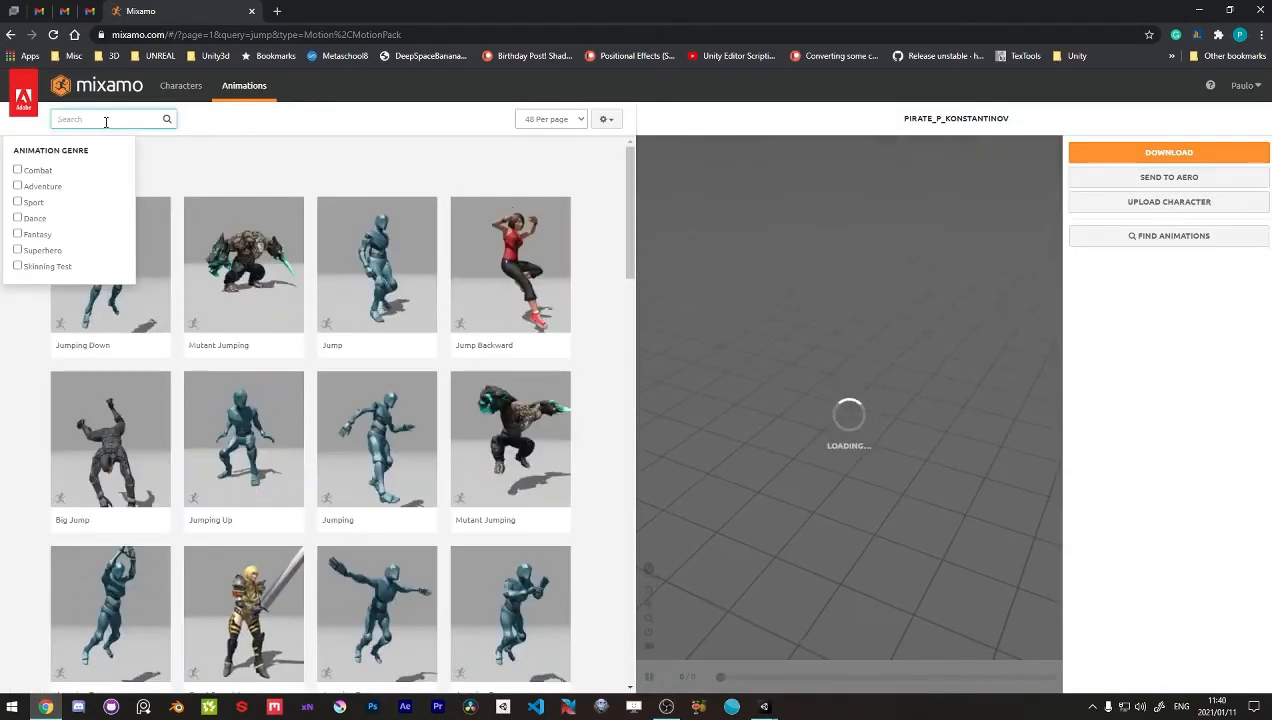
{"action": "type", "text": "standing idle"}
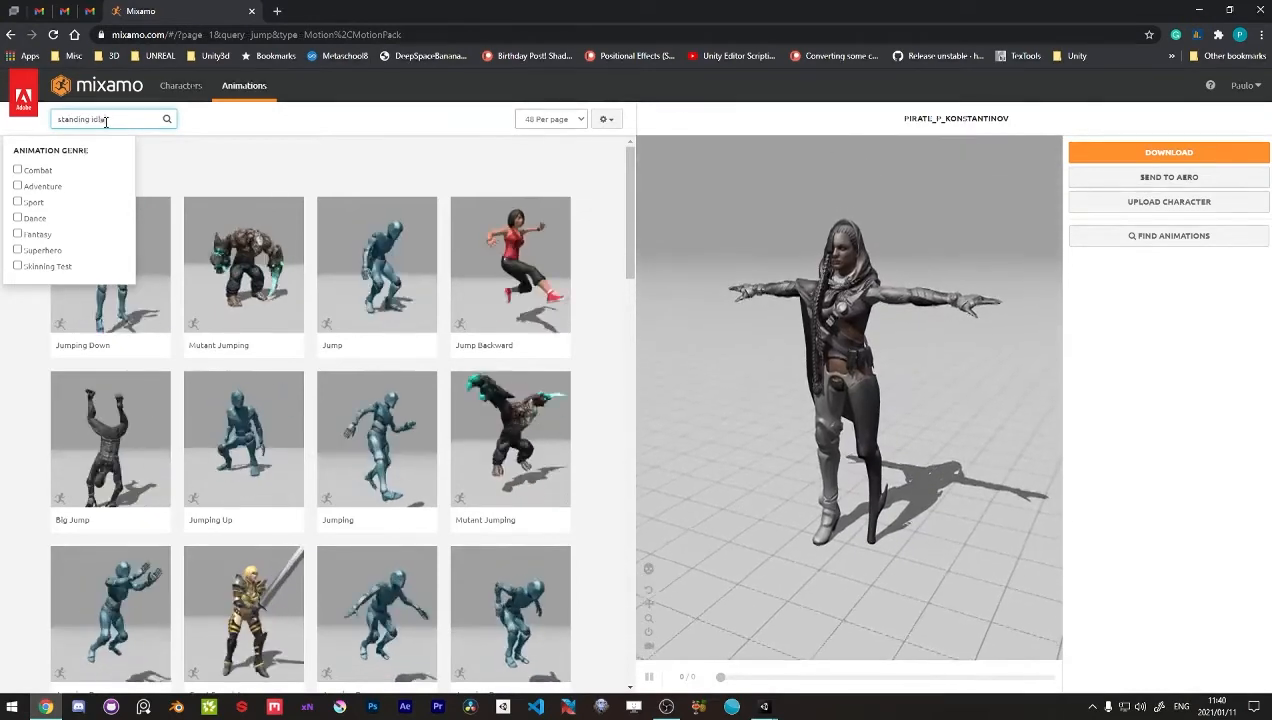
{"action": "key", "text": "Return"}
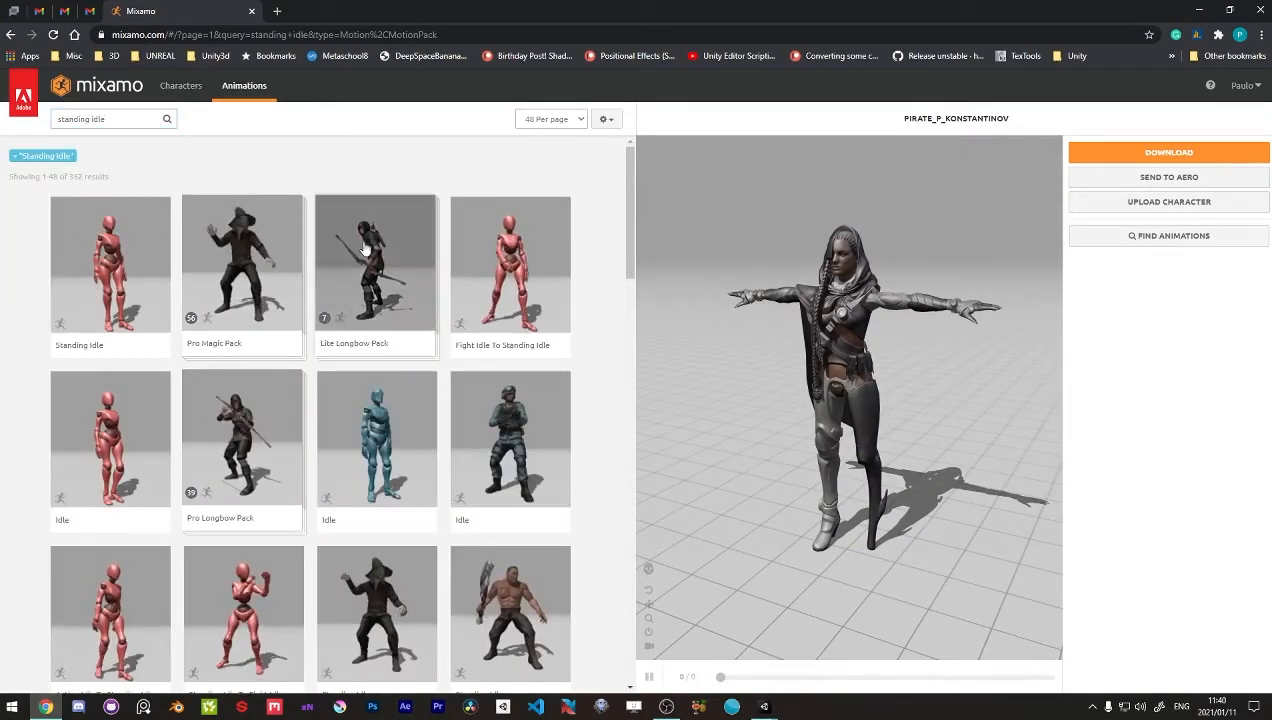
Step: Look through the standing idle results and load the blue figure's Idle animation, beside the red Idle one, onto the character
{"action": "scroll", "coordinate": [378, 264], "scroll_direction": "down", "scroll_amount": 4}
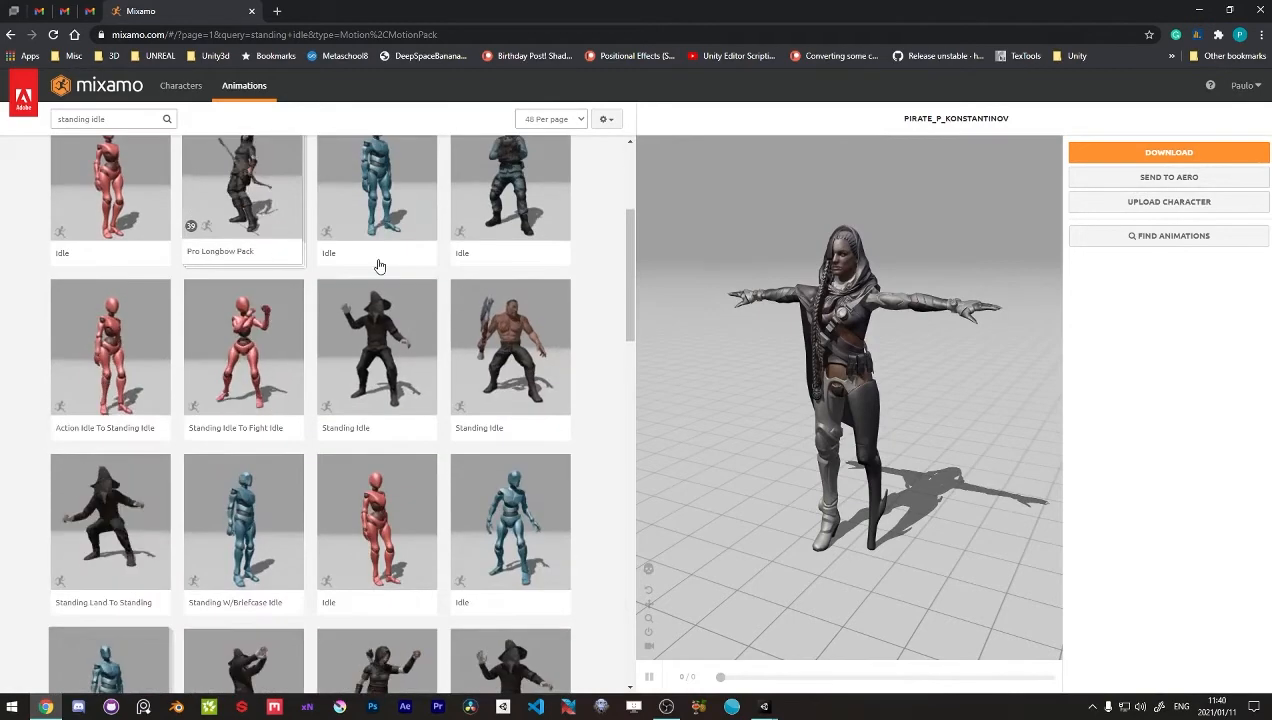
{"action": "scroll", "coordinate": [378, 264], "scroll_direction": "down", "scroll_amount": 4}
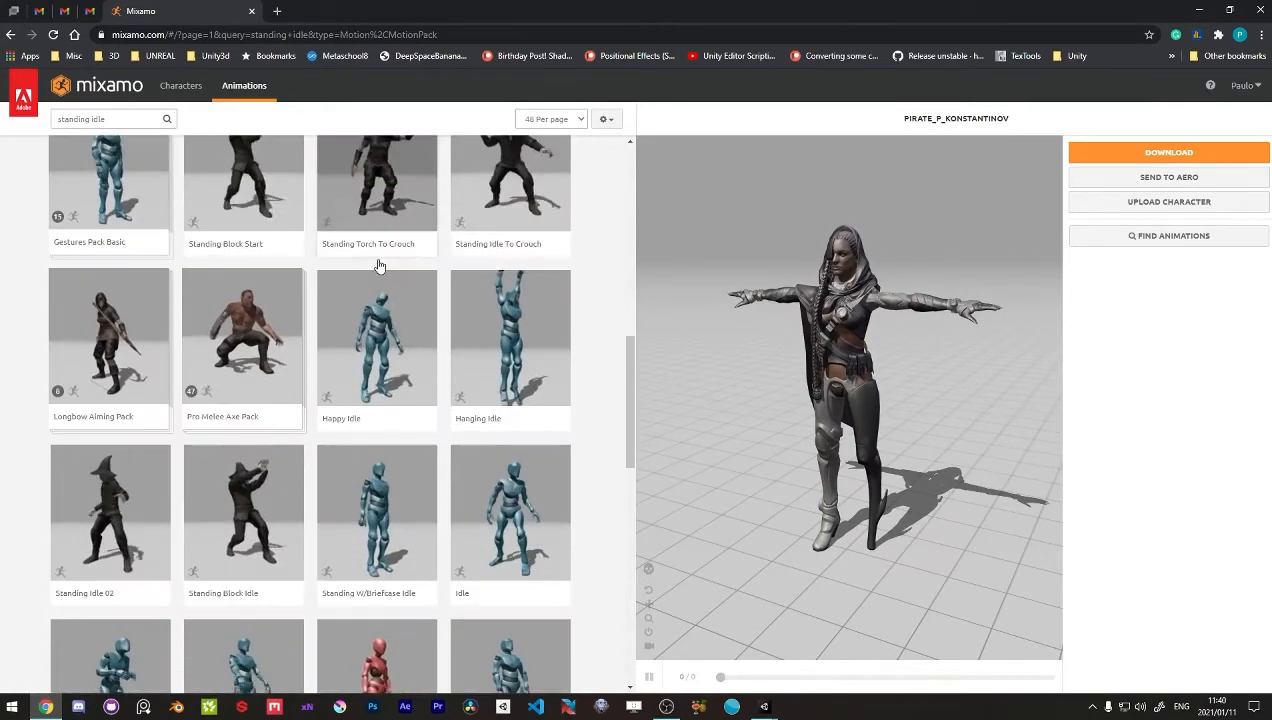
{"action": "scroll", "coordinate": [378, 264], "scroll_direction": "down", "scroll_amount": 1}
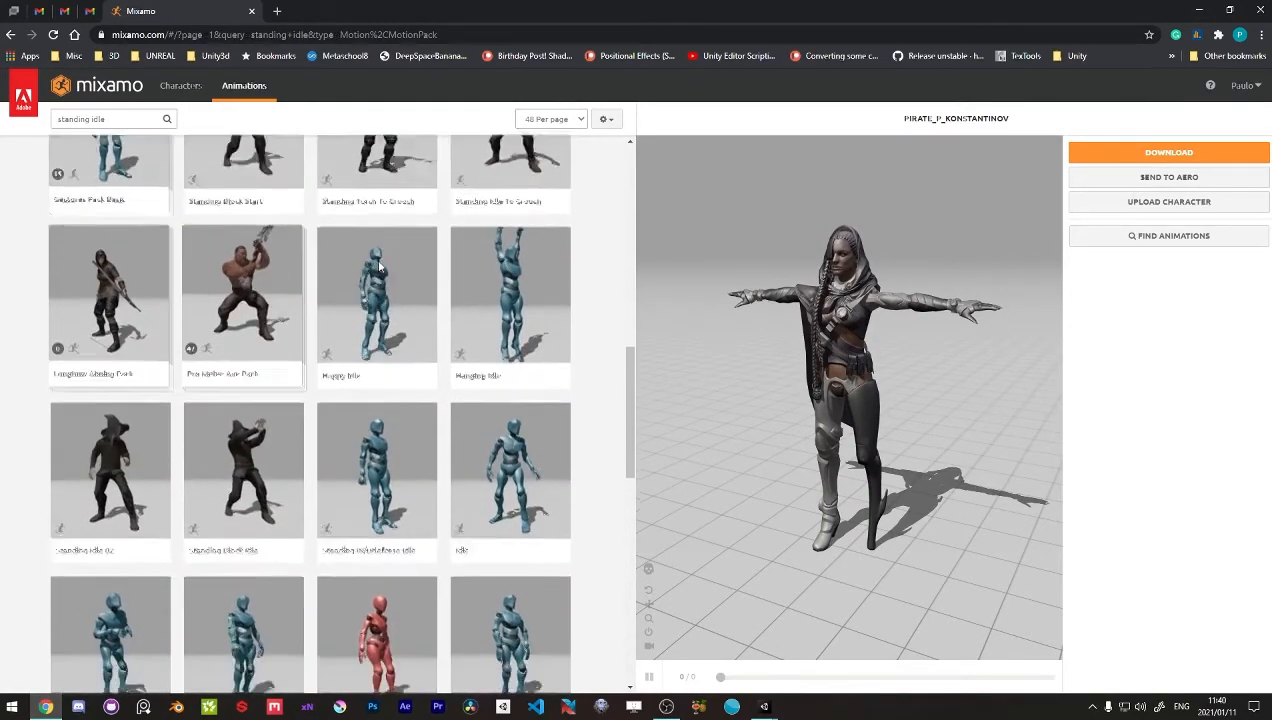
{"action": "scroll", "coordinate": [378, 264], "scroll_direction": "down", "scroll_amount": 3}
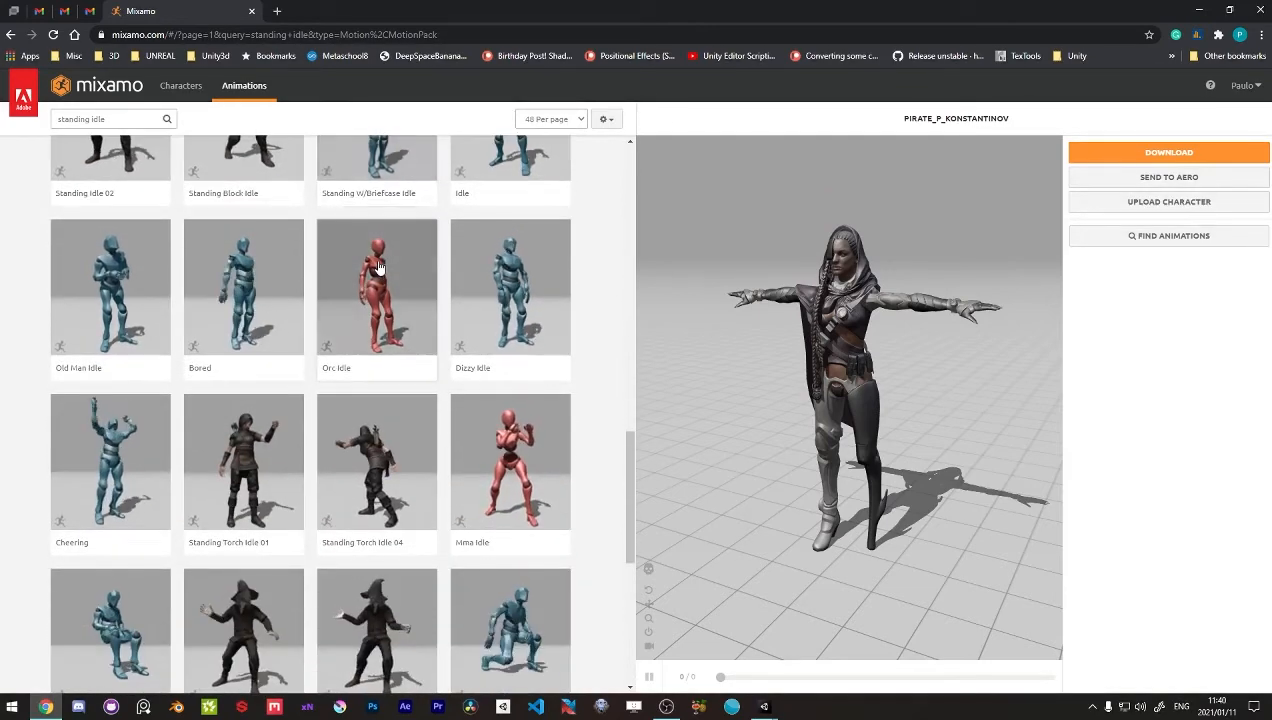
{"action": "scroll", "coordinate": [379, 268], "scroll_direction": "down", "scroll_amount": 2}
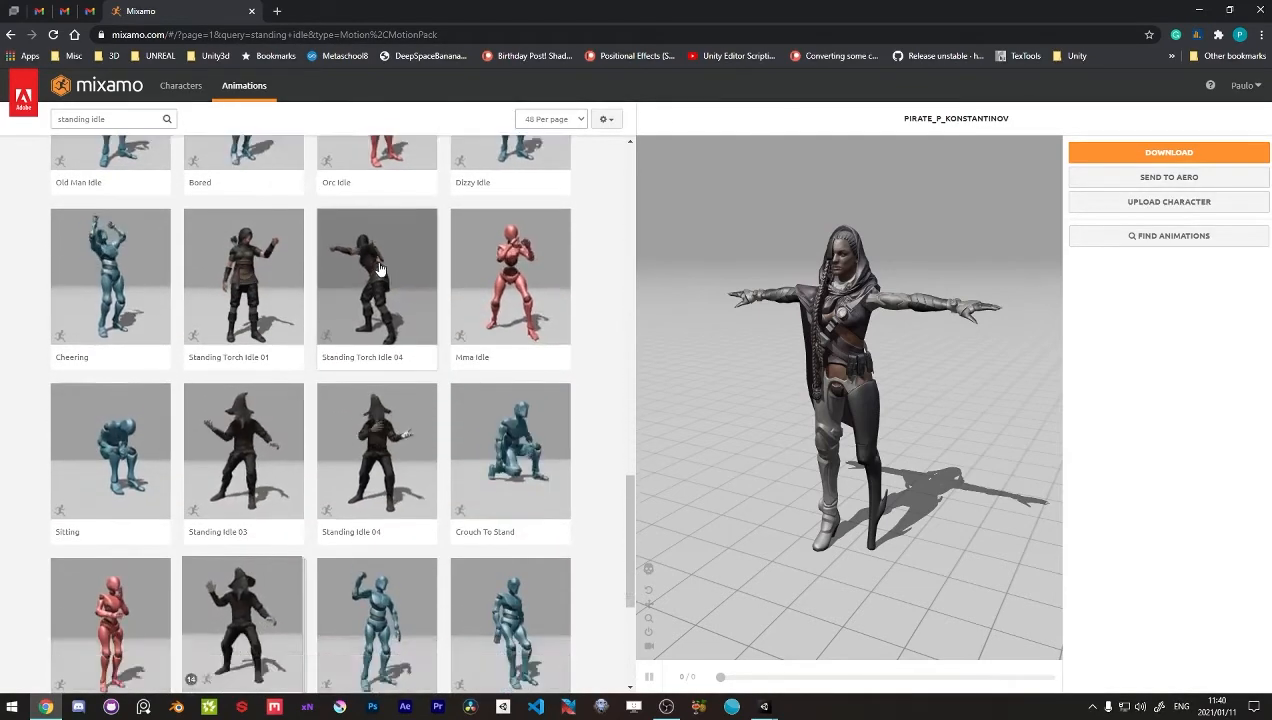
{"action": "scroll", "coordinate": [379, 268], "scroll_direction": "down", "scroll_amount": 2}
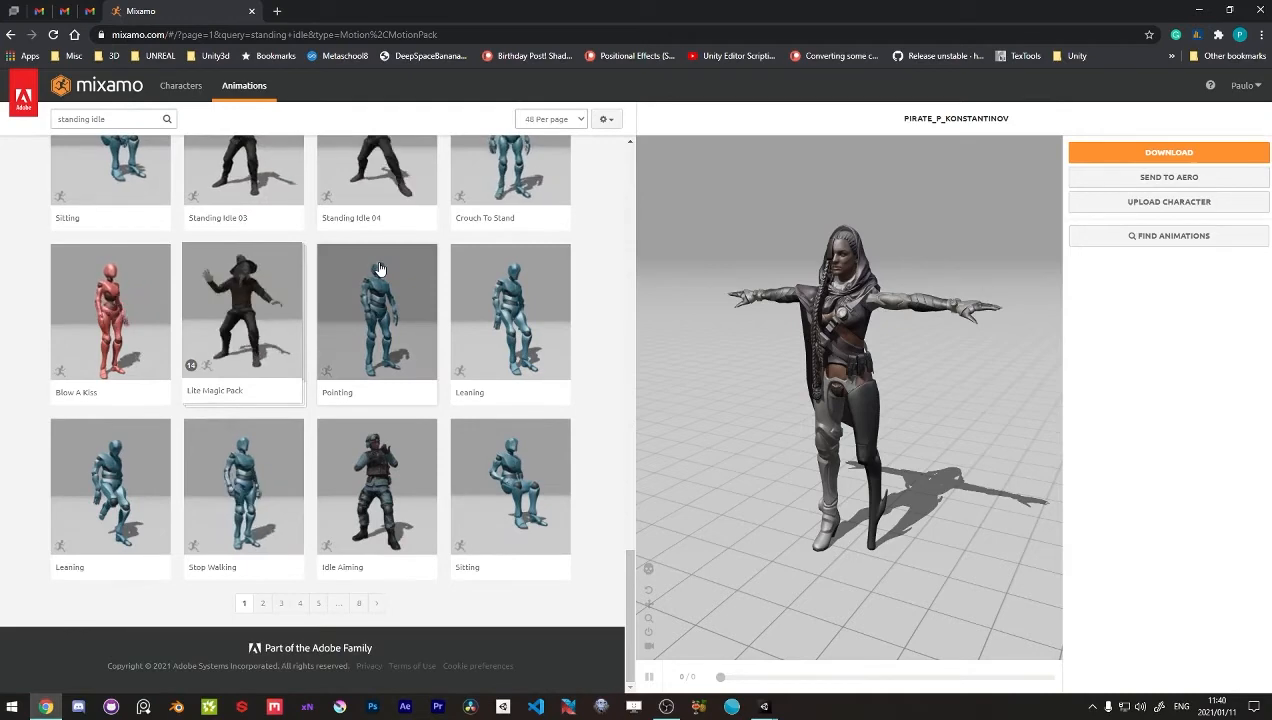
{"action": "scroll", "coordinate": [379, 268], "scroll_direction": "up", "scroll_amount": 5}
{"action": "scroll", "coordinate": [379, 268], "scroll_direction": "up", "scroll_amount": 5}
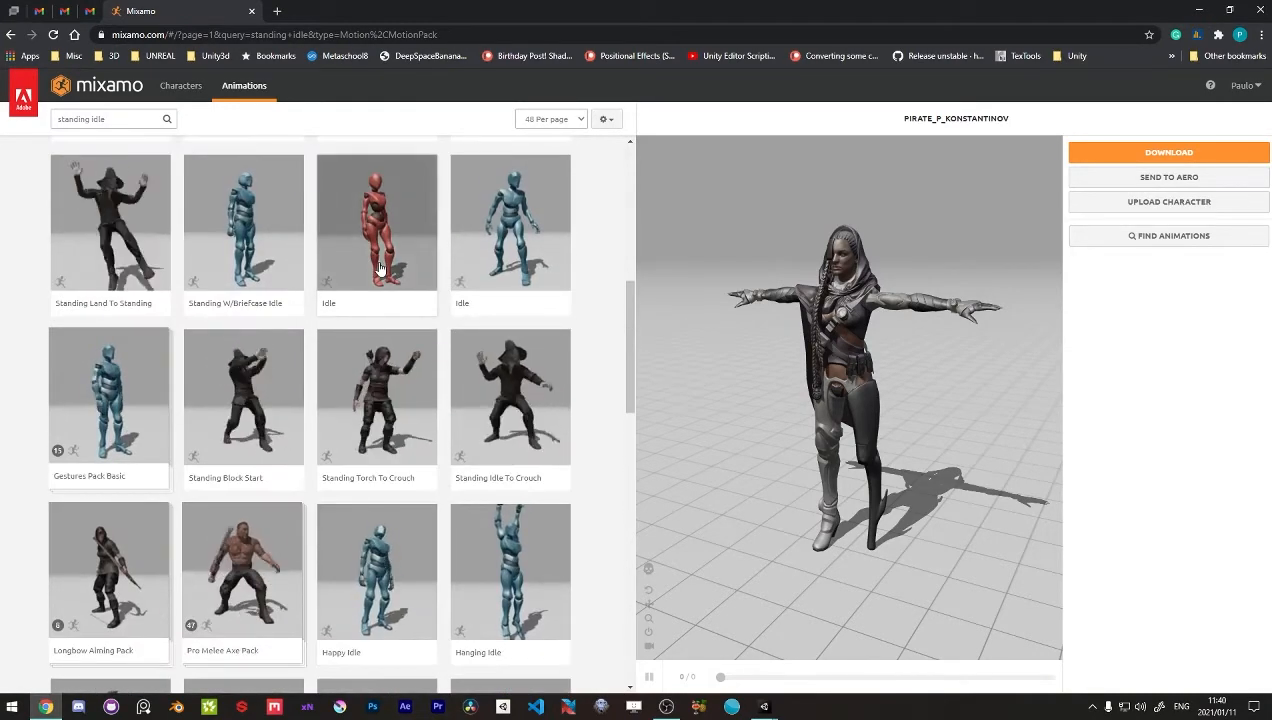
{"action": "left_click", "coordinate": [484, 234]}
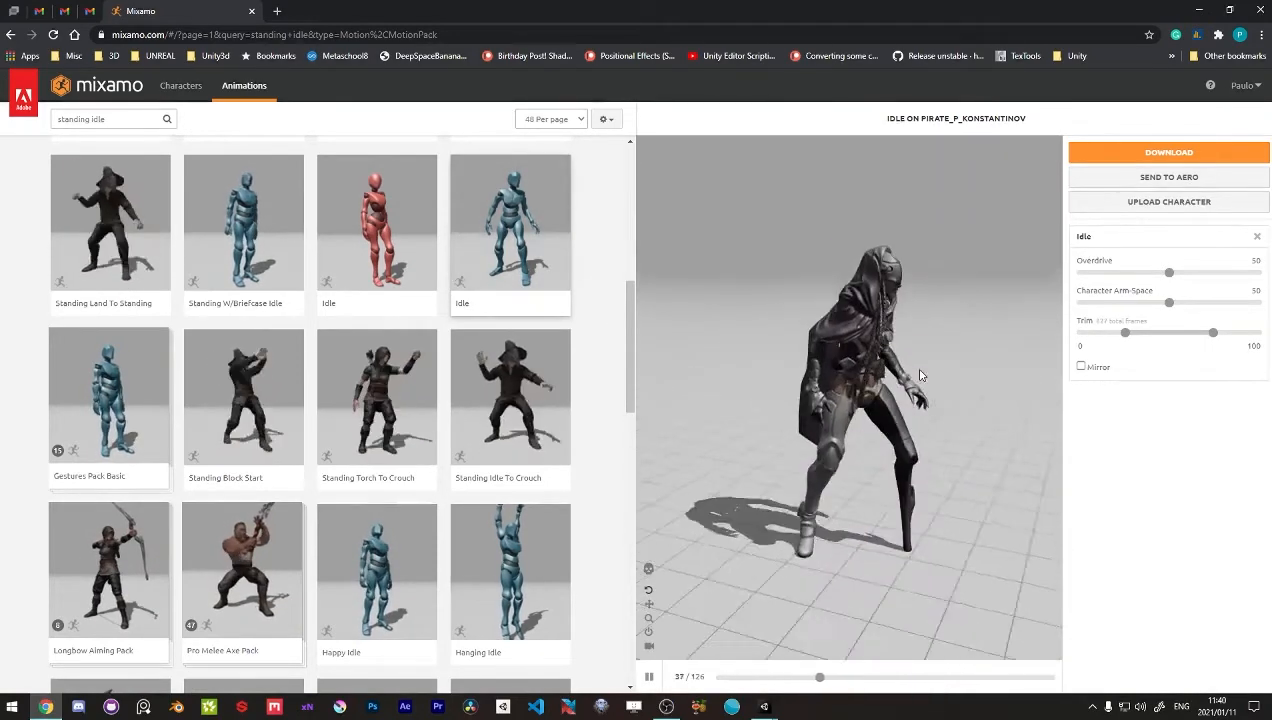
Step: Download the Idle animation as FBX Binary without skin and save it as Idle in the project's Animations folder
{"action": "left_click", "coordinate": [1168, 152]}
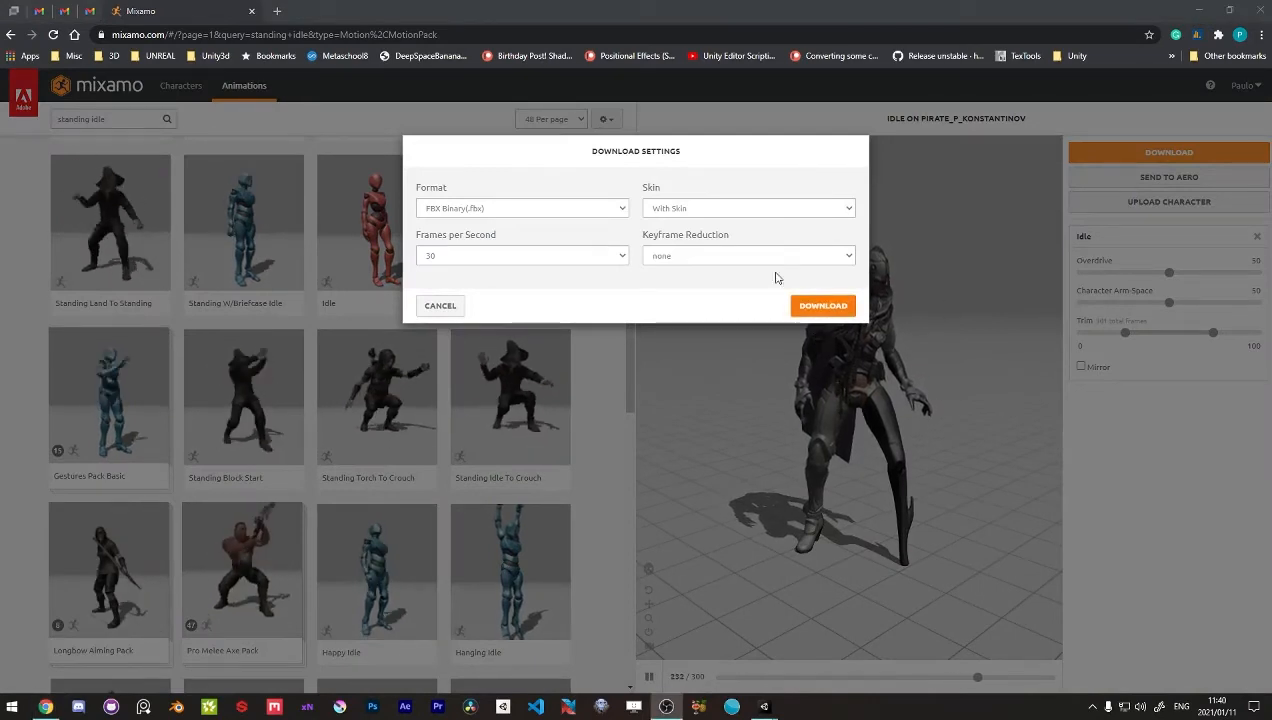
{"action": "left_click", "coordinate": [720, 217]}
{"action": "left_click", "coordinate": [710, 237]}
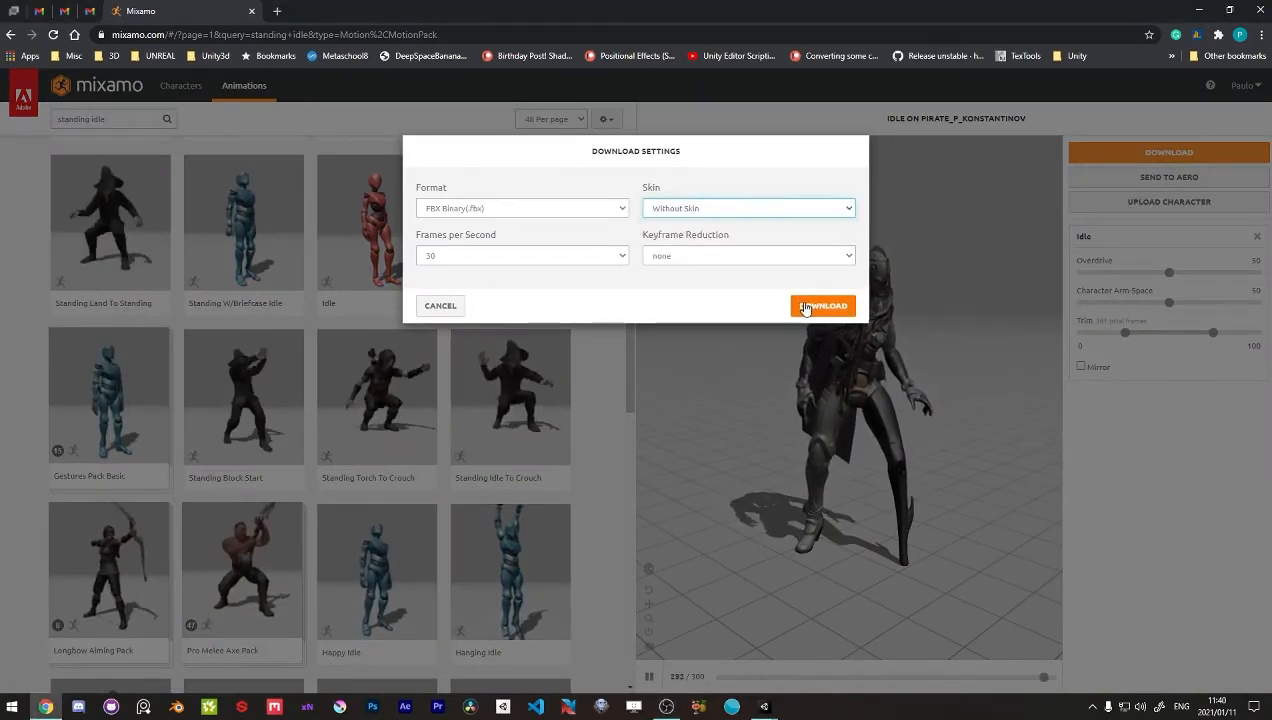
{"action": "left_click", "coordinate": [806, 305]}
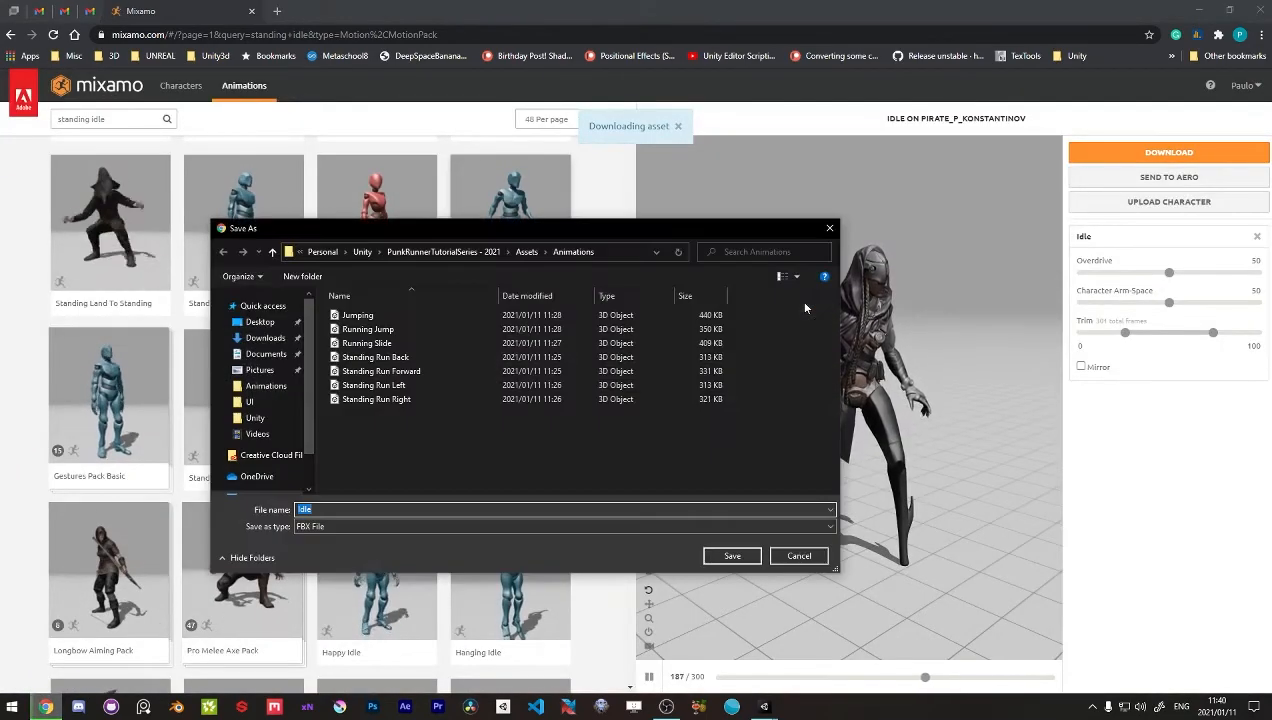
{"action": "left_click", "coordinate": [732, 556]}
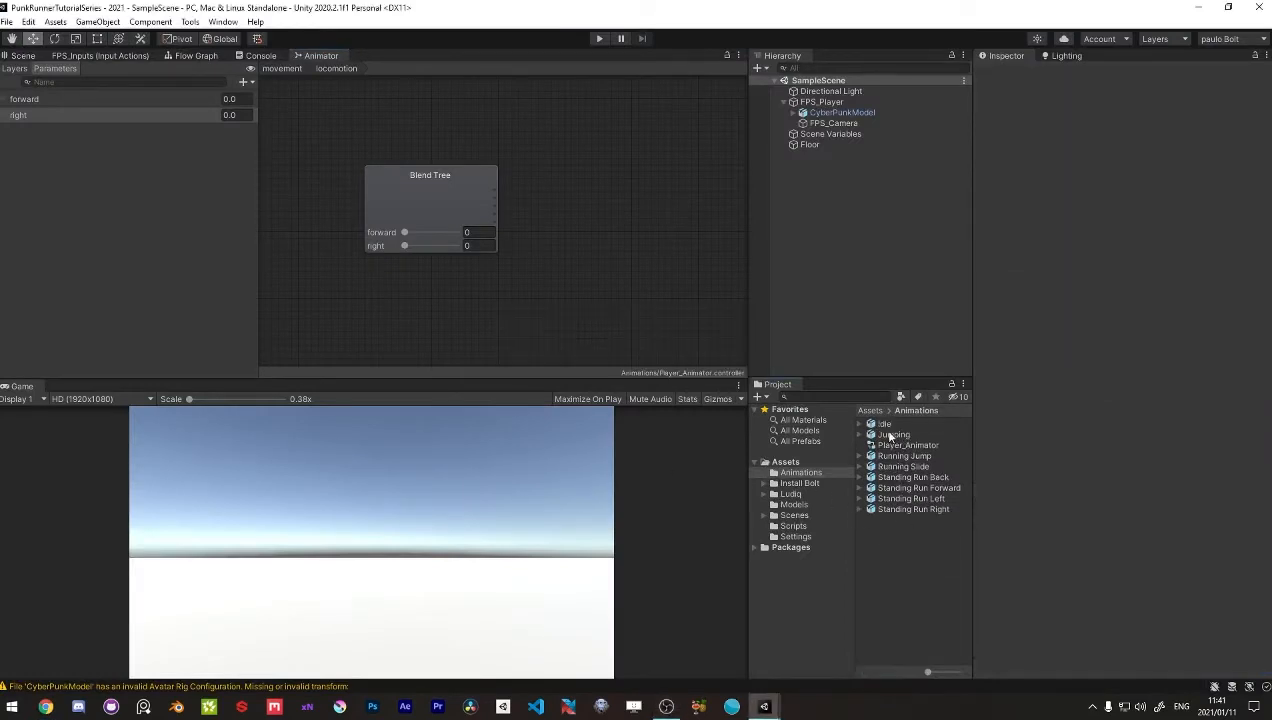
Step: In Unity, set the Idle model's rig to Humanoid with the avatar copied from CyberPunkModelAvatar, and apply the settings
{"action": "left_click", "coordinate": [886, 426]}
{"action": "left_click", "coordinate": [1094, 107]}
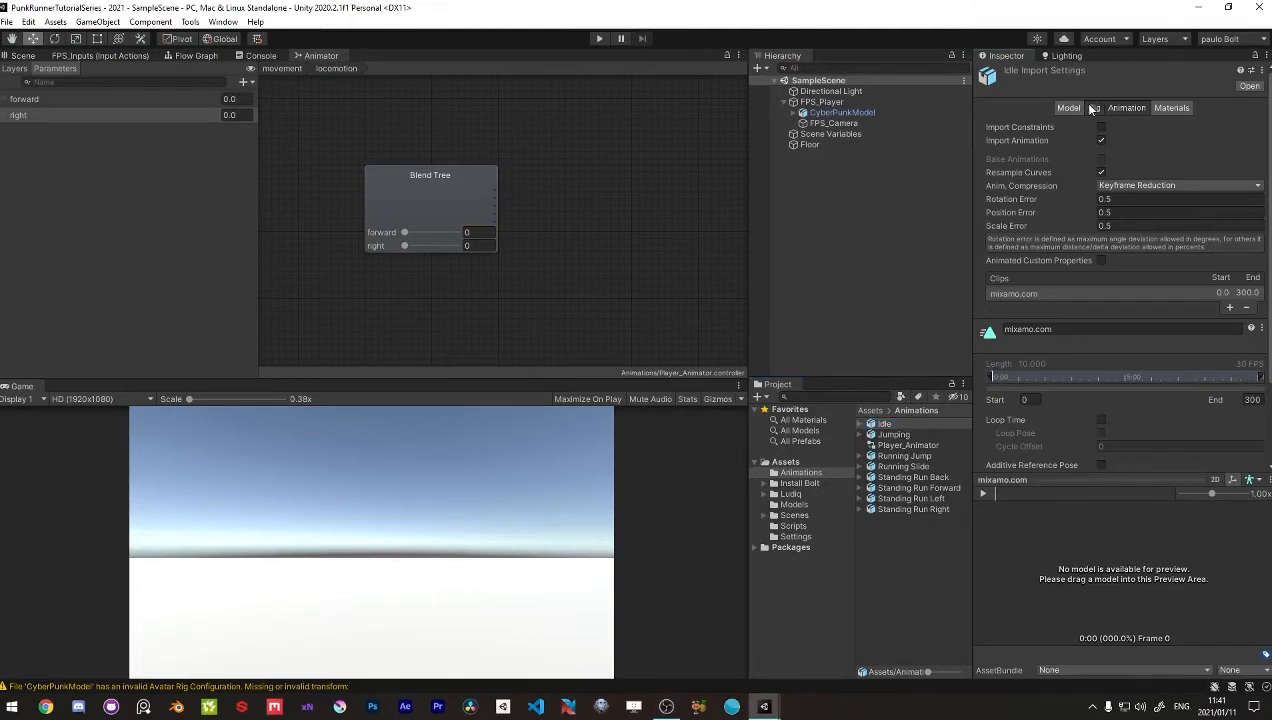
{"action": "left_click", "coordinate": [1125, 126]}
{"action": "left_click", "coordinate": [1134, 185]}
{"action": "left_click", "coordinate": [1125, 145]}
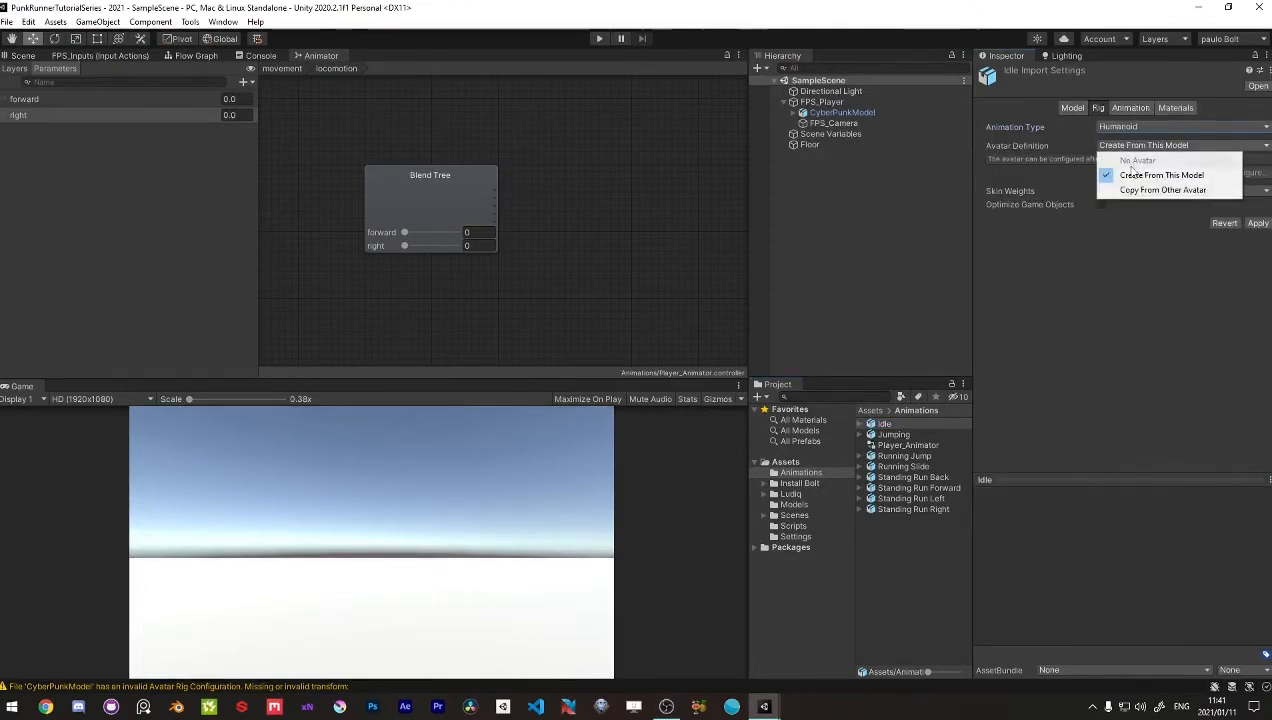
{"action": "left_click", "coordinate": [1148, 196]}
{"action": "left_click", "coordinate": [1266, 189]}
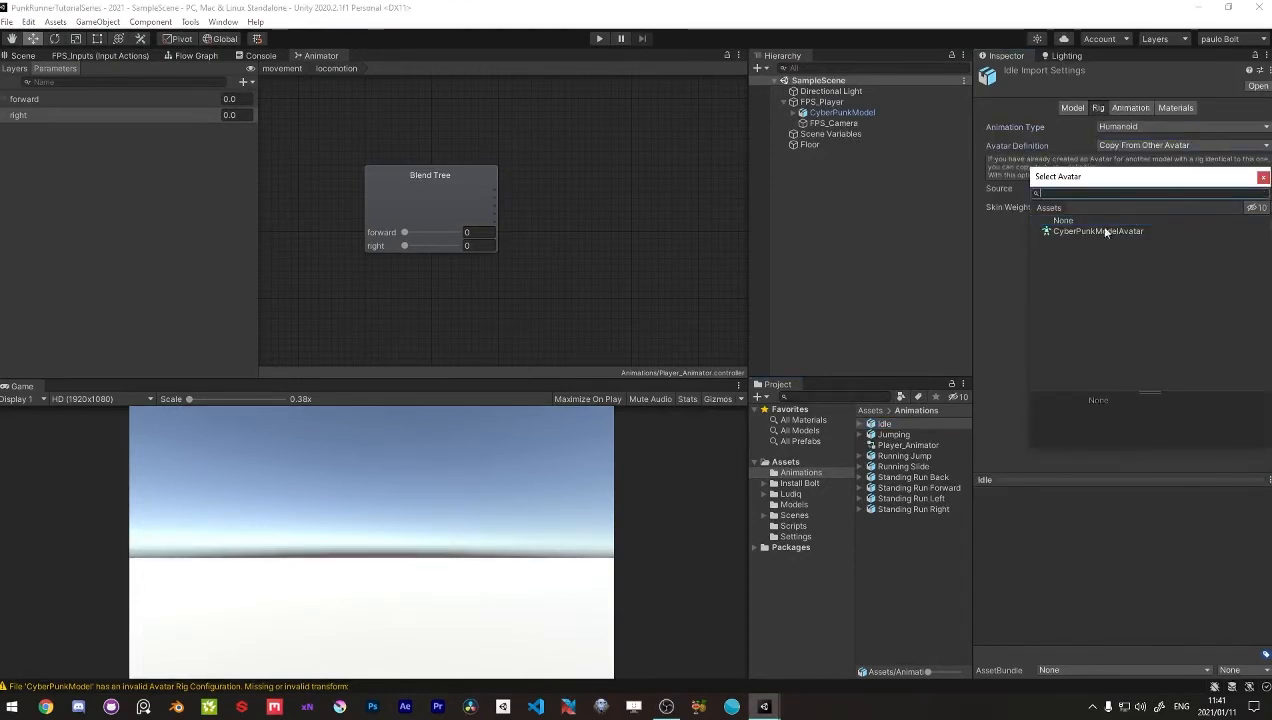
{"action": "left_click", "coordinate": [1097, 227]}
{"action": "left_click", "coordinate": [1264, 178]}
{"action": "left_click", "coordinate": [1256, 227]}
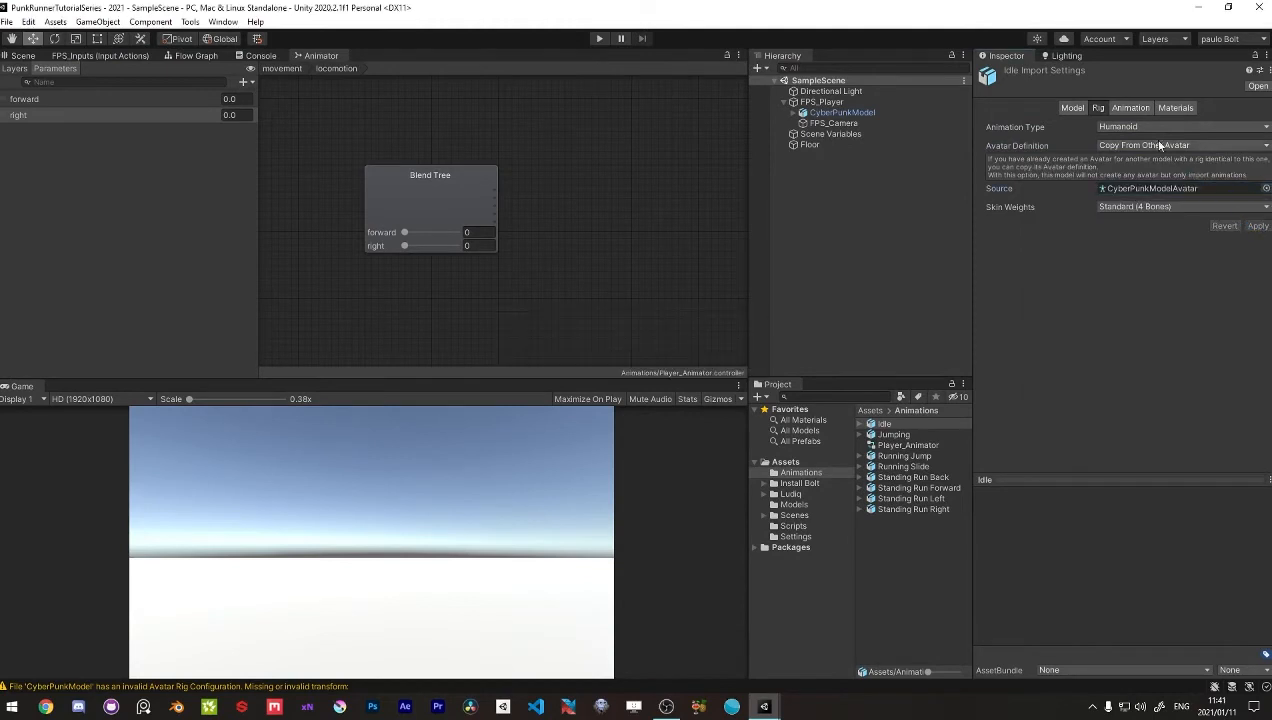
Step: Enable Loop Time for the Idle model's clip and bake its root rotation into the pose based upon Original
{"action": "left_click", "coordinate": [1131, 108]}
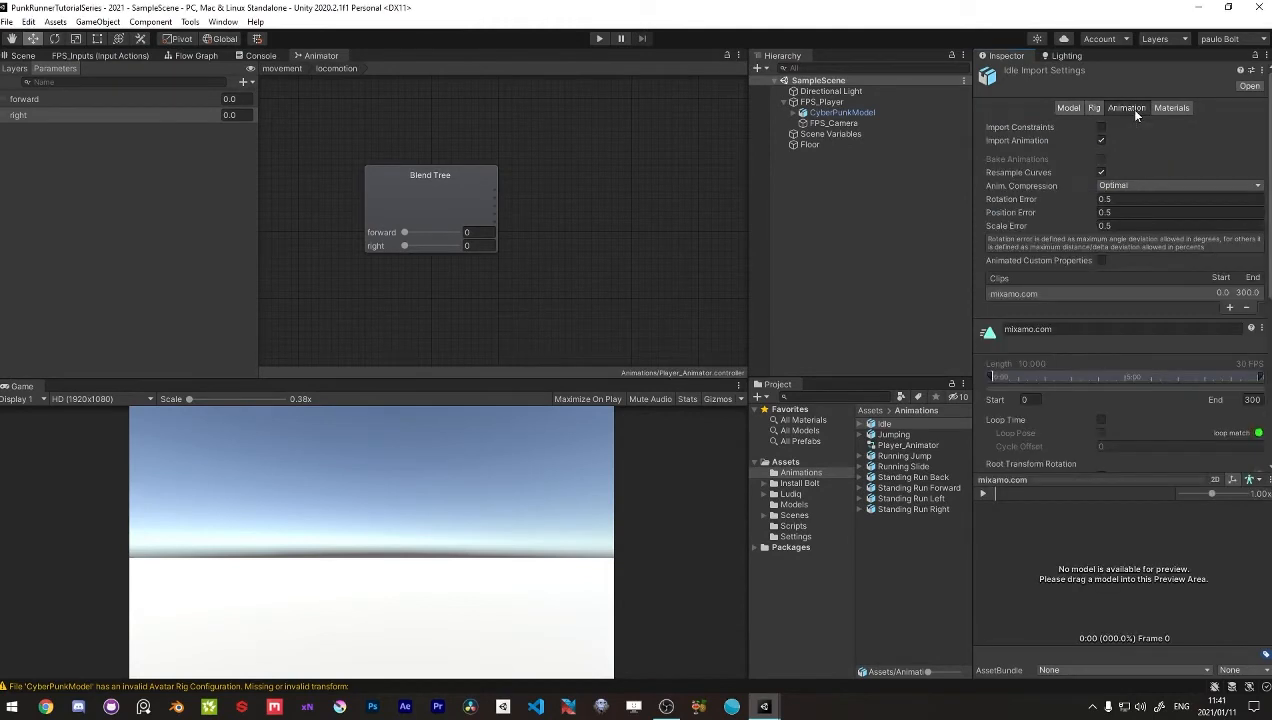
{"action": "left_click", "coordinate": [1101, 421]}
{"action": "scroll", "coordinate": [1074, 376], "scroll_direction": "down", "scroll_amount": 3}
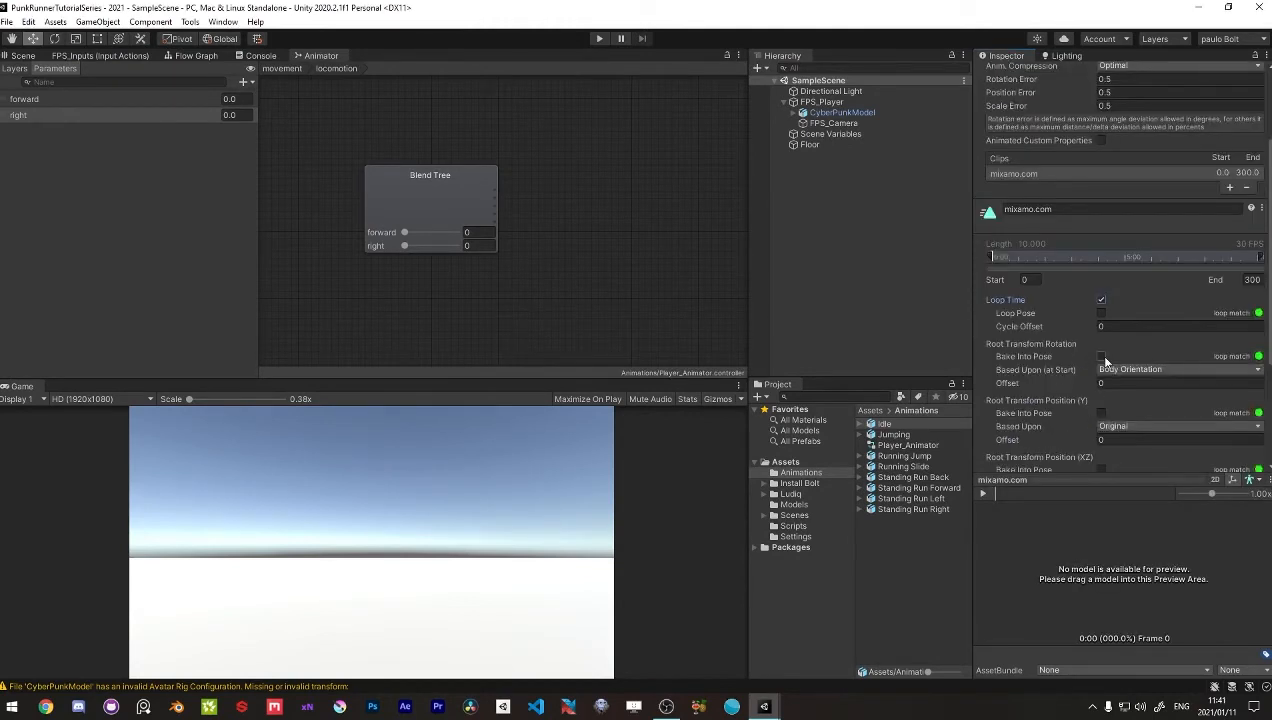
{"action": "left_click", "coordinate": [1105, 369]}
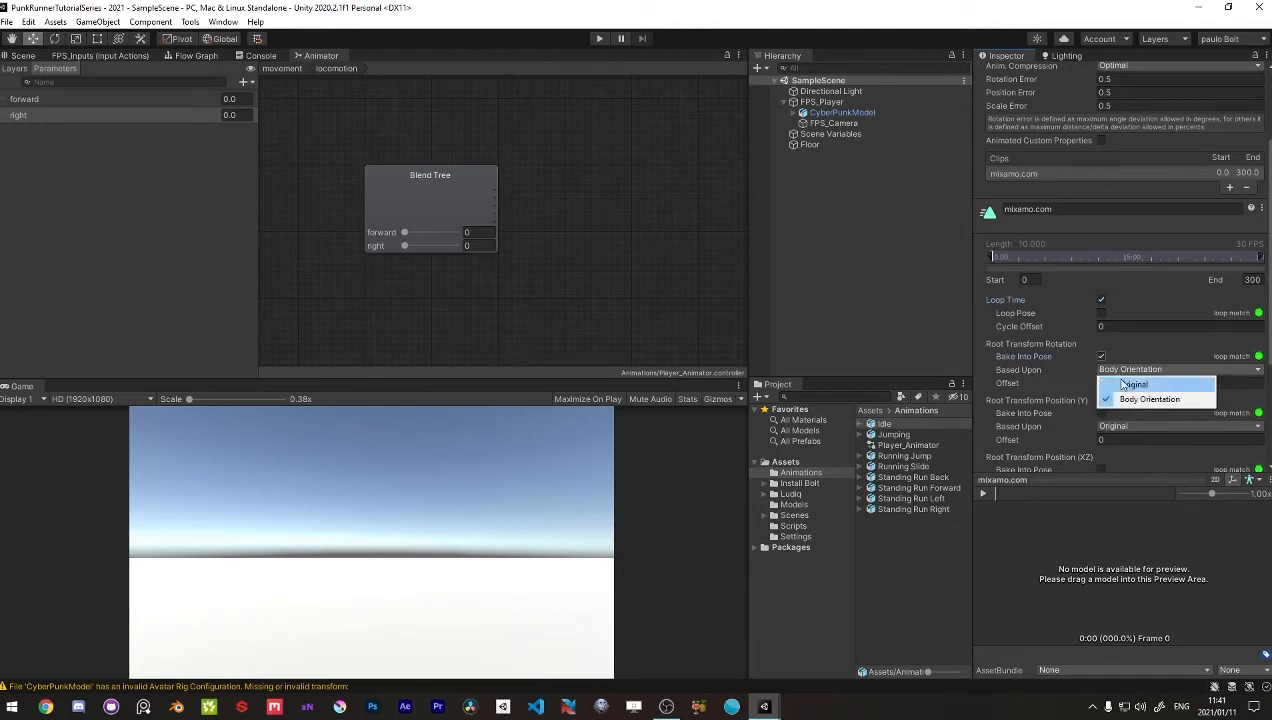
{"action": "left_click", "coordinate": [1118, 381]}
Step: Bake the clip's root Y position based upon Feet and its root XZ position into the pose, and apply the settings
{"action": "scroll", "coordinate": [1103, 300], "scroll_direction": "down", "scroll_amount": 4}
{"action": "left_click", "coordinate": [1100, 244]}
{"action": "left_click", "coordinate": [1150, 253]}
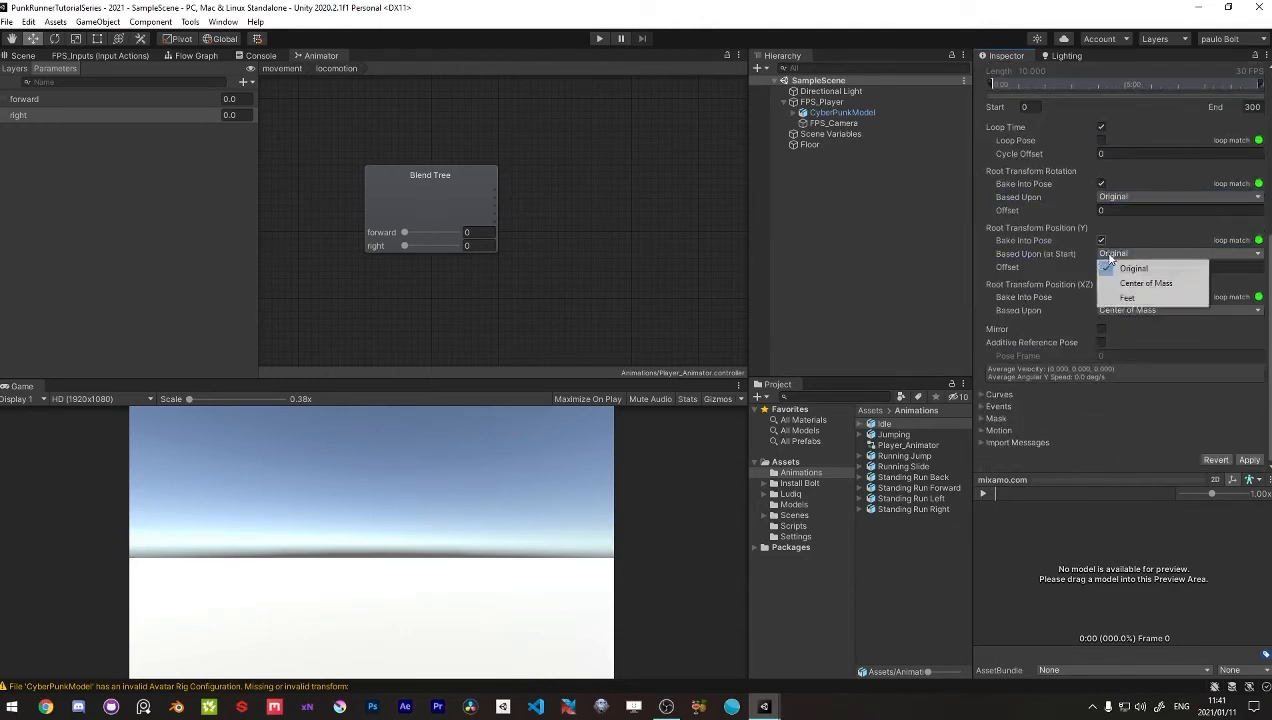
{"action": "left_click", "coordinate": [1110, 297]}
{"action": "left_click", "coordinate": [1101, 297]}
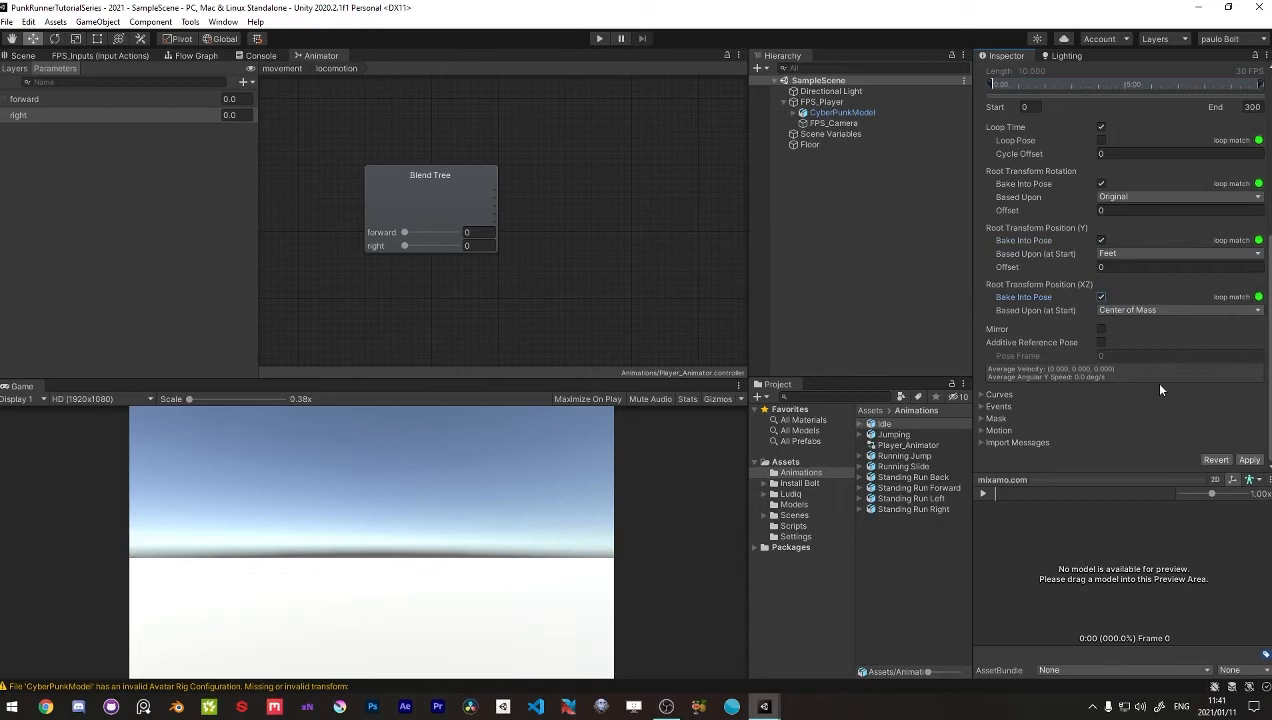
{"action": "left_click", "coordinate": [1248, 460]}
{"action": "left_click", "coordinate": [463, 198]}
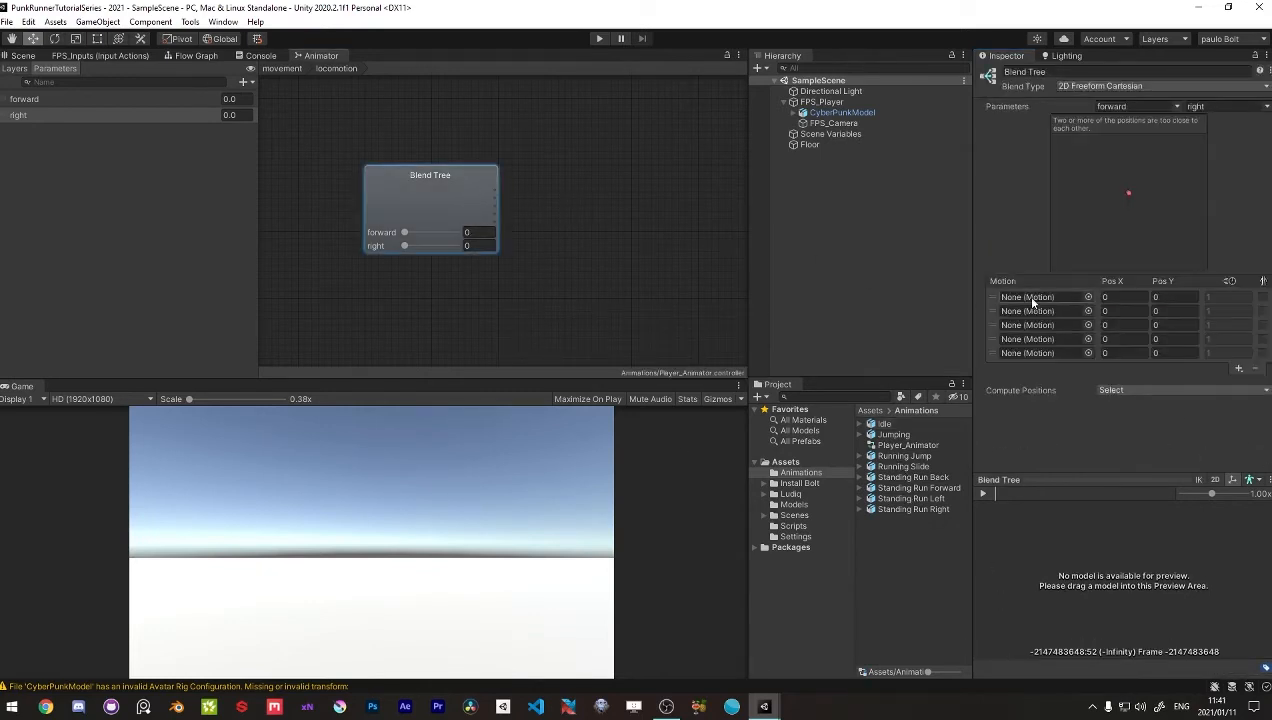
{"action": "left_click", "coordinate": [1088, 297]}
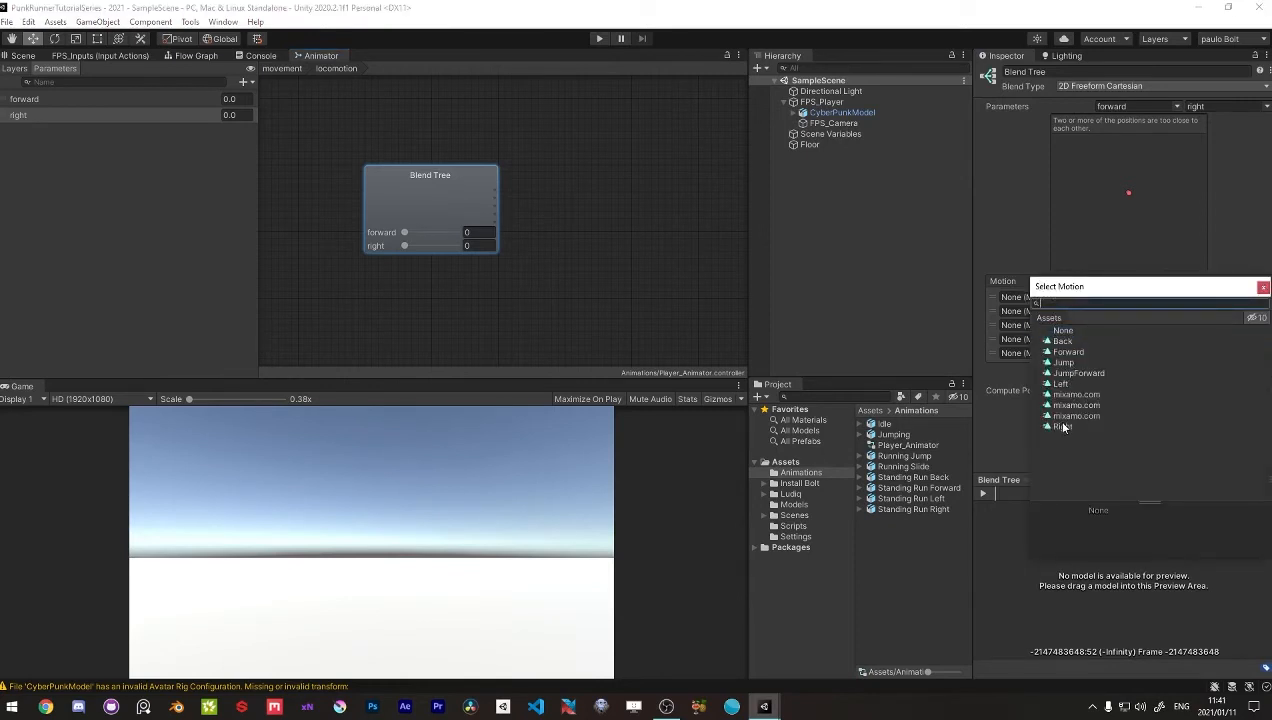
{"action": "left_click", "coordinate": [1263, 288]}
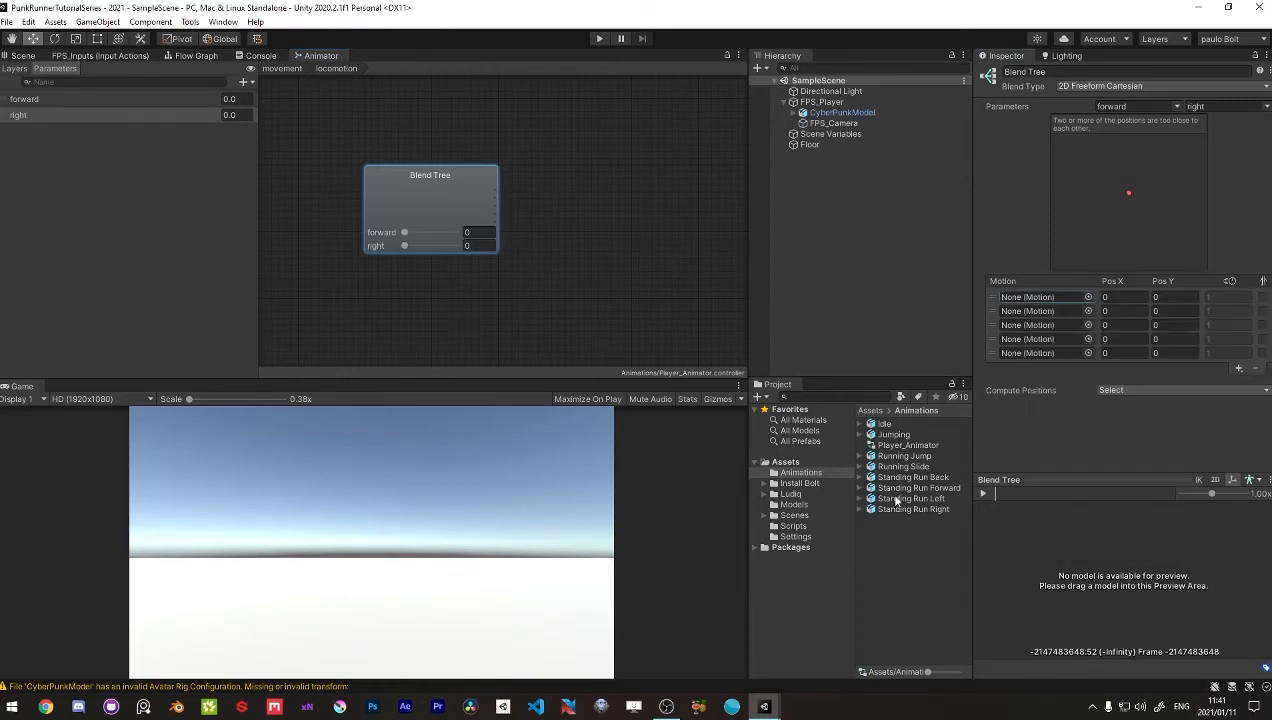
Step: Rename the animation clip inside the Idle model from mixamo.com to Idle
{"action": "left_click", "coordinate": [876, 425]}
{"action": "type", "text": "Id"}
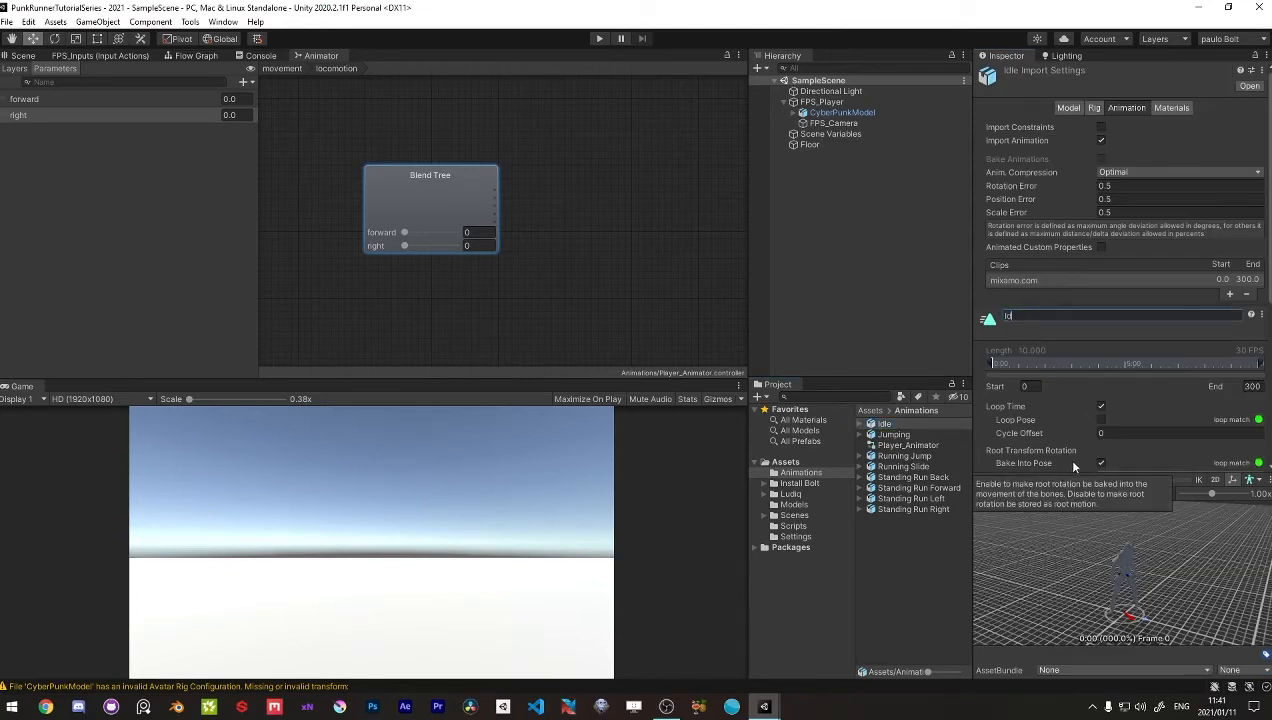
{"action": "type", "text": "le"}
{"action": "key", "text": "Return"}
{"action": "scroll", "coordinate": [1141, 412], "scroll_direction": "down", "scroll_amount": 5}
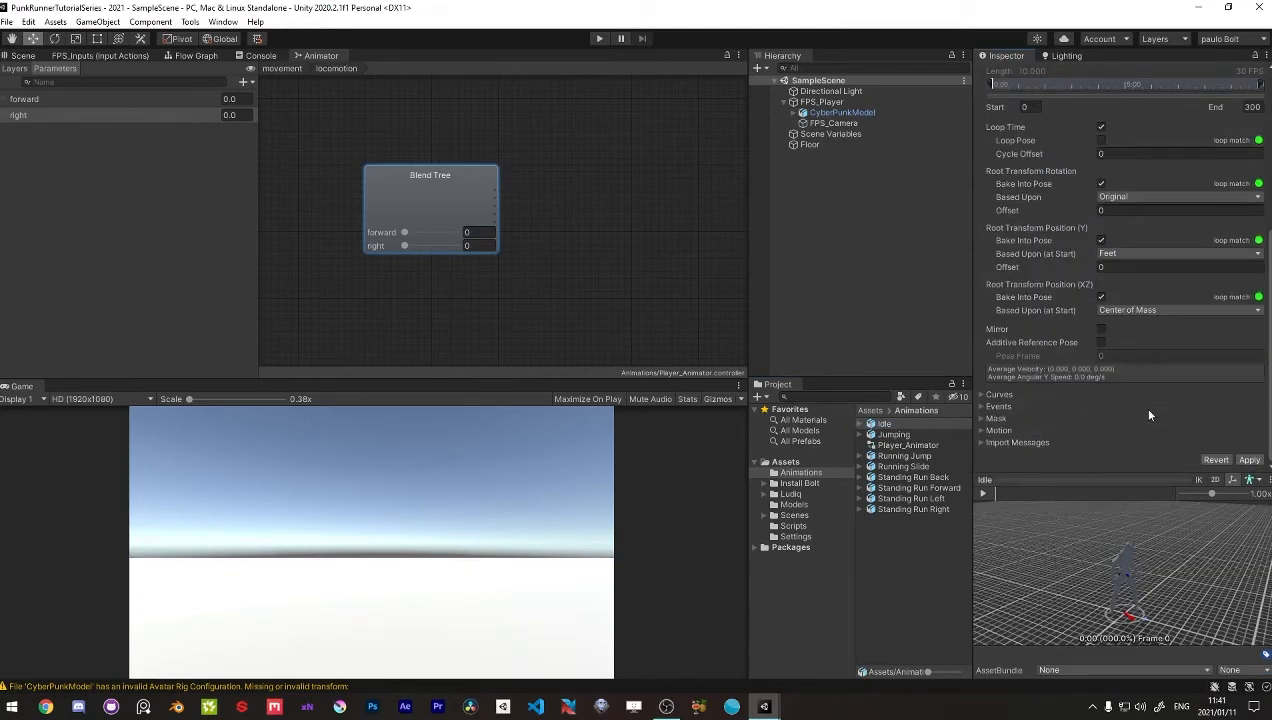
Step: Assign the Idle clip to the first motion field of the locomotion blend tree
{"action": "left_click", "coordinate": [492, 205]}
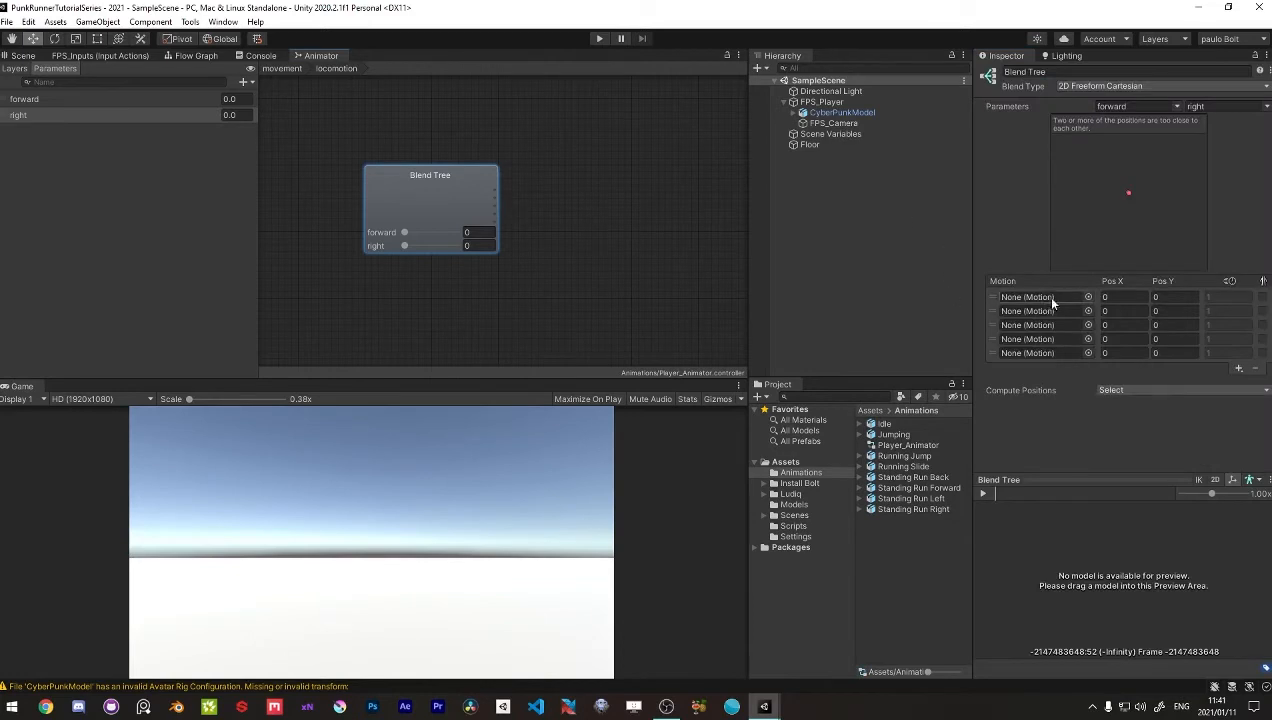
{"action": "left_click", "coordinate": [1088, 297]}
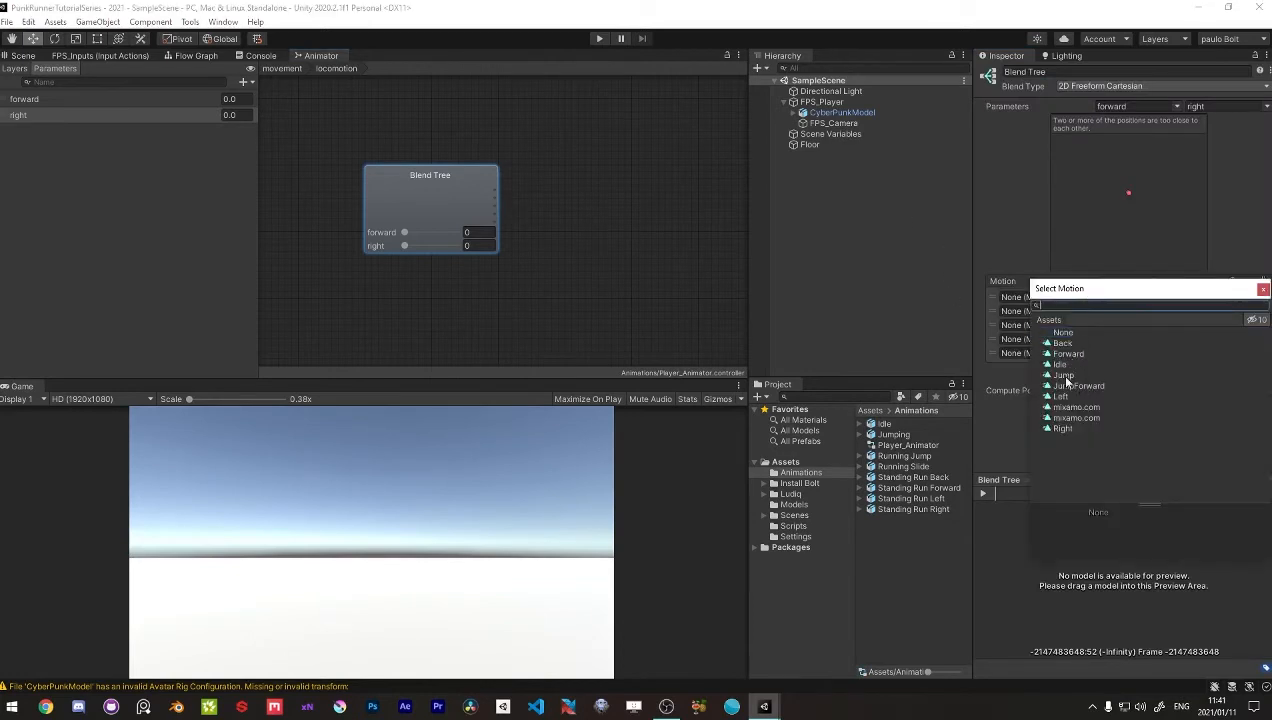
{"action": "left_click", "coordinate": [1064, 366]}
{"action": "left_click", "coordinate": [1263, 290]}
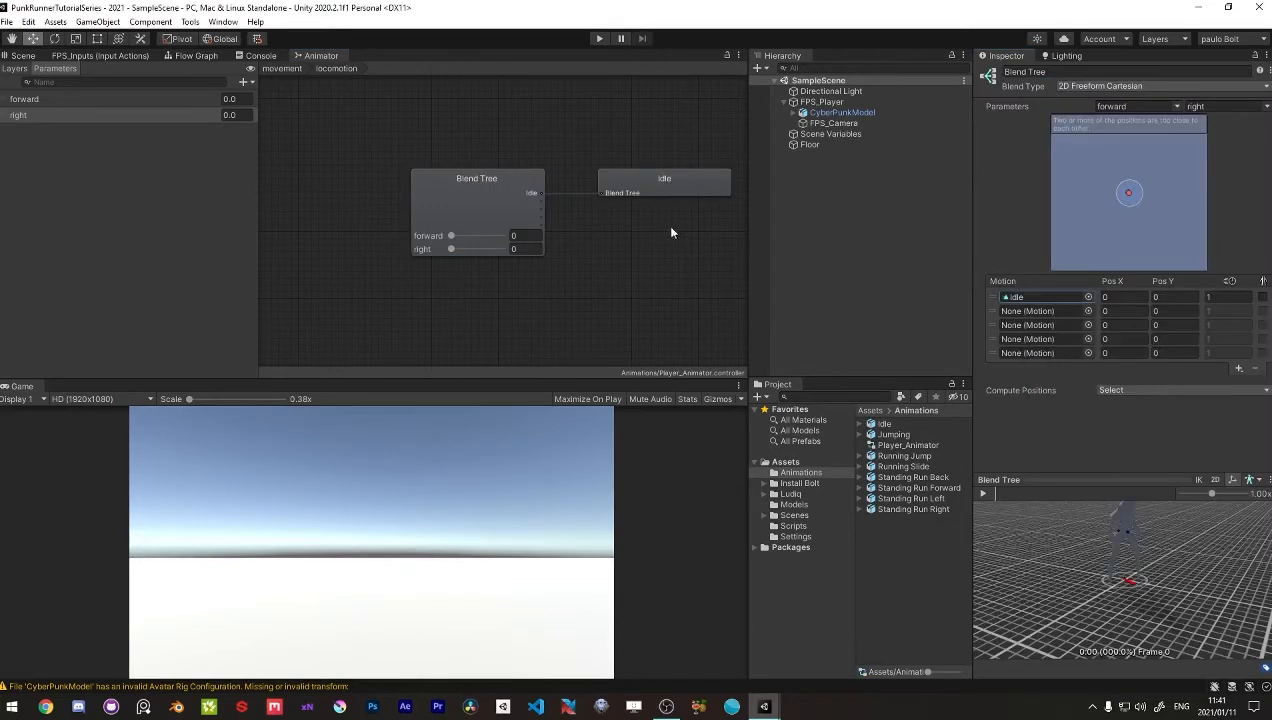
{"action": "mouse_move", "coordinate": [666, 225]}
{"action": "middle_mouse_down"}
{"action": "mouse_move", "coordinate": [551, 222]}
{"action": "mouse_move", "coordinate": [653, 221]}
{"action": "middle_mouse_up"}
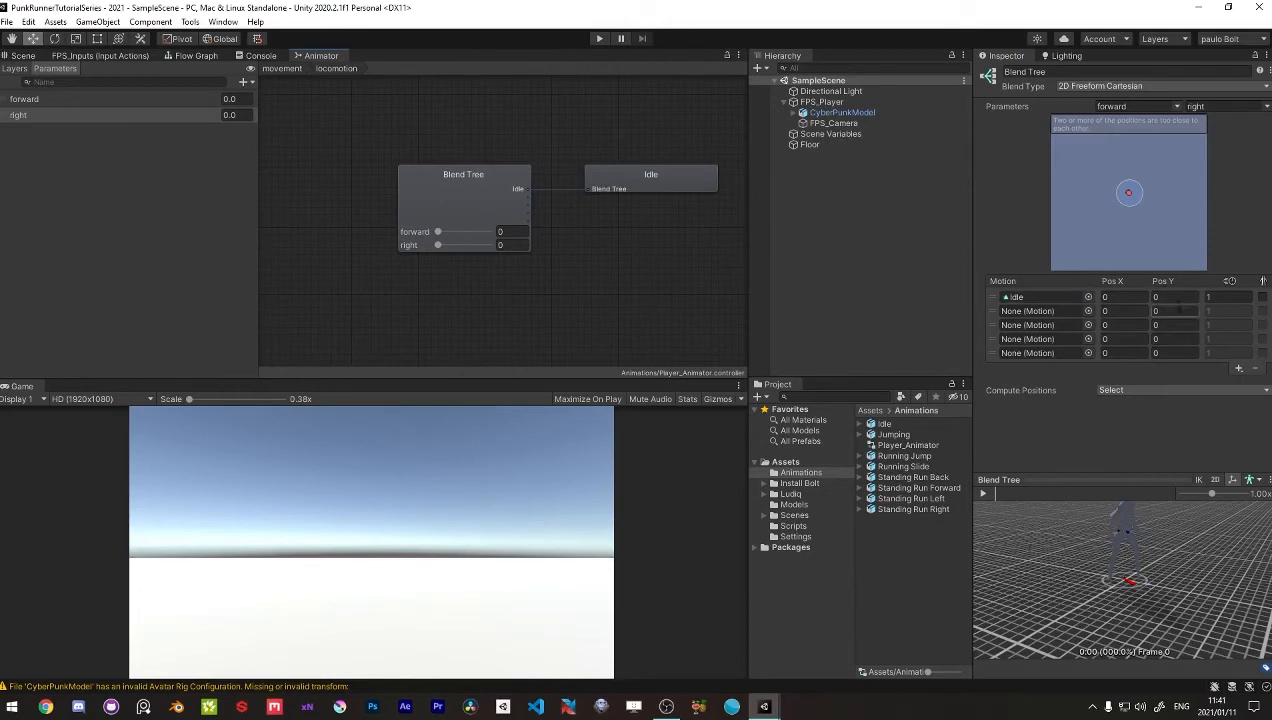
Step: Assign the Forward clip to the blend tree's second motion field and set its Pos Y to 1
{"action": "left_click", "coordinate": [1088, 311]}
{"action": "left_click", "coordinate": [1069, 362]}
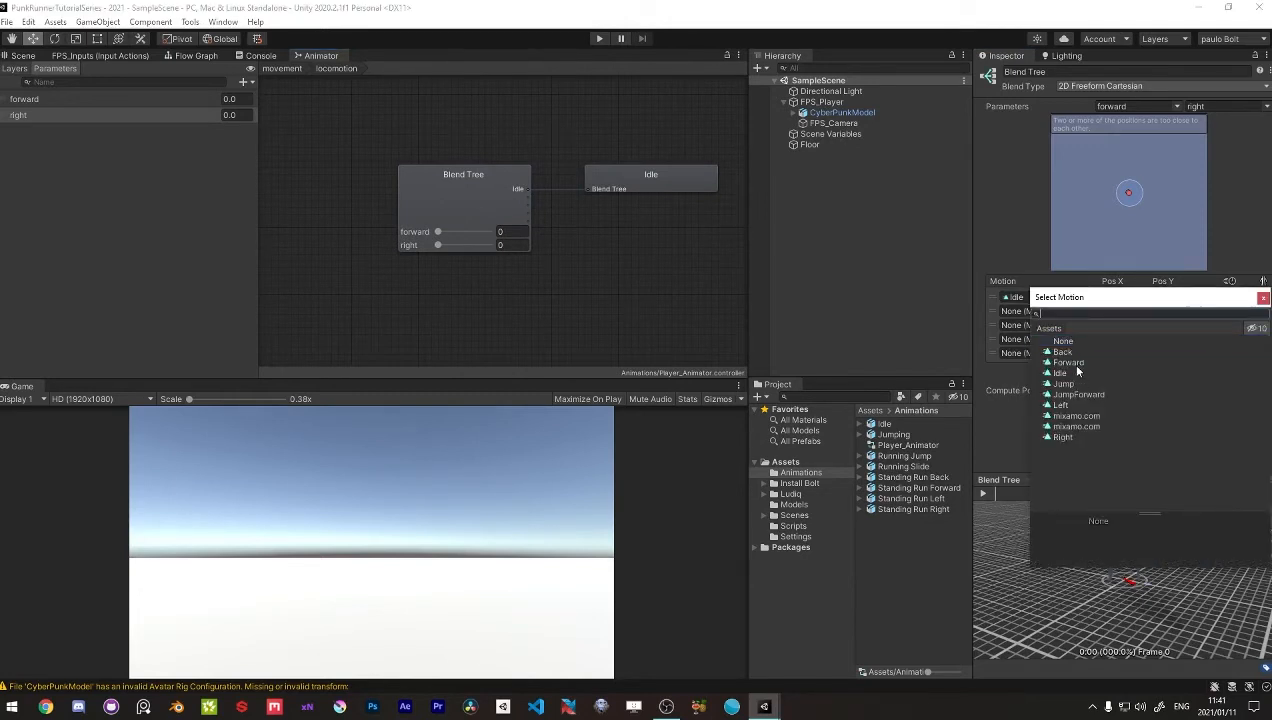
{"action": "left_click", "coordinate": [1263, 297]}
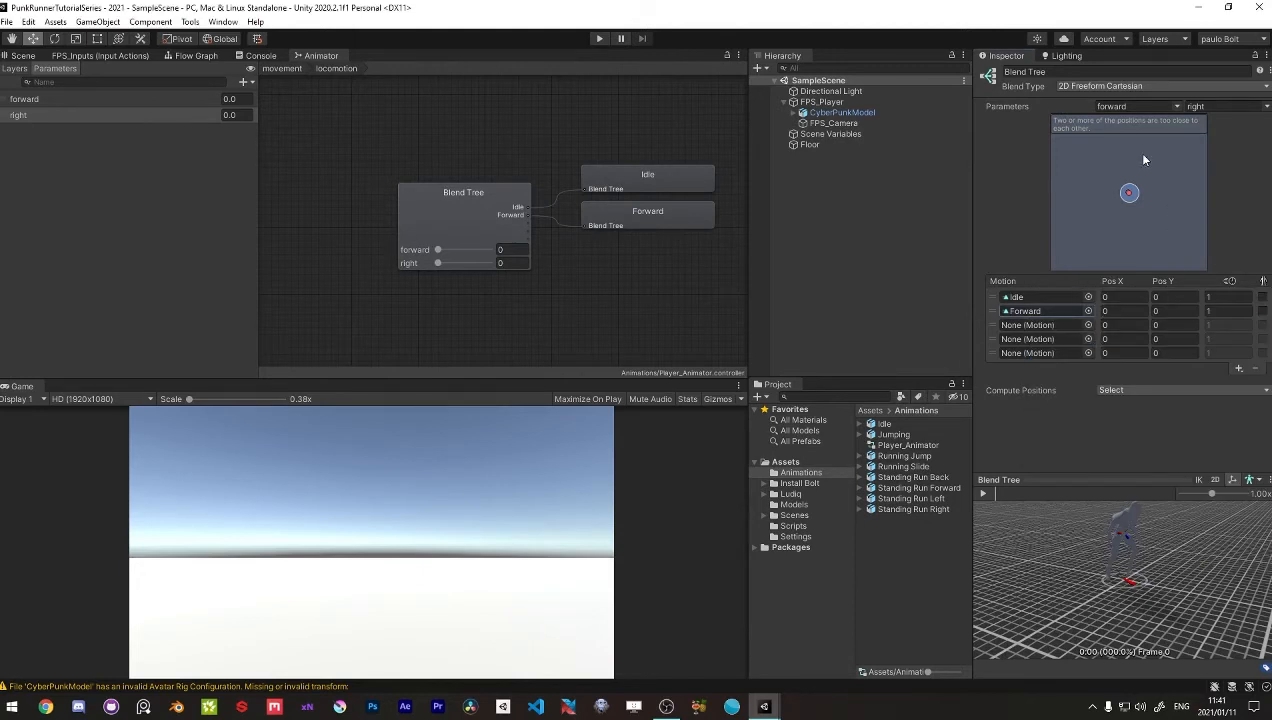
{"action": "left_click", "coordinate": [1168, 314]}
{"action": "type", "text": "1"}
{"action": "key", "text": "Tab"}
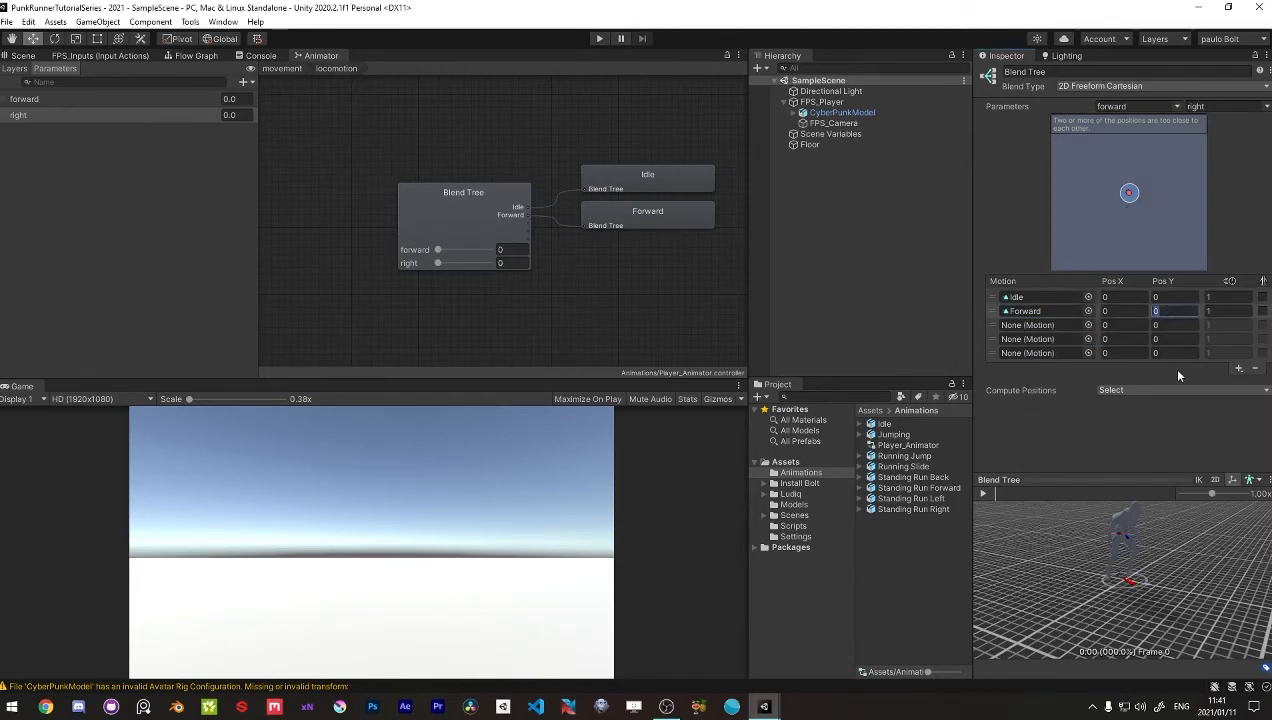
Step: Assign the Back clip to the blend tree's third motion field and set its Pos Y to -1
{"action": "left_click", "coordinate": [1088, 325]}
{"action": "left_click", "coordinate": [1070, 370]}
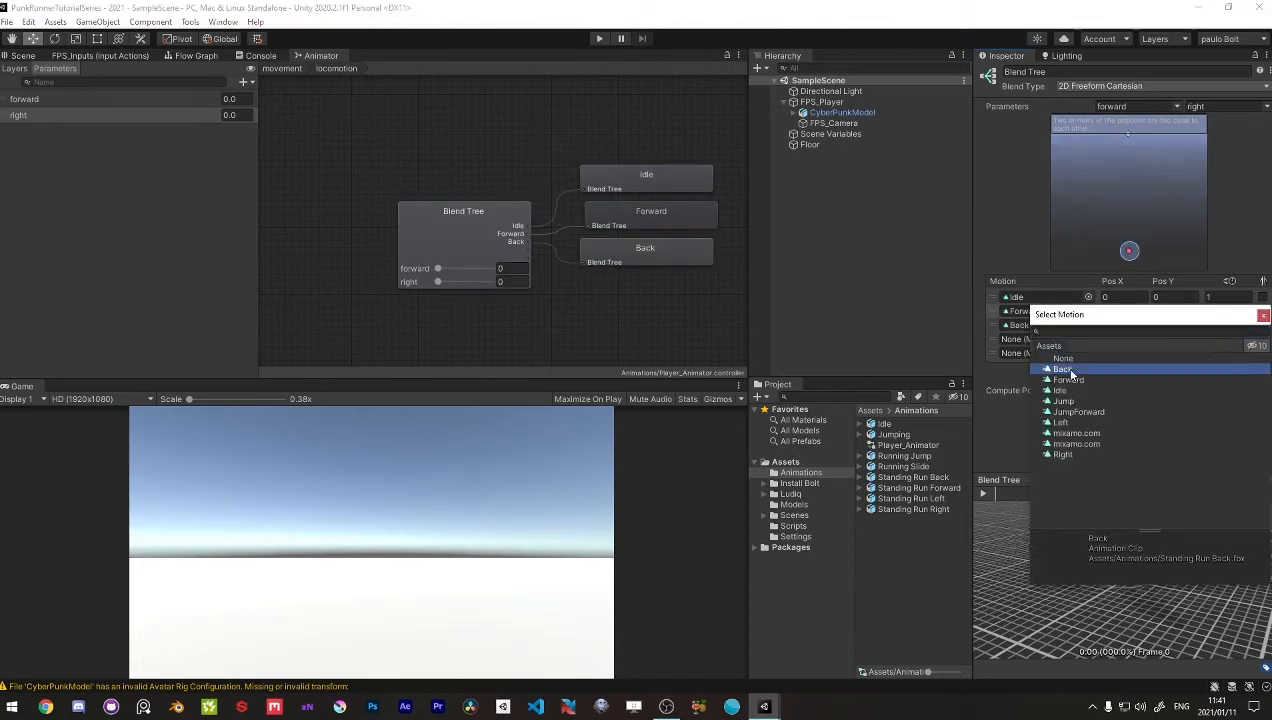
{"action": "left_click", "coordinate": [1263, 316]}
{"action": "left_click", "coordinate": [1170, 325]}
{"action": "type", "text": "-"}
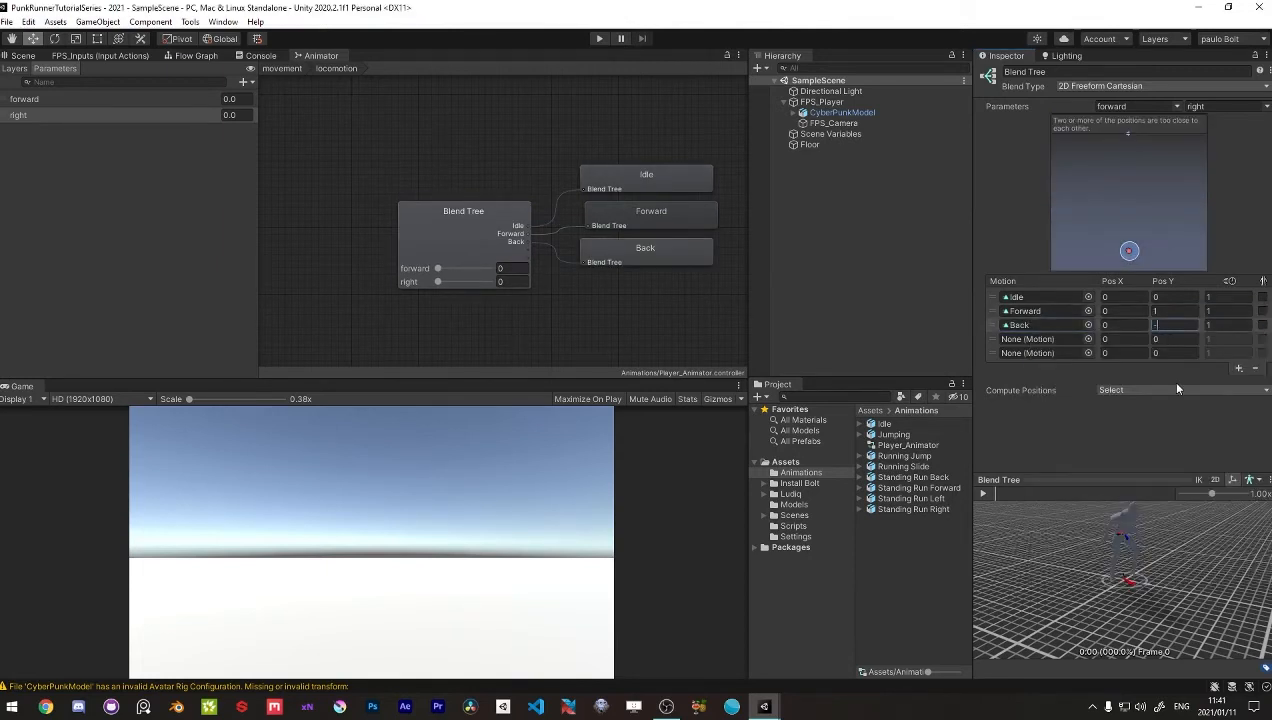
{"action": "type", "text": "1"}
{"action": "key", "text": "Tab"}
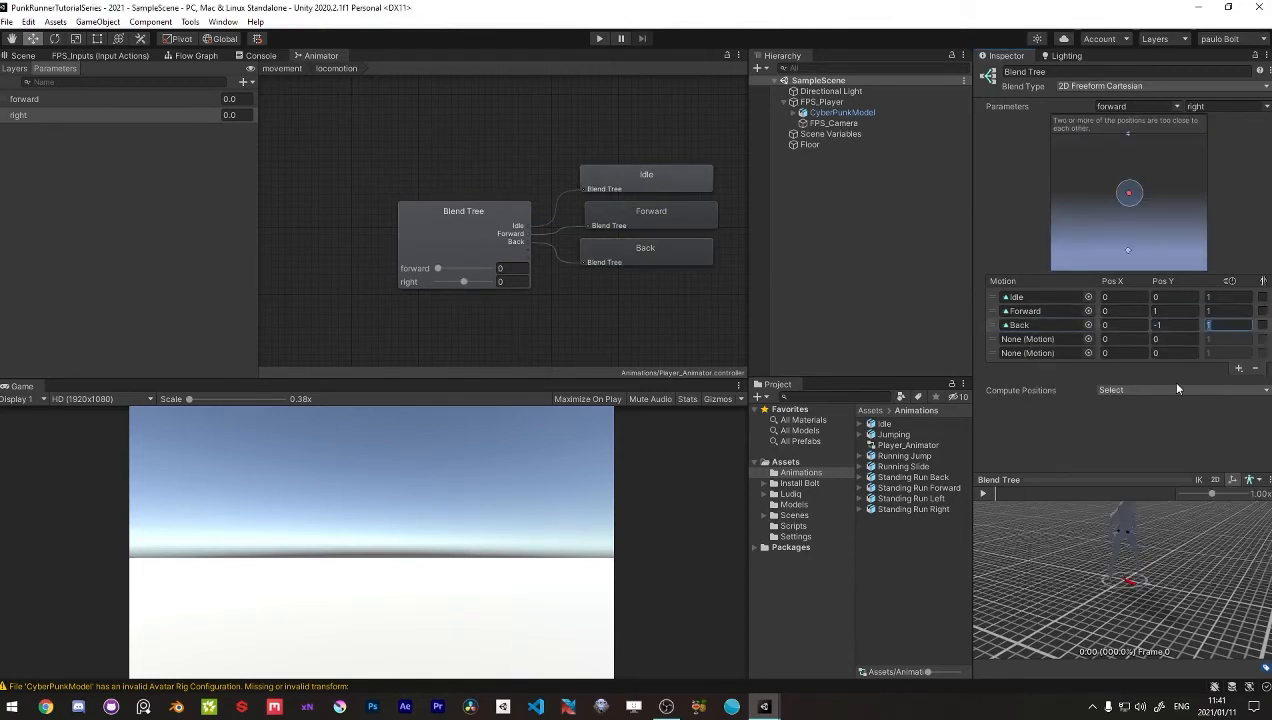
Step: Assign the Right clip to the blend tree's fourth motion field and set its Pos X to 1
{"action": "left_click", "coordinate": [1088, 339]}
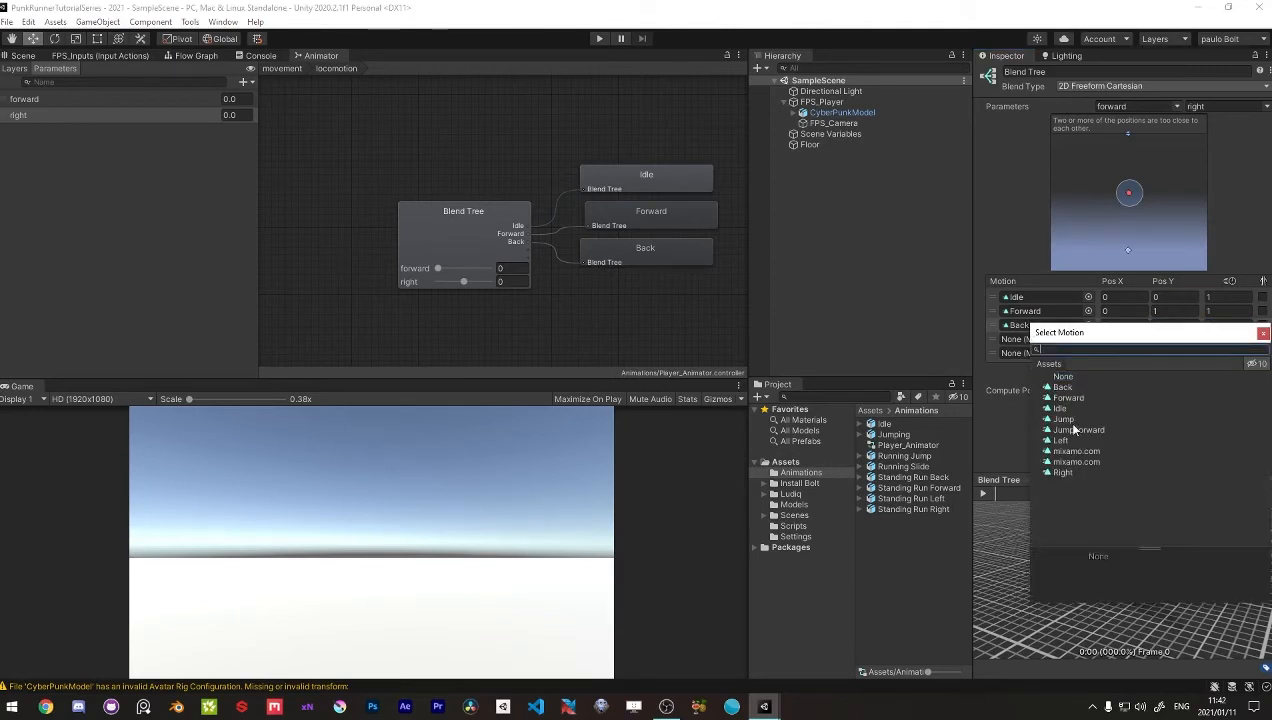
{"action": "left_click", "coordinate": [1062, 470]}
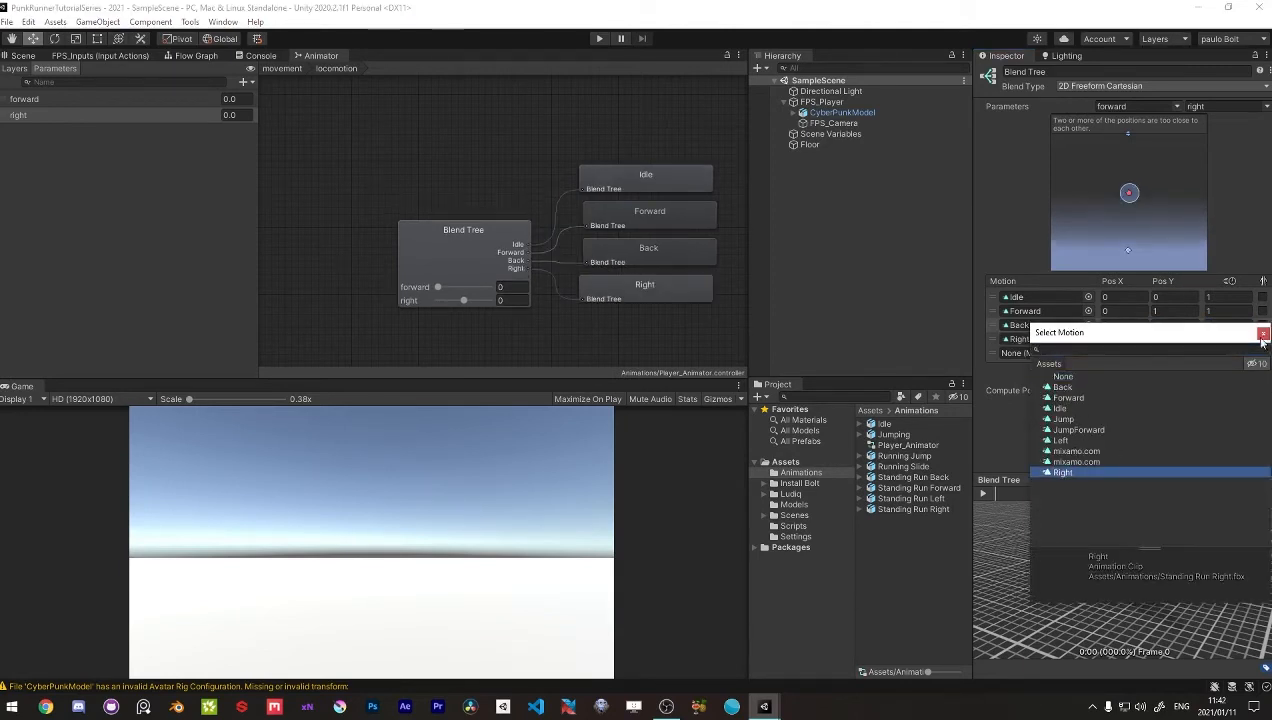
{"action": "left_click", "coordinate": [1263, 334]}
{"action": "left_click", "coordinate": [1118, 340]}
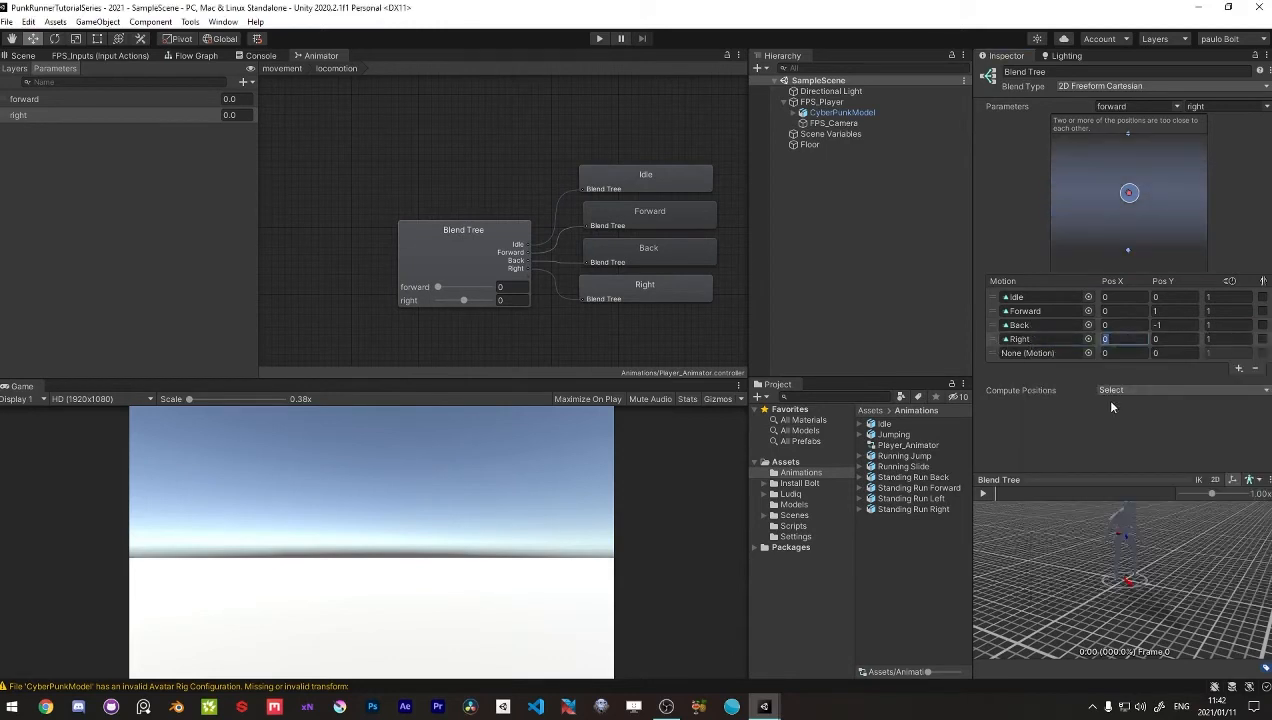
{"action": "type", "text": "1"}
{"action": "key", "text": "Tab"}
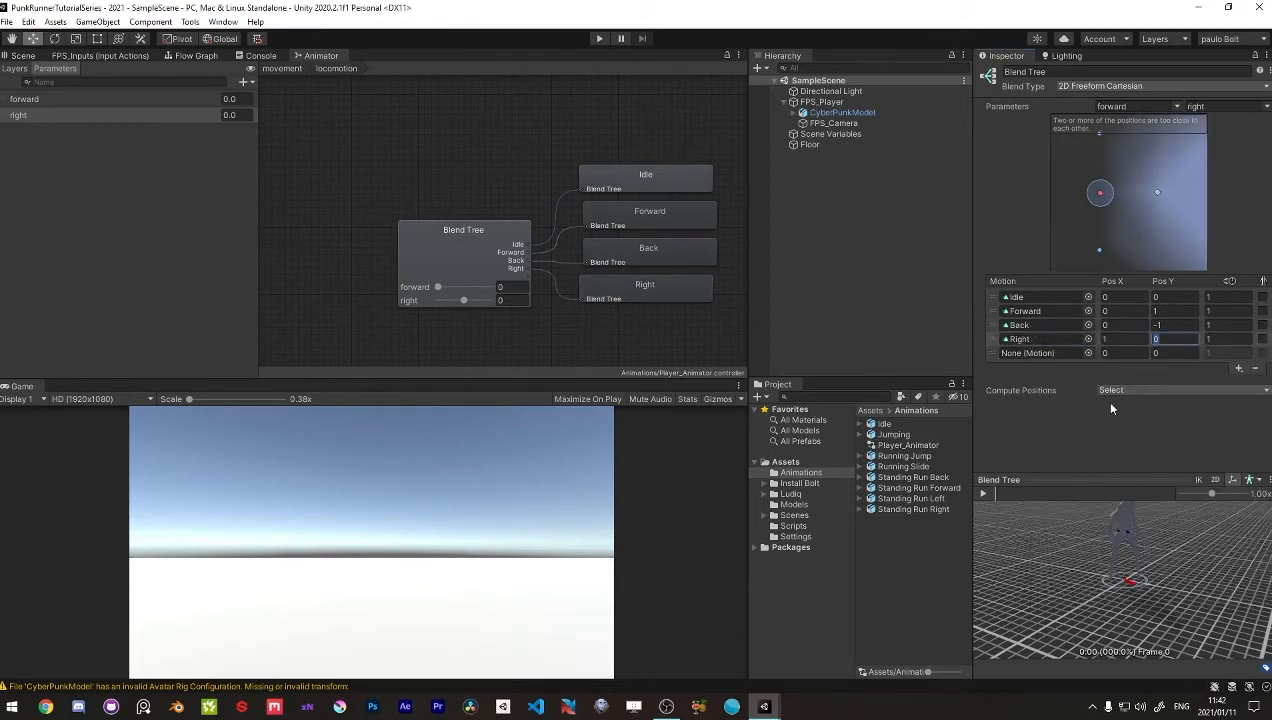
Step: Assign the Left clip to the blend tree's fifth motion field and set its Pos X to -1
{"action": "left_click", "coordinate": [1088, 353]}
{"action": "left_click", "coordinate": [1058, 451]}
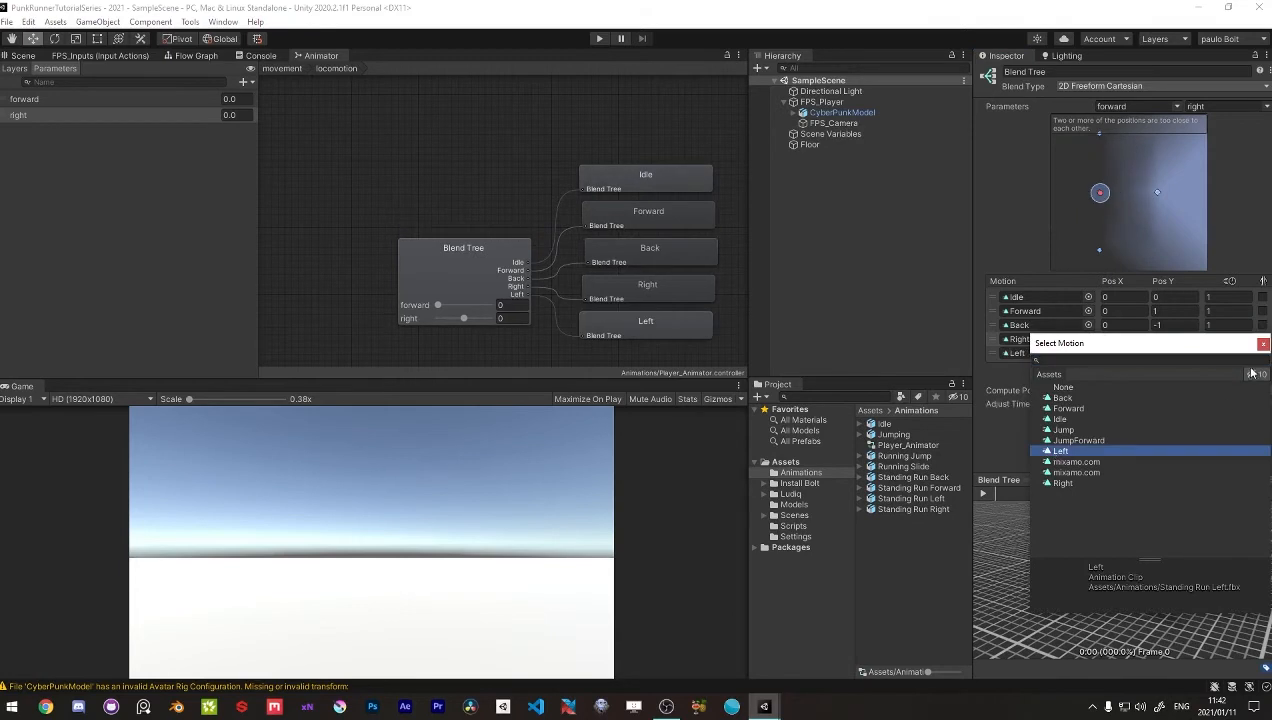
{"action": "left_click", "coordinate": [1263, 343]}
{"action": "left_click", "coordinate": [1118, 353]}
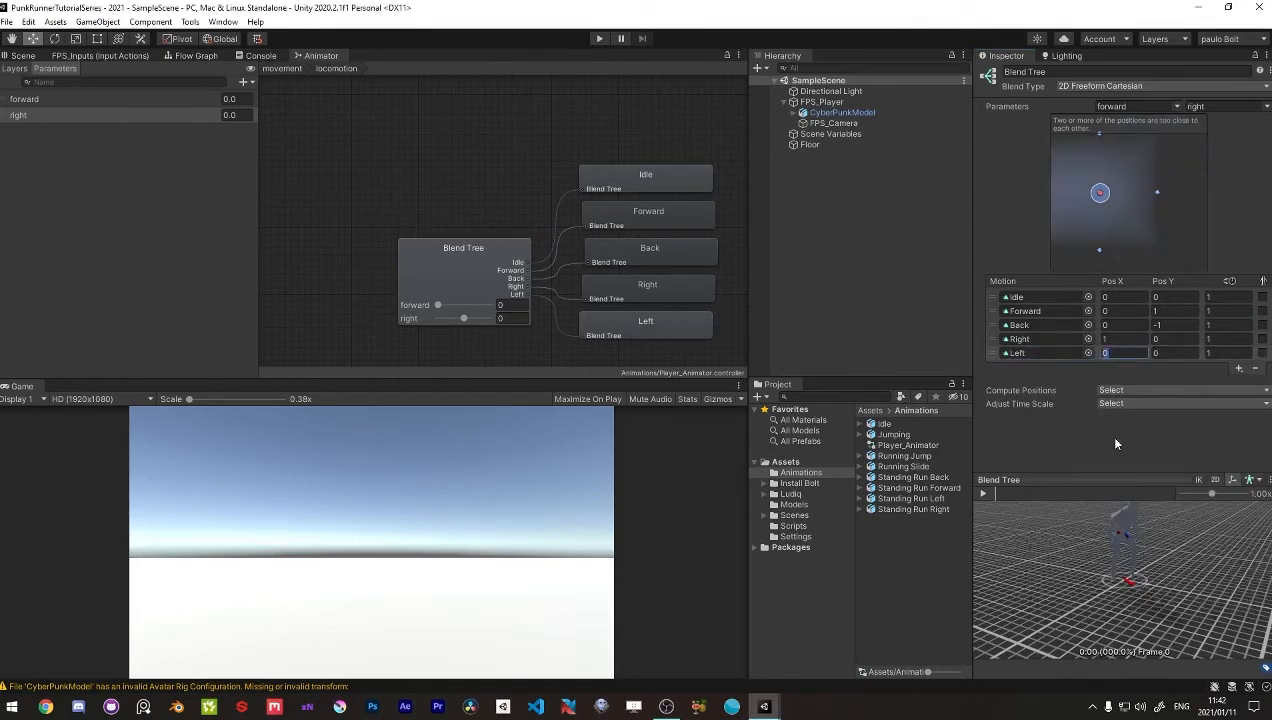
{"action": "type", "text": "-1"}
{"action": "key", "text": "Tab"}
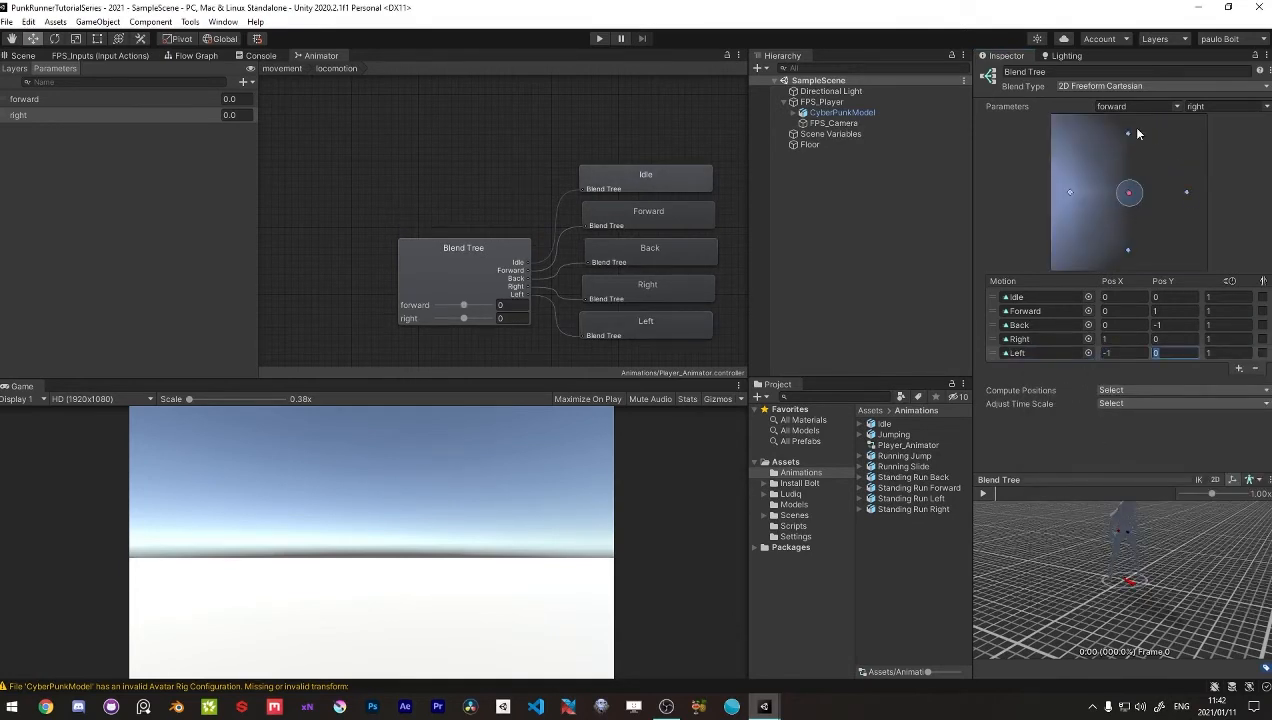
Step: Play the blend tree preview and move the blend point off idle, between the Forward and Right motions
{"action": "left_click", "coordinate": [983, 493]}
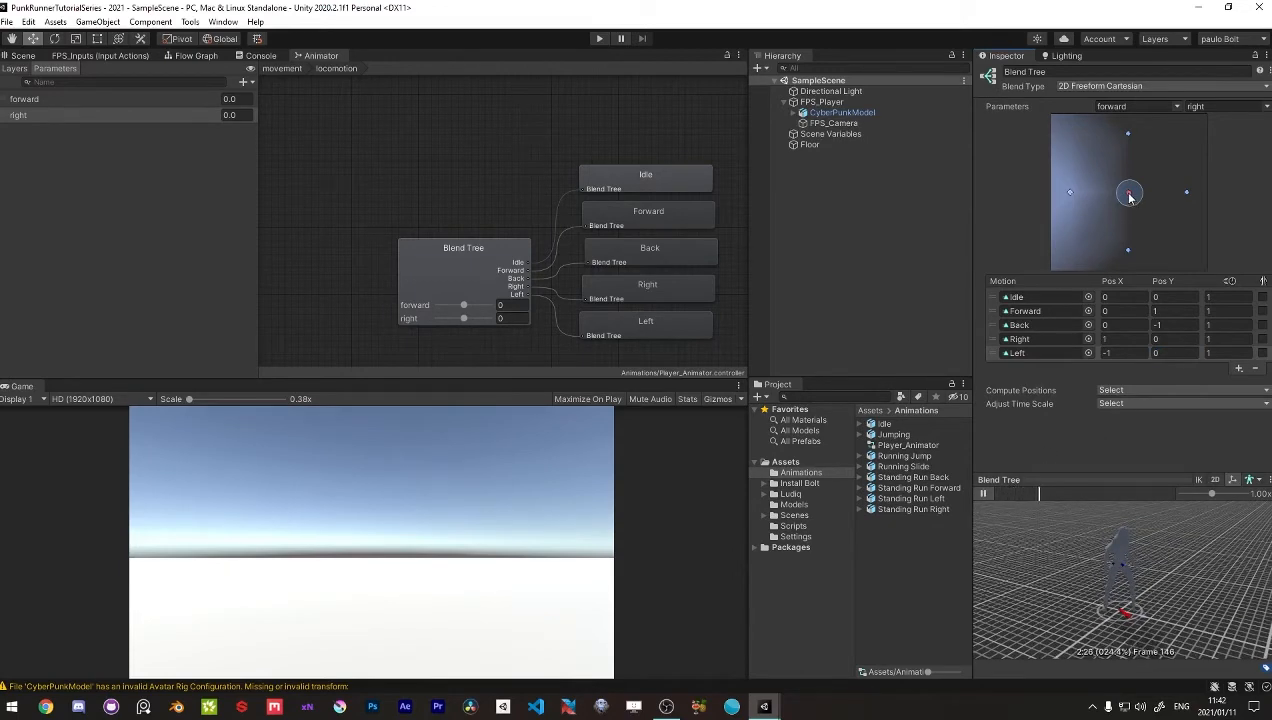
{"action": "mouse_move", "coordinate": [1130, 197]}
{"action": "left_mouse_down"}
{"action": "mouse_move", "coordinate": [1130, 134]}
{"action": "mouse_move", "coordinate": [1131, 251]}
{"action": "mouse_move", "coordinate": [1049, 204]}
{"action": "mouse_move", "coordinate": [1215, 204]}
{"action": "mouse_move", "coordinate": [1185, 133]}
{"action": "mouse_move", "coordinate": [1093, 142]}
{"action": "mouse_move", "coordinate": [1073, 130]}
{"action": "mouse_move", "coordinate": [1115, 192]}
{"action": "mouse_move", "coordinate": [1125, 255]}
{"action": "mouse_move", "coordinate": [1152, 281]}
{"action": "mouse_move", "coordinate": [1140, 177]}
{"action": "left_mouse_up"}
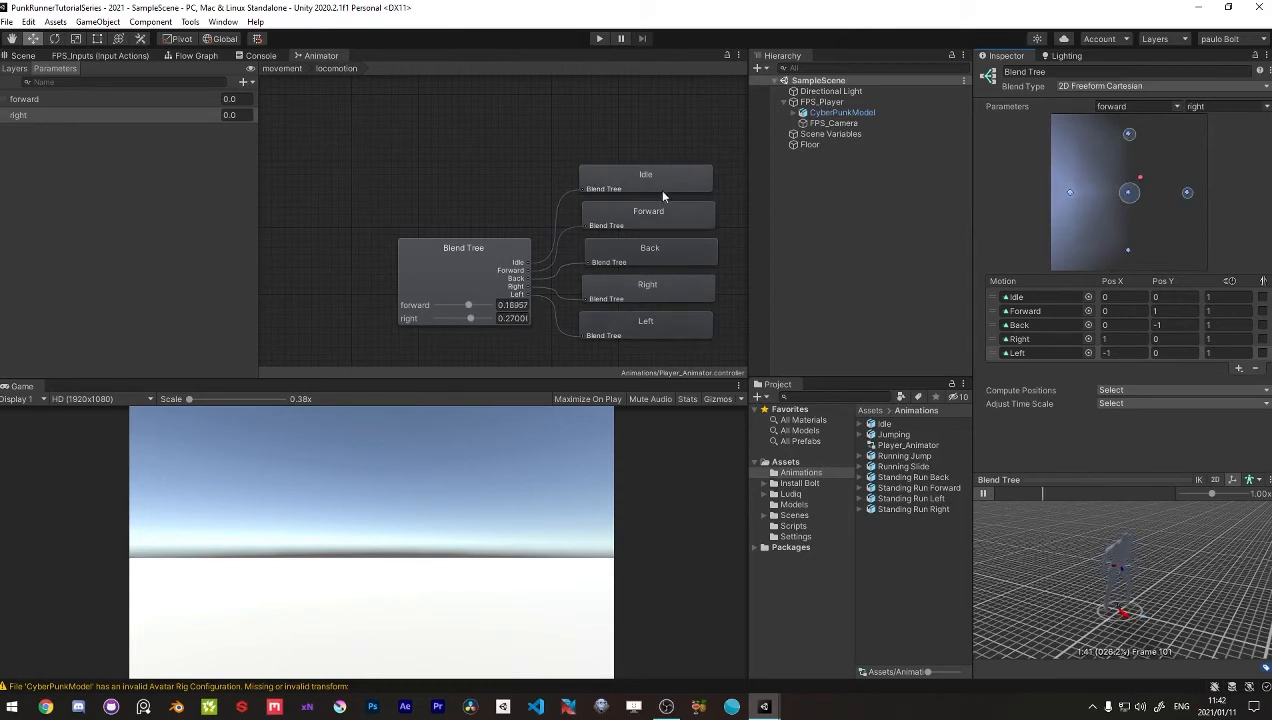
Step: Return to the movement layer's state graph and slightly reposition the locomotion state
{"action": "left_click", "coordinate": [281, 68]}
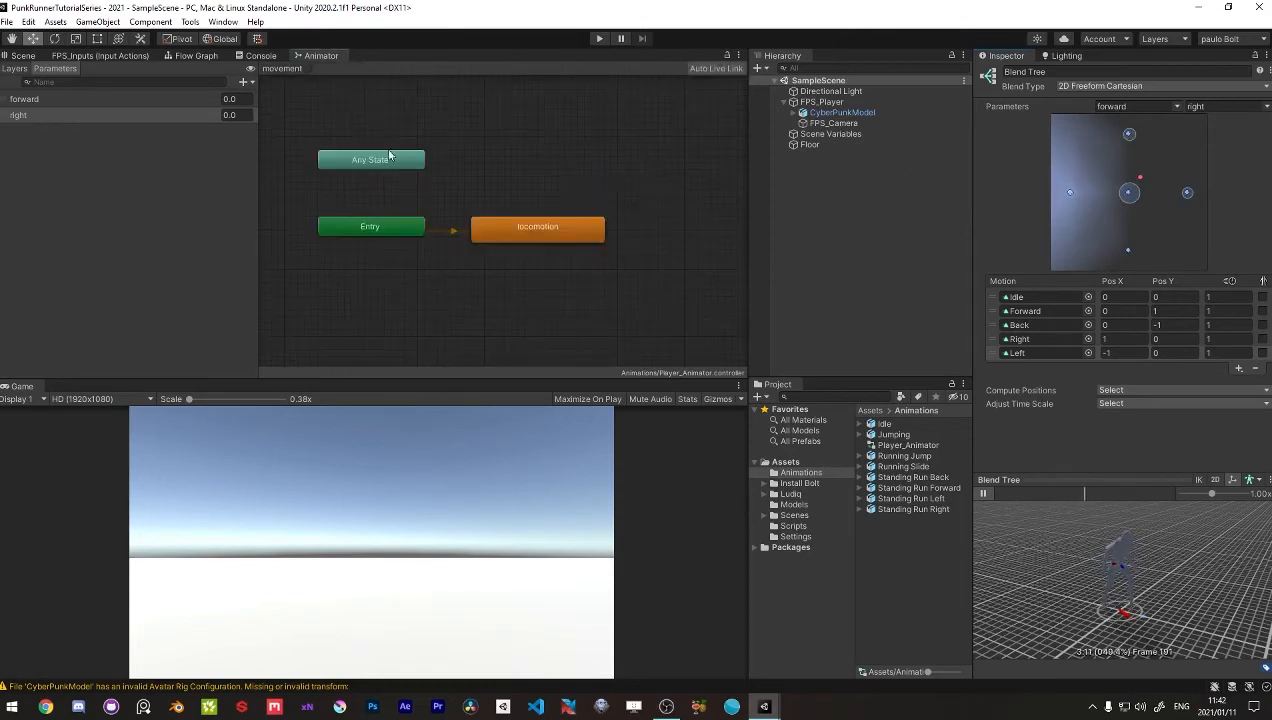
{"action": "left_click", "coordinate": [536, 223]}
{"action": "middle_click_drag", "start_coordinate": [571, 241], "coordinate": [523, 236]}
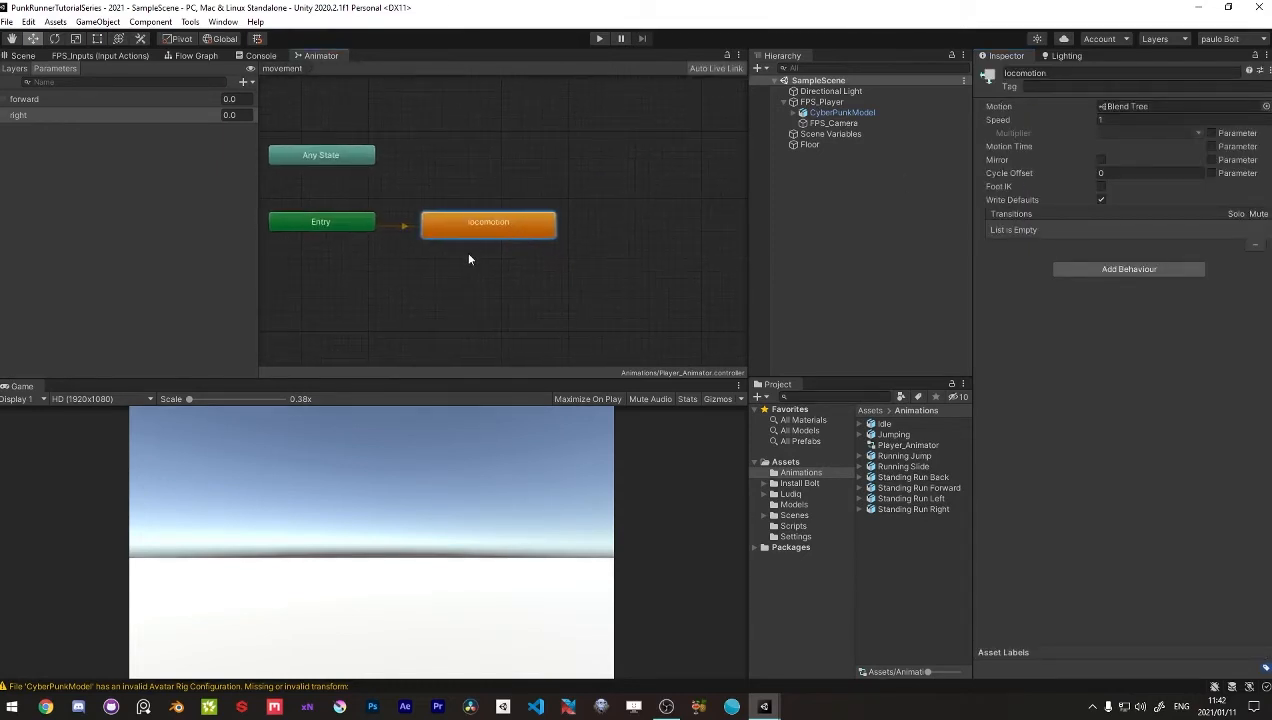
{"action": "left_click", "coordinate": [477, 241]}
{"action": "left_click_drag", "start_coordinate": [474, 236], "coordinate": [481, 229]}
{"action": "left_click", "coordinate": [484, 261]}
{"action": "middle_click_drag", "start_coordinate": [484, 261], "coordinate": [460, 262]}
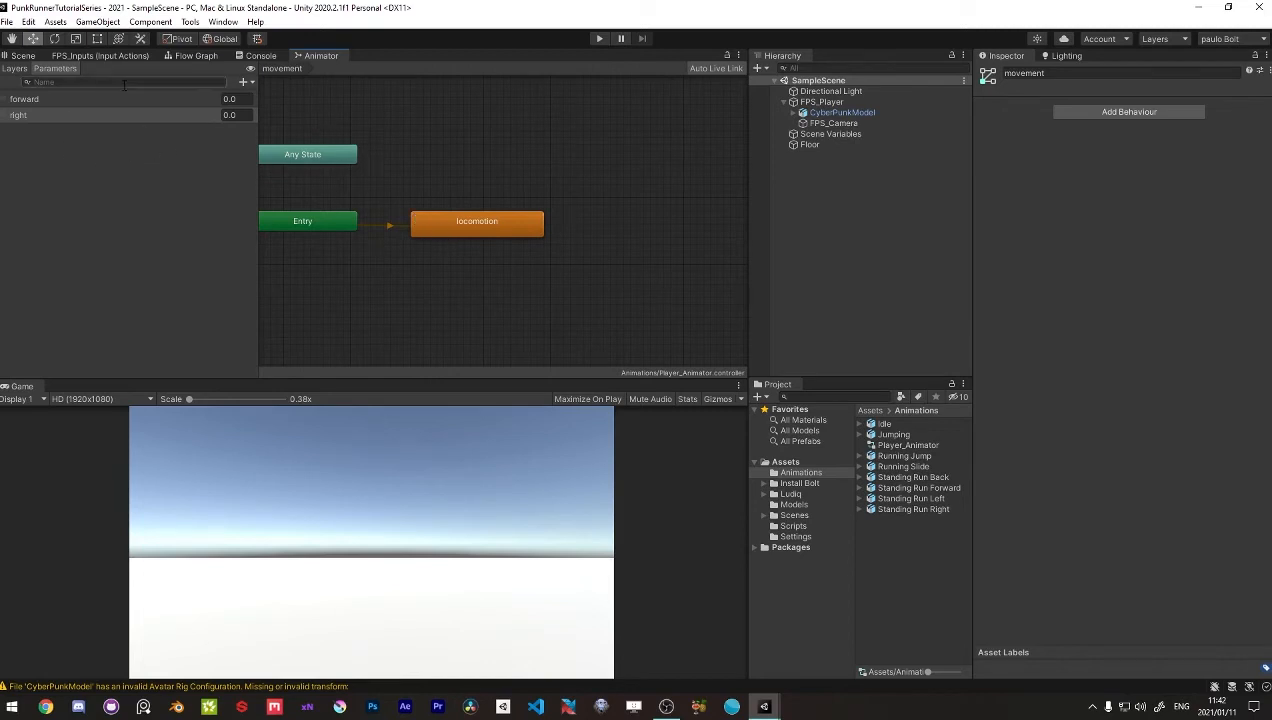
Step: Add a Bool animator parameter named jump
{"action": "left_click", "coordinate": [245, 82]}
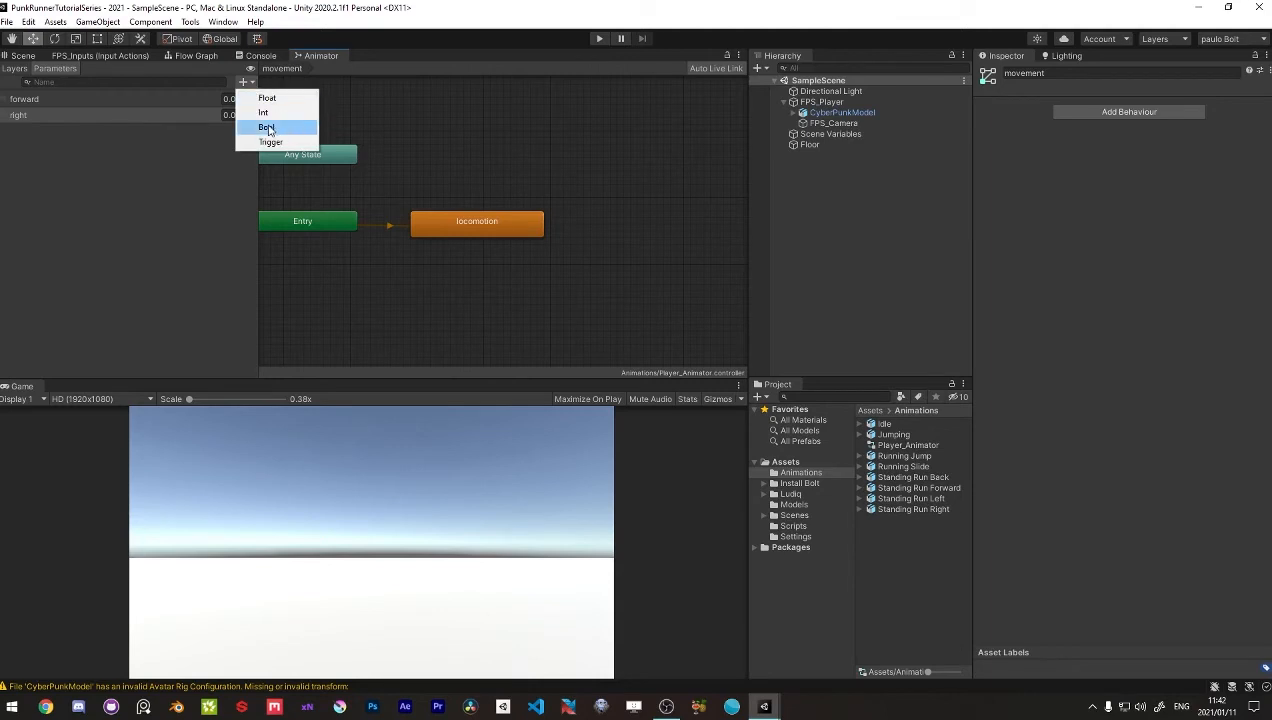
{"action": "left_click", "coordinate": [266, 127]}
{"action": "type", "text": "jump"}
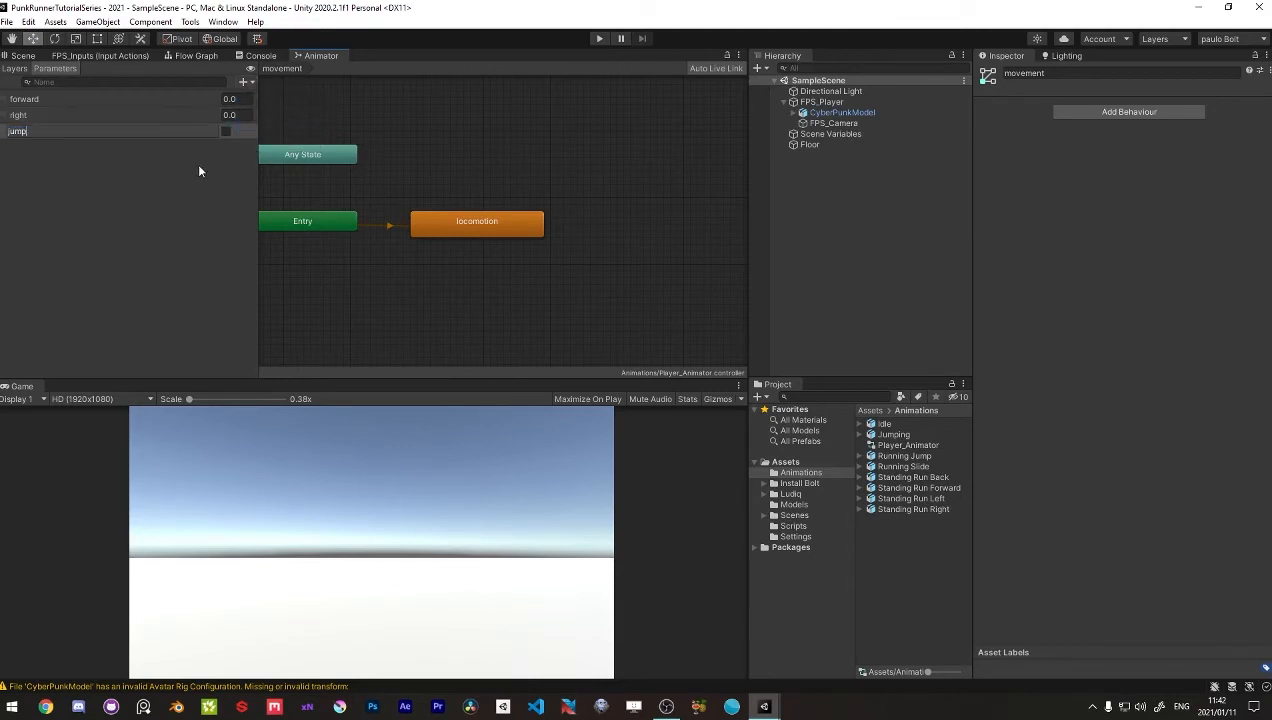
{"action": "key", "text": "Return"}
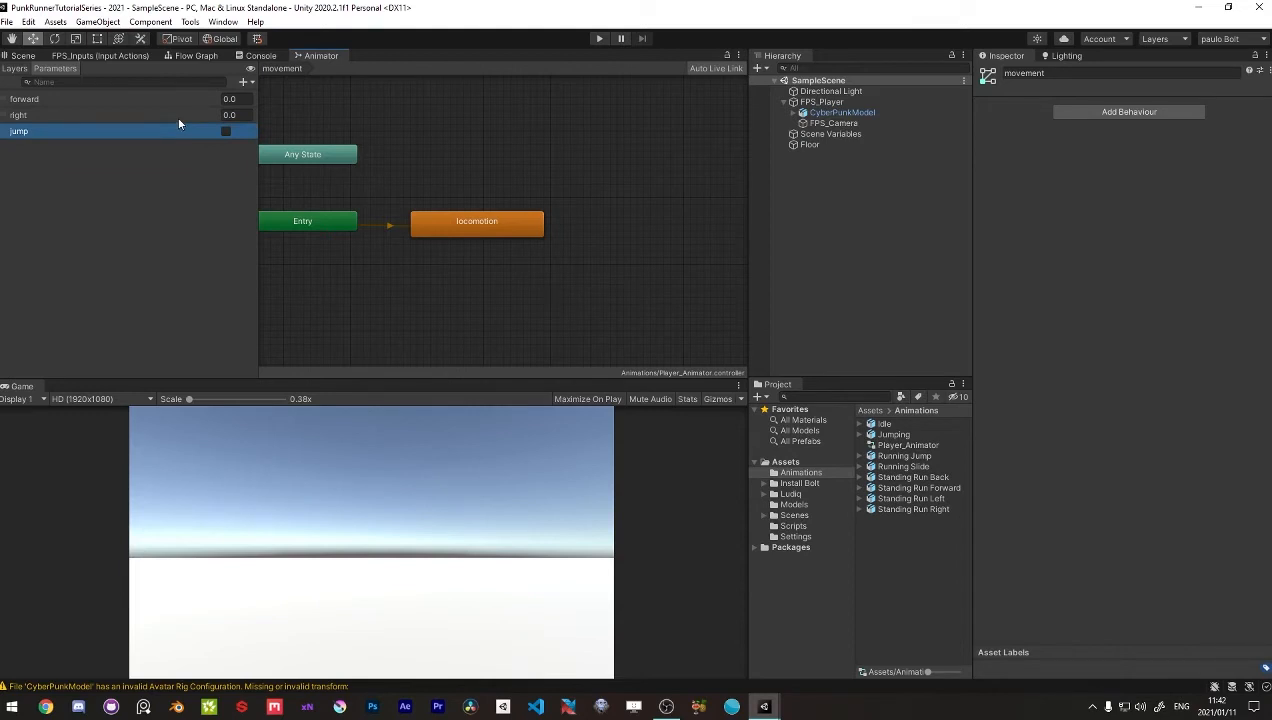
Step: Add a Bool animator parameter named slide
{"action": "left_click", "coordinate": [244, 83]}
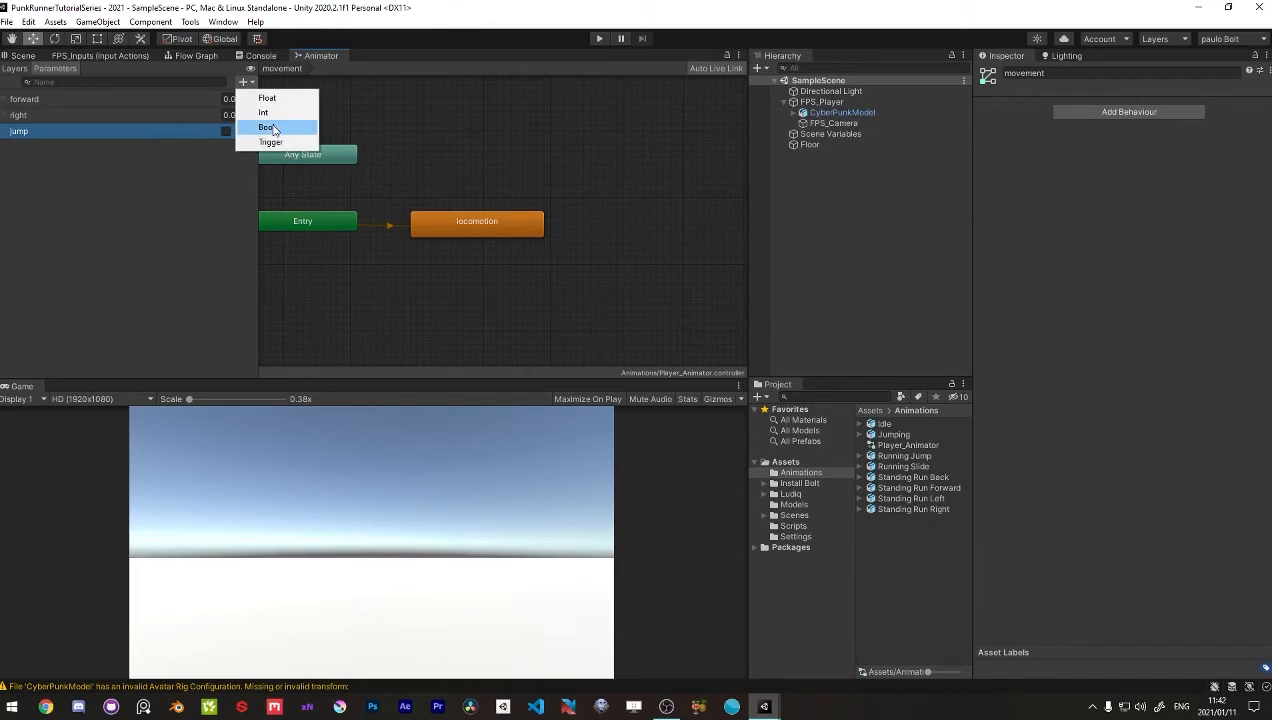
{"action": "left_click", "coordinate": [268, 127]}
{"action": "type", "text": "slid"}
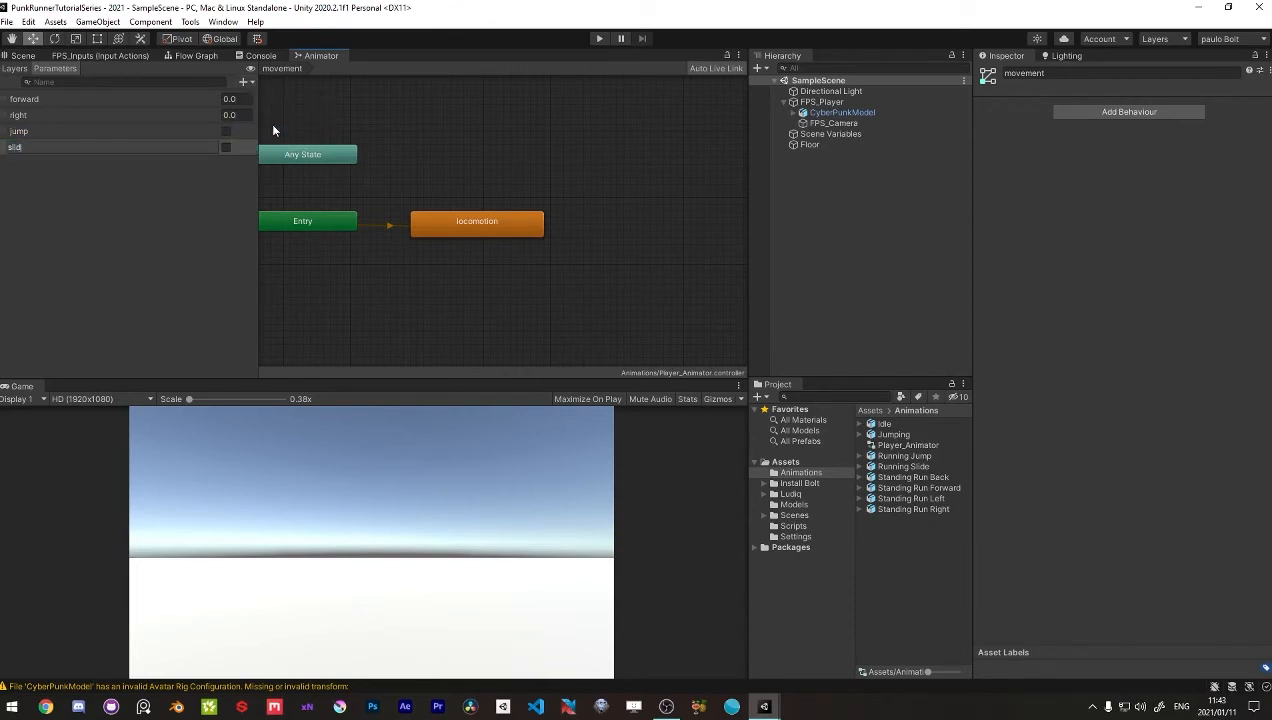
{"action": "type", "text": "e"}
{"action": "key", "text": "Return"}
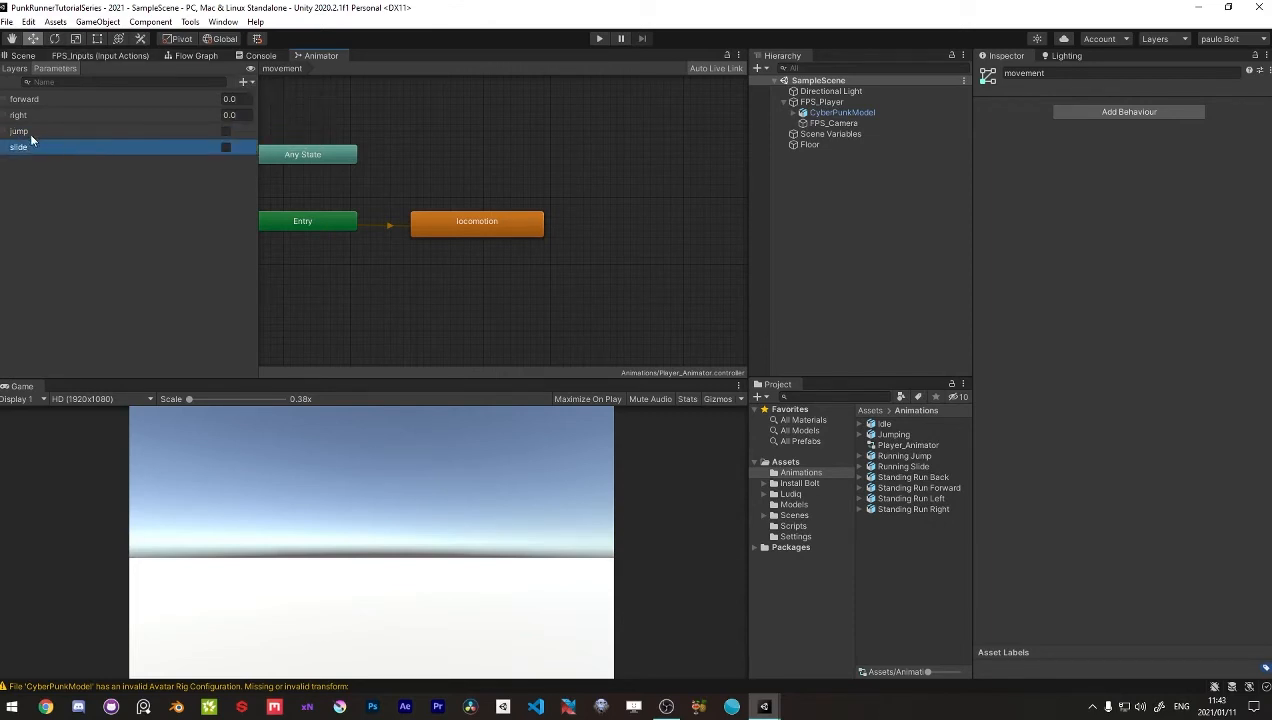
Step: Add the Running Slide animation to the movement graph as a new state beside locomotion
{"action": "left_click", "coordinate": [504, 287]}
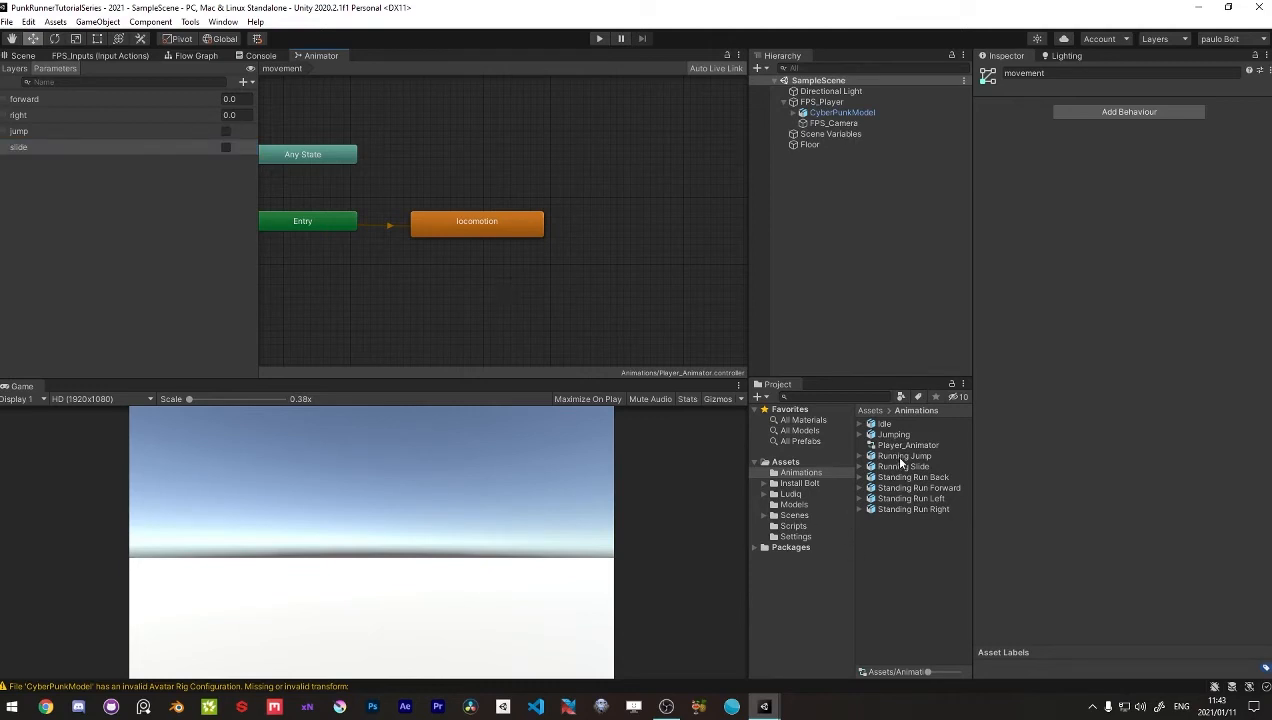
{"action": "left_click_drag", "start_coordinate": [902, 466], "coordinate": [550, 278]}
Step: Stack the Exit node directly below Entry and the Any State node directly above it in the movement graph
{"action": "left_click_drag", "start_coordinate": [725, 250], "coordinate": [382, 200]}
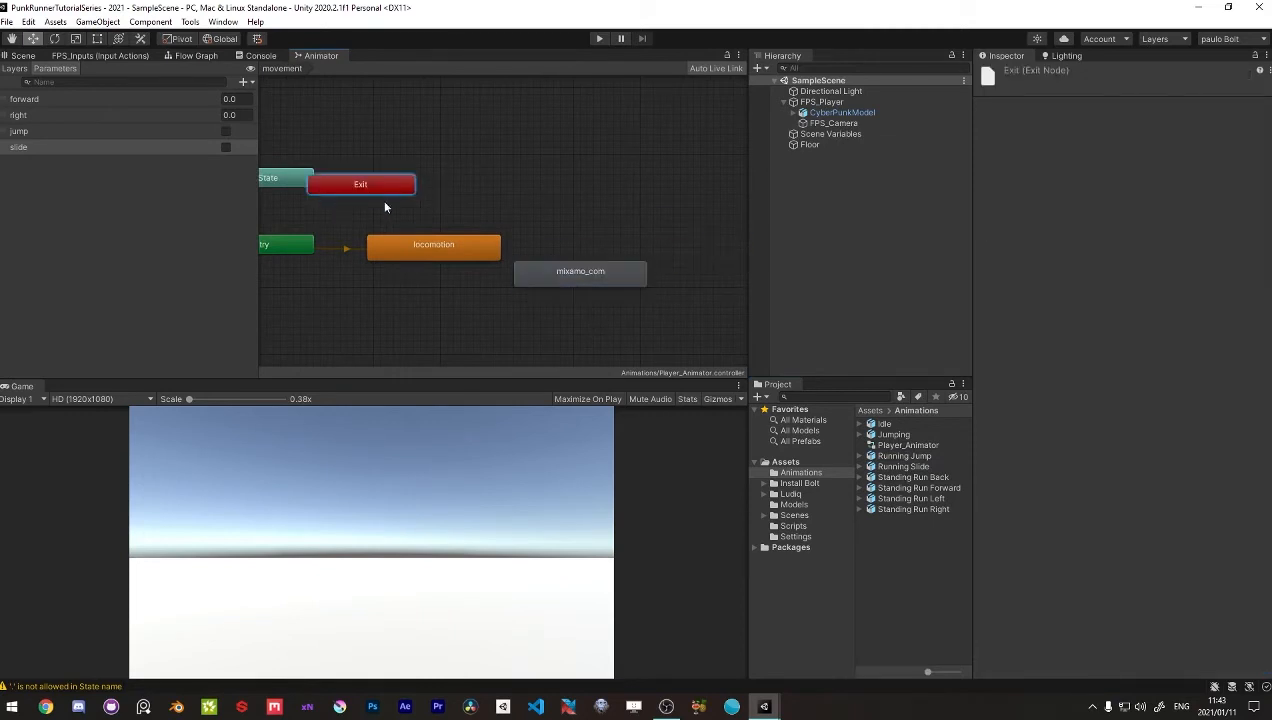
{"action": "middle_click_drag", "start_coordinate": [382, 200], "coordinate": [563, 187]}
{"action": "left_click_drag", "start_coordinate": [563, 187], "coordinate": [470, 281]}
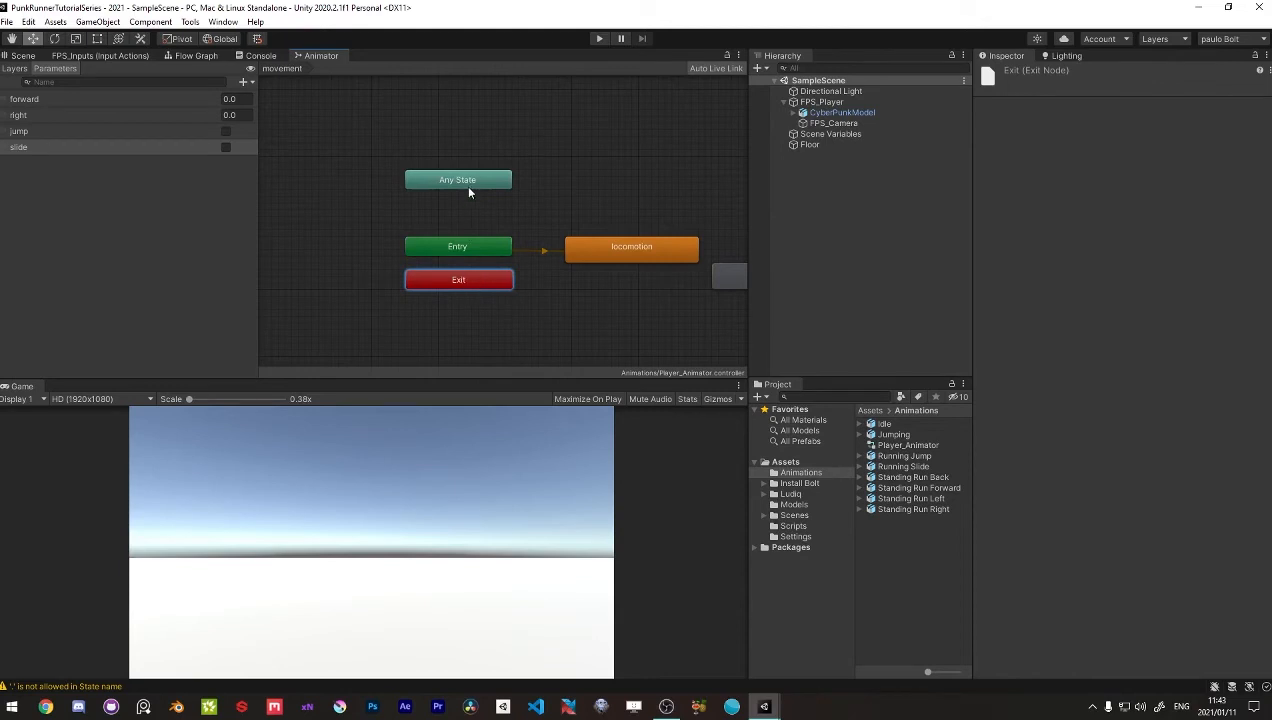
{"action": "left_click_drag", "start_coordinate": [469, 186], "coordinate": [467, 213]}
{"action": "left_click", "coordinate": [571, 198]}
Step: Move the locomotion and mixamo_com states together farther away from the Entry node
{"action": "middle_click_drag", "start_coordinate": [567, 250], "coordinate": [446, 233]}
{"action": "left_click_drag", "start_coordinate": [465, 179], "coordinate": [690, 292]}
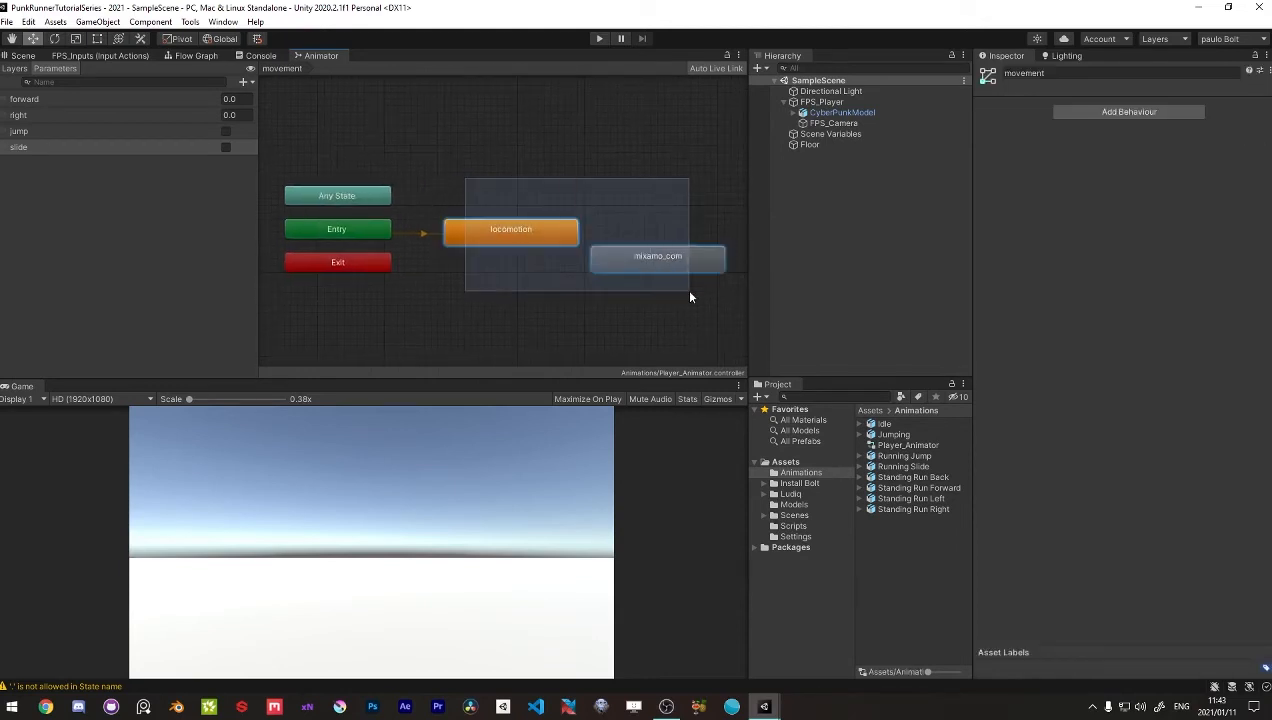
{"action": "left_click_drag", "start_coordinate": [536, 235], "coordinate": [581, 235]}
{"action": "left_click", "coordinate": [562, 251]}
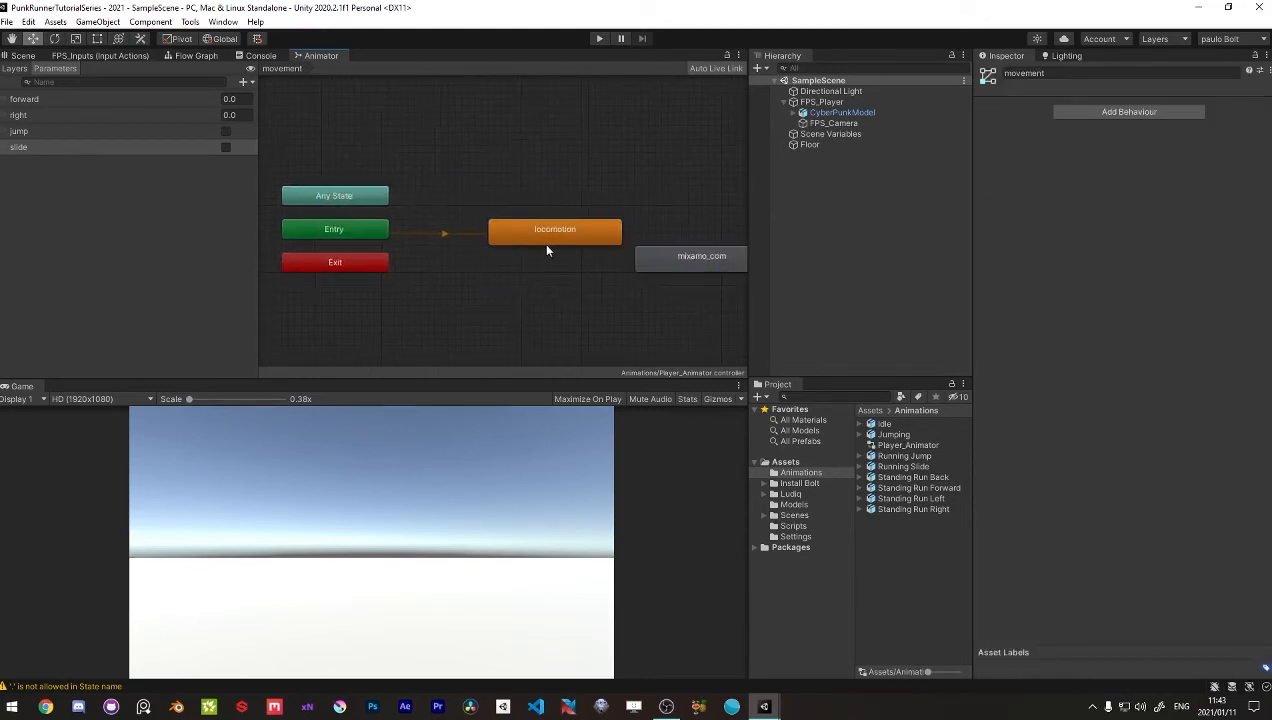
{"action": "middle_click_drag", "start_coordinate": [546, 250], "coordinate": [516, 246]}
{"action": "left_click", "coordinate": [517, 240]}
{"action": "left_click", "coordinate": [547, 277]}
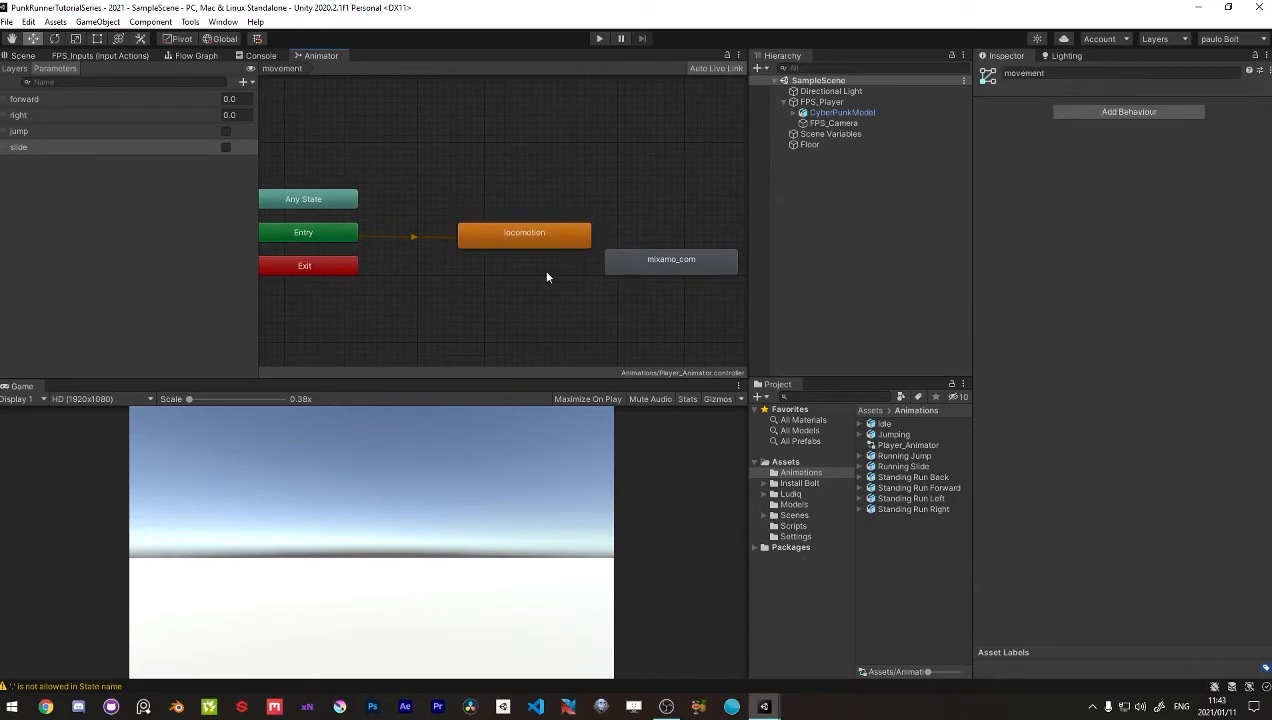
Step: Check the clip names of the Running Jump and Jumping models, and delete the mixamo_com state from the graph
{"action": "left_click", "coordinate": [634, 266]}
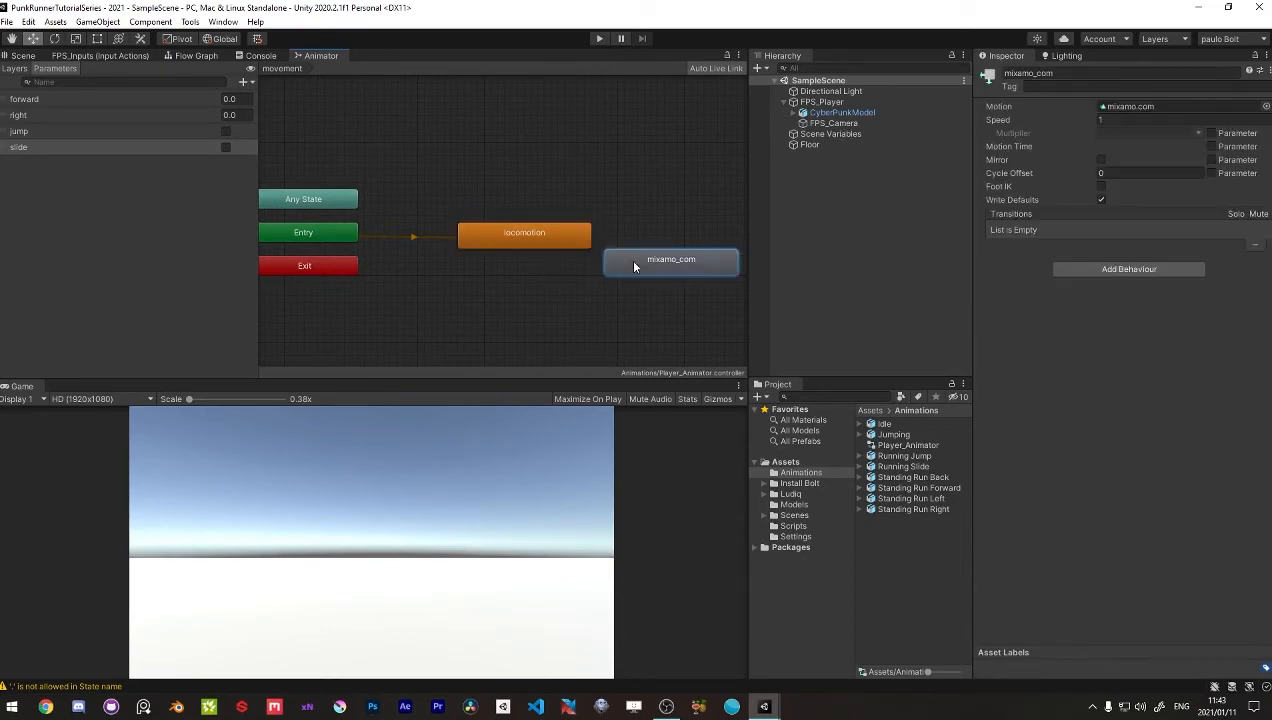
{"action": "left_click", "coordinate": [920, 456]}
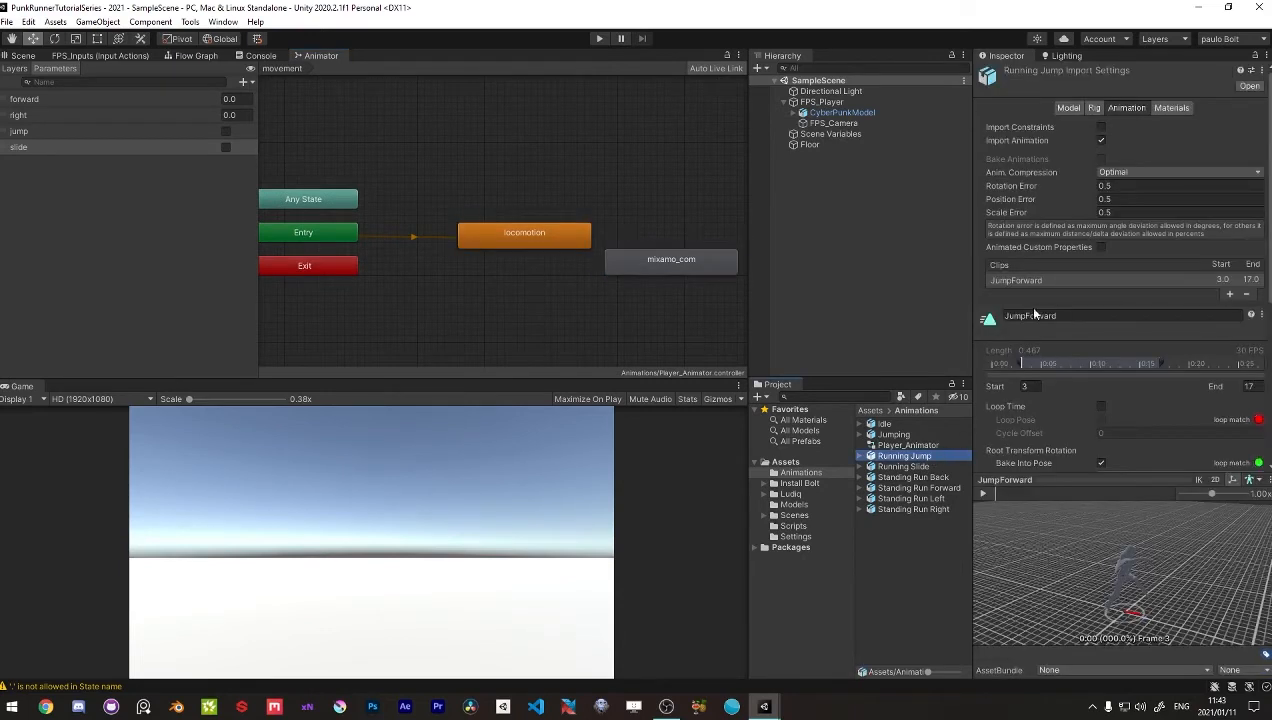
{"action": "left_click", "coordinate": [898, 436]}
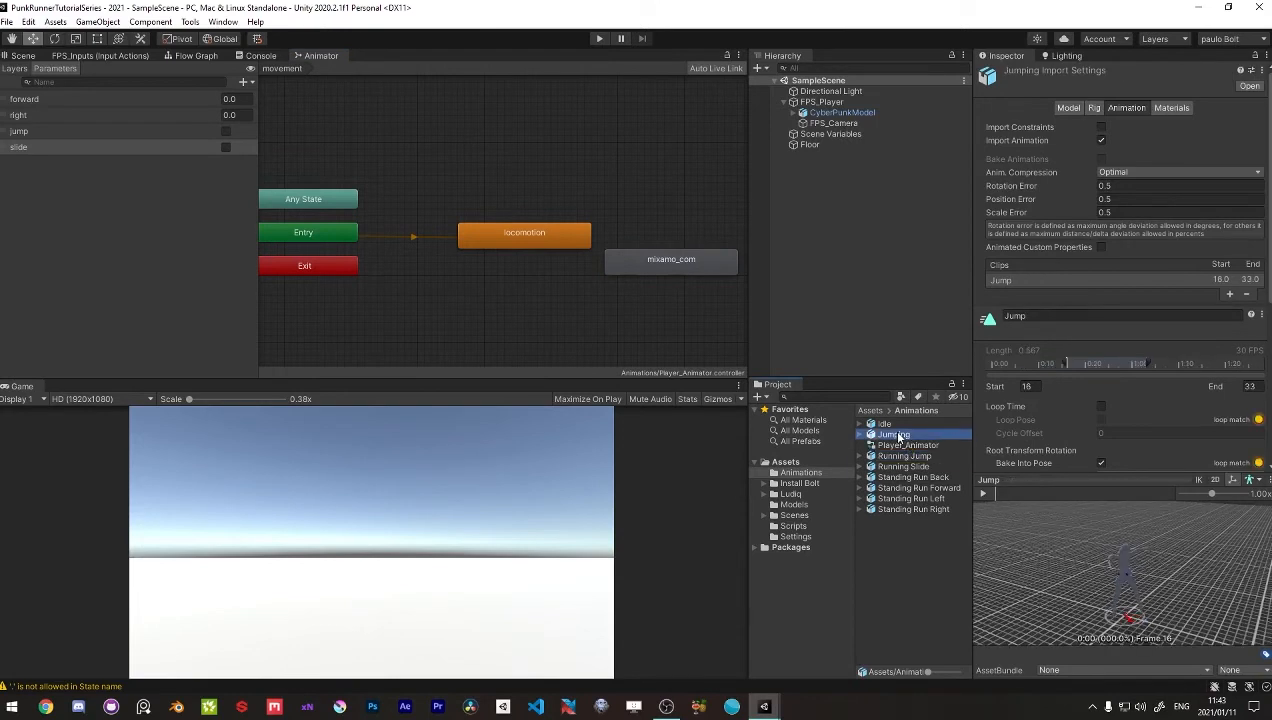
{"action": "left_click", "coordinate": [704, 264]}
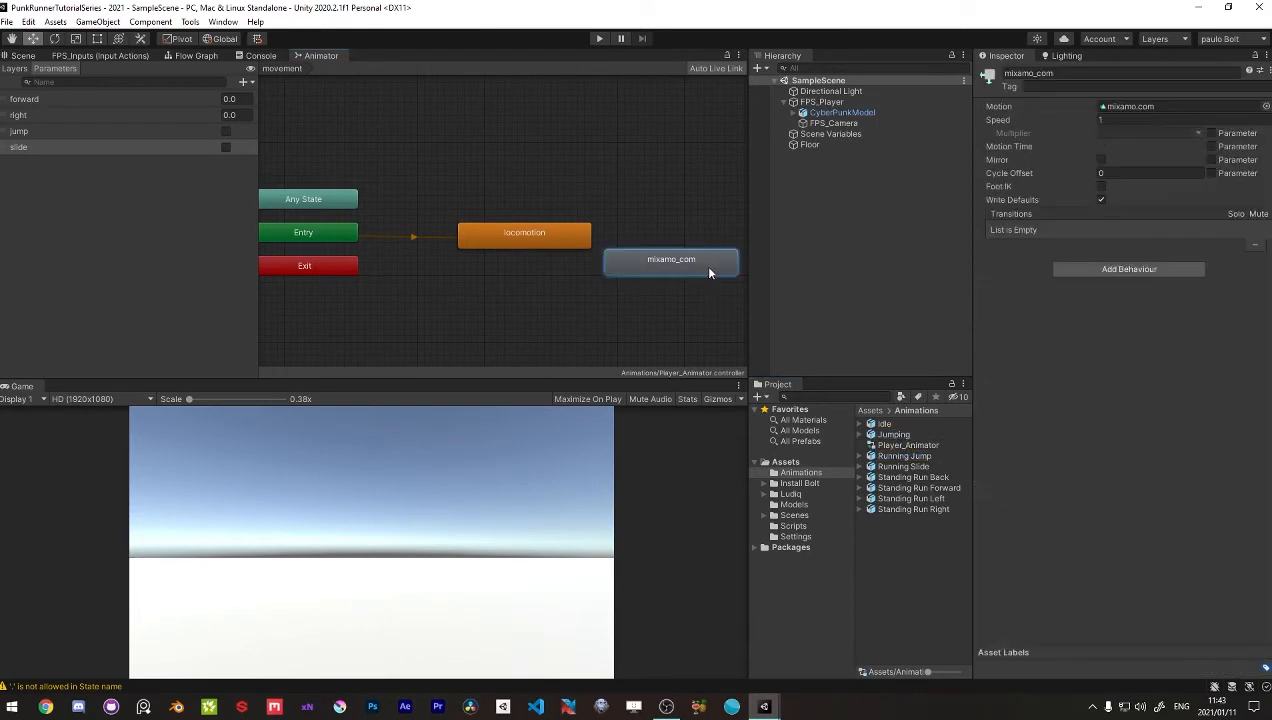
{"action": "key", "text": "Delete"}
Step: Rename the Running Slide model's animation clip to Slide and apply the import settings
{"action": "left_click", "coordinate": [865, 457]}
{"action": "left_click", "coordinate": [863, 457]}
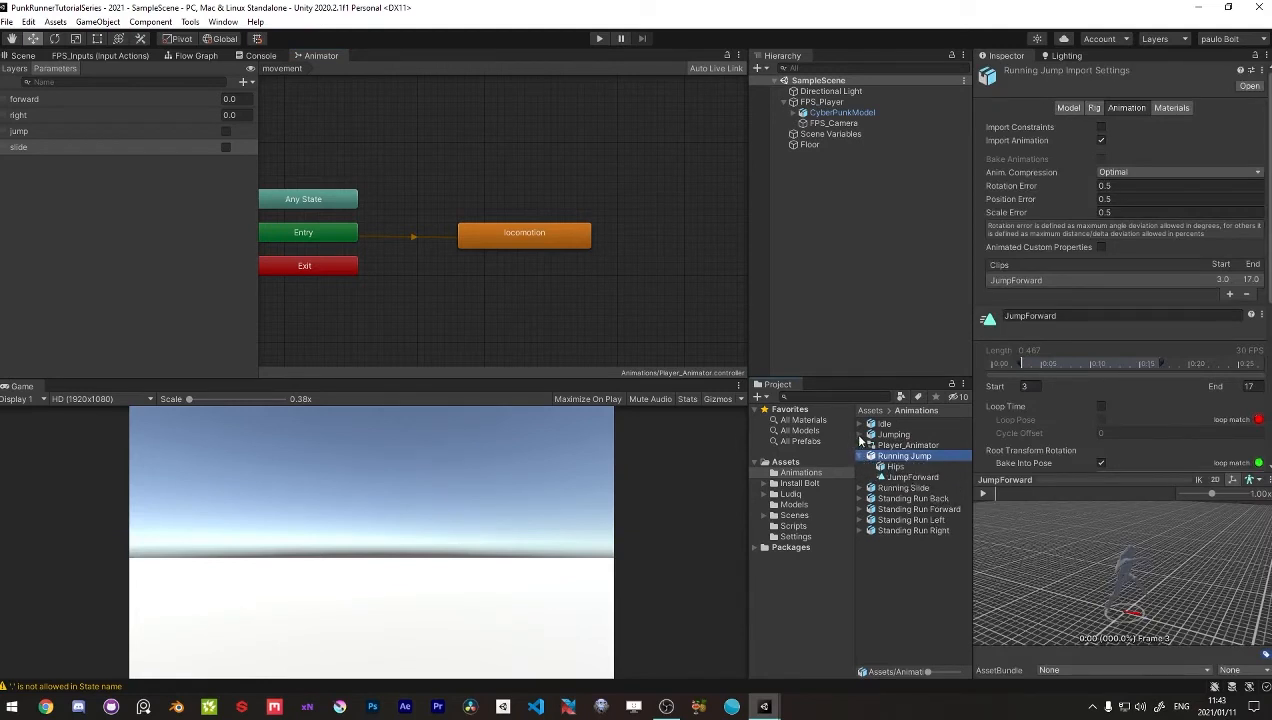
{"action": "left_click", "coordinate": [859, 456]}
{"action": "left_click", "coordinate": [904, 466]}
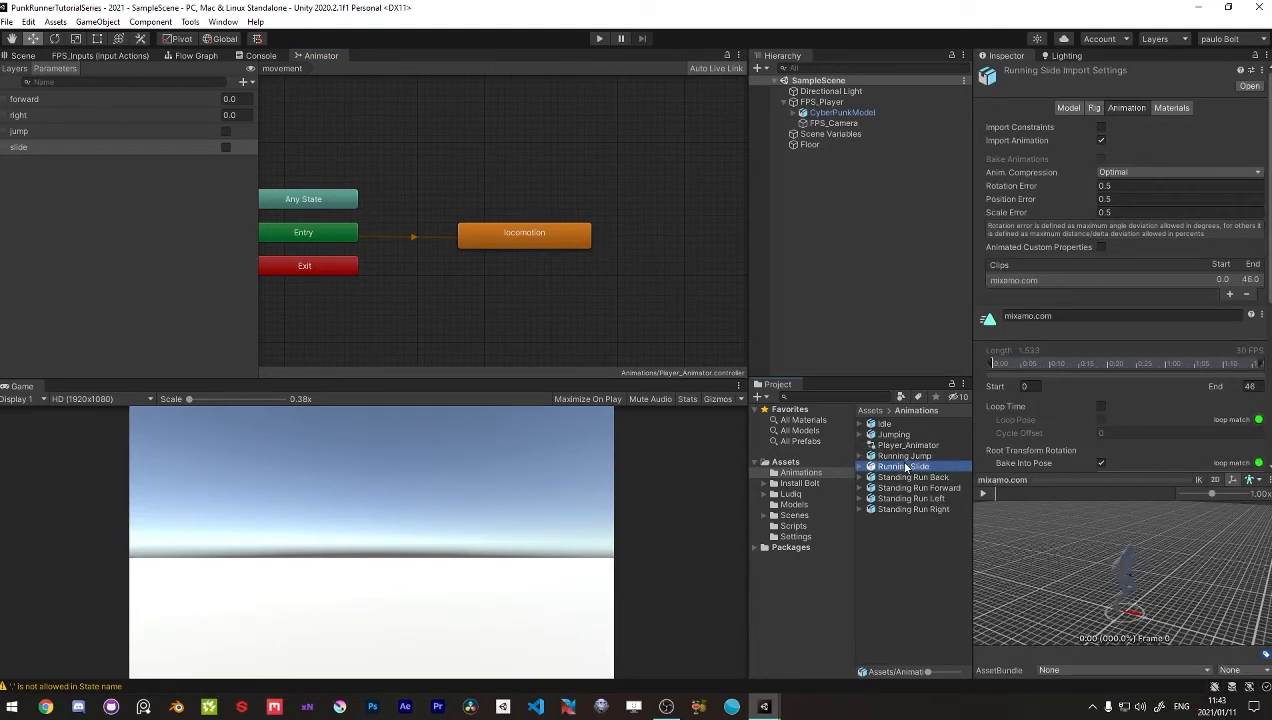
{"action": "left_click", "coordinate": [1040, 315]}
{"action": "type", "text": "Slide"}
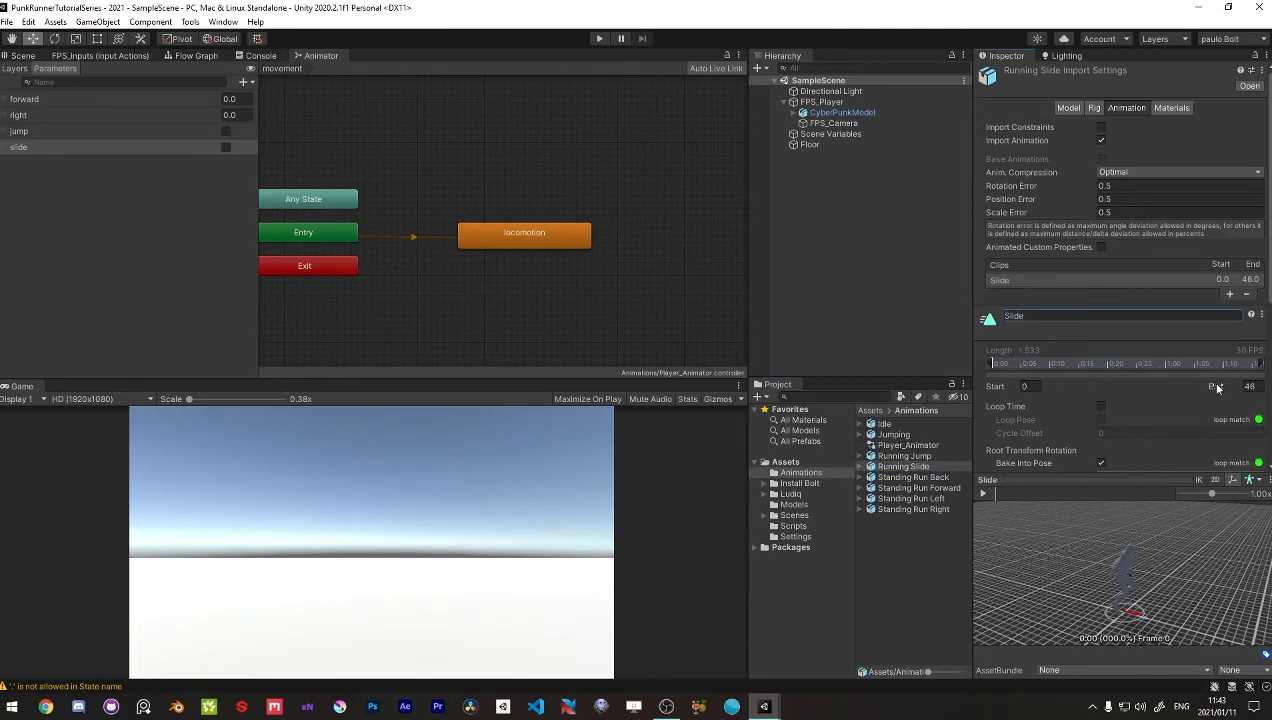
{"action": "scroll", "coordinate": [1216, 388], "scroll_direction": "down", "scroll_amount": 5}
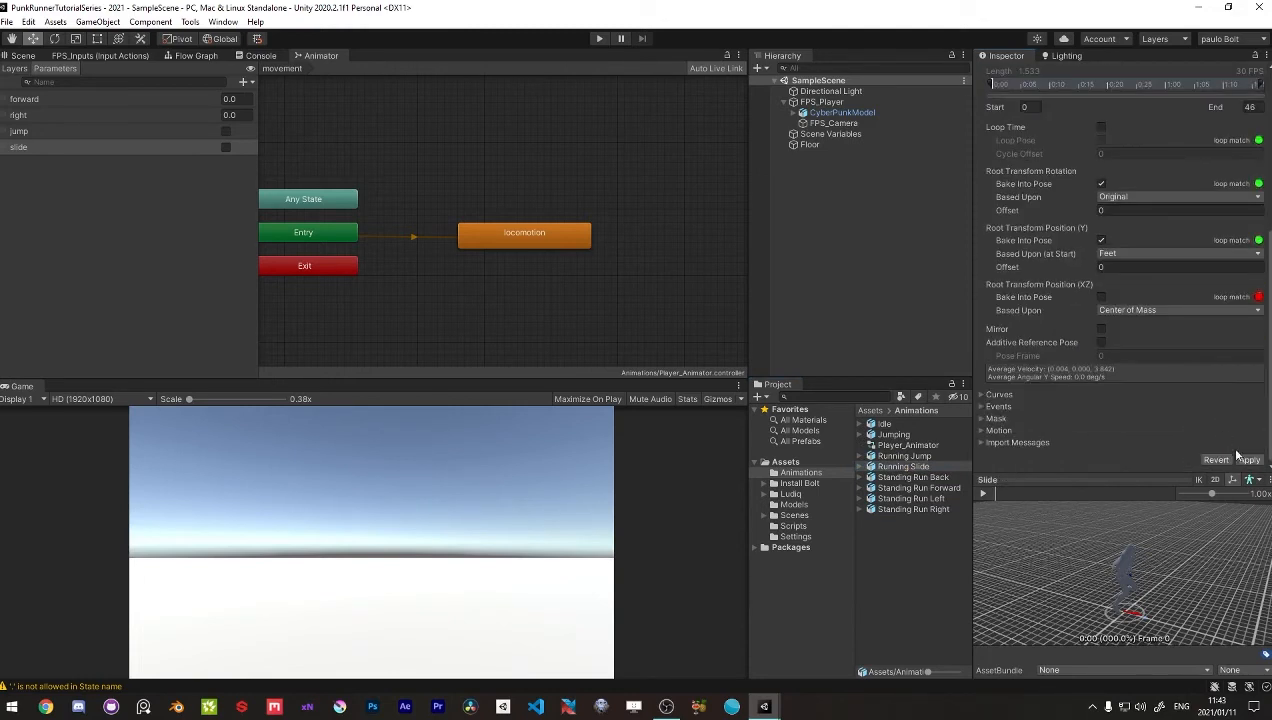
Step: Add the Slide animation as a state level with locomotion and create transitions between the two states in both directions
{"action": "left_click_drag", "start_coordinate": [684, 248], "coordinate": [686, 248]}
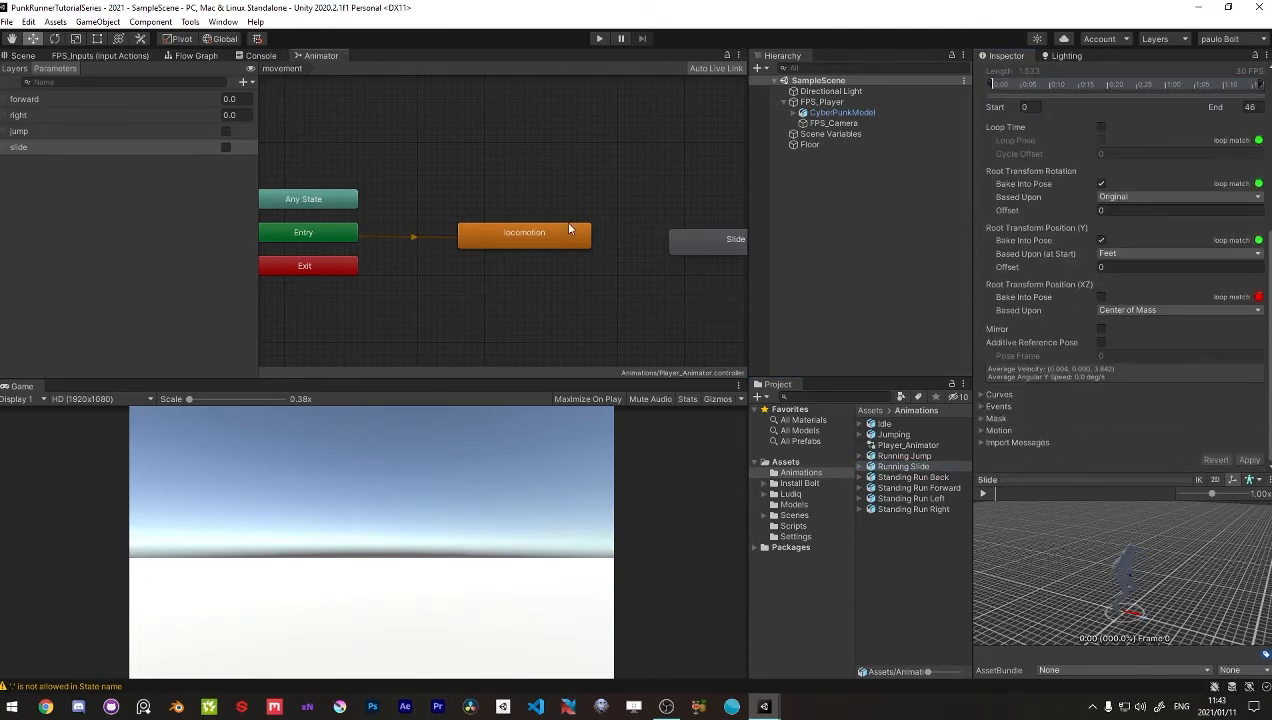
{"action": "right_click", "coordinate": [486, 244]}
{"action": "left_click", "coordinate": [520, 254]}
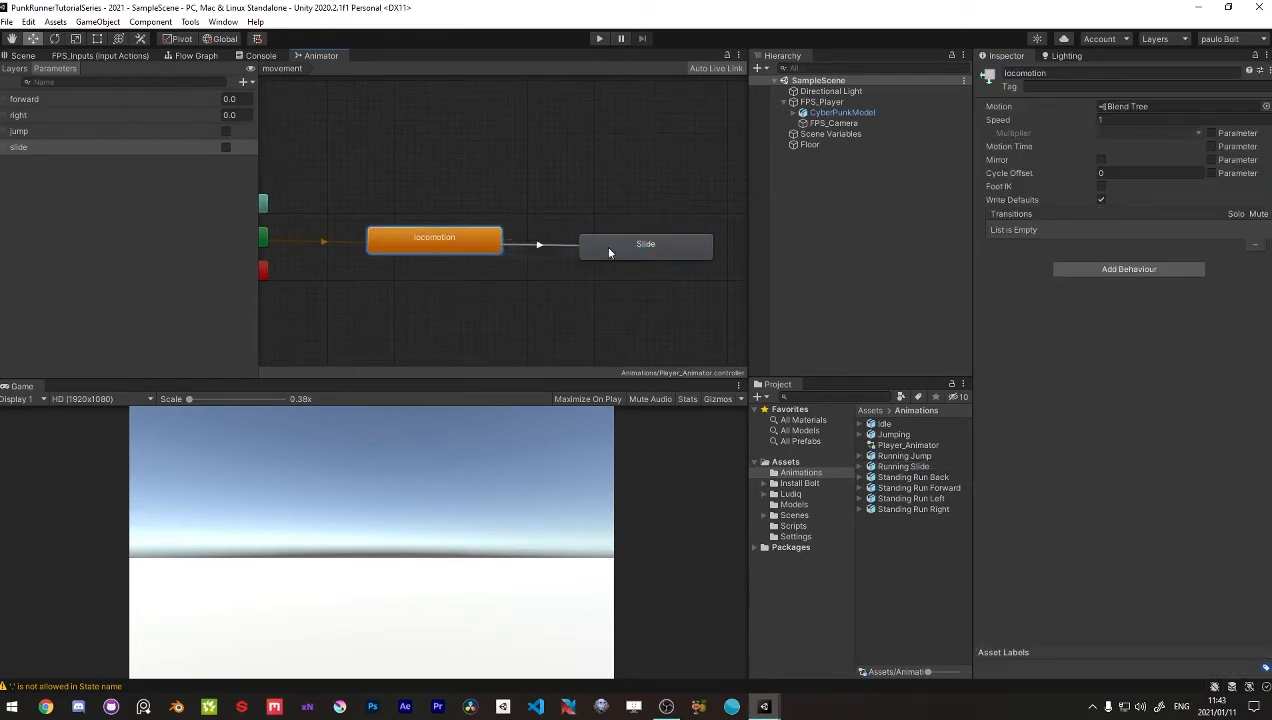
{"action": "left_click", "coordinate": [609, 242]}
{"action": "right_click", "coordinate": [612, 244]}
{"action": "left_click", "coordinate": [664, 254]}
{"action": "left_click", "coordinate": [491, 243]}
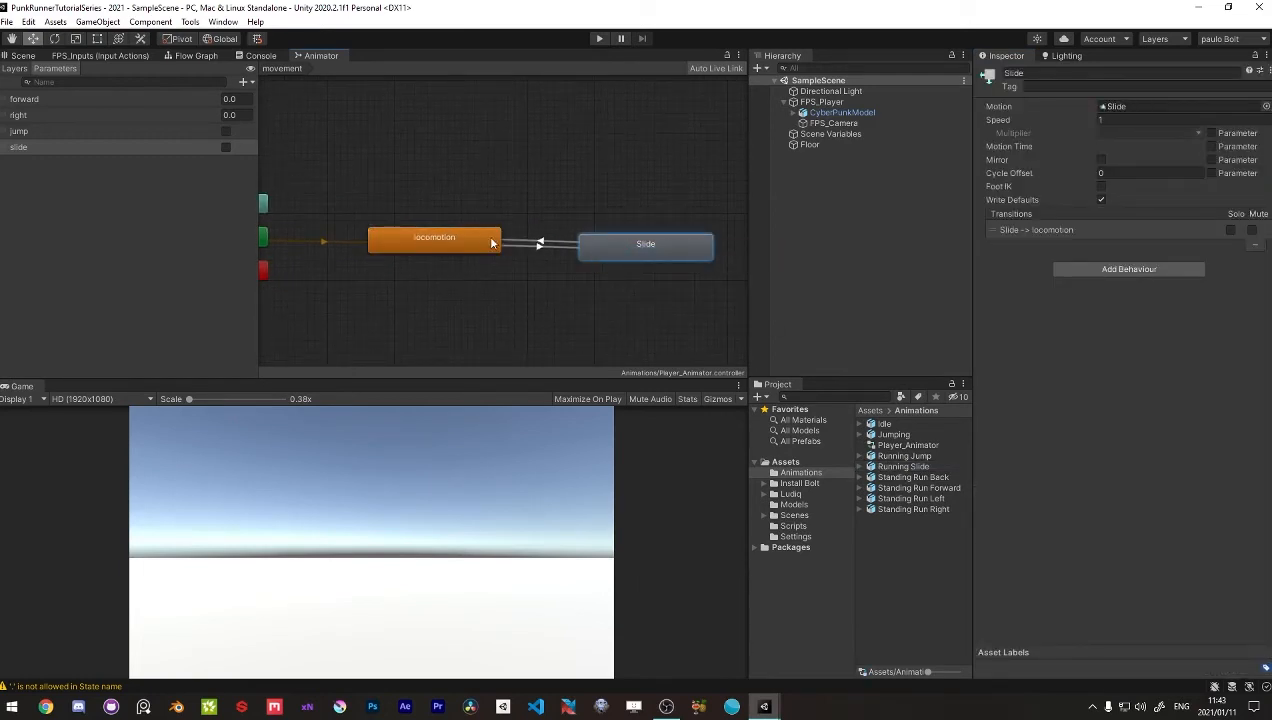
{"action": "mouse_move", "coordinate": [606, 258]}
{"action": "left_mouse_down"}
{"action": "mouse_move", "coordinate": [657, 264]}
{"action": "mouse_move", "coordinate": [620, 248]}
{"action": "left_mouse_up"}
Step: Disable exit time on the locomotion-to-Slide transition and add the condition slide is true
{"action": "left_click", "coordinate": [532, 244]}
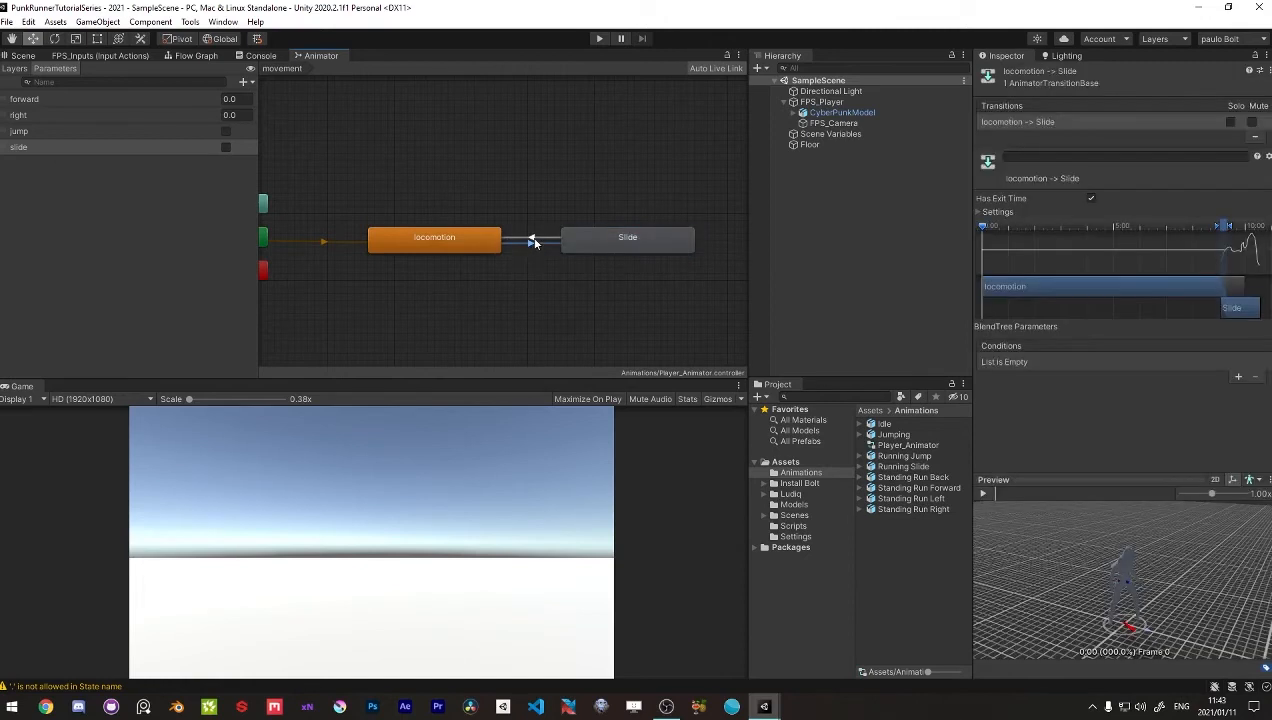
{"action": "left_click", "coordinate": [1091, 199]}
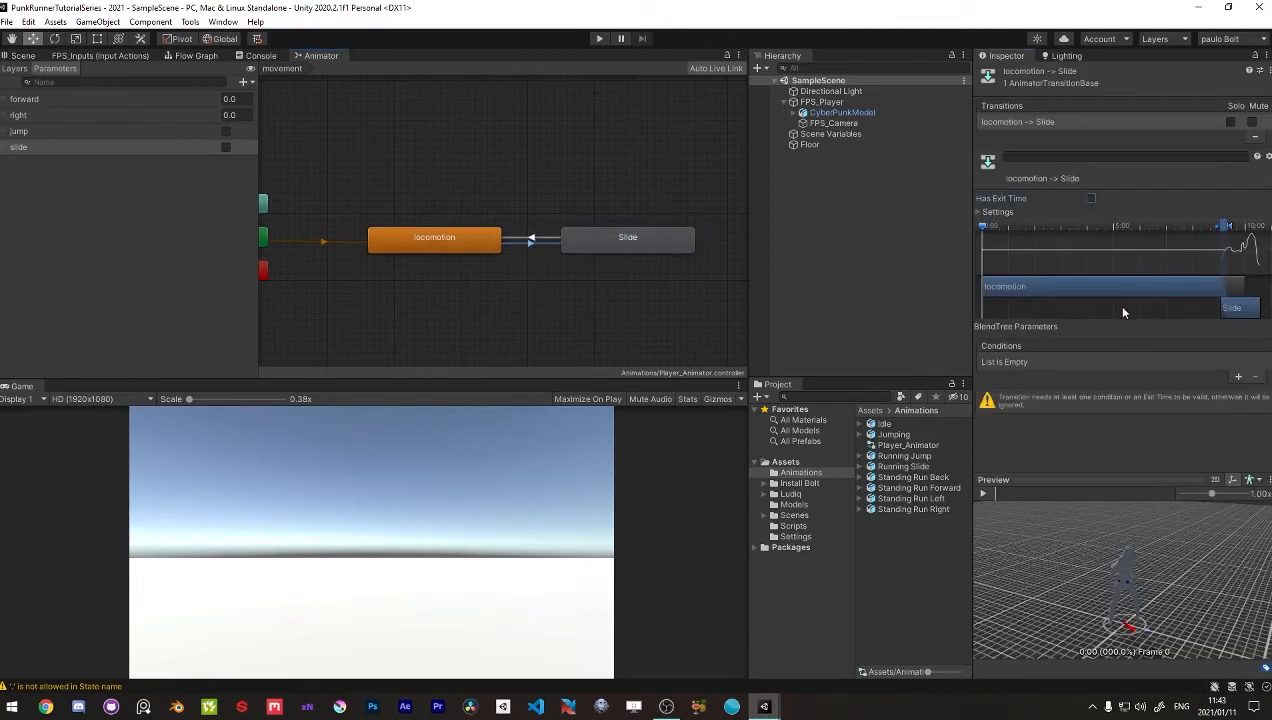
{"action": "left_click", "coordinate": [1238, 378]}
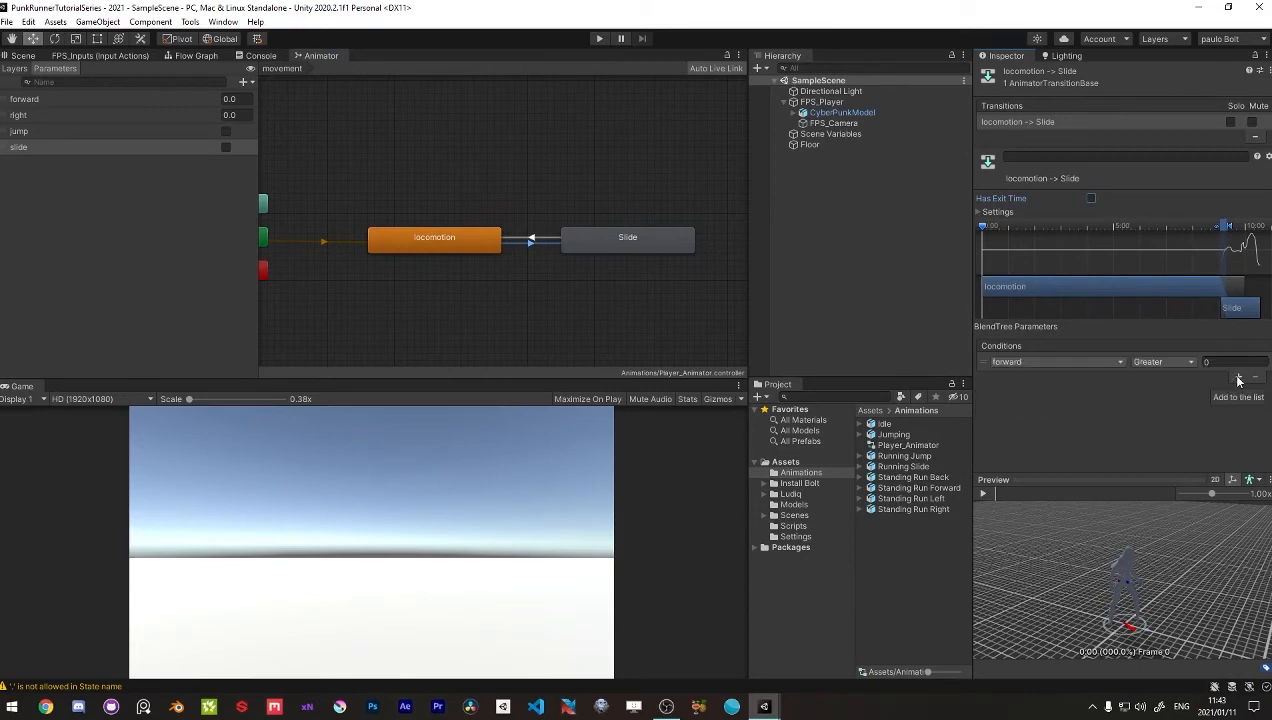
{"action": "left_click", "coordinate": [1010, 362]}
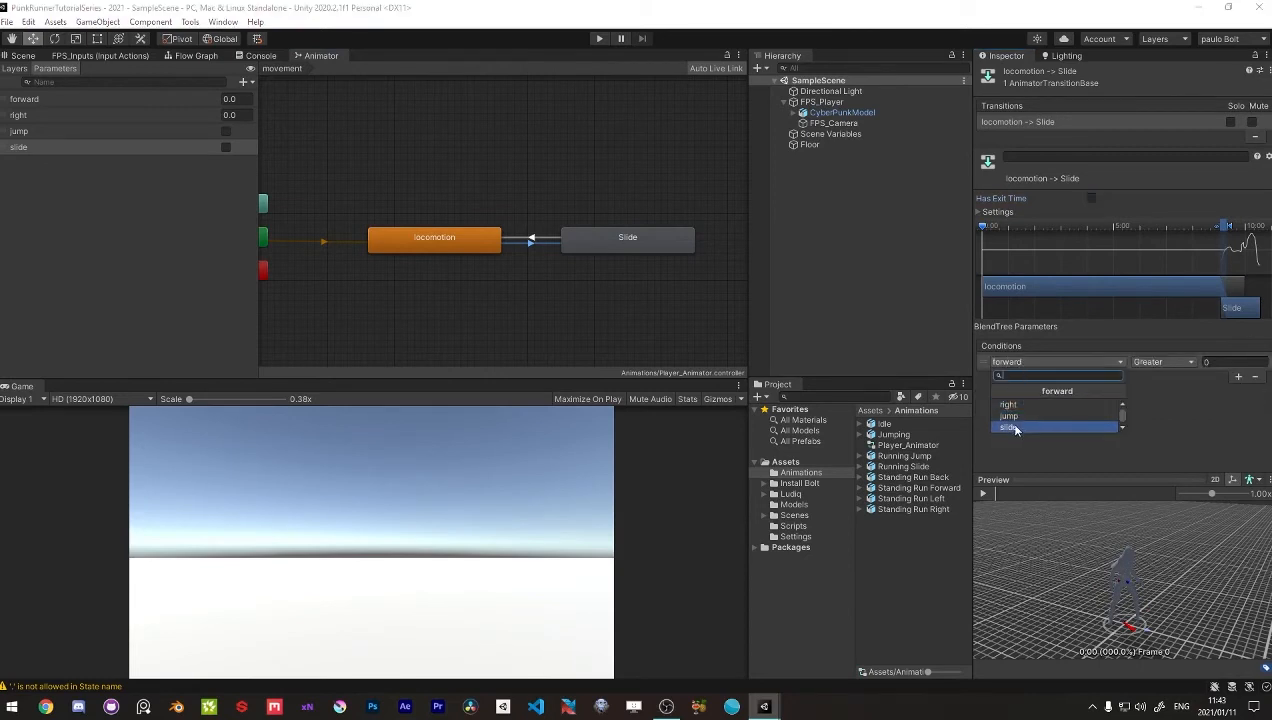
{"action": "left_click", "coordinate": [1015, 427]}
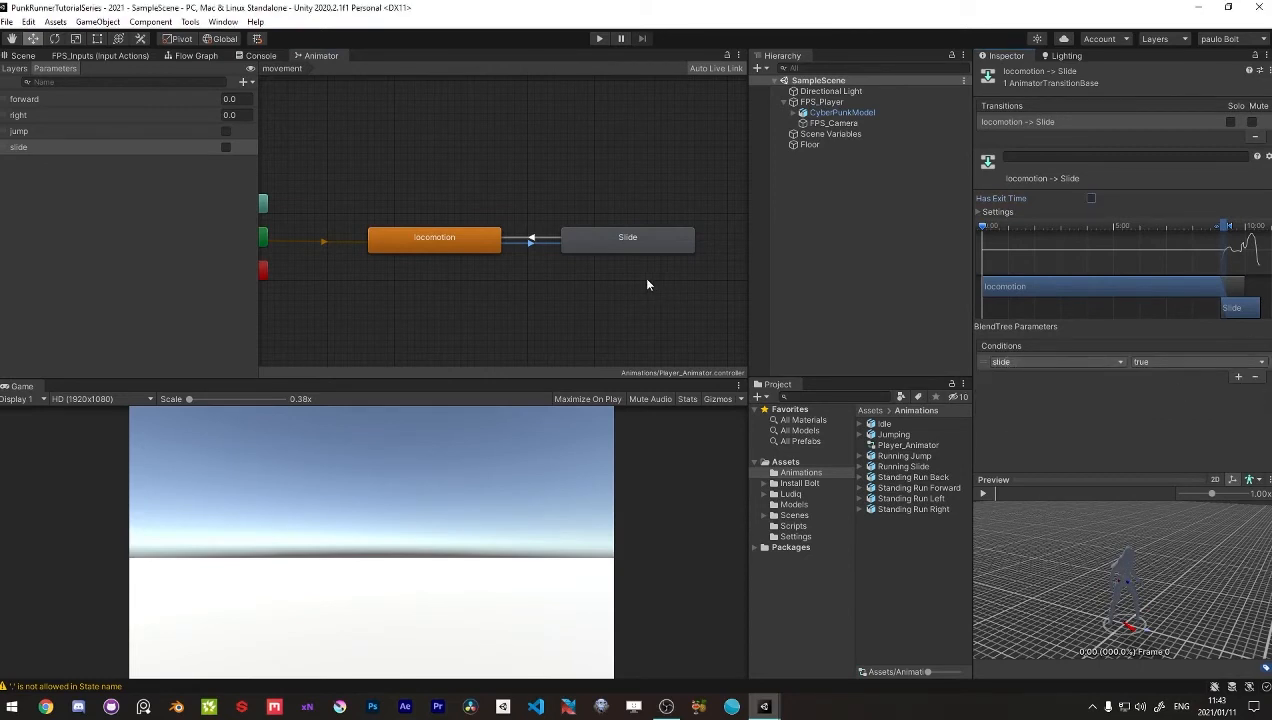
Step: Disable exit time on the Slide-to-locomotion transition and add the condition slide is false
{"action": "left_click", "coordinate": [532, 240]}
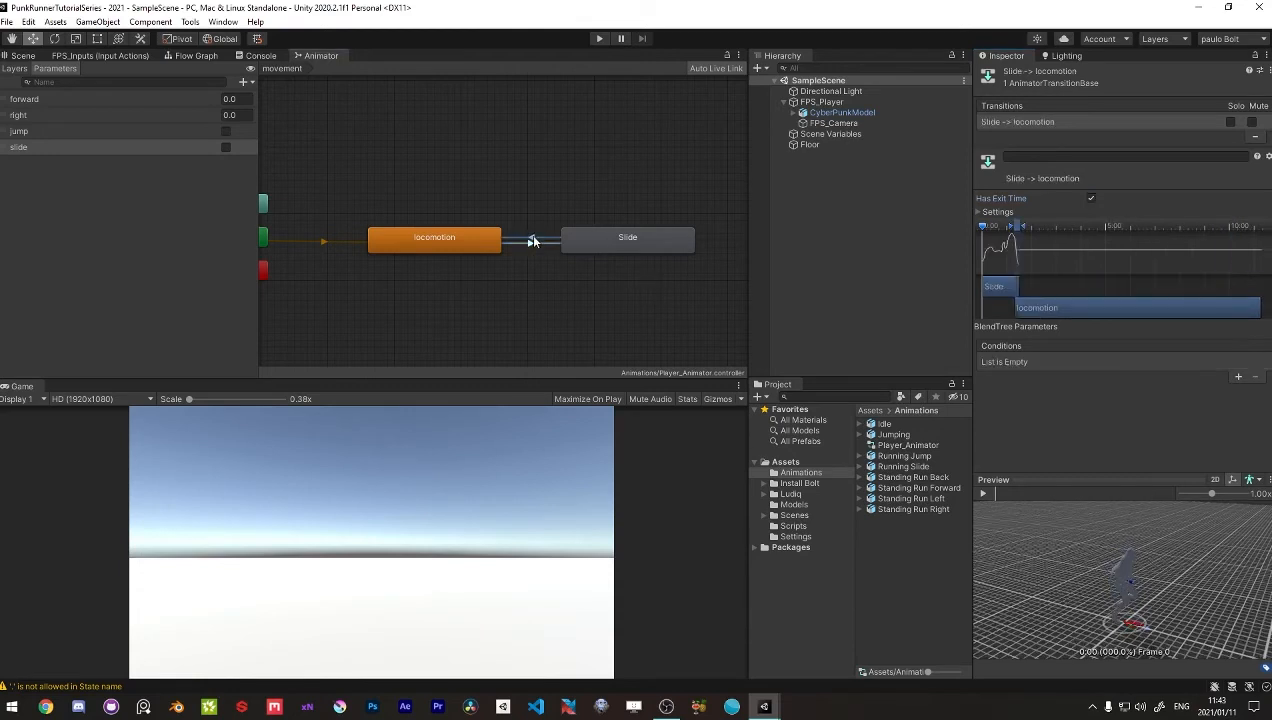
{"action": "left_click", "coordinate": [1091, 199]}
{"action": "left_click", "coordinate": [1239, 376]}
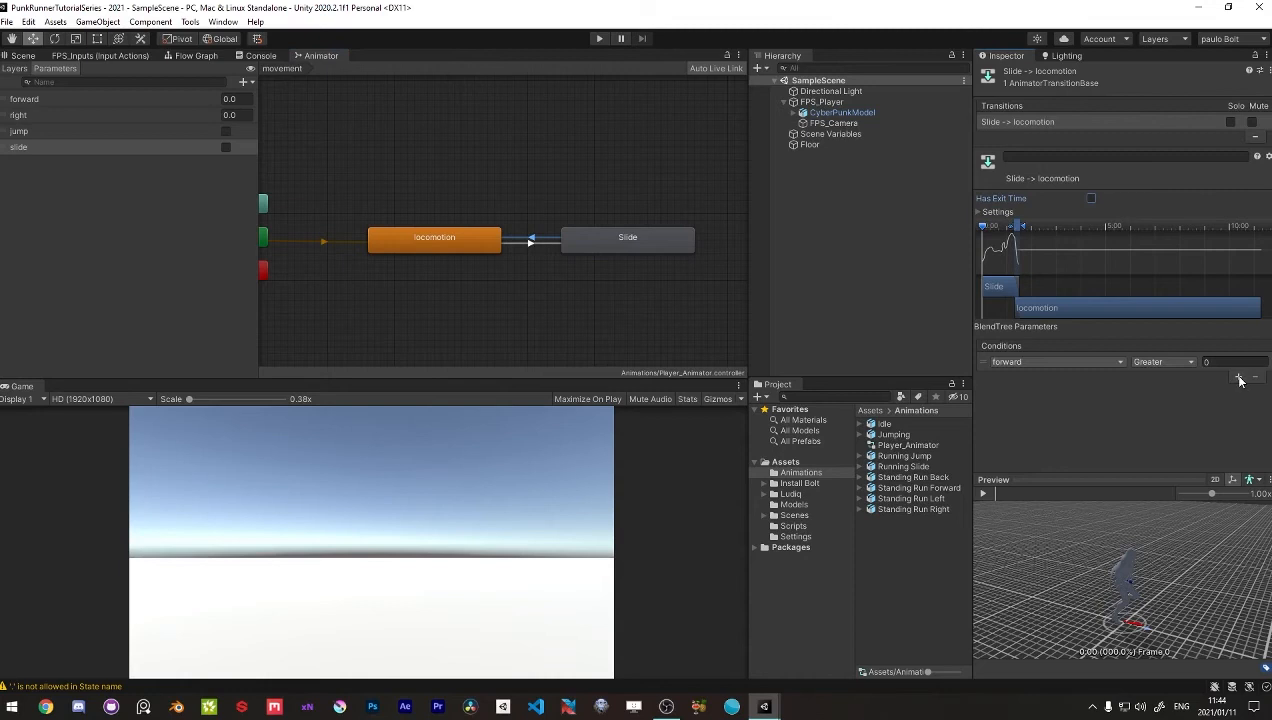
{"action": "left_click", "coordinate": [1036, 362]}
{"action": "left_click", "coordinate": [1032, 425]}
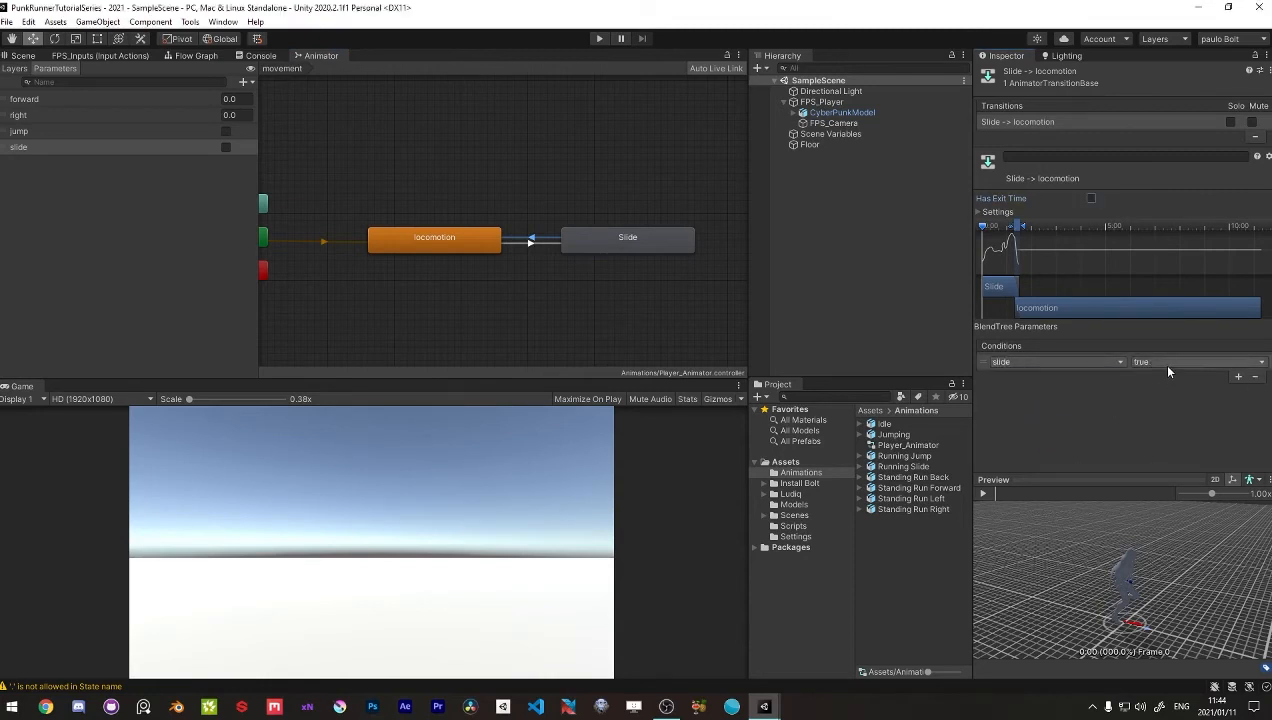
{"action": "left_click", "coordinate": [1160, 363]}
{"action": "left_click", "coordinate": [1158, 390]}
{"action": "middle_click_drag", "start_coordinate": [583, 296], "coordinate": [564, 299]}
{"action": "left_click", "coordinate": [564, 299]}
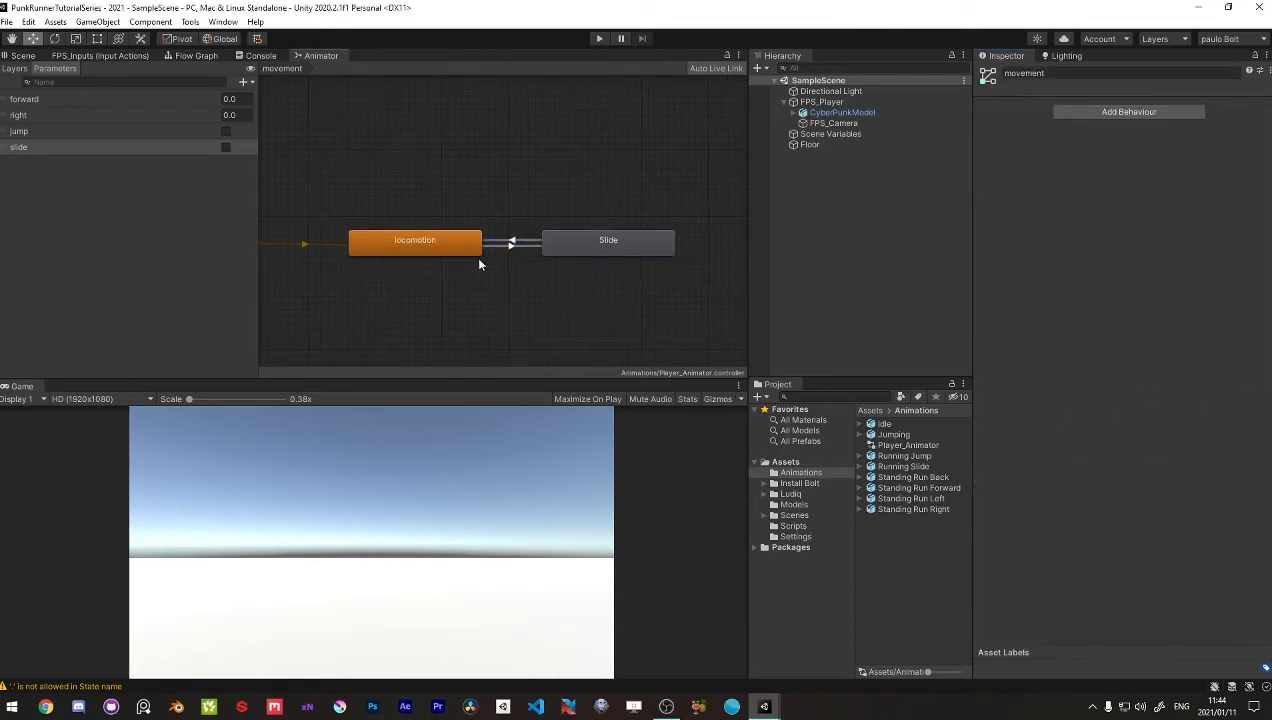
Step: Create a new blend tree state named Jump and place it directly above locomotion in the movement graph
{"action": "middle_click_drag", "start_coordinate": [446, 247], "coordinate": [508, 254]}
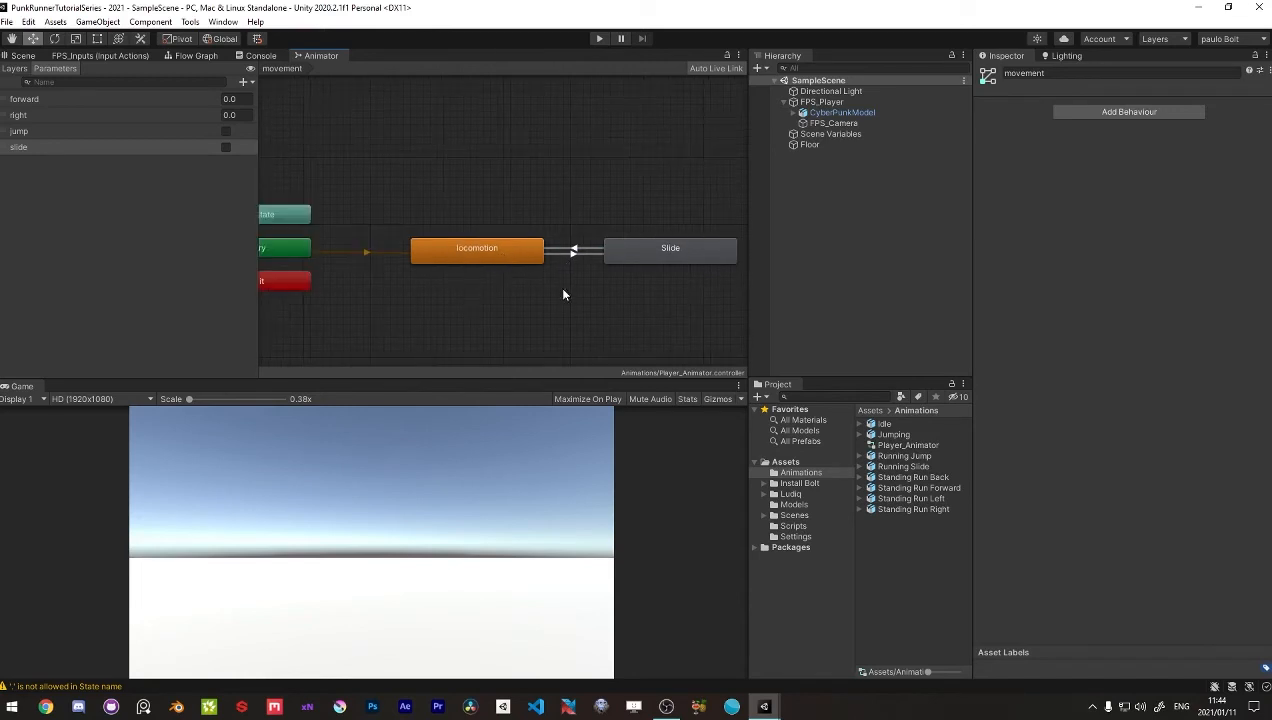
{"action": "right_click", "coordinate": [453, 164]}
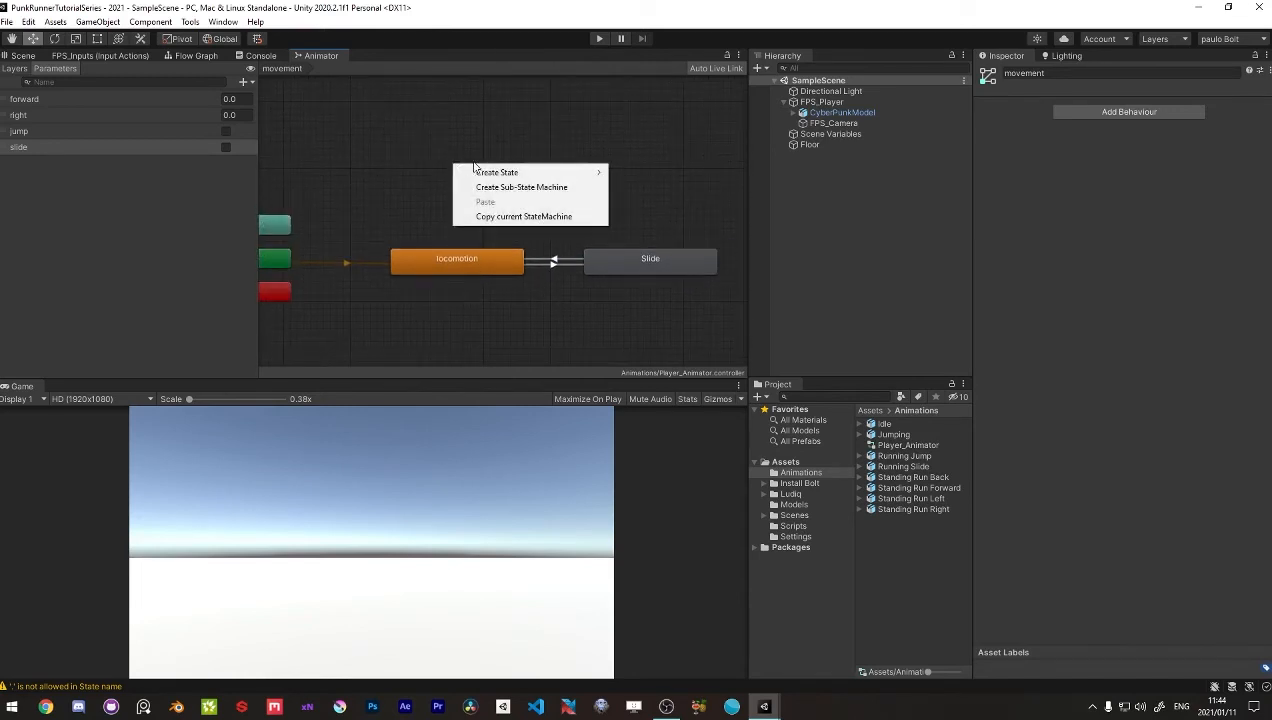
{"action": "mouse_move", "coordinate": [512, 176]}
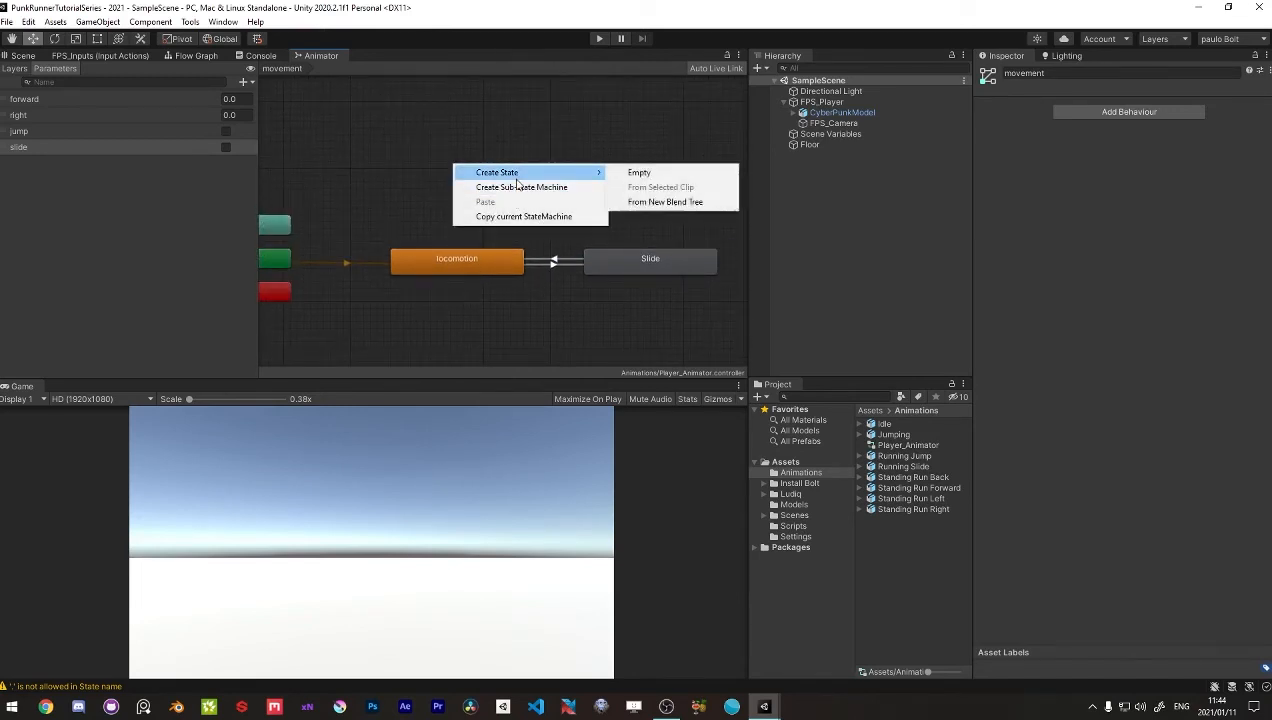
{"action": "left_click", "coordinate": [665, 201]}
{"action": "left_click_drag", "start_coordinate": [498, 188], "coordinate": [459, 173]}
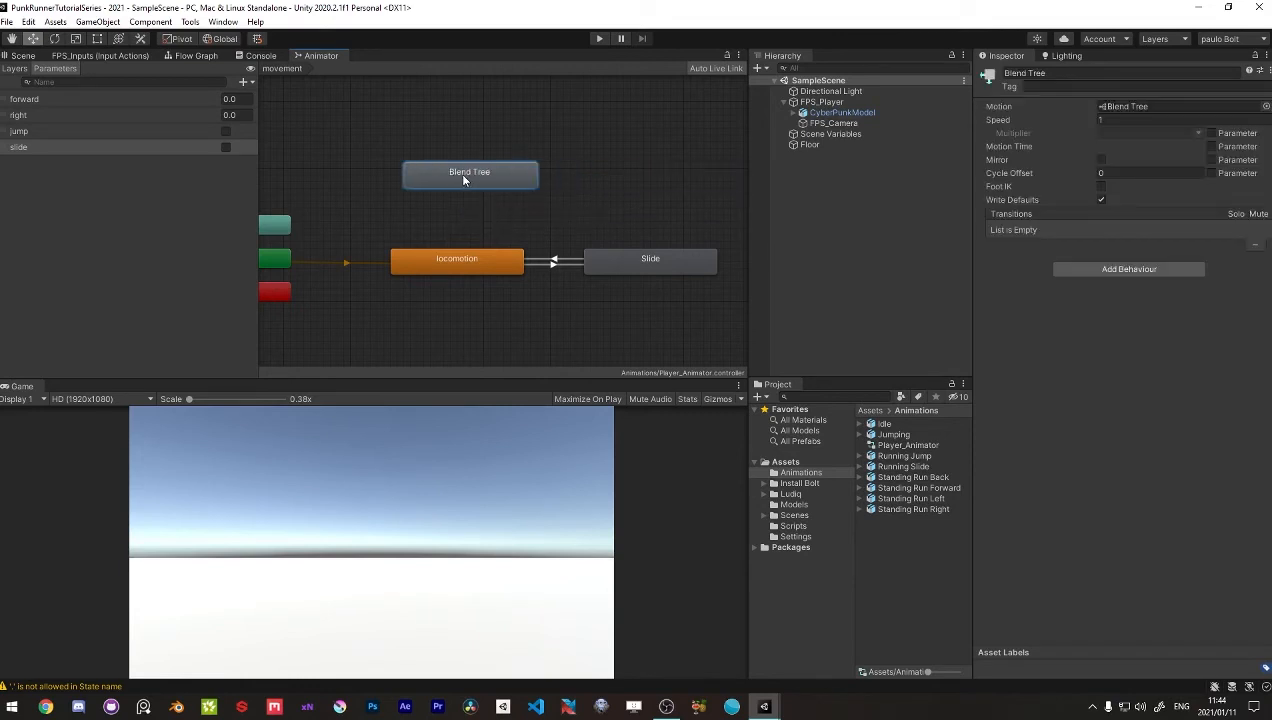
{"action": "left_click", "coordinate": [1081, 73]}
{"action": "type", "text": "Jump"}
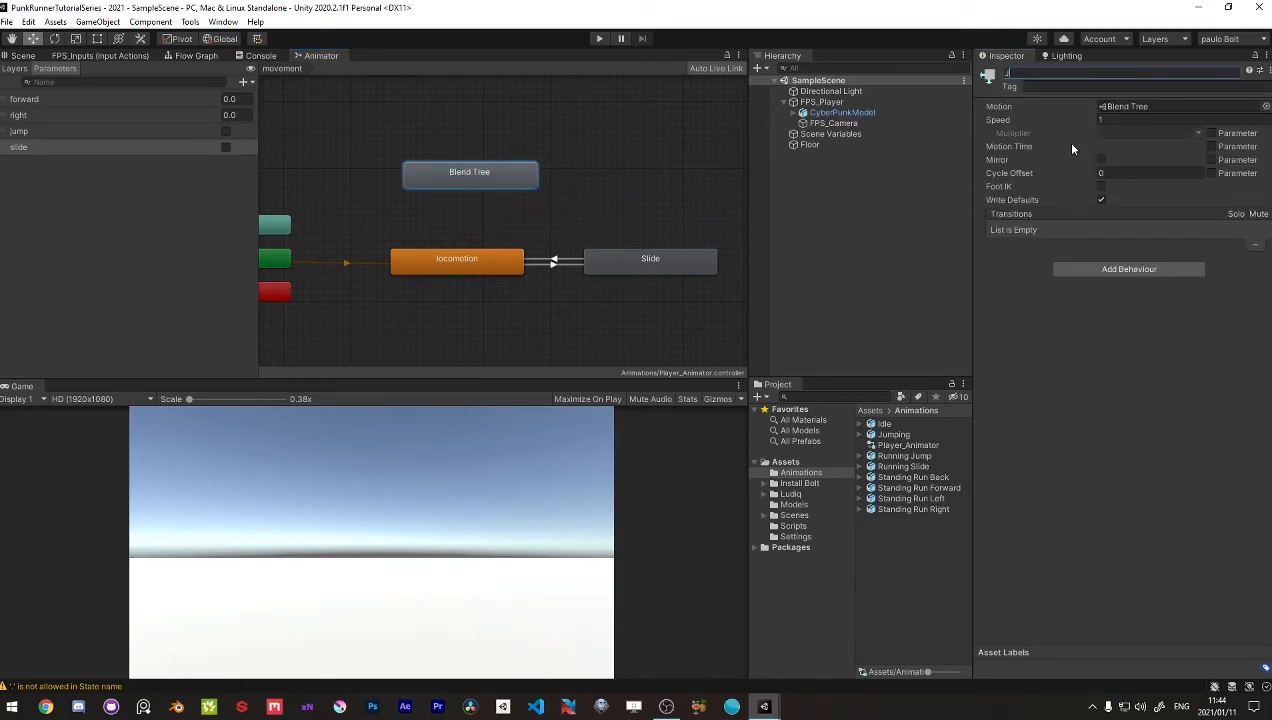
{"action": "key", "text": "Return"}
{"action": "left_click_drag", "start_coordinate": [496, 168], "coordinate": [483, 168]}
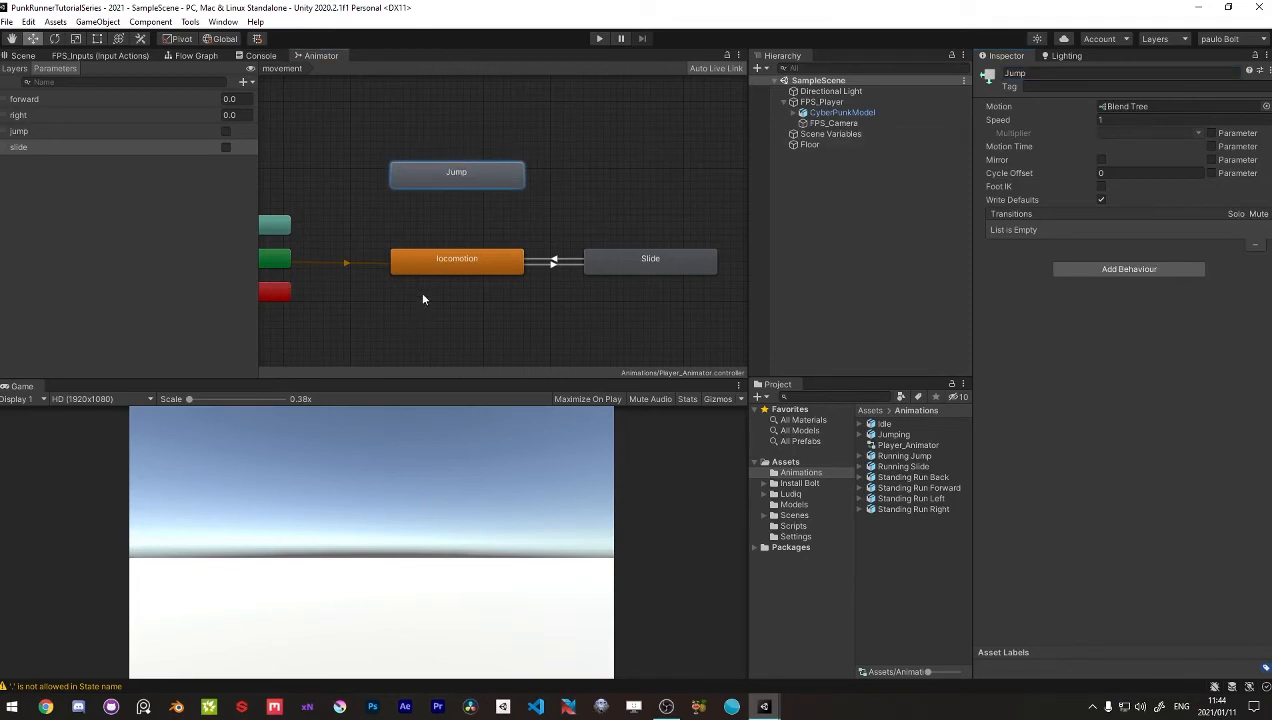
Step: Create transitions between locomotion and Jump in both directions
{"action": "right_click", "coordinate": [432, 266]}
{"action": "left_click", "coordinate": [470, 272]}
{"action": "left_click", "coordinate": [450, 180]}
{"action": "right_click", "coordinate": [470, 176]}
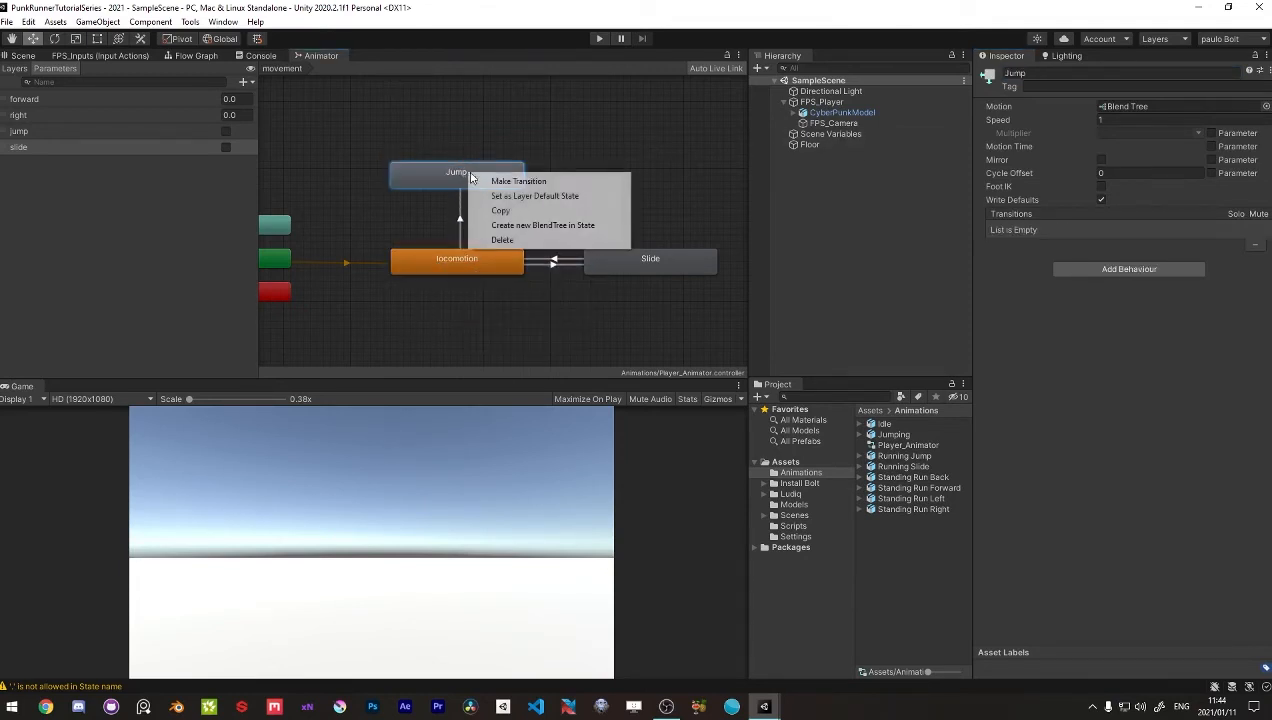
{"action": "left_click", "coordinate": [518, 181]}
{"action": "left_click", "coordinate": [464, 261]}
Step: Disable exit time on the locomotion-to-Jump transition and add the condition jump is true
{"action": "left_click", "coordinate": [461, 222]}
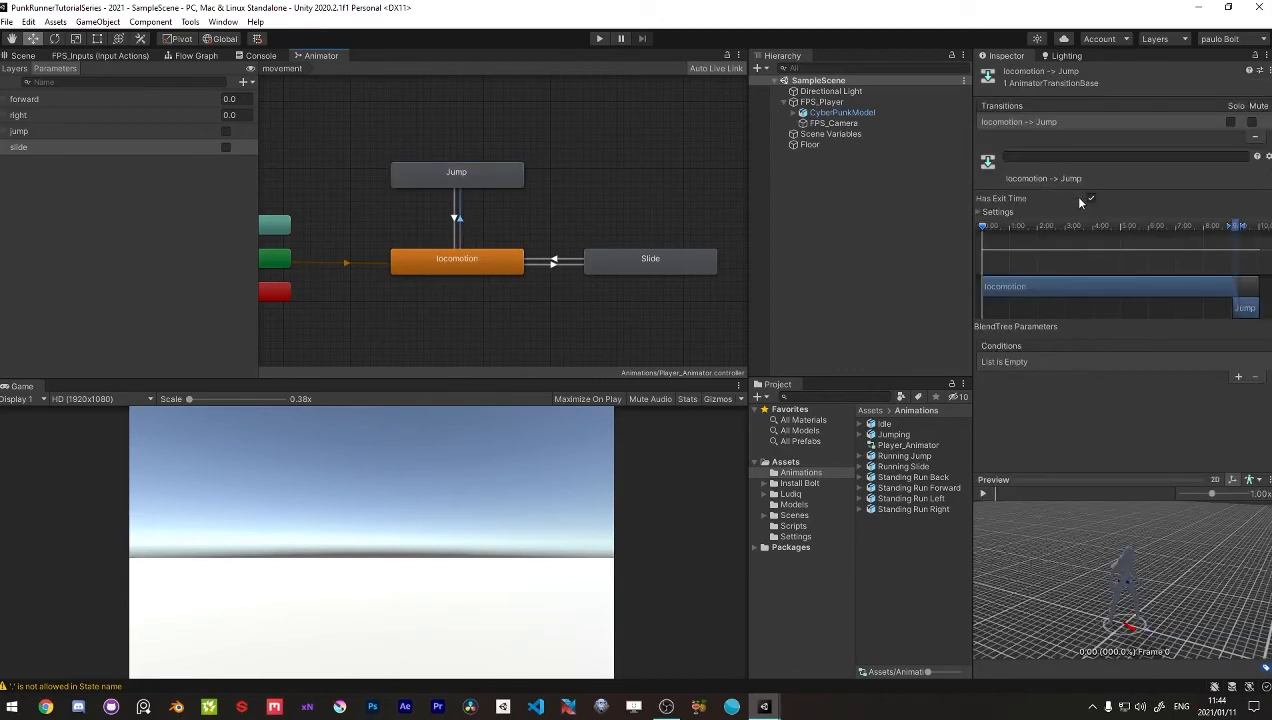
{"action": "left_click", "coordinate": [1091, 199]}
{"action": "left_click", "coordinate": [1238, 377]}
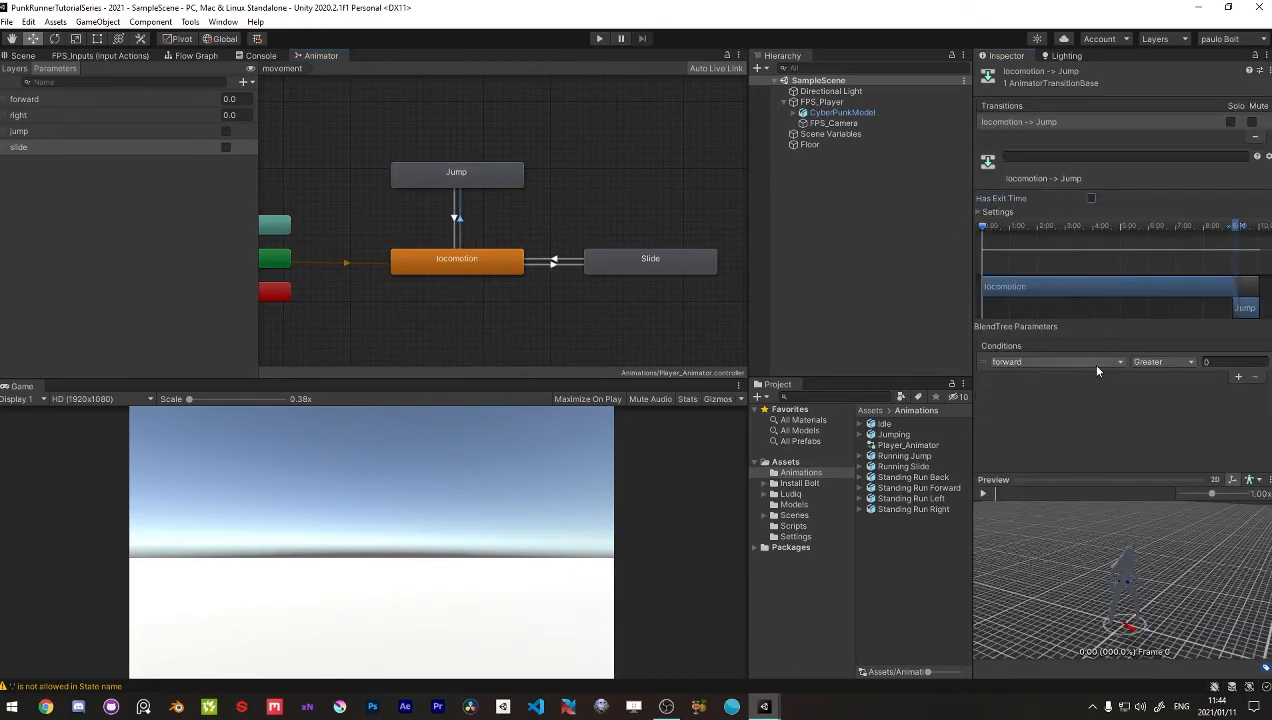
{"action": "left_click", "coordinate": [1081, 362]}
{"action": "left_click", "coordinate": [1010, 427]}
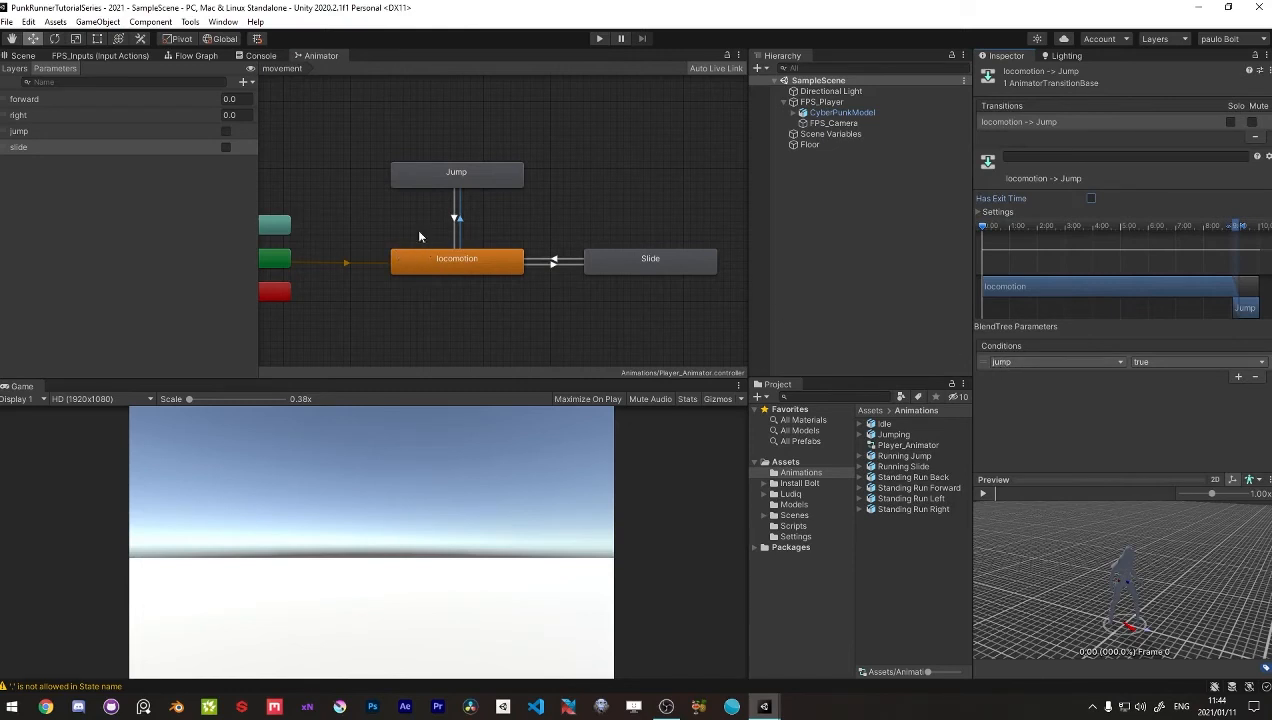
Step: Disable exit time on the Jump-to-locomotion transition and add the condition jump is false
{"action": "left_click", "coordinate": [451, 222]}
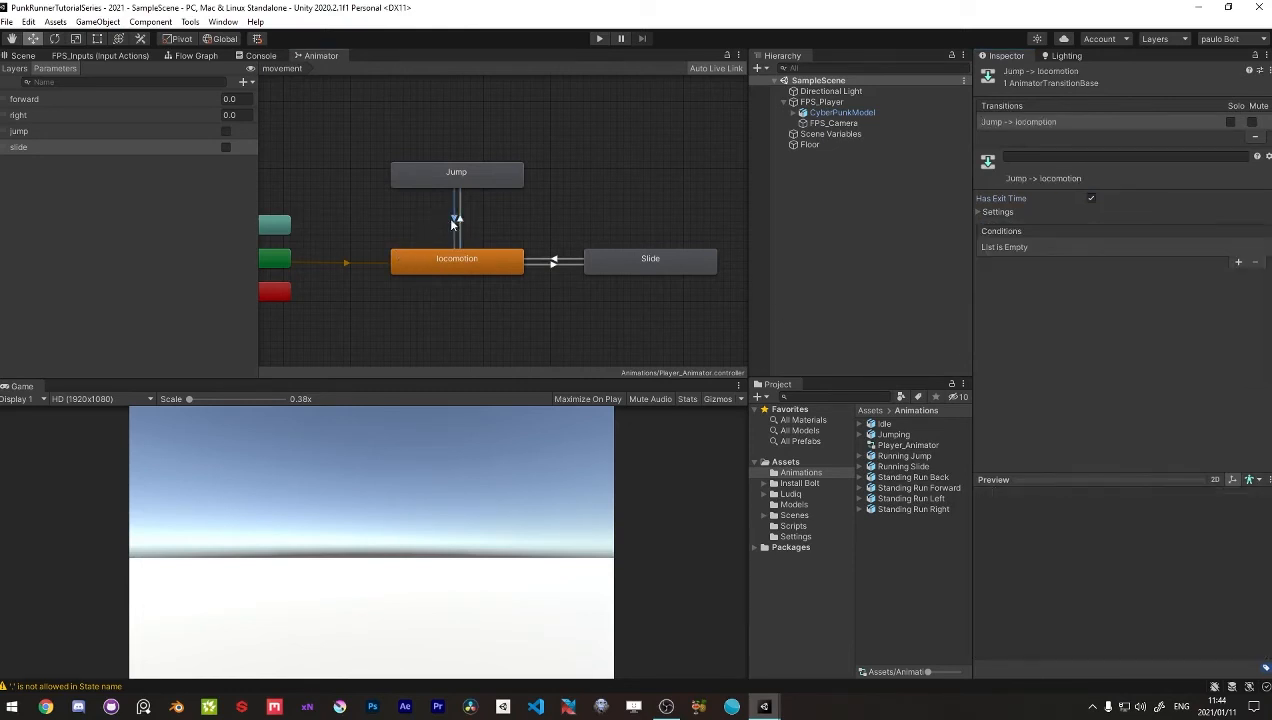
{"action": "left_click", "coordinate": [1091, 199]}
{"action": "left_click", "coordinate": [1238, 262]}
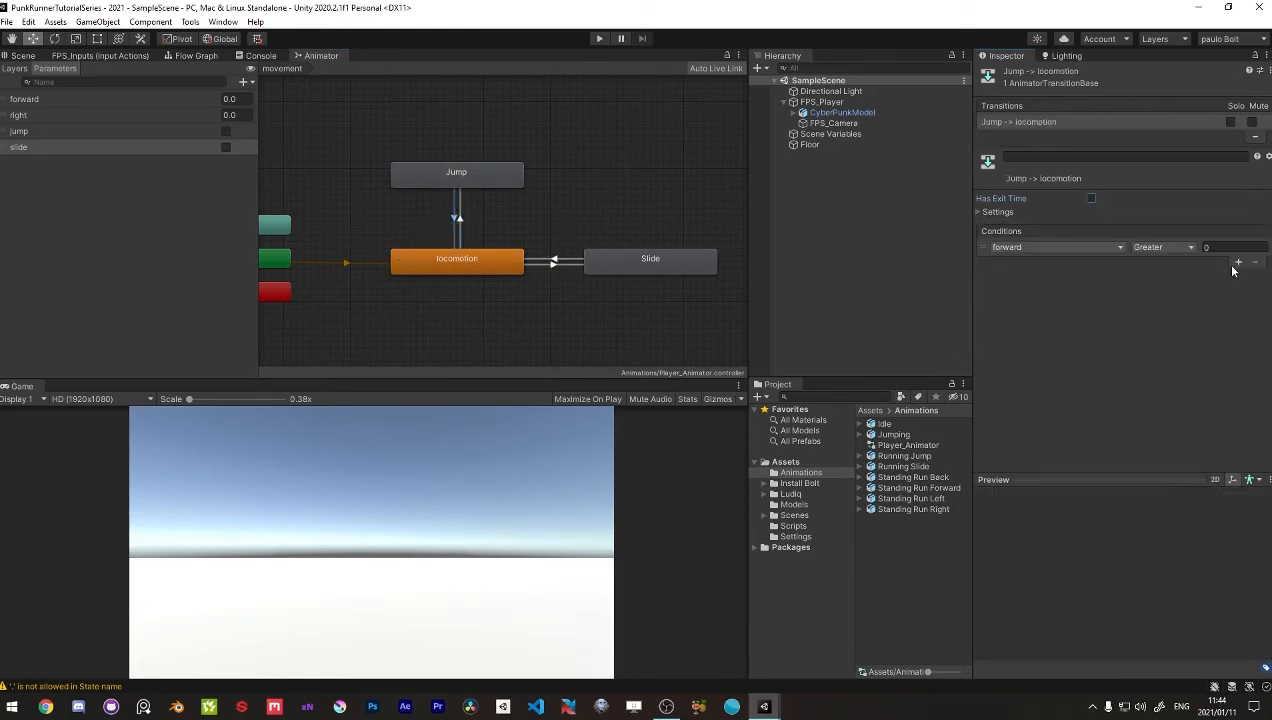
{"action": "left_click", "coordinate": [1066, 247]}
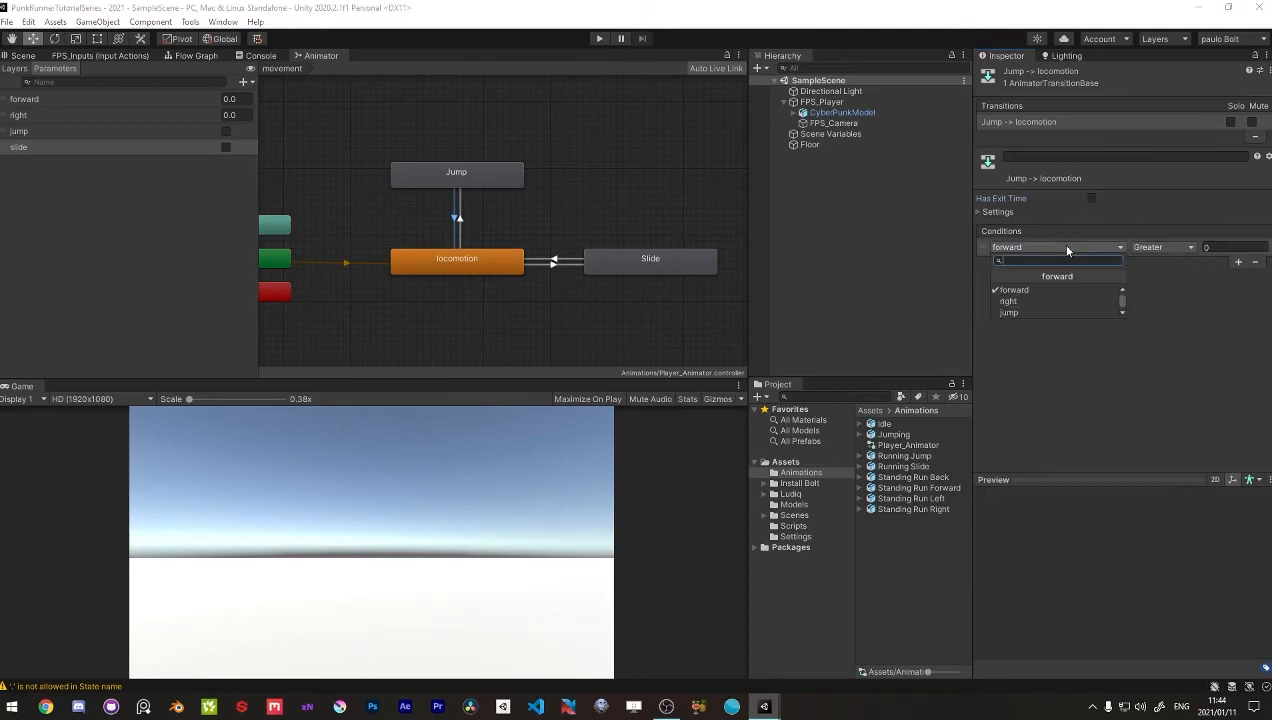
{"action": "left_click", "coordinate": [1035, 306]}
{"action": "left_click", "coordinate": [1150, 247]}
{"action": "left_click", "coordinate": [1150, 275]}
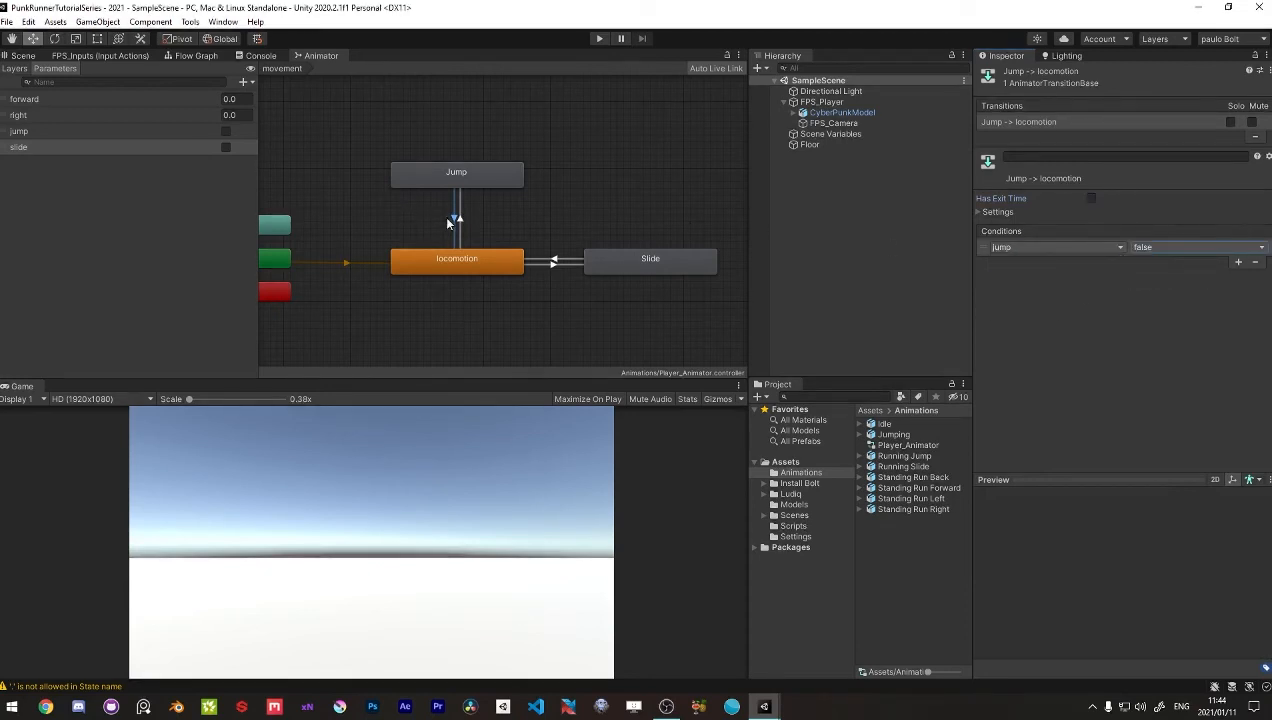
Step: Check the conditions of both transitions between locomotion and Jump, and open the Jump state's blend tree
{"action": "left_click", "coordinate": [460, 222]}
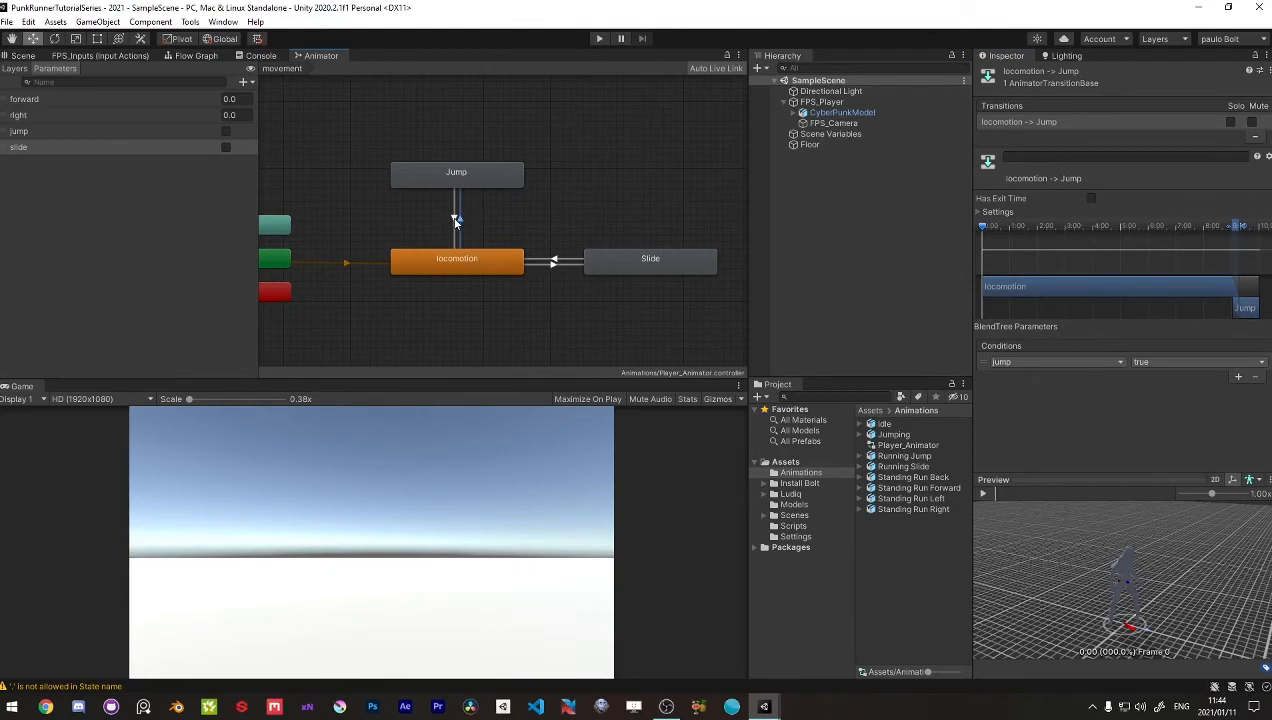
{"action": "left_click", "coordinate": [451, 194]}
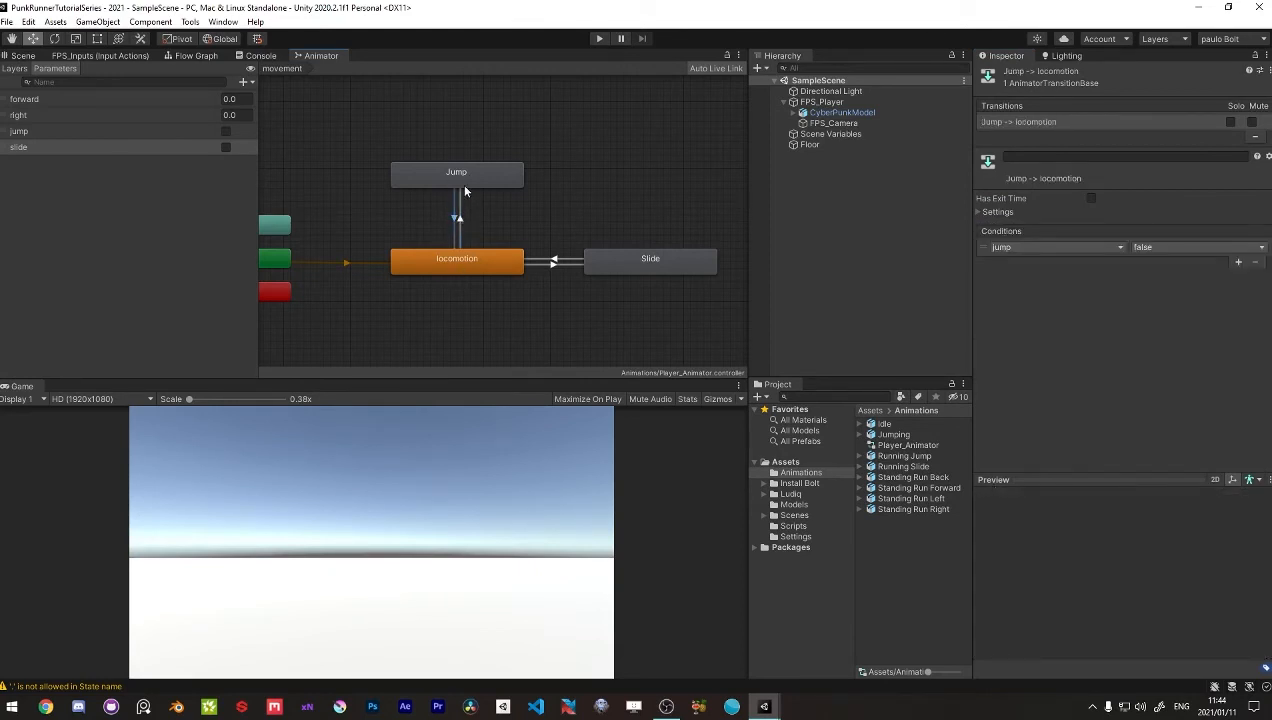
{"action": "left_click", "coordinate": [465, 182]}
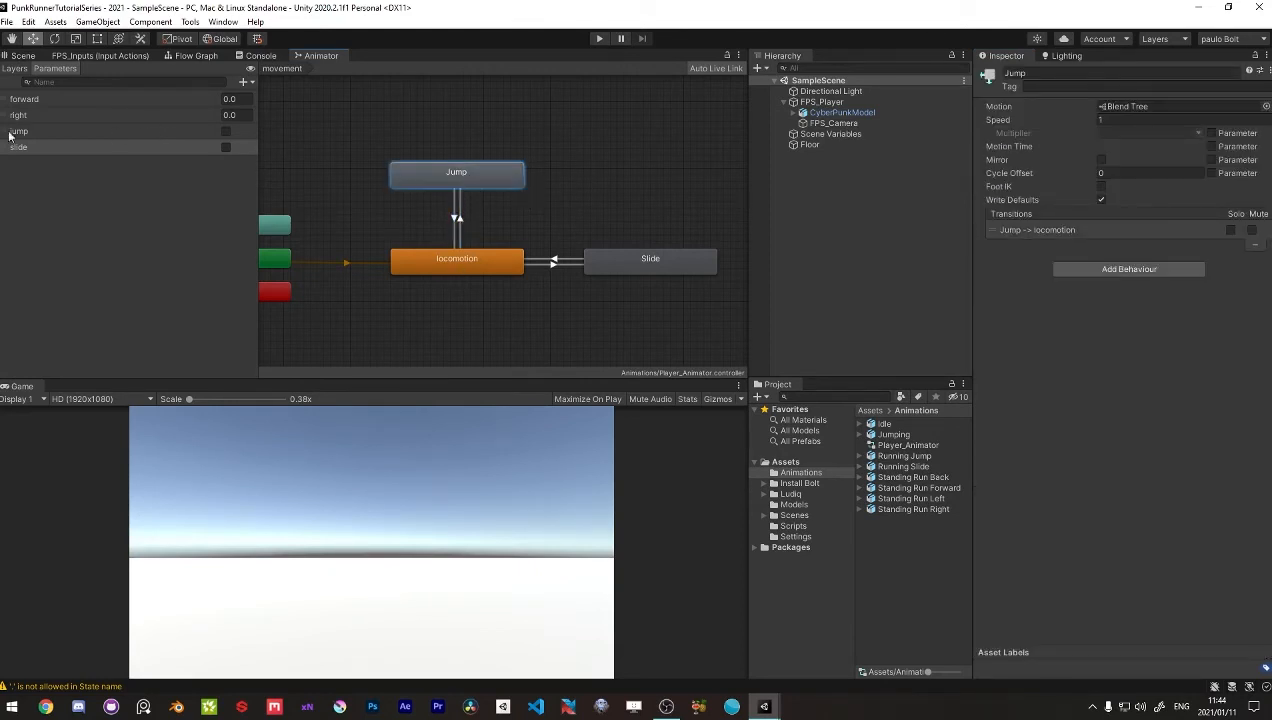
{"action": "right_click", "coordinate": [456, 177]}
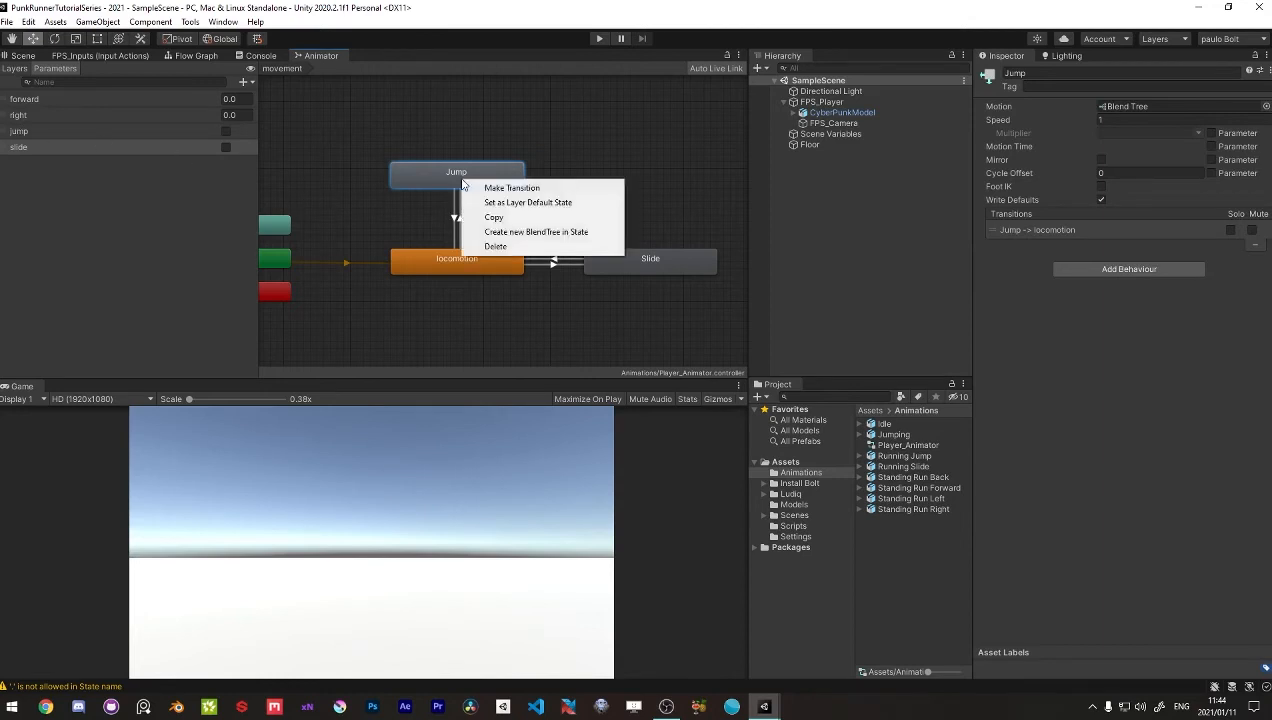
{"action": "double_click", "coordinate": [431, 173]}
{"action": "middle_click_drag", "start_coordinate": [557, 236], "coordinate": [530, 231]}
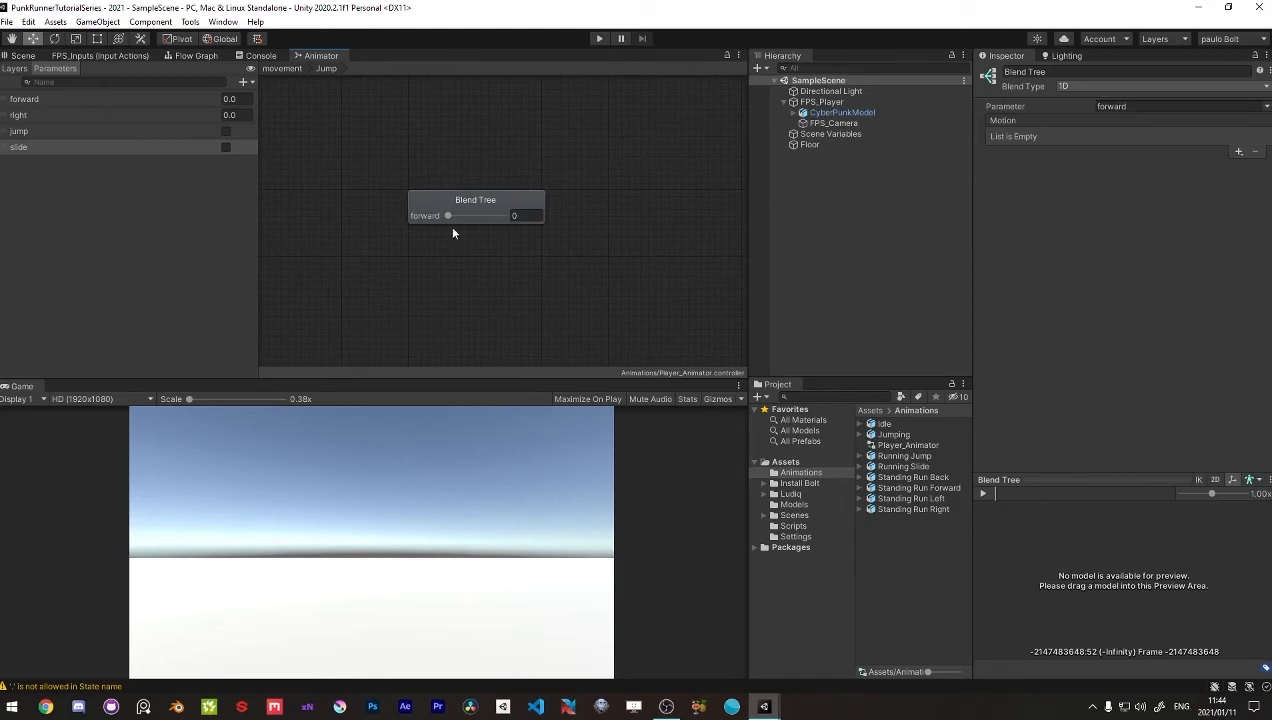
Step: Add two motion fields to the Jump blend tree and assign the Jump clip to the first one
{"action": "right_click", "coordinate": [510, 200]}
{"action": "left_click", "coordinate": [548, 207]}
{"action": "right_click", "coordinate": [509, 199]}
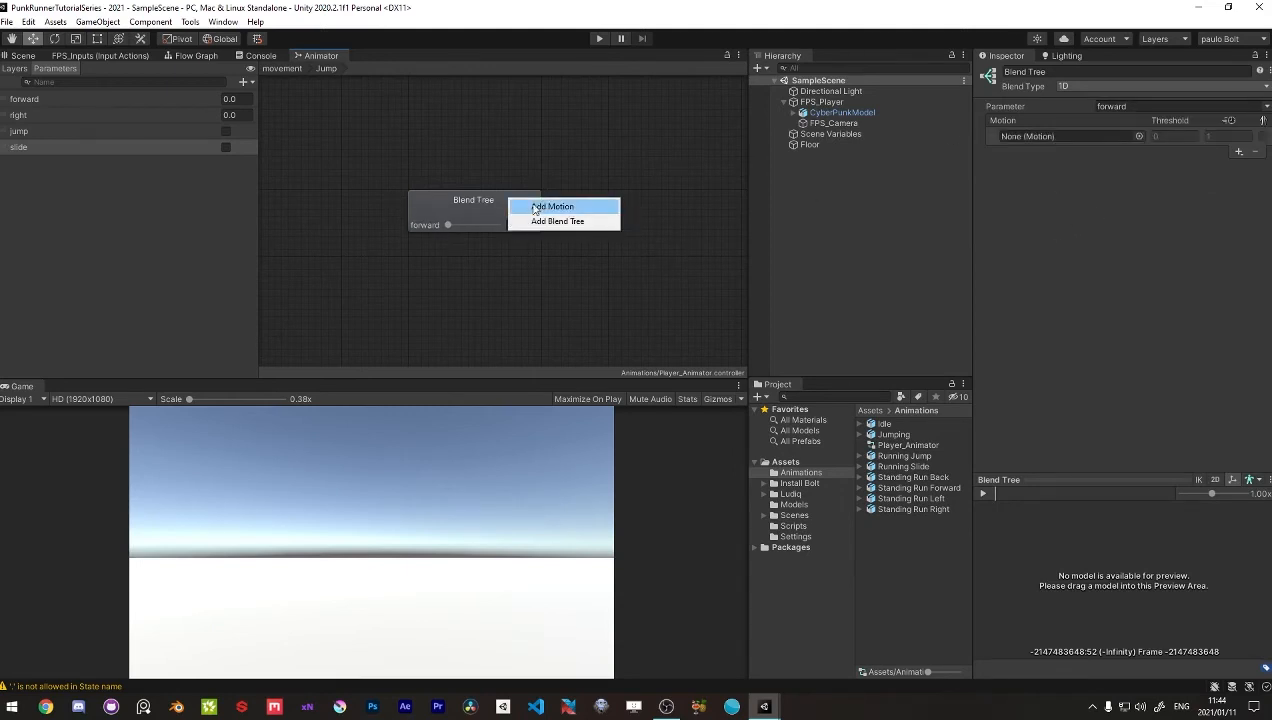
{"action": "left_click", "coordinate": [535, 208]}
{"action": "left_click", "coordinate": [1137, 181]}
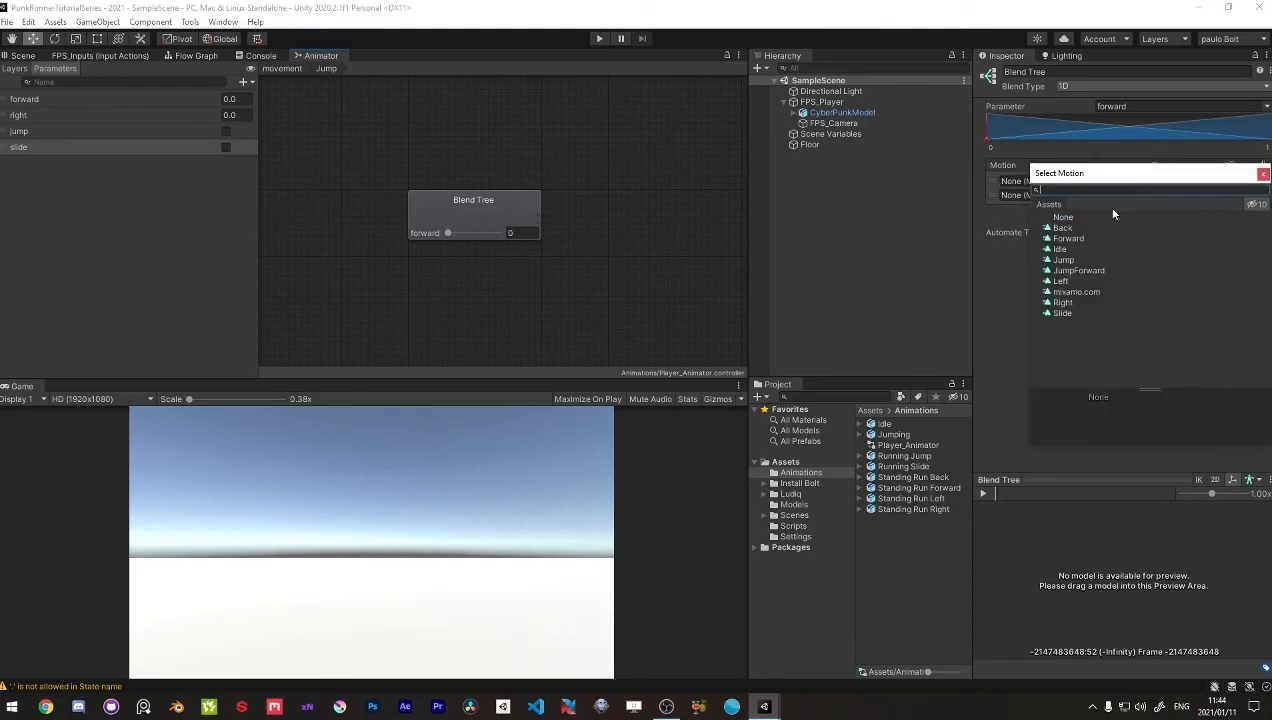
{"action": "double_click", "coordinate": [1065, 259]}
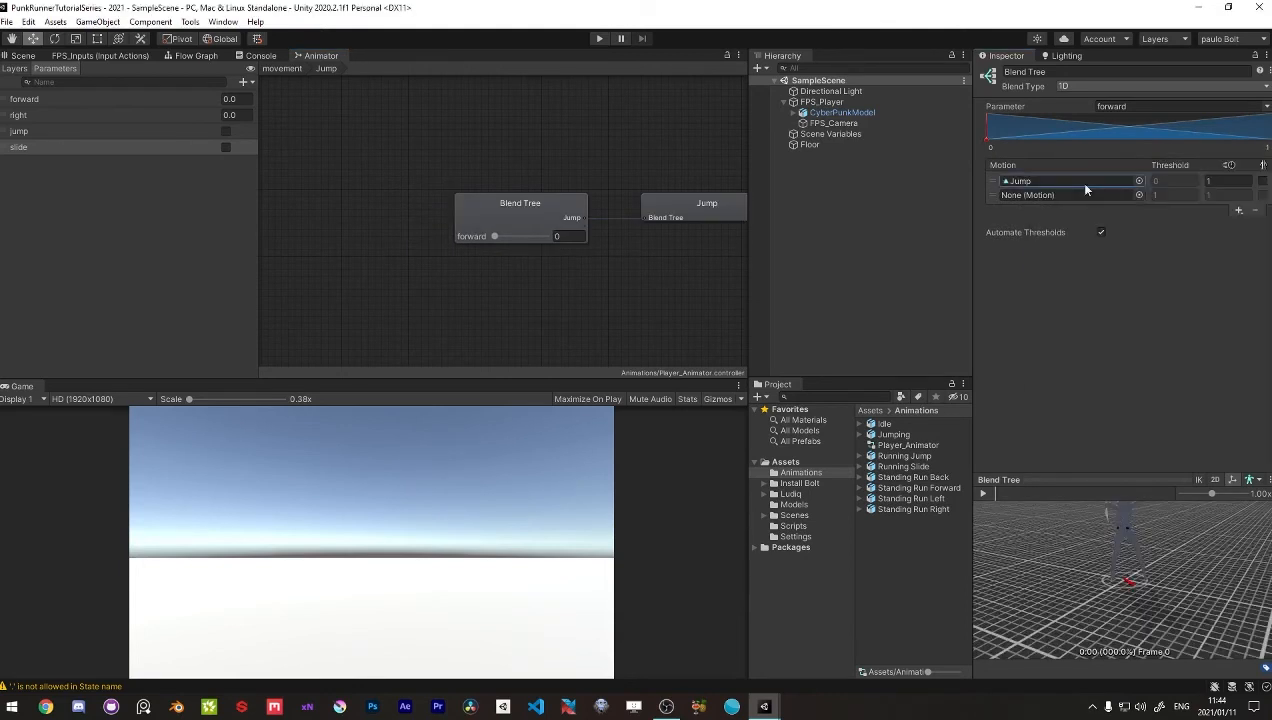
Step: Assign the Forward clip to the blend tree's second motion and preview the blend up to a forward value of 1
{"action": "left_click", "coordinate": [1138, 195]}
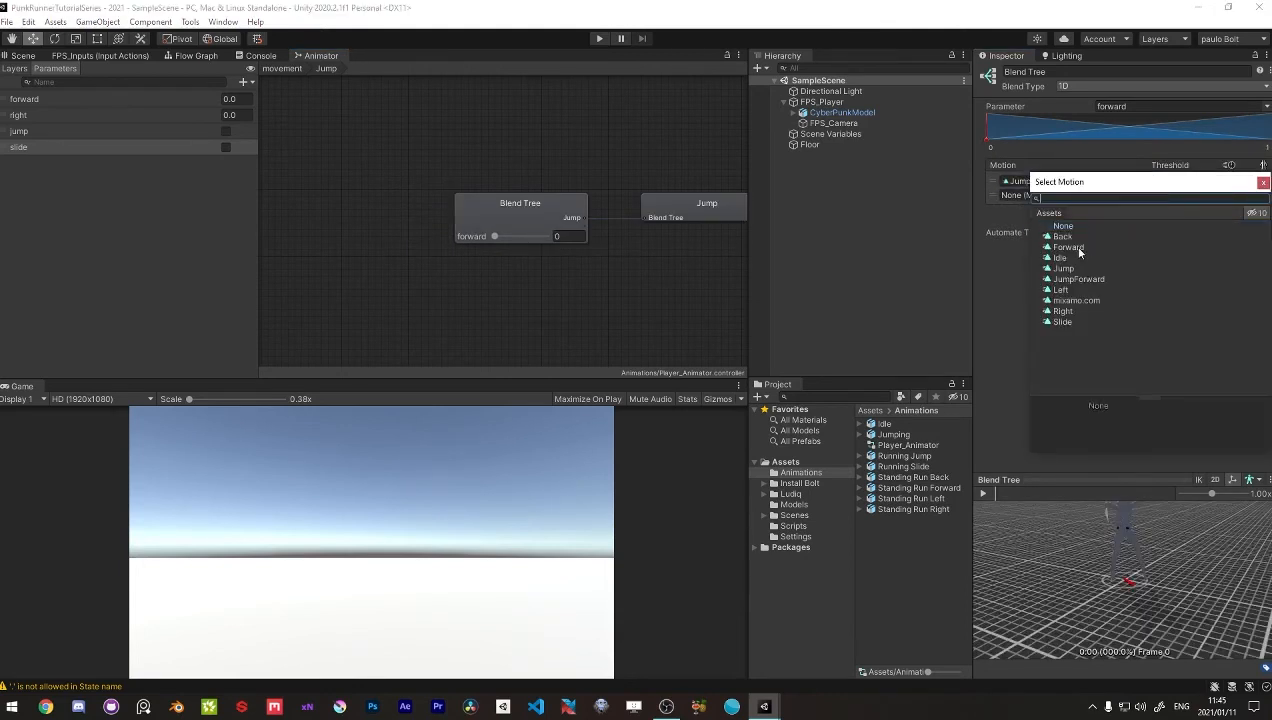
{"action": "left_click", "coordinate": [1068, 247]}
{"action": "left_click", "coordinate": [1262, 183]}
{"action": "middle_click_drag", "start_coordinate": [561, 219], "coordinate": [492, 214]}
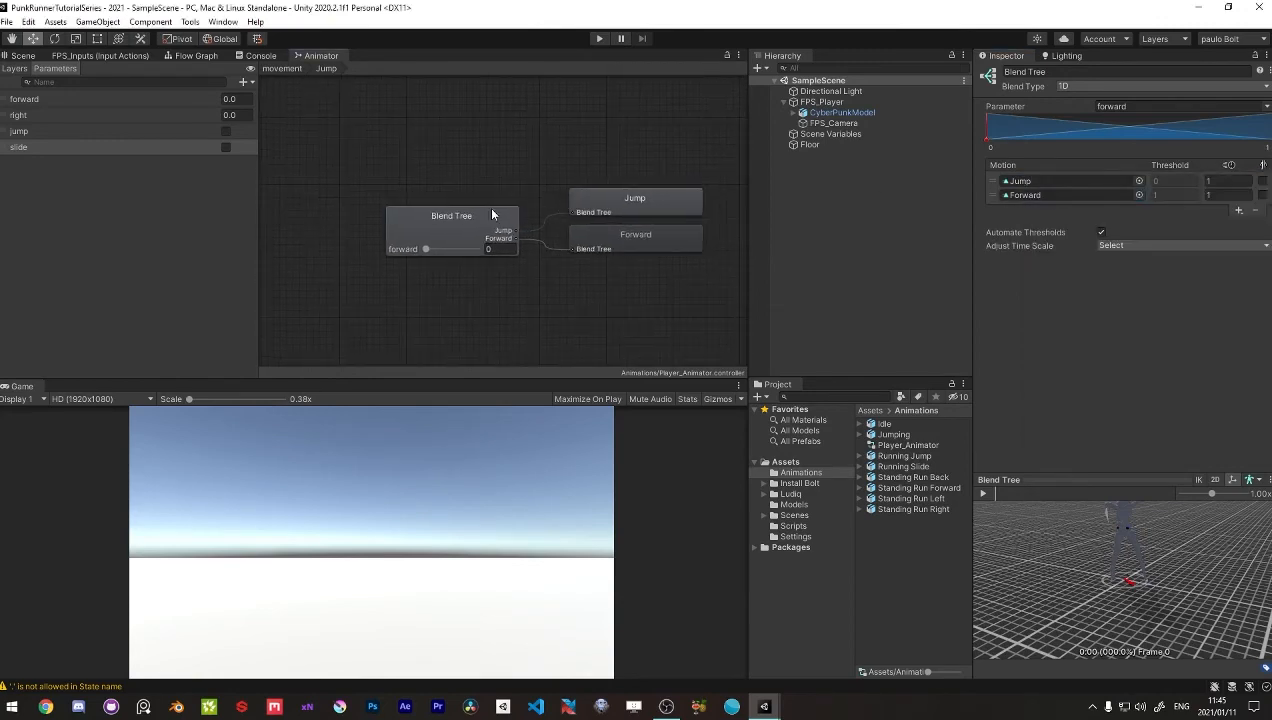
{"action": "left_click", "coordinate": [983, 493]}
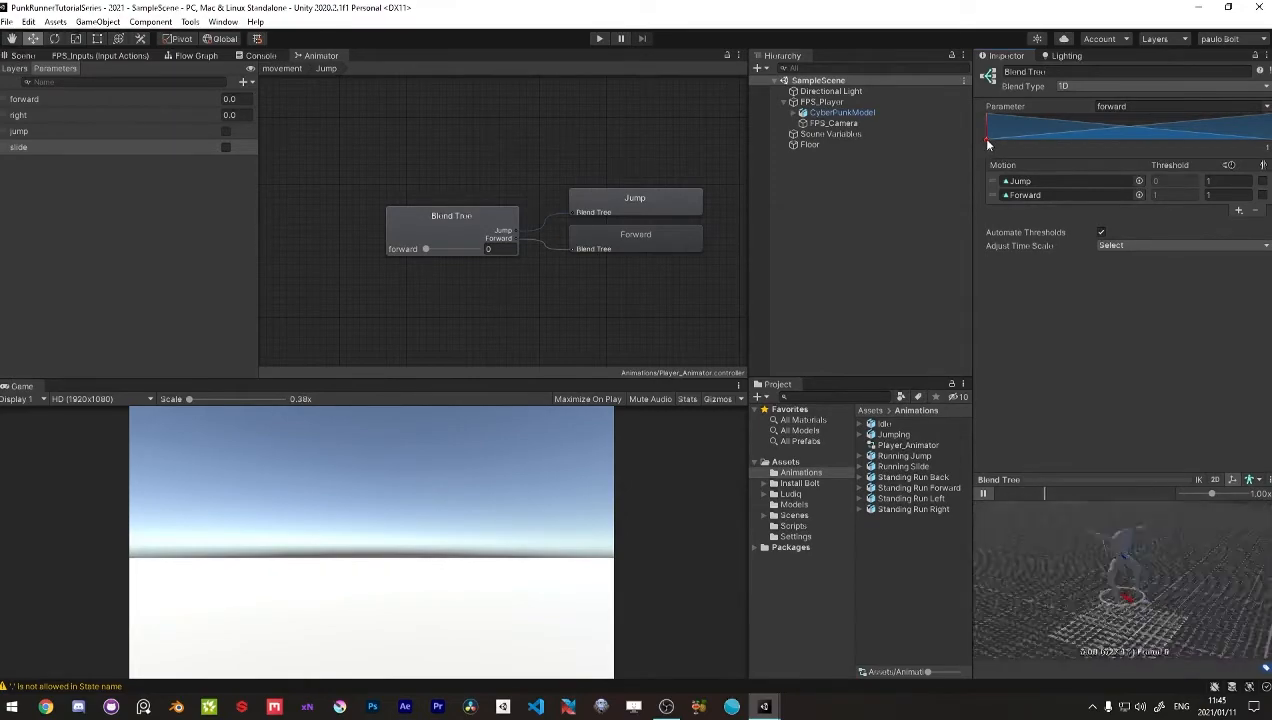
{"action": "left_click_drag", "start_coordinate": [988, 146], "coordinate": [1268, 146]}
Step: Set the blend tree's second motion to JumpForward and preview the blend back to a forward value of 0
{"action": "left_click", "coordinate": [1138, 195]}
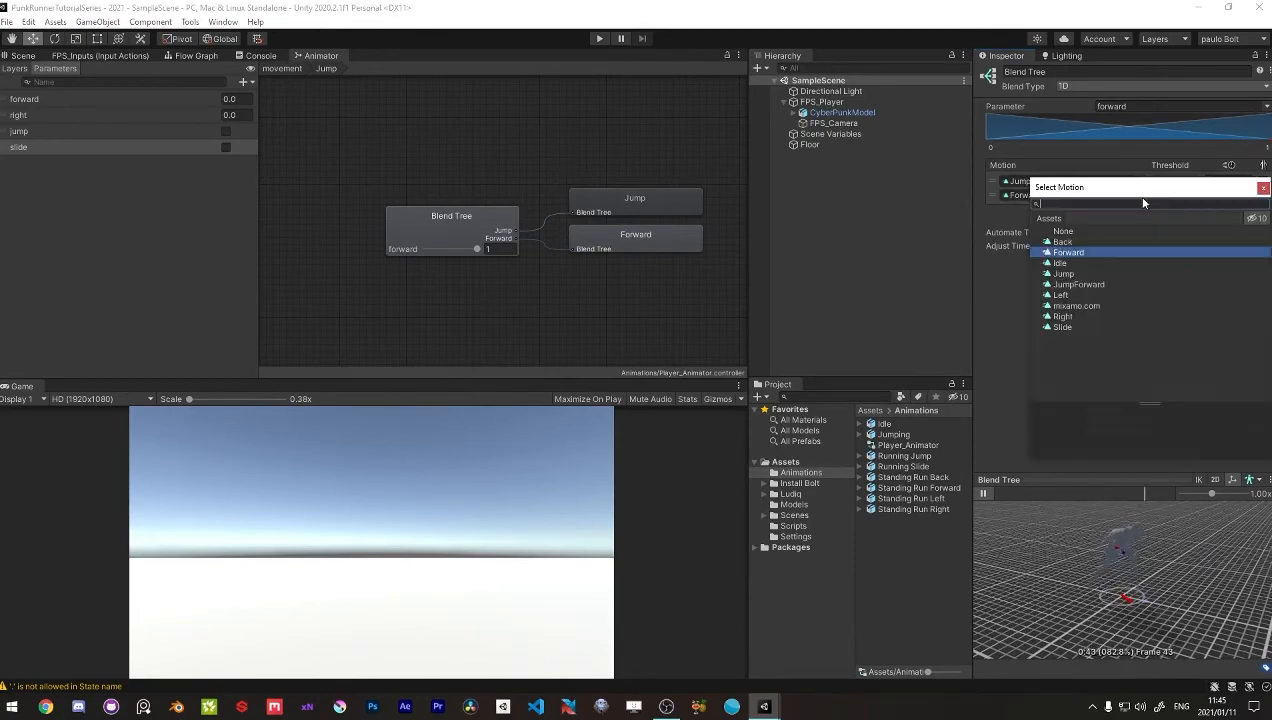
{"action": "left_click", "coordinate": [1069, 284]}
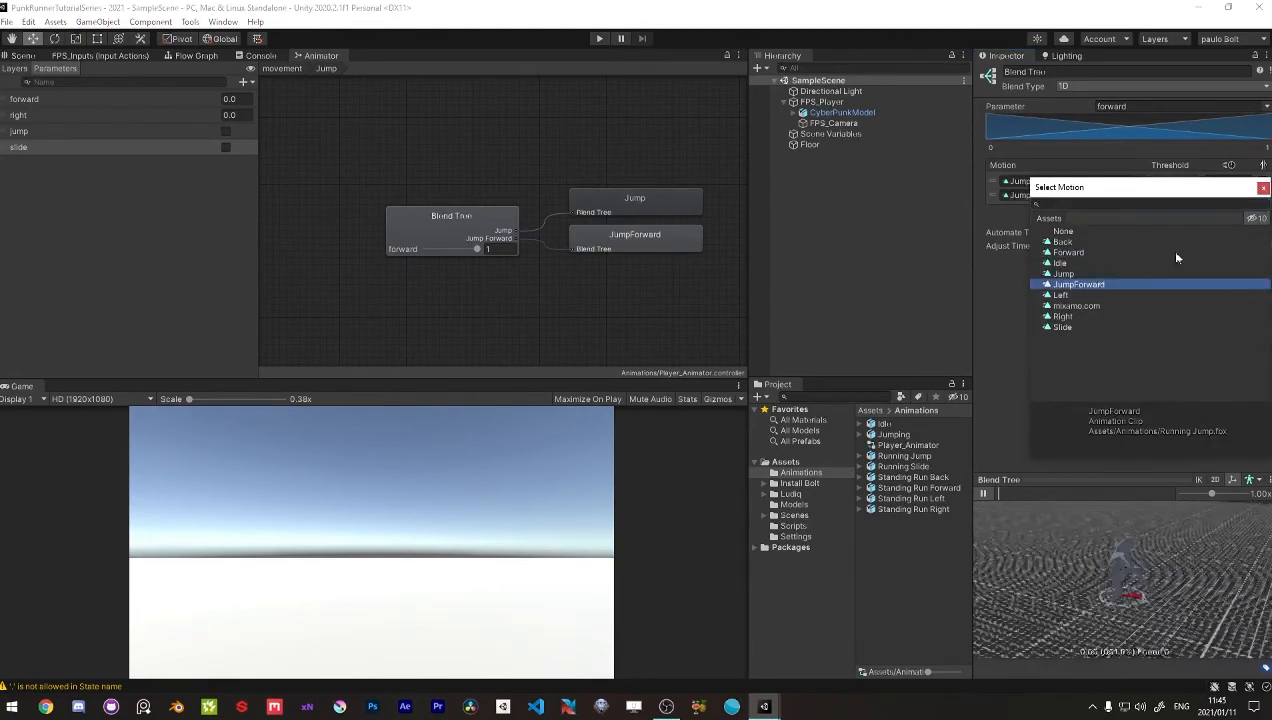
{"action": "left_click", "coordinate": [1262, 188]}
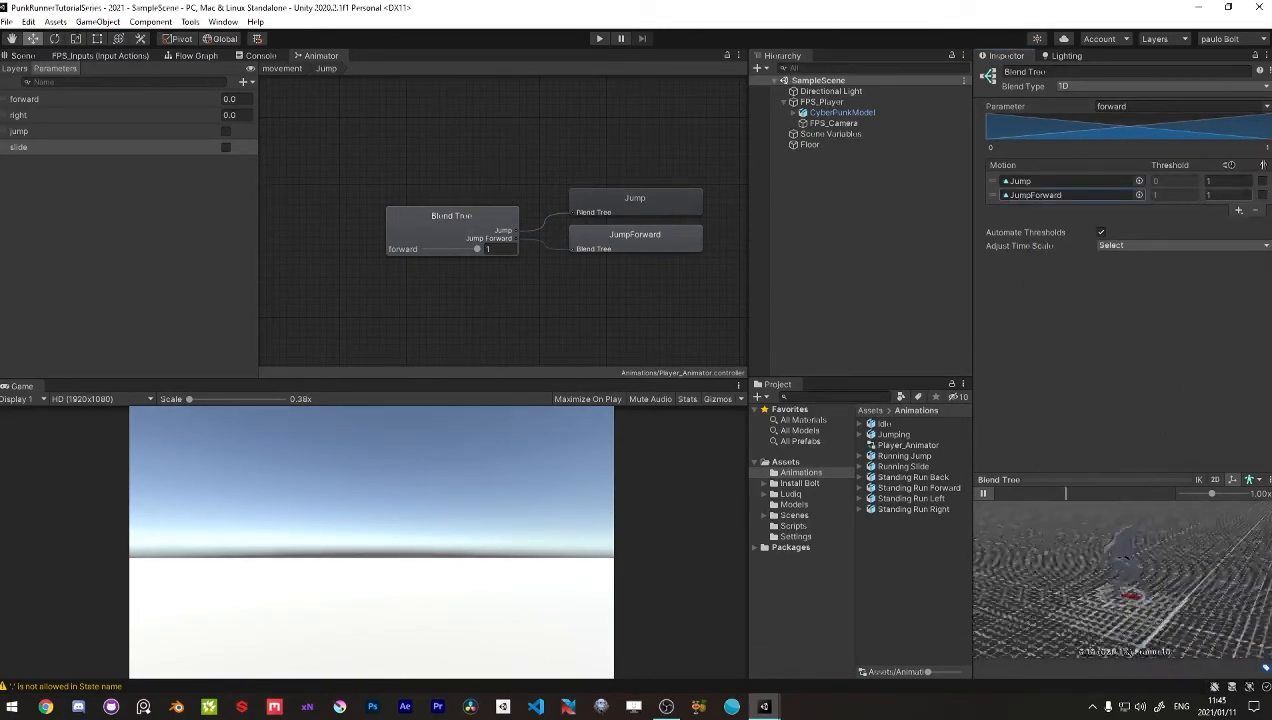
{"action": "left_click_drag", "start_coordinate": [1268, 146], "coordinate": [953, 133]}
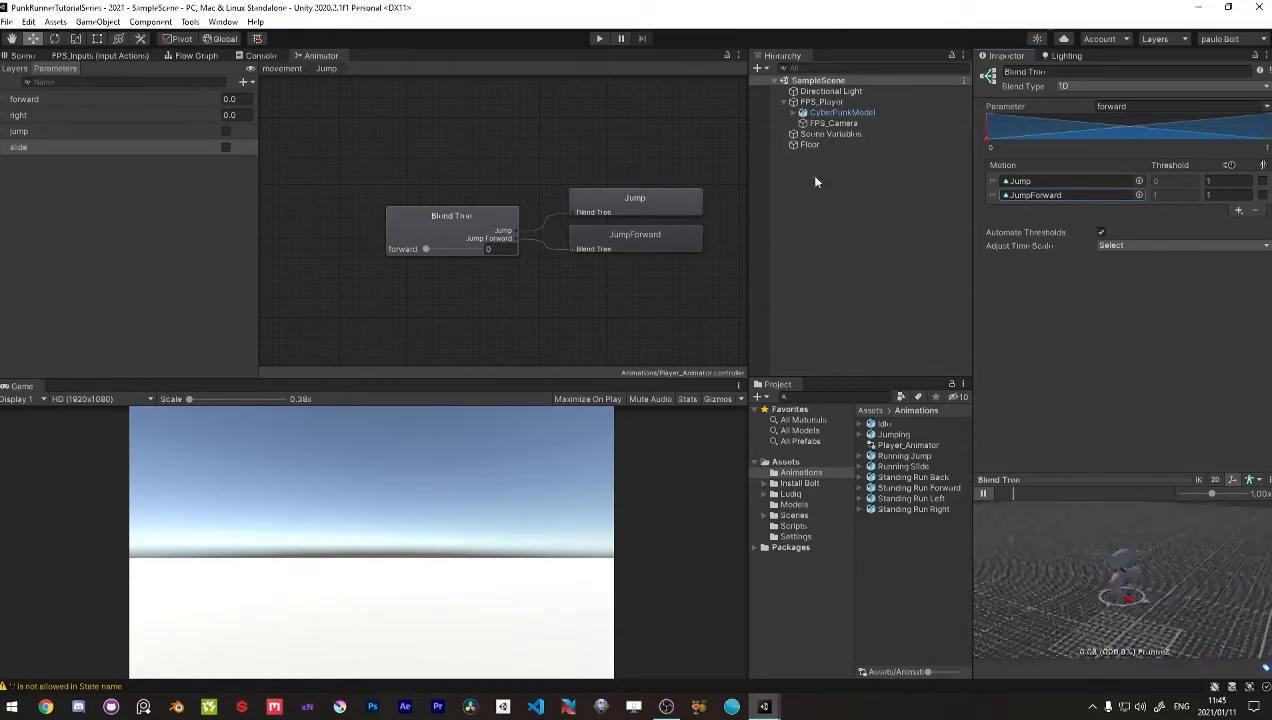
Step: Return to the movement layer and arrange the Jump and Slide states side by side above locomotion
{"action": "left_click", "coordinate": [283, 69]}
{"action": "left_click", "coordinate": [503, 187]}
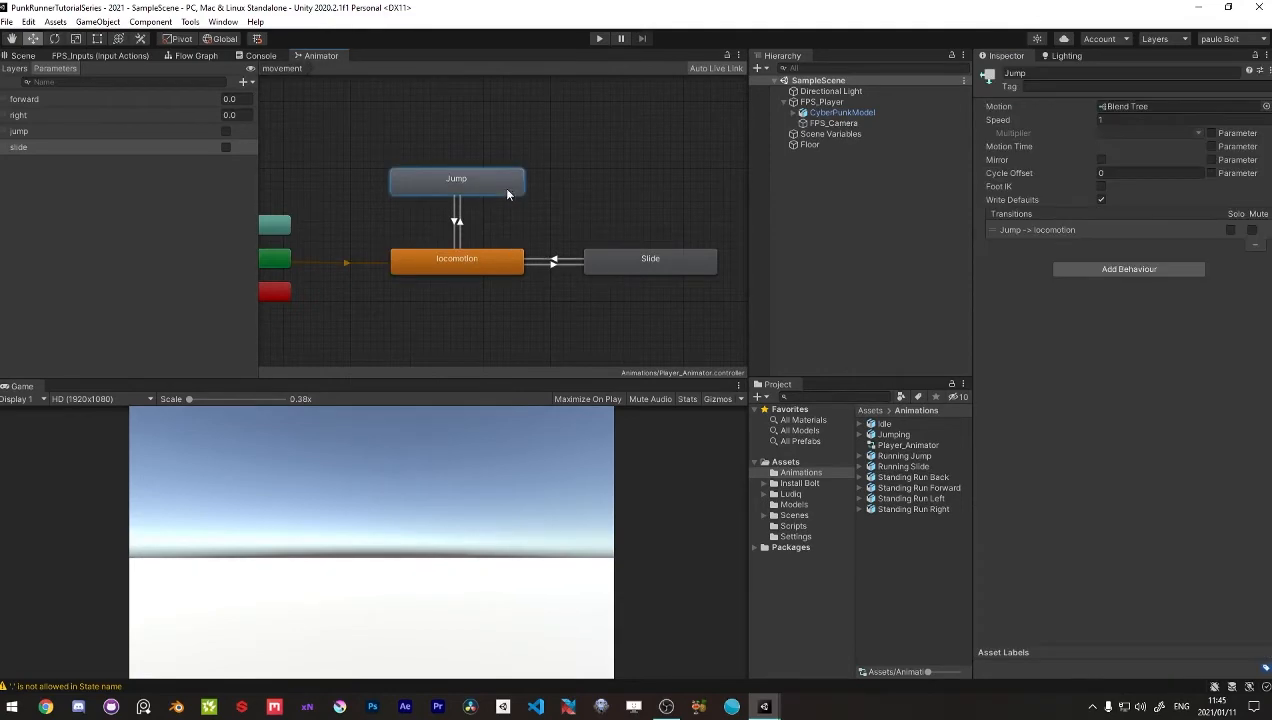
{"action": "left_click_drag", "start_coordinate": [602, 262], "coordinate": [425, 346]}
{"action": "middle_click_drag", "start_coordinate": [485, 306], "coordinate": [511, 238]}
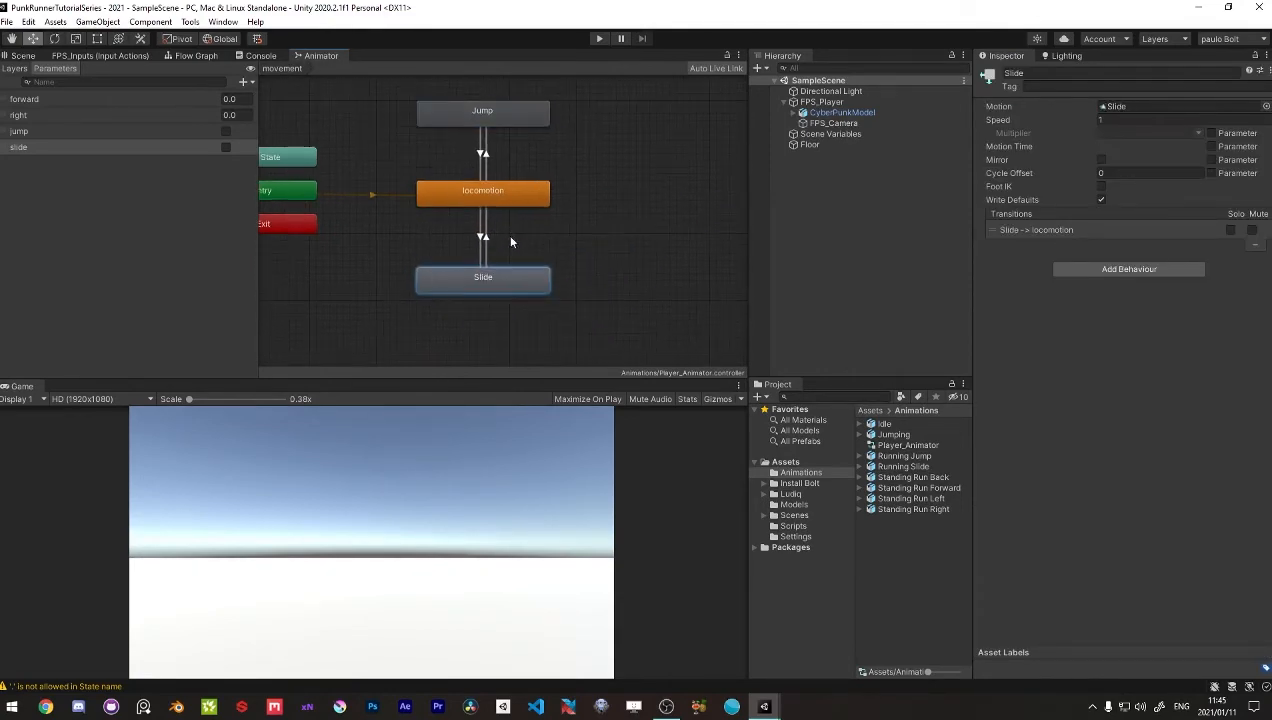
{"action": "left_click_drag", "start_coordinate": [470, 284], "coordinate": [664, 201]}
{"action": "left_click_drag", "start_coordinate": [492, 271], "coordinate": [553, 271]}
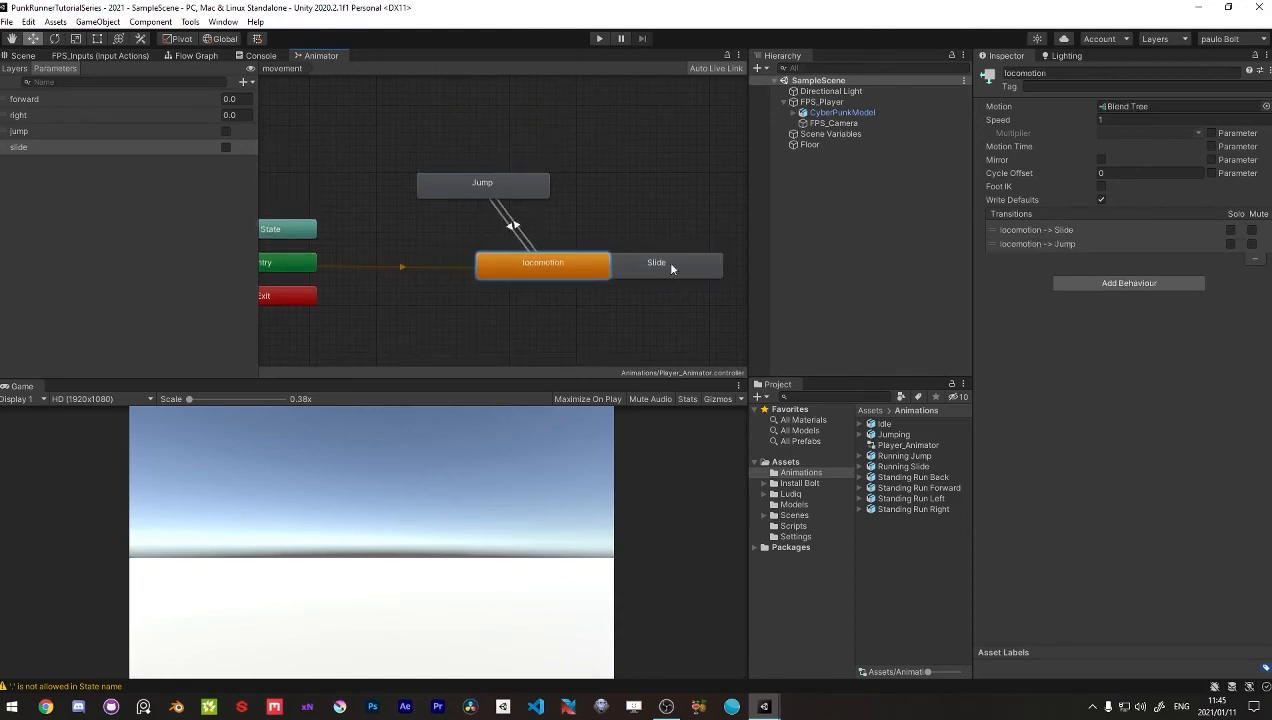
{"action": "left_click_drag", "start_coordinate": [671, 268], "coordinate": [631, 199]}
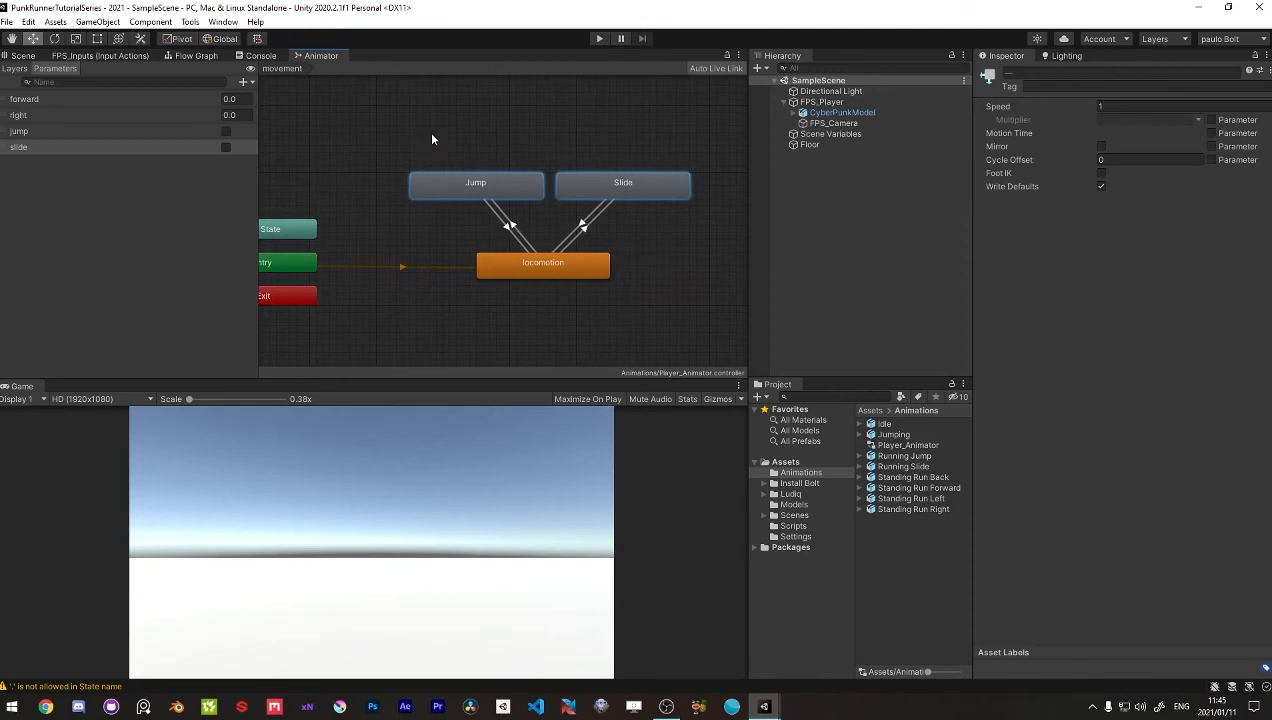
{"action": "left_click_drag", "start_coordinate": [477, 128], "coordinate": [636, 280]}
{"action": "middle_click_drag", "start_coordinate": [636, 280], "coordinate": [694, 278]}
{"action": "left_click_drag", "start_coordinate": [611, 269], "coordinate": [567, 269]}
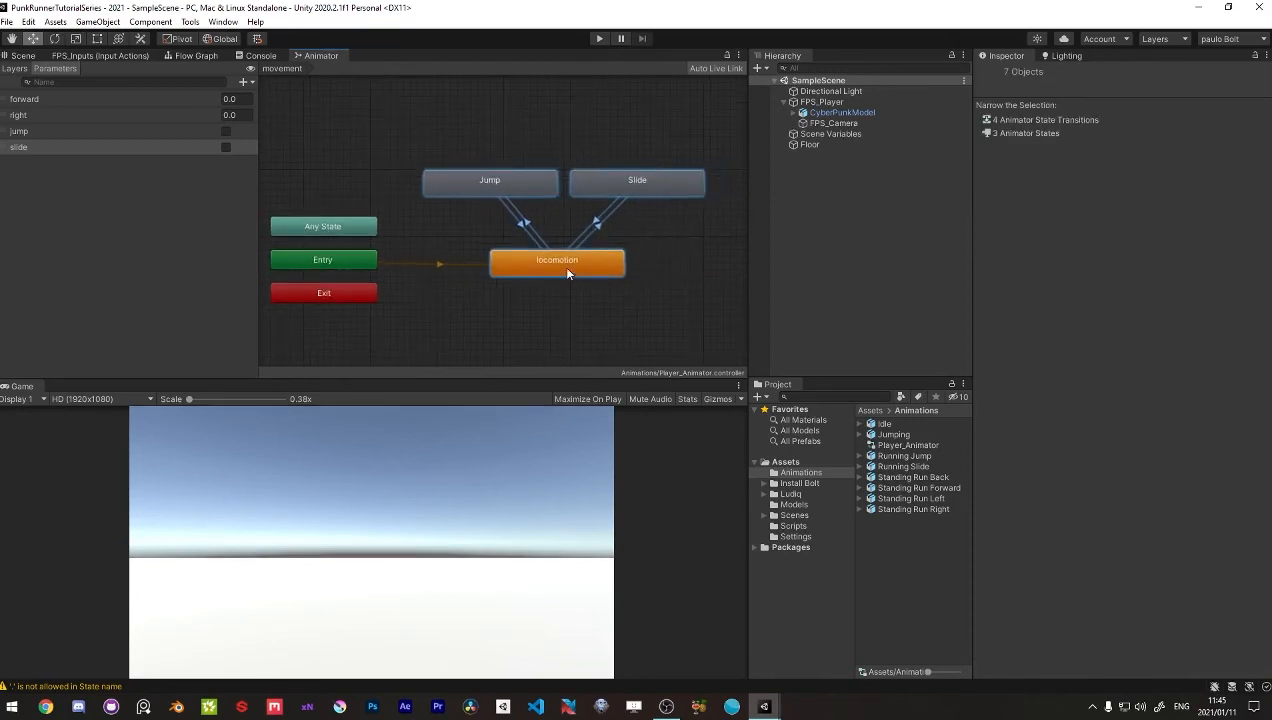
{"action": "left_click", "coordinate": [569, 294]}
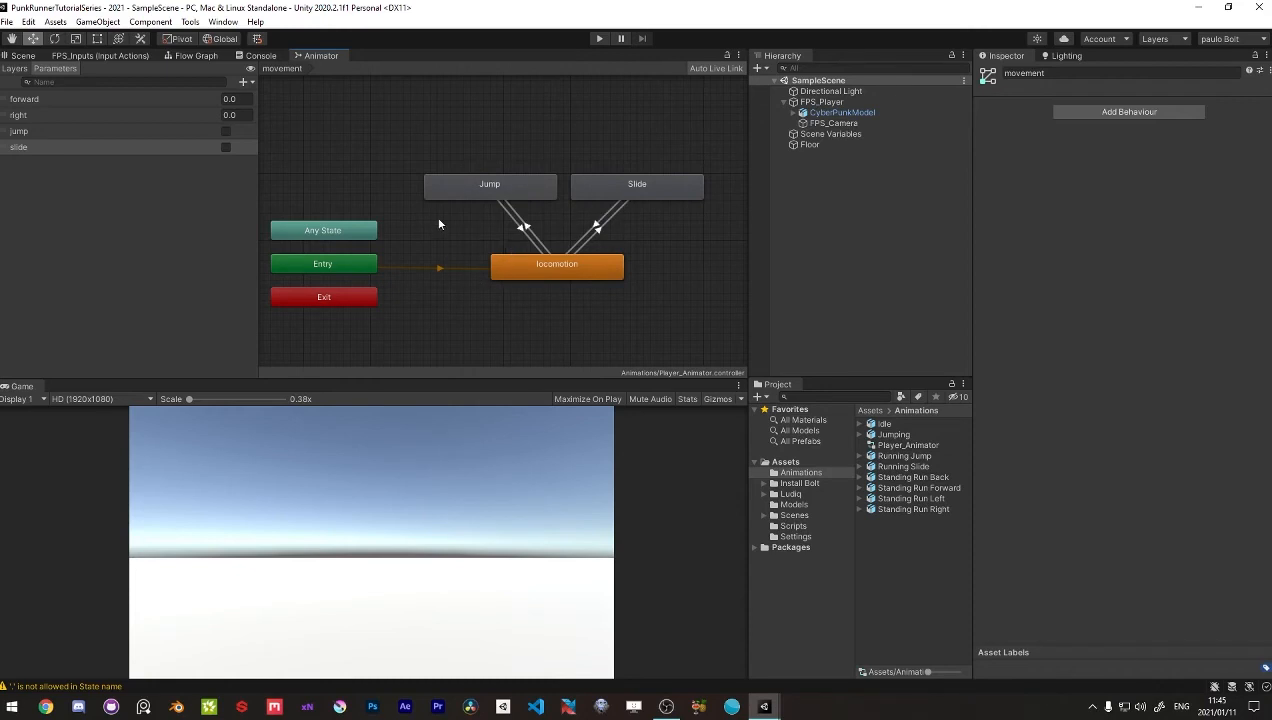
{"action": "middle_click_drag", "start_coordinate": [449, 222], "coordinate": [469, 214]}
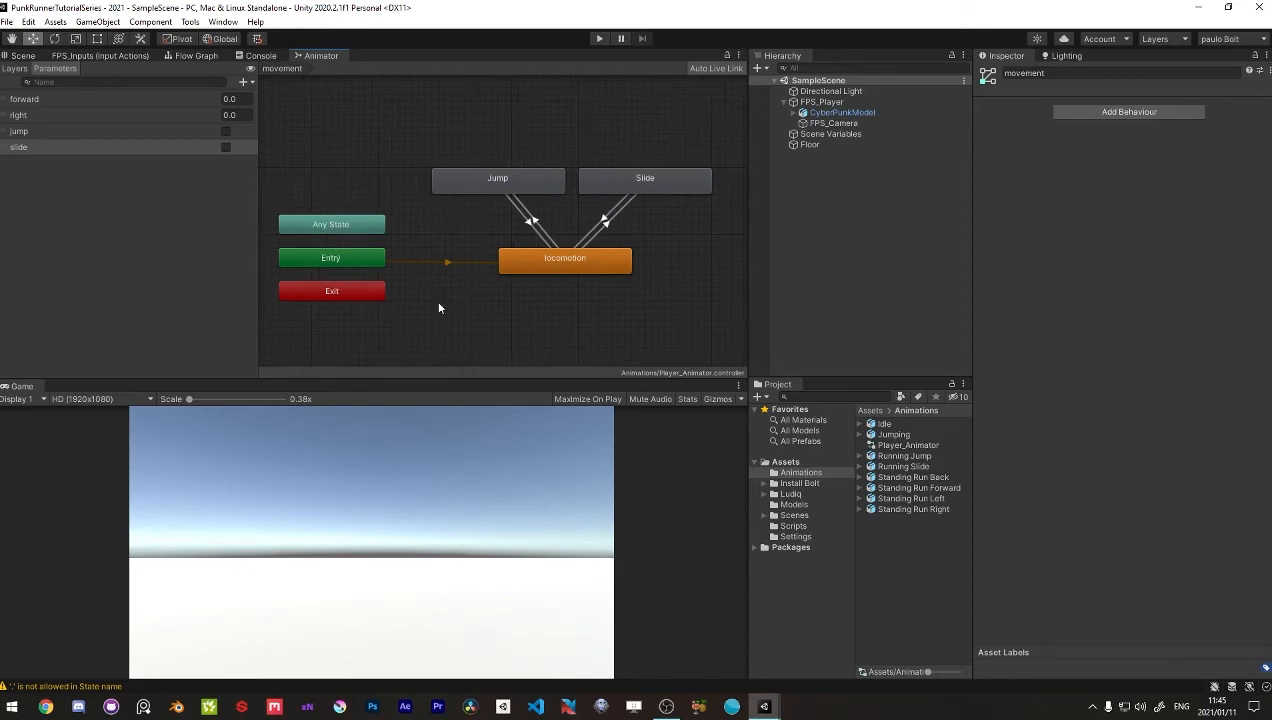
{"action": "scroll", "coordinate": [391, 275], "scroll_direction": "up", "scroll_amount": 1}
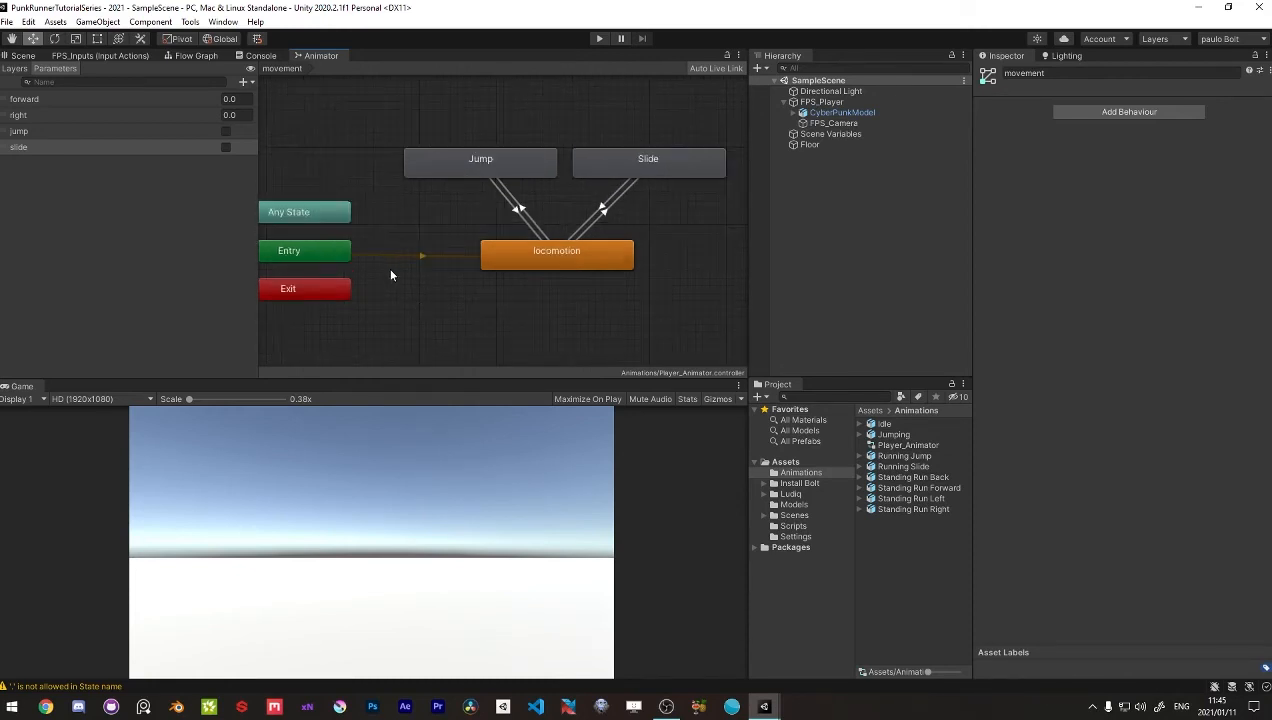
Step: Delete the Install Bolt folder from the project's Assets
{"action": "left_click", "coordinate": [900, 576]}
{"action": "left_click", "coordinate": [888, 627]}
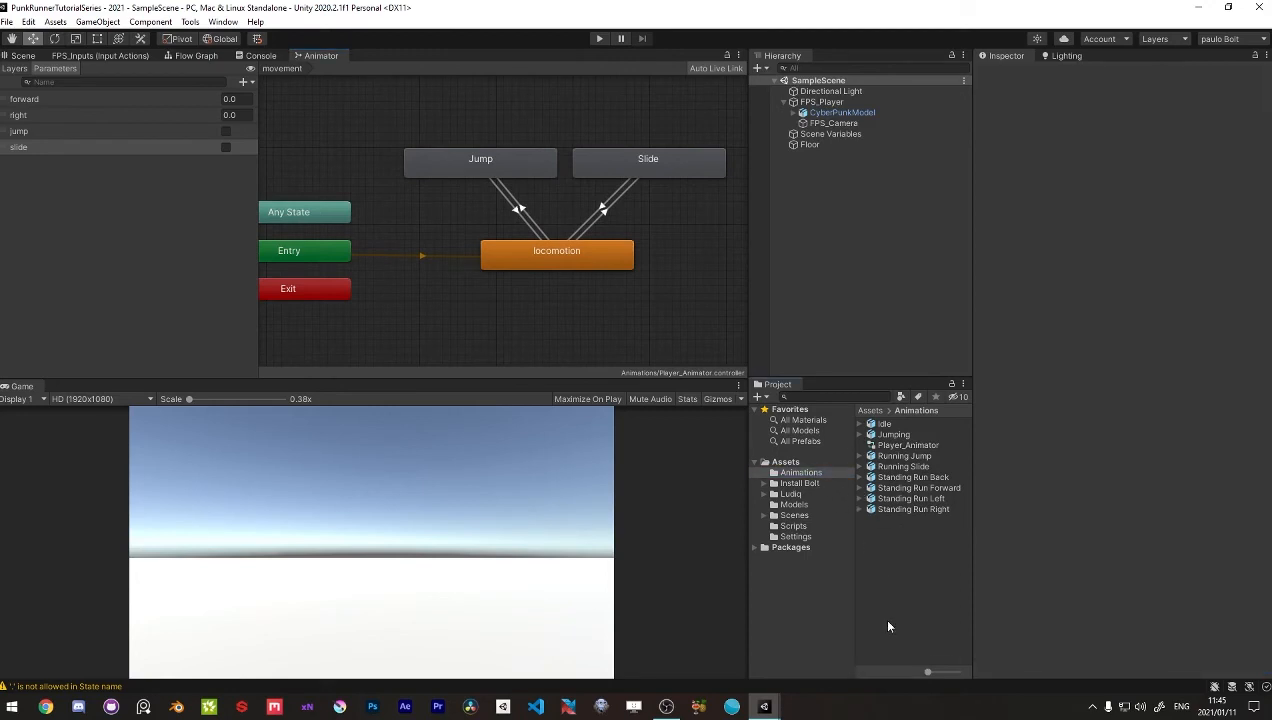
{"action": "left_click", "coordinate": [804, 484]}
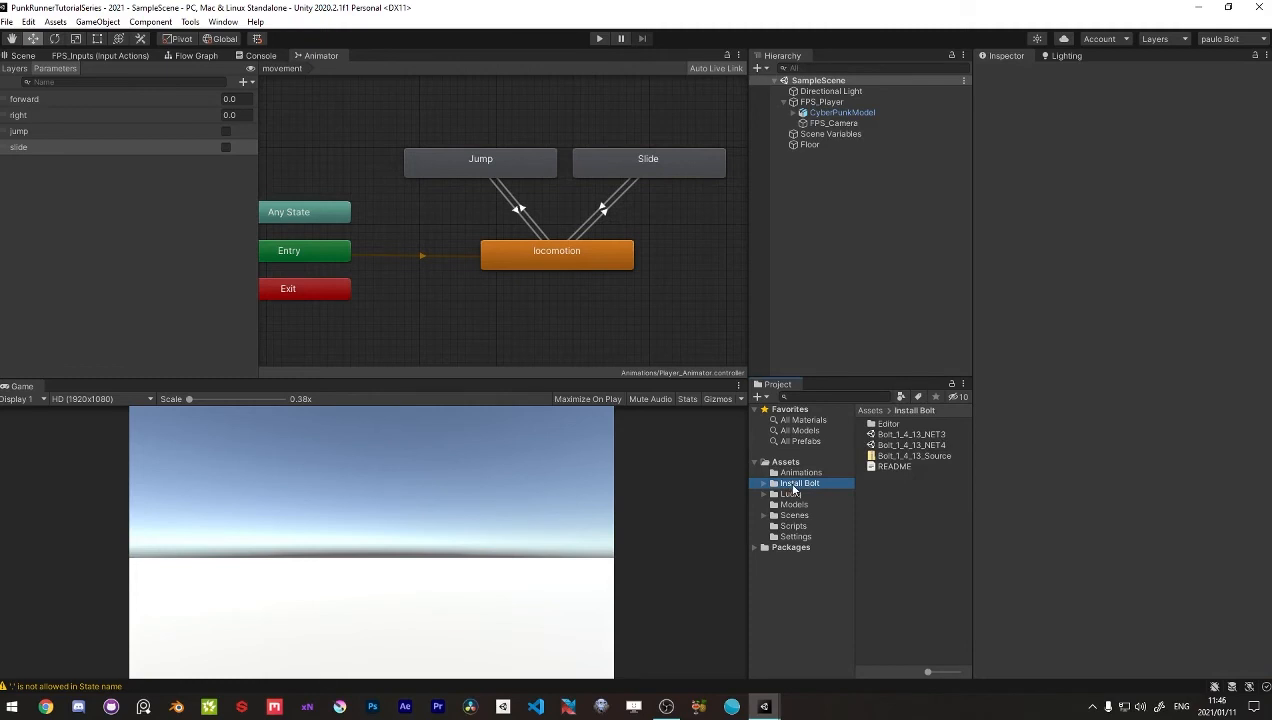
{"action": "key", "text": "Delete"}
{"action": "left_click", "coordinate": [673, 377]}
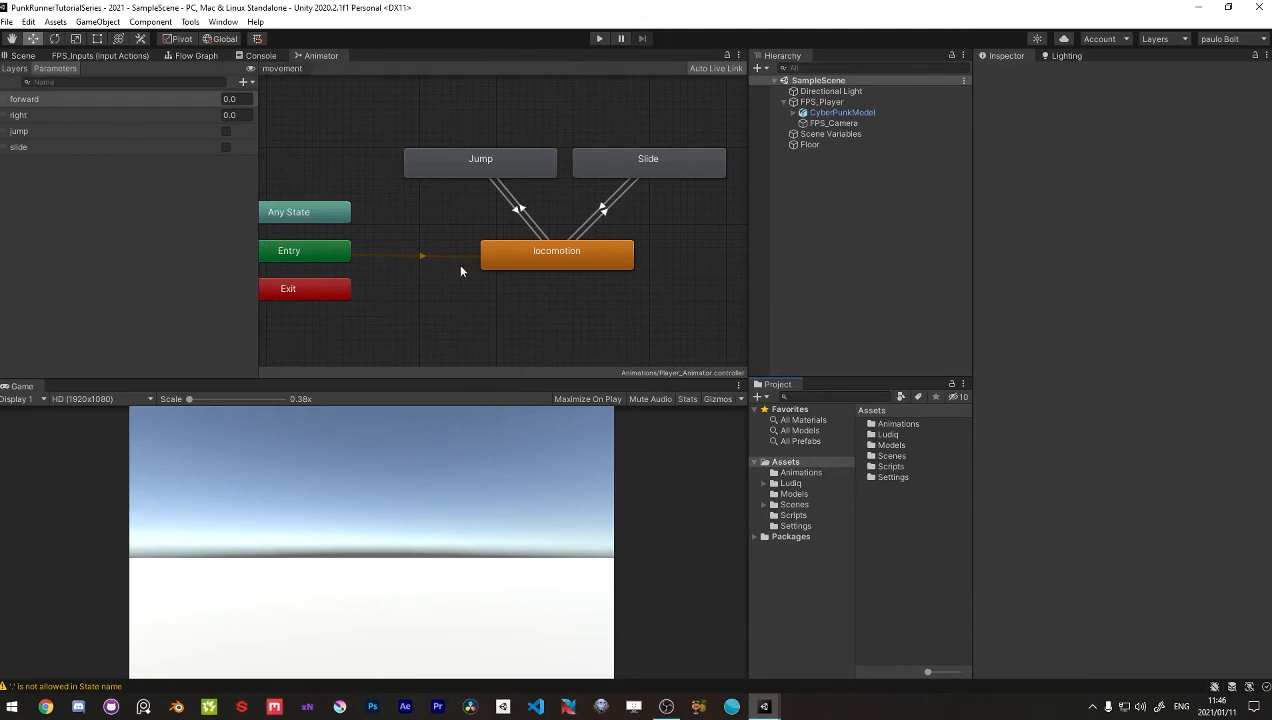
{"action": "left_click", "coordinate": [335, 153]}
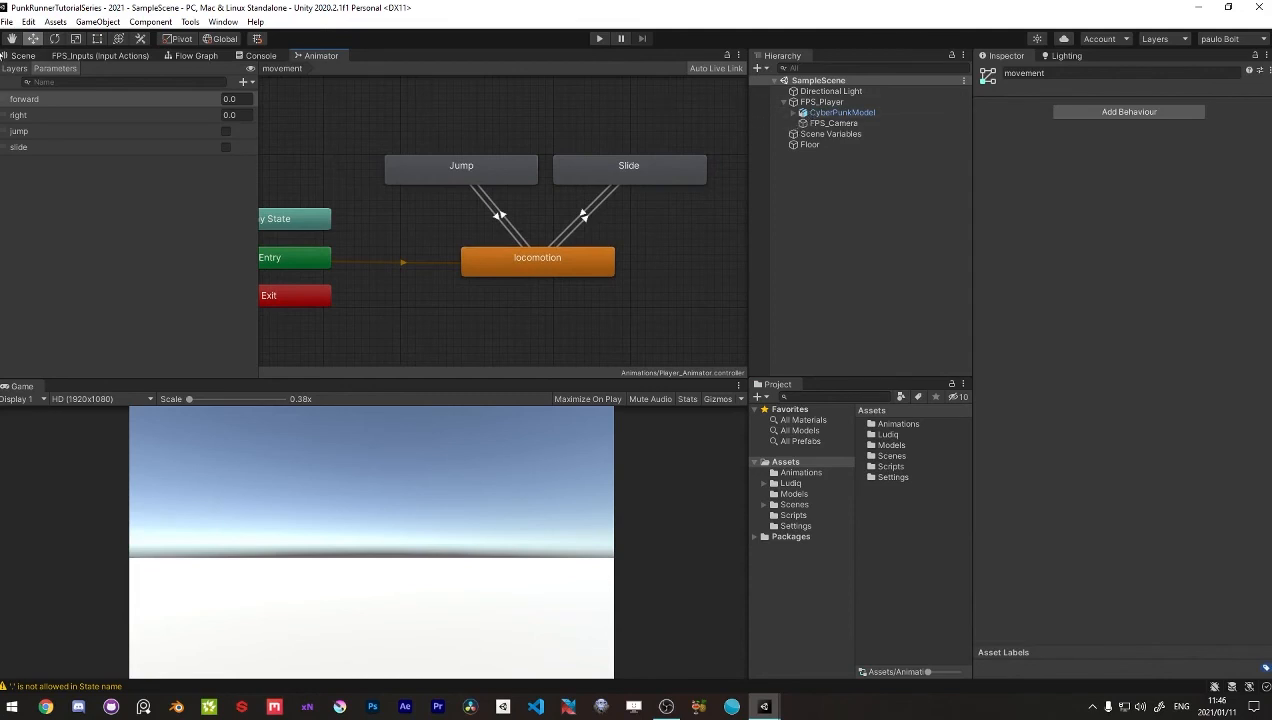
Step: Examine FPS_Player and its CyberPunkModel and FPS_Camera children in the Scene view, looking at the character from several angles
{"action": "left_click", "coordinate": [23, 56]}
{"action": "left_click", "coordinate": [822, 102]}
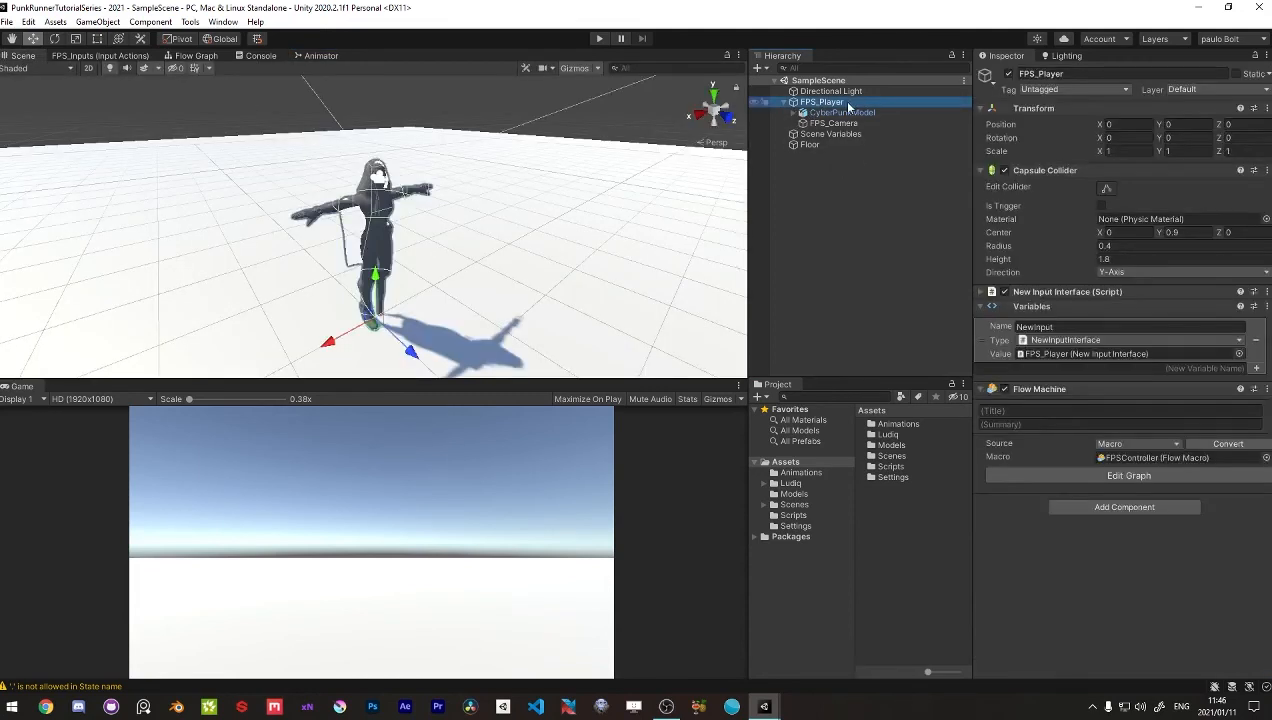
{"action": "left_click_drag", "start_coordinate": [432, 200], "coordinate": [436, 172], "text": "alt"}
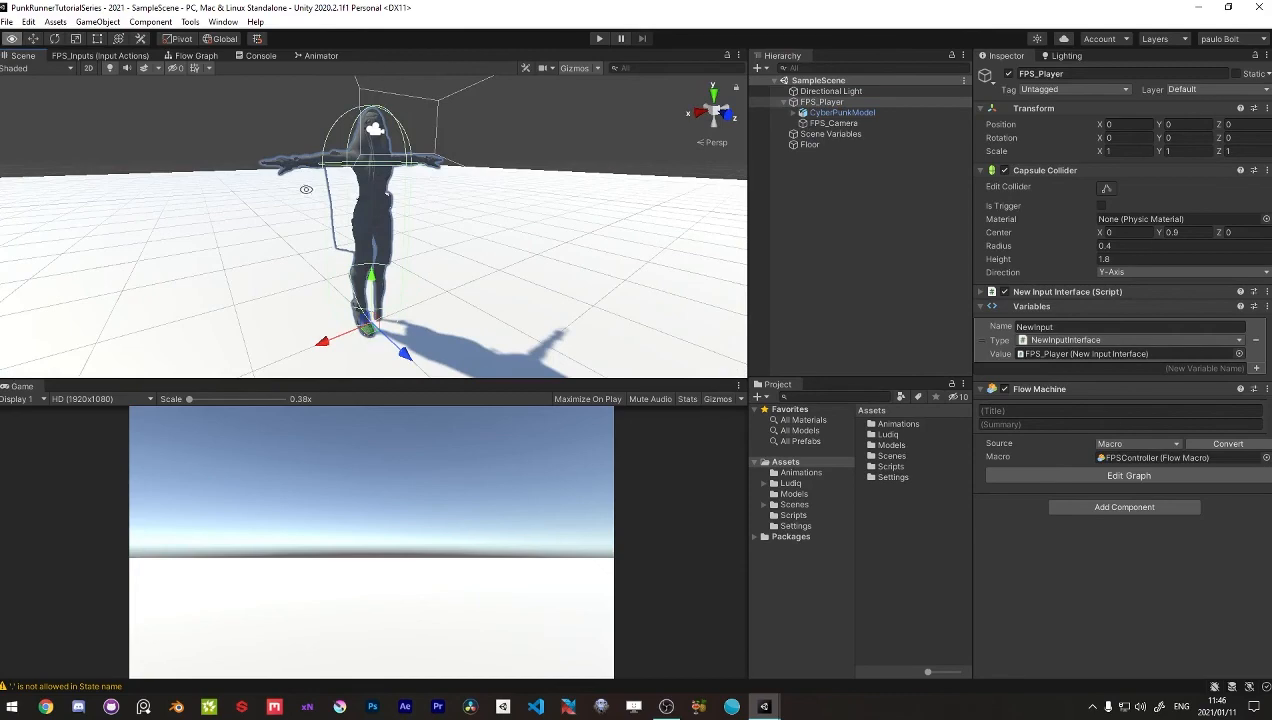
{"action": "left_click_drag", "start_coordinate": [306, 190], "coordinate": [343, 190], "text": "alt"}
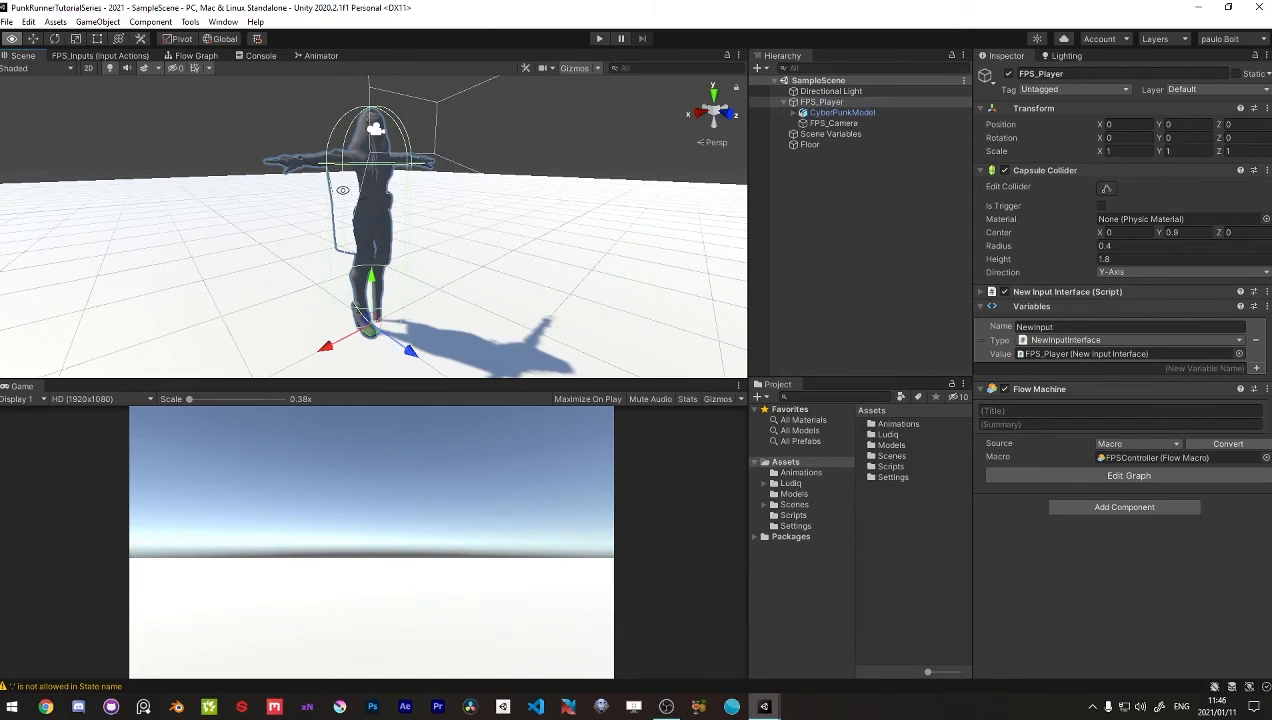
{"action": "left_click_drag", "start_coordinate": [342, 190], "coordinate": [324, 195], "text": "alt"}
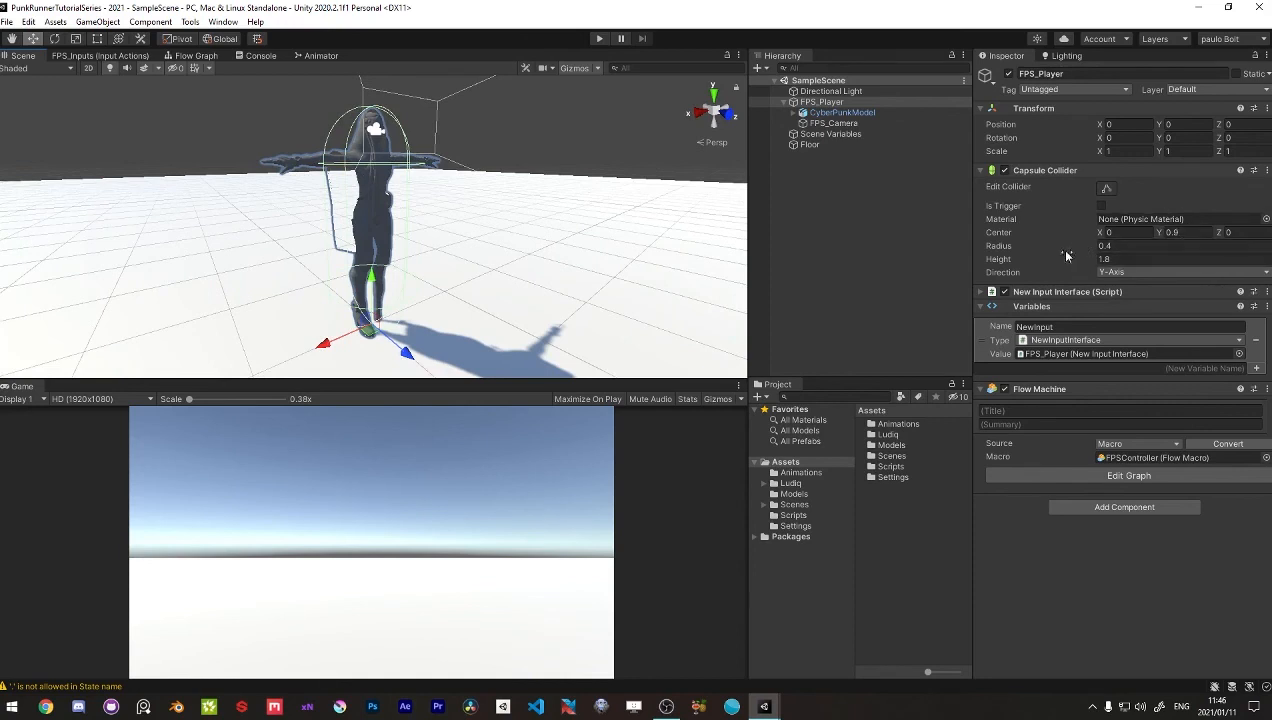
{"action": "left_click", "coordinate": [832, 113]}
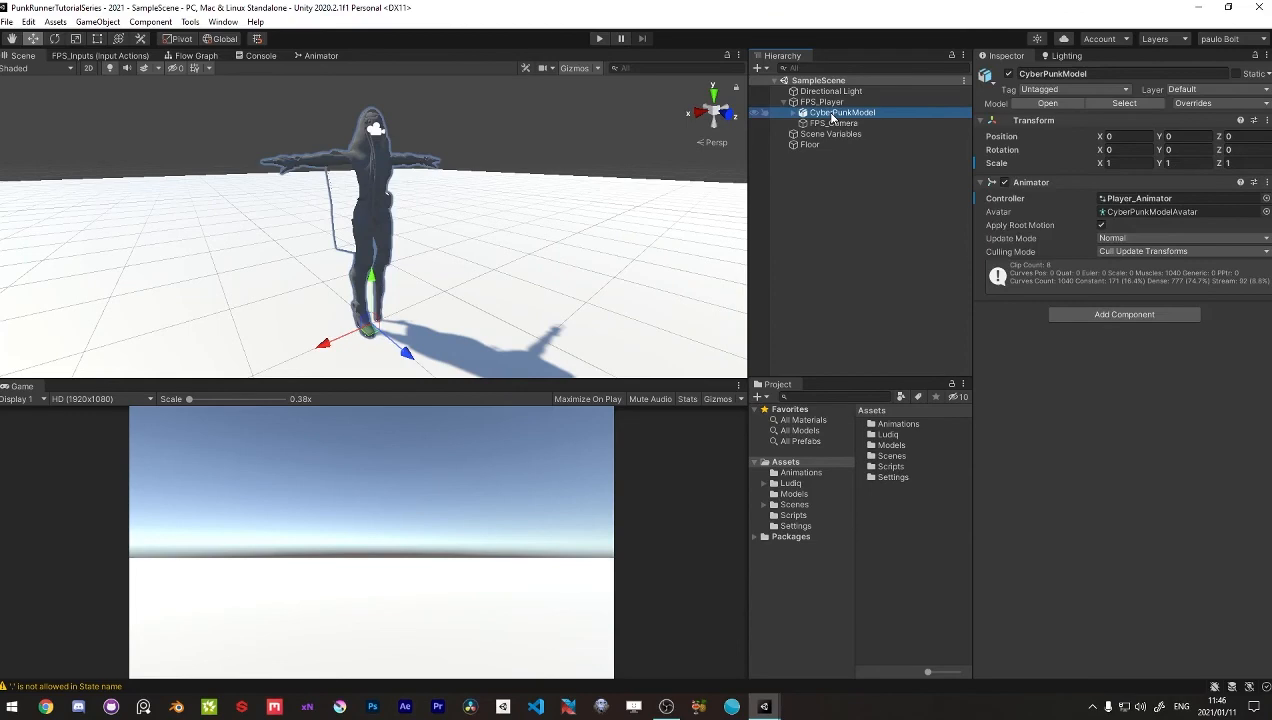
{"action": "left_click", "coordinate": [833, 123]}
{"action": "left_click", "coordinate": [882, 216]}
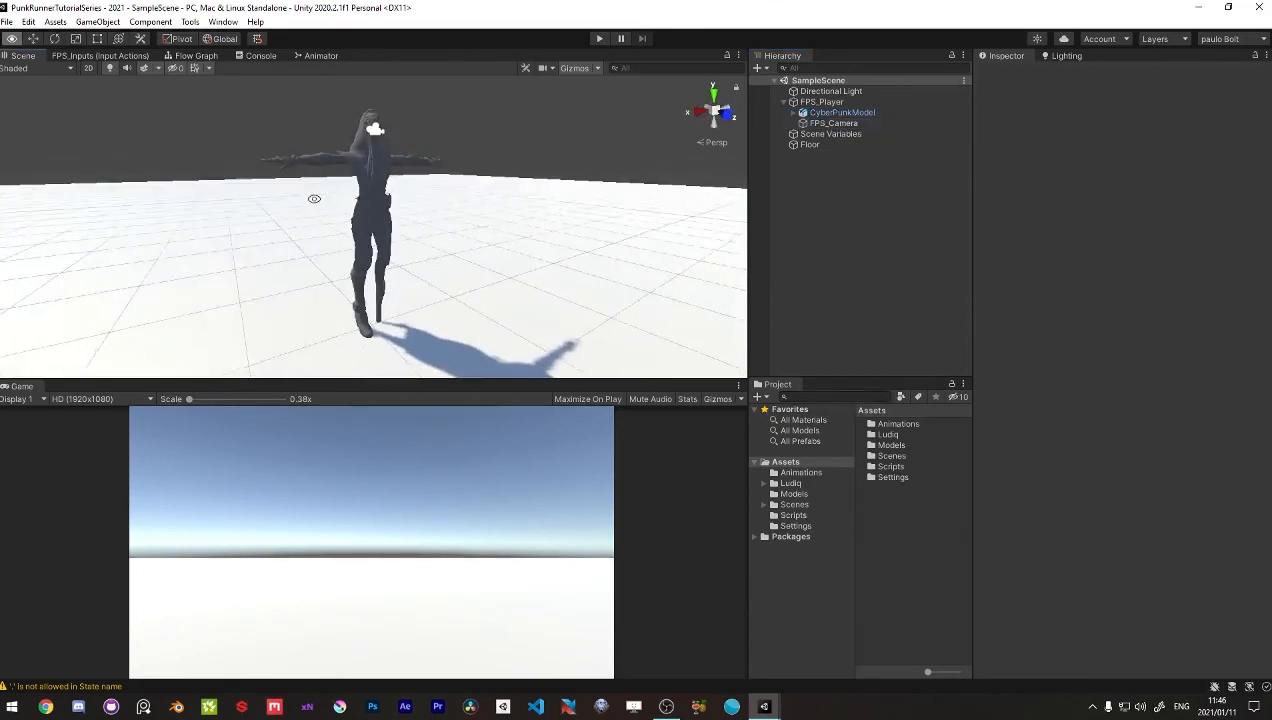
{"action": "left_click_drag", "start_coordinate": [314, 199], "coordinate": [466, 230], "text": "alt"}
{"action": "left_click_drag", "start_coordinate": [313, 188], "coordinate": [687, 197], "text": "alt"}
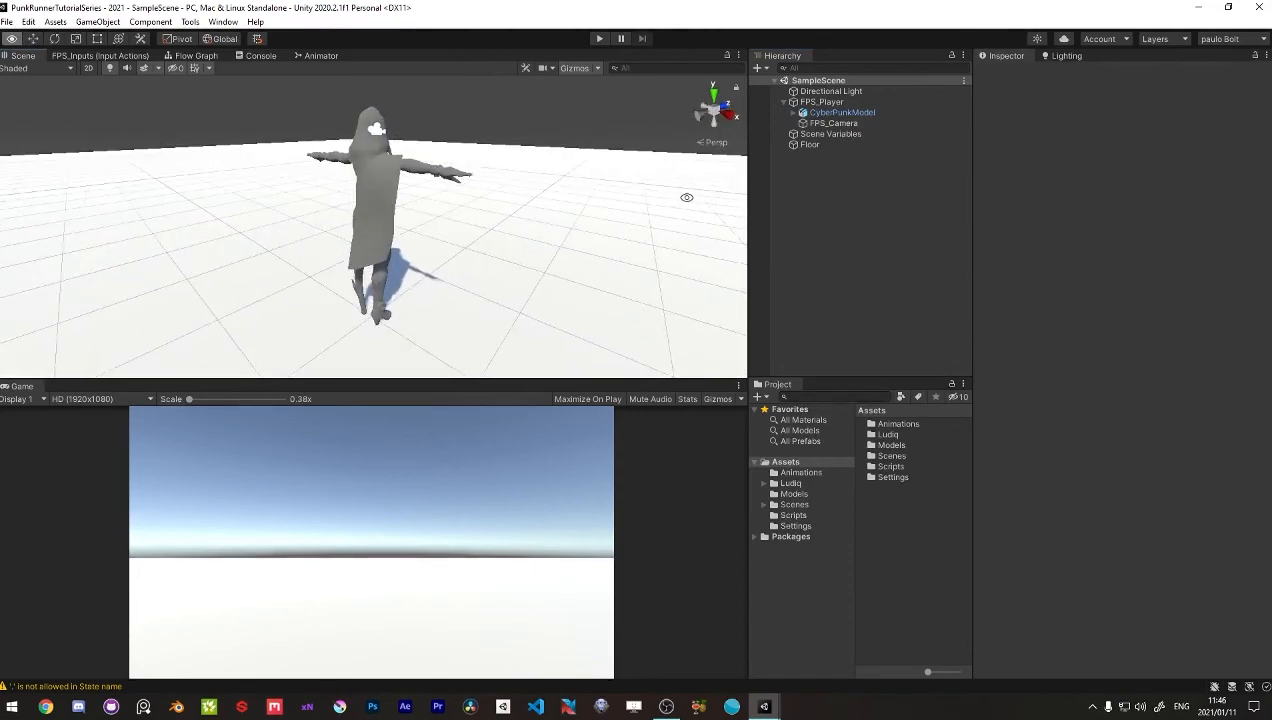
{"action": "scroll", "coordinate": [358, 139], "scroll_direction": "up", "scroll_amount": 5, "text": "alt"}
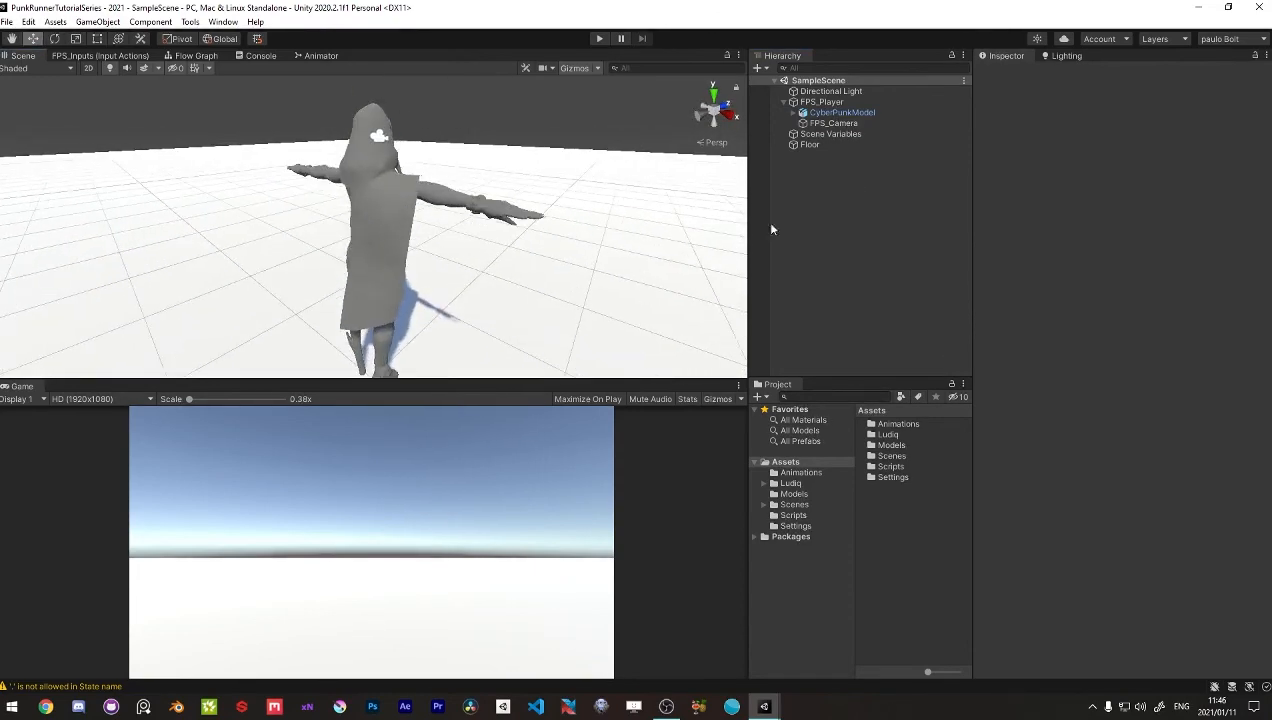
Step: Set CyberPunkModel's material location to Use External Materials (Legacy), apply the import settings, and fix the void_normal texture as a normal map
{"action": "left_click", "coordinate": [793, 494]}
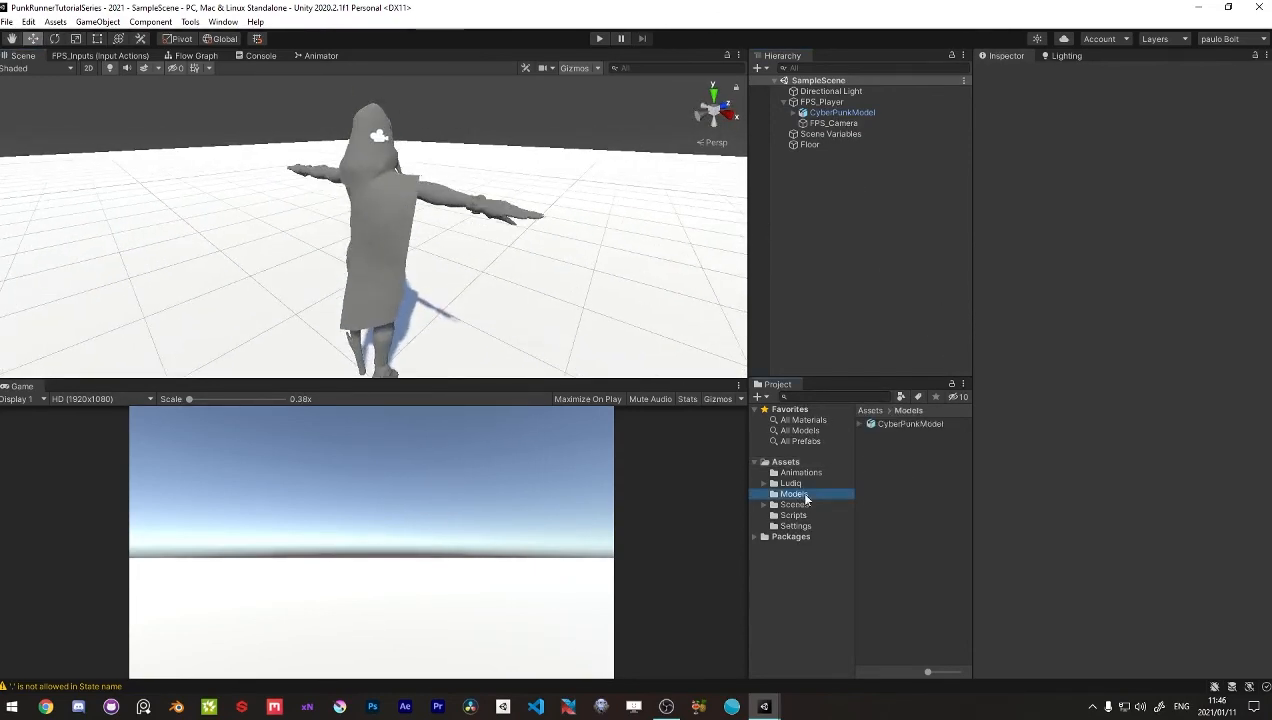
{"action": "left_click", "coordinate": [885, 422]}
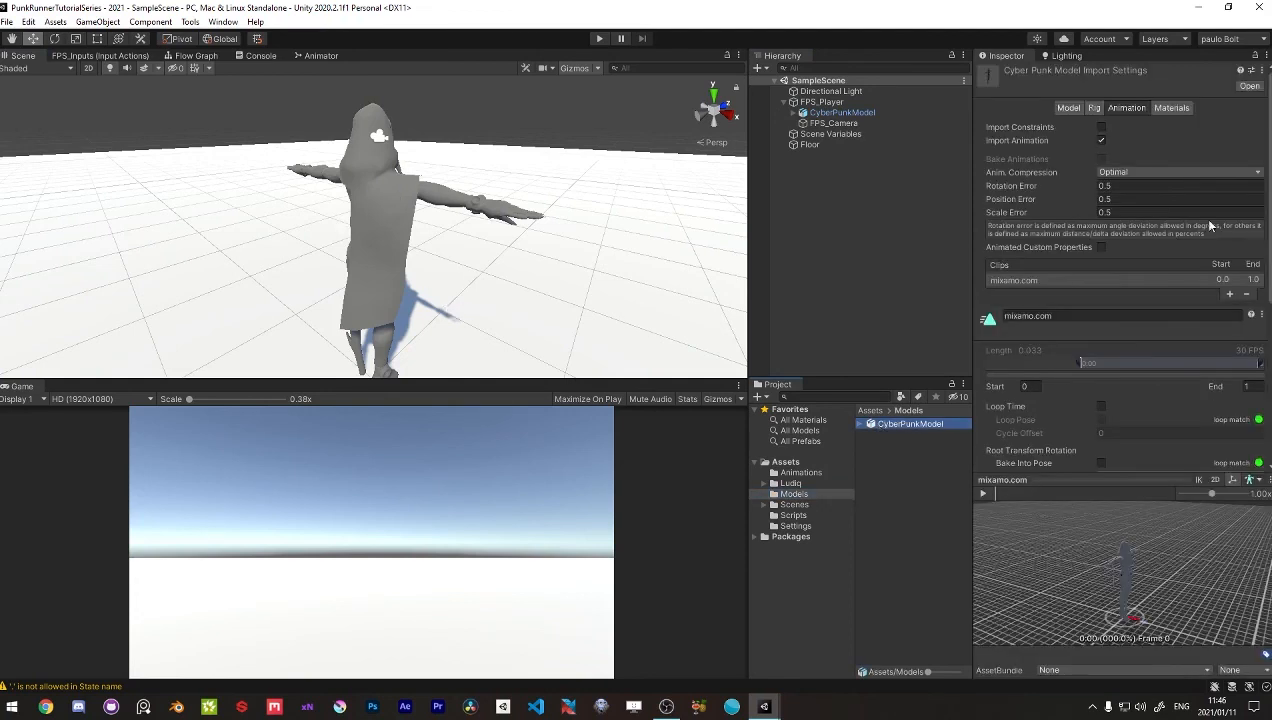
{"action": "left_click", "coordinate": [1165, 108]}
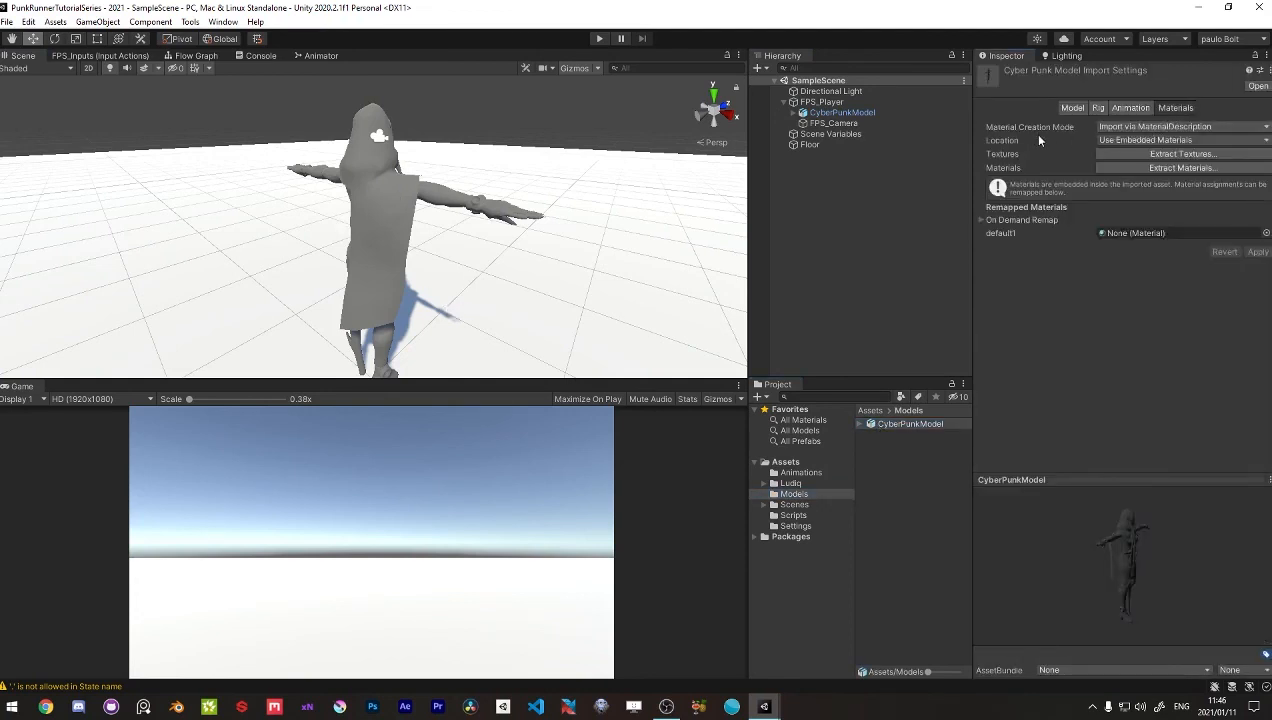
{"action": "left_click", "coordinate": [1160, 127]}
{"action": "left_click", "coordinate": [1160, 127]}
{"action": "left_click", "coordinate": [1116, 141]}
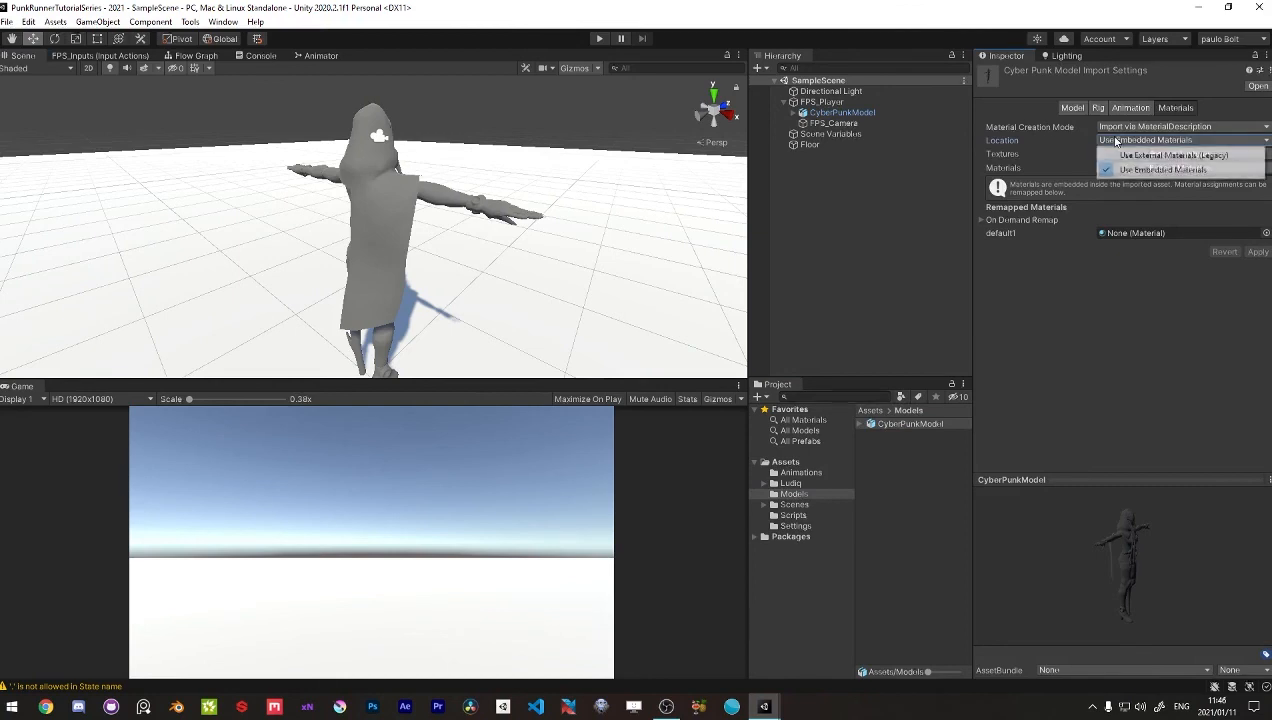
{"action": "left_click", "coordinate": [1128, 155]}
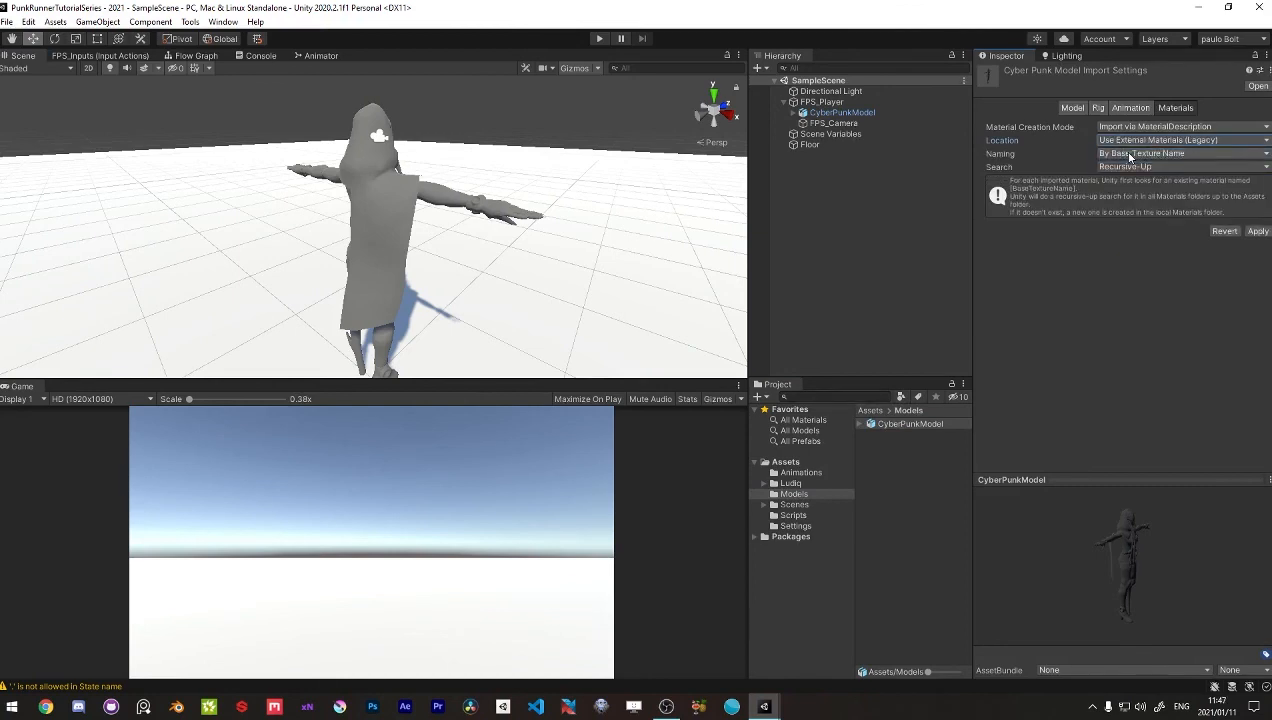
{"action": "left_click", "coordinate": [1250, 231]}
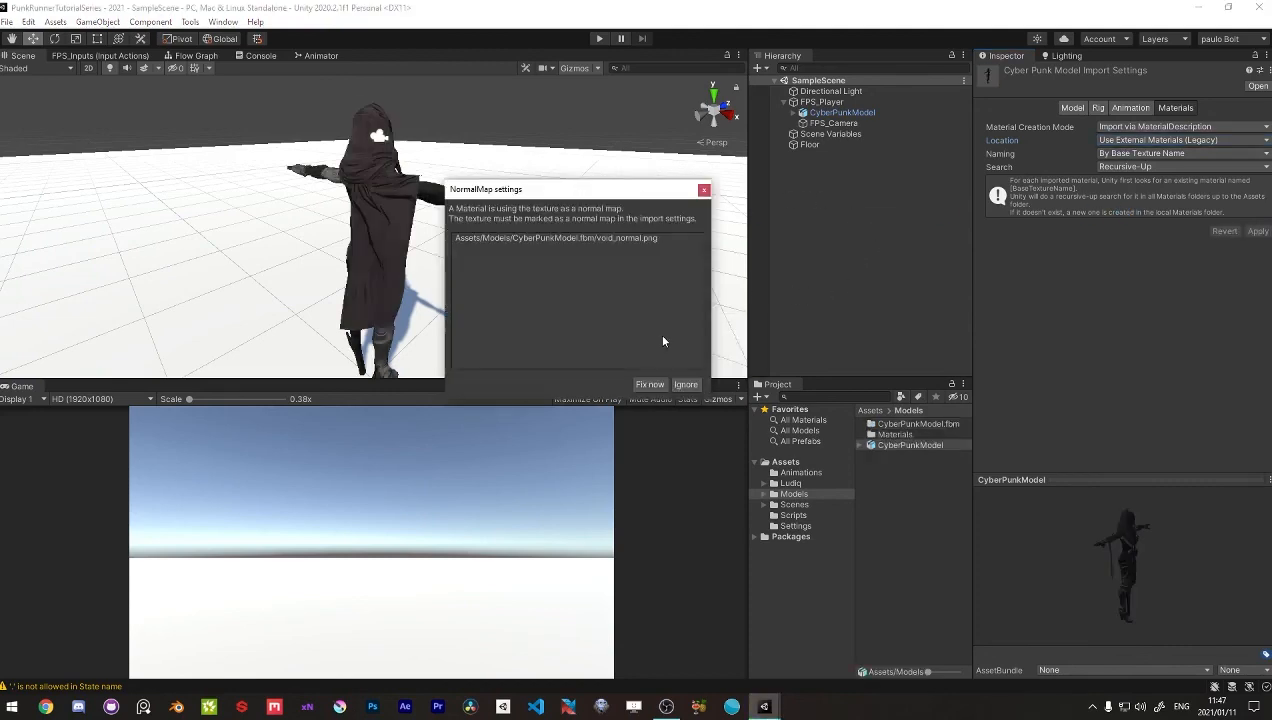
{"action": "left_click", "coordinate": [654, 387]}
Step: Examine the textured character in the Scene view from several angles
{"action": "left_click_drag", "start_coordinate": [540, 241], "coordinate": [119, 249], "text": "alt"}
{"action": "left_click_drag", "start_coordinate": [244, 173], "coordinate": [499, 318], "text": "alt"}
{"action": "middle_click_drag", "start_coordinate": [406, 215], "coordinate": [426, 312]}
{"action": "left_click_drag", "start_coordinate": [426, 312], "coordinate": [515, 308], "text": "alt"}
{"action": "middle_click_drag", "start_coordinate": [515, 308], "coordinate": [499, 250]}
{"action": "right_click_drag", "start_coordinate": [499, 250], "coordinate": [342, 223], "text": "alt"}
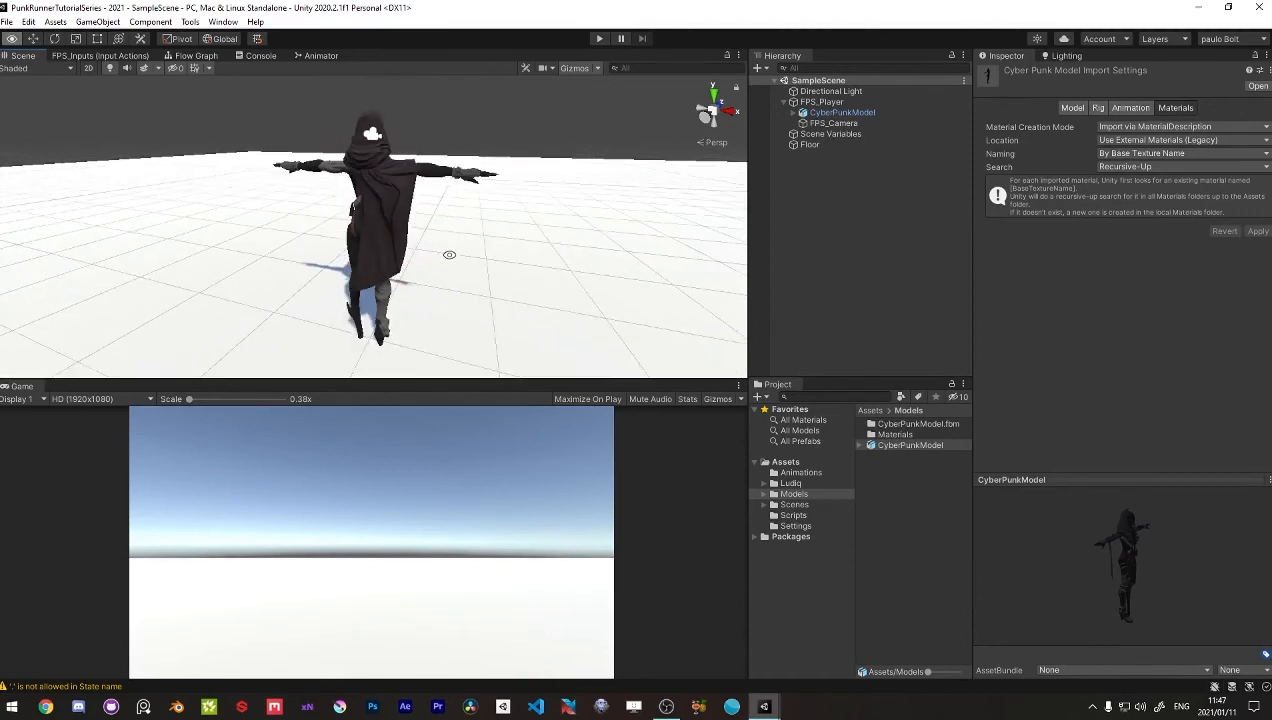
{"action": "left_click_drag", "start_coordinate": [446, 252], "coordinate": [335, 259], "text": "alt"}
{"action": "left_click", "coordinate": [882, 548]}
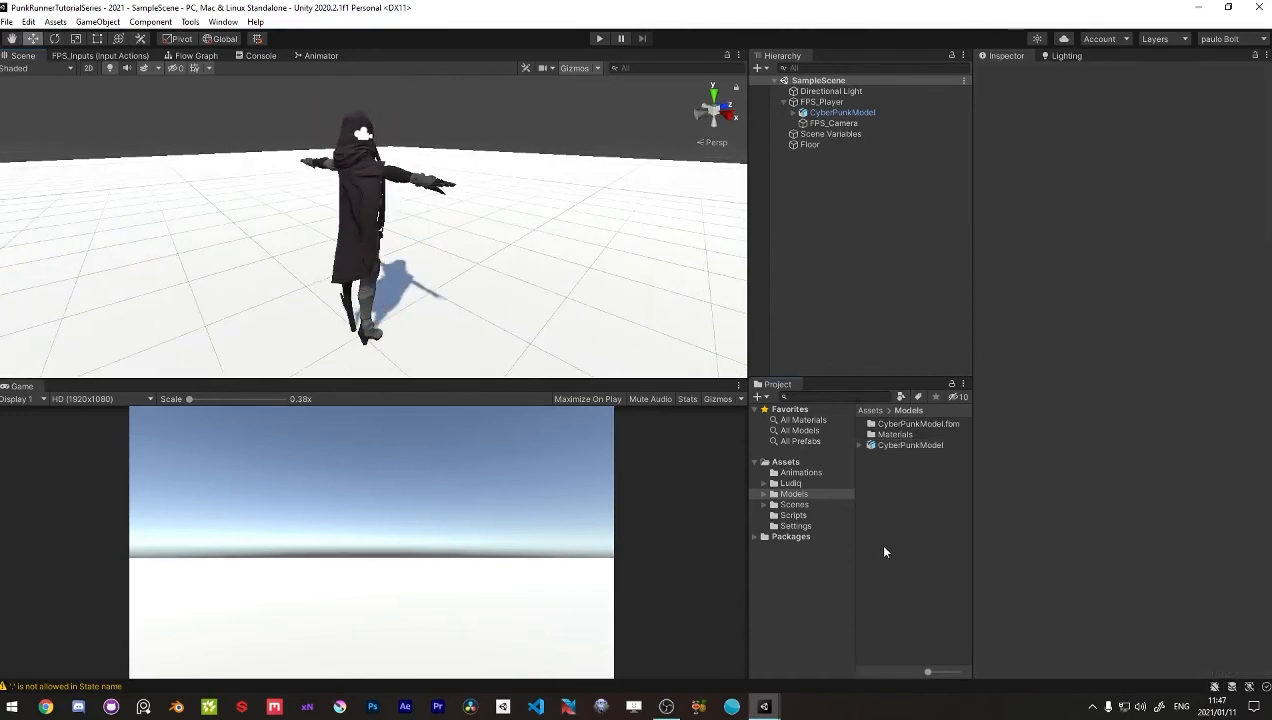
Step: Move the CyberPunkModel.fbm and Materials folders out of Models into the root Assets folder
{"action": "left_click", "coordinate": [895, 427]}
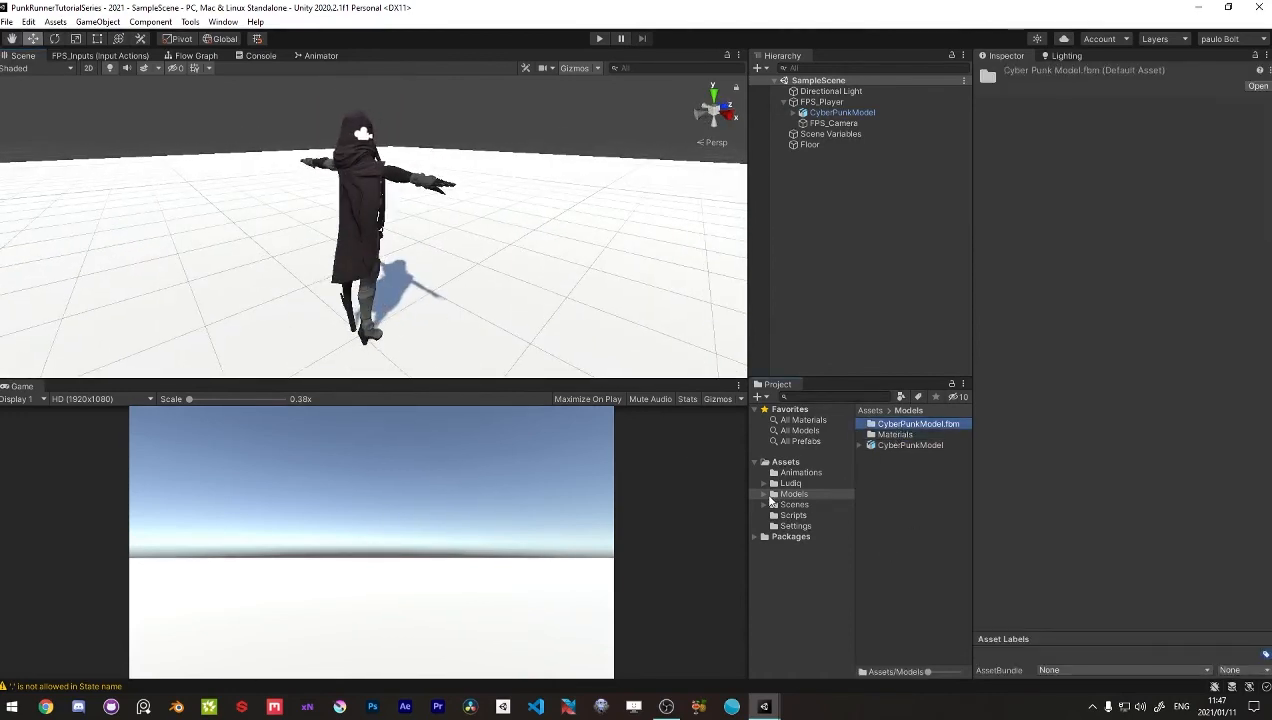
{"action": "left_click", "coordinate": [765, 495]}
{"action": "left_click", "coordinate": [796, 505]}
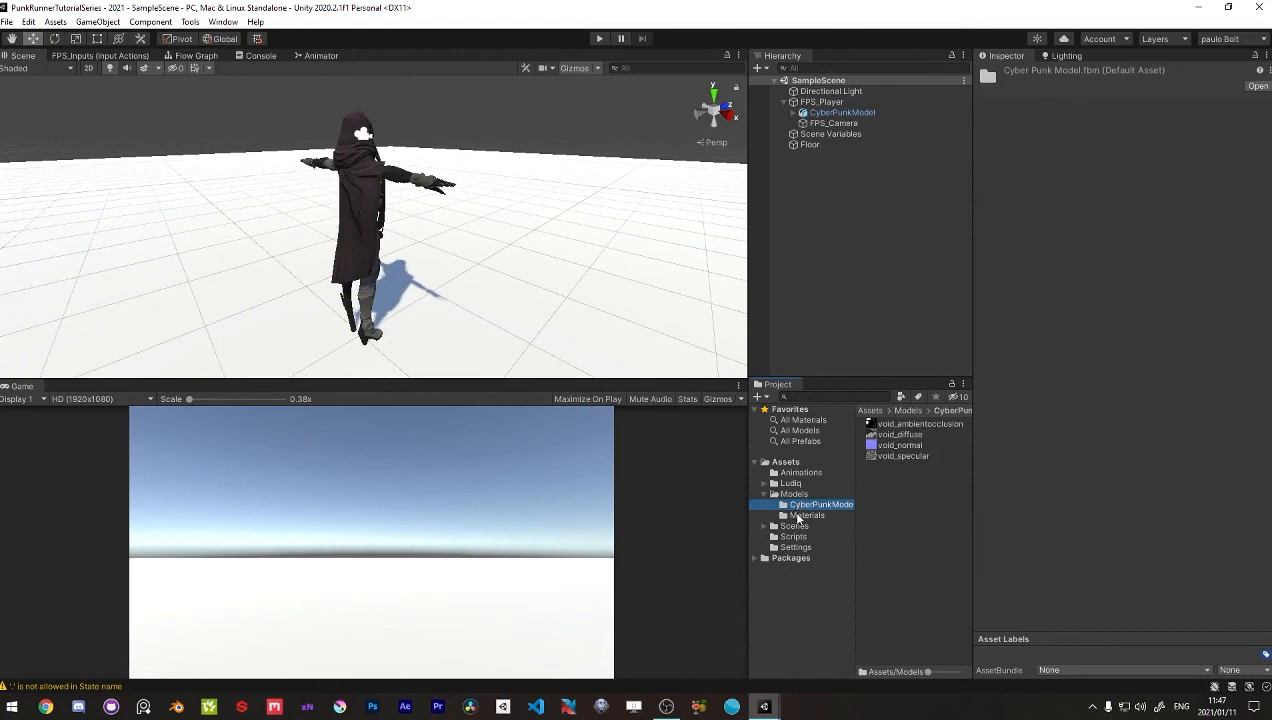
{"action": "left_click", "coordinate": [799, 516]}
{"action": "left_click", "coordinate": [808, 505], "text": "ctrl"}
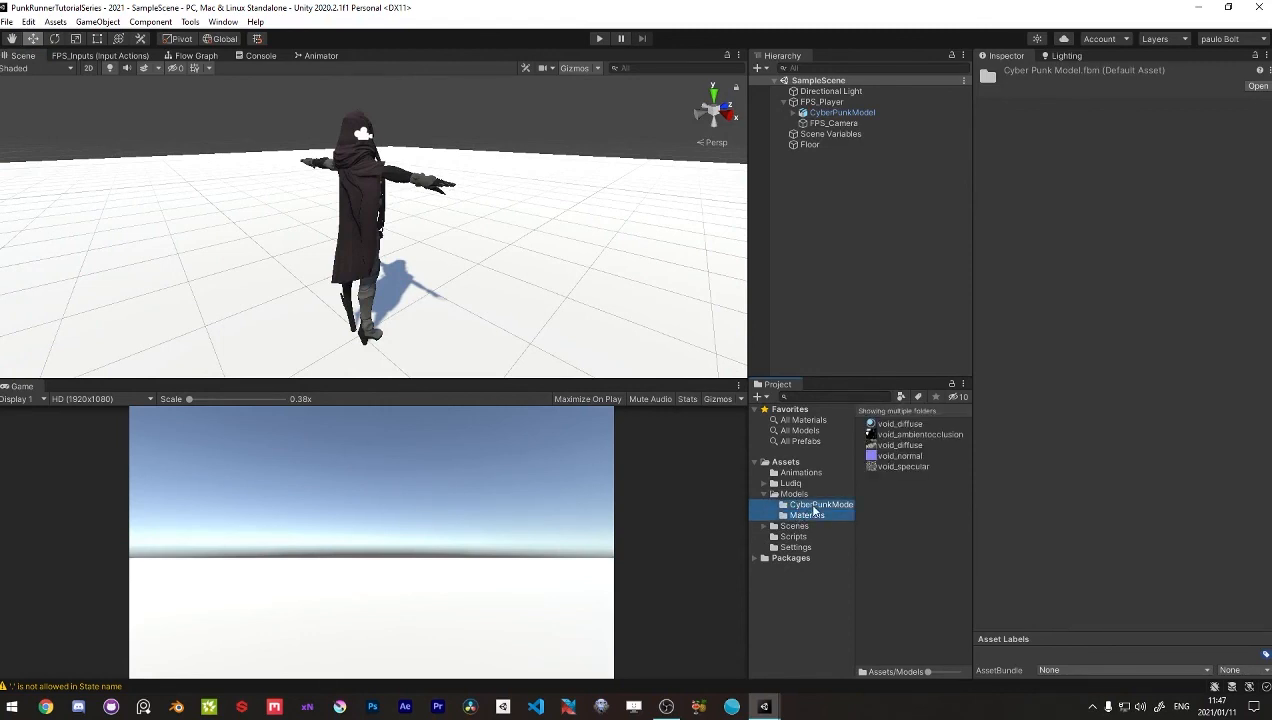
{"action": "left_click_drag", "start_coordinate": [813, 510], "coordinate": [788, 463]}
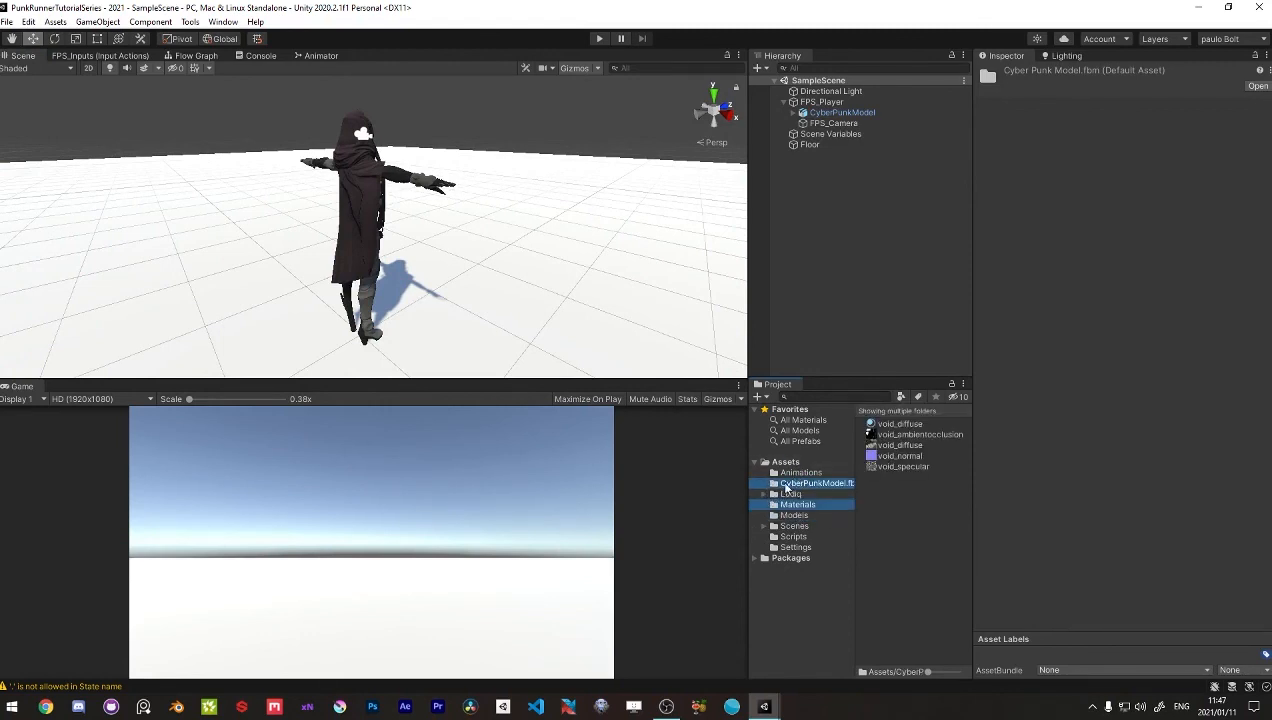
Step: Rename the CyberPunkModel.fbm folder as Textures
{"action": "left_click", "coordinate": [800, 493]}
{"action": "left_click", "coordinate": [795, 484]}
{"action": "key", "text": "F2"}
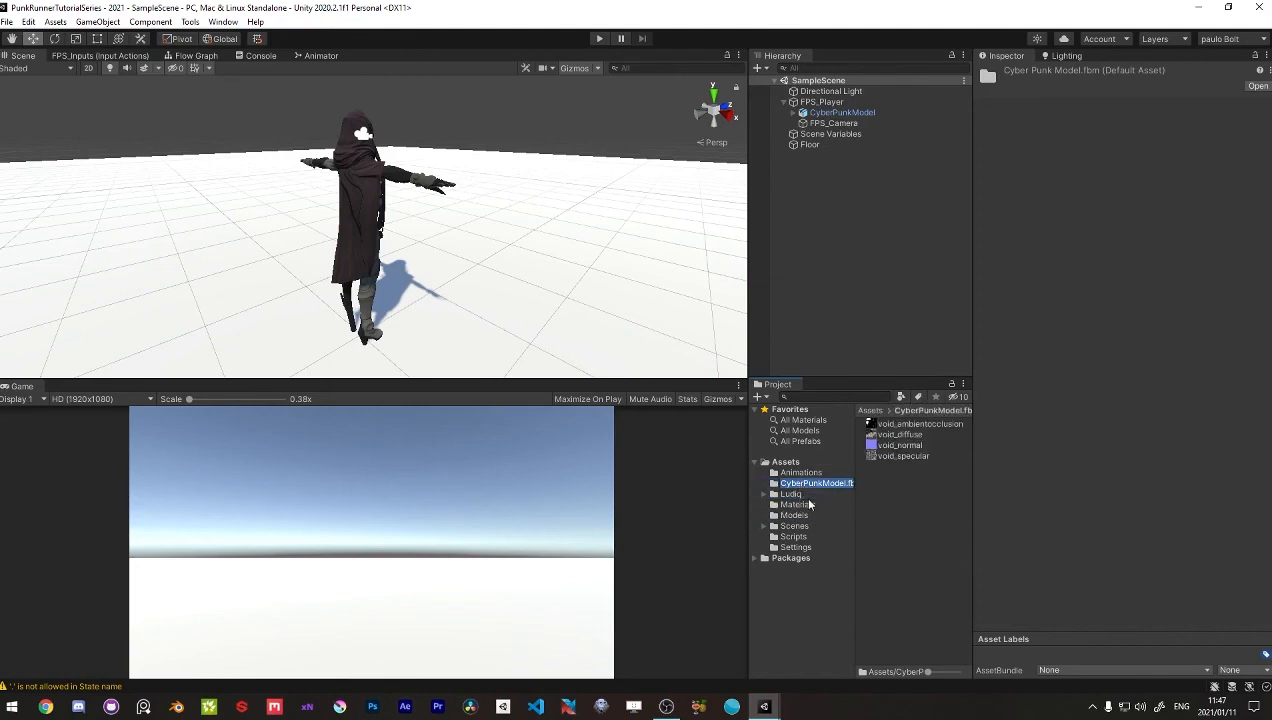
{"action": "type", "text": "Textures"}
{"action": "key", "text": "Return"}
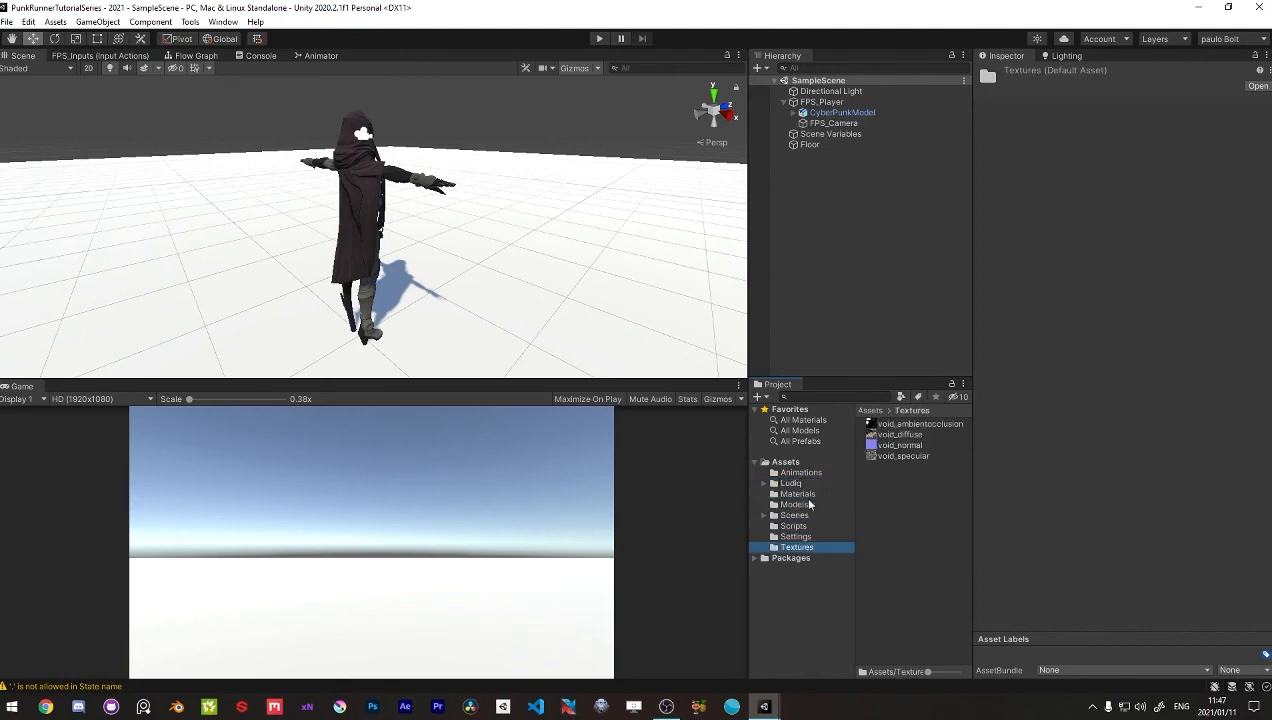
Step: Review the contents of the Materials, Models and Textures folders and the character's look, and collapse FPS_Player in the hierarchy
{"action": "left_click", "coordinate": [806, 493]}
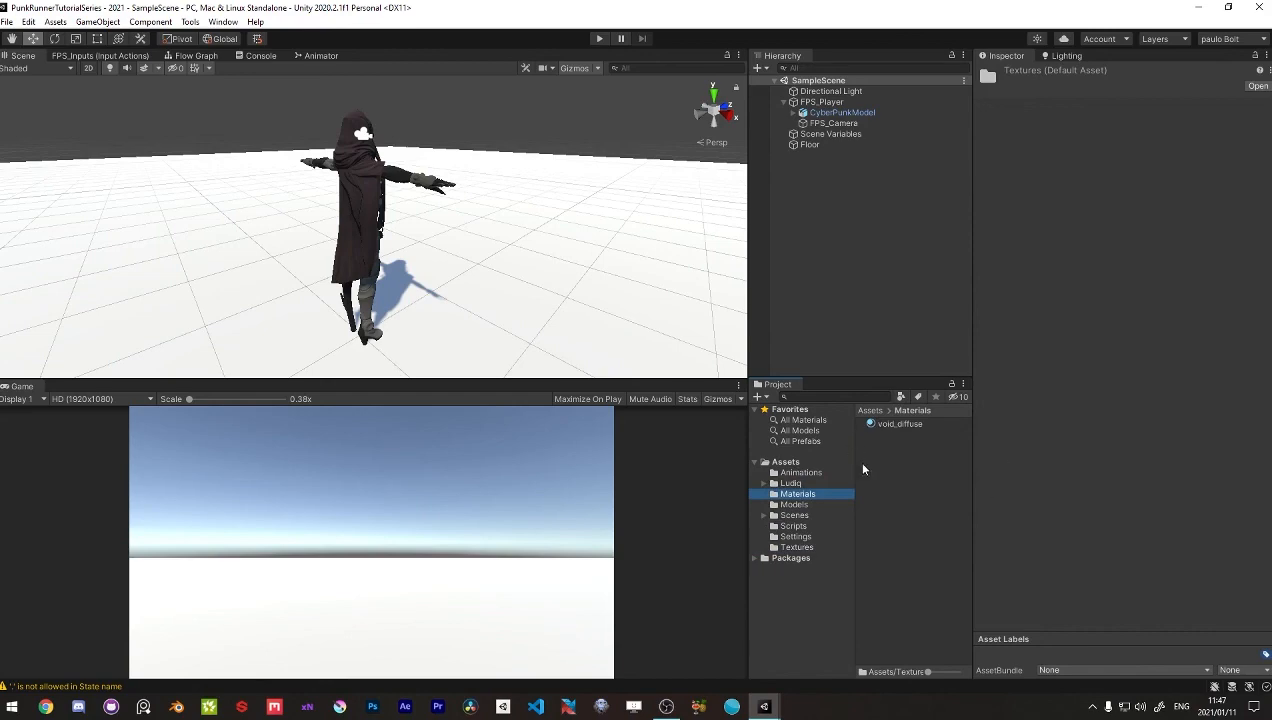
{"action": "left_click_drag", "start_coordinate": [548, 258], "coordinate": [188, 260], "text": "alt"}
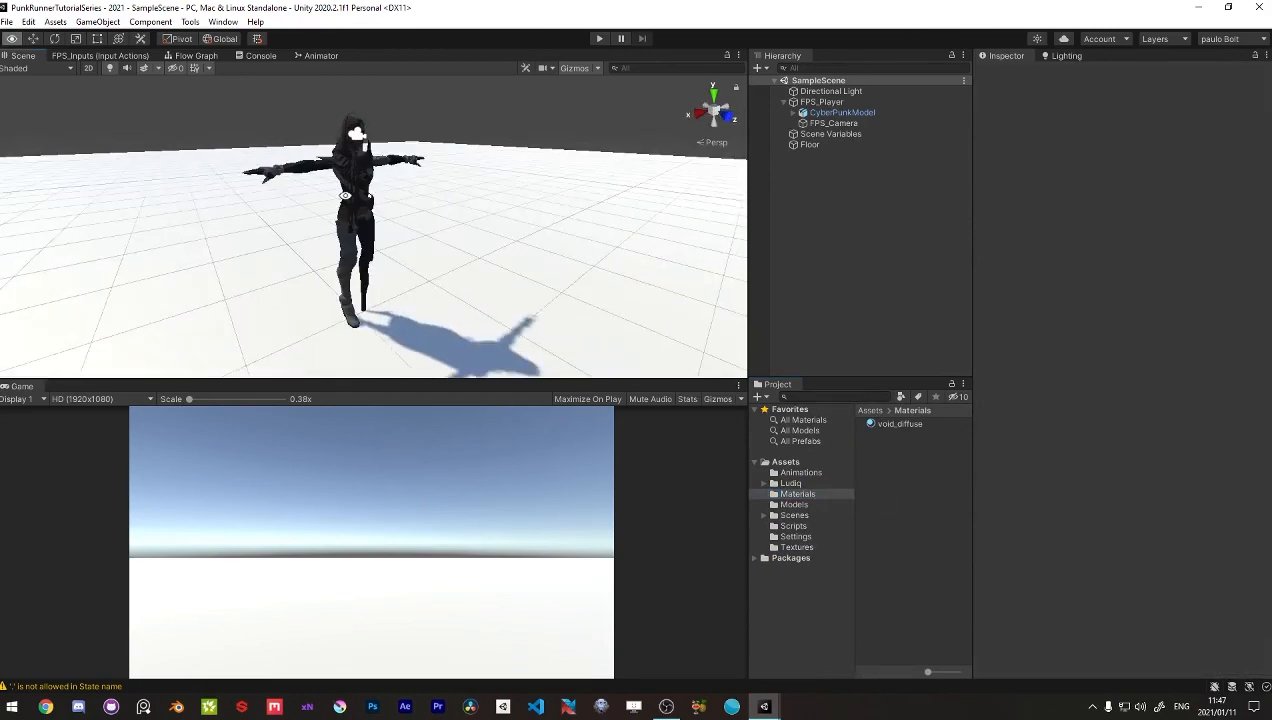
{"action": "mouse_move", "coordinate": [389, 213]}
{"action": "left_mouse_down", "text": "alt"}
{"action": "mouse_move", "coordinate": [408, 233]}
{"action": "mouse_move", "coordinate": [388, 186]}
{"action": "mouse_move", "coordinate": [429, 241]}
{"action": "mouse_move", "coordinate": [829, 233]}
{"action": "left_mouse_up", "text": "alt"}
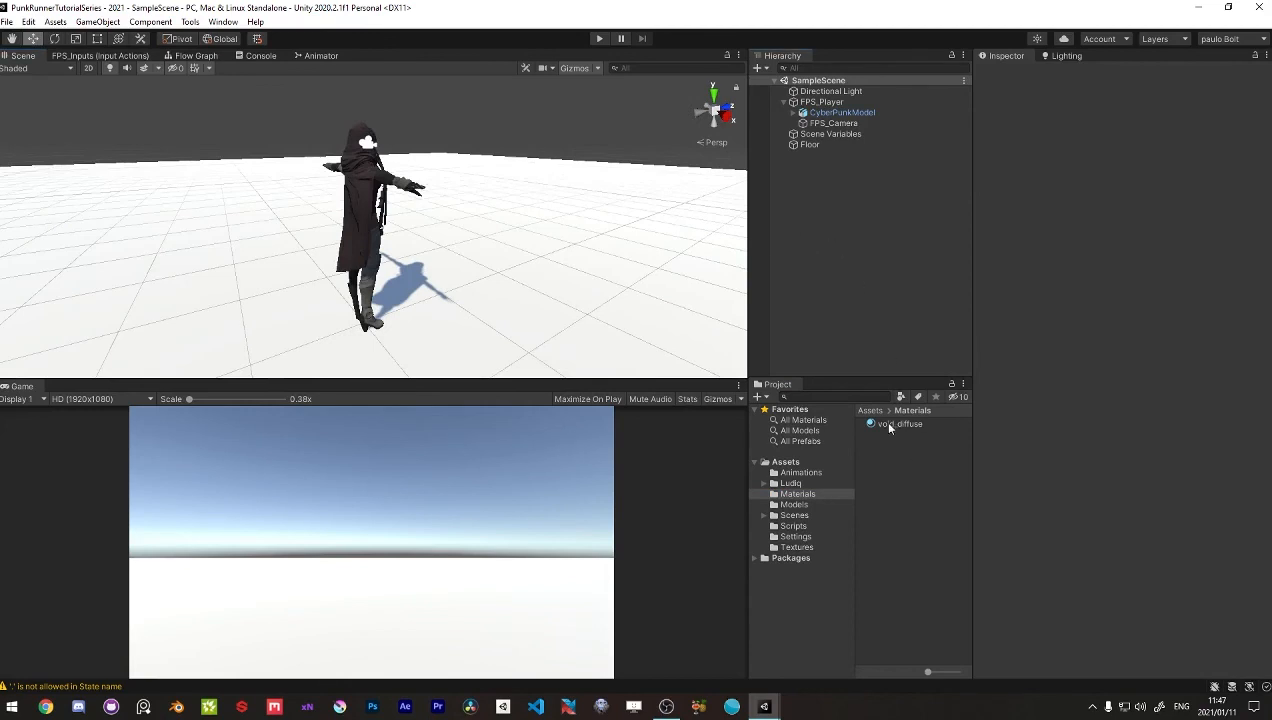
{"action": "left_click", "coordinate": [795, 505]}
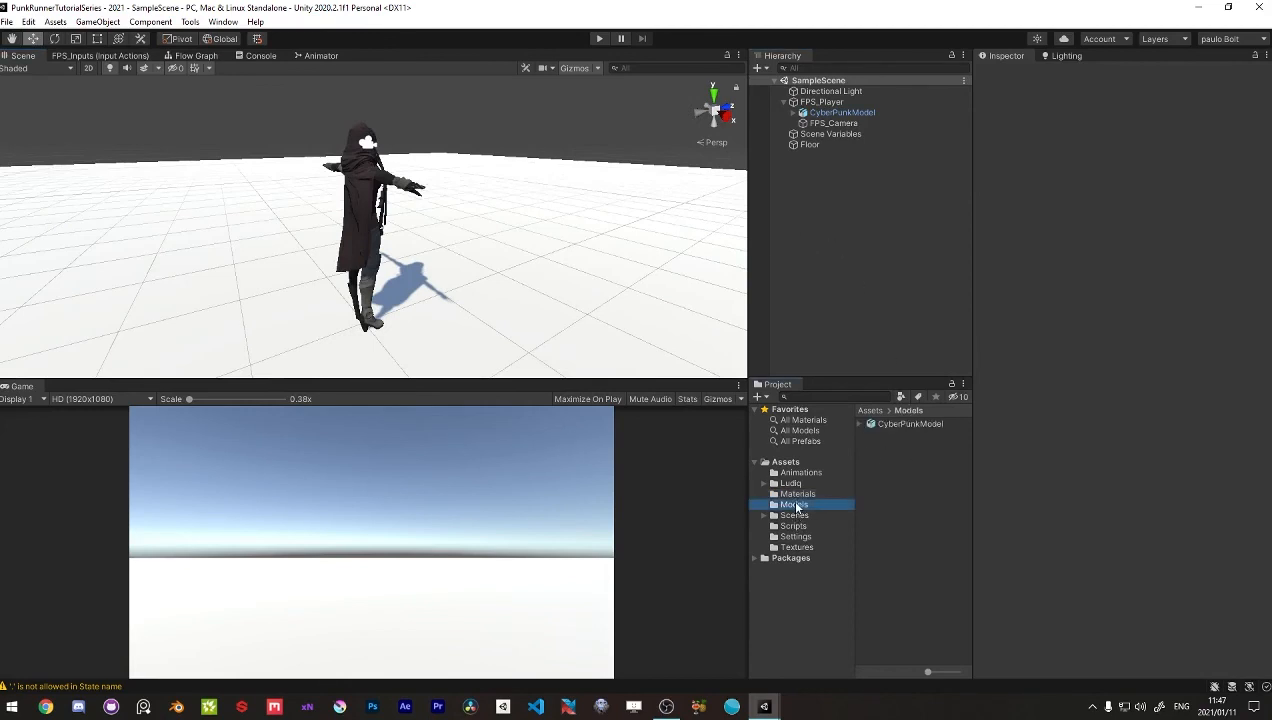
{"action": "left_click", "coordinate": [797, 547]}
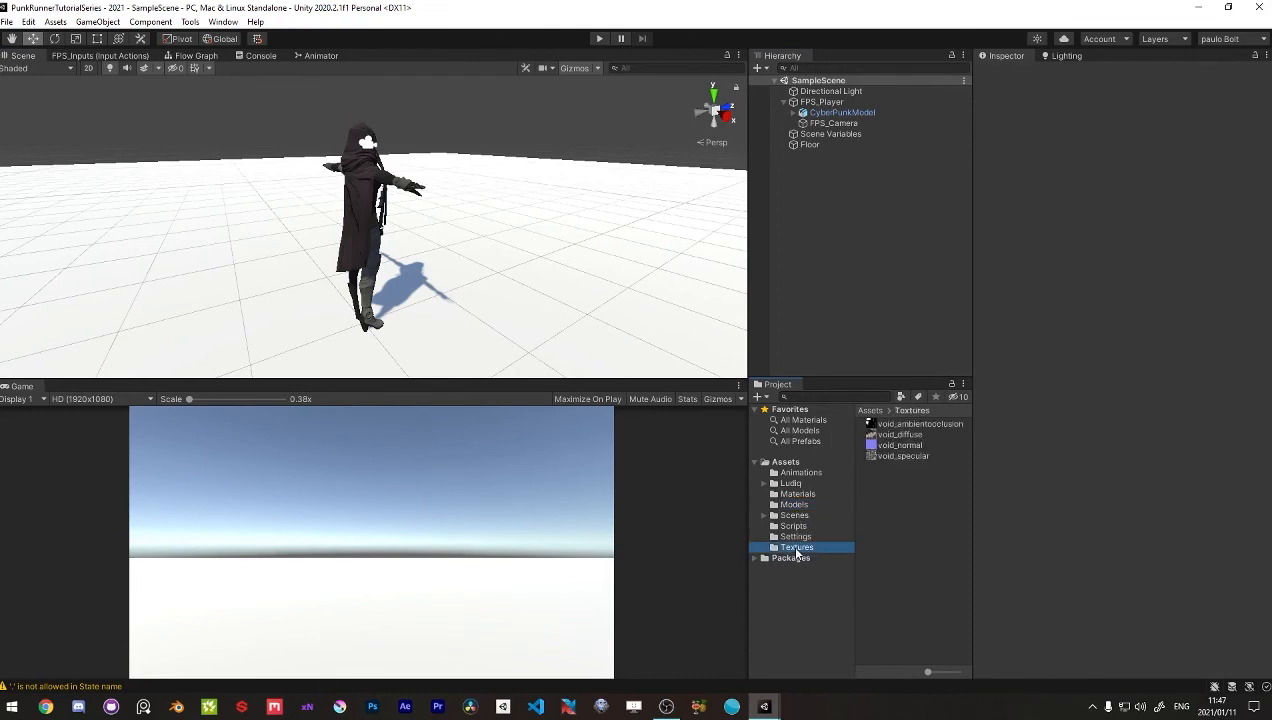
{"action": "left_click", "coordinate": [897, 426]}
{"action": "left_click", "coordinate": [893, 435]}
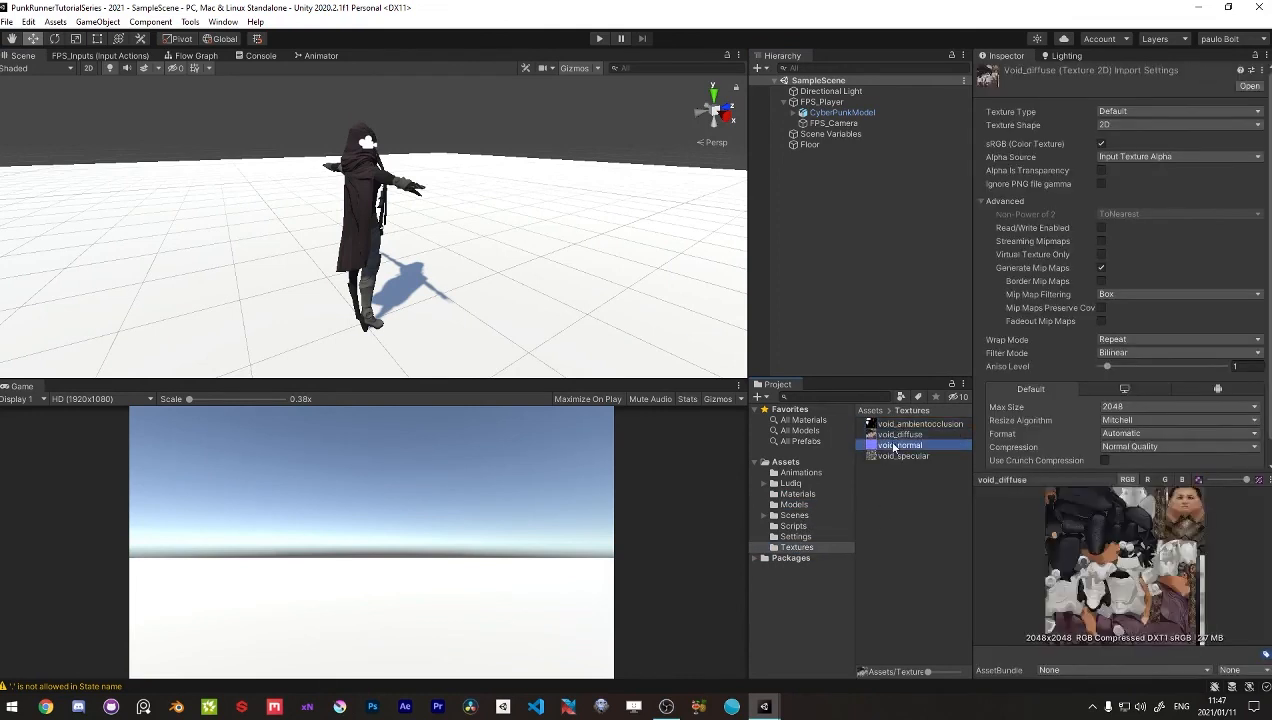
{"action": "left_click", "coordinate": [887, 456]}
{"action": "left_click", "coordinate": [886, 492]}
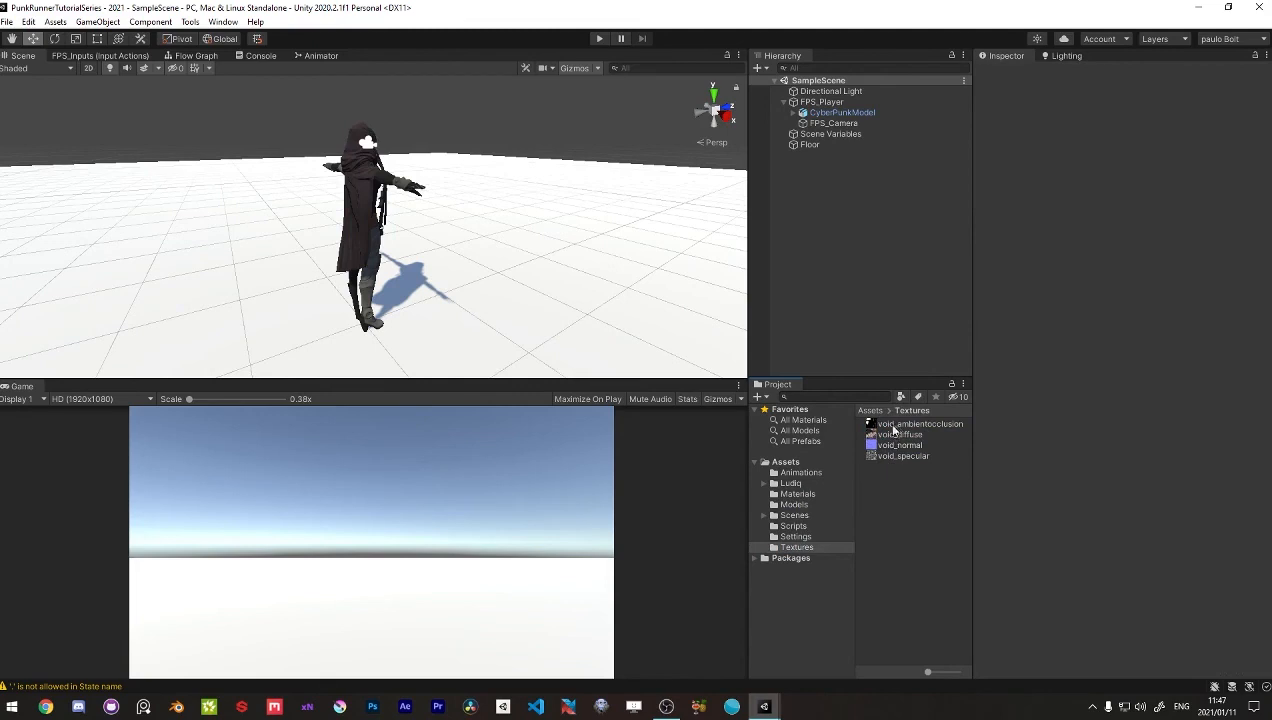
{"action": "left_click", "coordinate": [783, 102]}
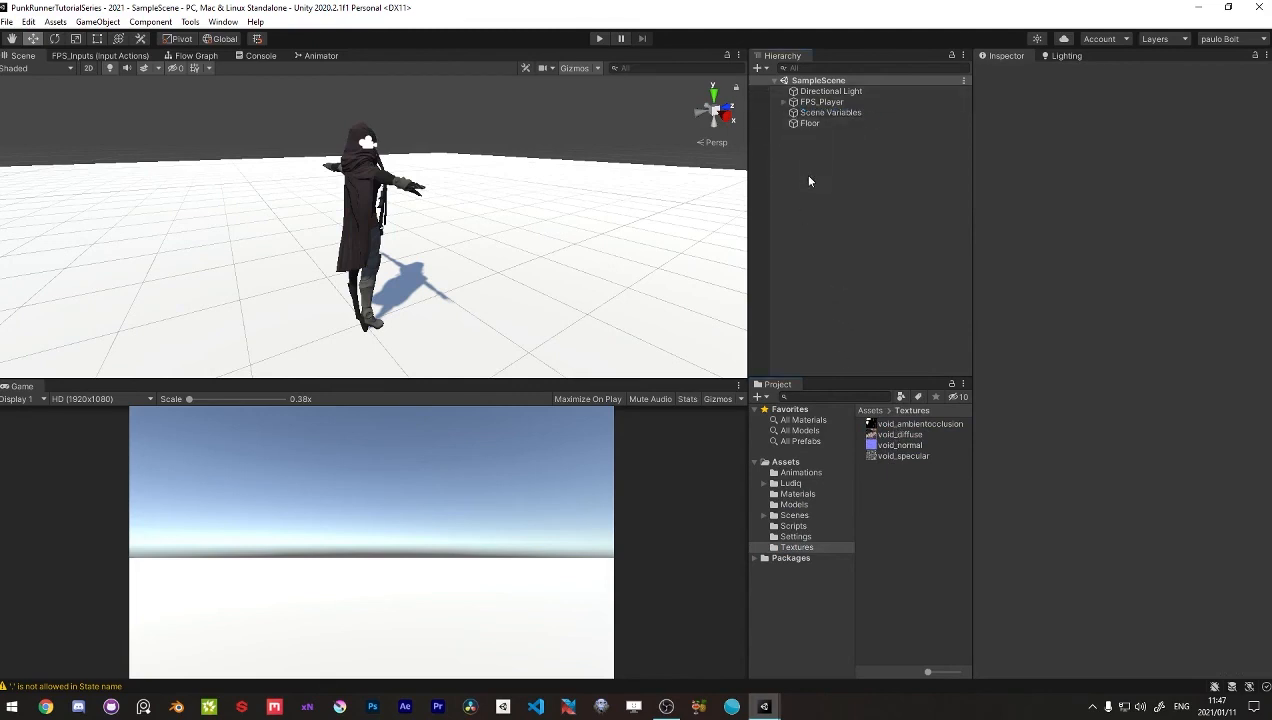